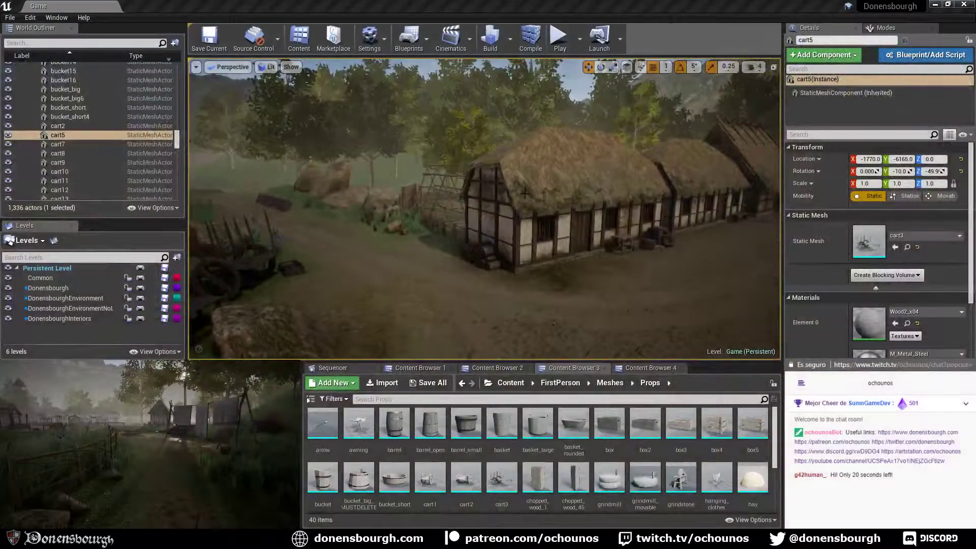
Examine the half-timbered thatched houses and the market square with its stalls, barrels and tables.
right_click_drag(442, 279, 450, 280)
right_click_drag(392, 320, 385, 317)
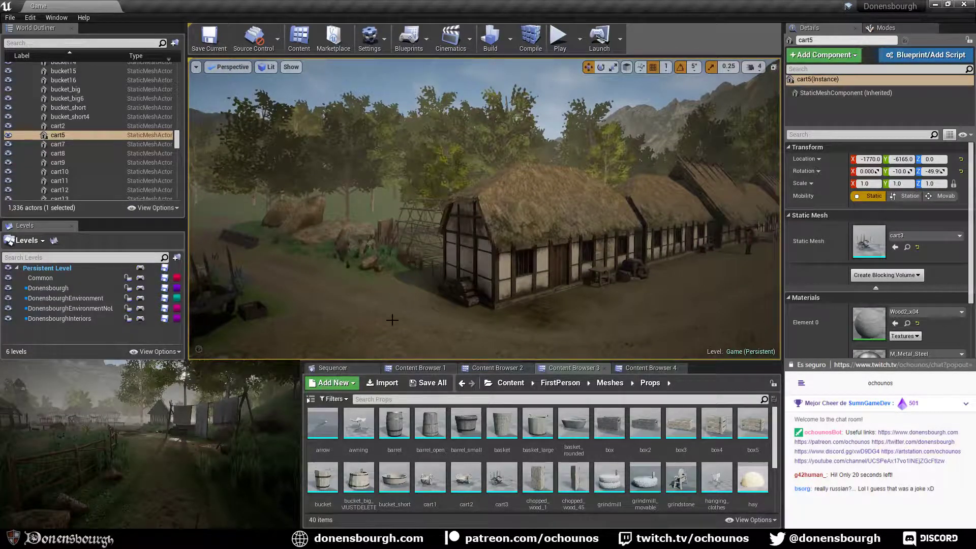
mouse_move(382, 328)
right_mouse_down()
mouse_move(391, 320)
mouse_move(410, 341)
mouse_move(405, 351)
mouse_move(405, 342)
mouse_move(554, 351)
mouse_move(552, 340)
mouse_move(380, 312)
right_mouse_up()
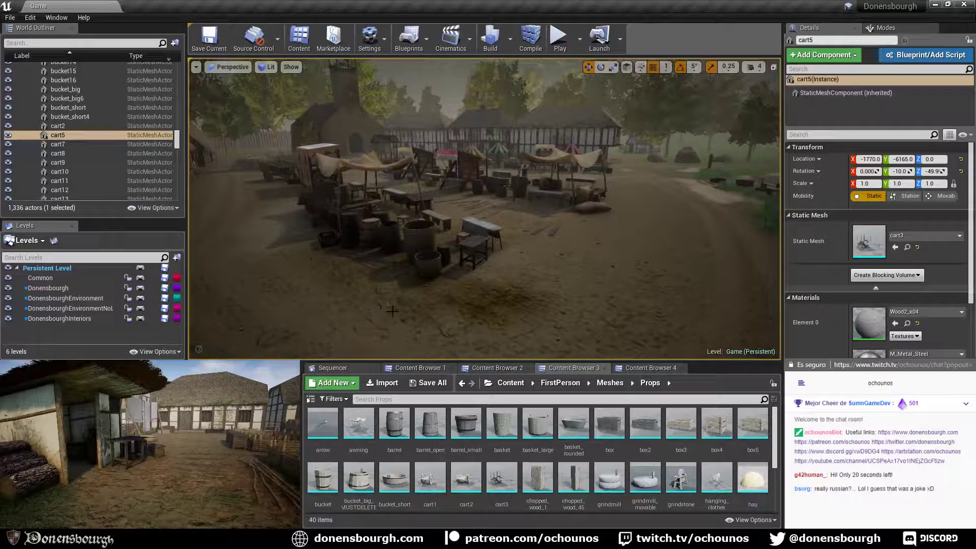
right_click_drag(380, 313, 369, 295)
right_click_drag(411, 265, 418, 264)
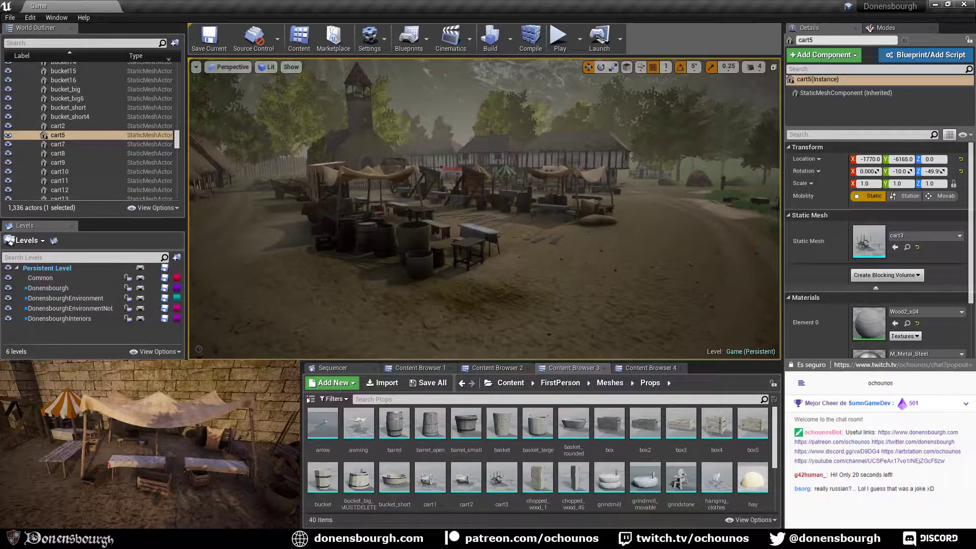
mouse_move(418, 264)
right_mouse_down()
mouse_move(447, 264)
mouse_move(407, 264)
right_mouse_up()
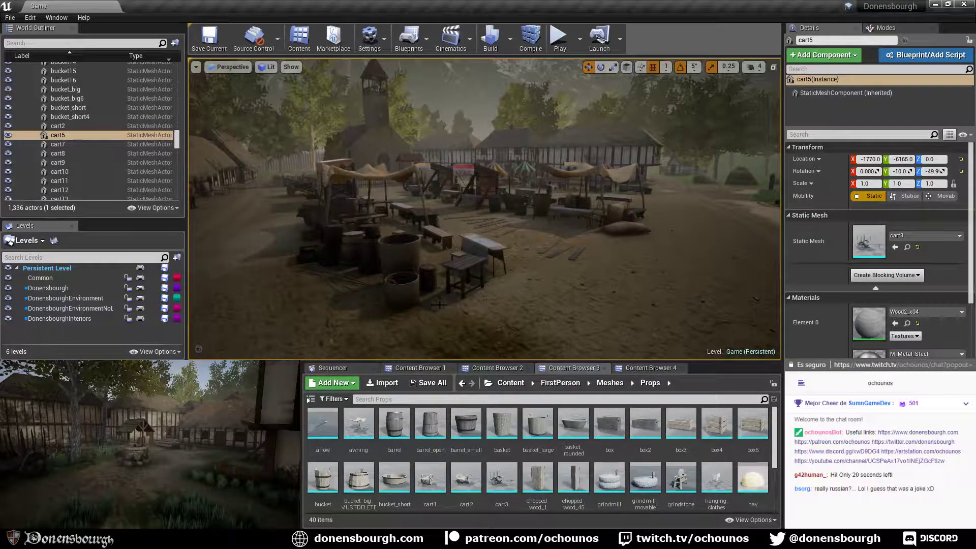
right_click_drag(439, 303, 386, 290)
key("d")
mouse_move(482, 294)
right_mouse_down()
mouse_move(500, 293)
mouse_move(480, 299)
right_mouse_up()
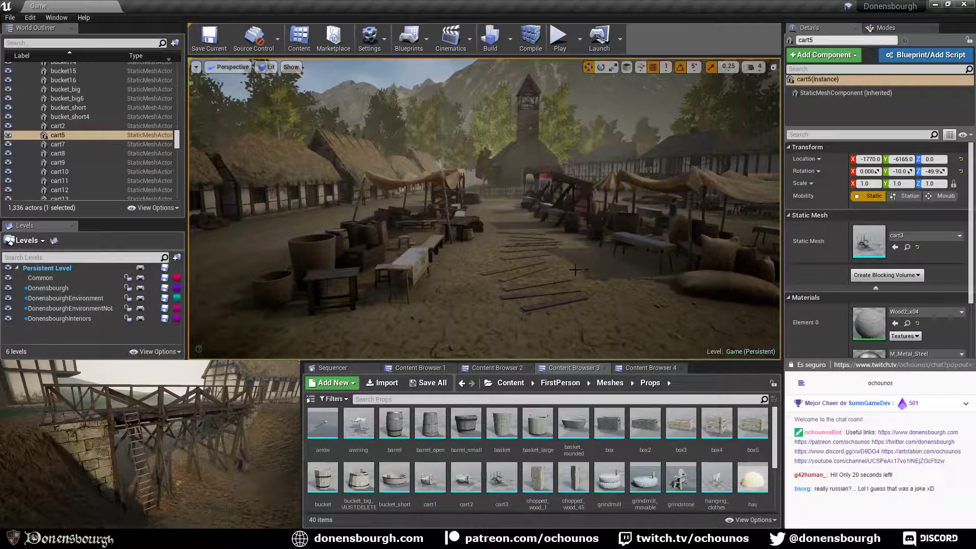
right_click_drag(502, 287, 514, 288)
Inspect the cloth-covered table and the Trader1 stall in the market, and clear the selection.
left_click(386, 254)
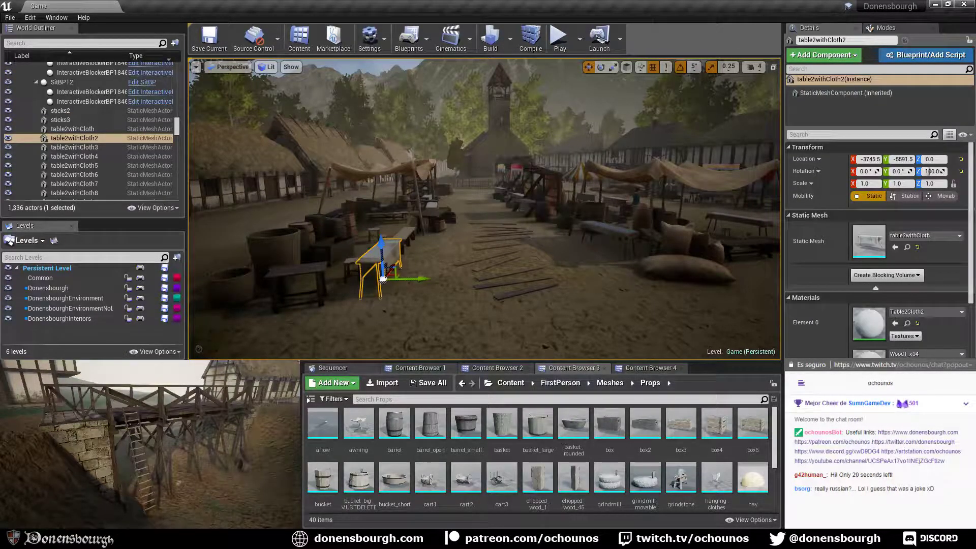
left_click(531, 167)
right_click_drag(498, 224, 504, 229)
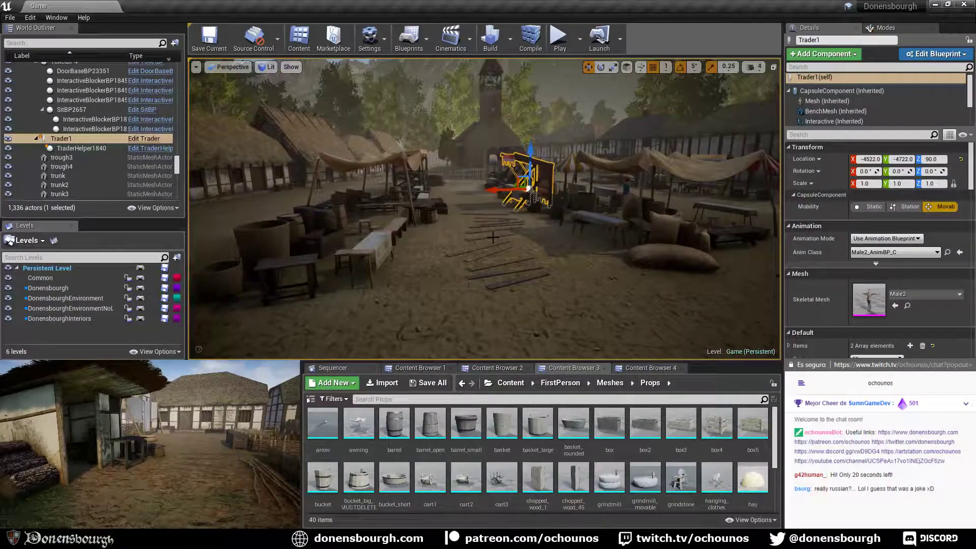
right_click_drag(481, 265, 484, 270)
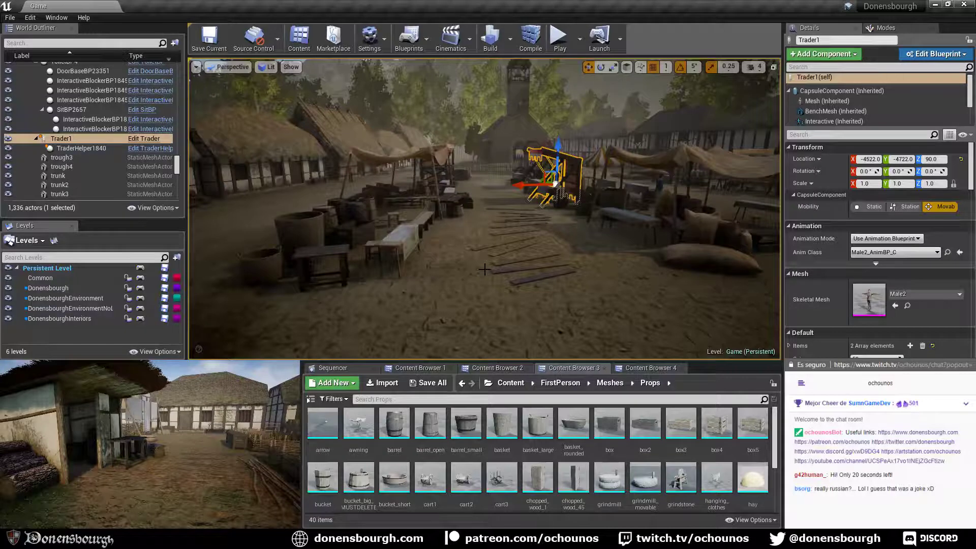
key("Escape")
Examine the dirt road outside the market, the wooded grass area and the stone cross near the palisade.
right_click_drag(597, 296, 548, 319)
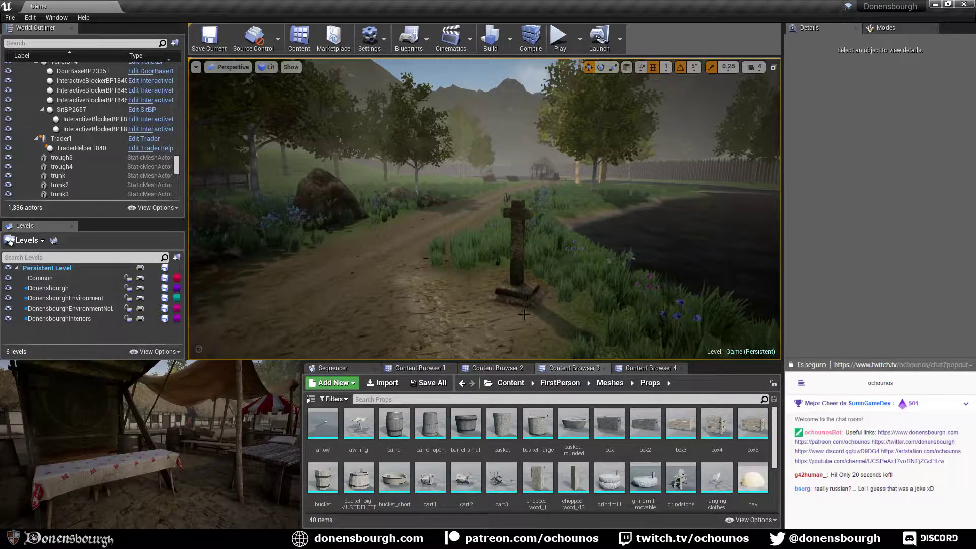
right_click_drag(524, 314, 600, 283)
key("w")
key("w")
key("w")
key("w")
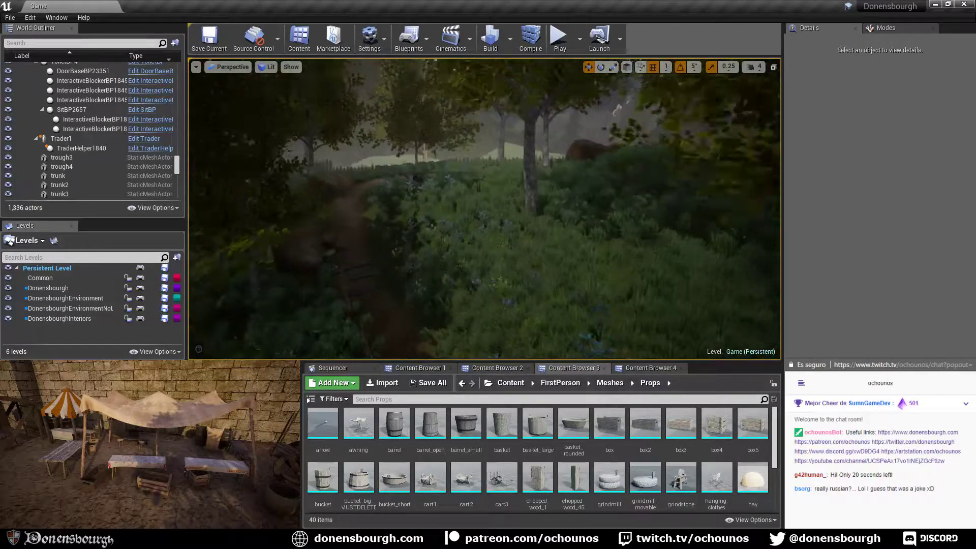
right_click_drag(599, 284, 610, 283)
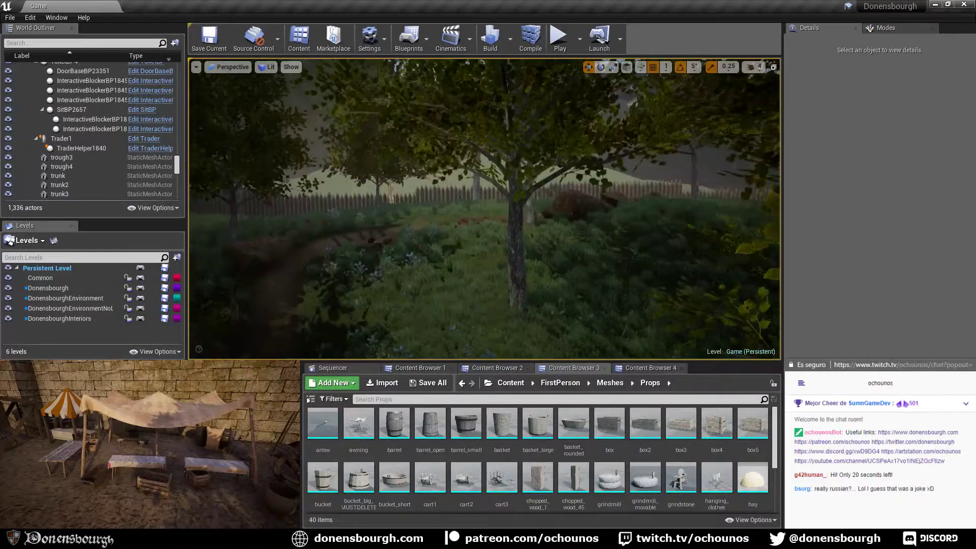
right_click_drag(609, 284, 640, 284)
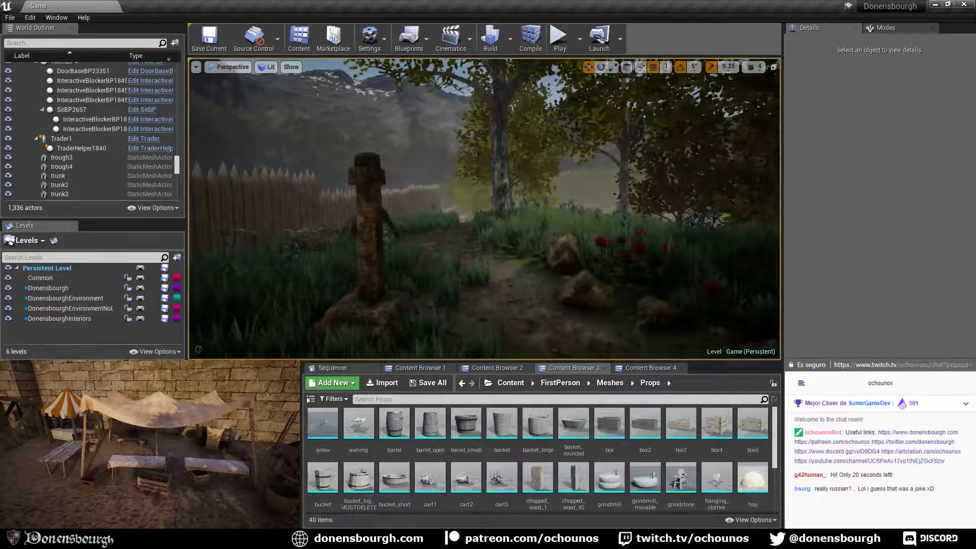
right_click_drag(640, 284, 620, 284)
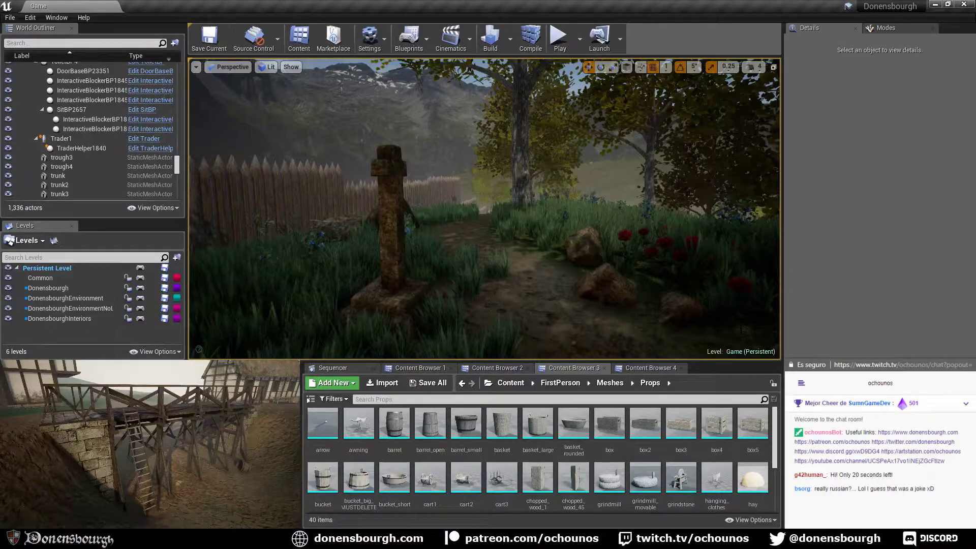
Examine the isolated thatched house by the river and the fenced garden plot in front of it.
right_click_drag(620, 283, 595, 277)
key("w")
key("w")
right_click_drag(406, 260, 500, 270)
key("s")
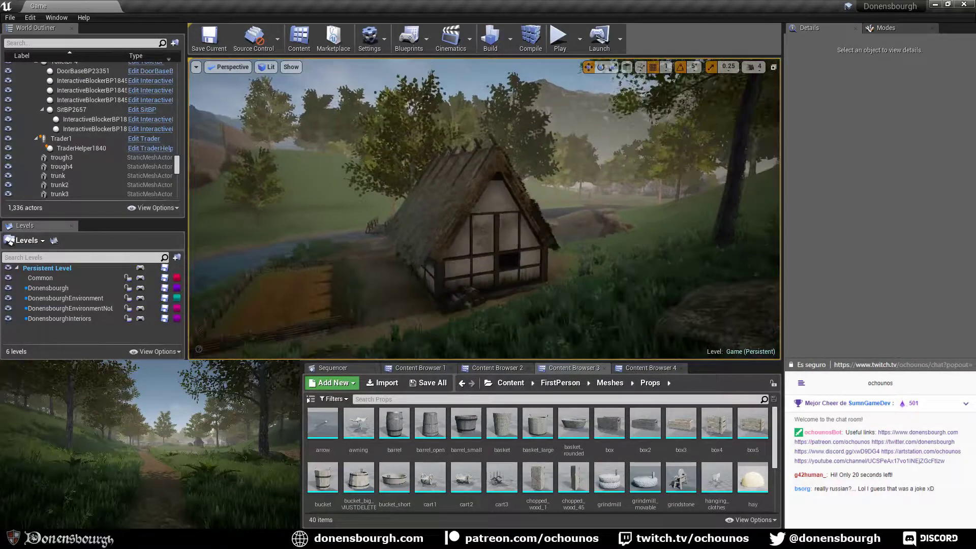
key("a")
right_click_drag(462, 203, 453, 184)
key("e")
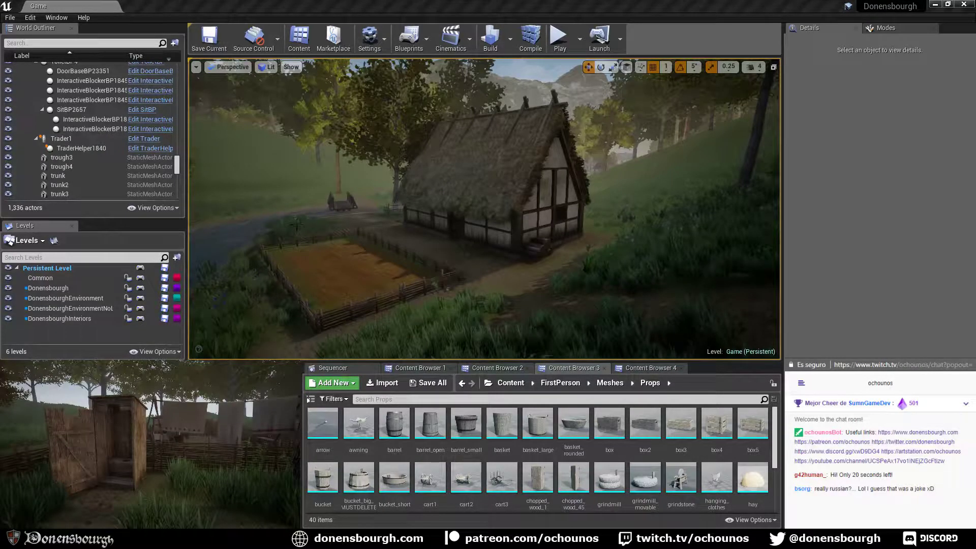
right_click_drag(437, 250, 431, 256)
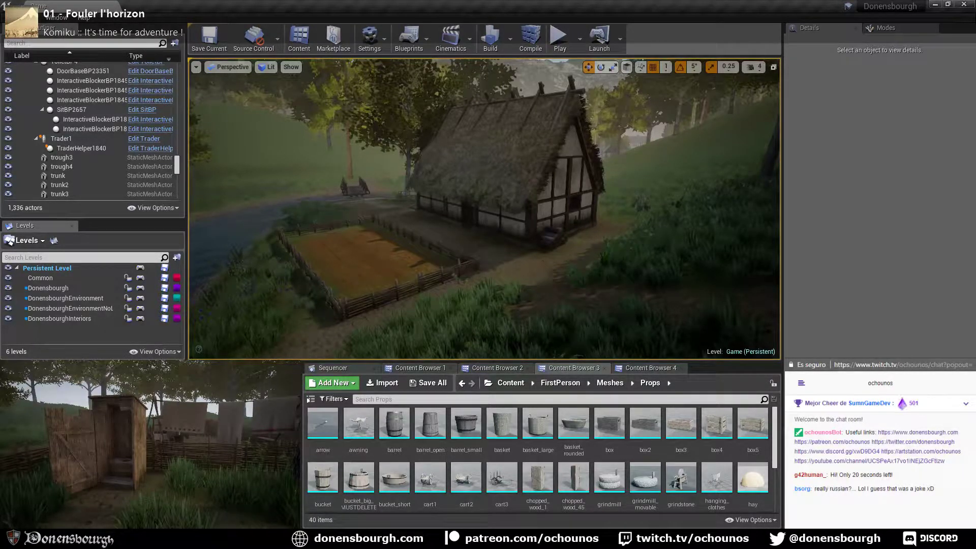
left_click_drag(429, 230, 468, 279)
right_click_drag(468, 279, 493, 289)
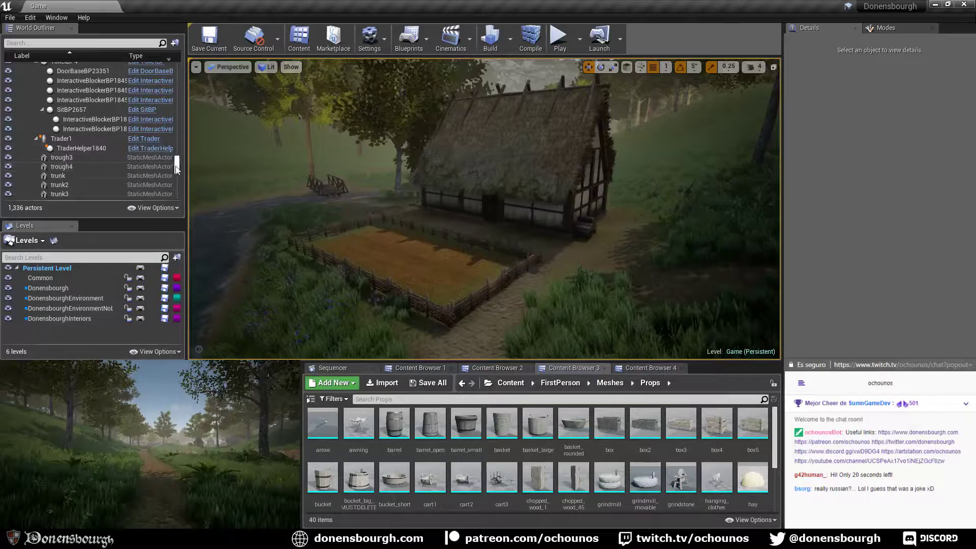
Set the Hour of the DayNightCycle actor to 9.
left_click_drag(177, 164, 183, 69)
left_click(69, 95)
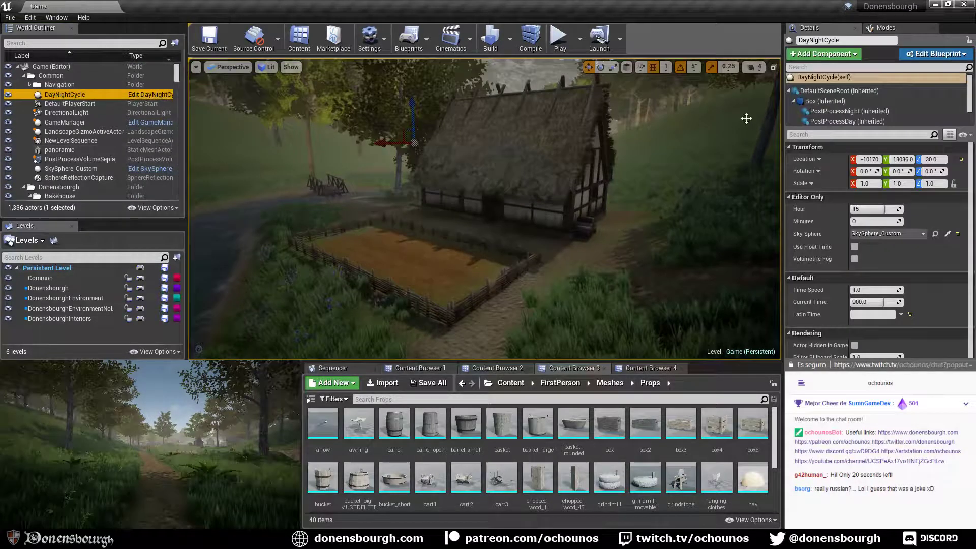
left_click(869, 211)
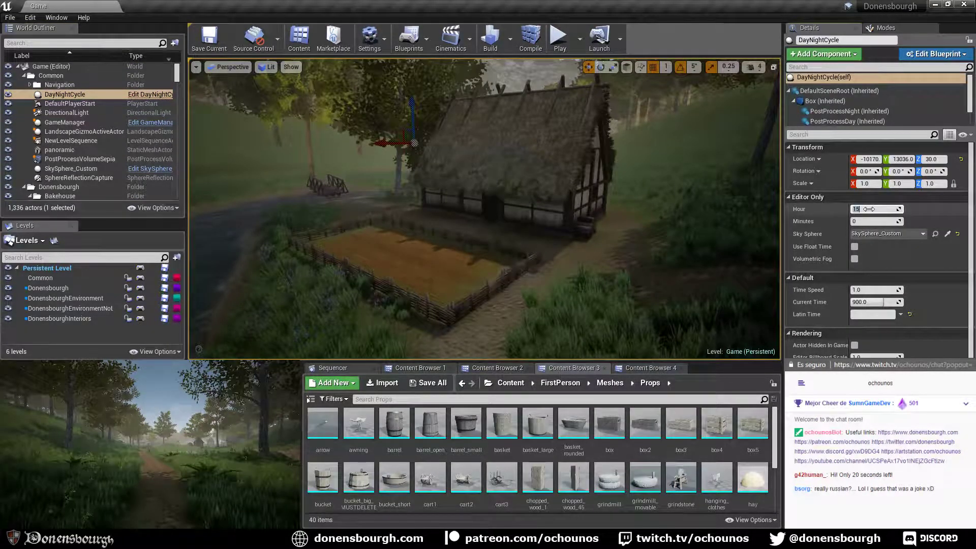
type("9")
key("Return")
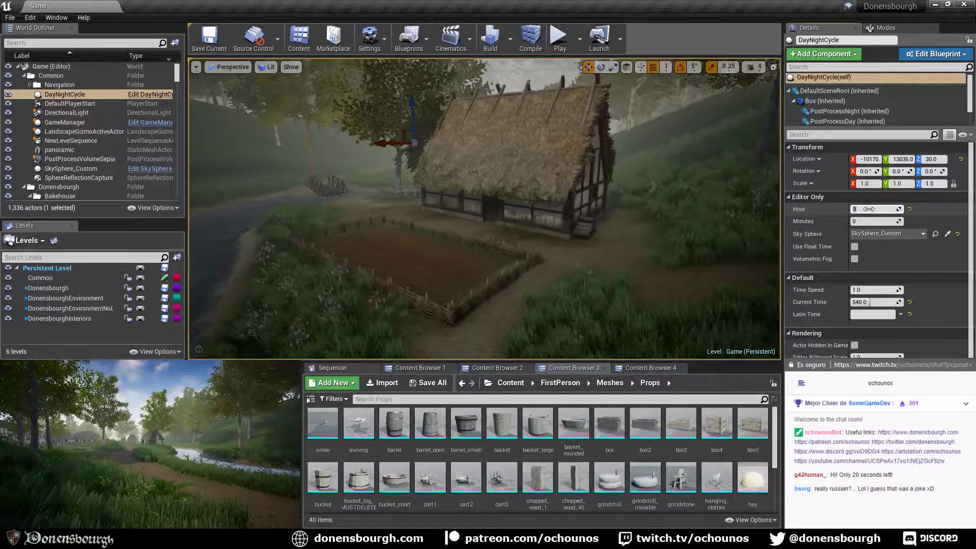
left_click(869, 209)
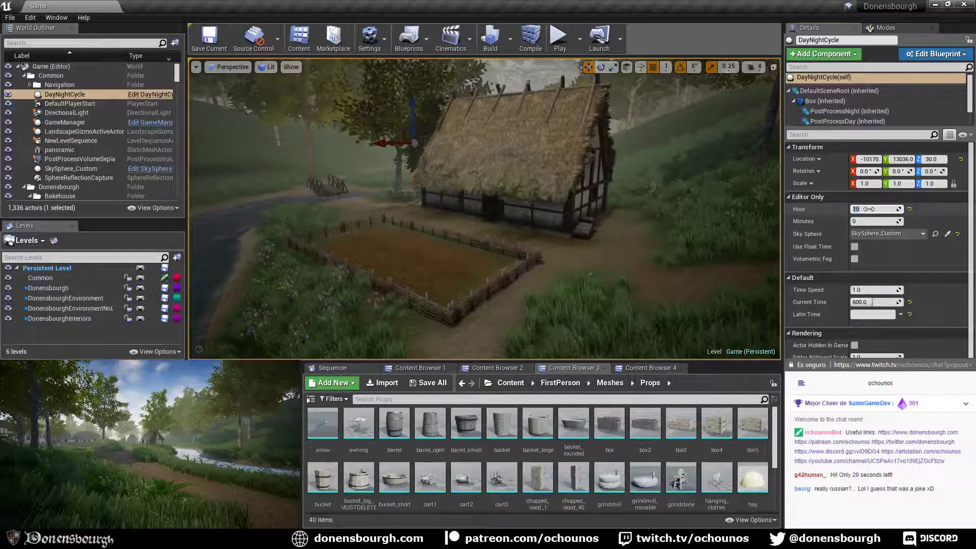
type("9")
key("Return")
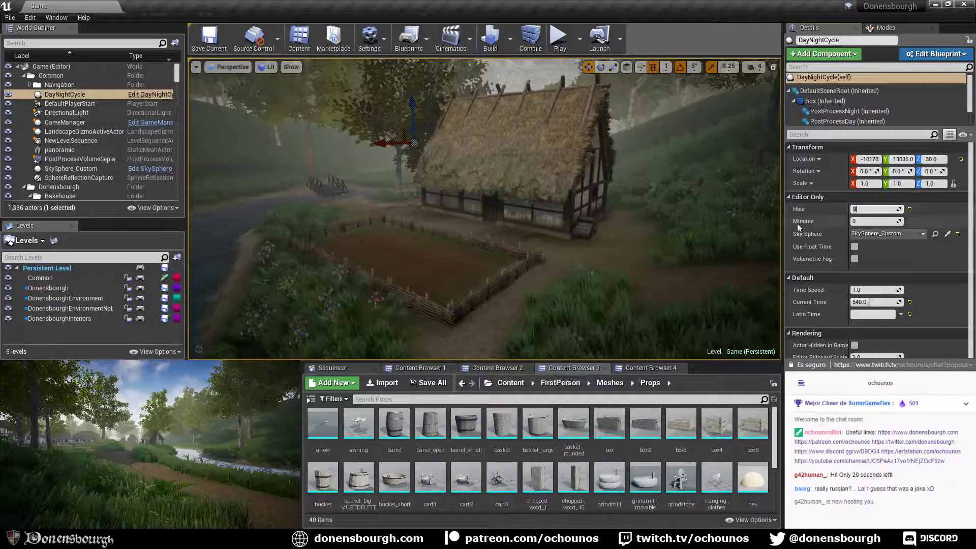
Examine the thatched house, its fenced garden and the adjoining dirt path in the morning light.
right_click_drag(536, 319, 524, 318)
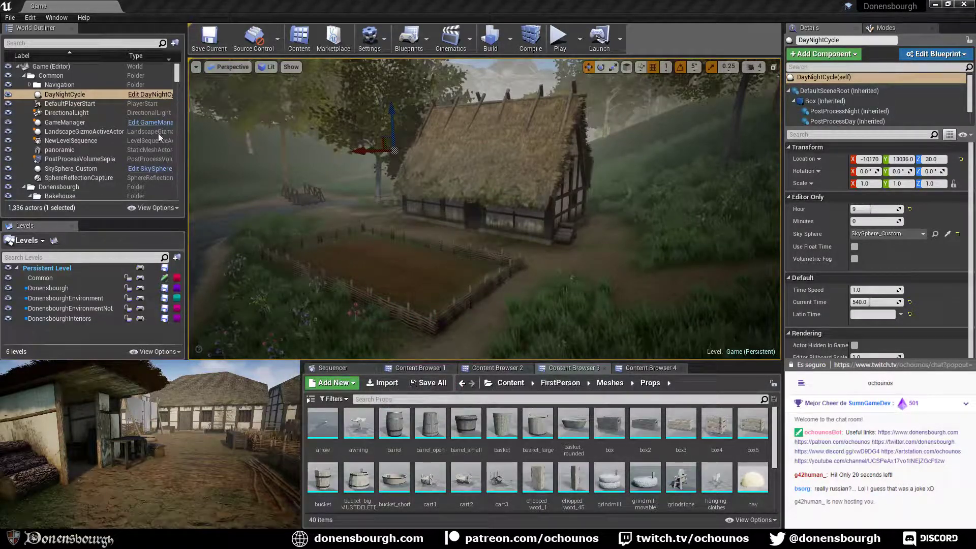
right_click_drag(446, 254, 432, 257)
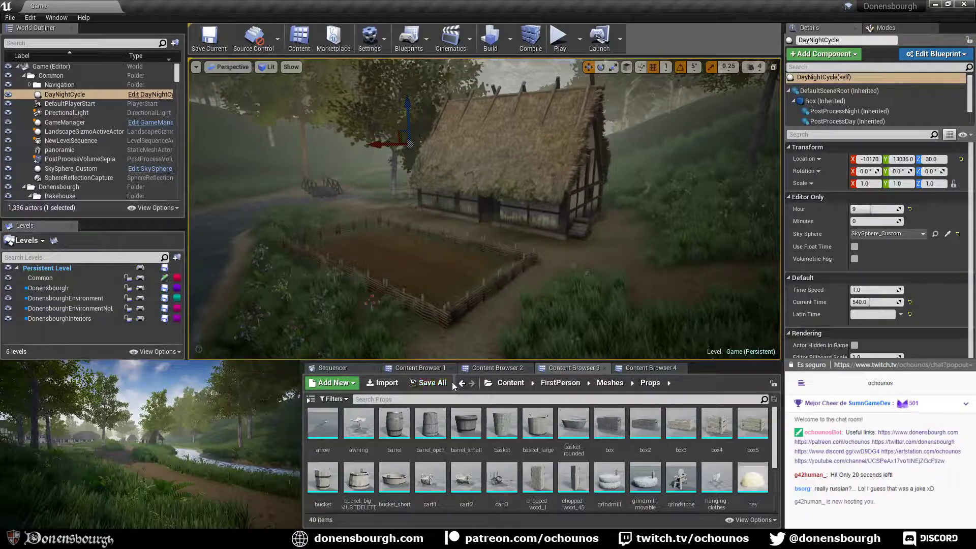
right_click_drag(525, 319, 519, 326)
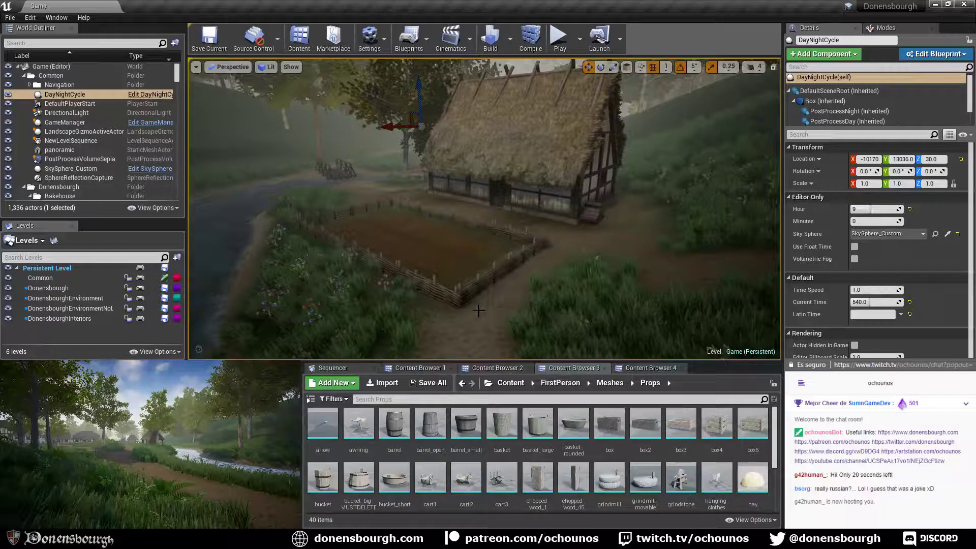
left_click_drag(478, 311, 642, 302)
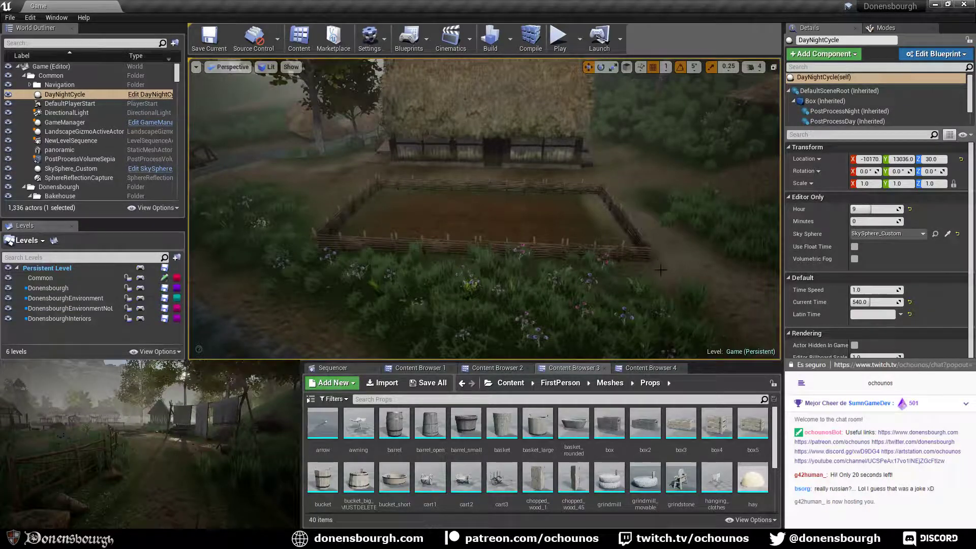
mouse_move(574, 273)
left_mouse_down()
mouse_move(588, 271)
mouse_move(565, 276)
left_mouse_up()
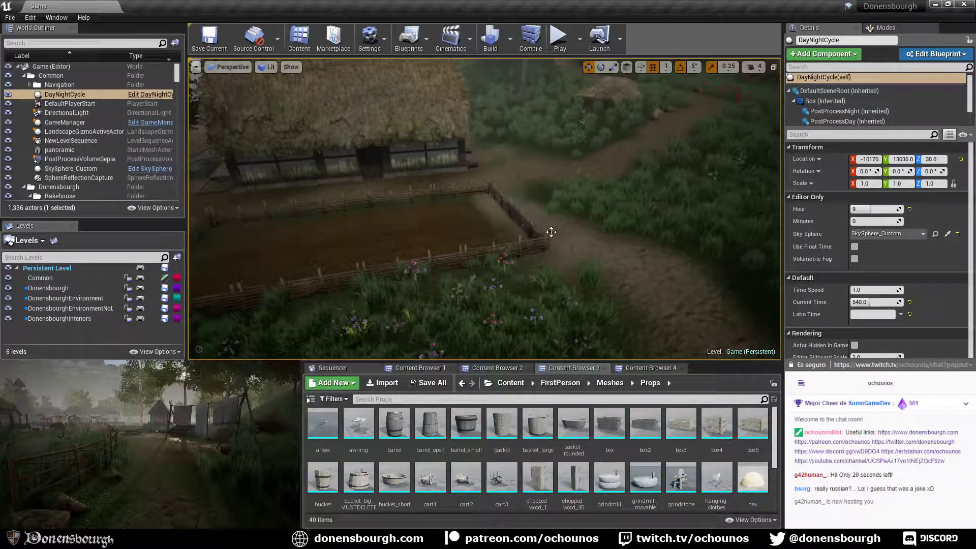
left_click_drag(551, 232, 561, 229)
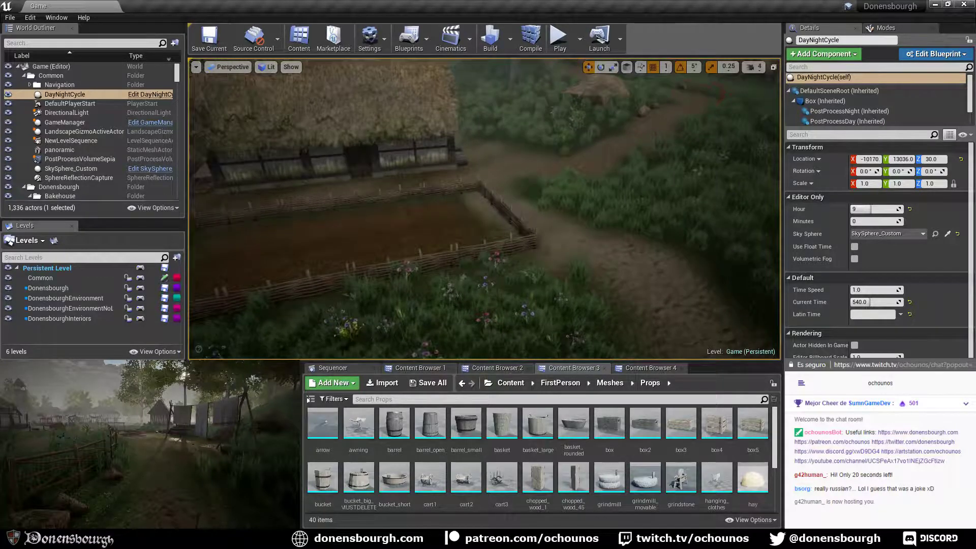
Review the landscape paint layers and the foliage painting options, and return to Place mode.
left_click(892, 30)
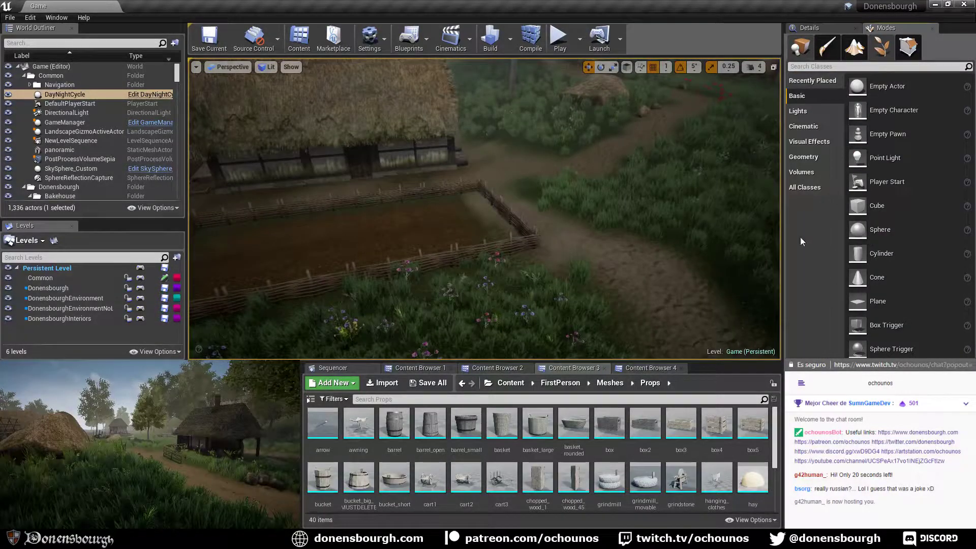
left_click(854, 47)
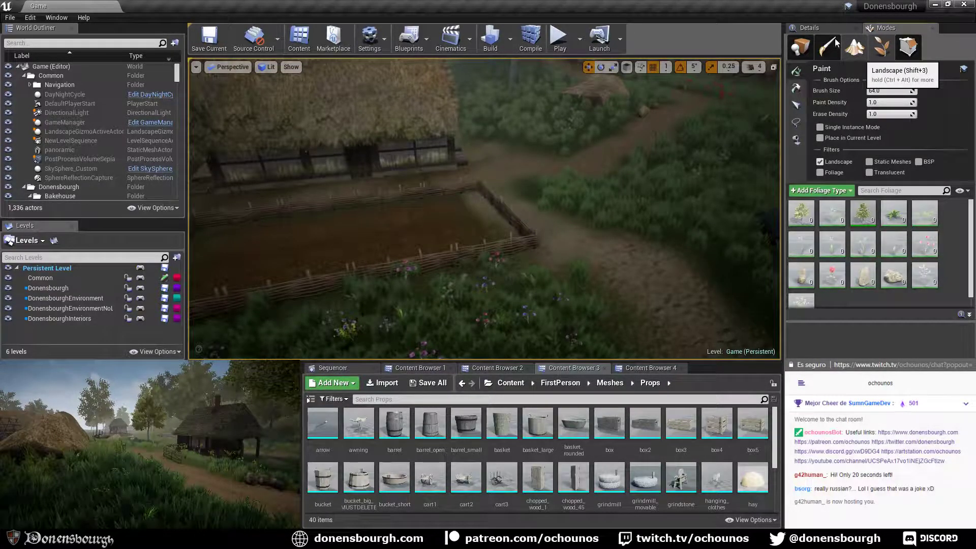
left_click(855, 51)
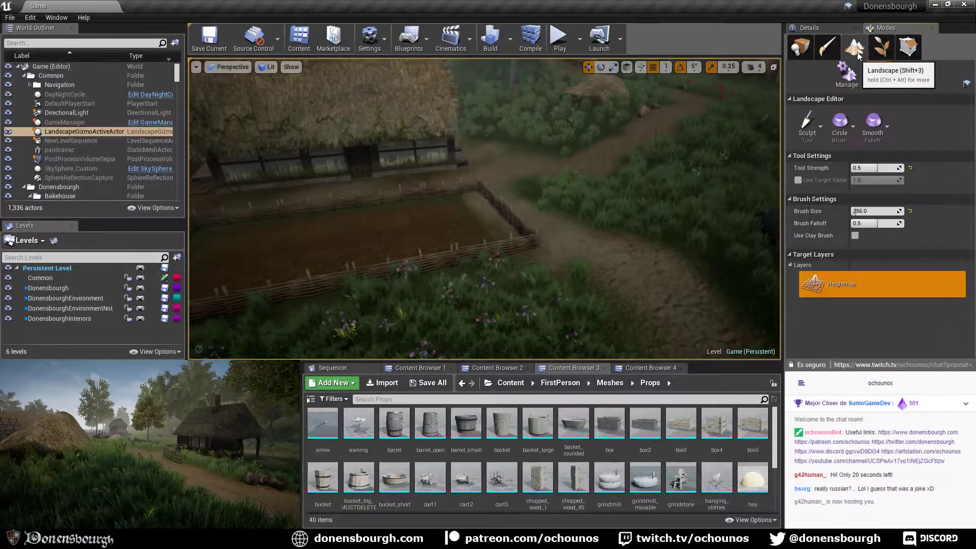
left_click(911, 80)
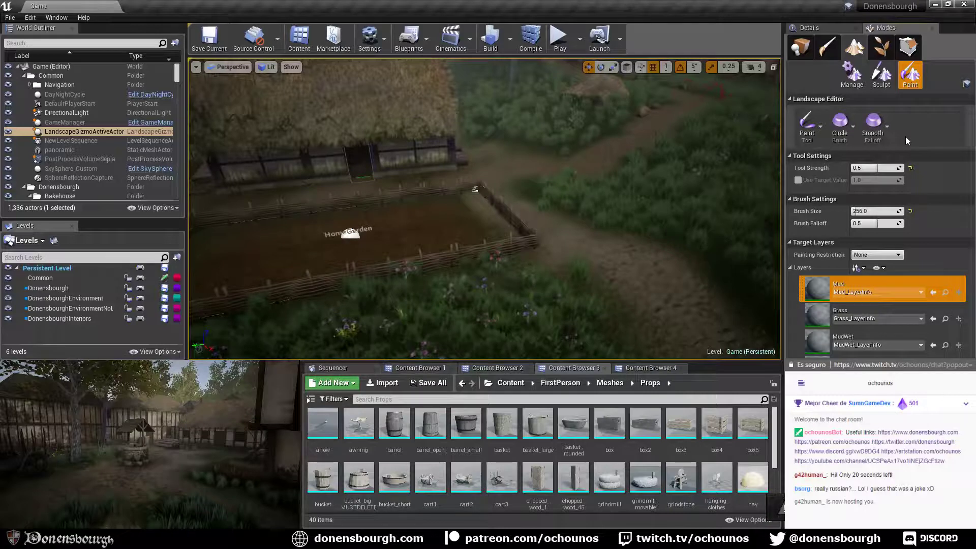
left_click(881, 47)
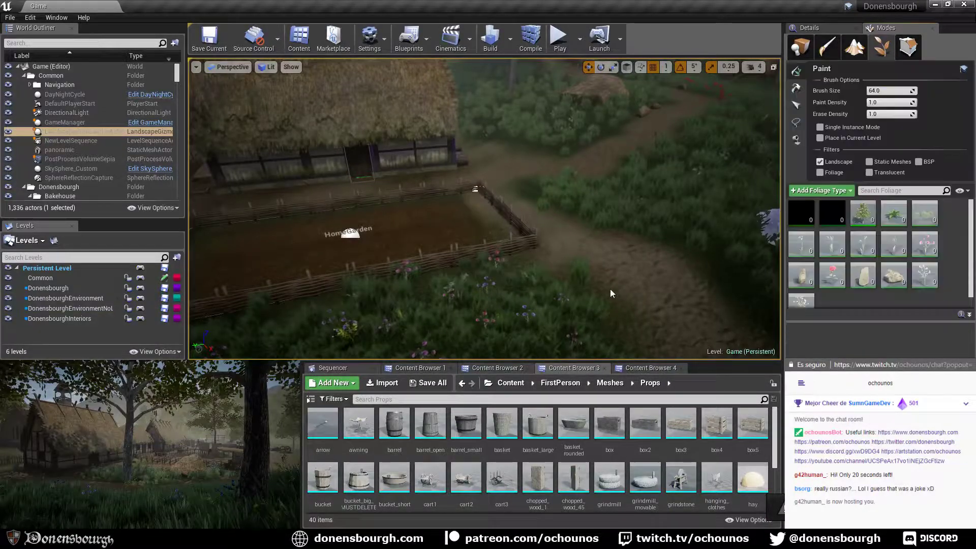
mouse_move(611, 293)
right_mouse_down()
mouse_move(671, 280)
mouse_move(534, 283)
right_mouse_up()
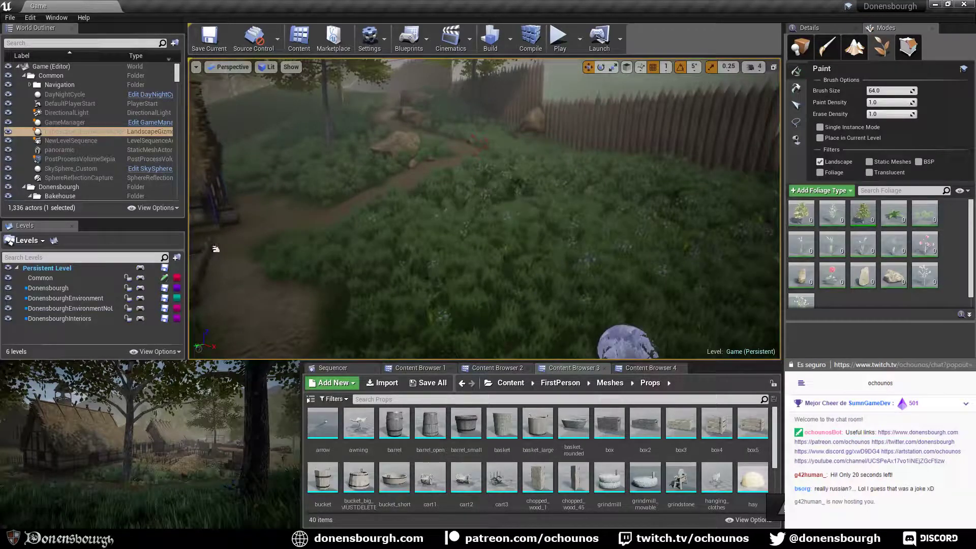
left_click(801, 47)
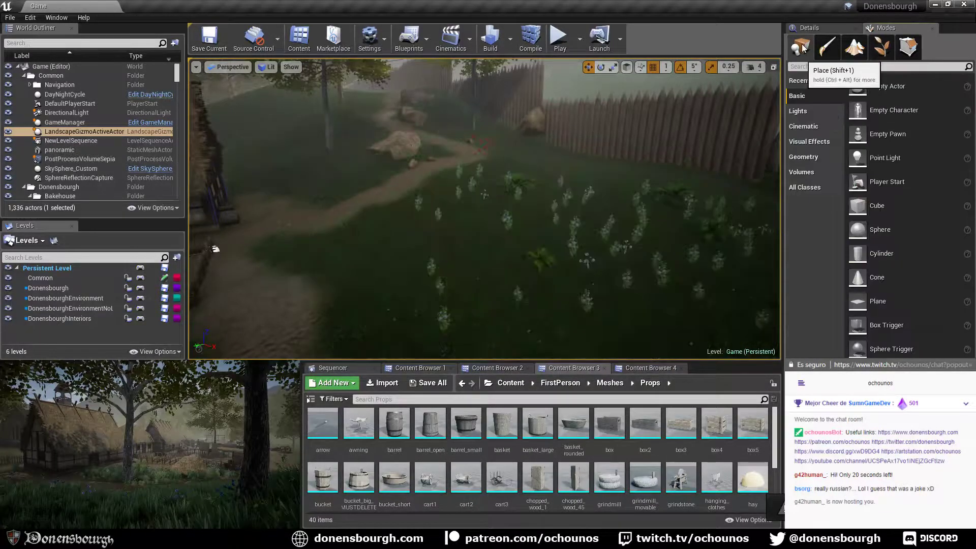
Examine the grassy slope, dirt paths, rocks and palisade surrounding the thatched house.
right_click_drag(550, 275, 508, 287)
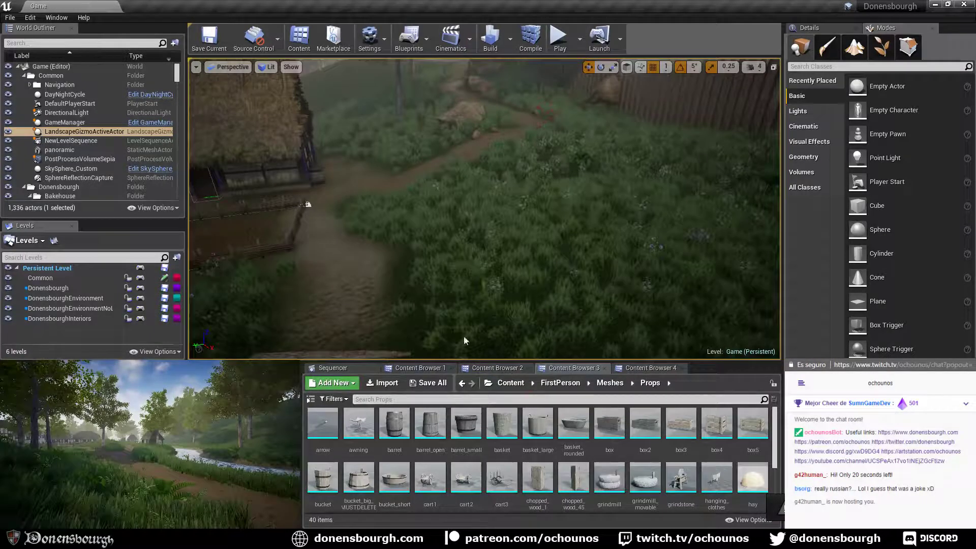
right_click_drag(456, 298, 482, 296)
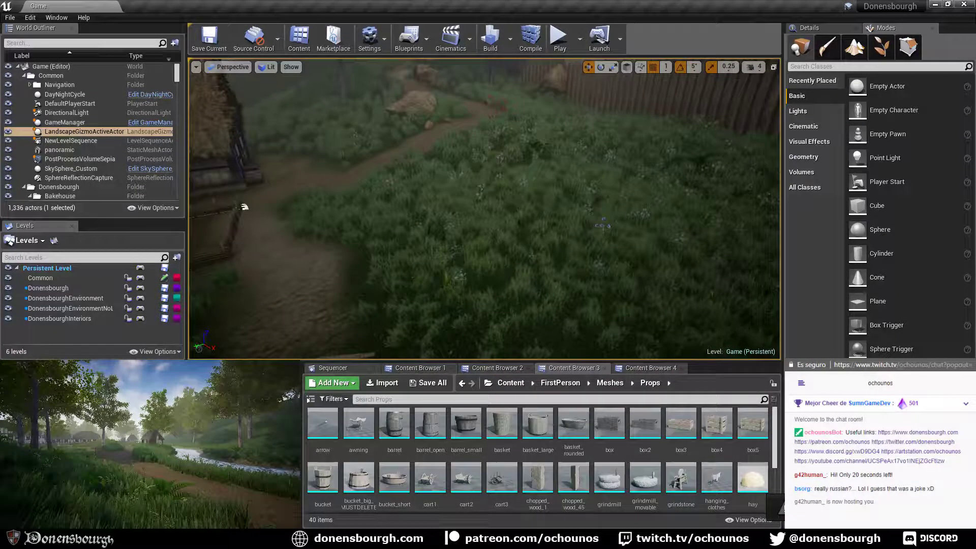
right_click_drag(244, 206, 570, 291)
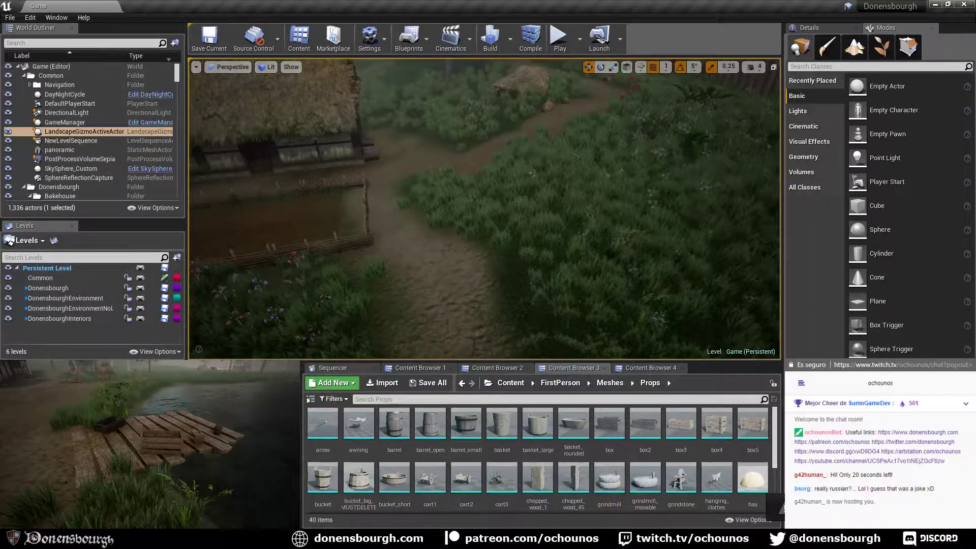
right_click_drag(451, 246, 507, 286)
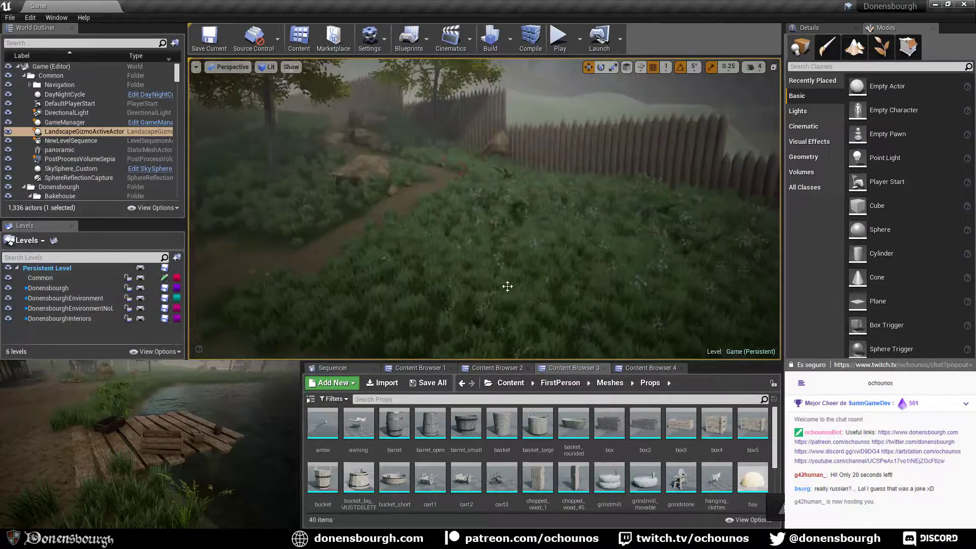
right_click_drag(638, 281, 422, 230)
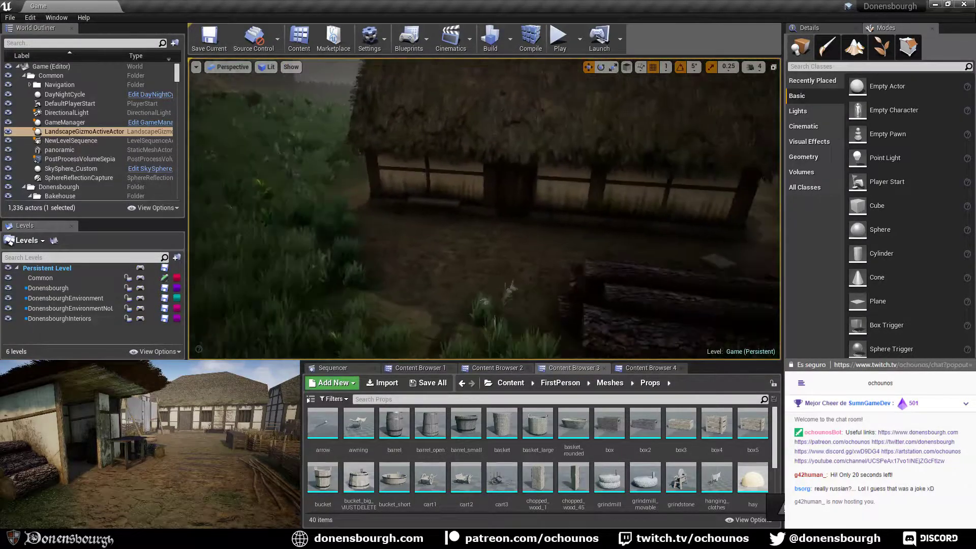
mouse_move(523, 238)
right_mouse_down()
mouse_move(498, 235)
mouse_move(528, 238)
right_mouse_up()
right_click_drag(355, 224, 300, 208)
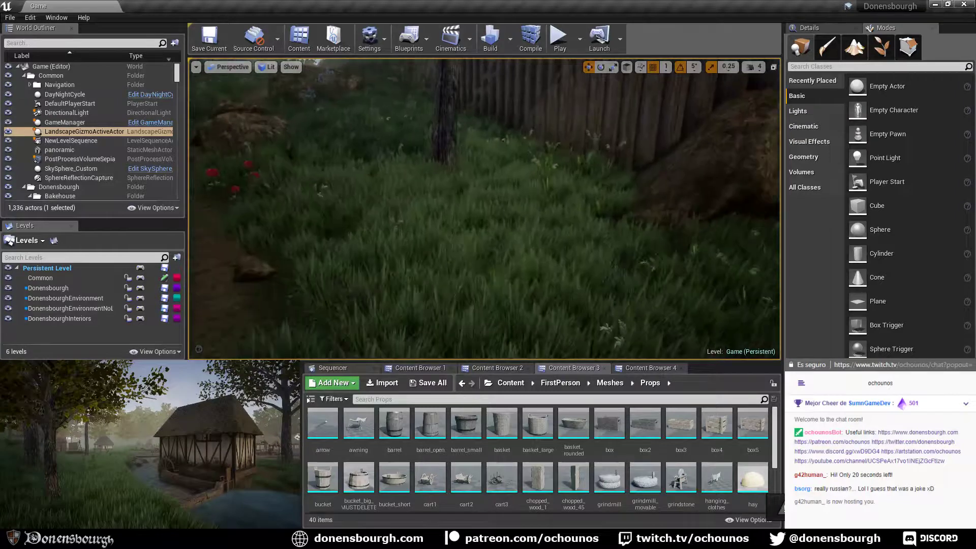
right_click_drag(472, 277, 490, 323)
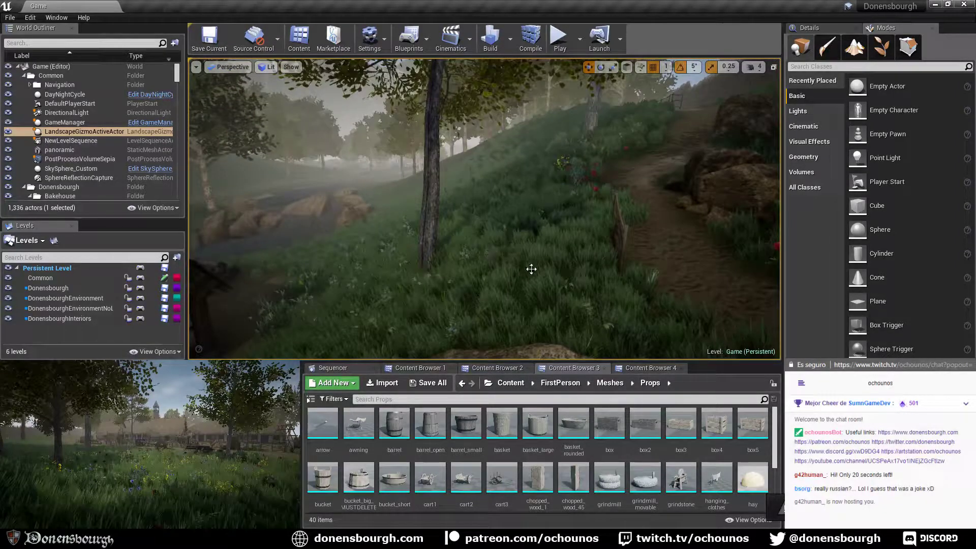
right_click_drag(491, 305, 547, 316)
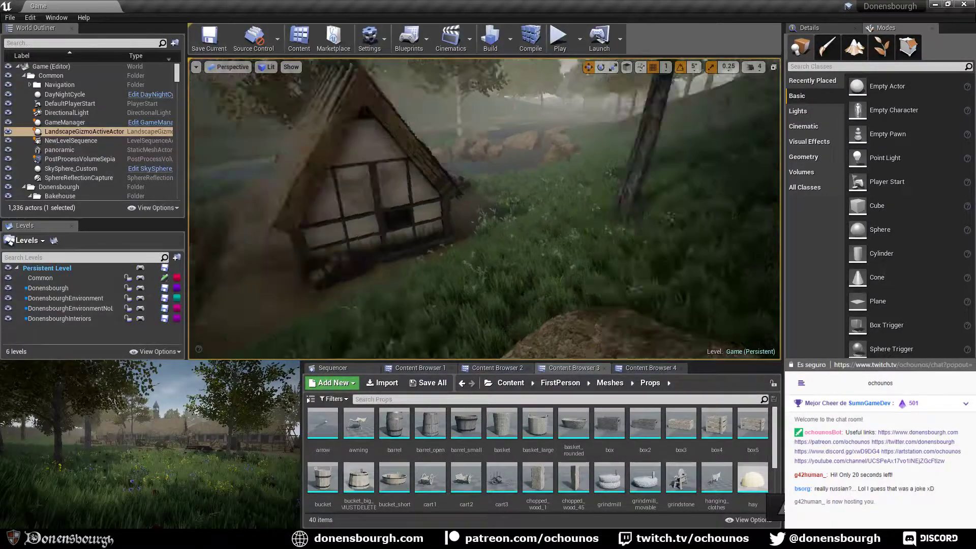
right_click_drag(485, 208, 402, 232)
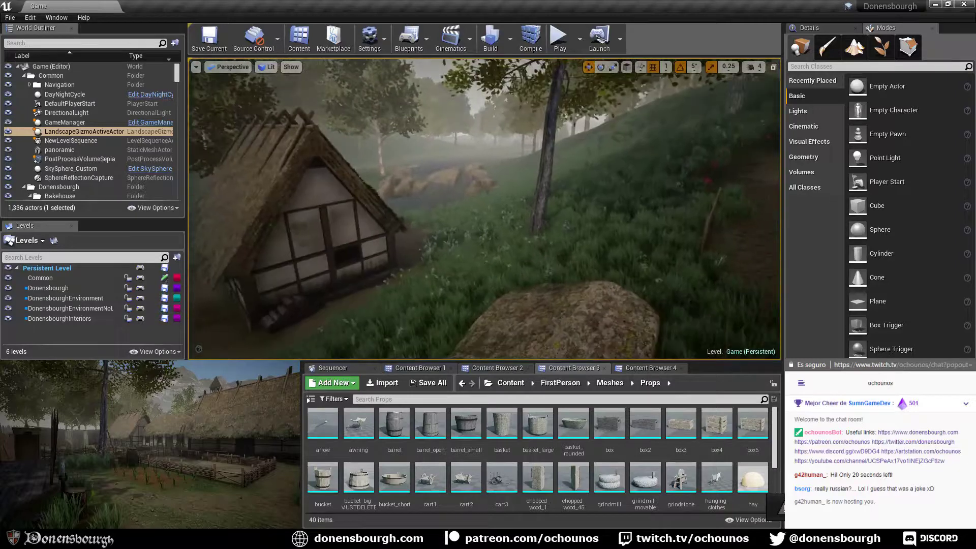
Examine the thatched house, its fenced garden, the river and the small bridge from the palisade and the opposite bank.
right_click_drag(660, 291, 575, 284)
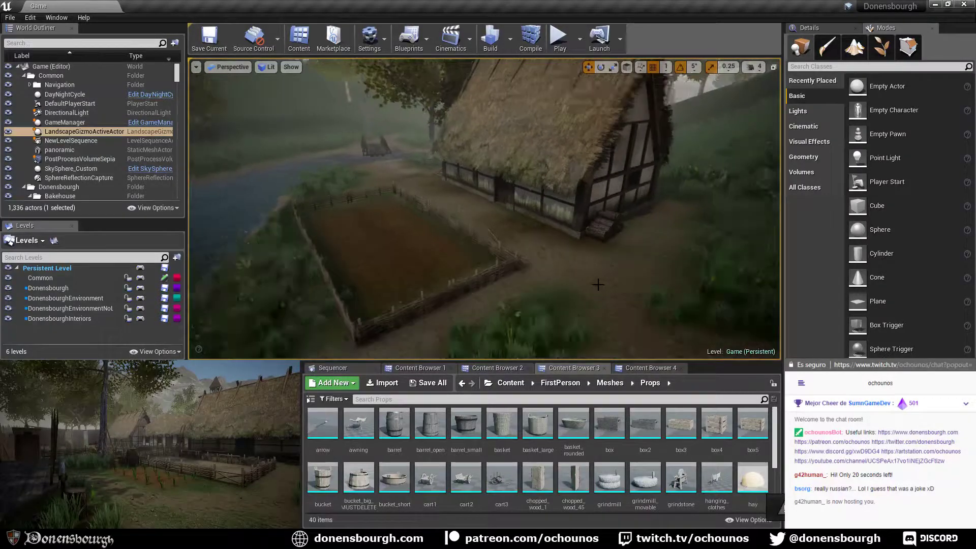
right_click_drag(598, 285, 608, 268)
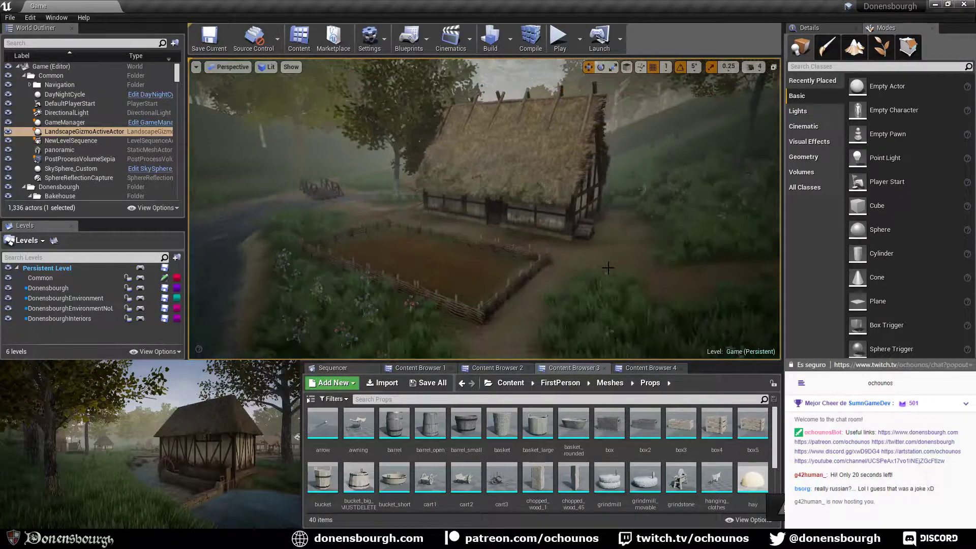
right_click_drag(675, 266, 615, 275)
right_click_drag(680, 265, 583, 265)
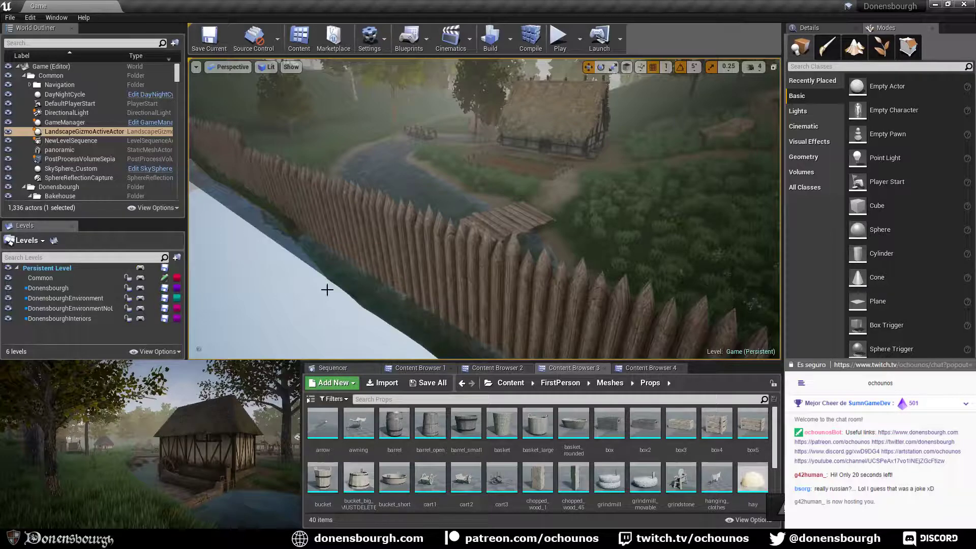
right_click_drag(589, 297, 532, 279)
right_click_drag(431, 258, 423, 257)
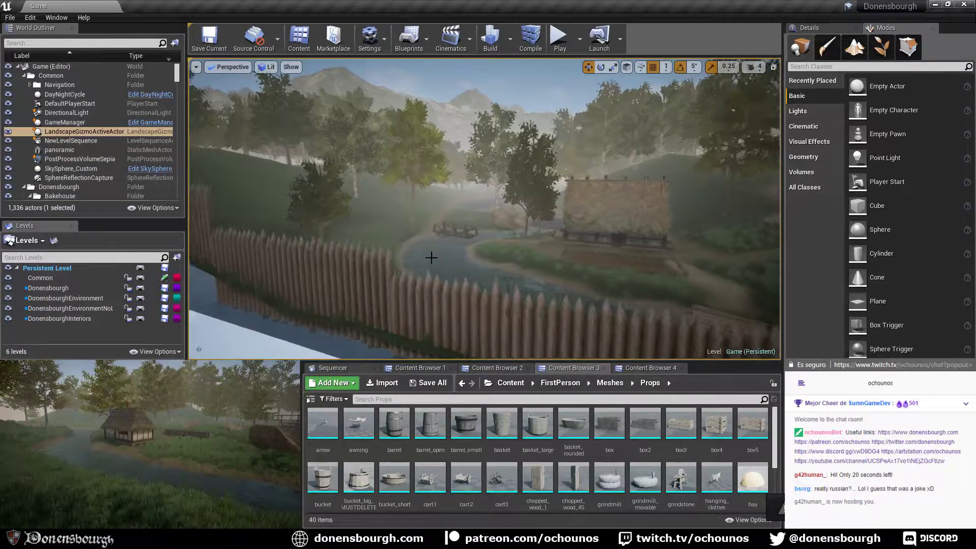
scroll(430, 258, "up", 8)
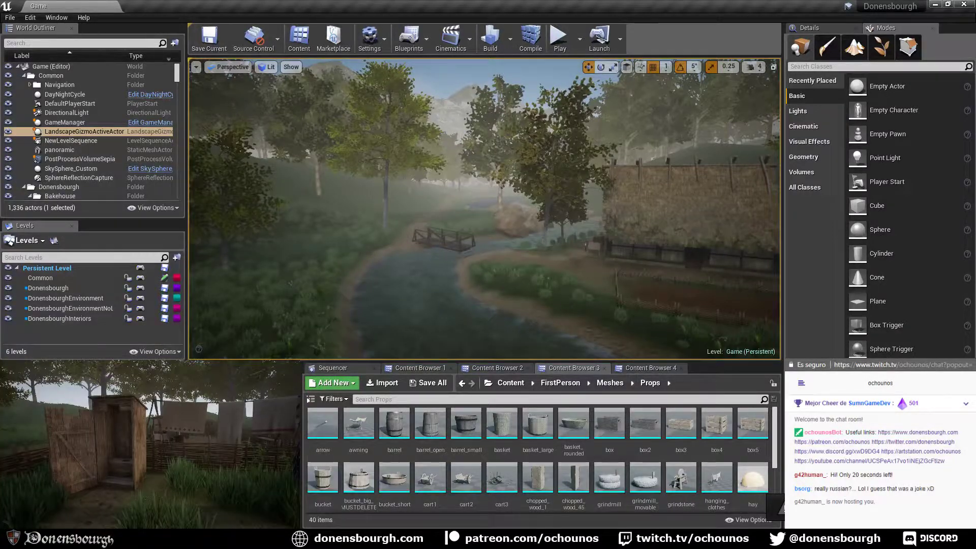
right_click_drag(484, 209, 465, 224)
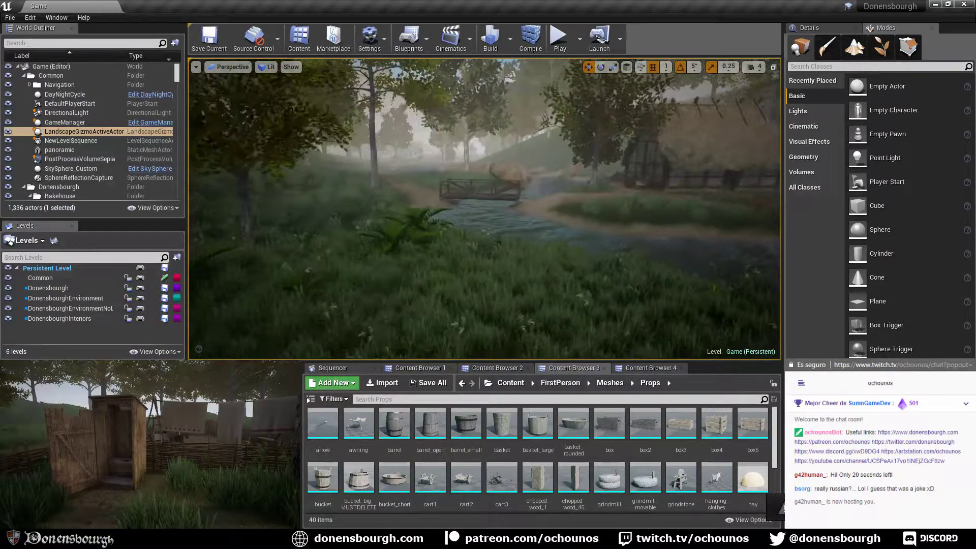
right_click_drag(377, 301, 436, 279)
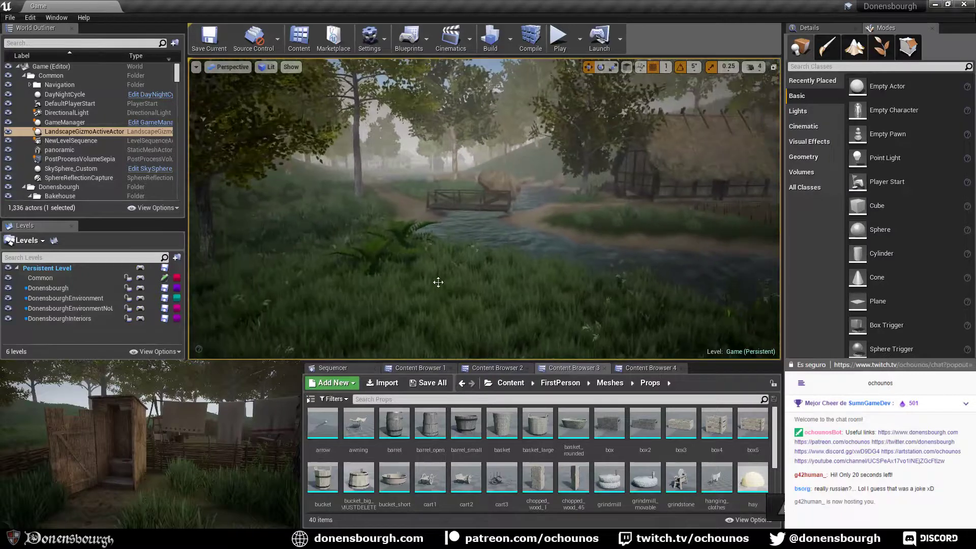
Set the Hour of the DayNightCycle actor to 10.
left_click(72, 94)
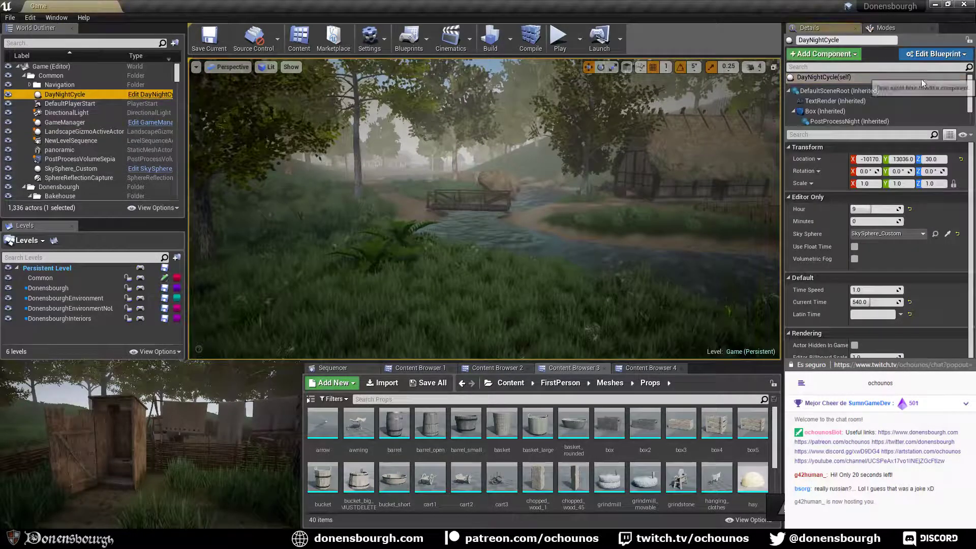
left_click(874, 209)
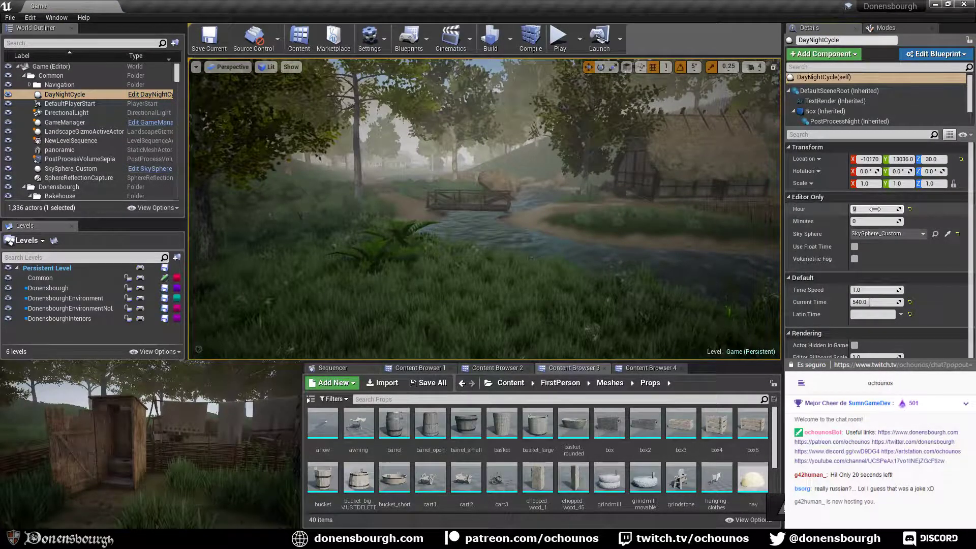
key("BackSpace")
type("10")
key("Return")
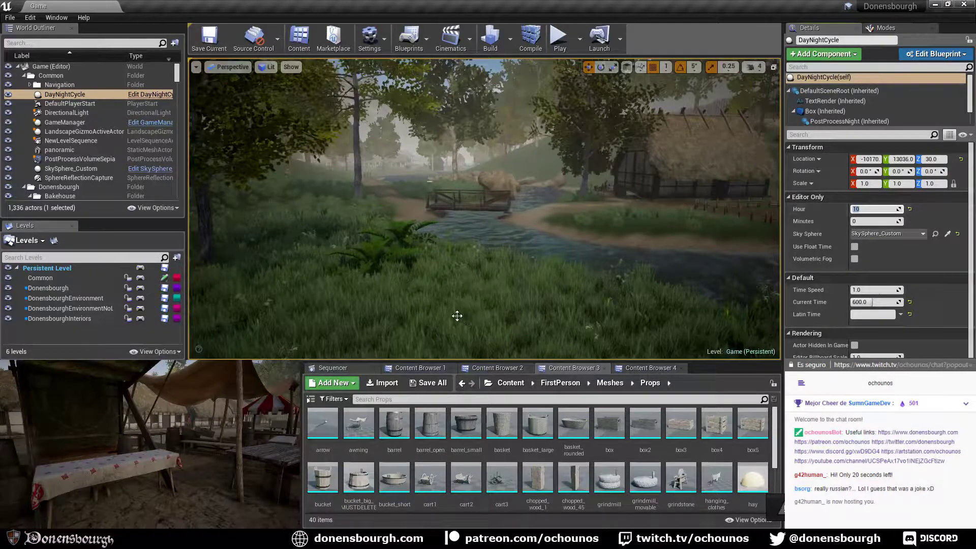
Examine the riverbank, the garden surroundings and the wooden river platform from across the water.
right_click_drag(464, 299, 490, 300)
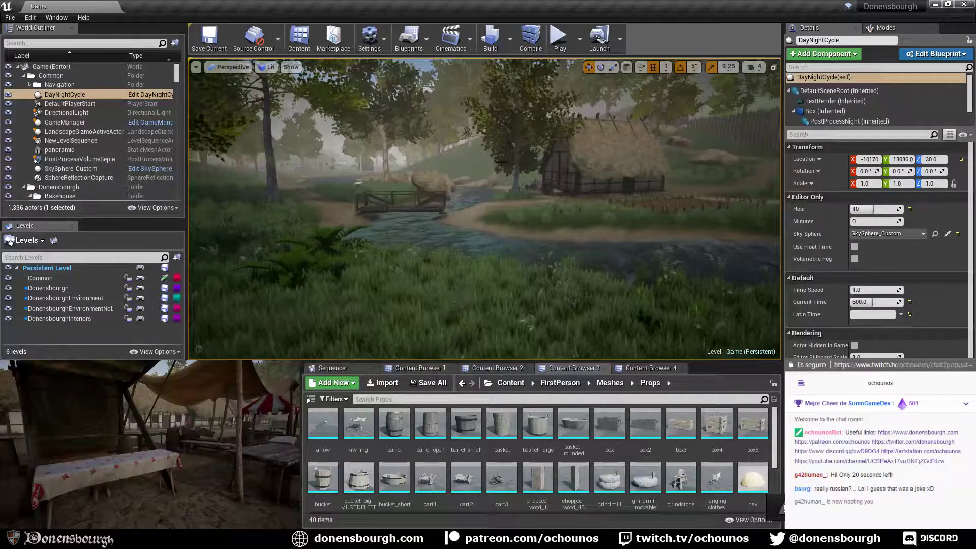
right_click_drag(584, 262, 569, 279)
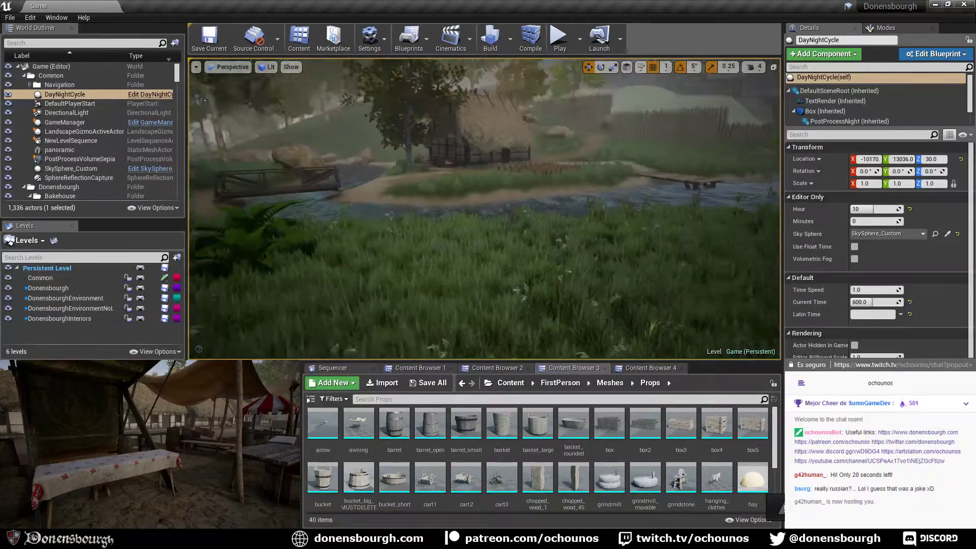
right_click_drag(554, 325, 546, 313)
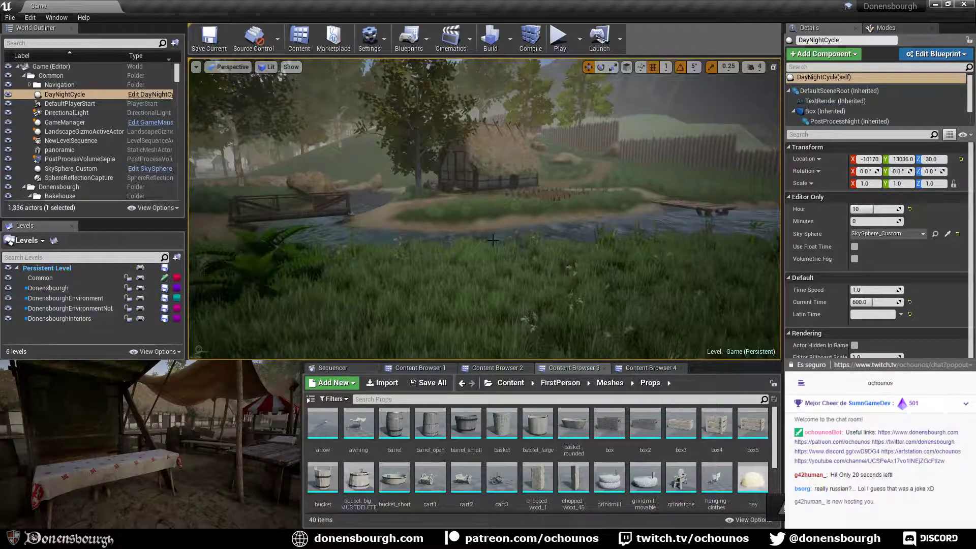
right_click_drag(493, 240, 500, 237)
right_click_drag(500, 291, 452, 303)
right_click_drag(643, 301, 536, 281)
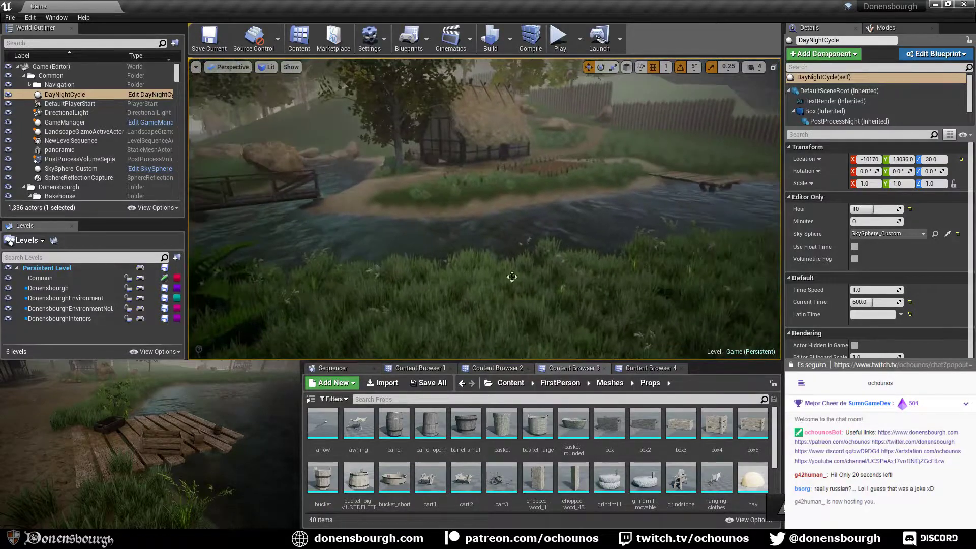
key("w")
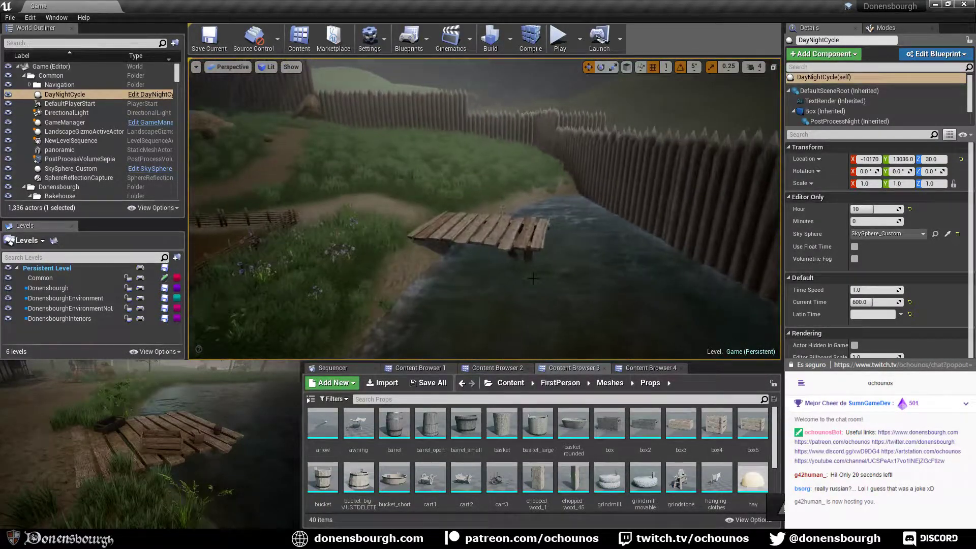
right_click_drag(535, 250, 539, 254)
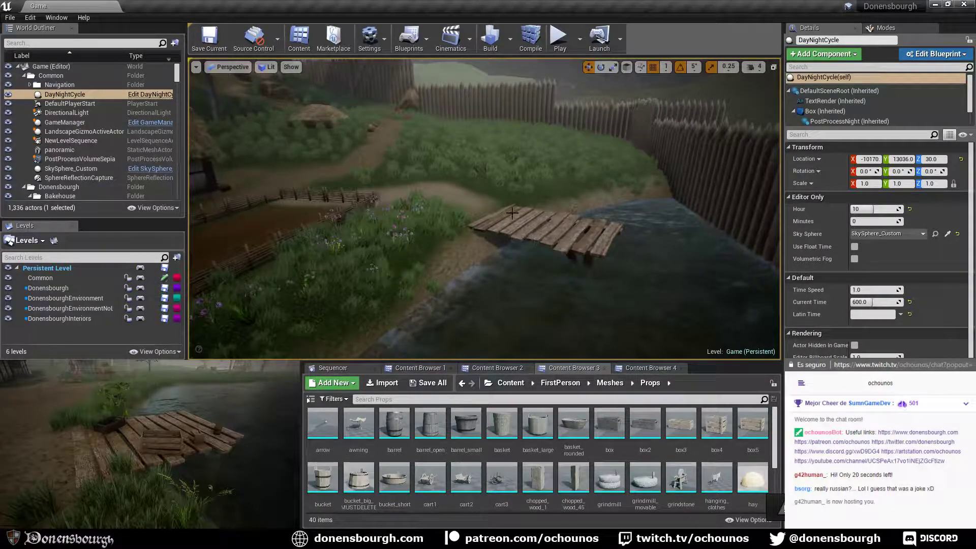
right_click_drag(552, 259, 560, 268)
Open the static mesh of the wooden river platform, check its LOD options, and return to the level.
left_click(570, 268)
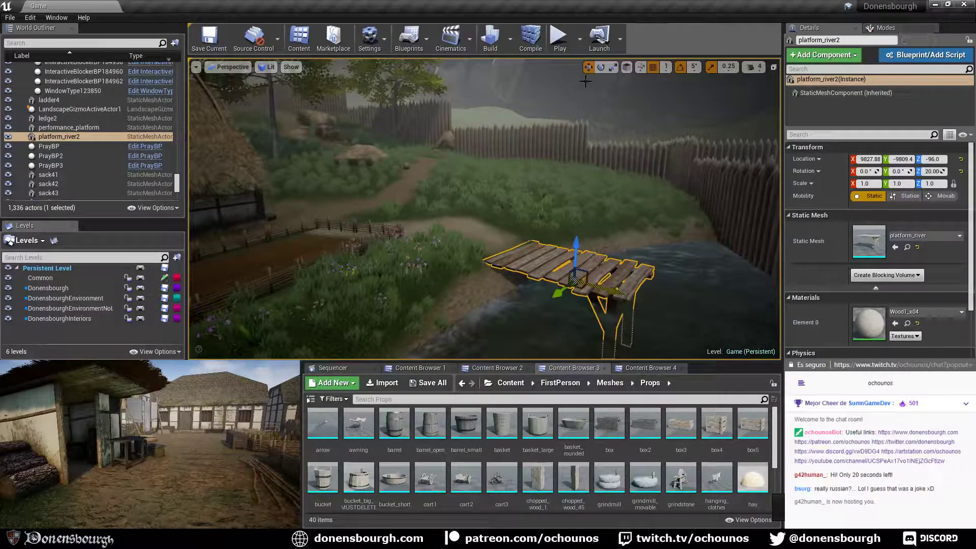
double_click(879, 233)
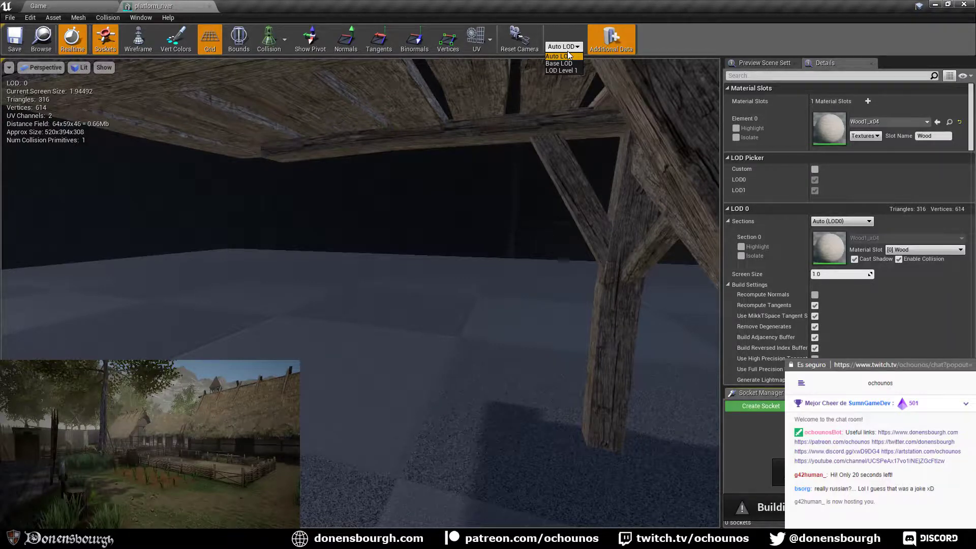
left_click(86, 3)
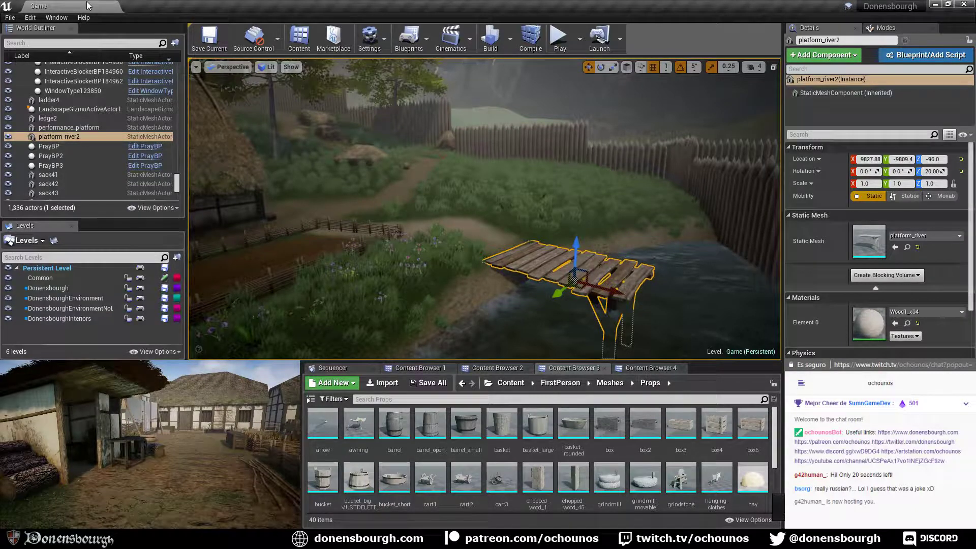
Frame the fenced garden and house from the river side, and deselect the river platform.
right_click_drag(432, 193, 371, 216)
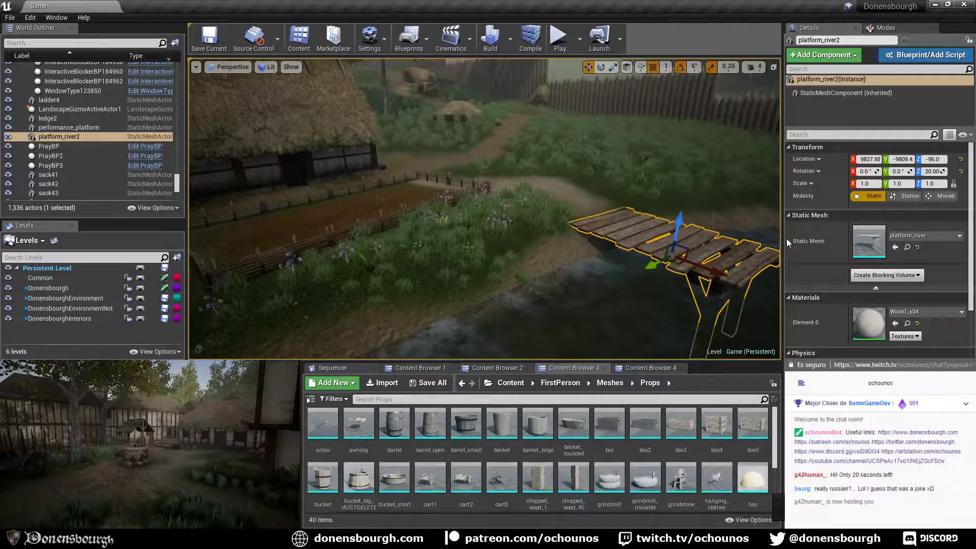
left_click(880, 29)
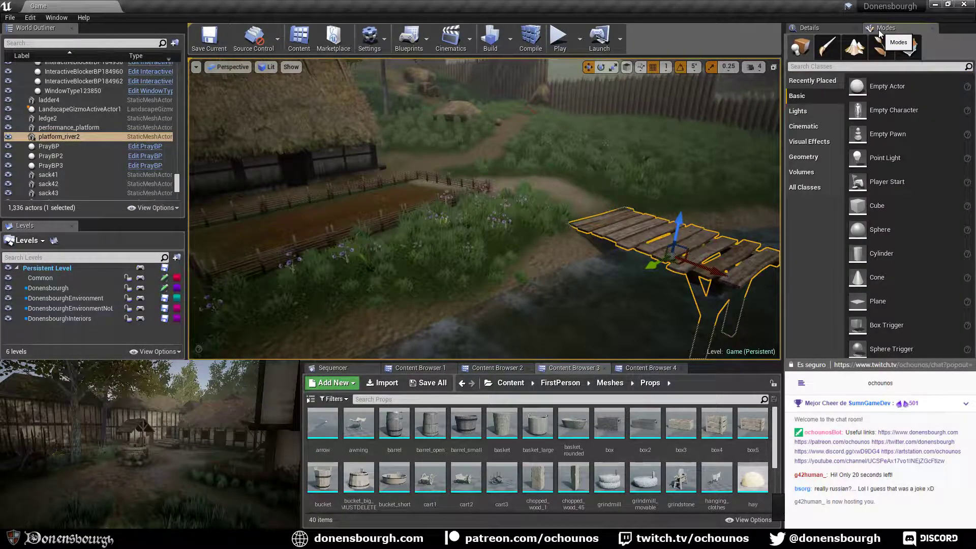
right_click_drag(607, 244, 627, 214)
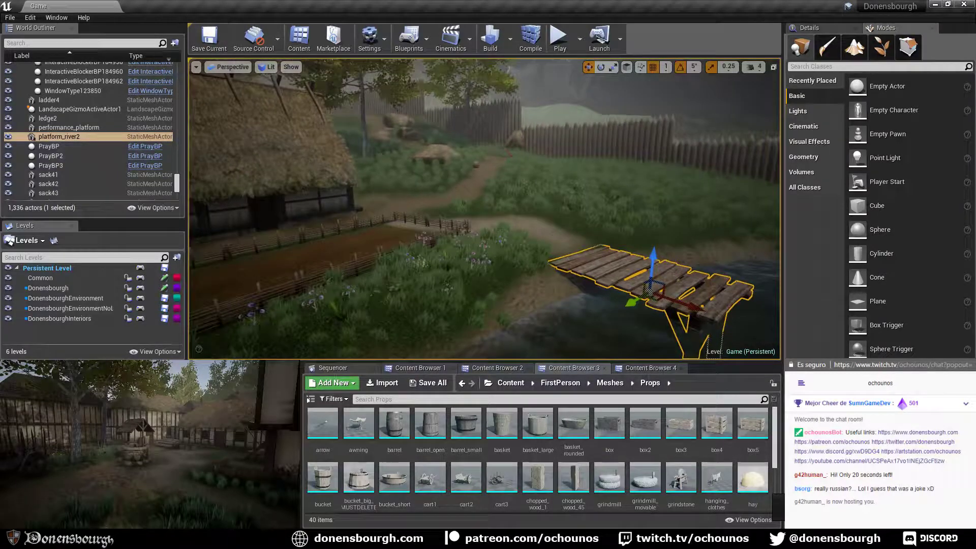
right_click_drag(585, 305, 523, 315)
key("Escape")
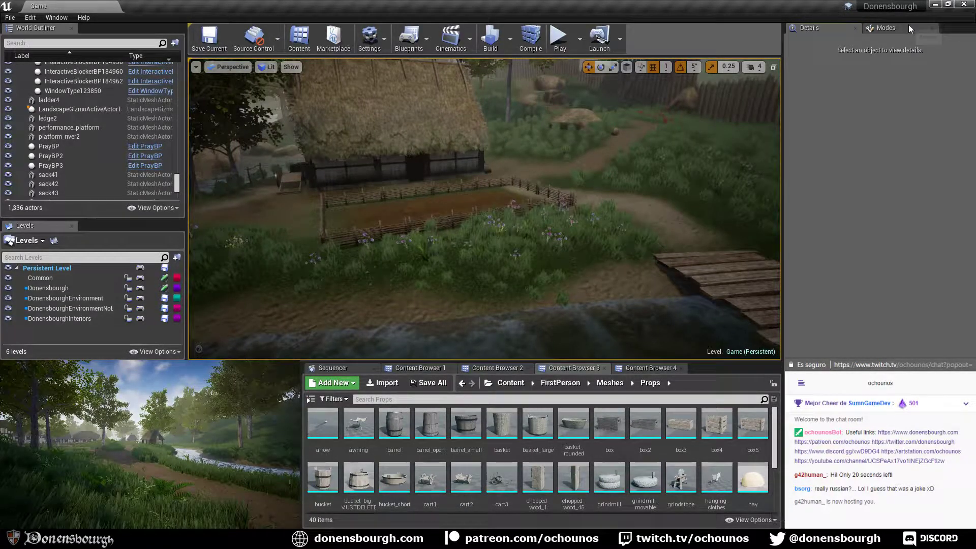
Switch to landscape painting near the fenced home garden and set the brush size to 64.
left_click(904, 28)
left_click(861, 56)
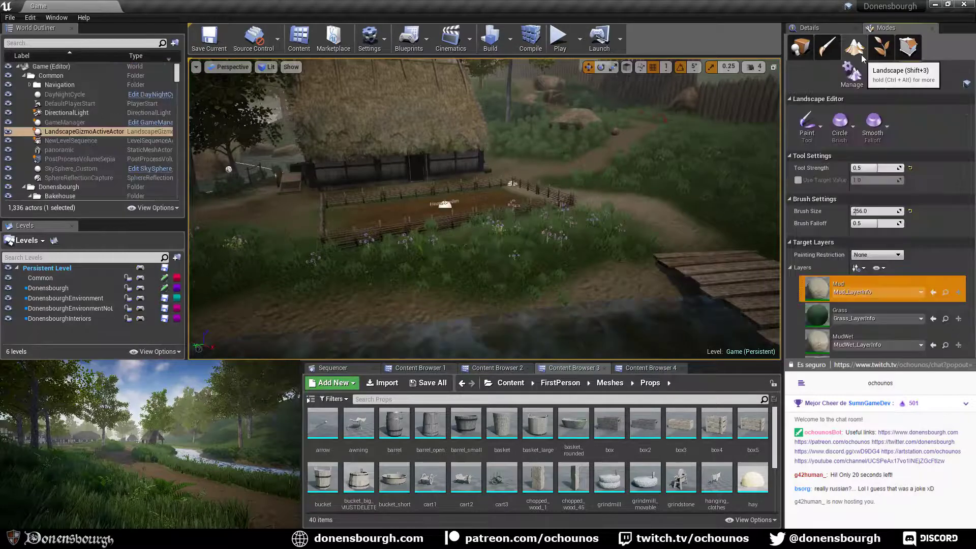
mouse_move(620, 258)
right_mouse_down()
mouse_move(621, 267)
mouse_move(632, 250)
mouse_move(731, 239)
right_mouse_up()
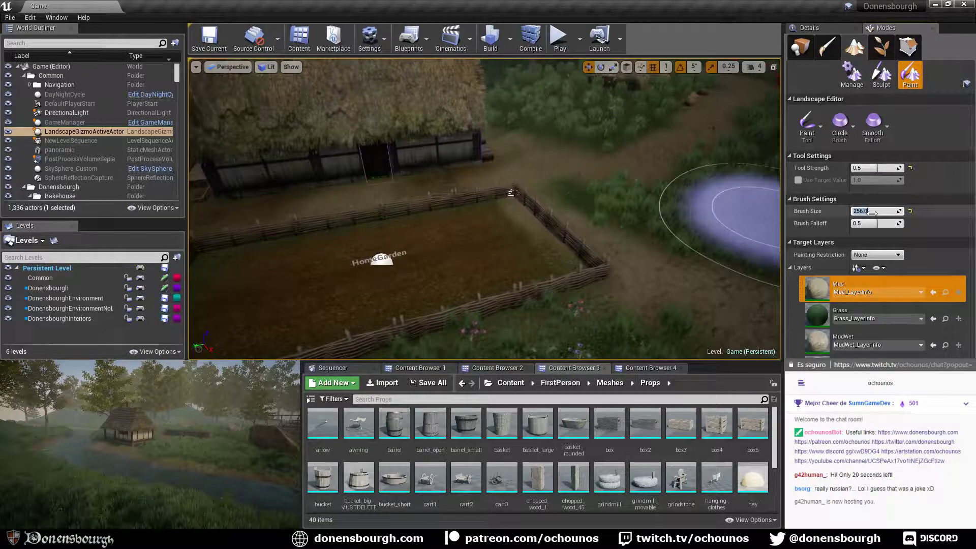
key("Return")
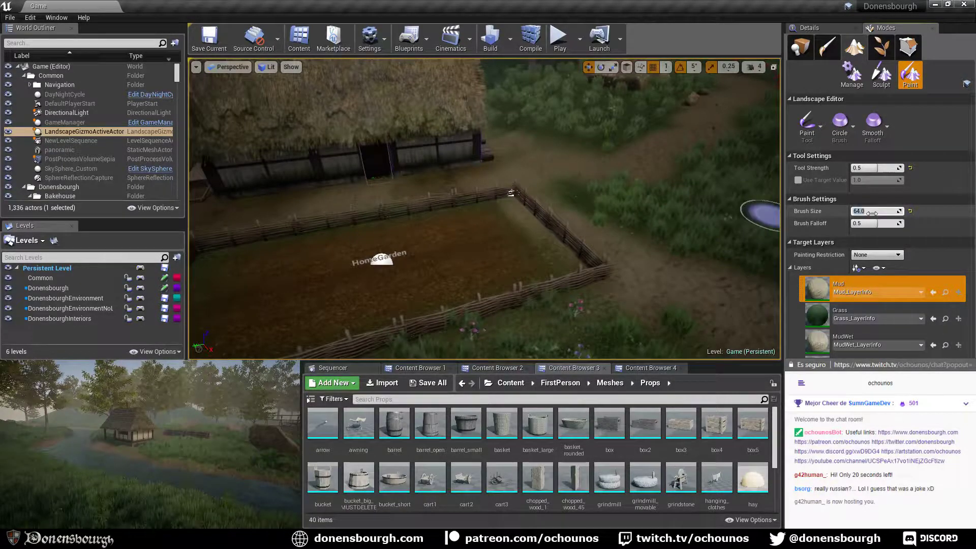
Paint the Grass layer along the home garden's inner fence edge and the Mud layer on the adjoining path.
left_click(880, 311)
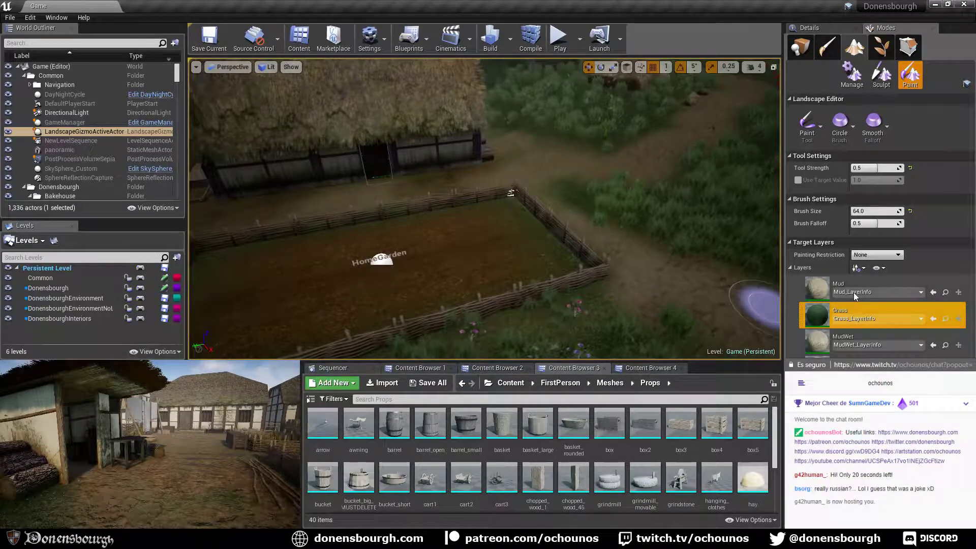
left_click(851, 279)
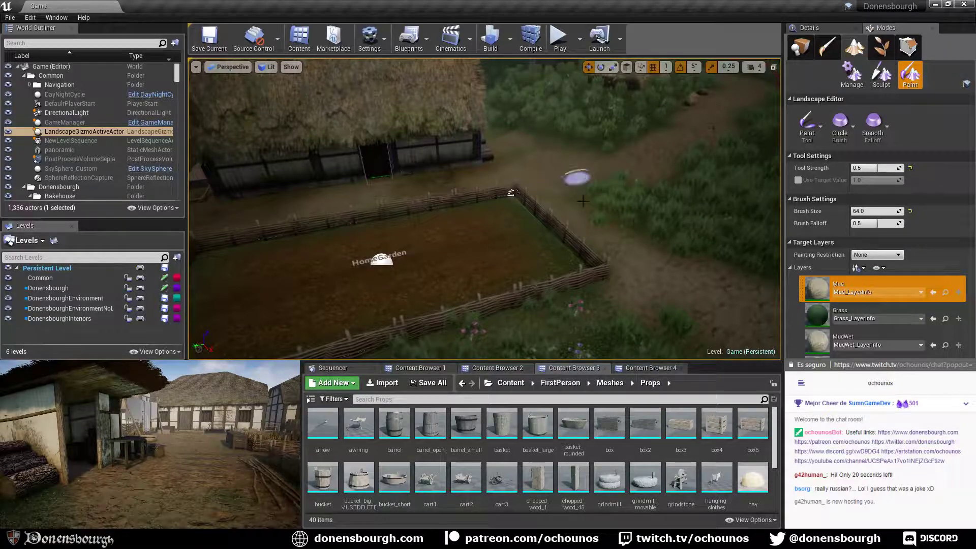
right_click_drag(617, 261, 711, 274)
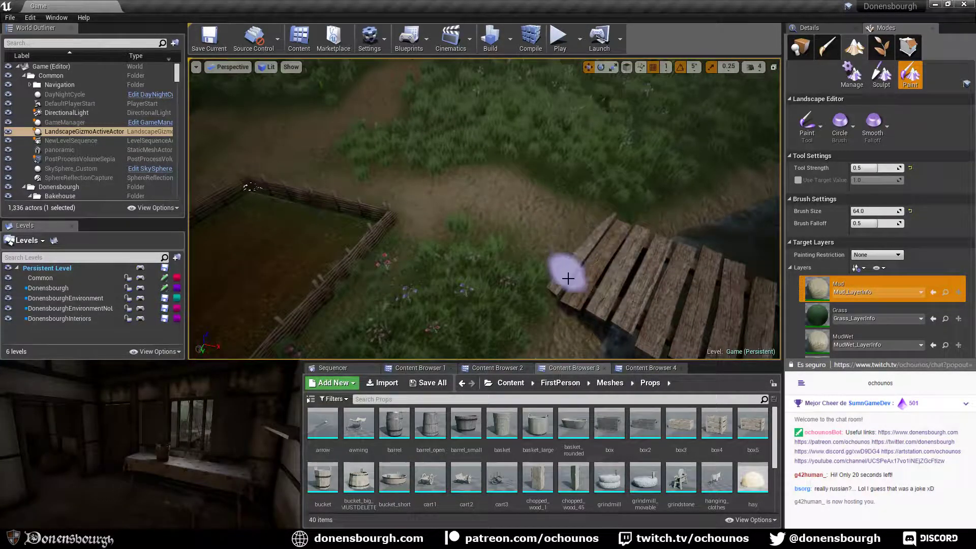
Paint the MudWet and Mud layers on the paths around the garden, from the river platform to the house.
left_click(859, 336)
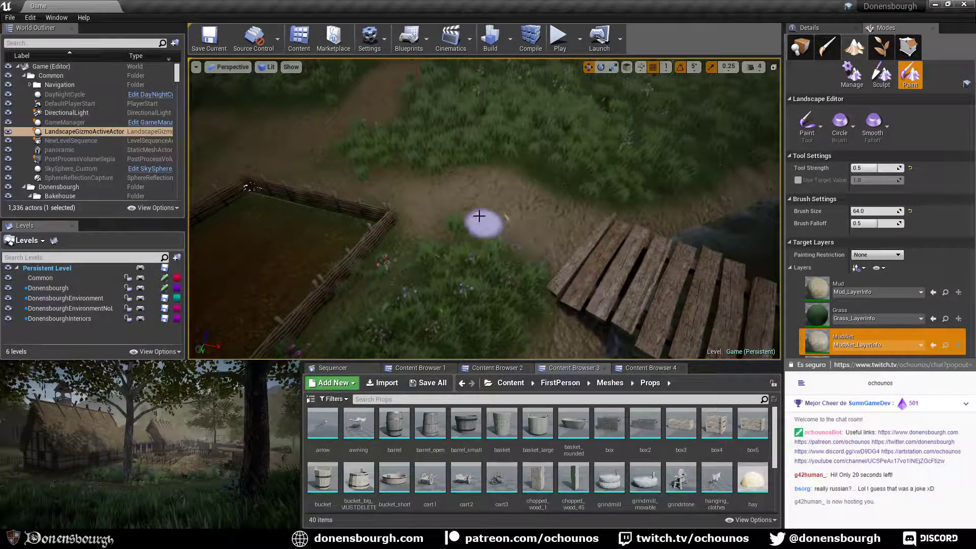
mouse_move(532, 225)
right_mouse_down()
mouse_move(447, 223)
mouse_move(412, 206)
mouse_move(570, 249)
mouse_move(701, 322)
right_mouse_up()
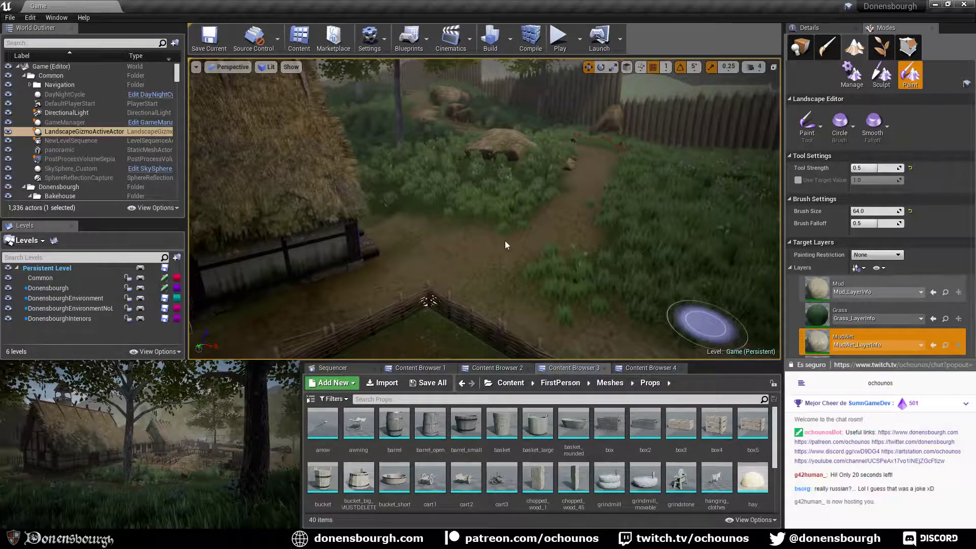
right_click_drag(505, 234, 527, 208)
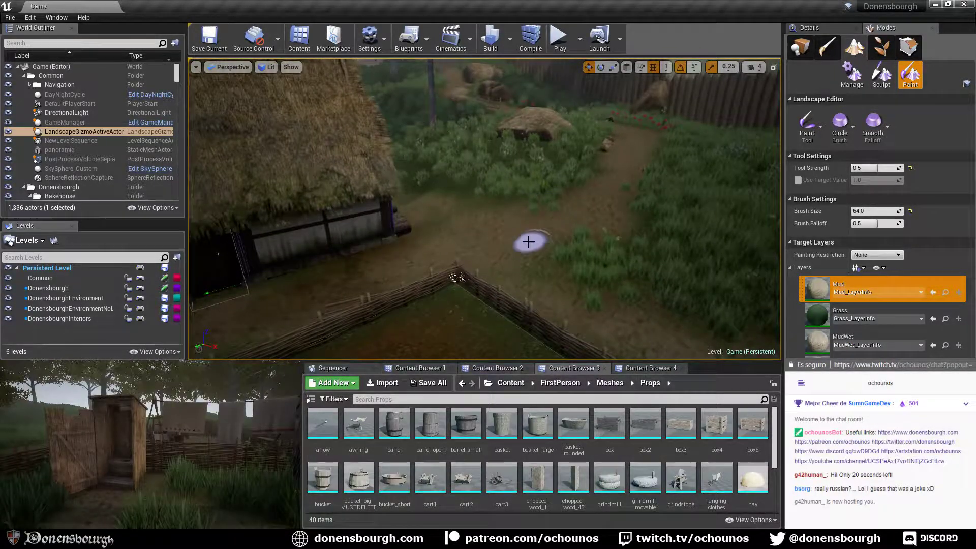
mouse_move(528, 242)
right_mouse_down()
mouse_move(513, 240)
mouse_move(526, 231)
right_mouse_up()
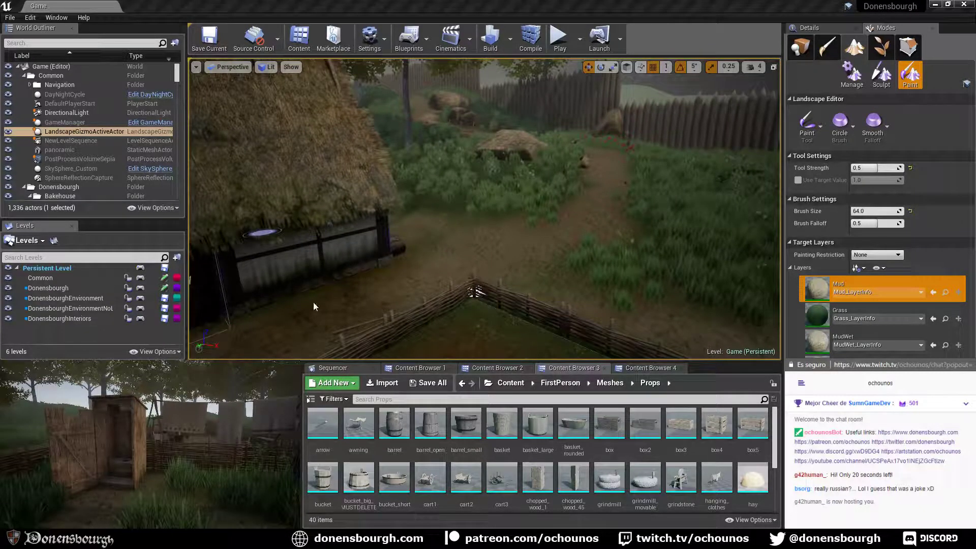
right_click_drag(479, 265, 503, 265)
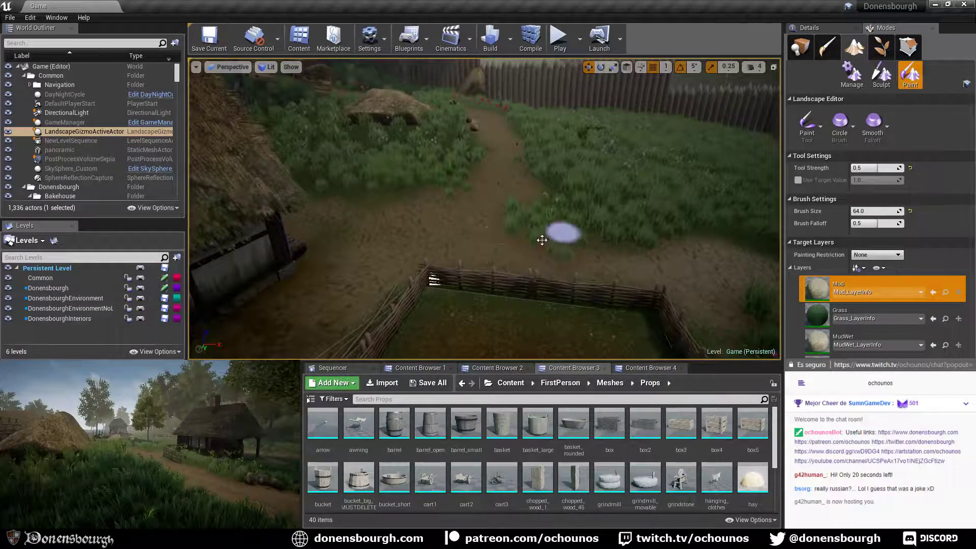
Lasso-select the grass clumps and stray plants growing on the path beside the garden fence and delete them from the foliage.
left_click(881, 46)
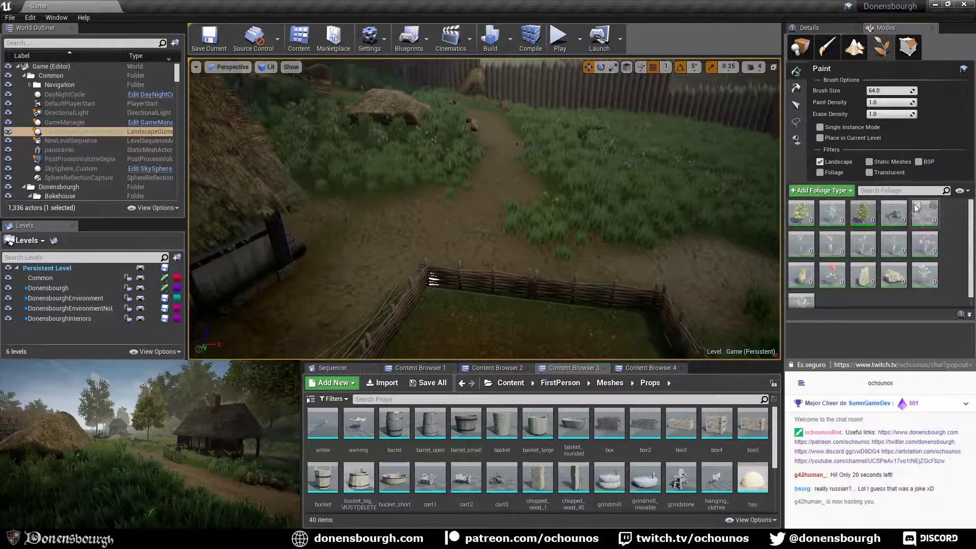
left_click(855, 205)
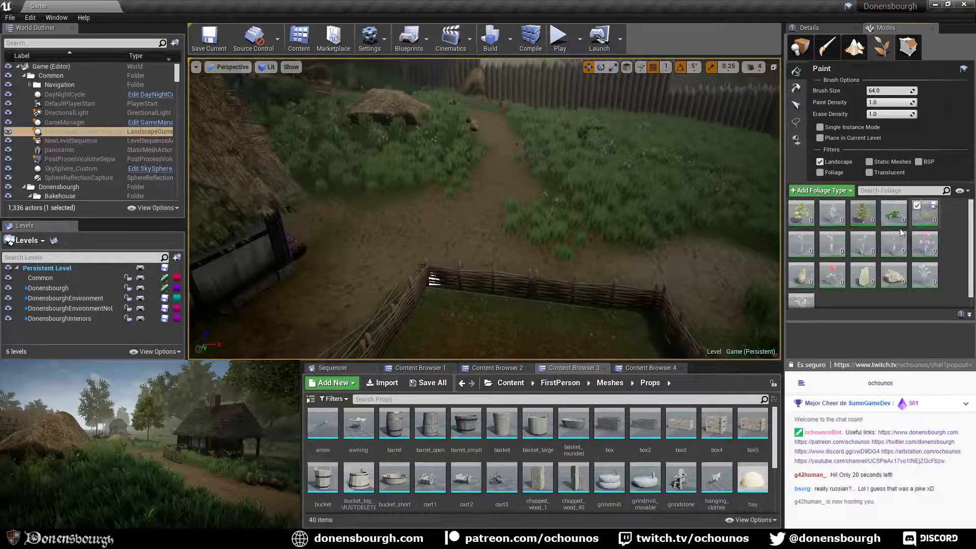
left_click(796, 123)
mouse_move(513, 229)
left_mouse_down()
mouse_move(529, 222)
mouse_move(548, 247)
left_mouse_up()
key("Delete")
scroll(531, 252, "up", 3)
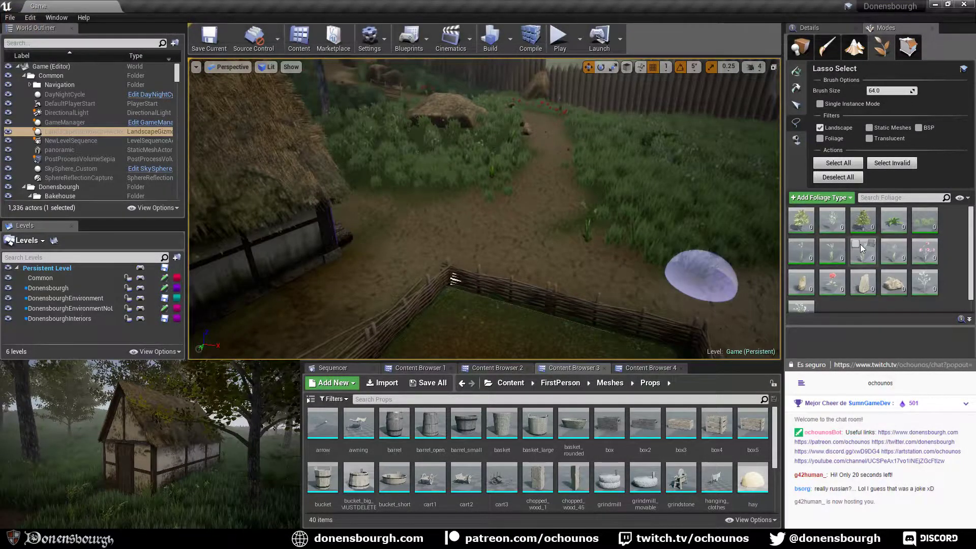
left_click(577, 233)
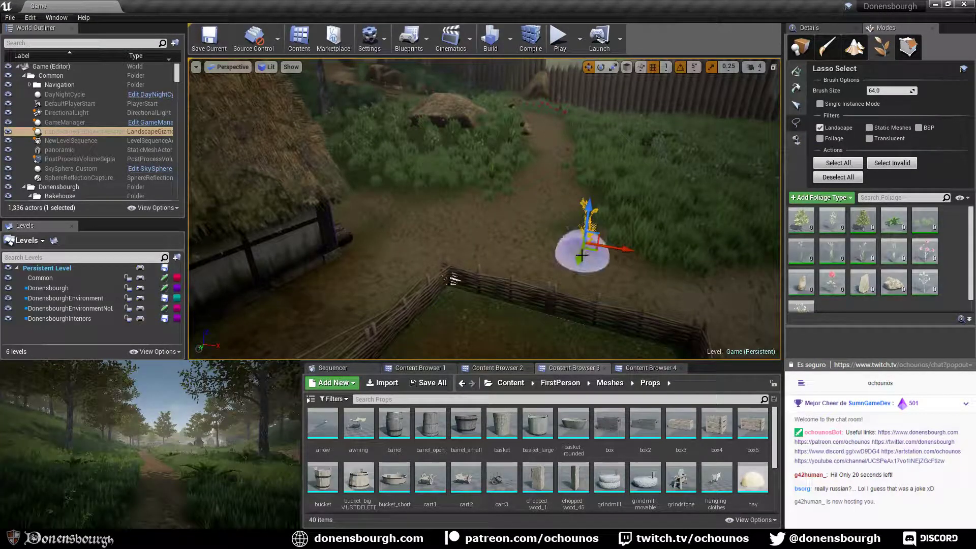
key("Delete")
right_click_drag(587, 253, 661, 266)
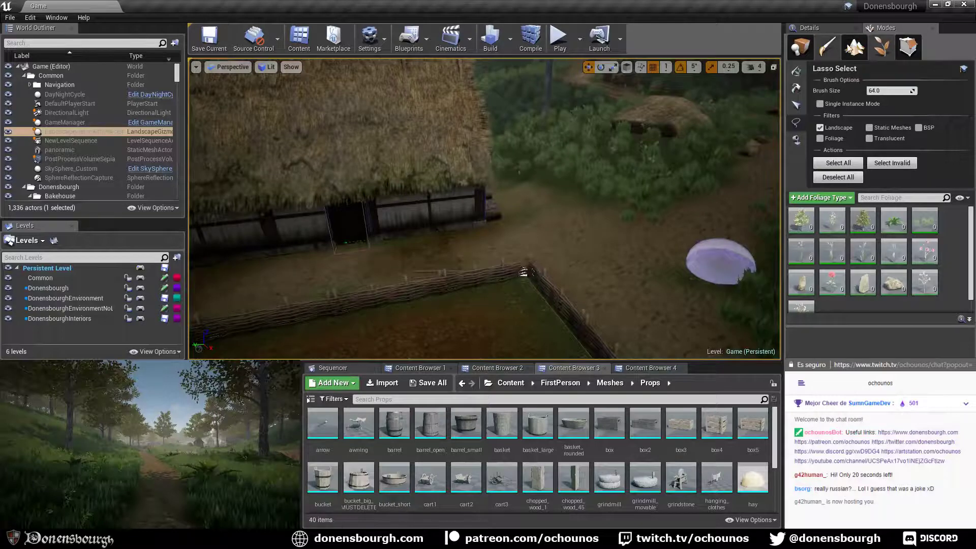
Paint the Mud landscape layer over the cleared ground between the house corner, the garden fence and the path.
left_click(855, 46)
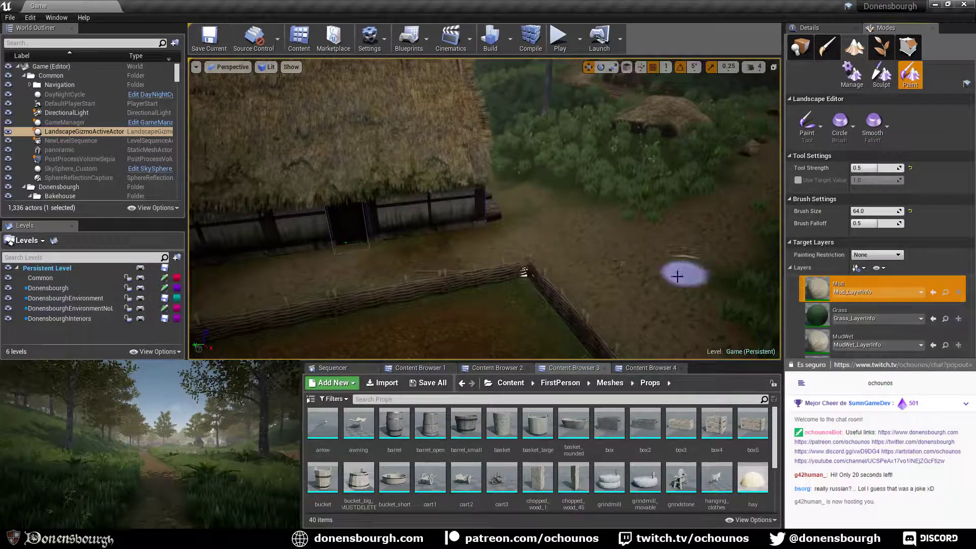
right_click_drag(681, 275, 653, 268)
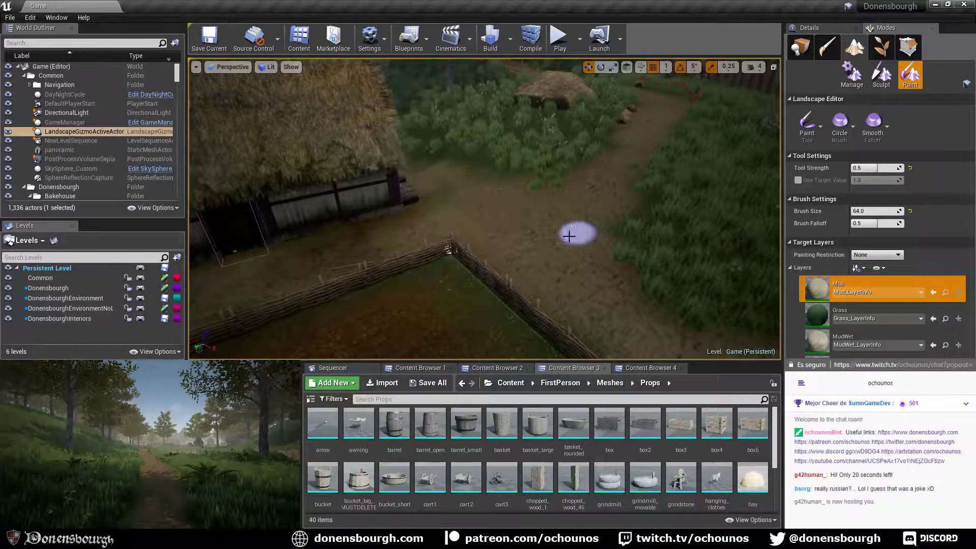
mouse_move(593, 228)
right_mouse_down()
mouse_move(527, 228)
mouse_move(563, 235)
right_mouse_up()
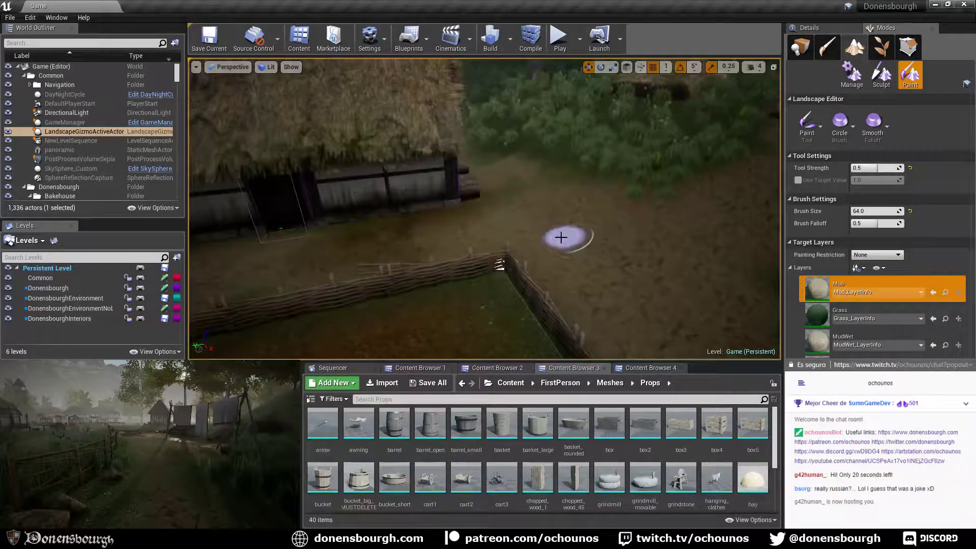
Make DonensbourghEnvironmentNoLight the current level and enable Place in Current Level for foliage painting.
left_click(890, 51)
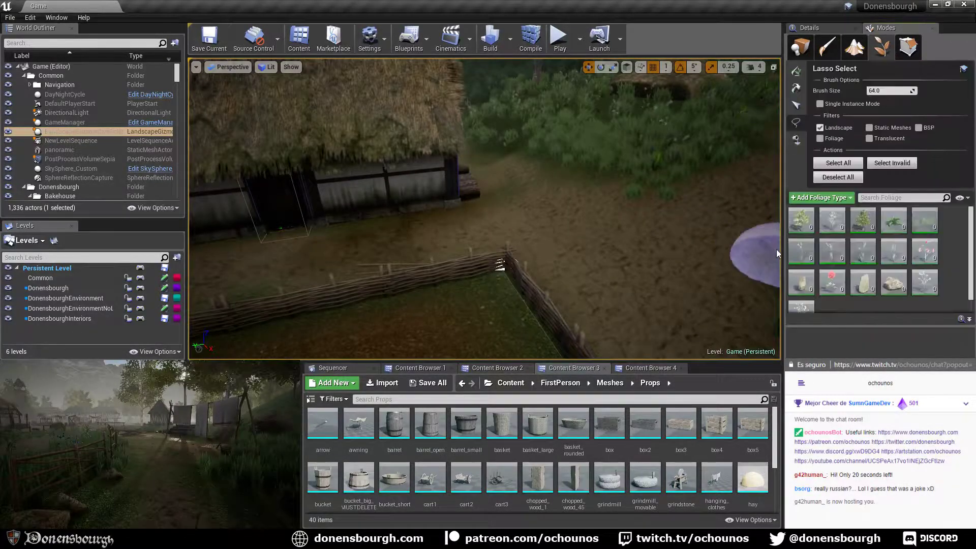
double_click(70, 298)
mouse_move(568, 222)
right_mouse_down()
mouse_move(585, 234)
mouse_move(541, 243)
right_mouse_up()
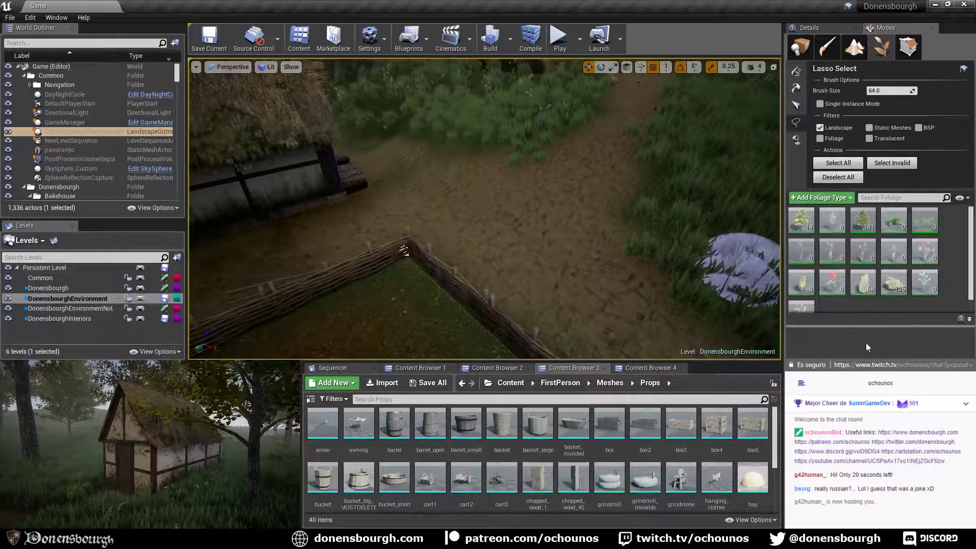
left_click_drag(866, 343, 855, 357)
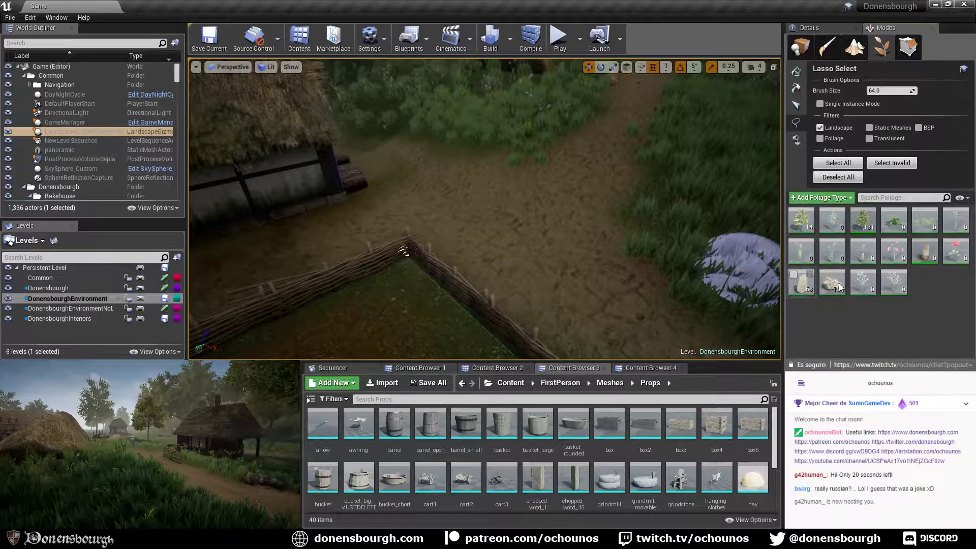
double_click(68, 308)
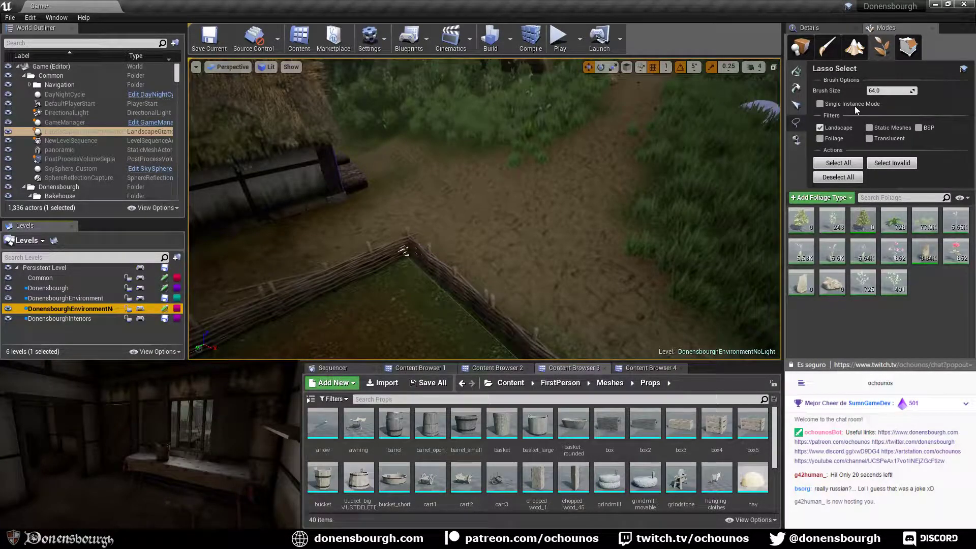
left_click(796, 71)
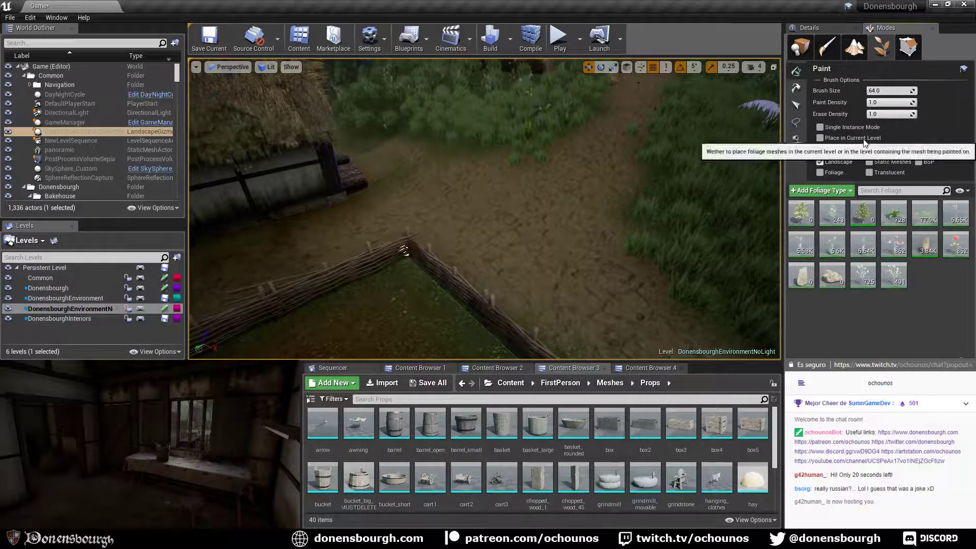
Scatter small stones with the size 64 foliage brush over the muddy ground beside the house and along the path.
scroll(436, 232, "up", 6)
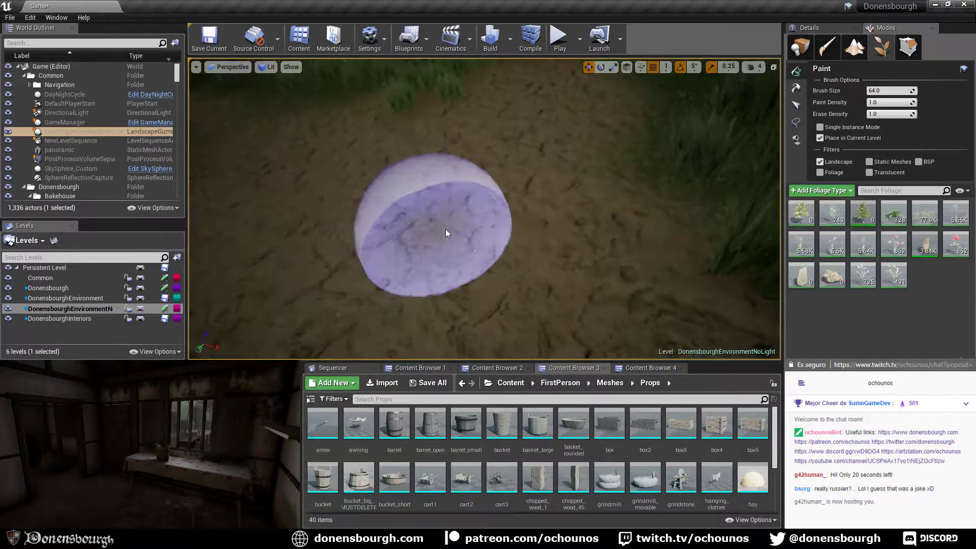
right_click_drag(446, 233, 468, 211)
scroll(473, 229, "up", 4)
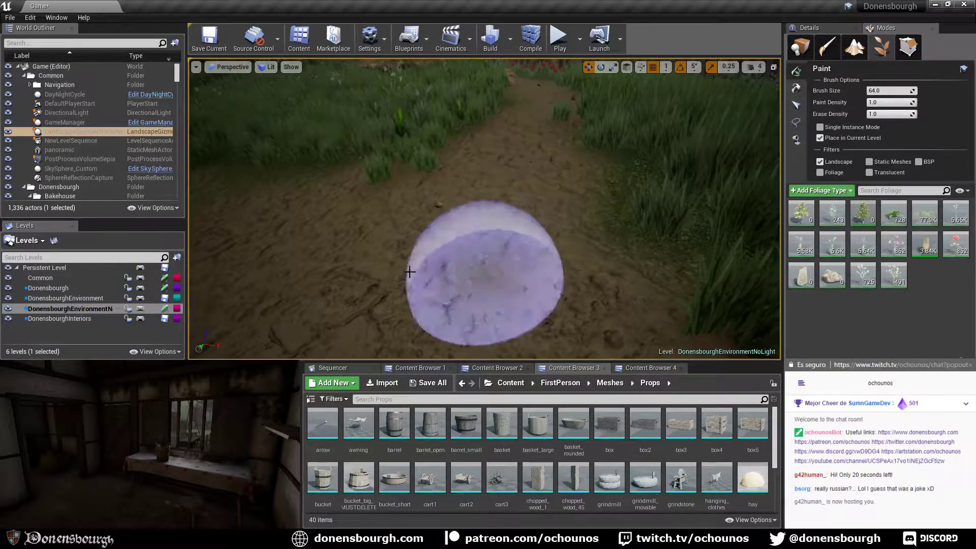
scroll(462, 253, "down", 5)
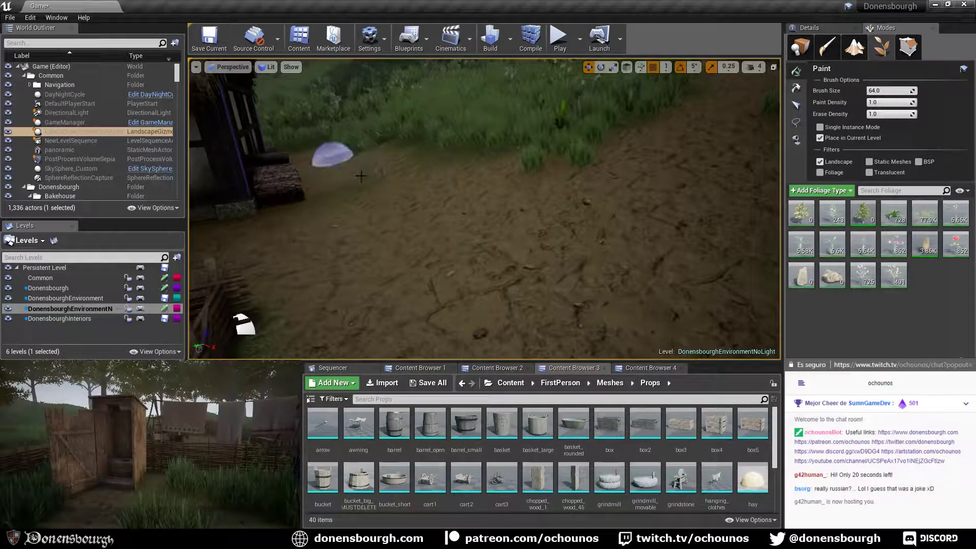
scroll(381, 218, "up", 3)
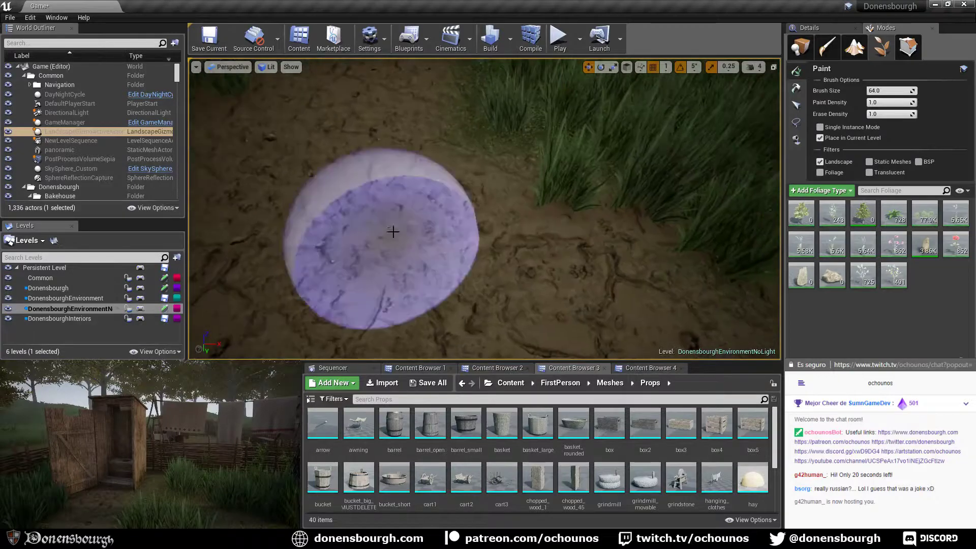
Paint more small stones on the path outside the garden fence towards the wooden river platform.
scroll(334, 239, "down", 5)
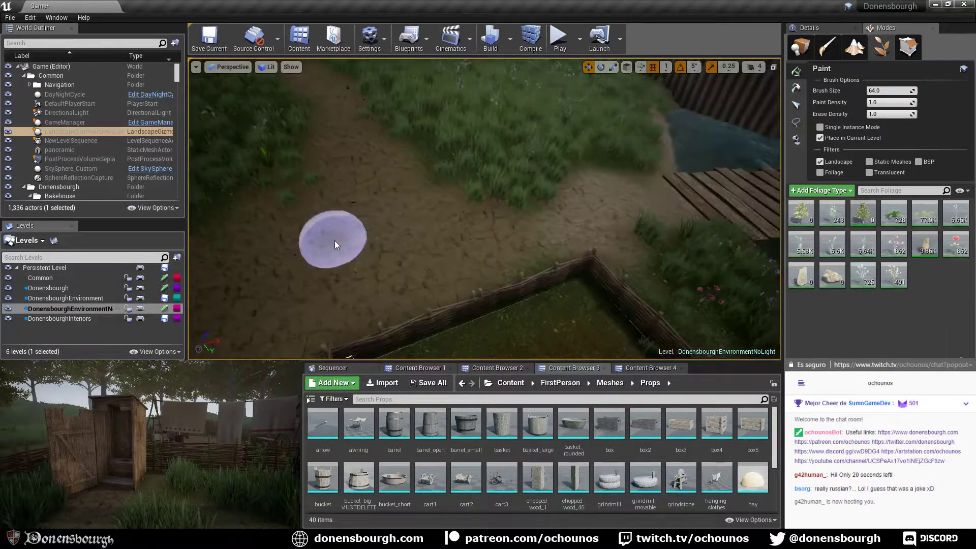
mouse_move(525, 227)
left_mouse_down()
mouse_move(442, 233)
mouse_move(490, 234)
left_mouse_up()
scroll(490, 234, "up", 5)
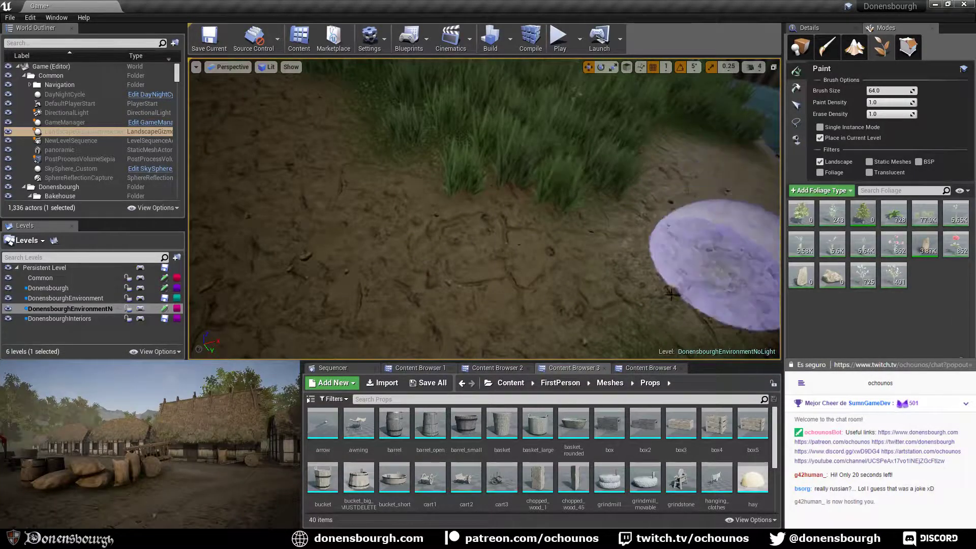
scroll(645, 285, "down", 5)
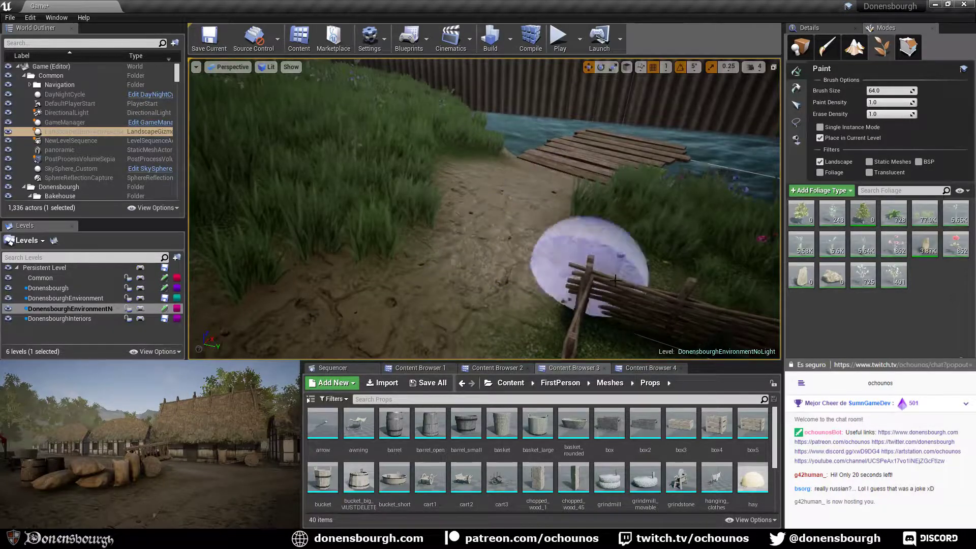
scroll(545, 326, "up", 5)
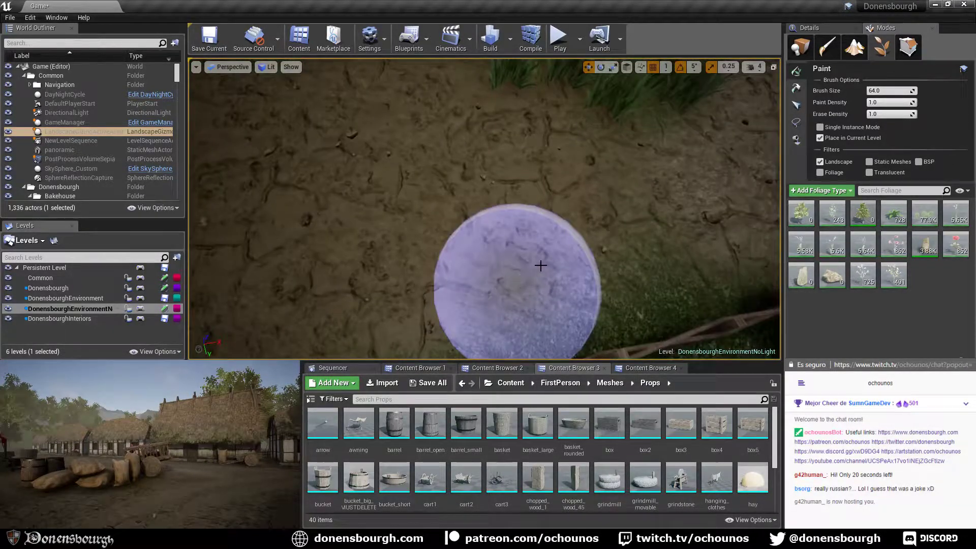
right_click_drag(545, 326, 538, 265)
left_click(559, 243)
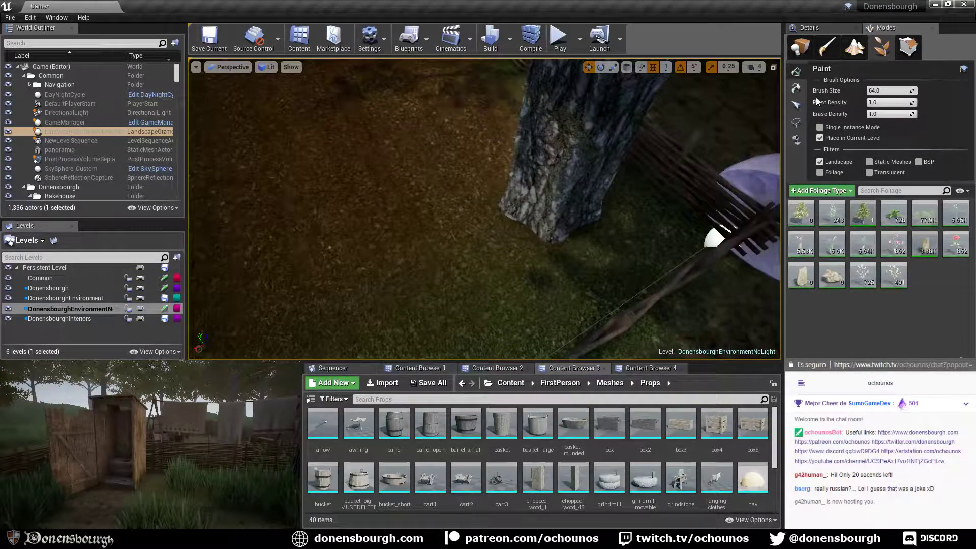
left_click(795, 106)
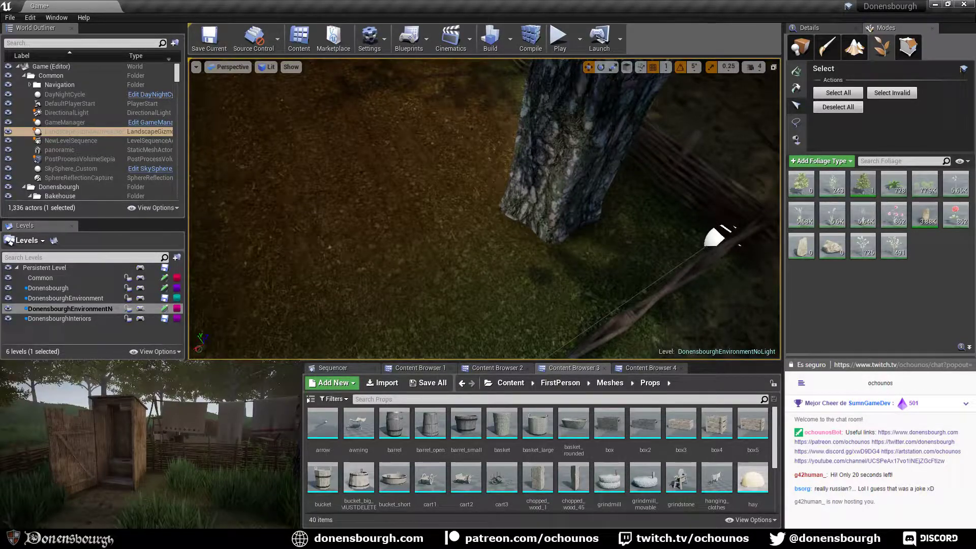
right_click_drag(483, 208, 483, 189)
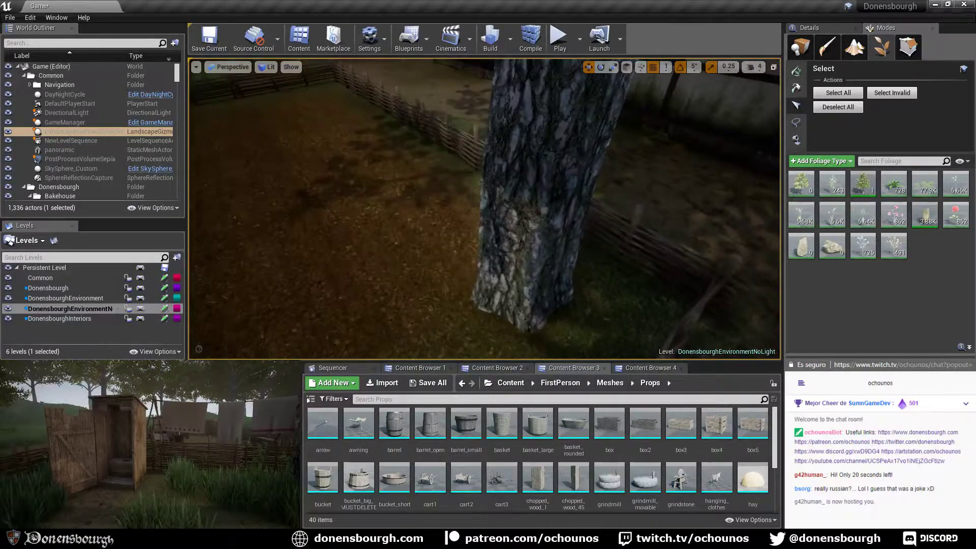
left_click(493, 249)
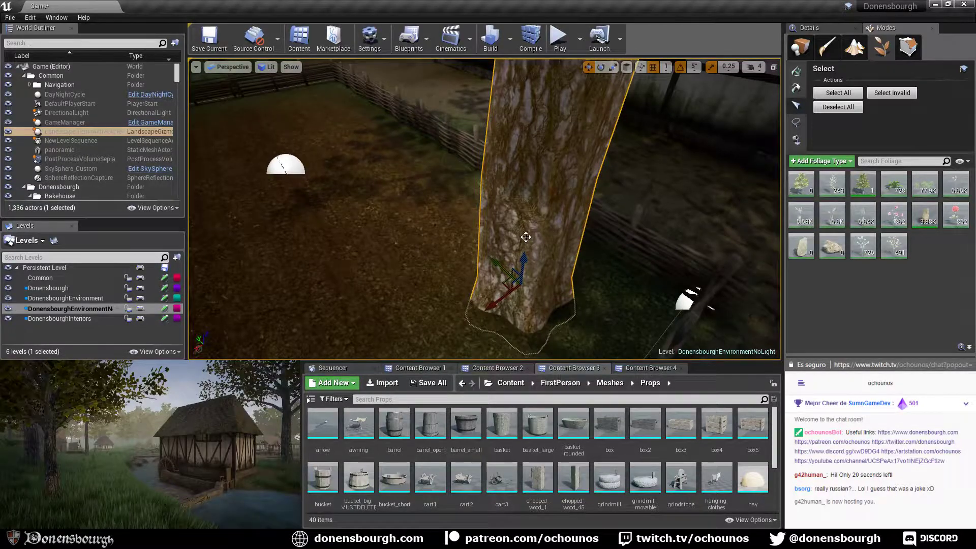
key("Delete")
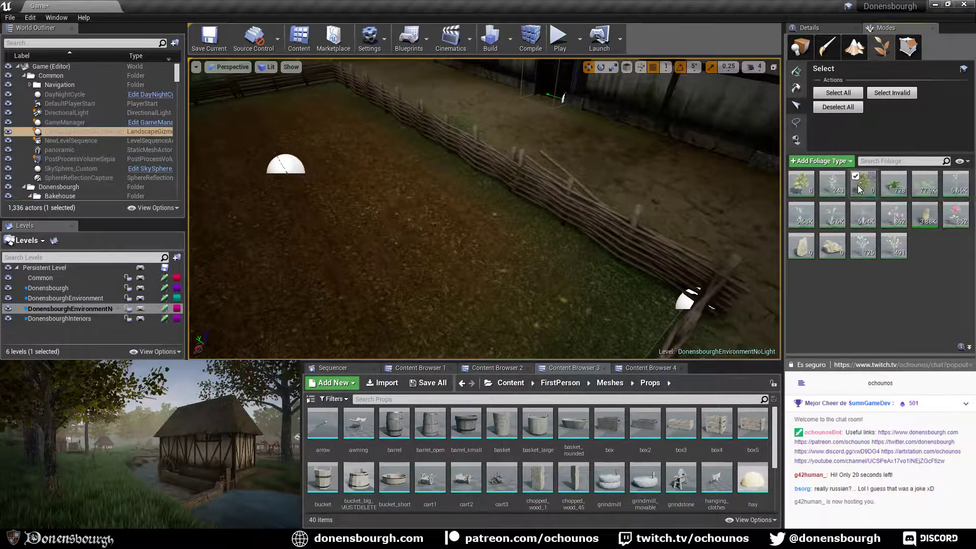
Scatter small stones with the size 64 foliage brush over the soil inside the fenced home garden.
left_click(797, 73)
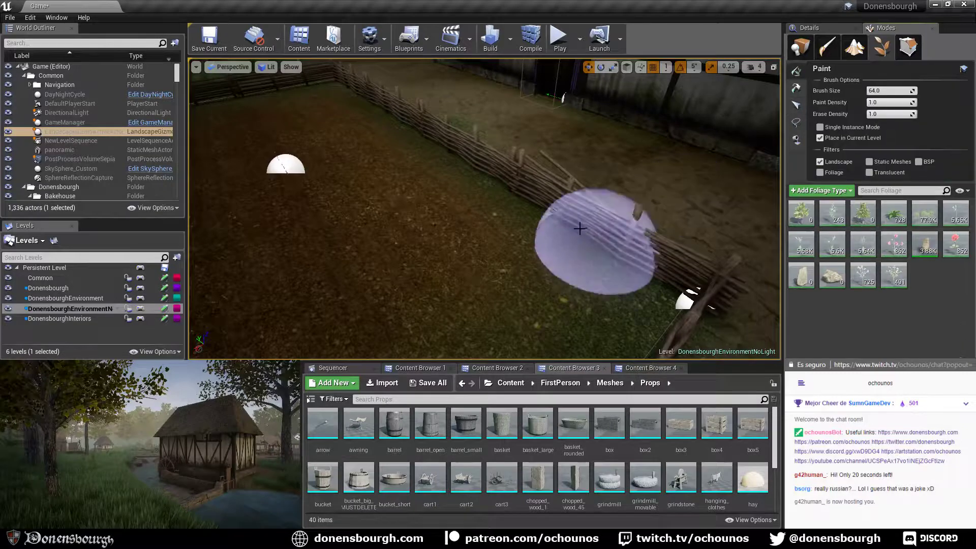
right_click_drag(577, 239, 566, 213)
mouse_move(574, 254)
left_mouse_down()
mouse_move(429, 318)
mouse_move(511, 218)
left_mouse_up()
right_click_drag(508, 218, 442, 253)
mouse_move(372, 177)
left_mouse_down()
mouse_move(403, 81)
mouse_move(492, 113)
mouse_move(642, 196)
mouse_move(498, 283)
left_mouse_up()
right_click_drag(498, 282, 503, 259)
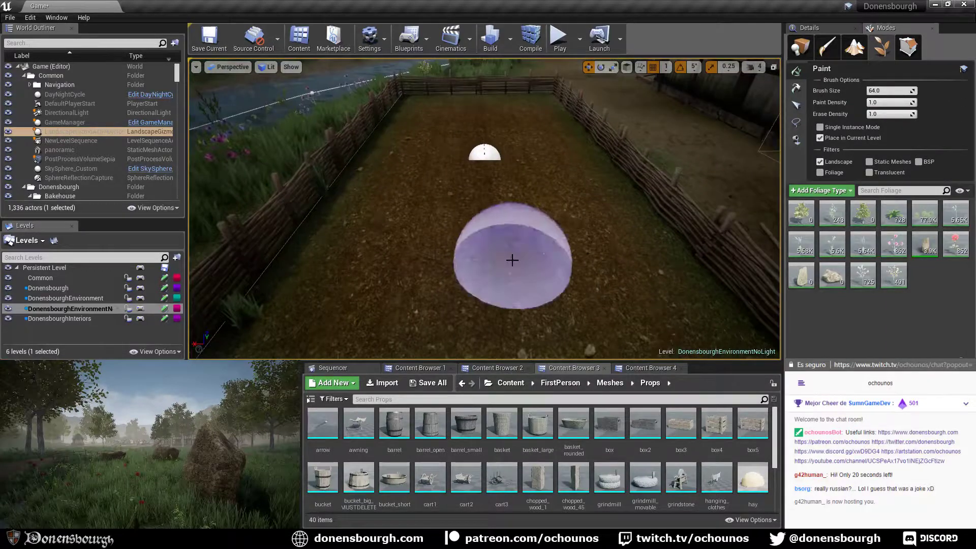
scroll(510, 260, "up", 3)
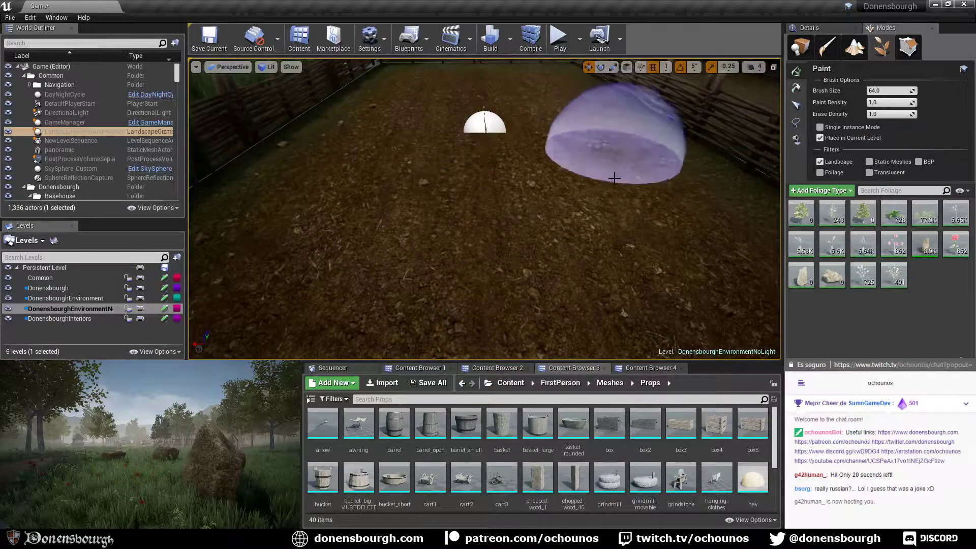
mouse_move(501, 218)
right_mouse_down()
mouse_move(559, 224)
mouse_move(534, 264)
mouse_move(488, 256)
right_mouse_up()
left_click(487, 256)
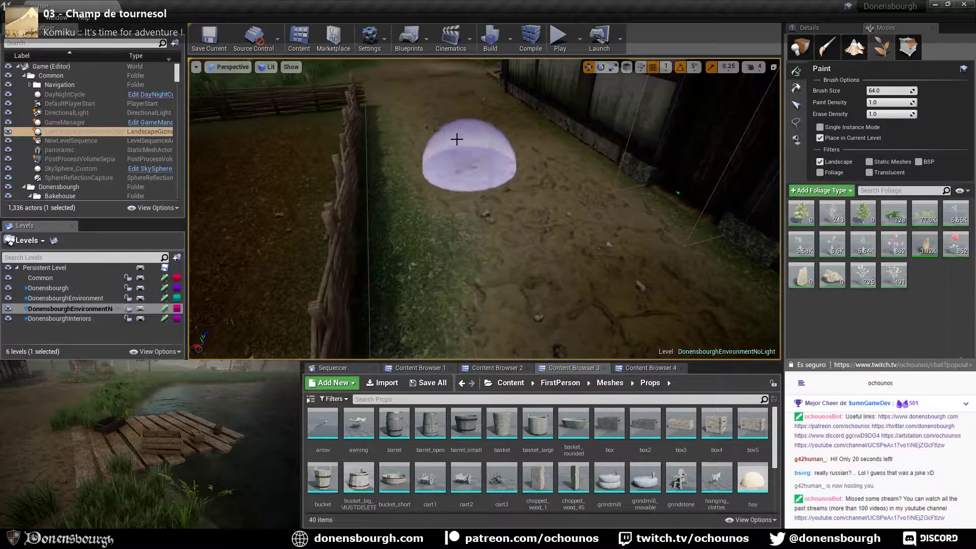
Paint more small stones on the bare ground around the thatched house, including its front door and log pile.
mouse_move(458, 142)
right_mouse_down()
mouse_move(497, 246)
mouse_move(462, 239)
right_mouse_up()
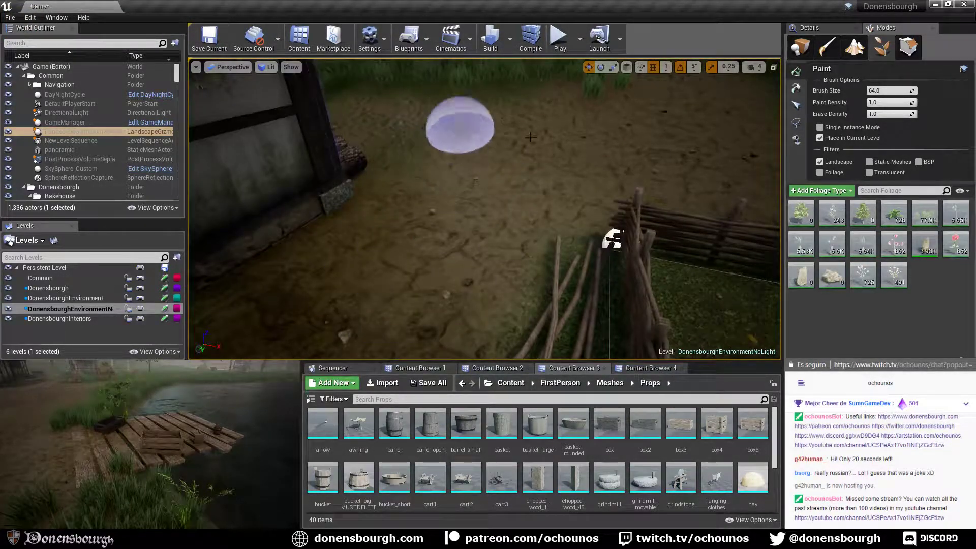
mouse_move(507, 272)
right_mouse_down()
mouse_move(536, 244)
mouse_move(453, 178)
mouse_move(519, 242)
mouse_move(448, 181)
mouse_move(448, 256)
right_mouse_up()
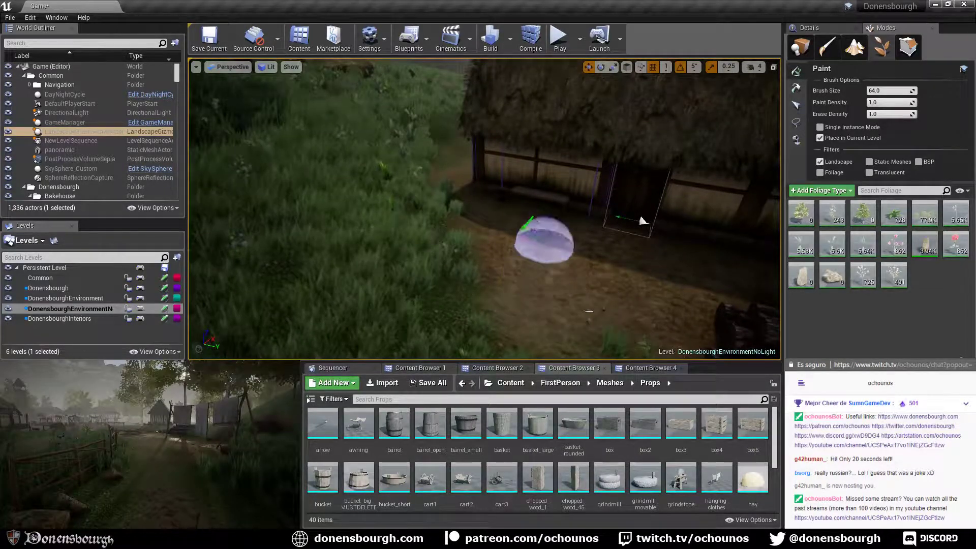
right_click_drag(614, 293, 499, 288)
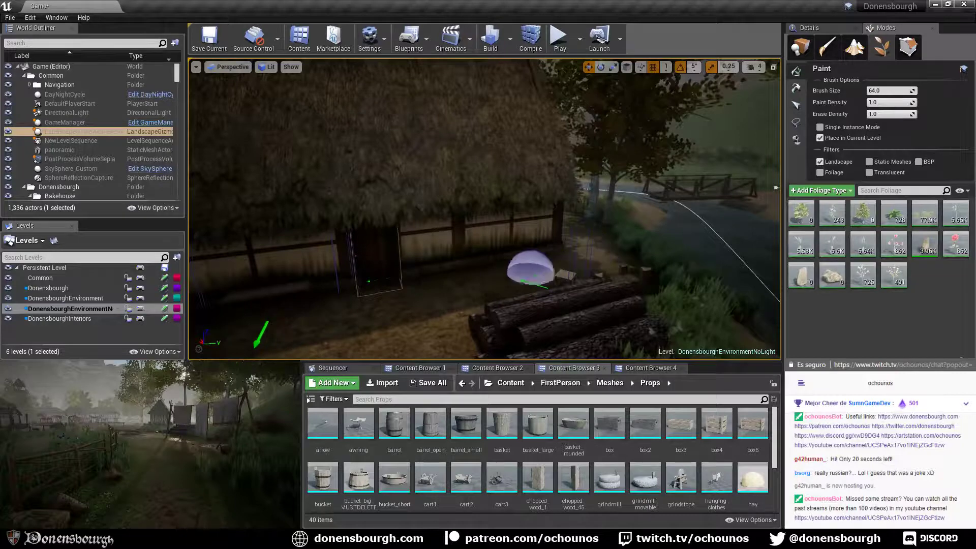
mouse_move(315, 327)
right_mouse_down()
mouse_move(420, 261)
mouse_move(273, 248)
mouse_move(468, 307)
right_mouse_up()
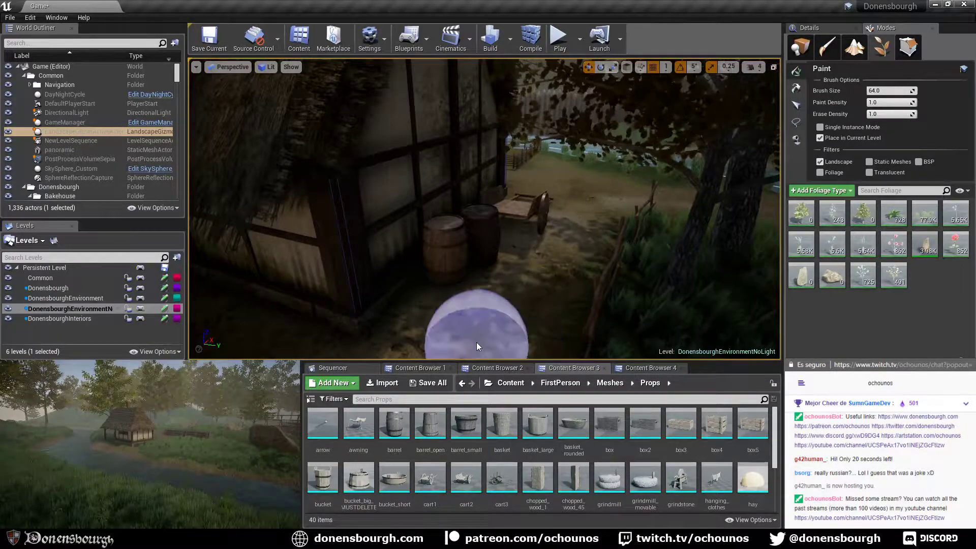
right_click_drag(475, 312, 663, 123)
right_click_drag(520, 299, 610, 300)
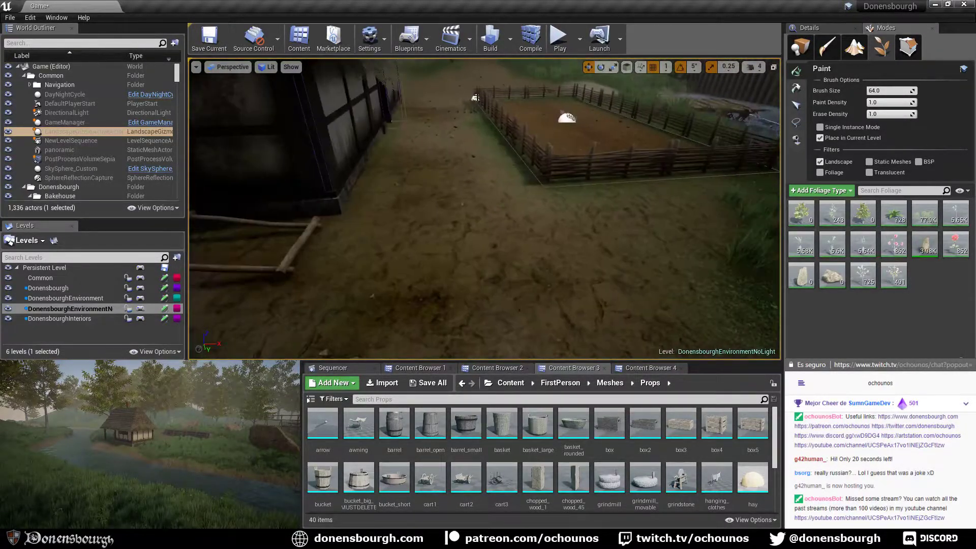
Scatter small stones along the muddy path from the garden fence down to the wooden bridge.
mouse_move(384, 311)
left_mouse_down()
mouse_move(532, 294)
mouse_move(649, 236)
mouse_move(680, 291)
mouse_move(628, 326)
left_mouse_up()
right_click_drag(628, 325, 679, 356)
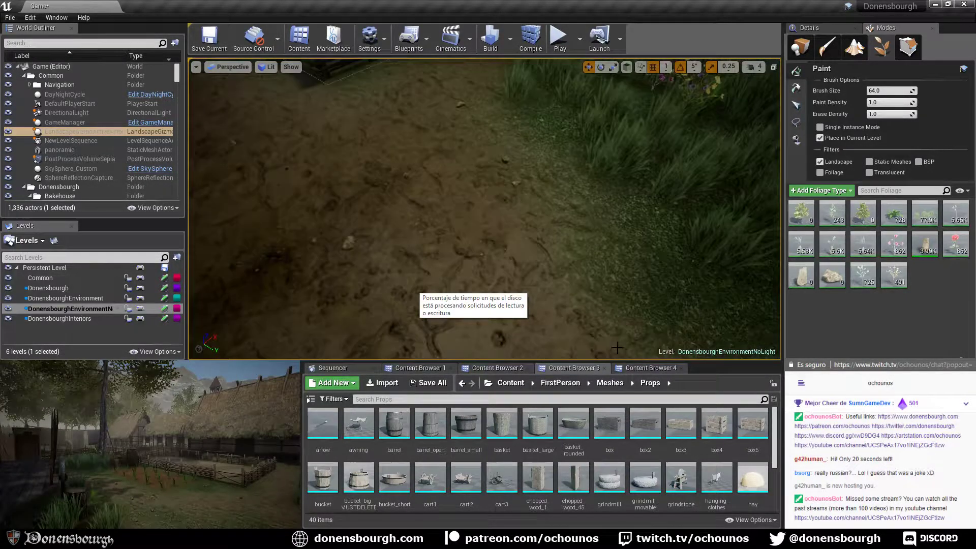
mouse_move(580, 320)
left_mouse_down()
mouse_move(522, 226)
mouse_move(521, 322)
left_mouse_up()
mouse_move(520, 322)
right_mouse_down()
mouse_move(661, 322)
mouse_move(521, 285)
right_mouse_up()
mouse_move(520, 323)
left_mouse_down()
mouse_move(482, 354)
mouse_move(560, 136)
mouse_move(623, 213)
mouse_move(556, 318)
left_mouse_up()
right_click_drag(555, 318, 523, 283)
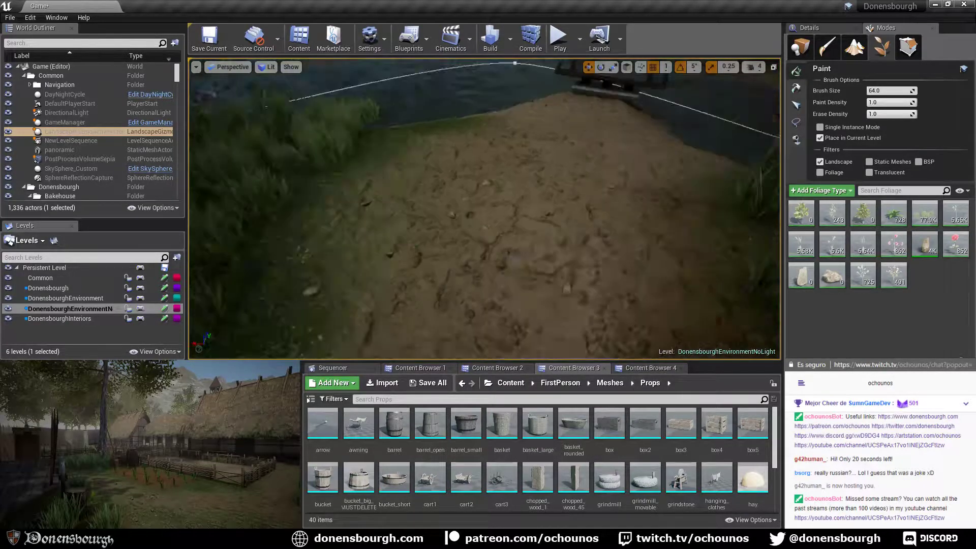
mouse_move(633, 152)
left_mouse_down()
mouse_move(519, 229)
mouse_move(457, 190)
mouse_move(388, 281)
mouse_move(361, 197)
left_mouse_up()
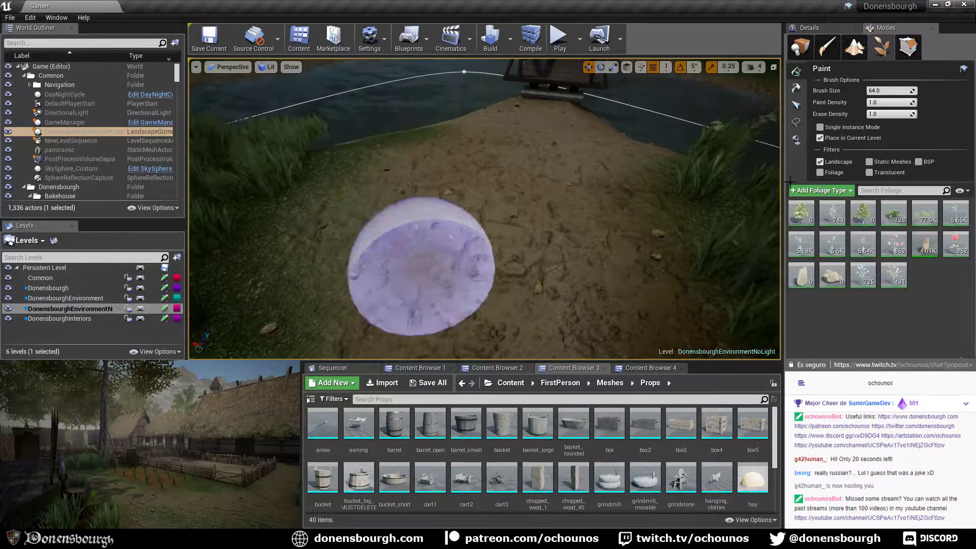
Paint the MudWet landscape layer along the edges of the path leading to the bridge.
left_click(854, 46)
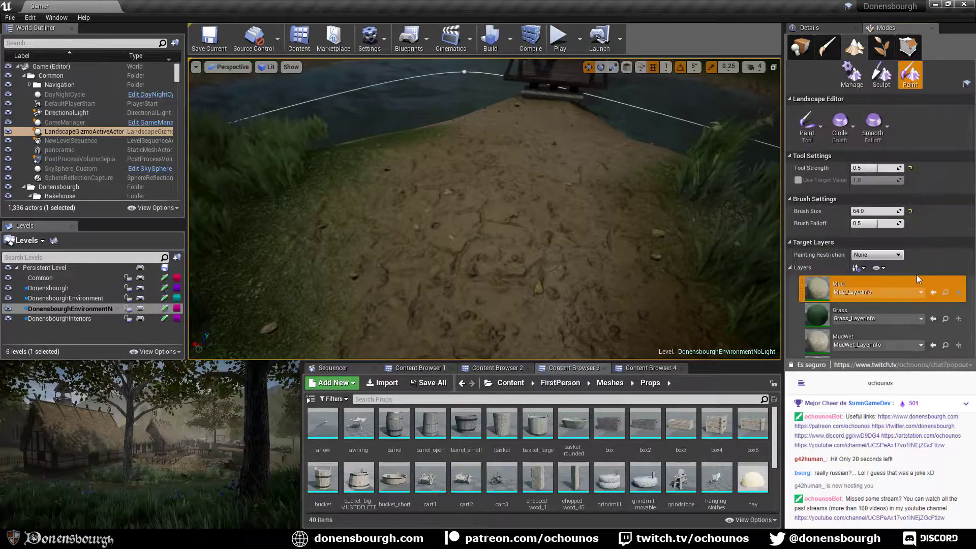
left_click(862, 339)
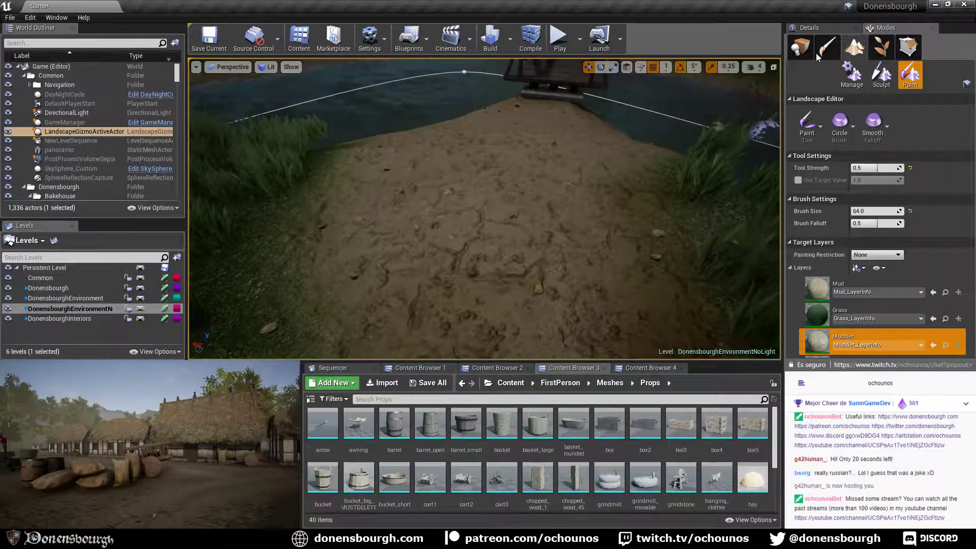
Leave landscape painting for object placement and make Donensbourgh the current level.
left_click(801, 47)
right_click_drag(508, 204, 569, 168)
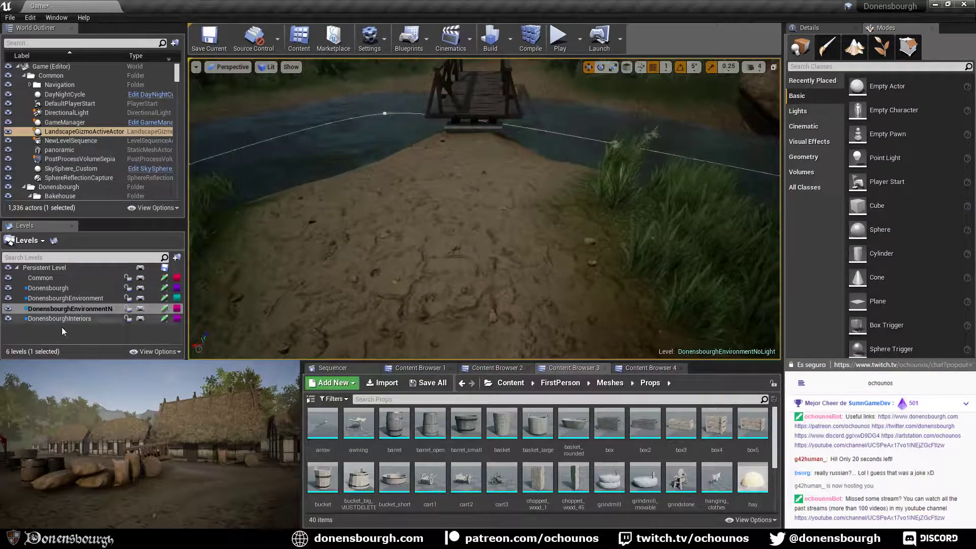
double_click(47, 288)
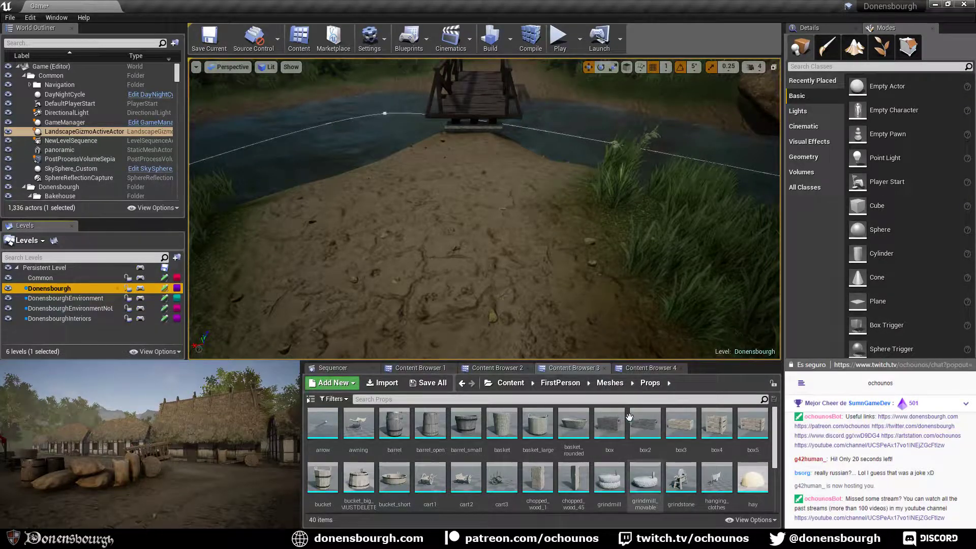
Look through the Props meshes in Content Browser 4 and open the Meshes > Environment folder.
scroll(629, 417, "down", 2)
left_click(648, 366)
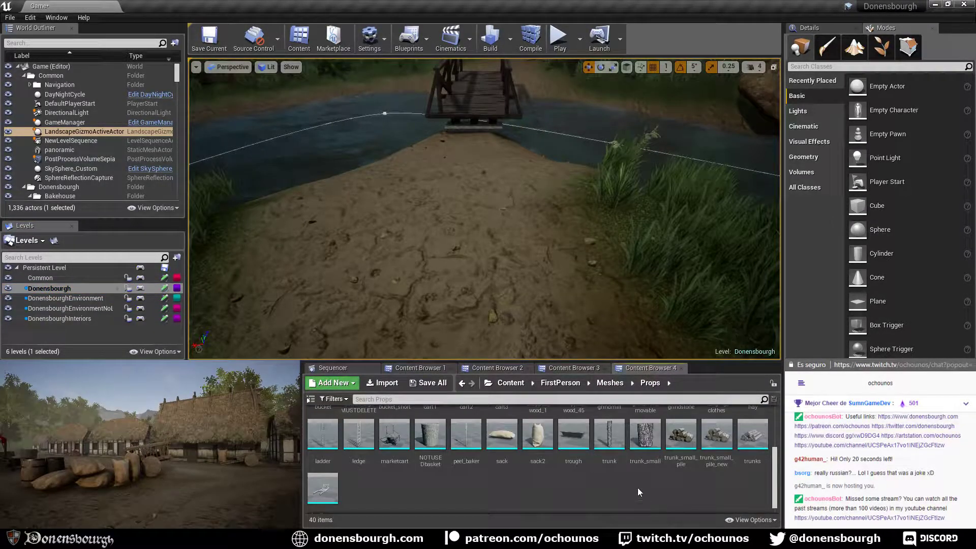
scroll(637, 487, "down", 1)
scroll(669, 494, "up", 1)
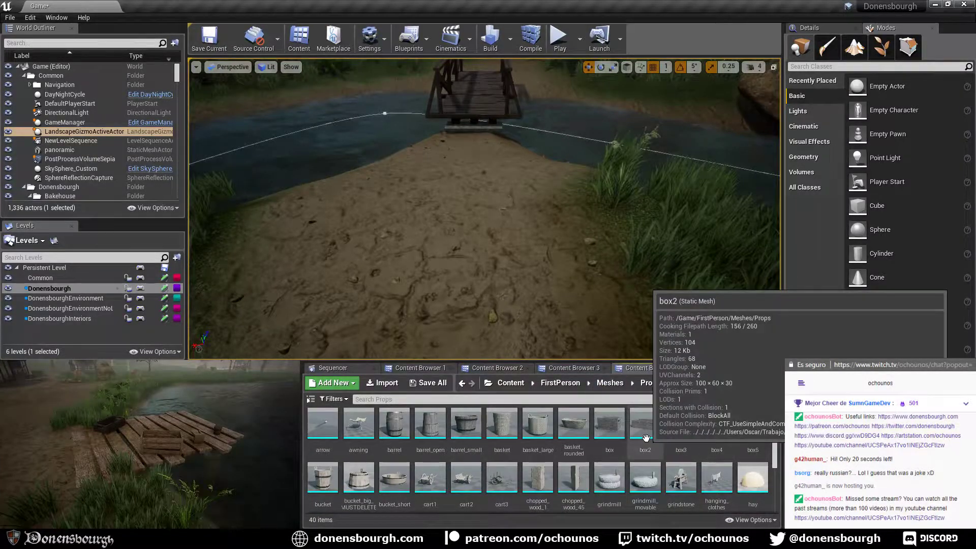
scroll(632, 425, "down", 2)
left_click(610, 383)
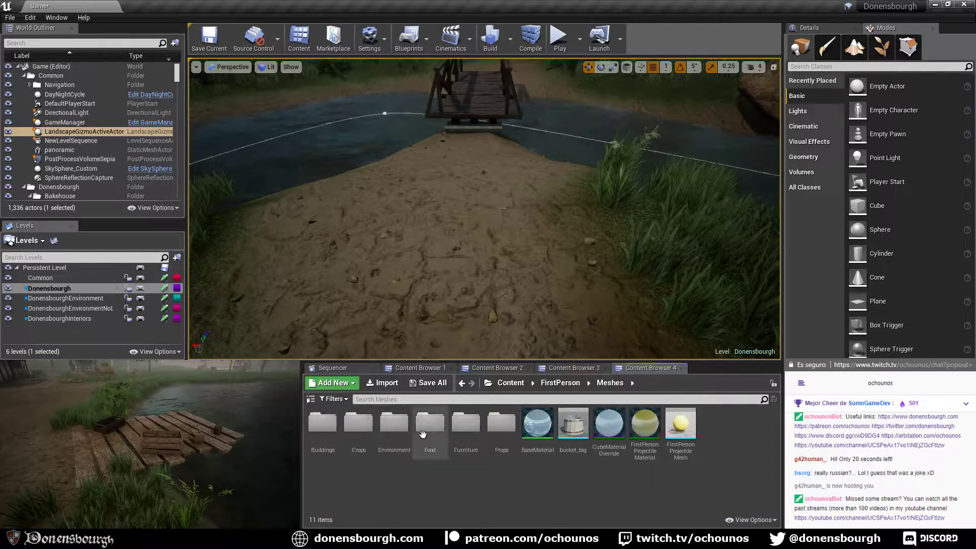
double_click(394, 422)
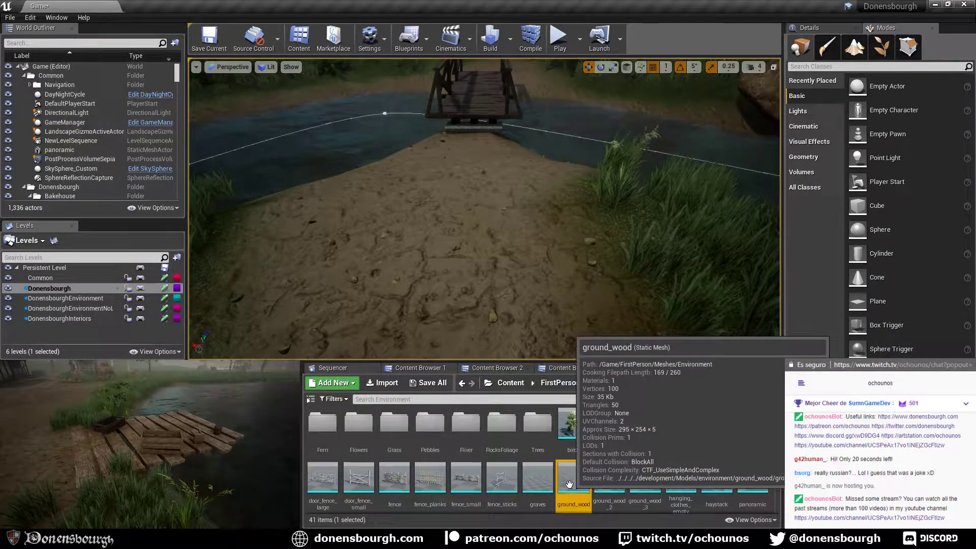
Try out the ground_wood, ground_wood_2 and ground_wood_3 plank meshes on the path in front of the bridge.
left_click_drag(574, 480, 424, 259)
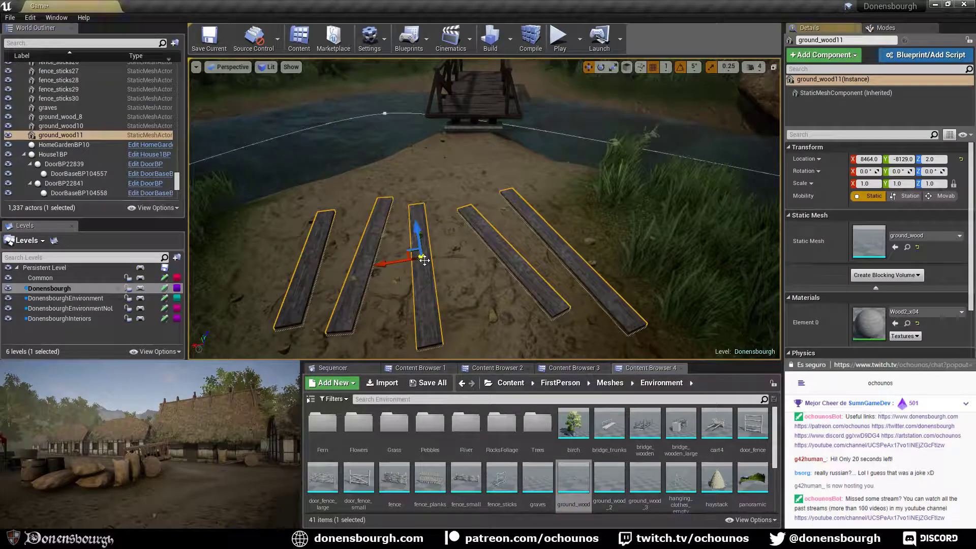
key("Delete")
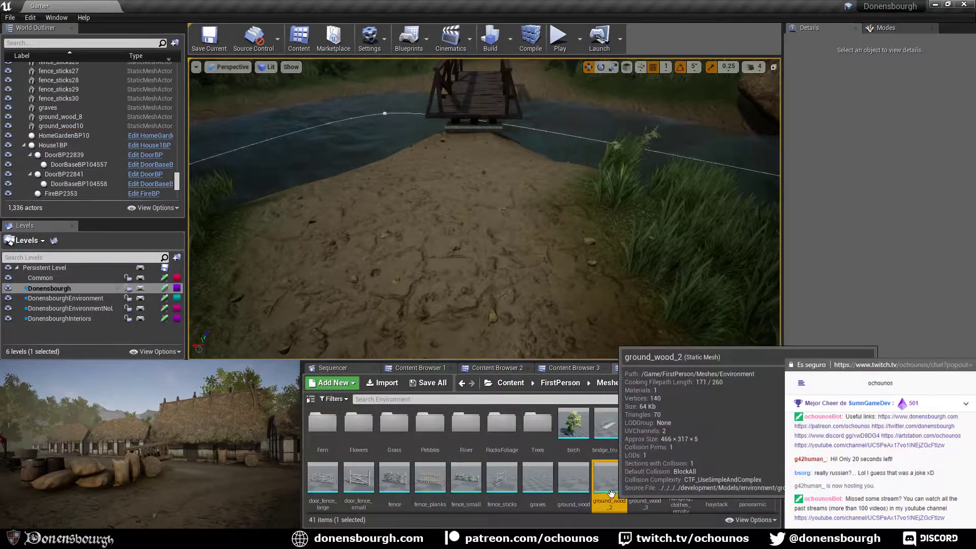
left_click_drag(615, 485, 464, 243)
key("Delete")
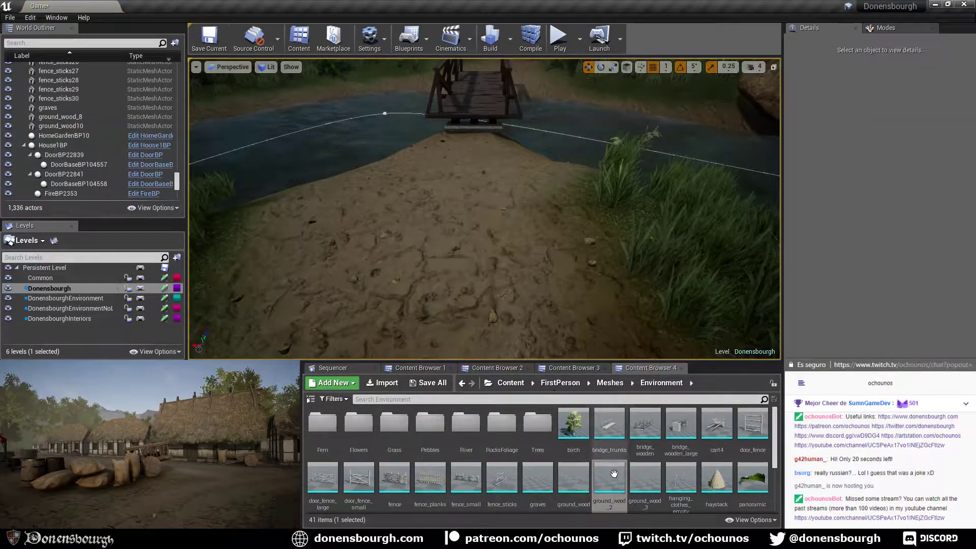
left_click(638, 483)
left_click_drag(634, 461, 463, 261)
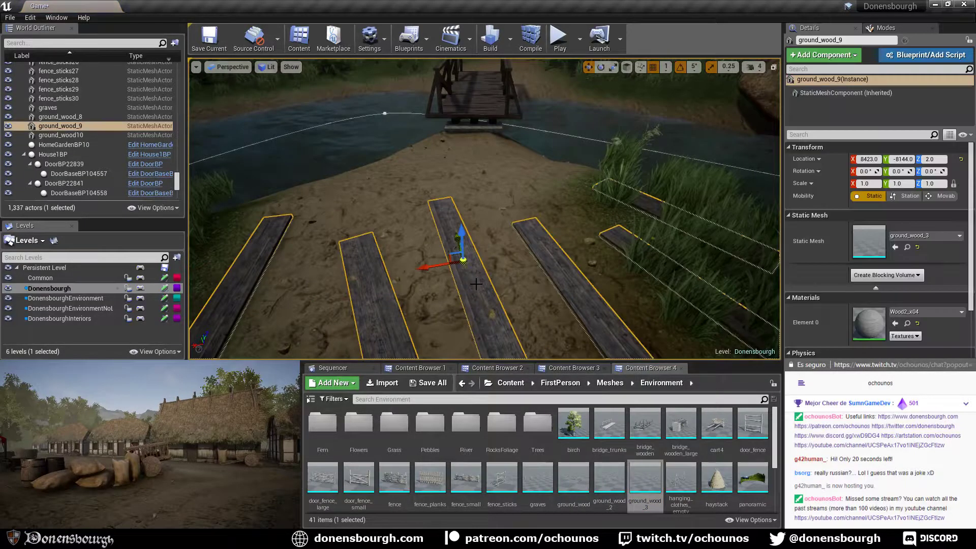
key("Delete")
Place the ground_wood_3 planks on the path in front of the bridge and scale them uniformly to 0.5.
left_click_drag(642, 473, 473, 223)
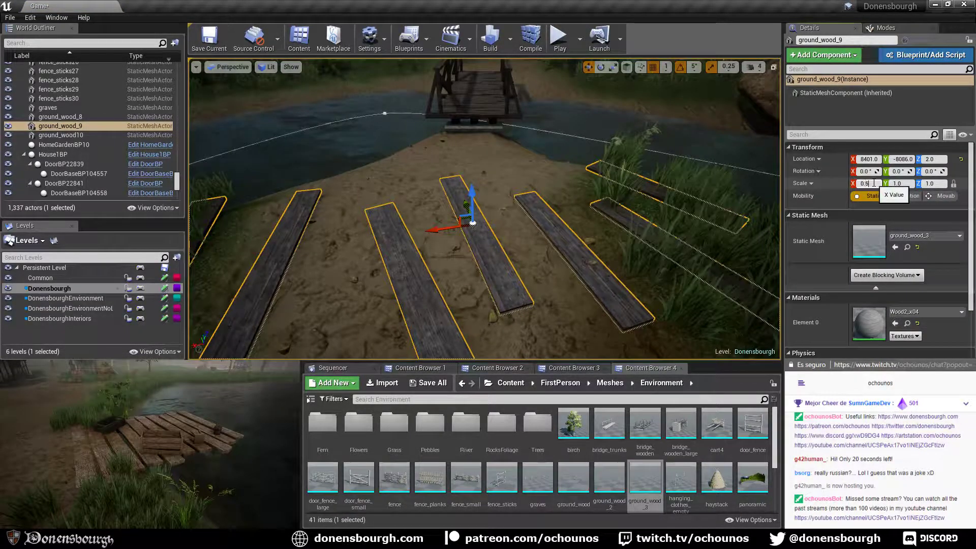
left_click(873, 183)
type("0.5")
key("Return")
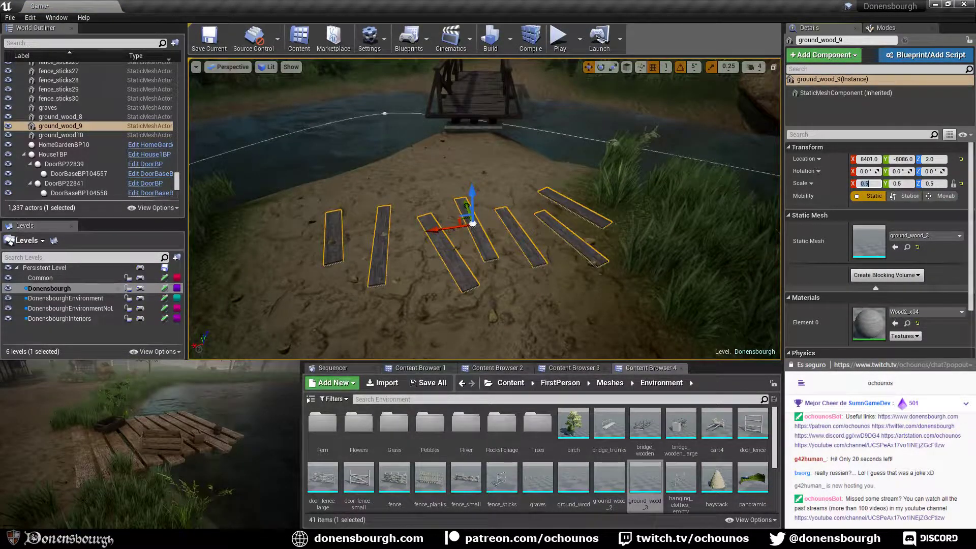
Rotate the planks to -75 degrees about Z and reposition them across the path.
middle_click_drag(483, 224, 432, 208)
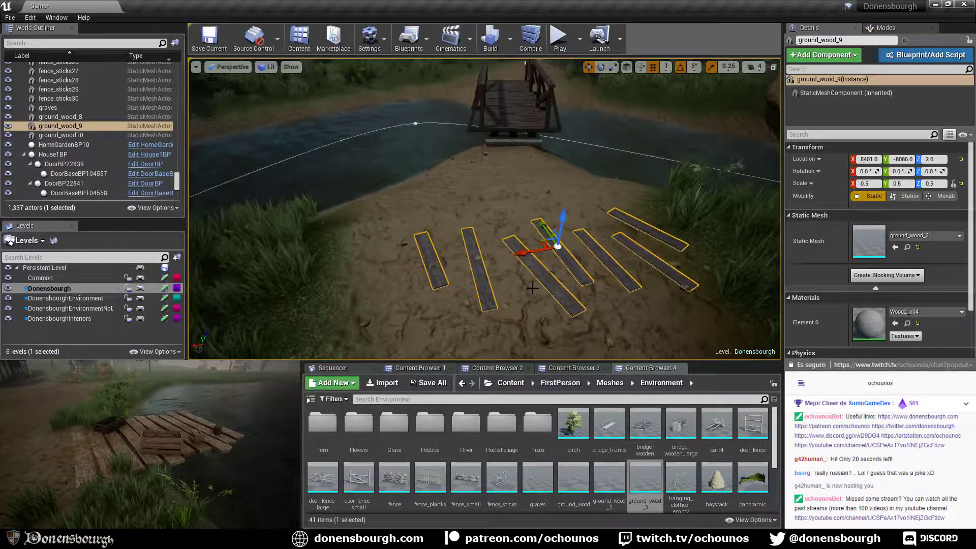
key("e")
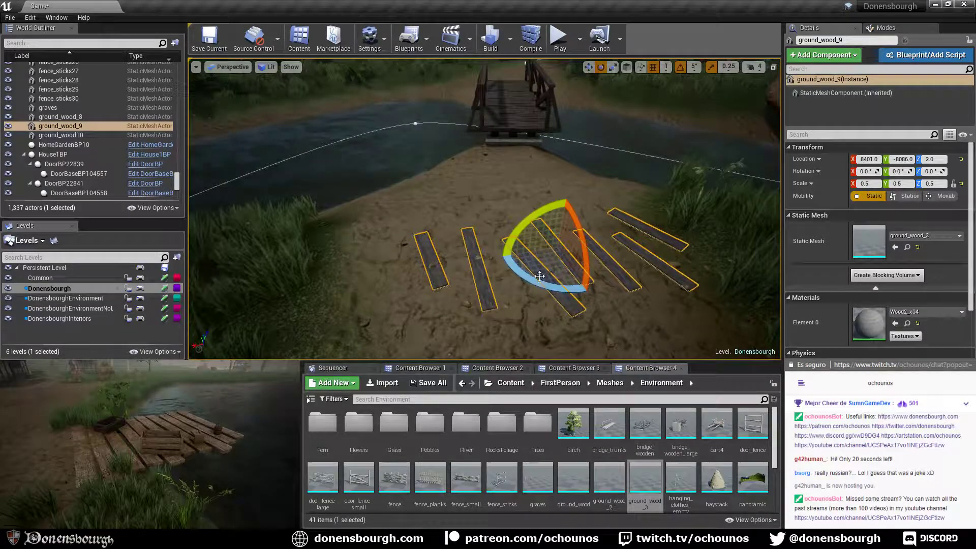
mouse_move(528, 266)
left_mouse_down()
mouse_move(569, 277)
mouse_move(498, 231)
mouse_move(513, 277)
mouse_move(532, 283)
left_mouse_up()
key("w")
Select a Decal_Mud_Ground_02 decal elsewhere in the village and duplicate it for the bridge path.
right_click_drag(536, 300, 701, 292)
mouse_move(485, 246)
right_mouse_down()
mouse_move(600, 239)
mouse_move(485, 246)
mouse_move(569, 232)
mouse_move(485, 227)
mouse_move(473, 238)
right_mouse_up()
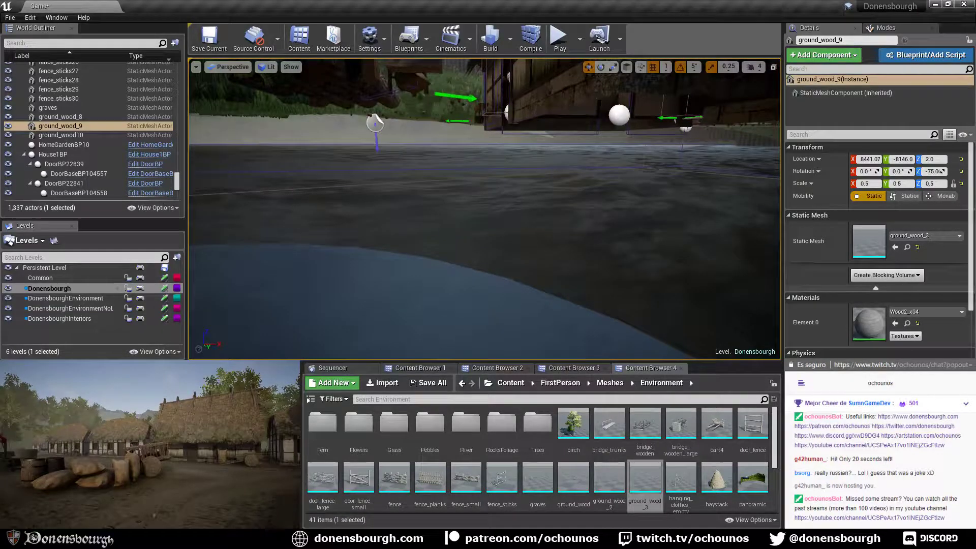
left_click(366, 123)
left_click(375, 128)
right_click_drag(471, 224, 402, 213)
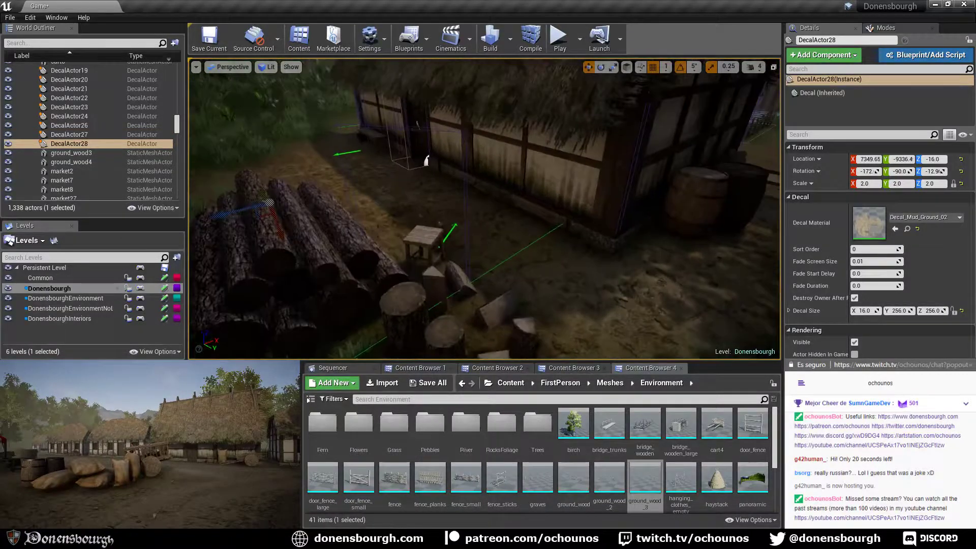
key("e")
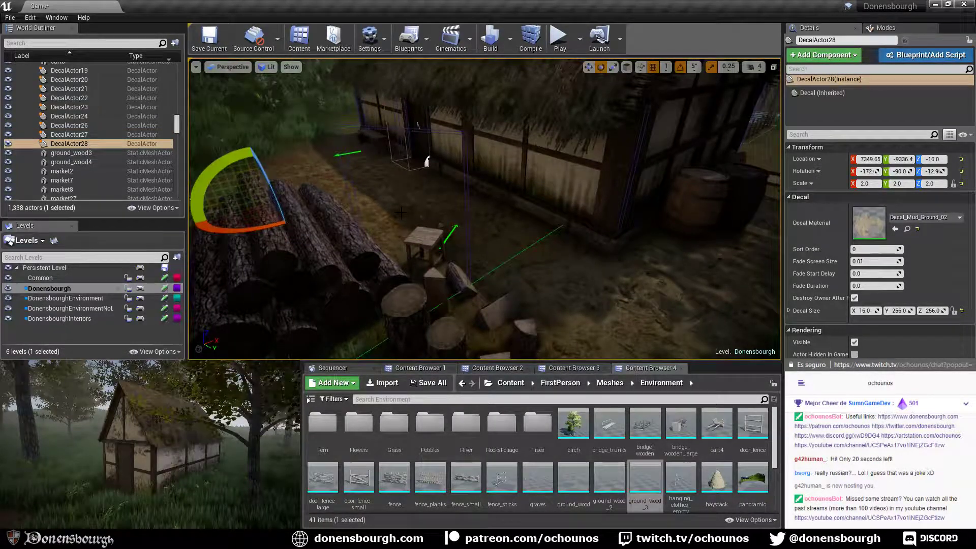
key("w")
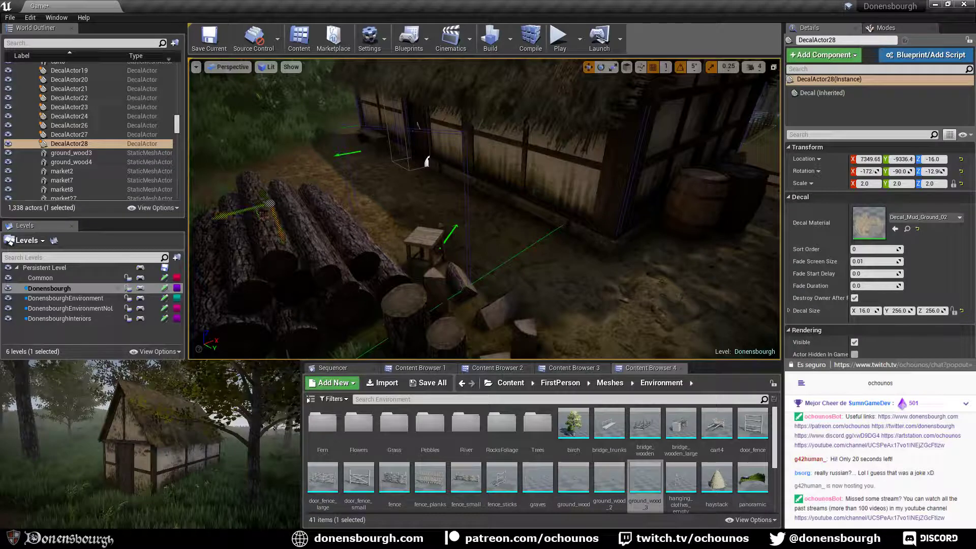
Move the duplicated mud decal past the thatched house onto the planks on the bridge path.
right_click_drag(403, 304, 359, 297)
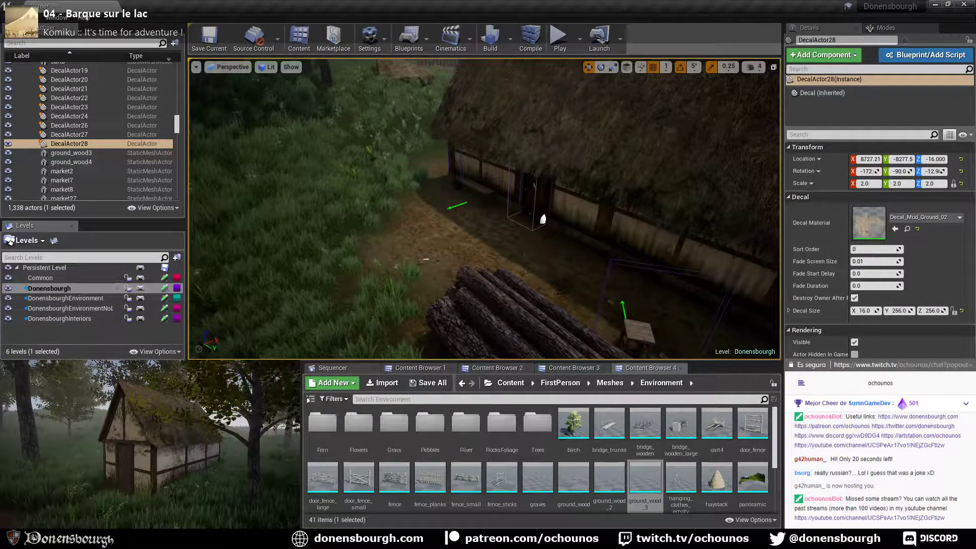
right_click_drag(360, 297, 494, 262)
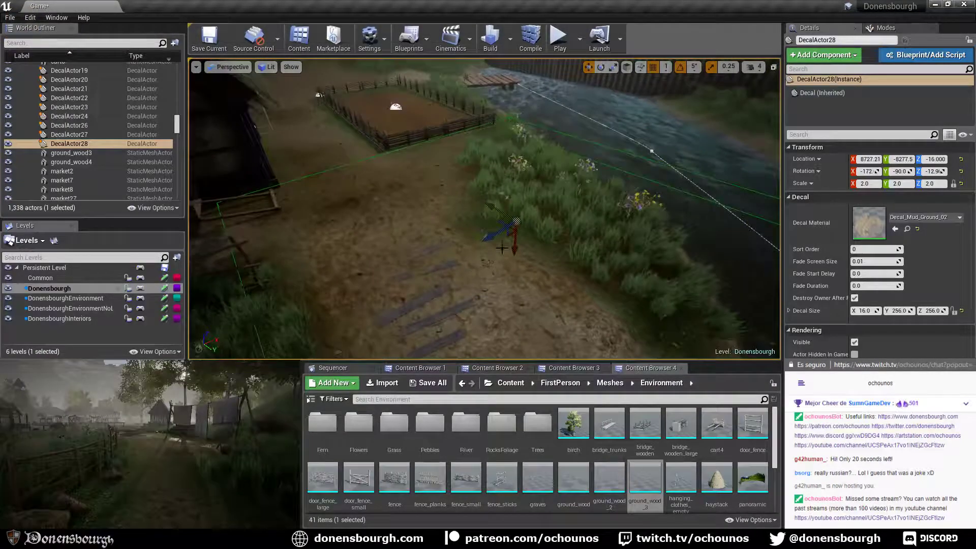
left_click_drag(504, 221, 419, 231)
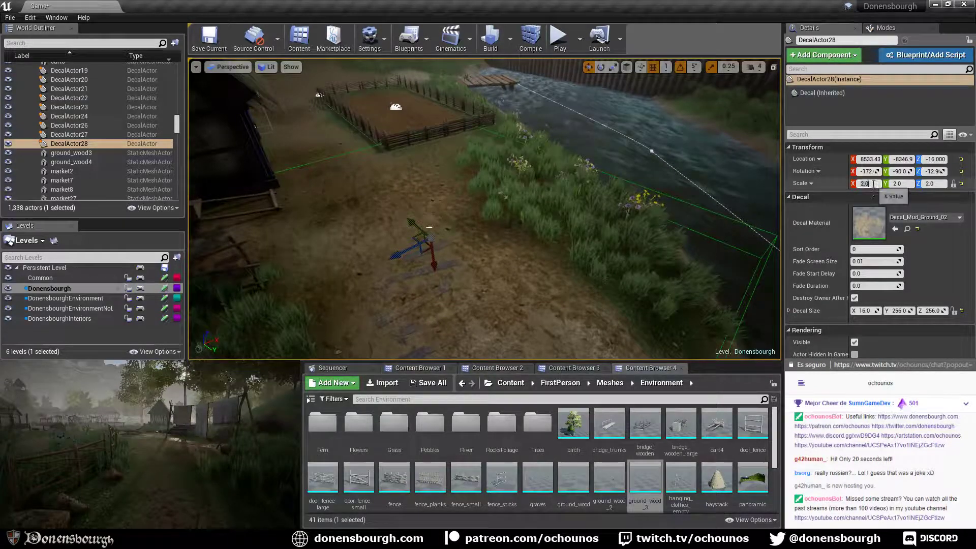
Set the duplicated mud decal's scale to 1.0 and reposition it over the near end of the planks.
key("Return")
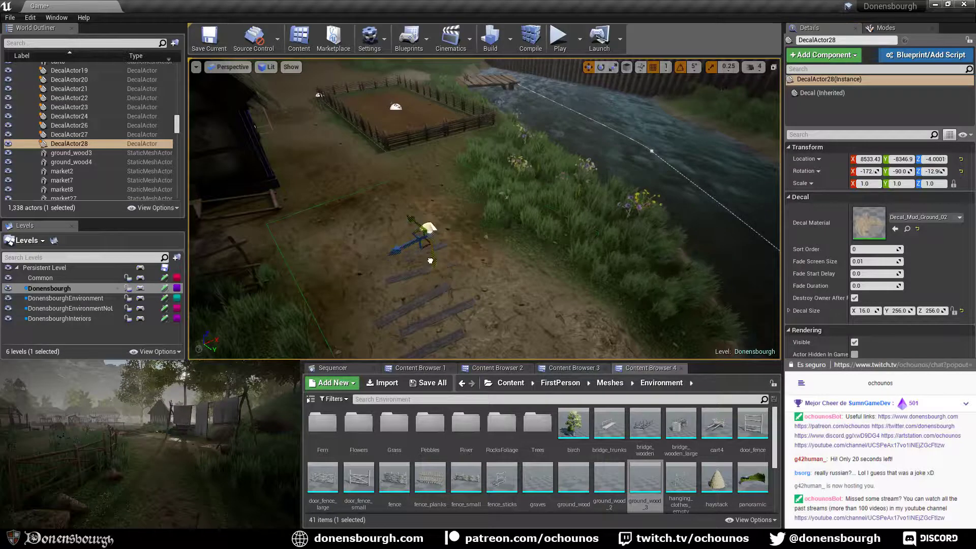
left_click_drag(429, 261, 373, 324)
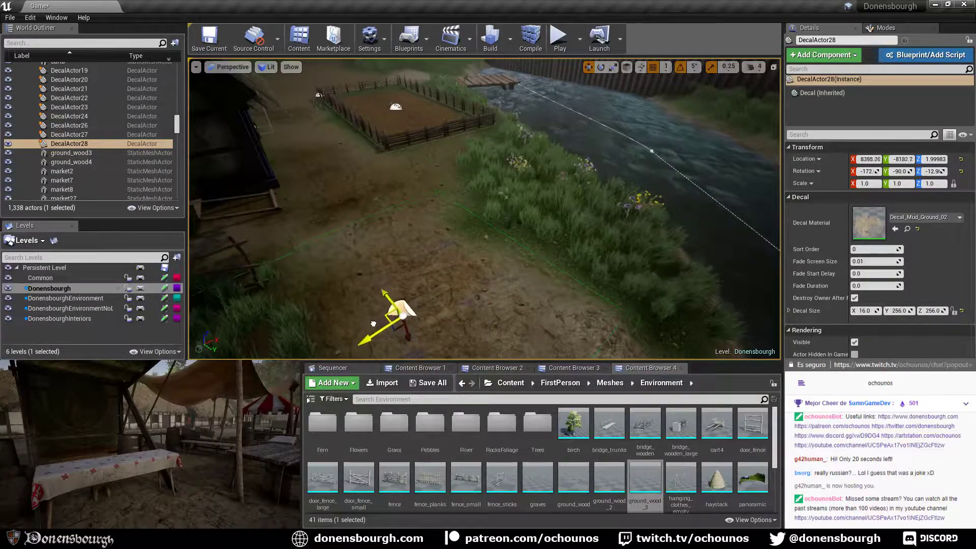
Switch the decal's material to Decal_Mud and shift the decal so it is centred across the bridge path planks.
left_click(942, 217)
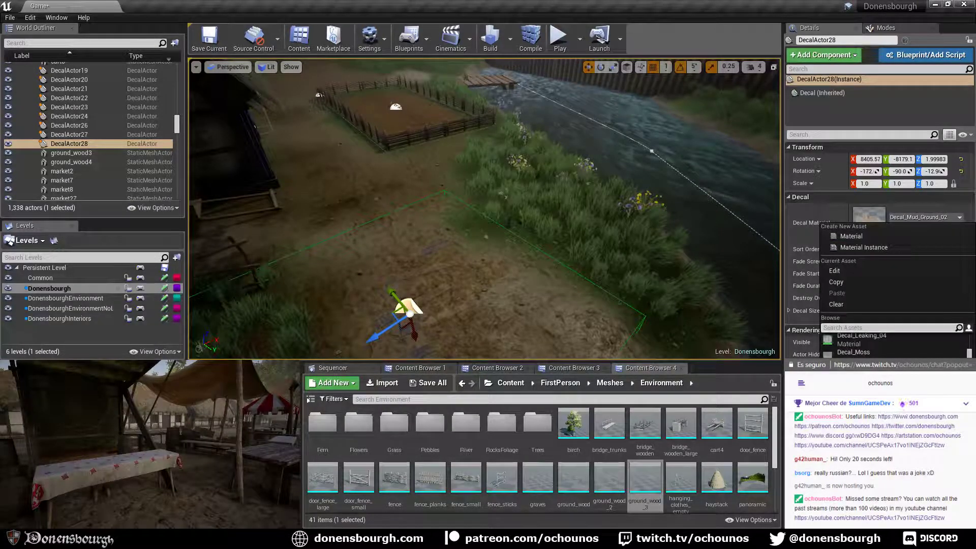
left_click(890, 342)
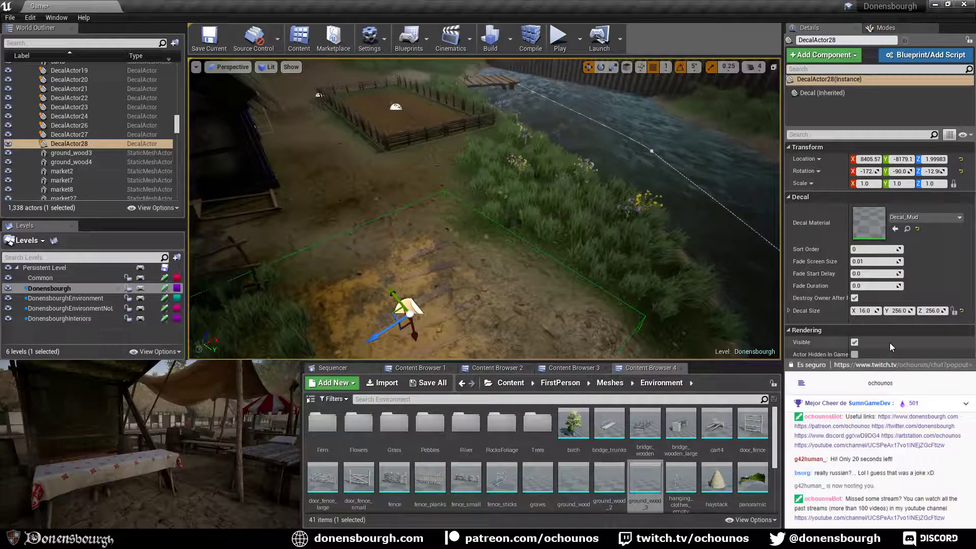
right_click_drag(525, 293, 576, 305)
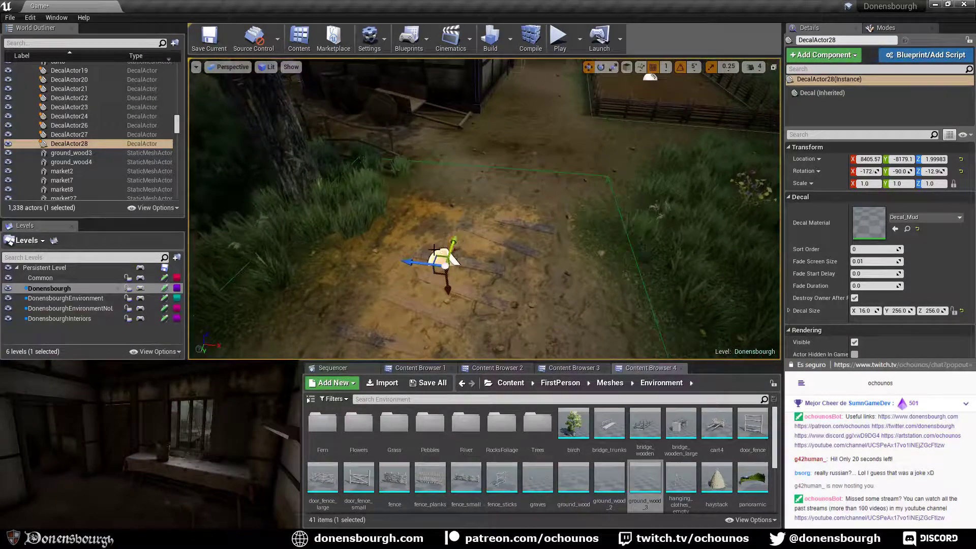
left_click_drag(438, 258, 480, 261)
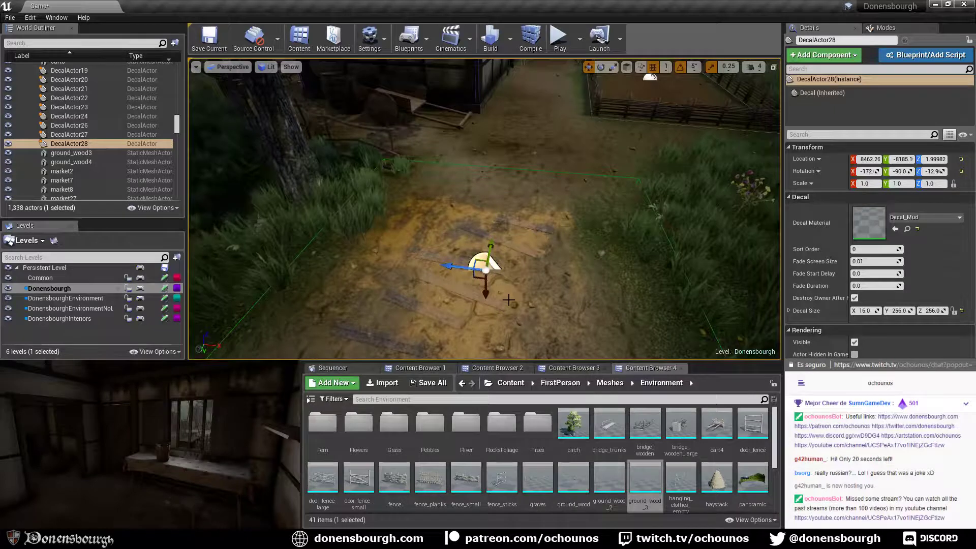
key("Escape")
right_click_drag(508, 300, 508, 300)
right_click_drag(490, 258, 490, 258)
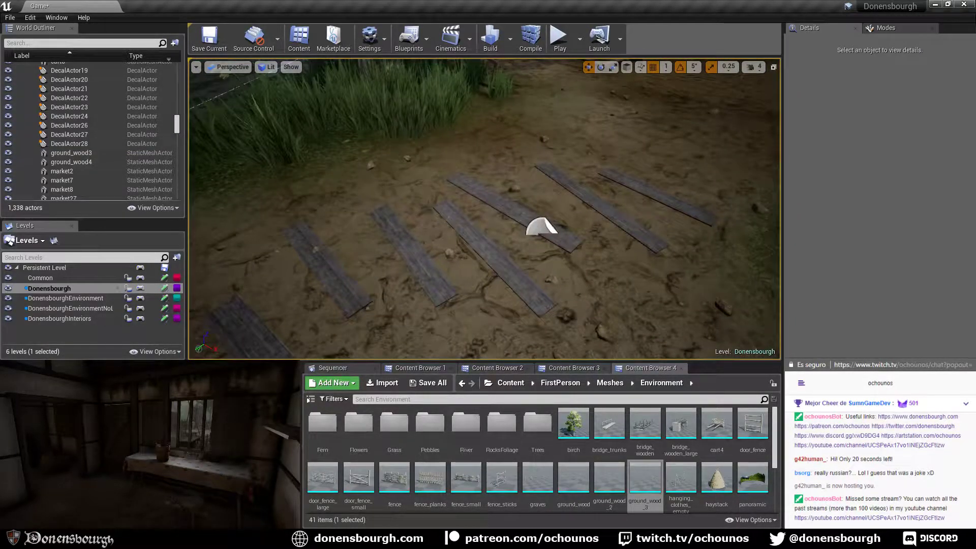
Adjust the mud decal's height over the planks, bringing its Z location to about 0.
left_click(540, 230)
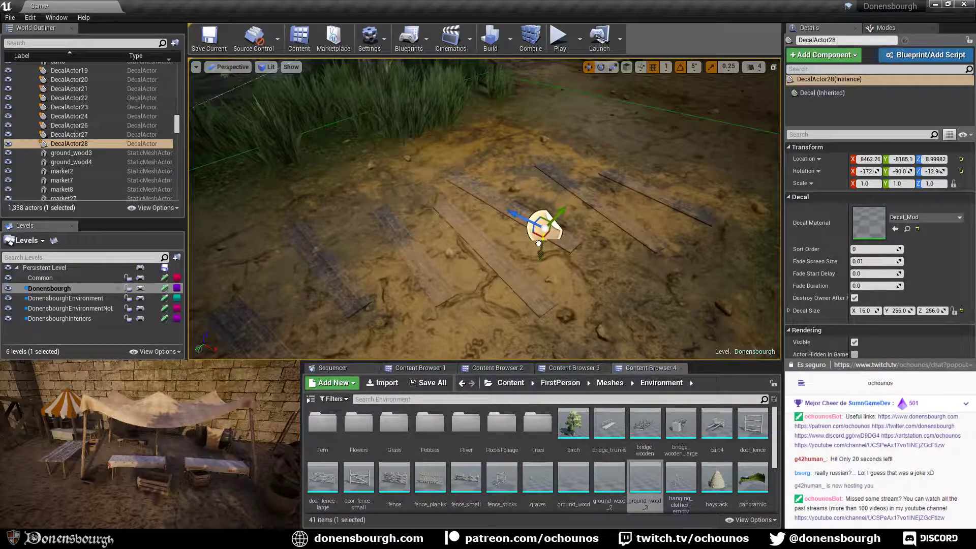
left_click_drag(538, 240, 538, 260)
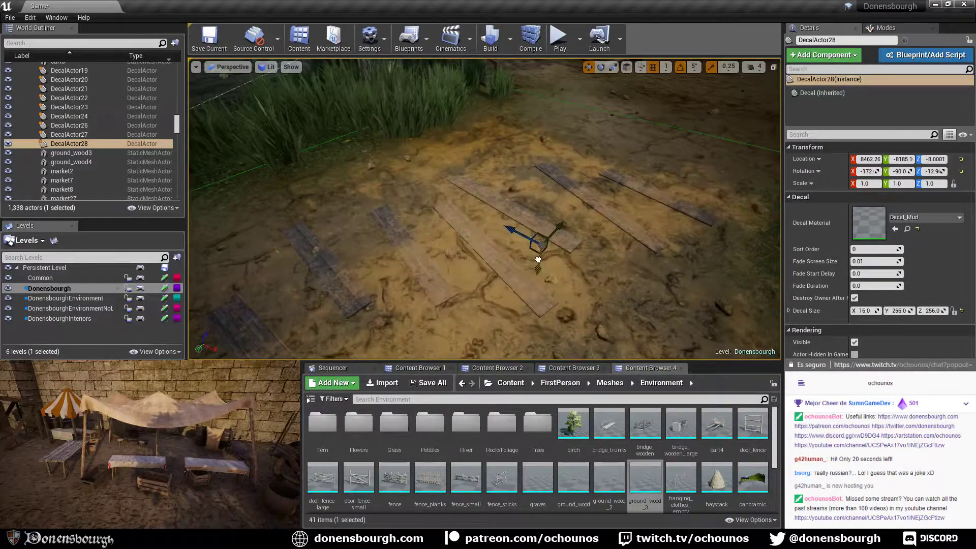
left_click(538, 282)
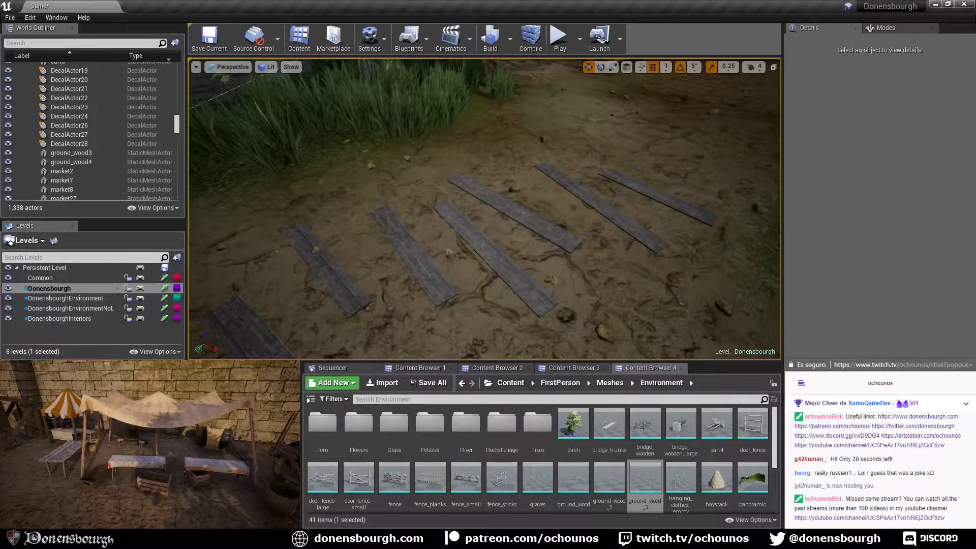
right_click(551, 284)
right_click_drag(523, 270, 548, 244)
right_click_drag(486, 275, 478, 182)
left_click(486, 227)
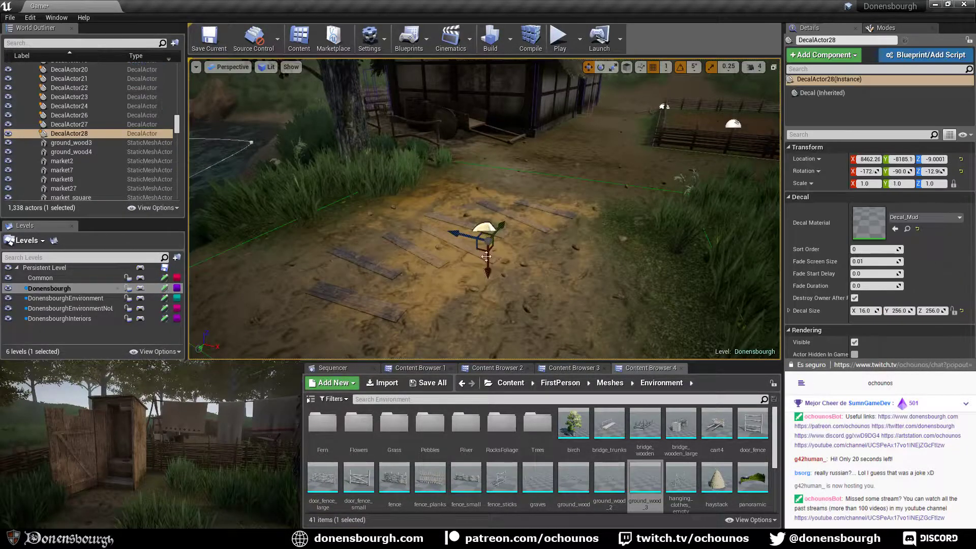
mouse_move(488, 262)
left_mouse_down()
mouse_move(484, 249)
mouse_move(481, 257)
left_mouse_up()
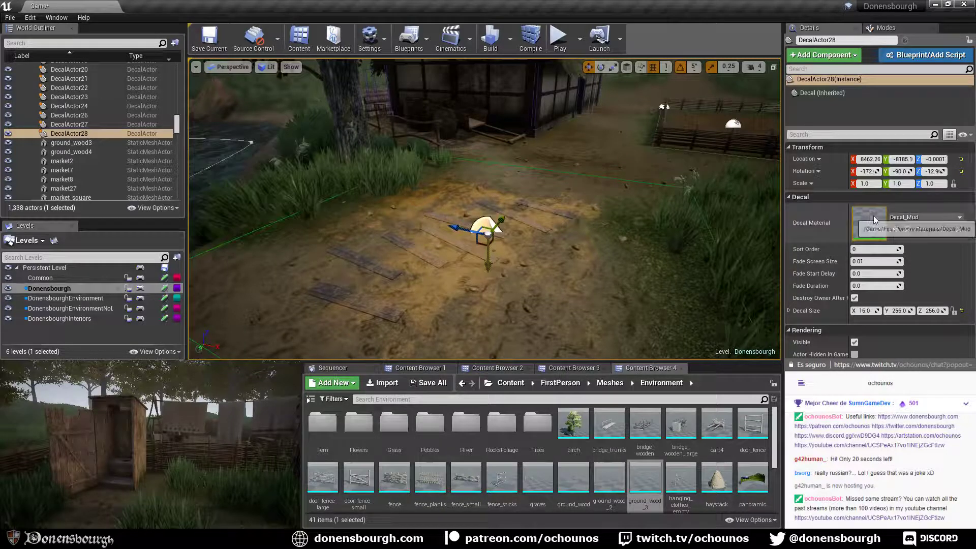
Try the Decal_Mud_WS material on the decal over the planks and inspect the surface.
left_click(941, 217)
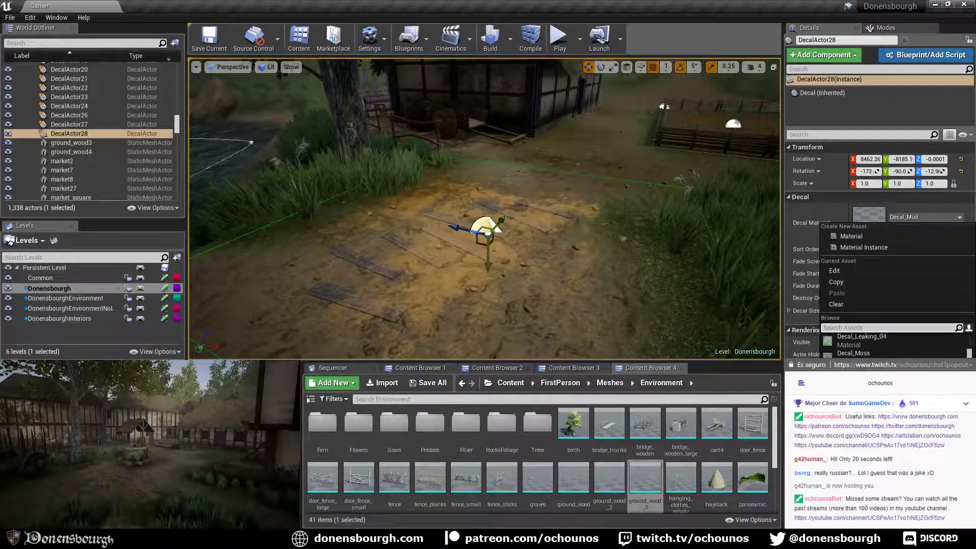
left_click(864, 377)
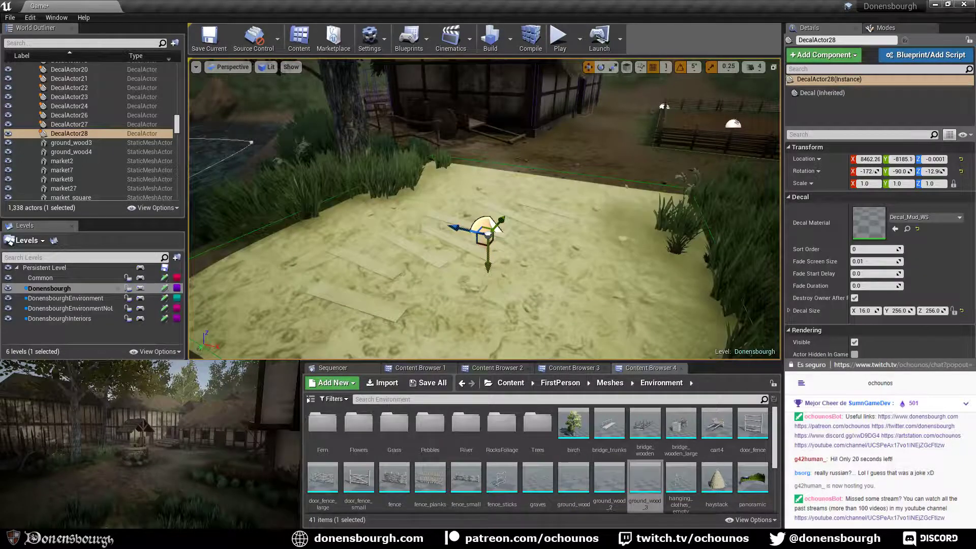
mouse_move(590, 300)
right_mouse_down()
mouse_move(562, 311)
mouse_move(579, 293)
right_mouse_up()
key("Escape")
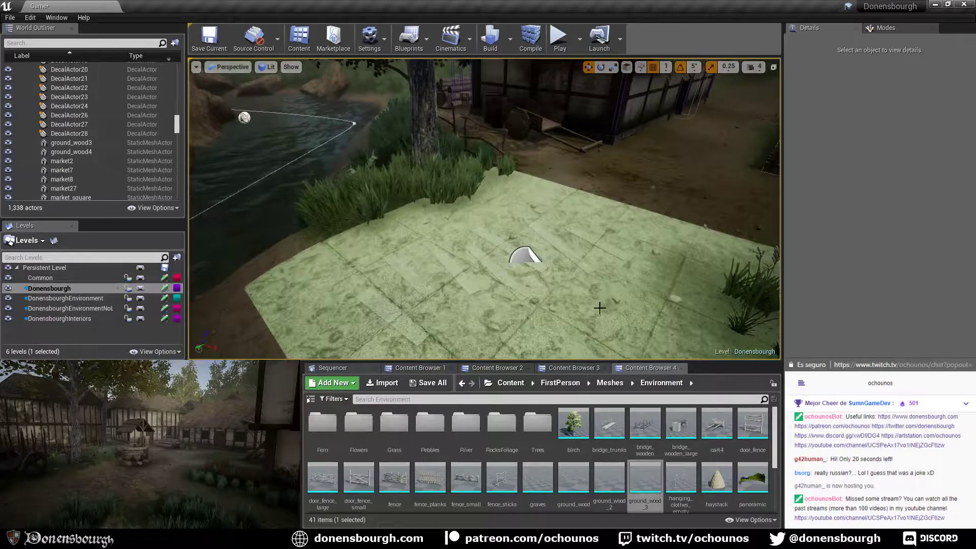
scroll(606, 304, "up", 2)
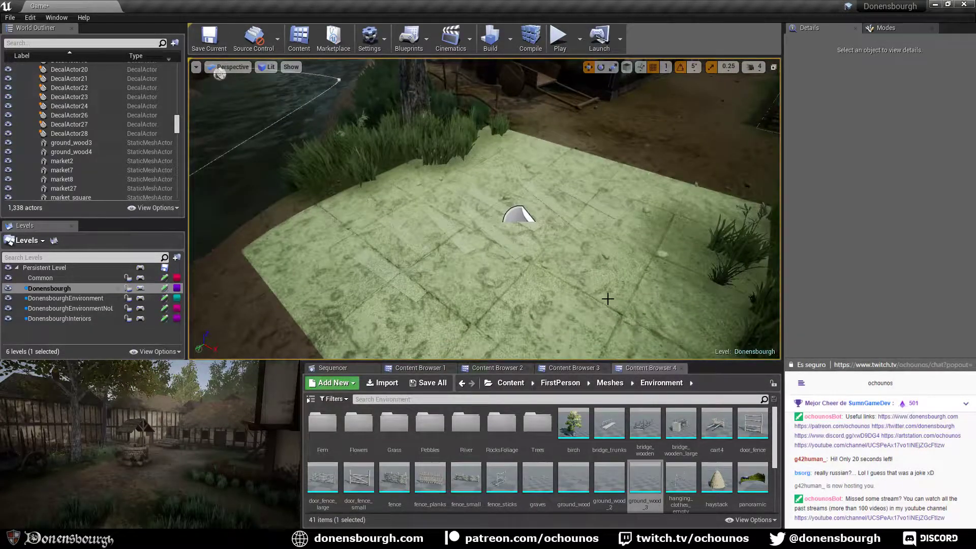
mouse_move(606, 300)
right_mouse_down()
mouse_move(604, 286)
mouse_move(597, 299)
right_mouse_up()
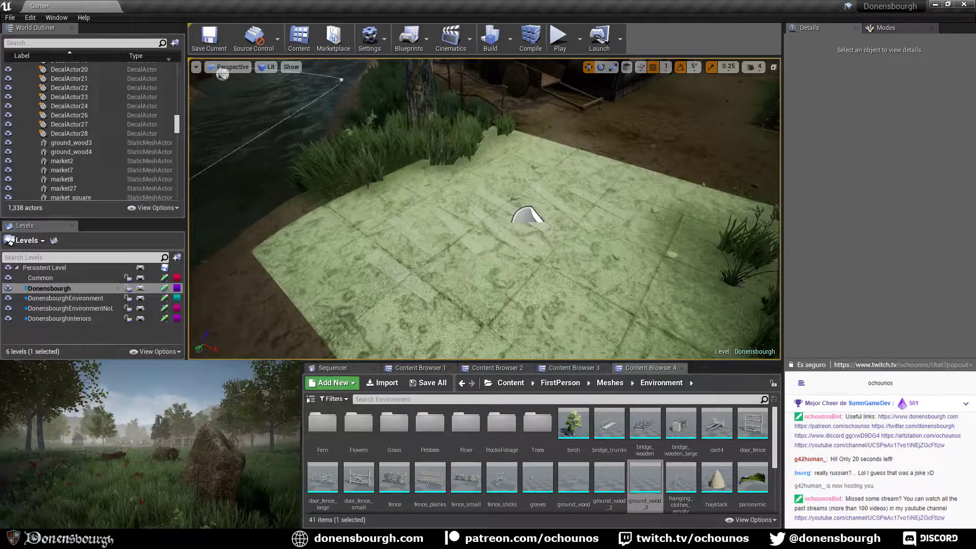
Try the Decal_Soil_Clay material on the decal over the planks.
left_click(532, 223)
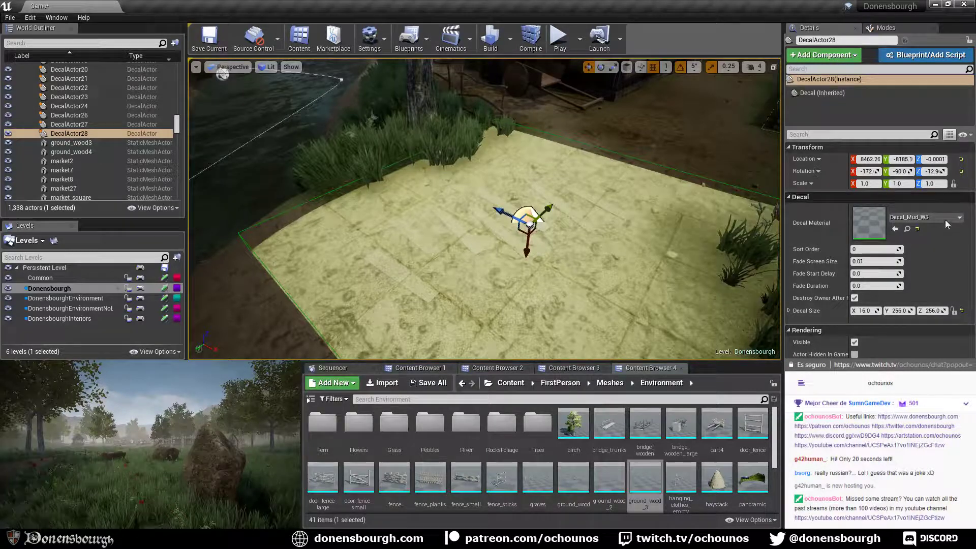
left_click(922, 217)
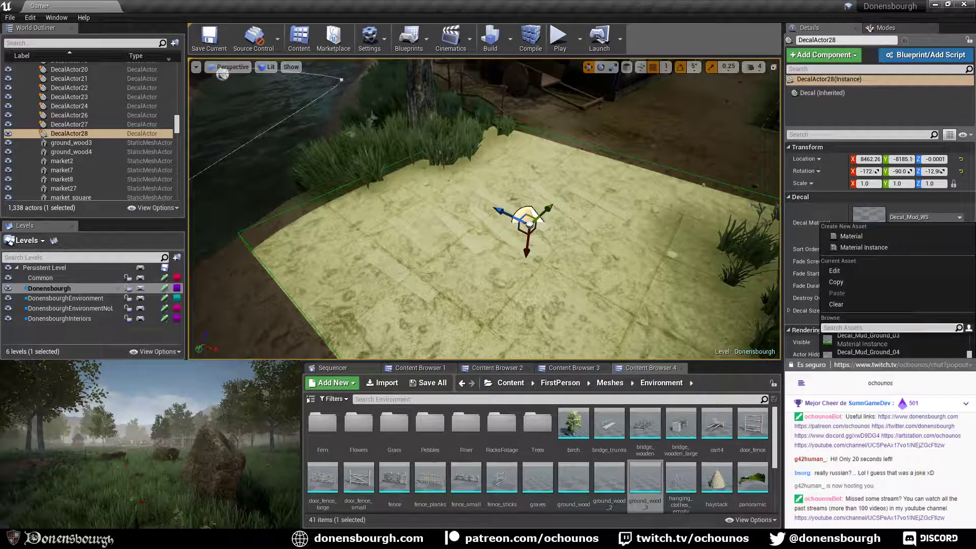
left_click(808, 320)
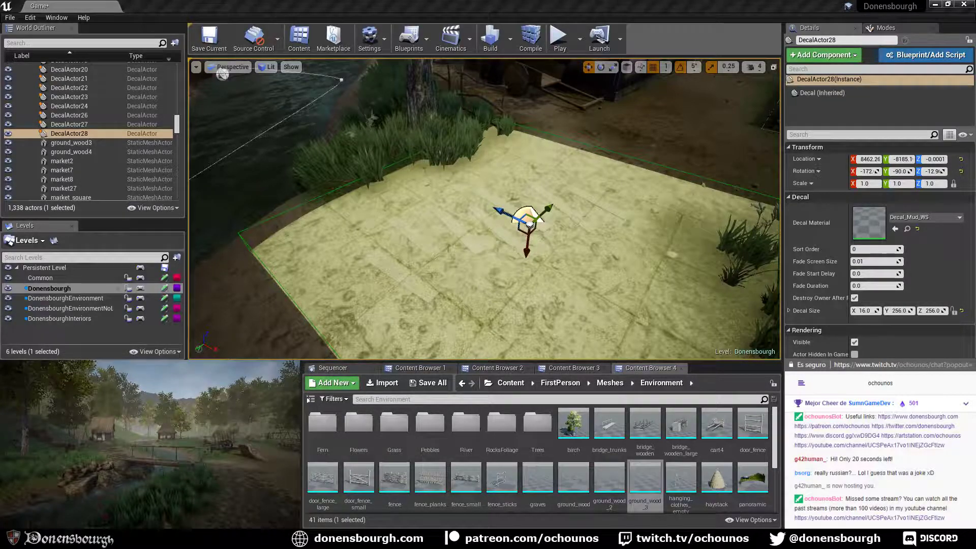
Switch to Task Manager and examine the memory and disk usage of the computer.
key("ctrl+shift+Escape")
left_click_drag(646, 203, 724, 203)
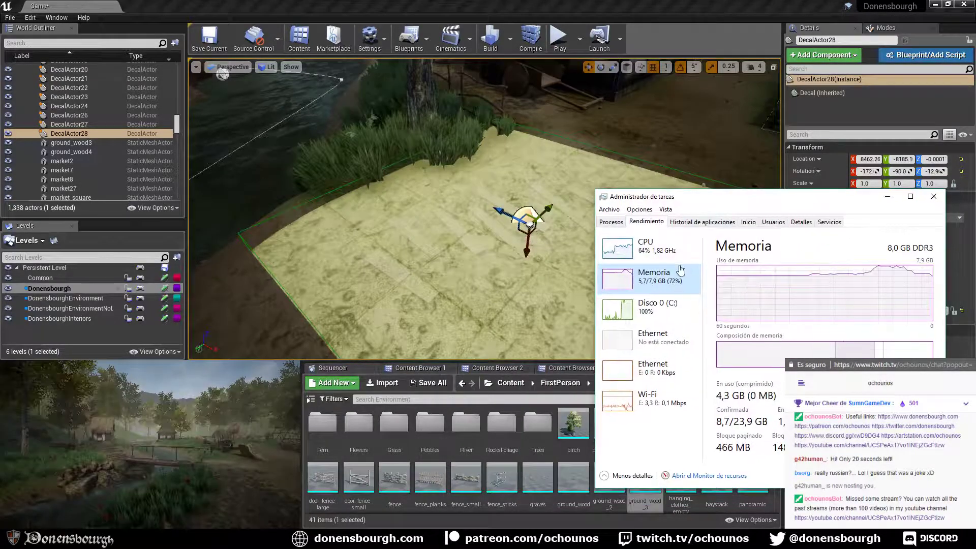
left_click(663, 310)
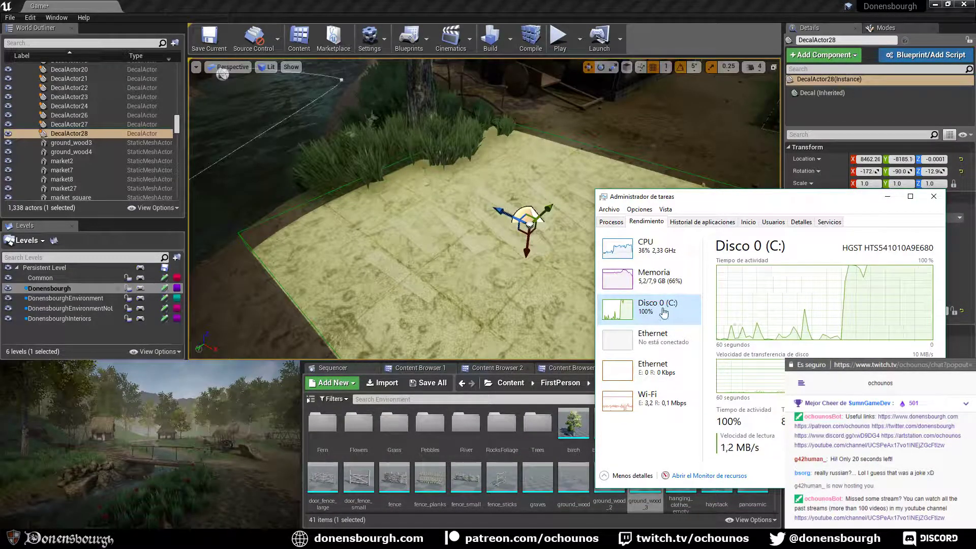
left_click(663, 281)
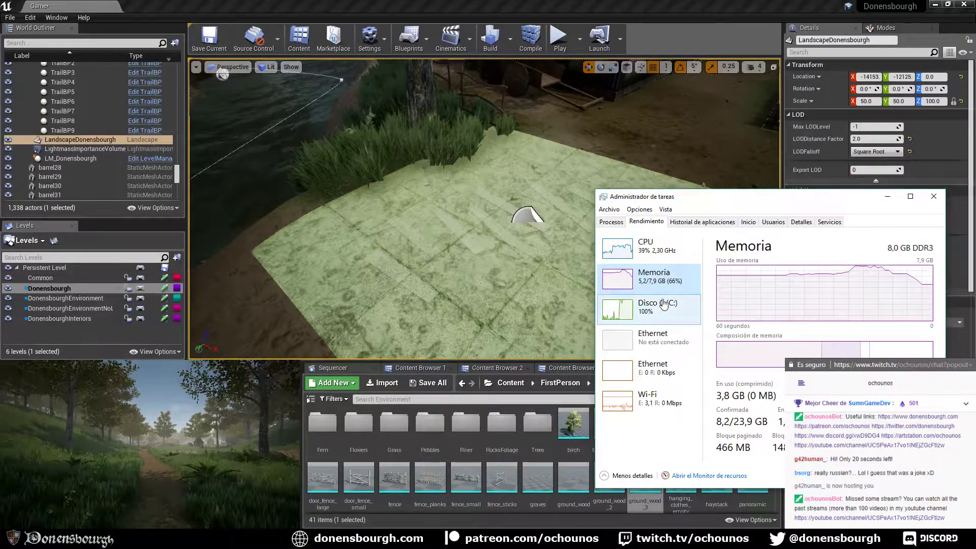
left_click(662, 304)
right_click(702, 170)
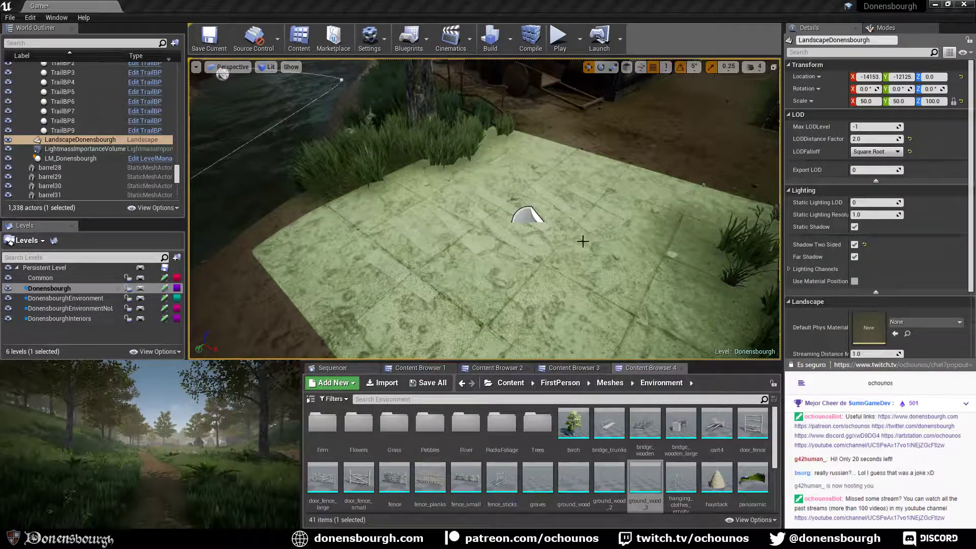
Reselect the decal over the planks and assign it the Decal_Mud_Ground_06 material.
left_click(530, 218)
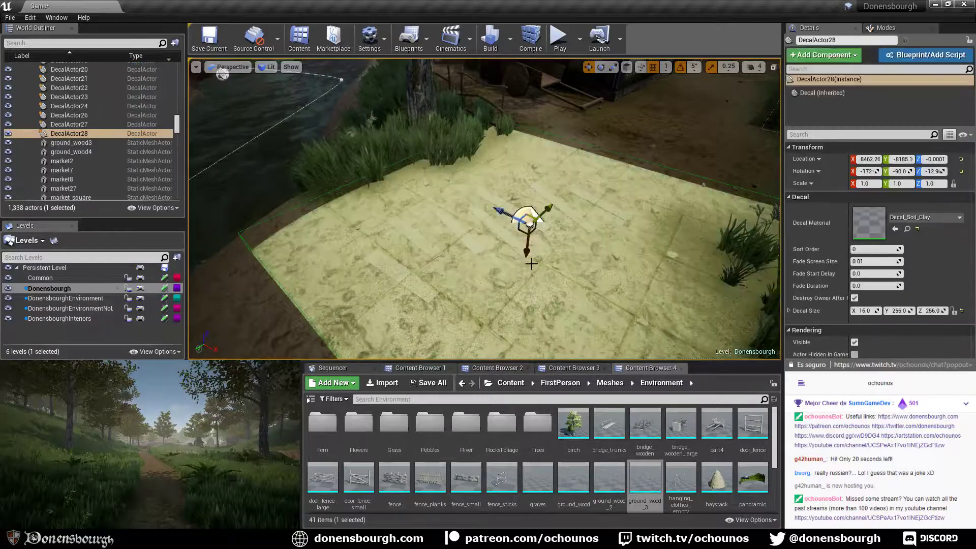
key("f")
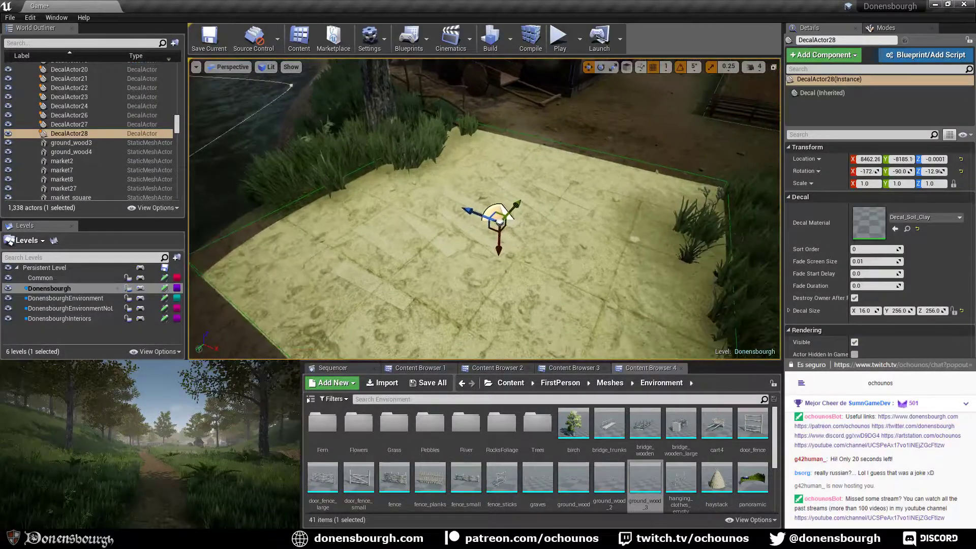
left_click(924, 217)
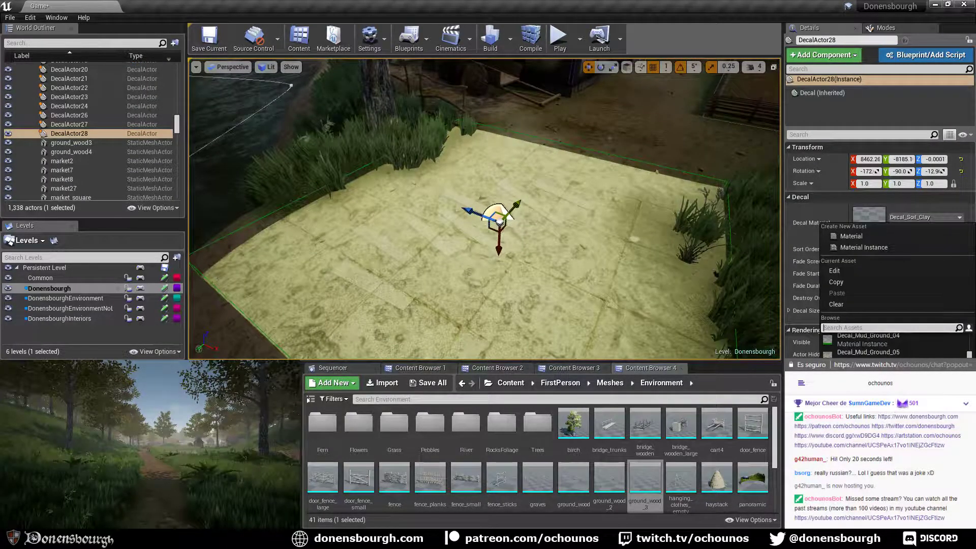
left_click(868, 372)
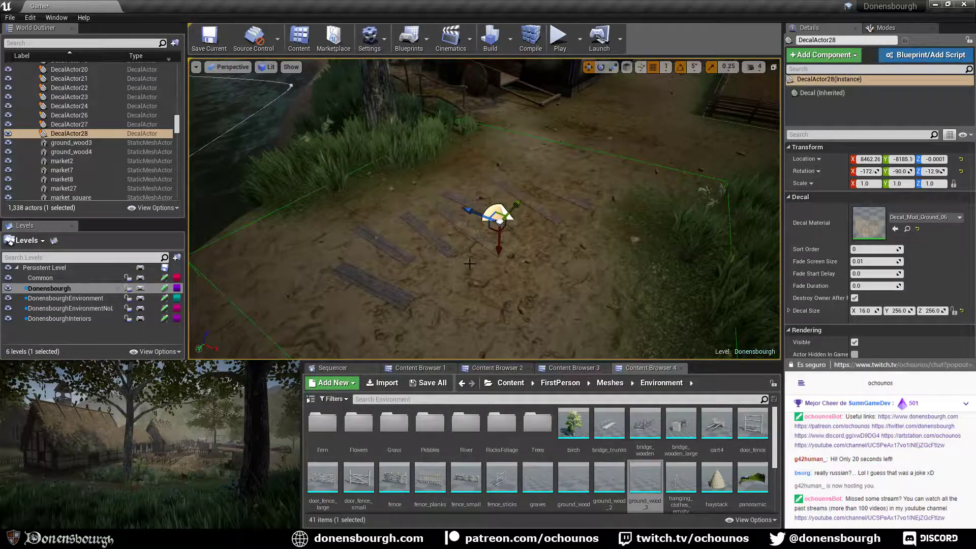
right_click_drag(470, 263, 448, 237)
scroll(457, 254, "up", 3)
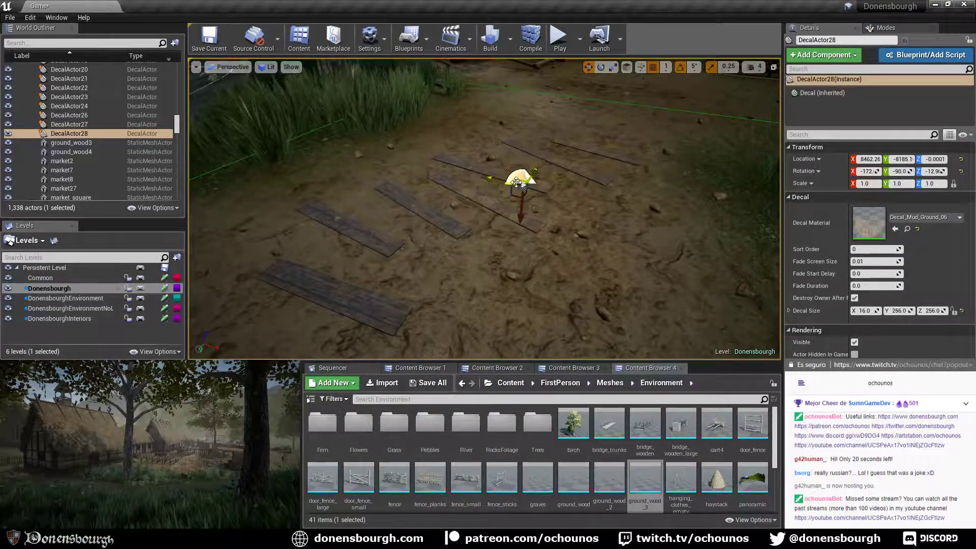
Move the decal sideways across the planks and preview the bridge path with the editor icons hidden.
left_click_drag(519, 185, 420, 187)
scroll(446, 262, "down", 2)
key("Escape")
mouse_move(445, 262)
right_mouse_down()
mouse_move(432, 273)
mouse_move(432, 262)
right_mouse_up()
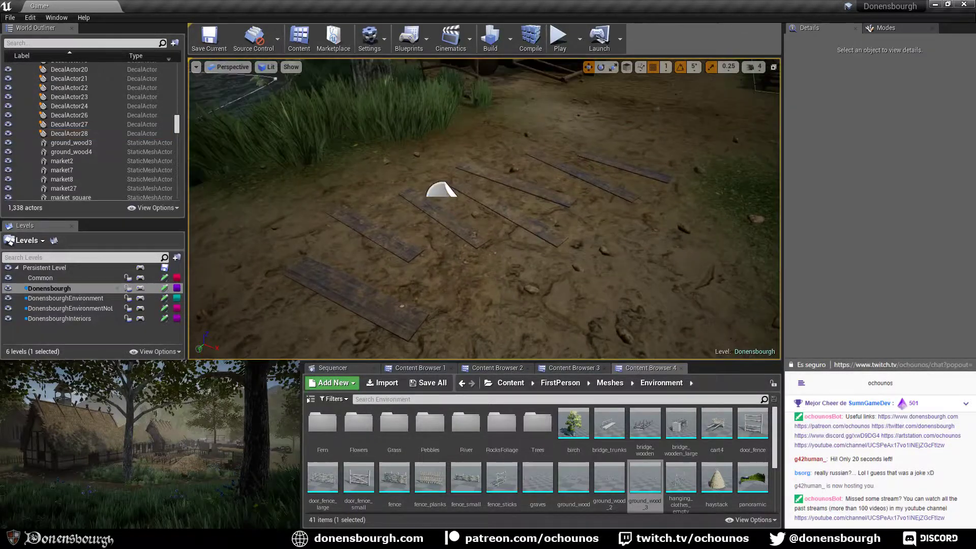
scroll(444, 274, "down", 4)
scroll(444, 274, "down", 3)
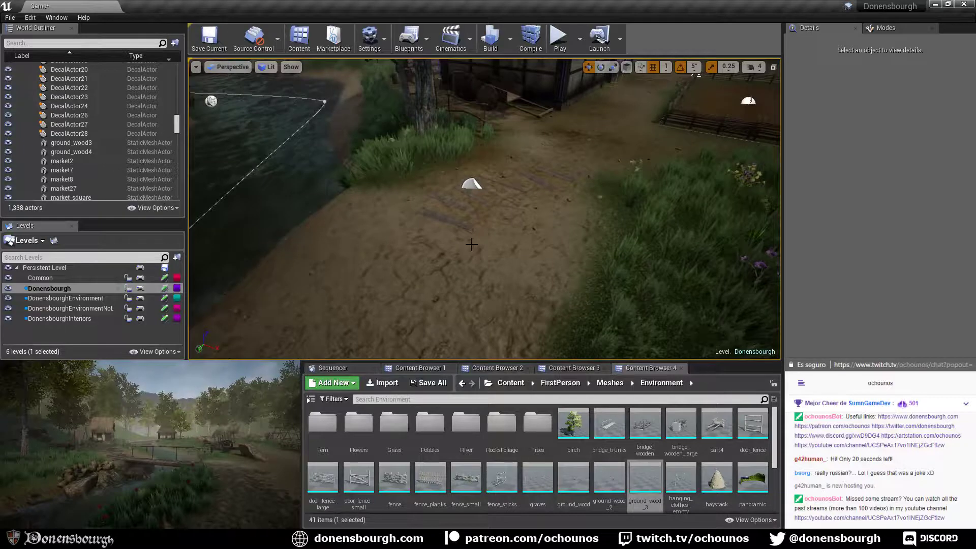
key("g")
right_click_drag(428, 252, 441, 235)
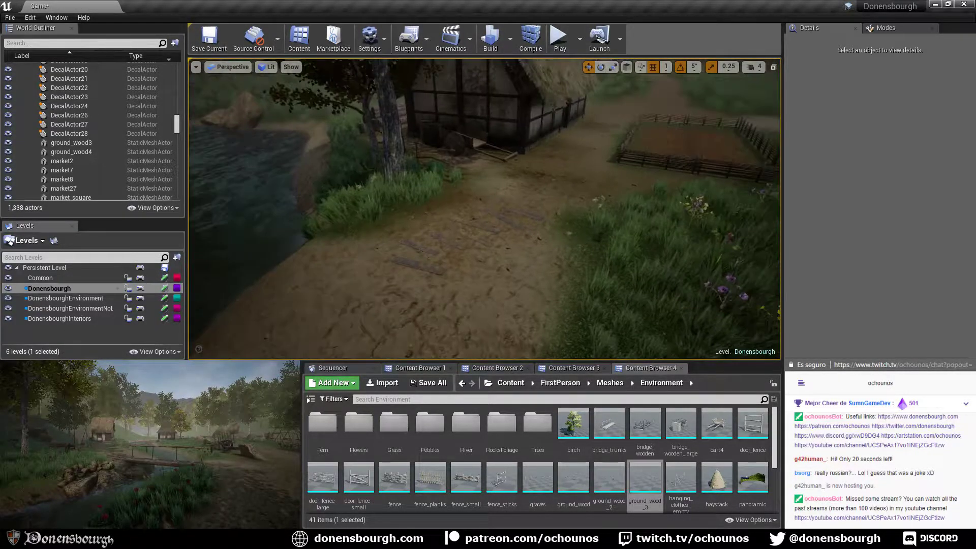
Save all modified maps and assets, and check the disk activity in Task Manager during the save.
key("ctrl+s")
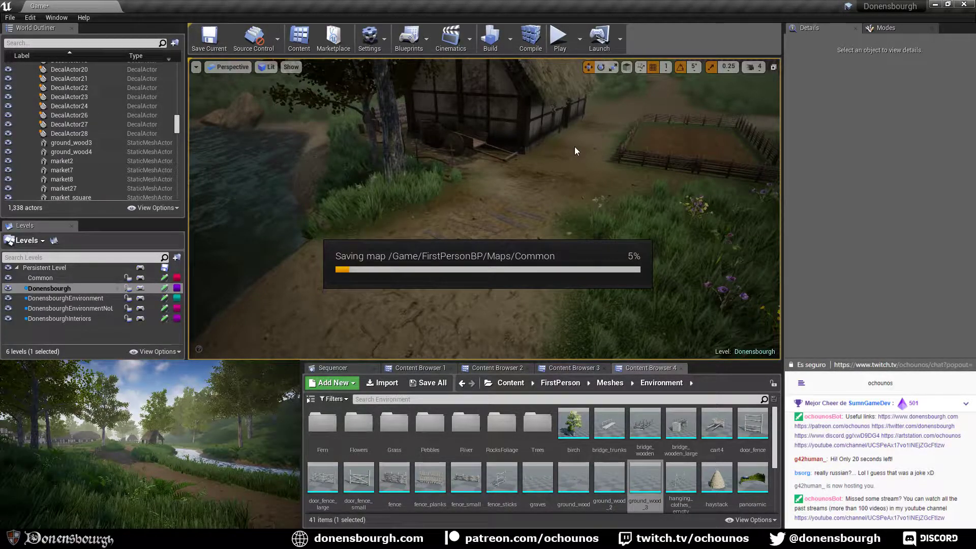
key("ctrl+shift+Escape")
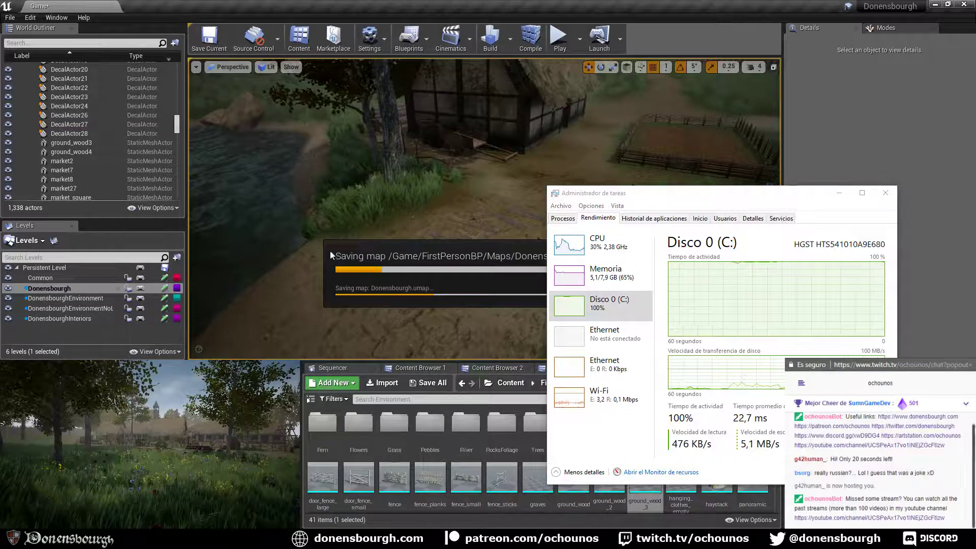
left_click(724, 197)
left_click_drag(723, 197, 975, 214)
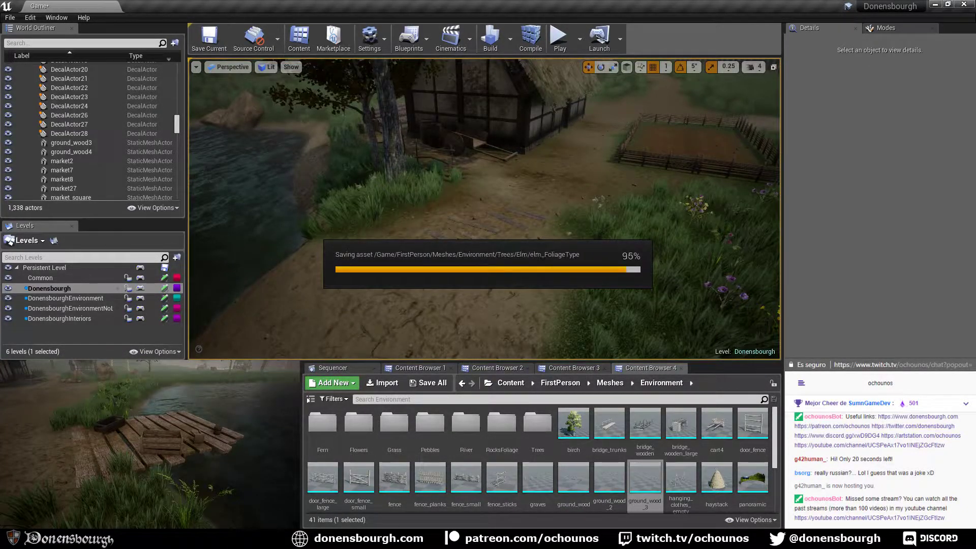
Open the FirstPersonBP Blueprints folder in Content Browser 1.
right_click_drag(541, 270, 566, 250)
scroll(535, 271, "up", 2)
right_click_drag(369, 280, 315, 278)
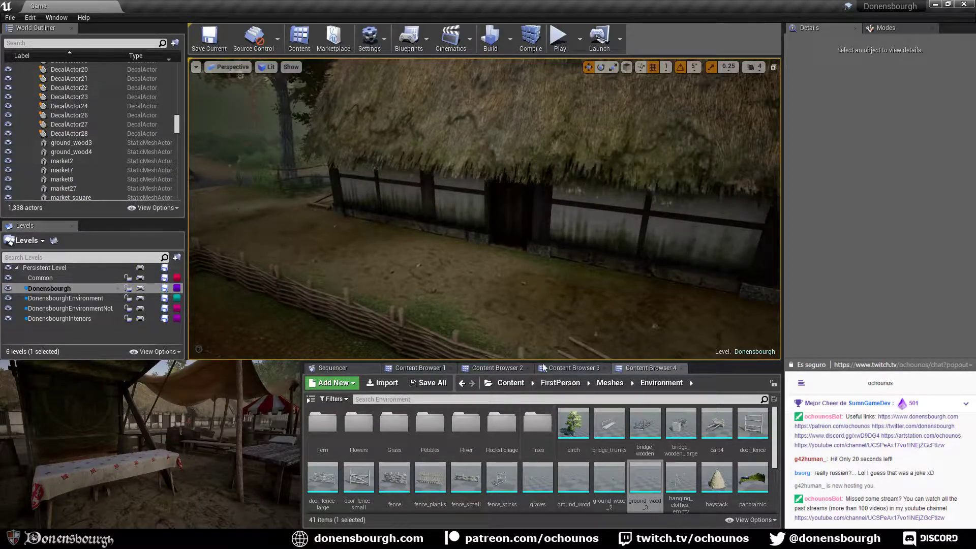
left_click(479, 368)
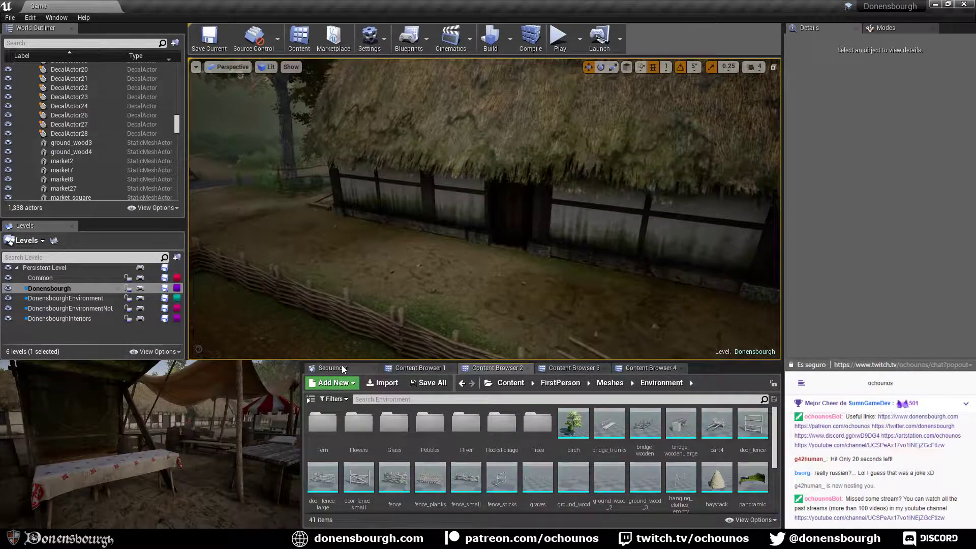
left_click(419, 367)
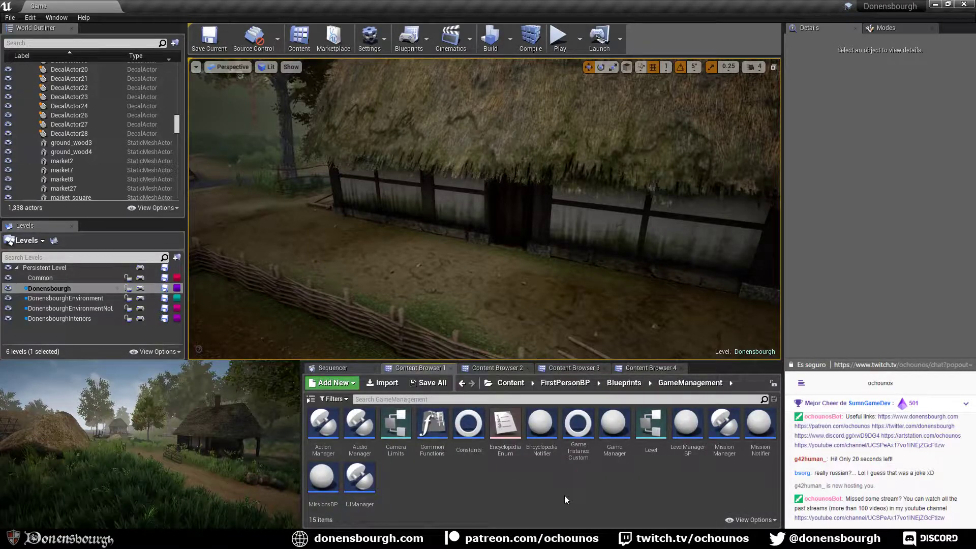
left_click(624, 383)
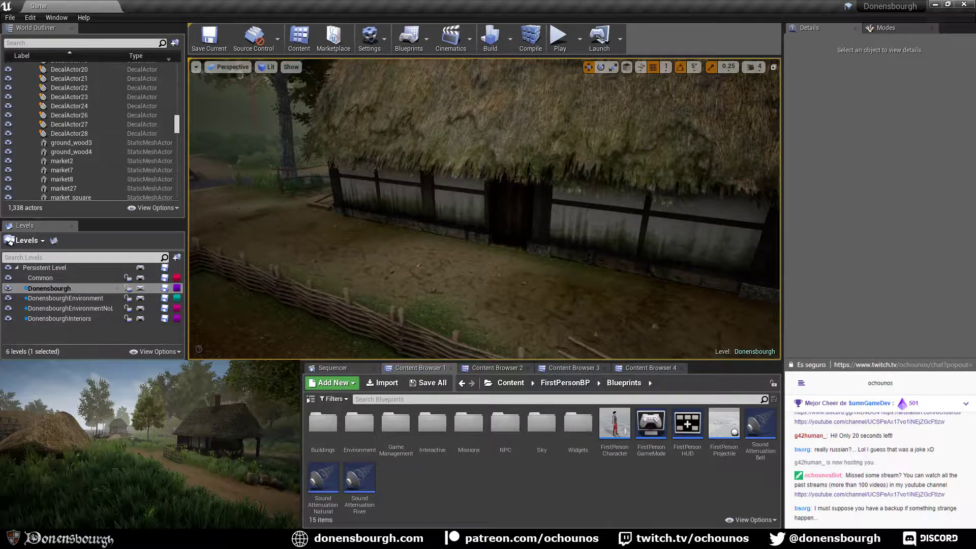
Examine the muddy yard between the thatched house's front wall and the garden fence from several angles.
mouse_move(465, 315)
right_mouse_down()
mouse_move(453, 311)
mouse_move(470, 316)
right_mouse_up()
scroll(465, 315, "down", 2)
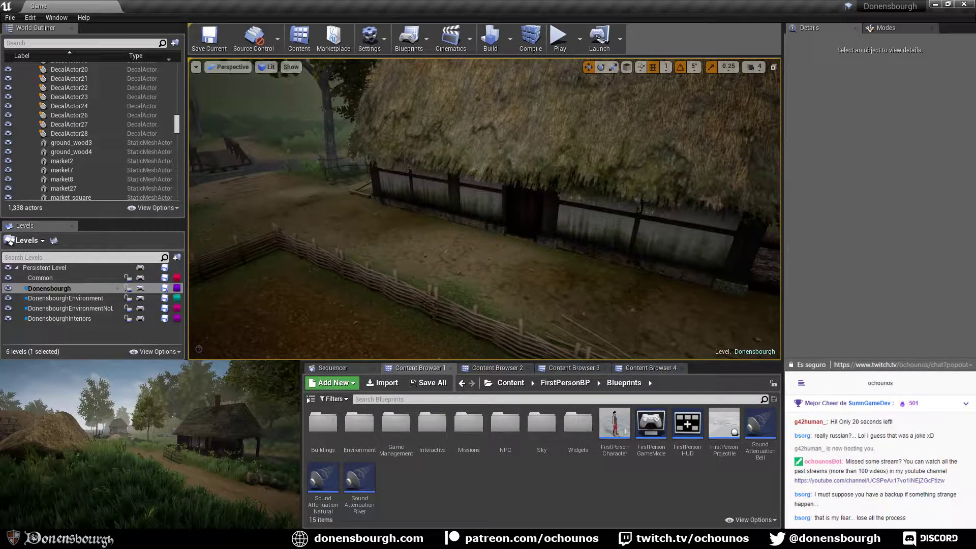
right_click_drag(426, 303, 426, 304)
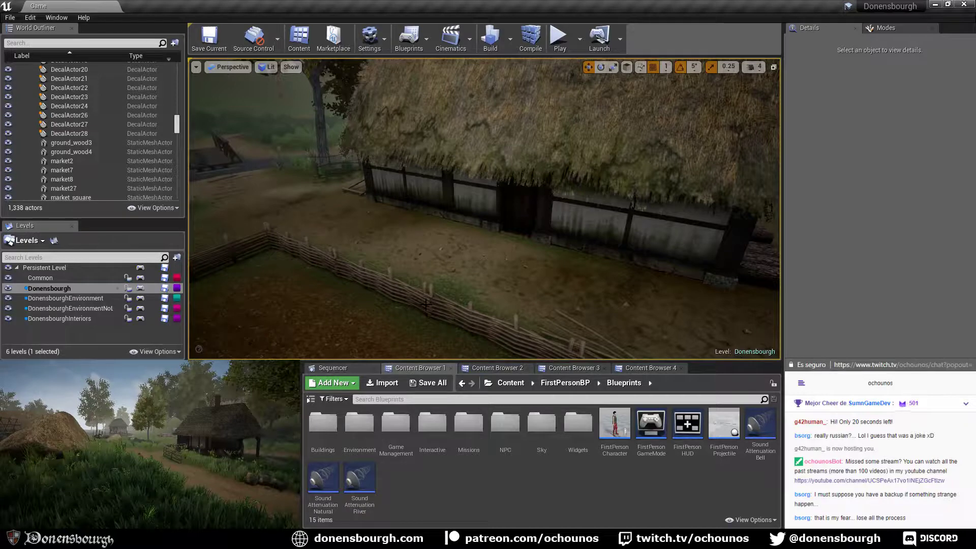
right_click_drag(426, 303, 426, 304)
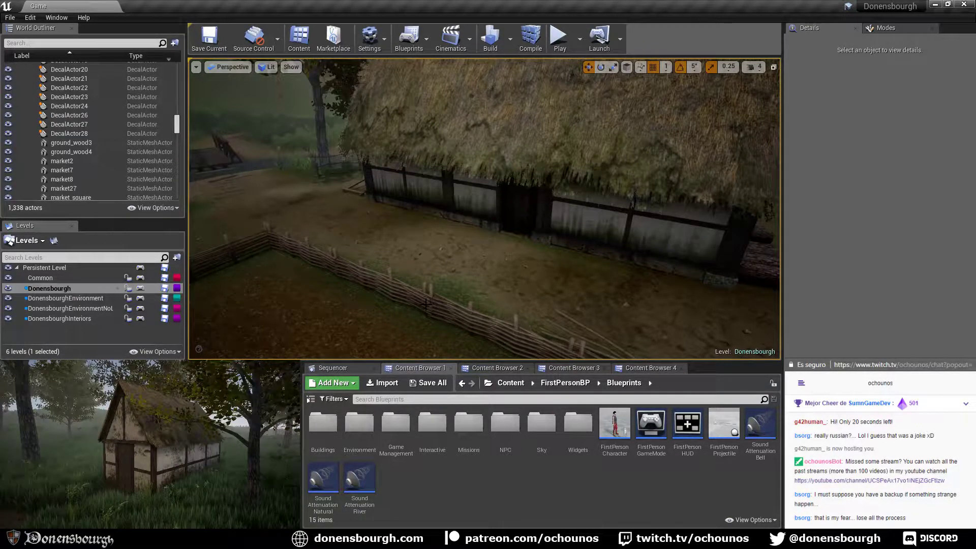
right_click_drag(425, 303, 411, 298)
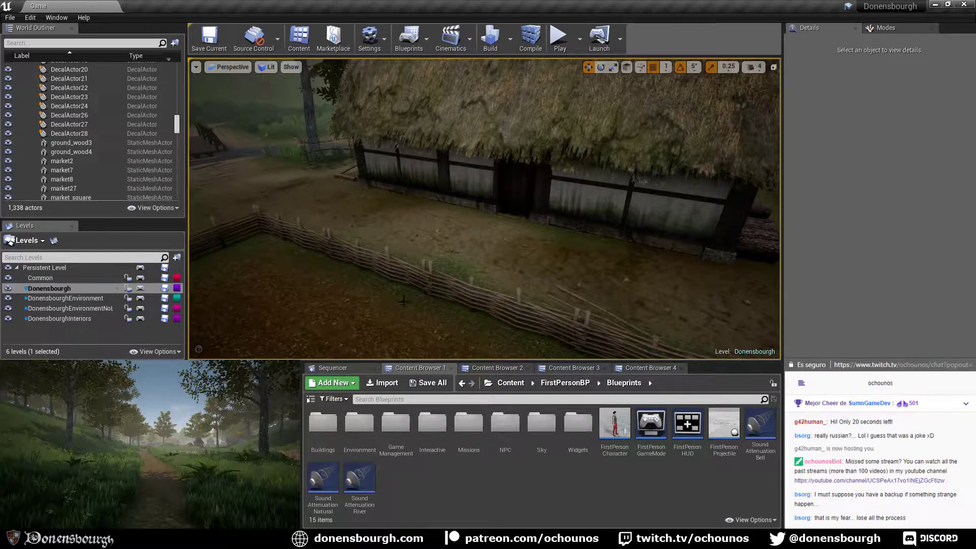
scroll(403, 301, "up", 3)
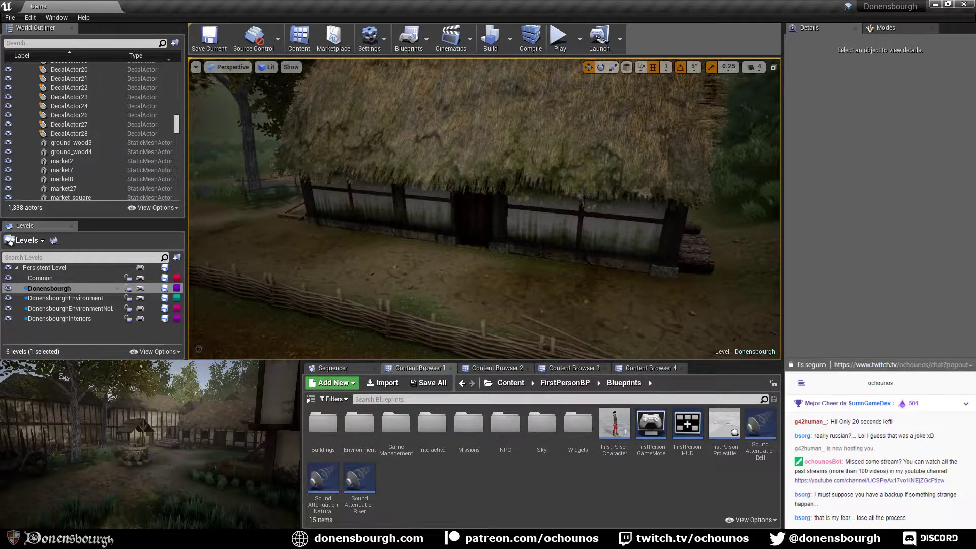
right_click_drag(470, 329, 470, 344)
left_click_drag(475, 330, 475, 292)
right_click_drag(474, 292, 443, 307)
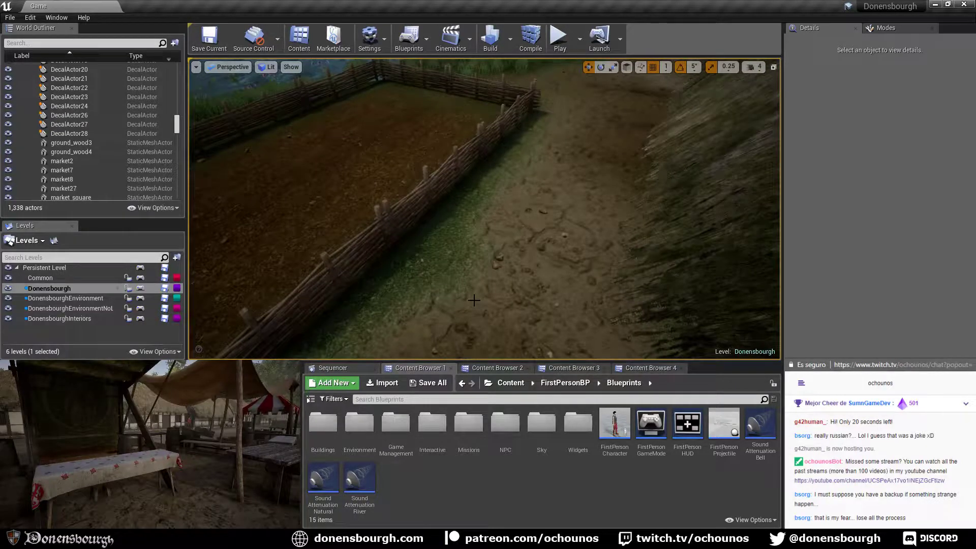
mouse_move(471, 302)
right_mouse_down()
mouse_move(508, 303)
mouse_move(475, 316)
right_mouse_up()
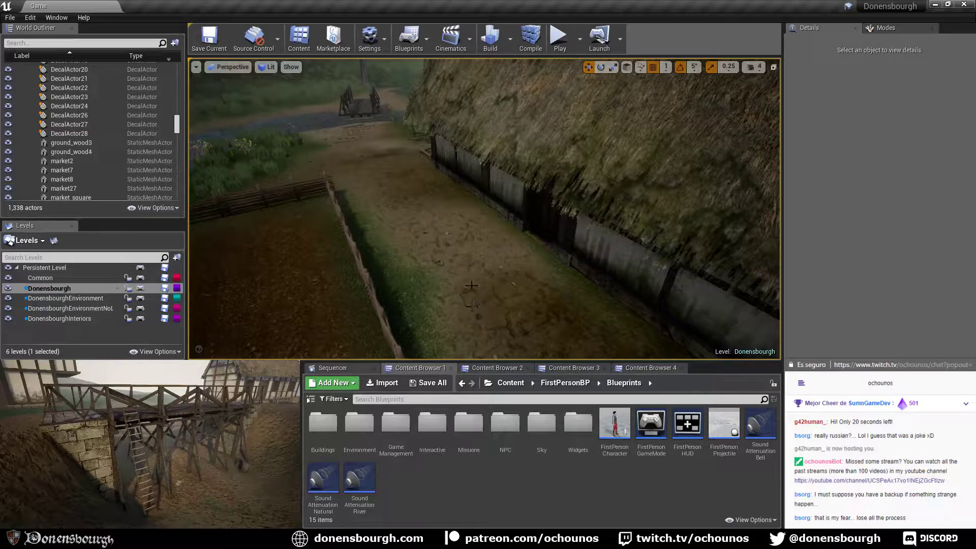
right_click_drag(456, 288, 455, 289)
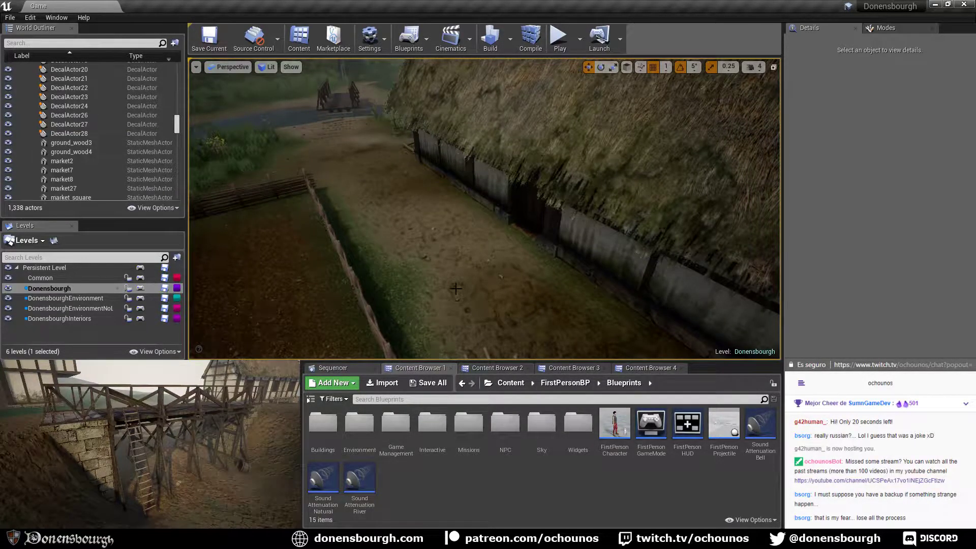
right_click_drag(456, 289, 386, 278)
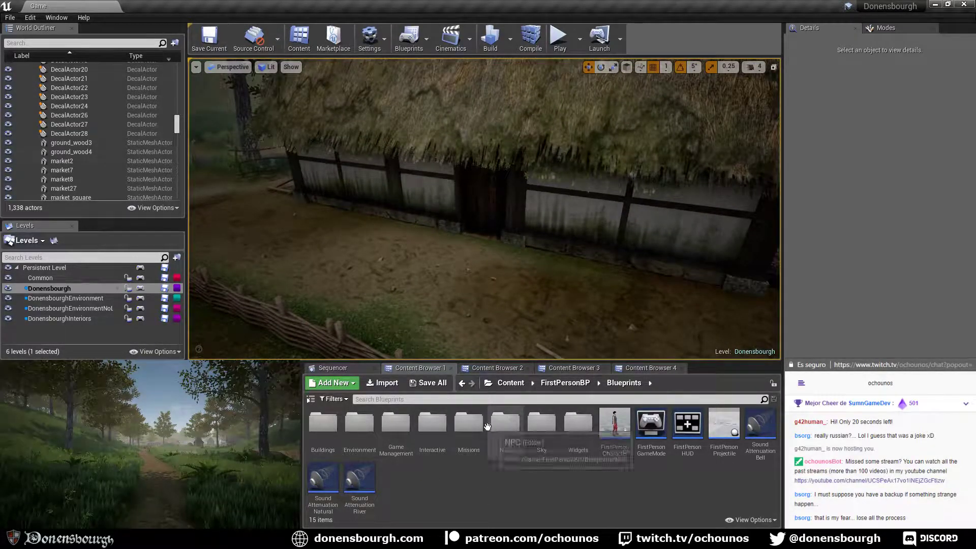
Place a SitBP bench from the Interactive blueprints folder in front of the thatched house and show the editor icons.
double_click(438, 423)
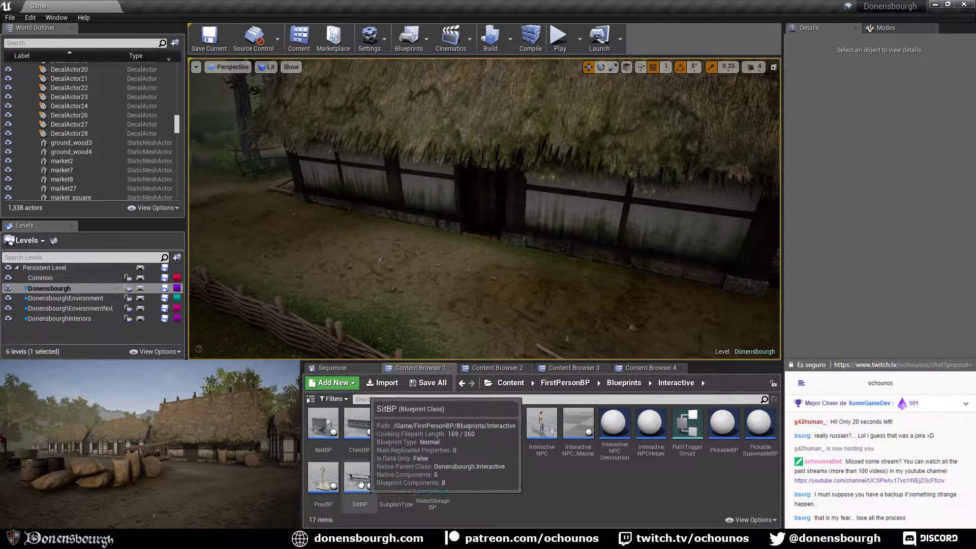
left_click_drag(359, 477, 375, 229)
key("f")
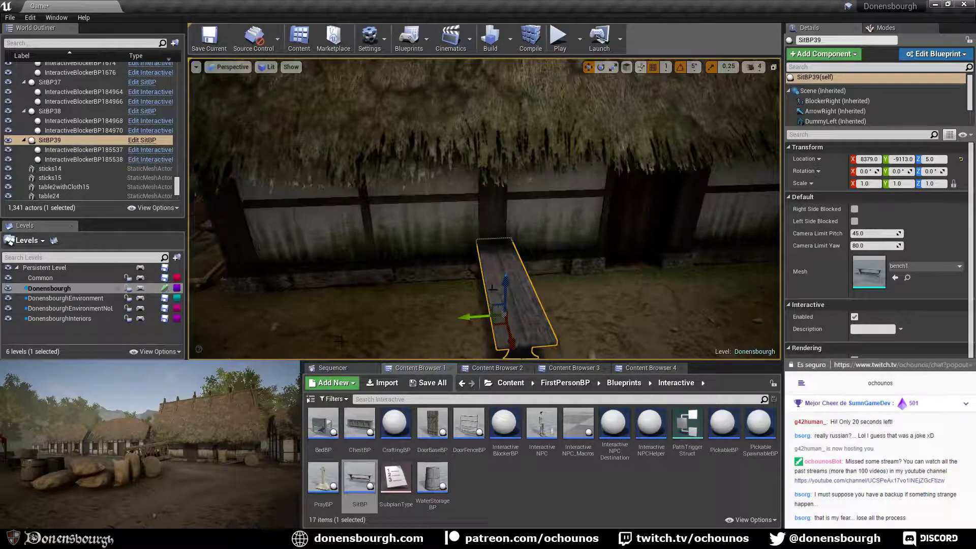
key("g")
right_click_drag(492, 288, 481, 305)
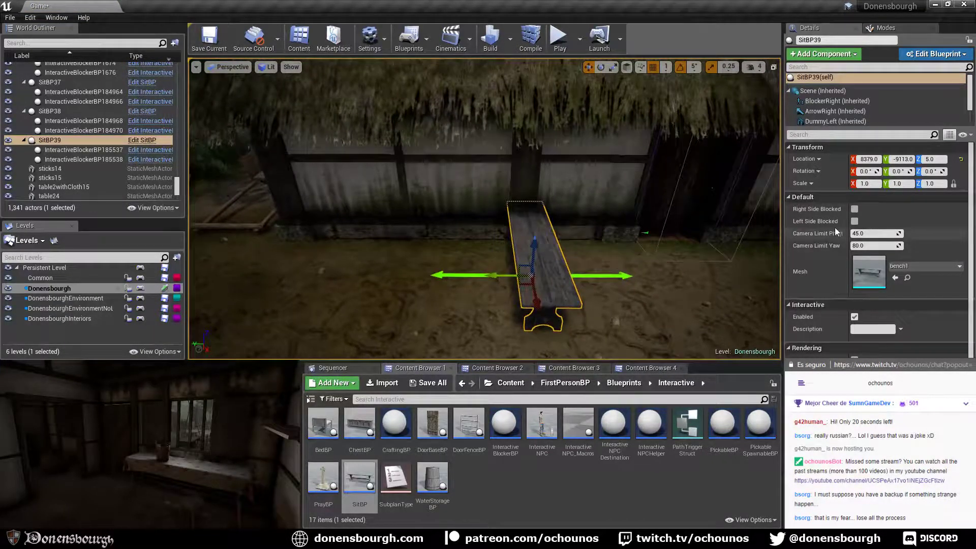
Block the bench's left side, rotate it about 90 degrees around Z, and move it against the house wall at X 8334, Y -9117.
left_click(855, 221)
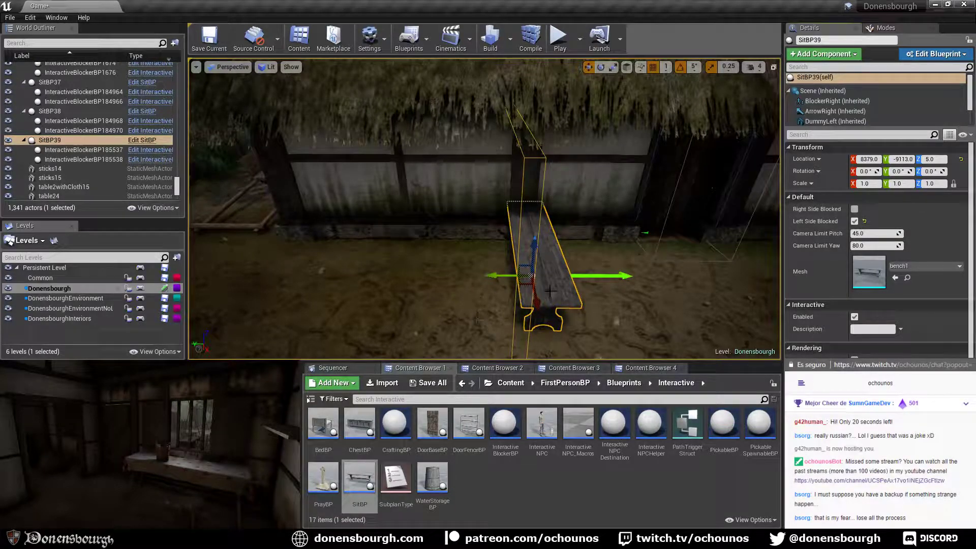
key("e")
left_click_drag(515, 317, 627, 322)
key("w")
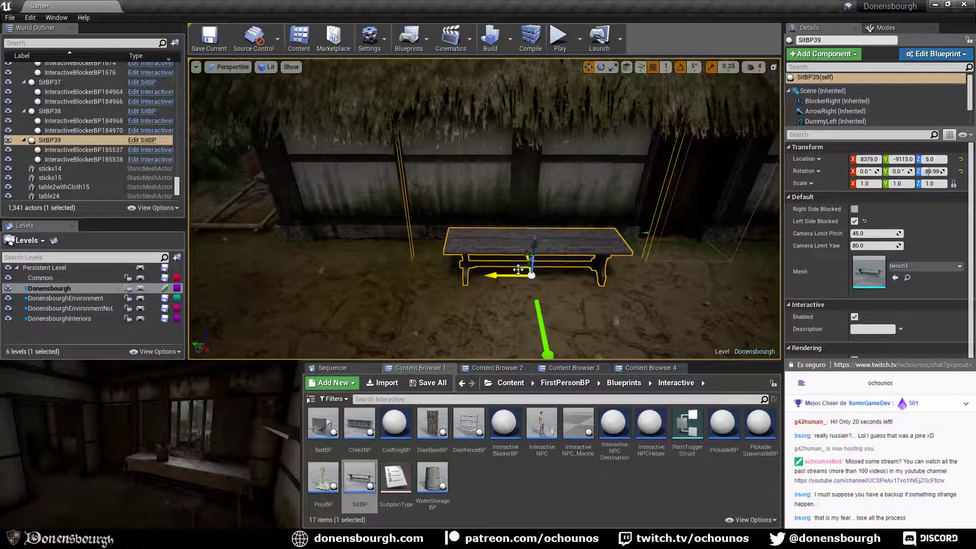
left_click_drag(518, 270, 509, 249)
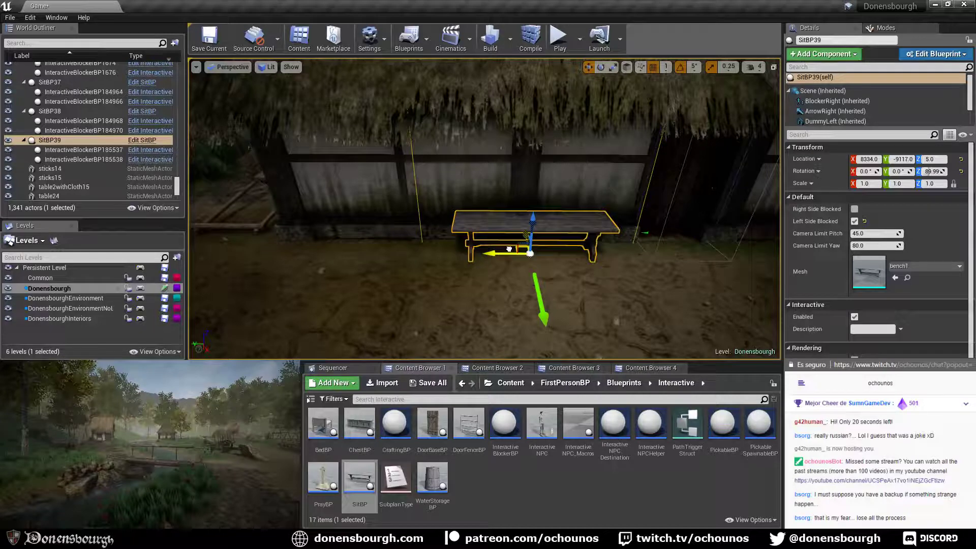
Check the bench's placement against the house wall in a top wireframe view, return to perspective, and deselect the bench.
left_click(227, 66)
left_click(232, 100)
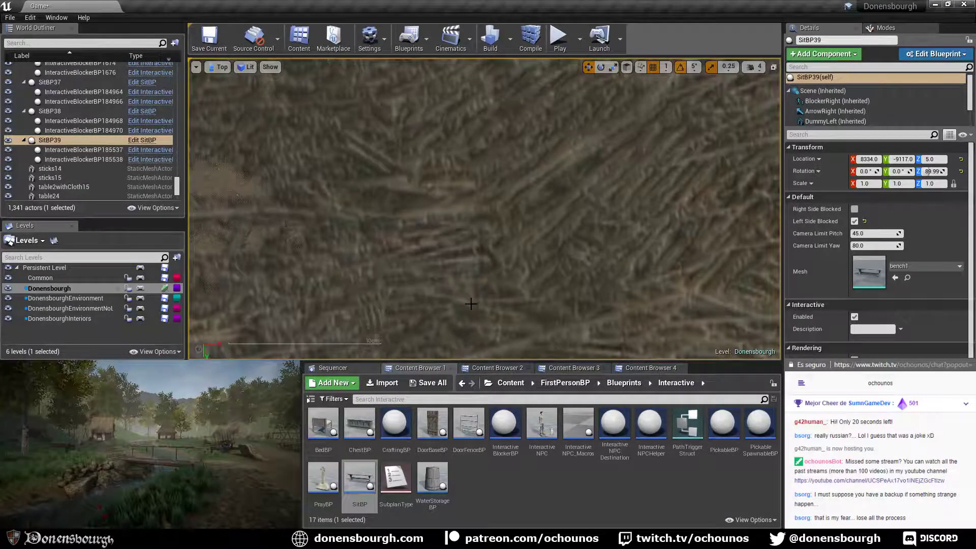
key("f")
scroll(489, 275, "up", 6)
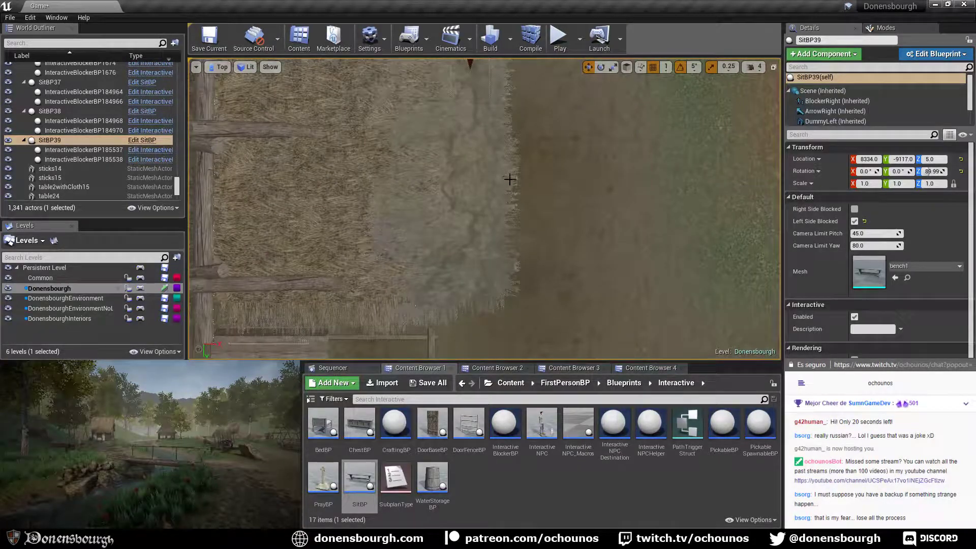
right_click_drag(510, 168, 494, 371)
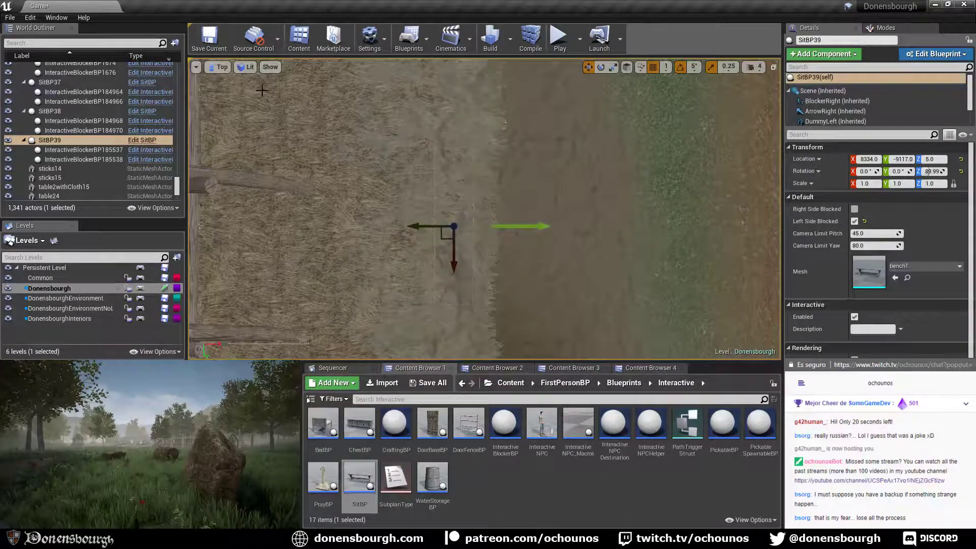
left_click(245, 67)
left_click(274, 111)
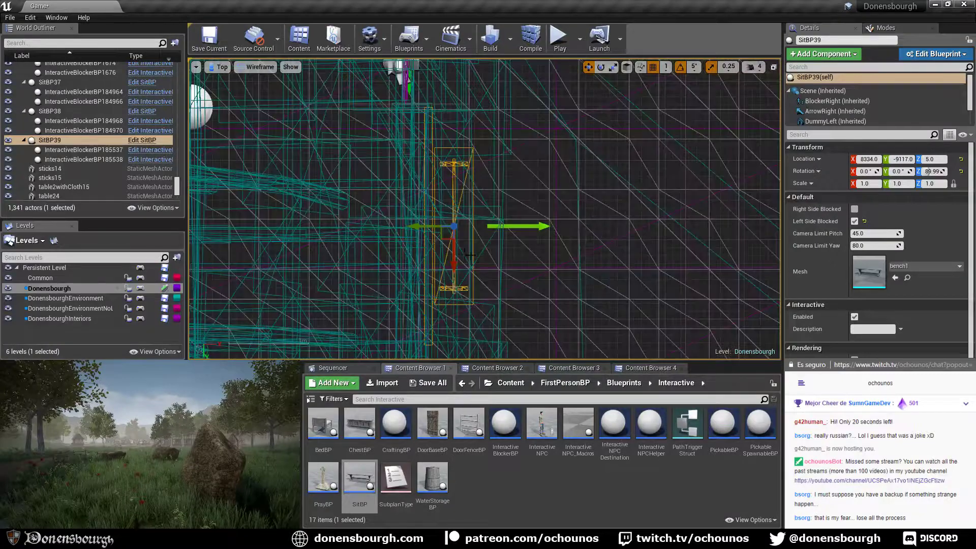
scroll(470, 255, "up", 5)
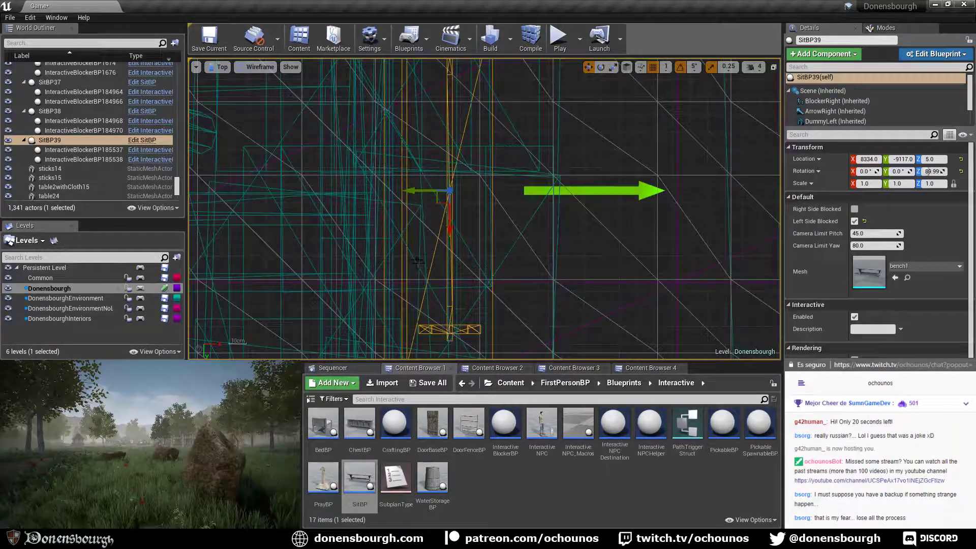
scroll(418, 260, "down", 4)
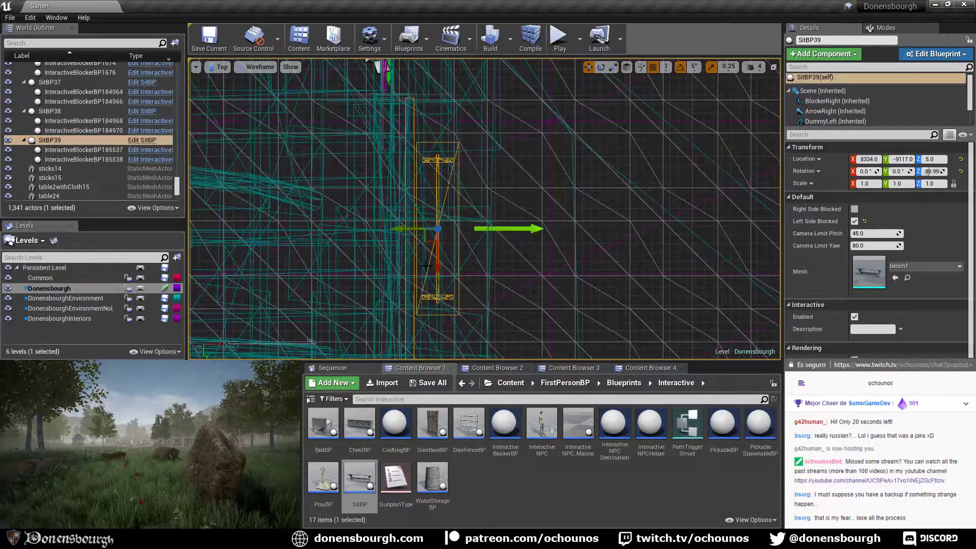
scroll(425, 265, "down", 1)
left_click(222, 66)
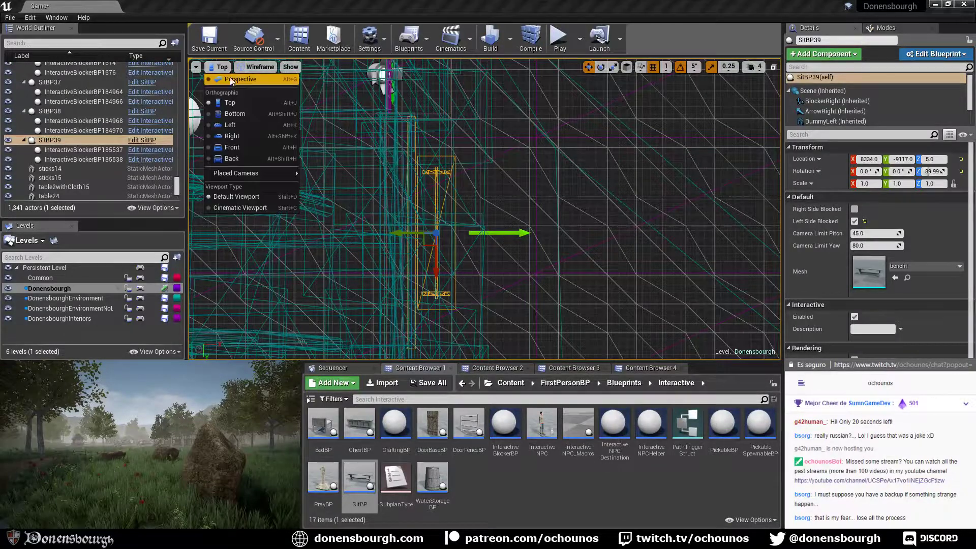
left_click(229, 84)
right_click_drag(484, 214, 426, 315)
key("Escape")
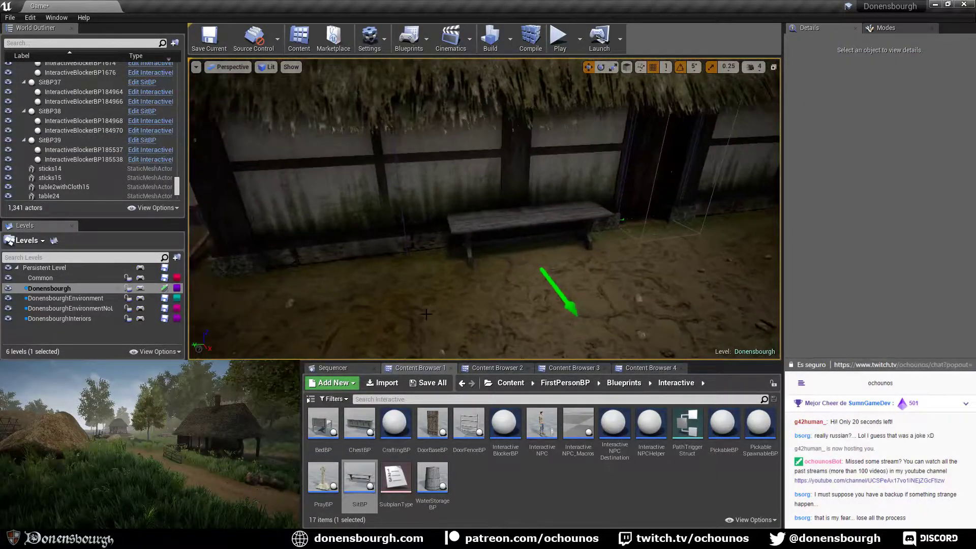
Add a WaterStorageBP barrel to the level and move it outside the fenced garden's riverside corner, at about X 9018, Y -8762.
right_click_drag(484, 210, 562, 222)
right_click_drag(526, 318, 447, 347)
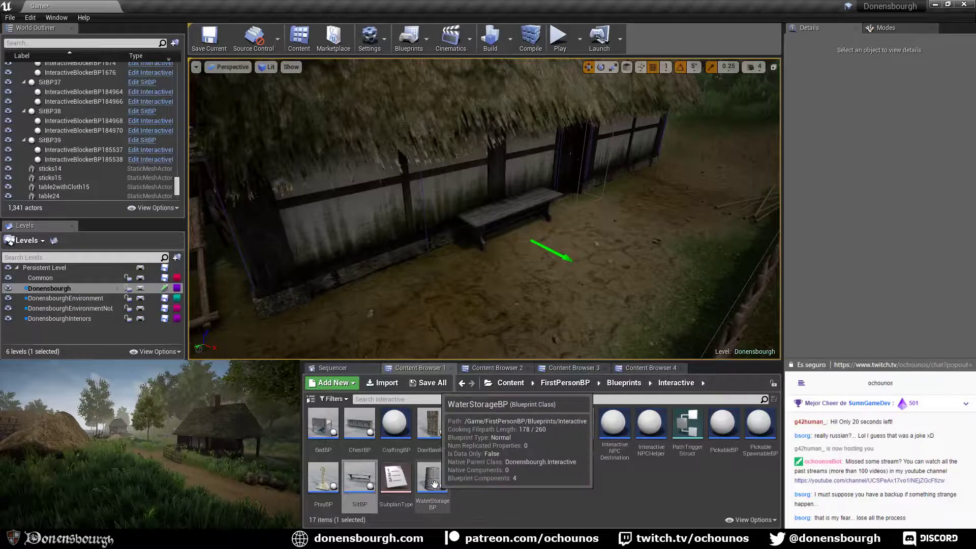
left_click_drag(435, 480, 450, 271)
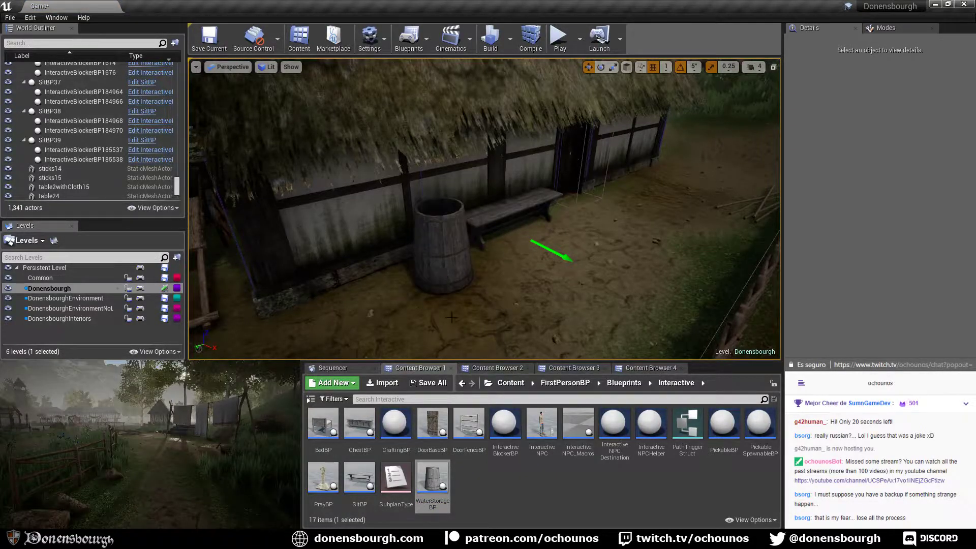
left_click_drag(451, 318, 451, 319)
right_click_drag(451, 319, 504, 290)
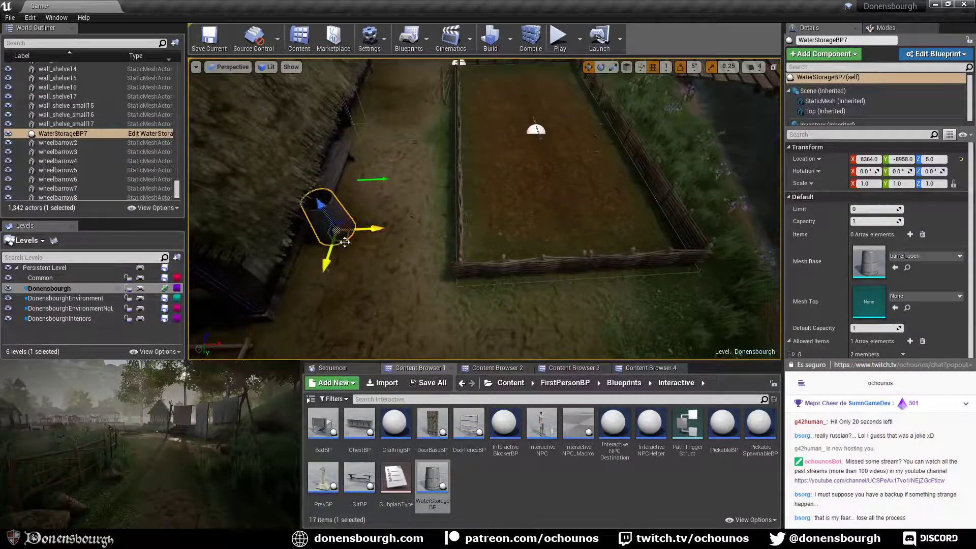
left_click_drag(345, 242, 602, 305)
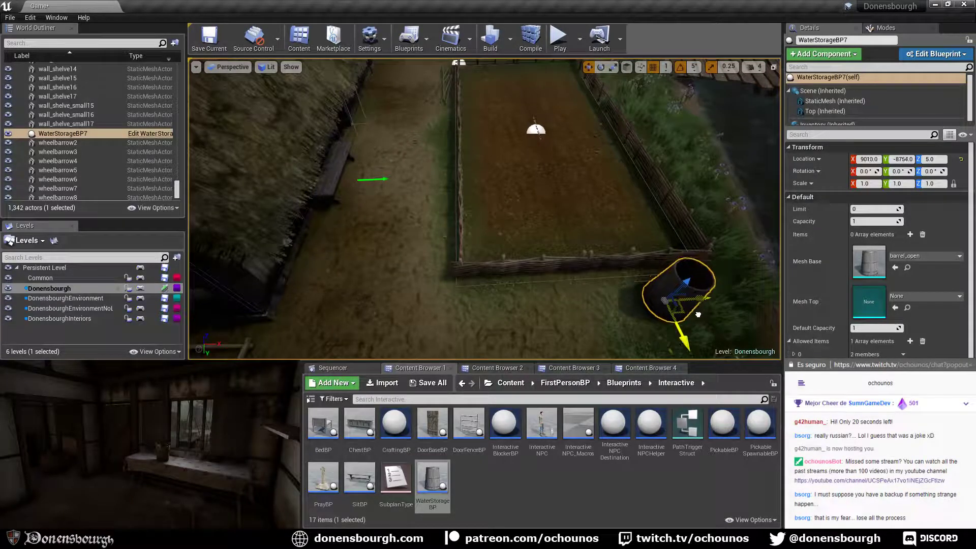
Place a ChestBP beside the garden fence near the barrel and shift it closer to the fence, to X 8762, Y -8787.
right_click_drag(453, 299, 509, 287)
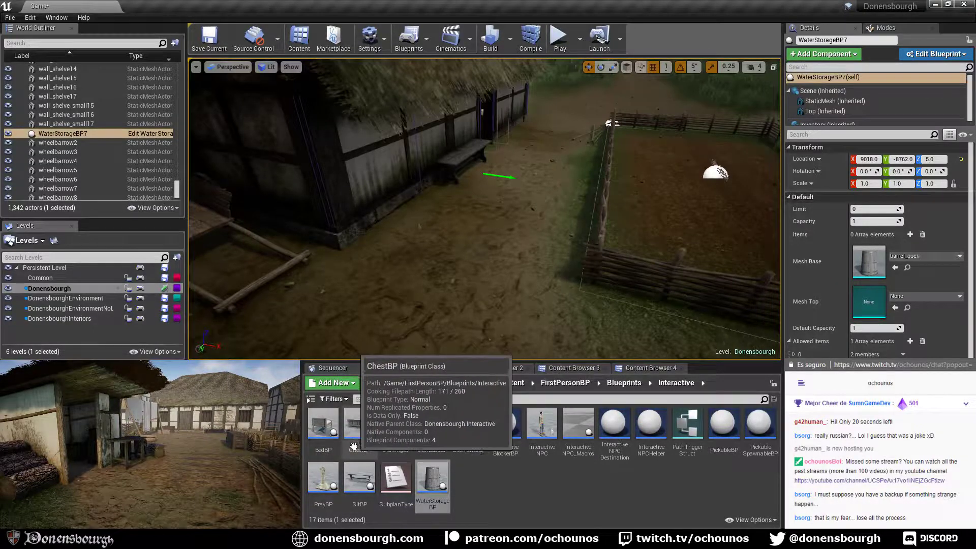
right_click_drag(483, 229, 483, 229)
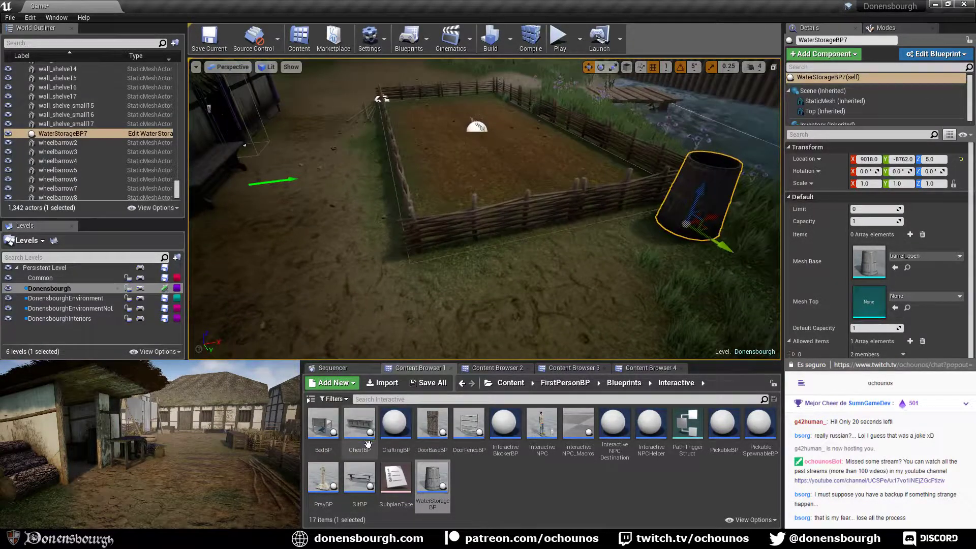
left_click_drag(359, 421, 521, 252)
right_click_drag(520, 253, 520, 252)
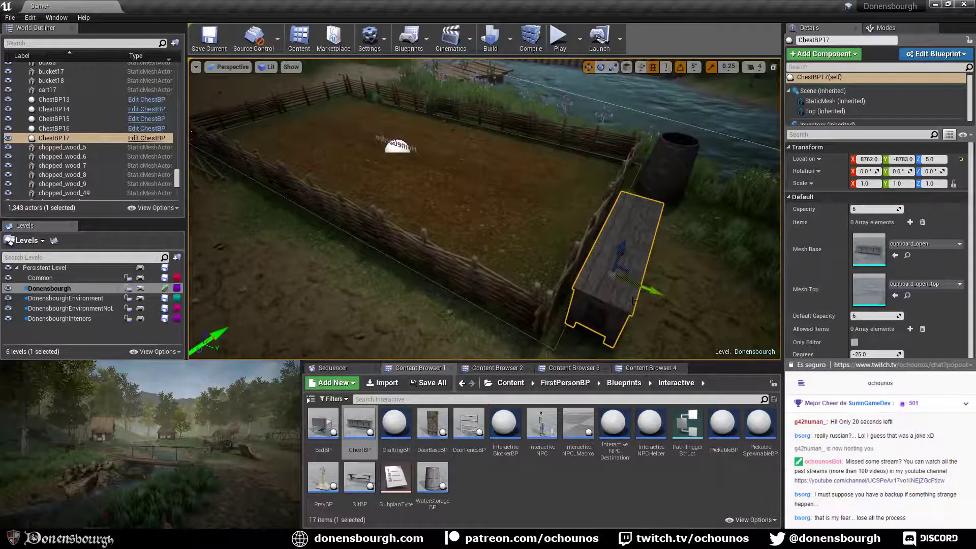
left_click_drag(634, 300, 584, 265)
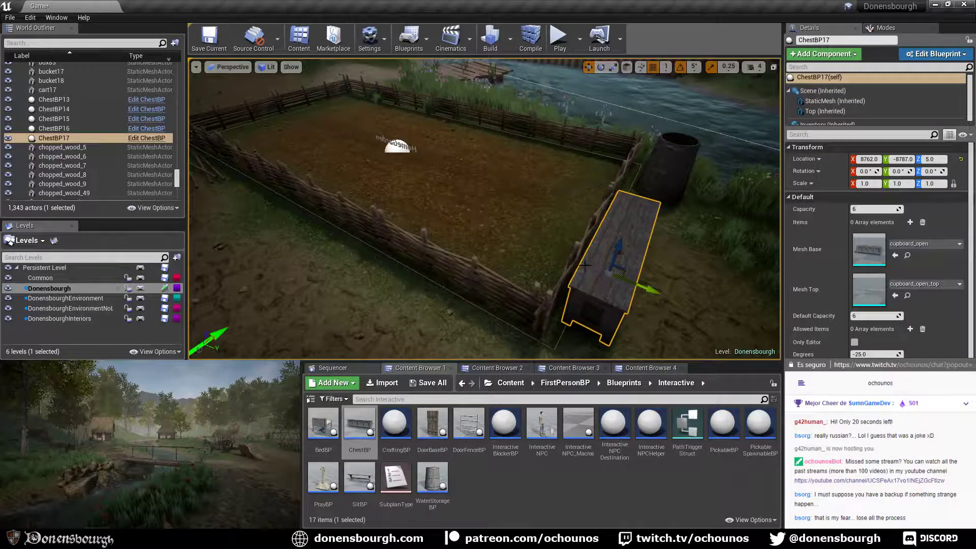
Move the water barrel closer to the chest and garden fence, to X 8938, Y -8794.
right_click_drag(508, 316, 508, 315)
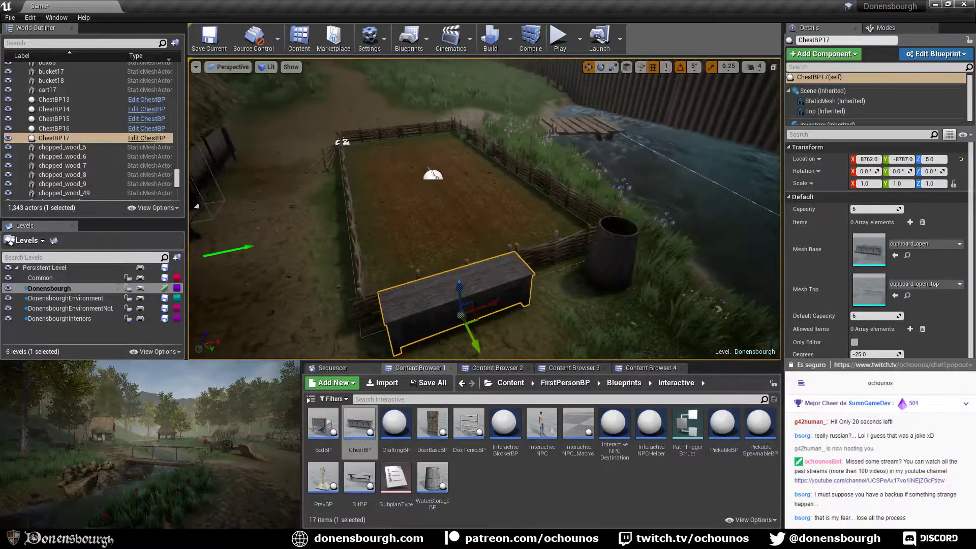
right_click_drag(493, 256, 493, 256)
right_click_drag(511, 320, 511, 321)
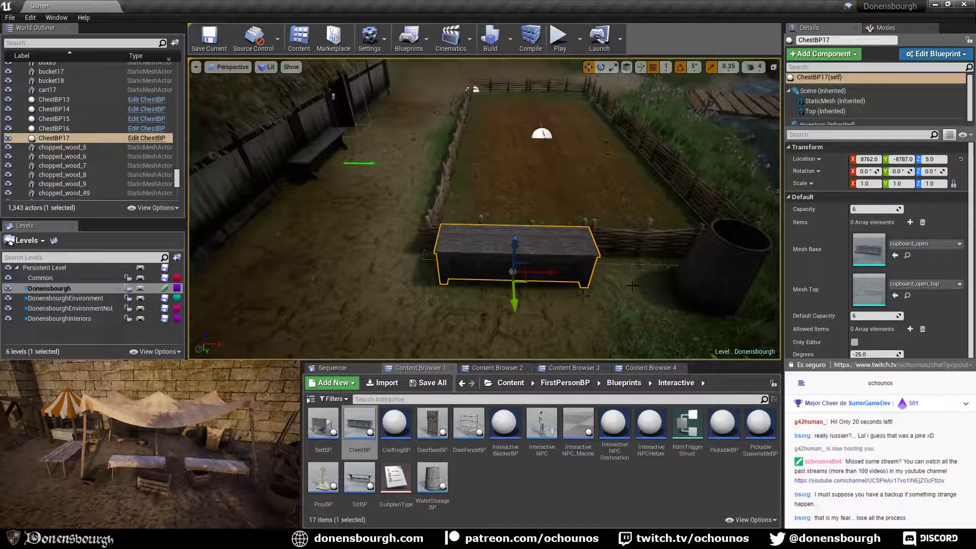
left_click(716, 296)
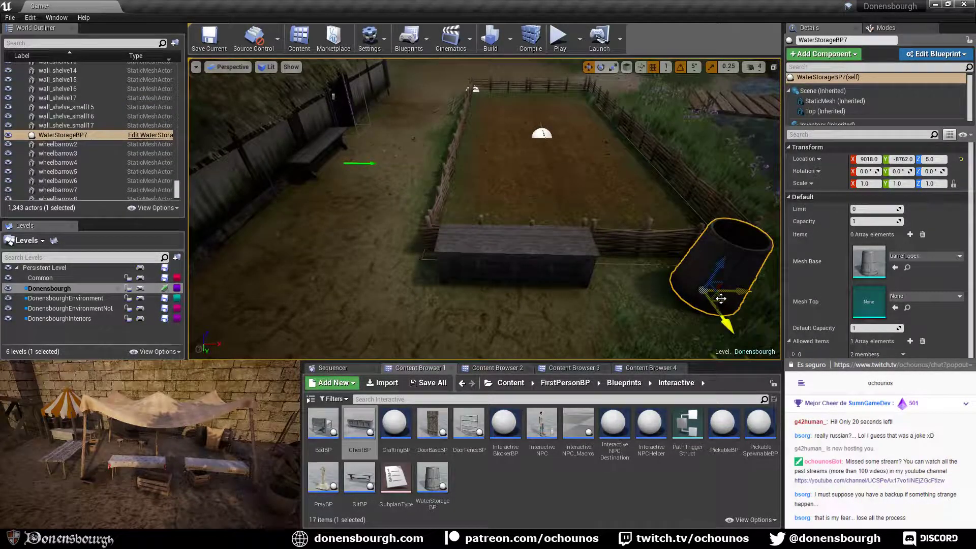
left_click_drag(721, 299, 637, 278)
Place a box2 mesh from the Props folder on the ground beside the bench at the house wall, at X 8376, Y -8969.
right_click_drag(514, 271, 509, 293)
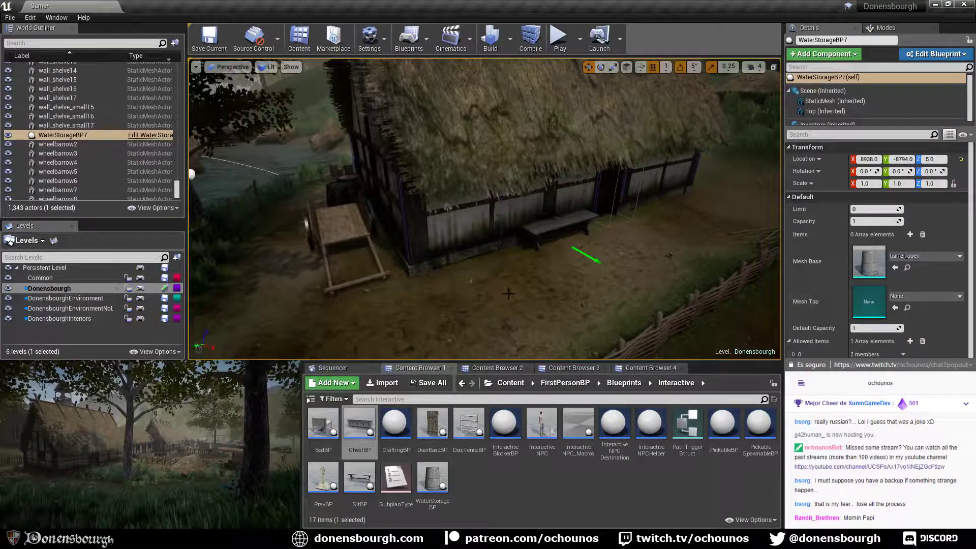
right_click_drag(508, 293, 511, 295)
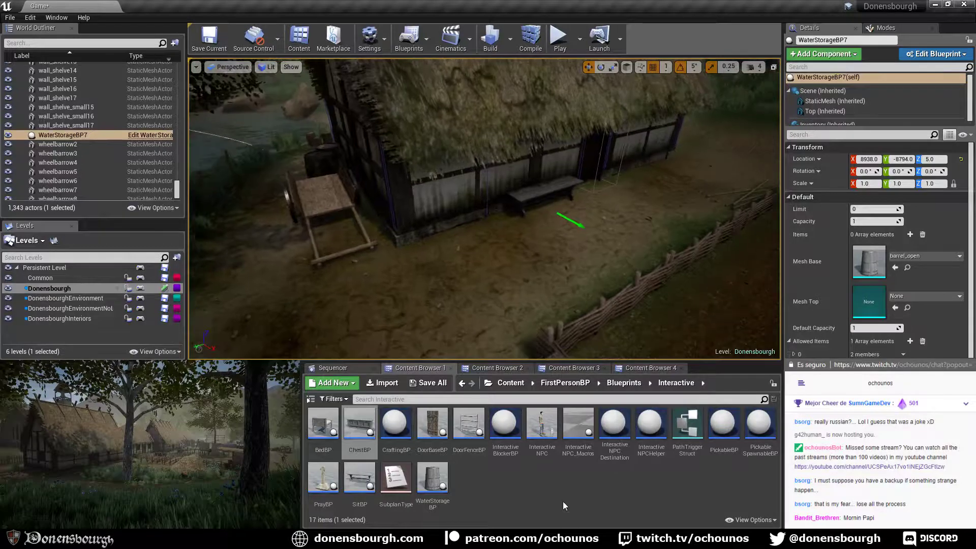
left_click(564, 368)
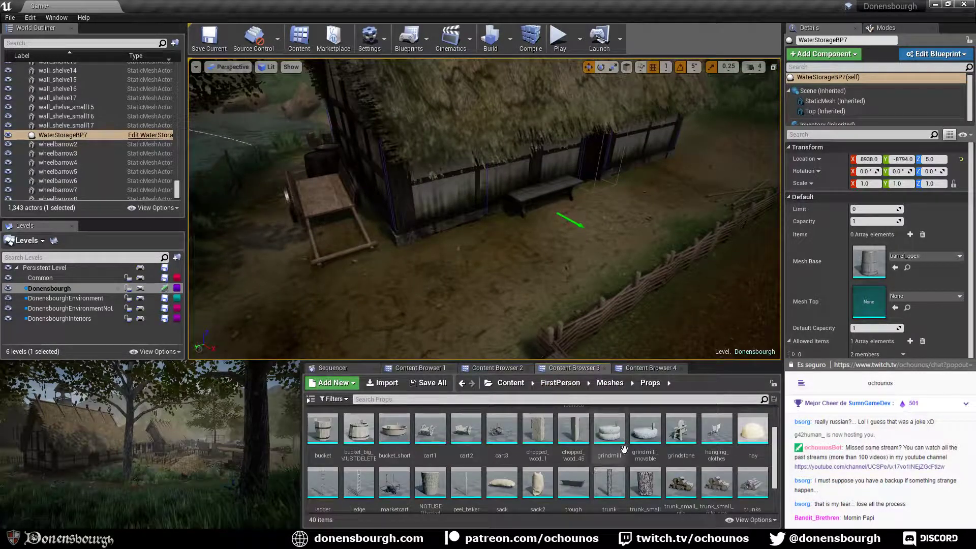
scroll(607, 447, "down", 2)
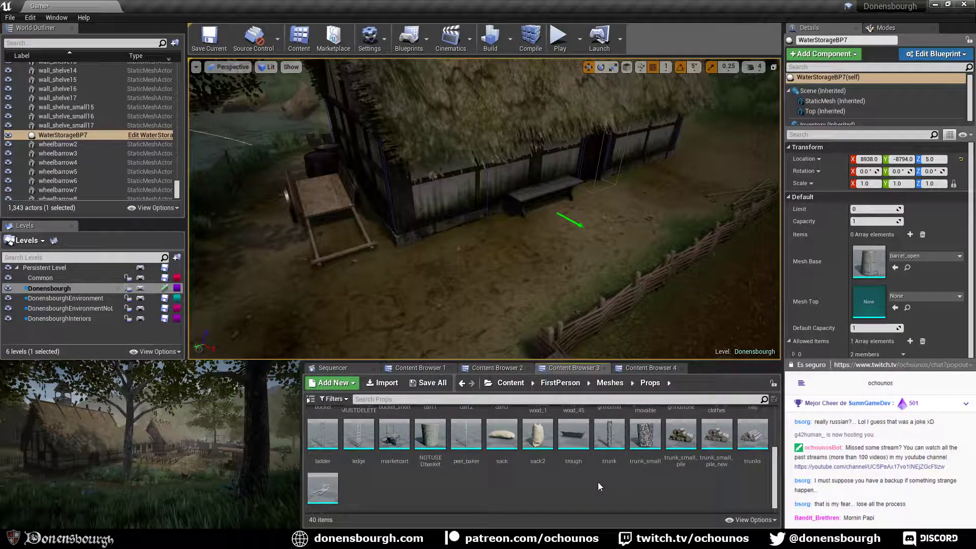
scroll(597, 483, "up", 4)
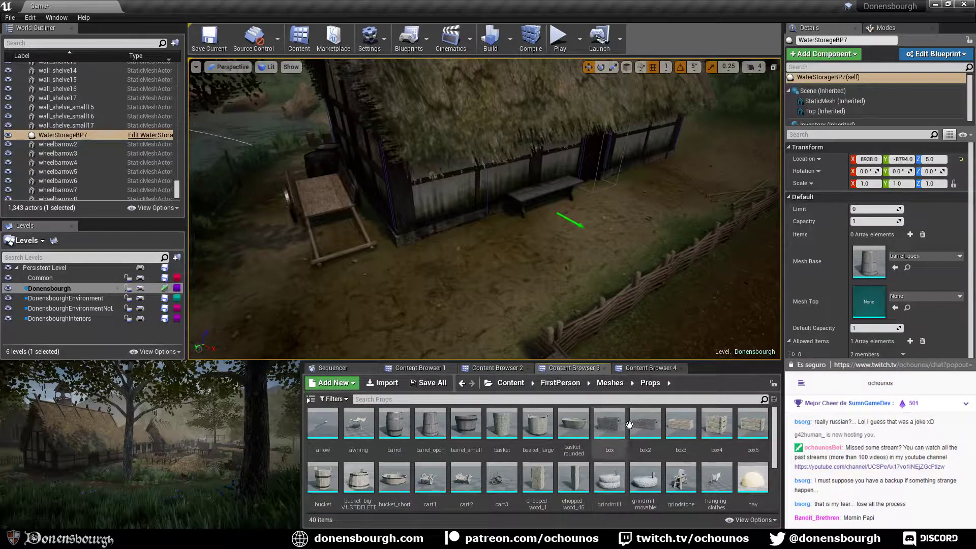
left_click_drag(645, 424, 509, 239)
scroll(528, 285, "up", 5)
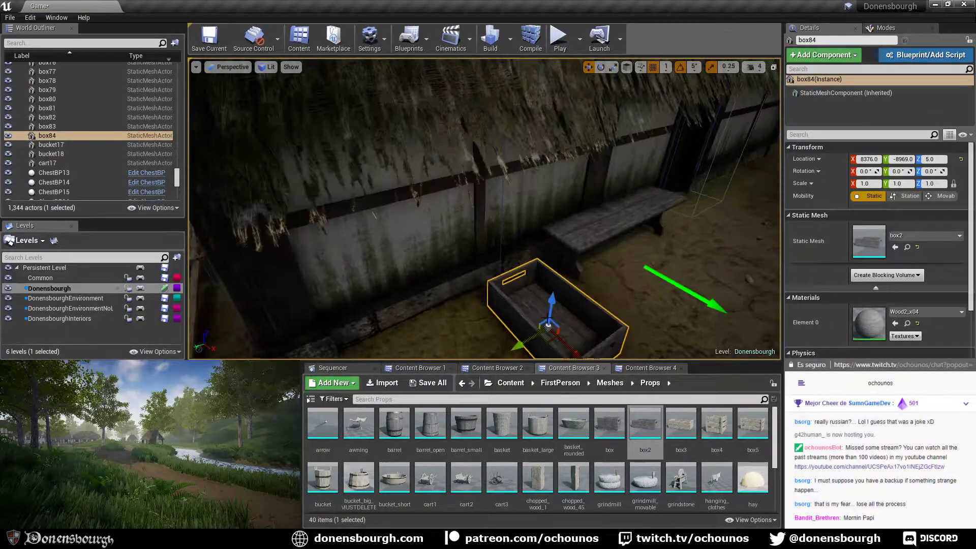
scroll(591, 317, "down", 3)
Rotate the box beside the bench about 35 degrees around Z and scale it uniformly to 0.75.
key("e")
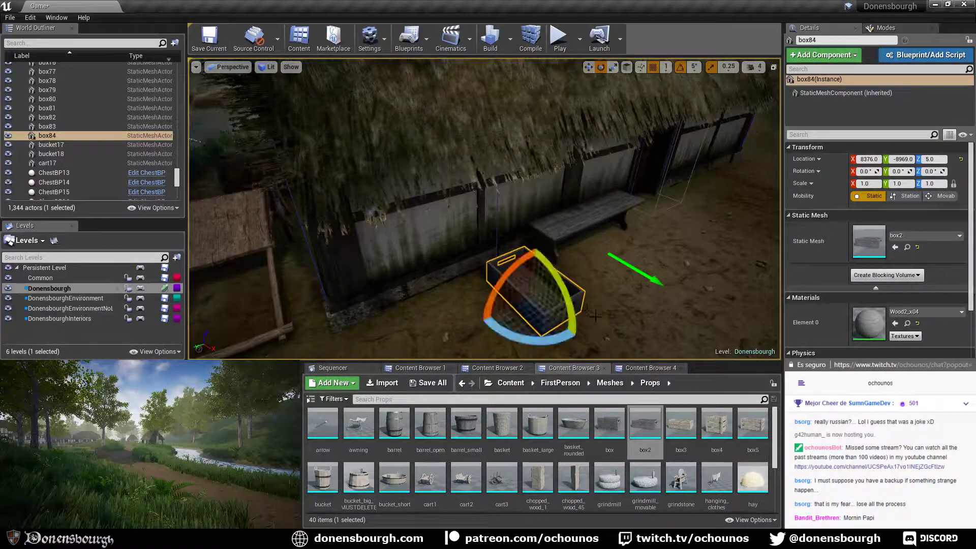
left_click_drag(574, 329, 579, 339)
left_click(871, 185)
type("0")
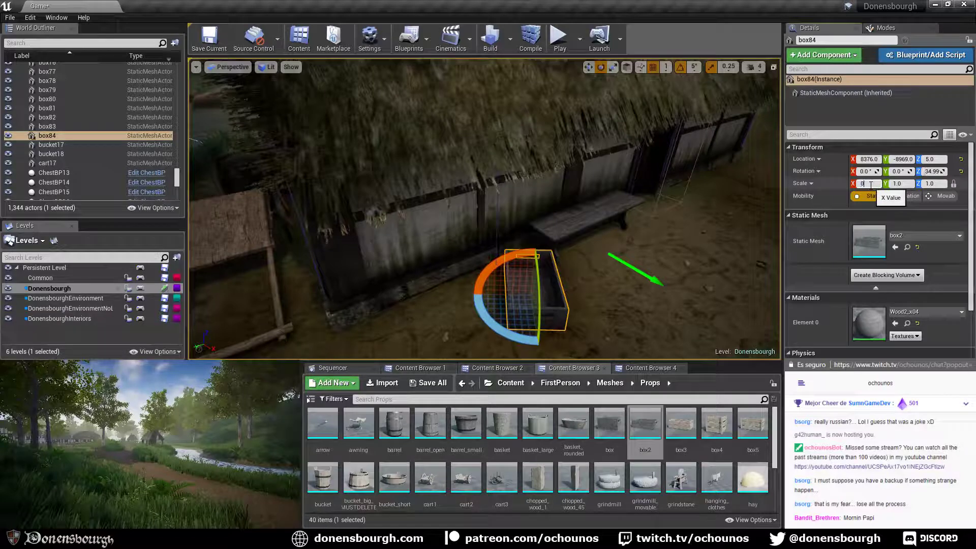
type(".75")
key("Return")
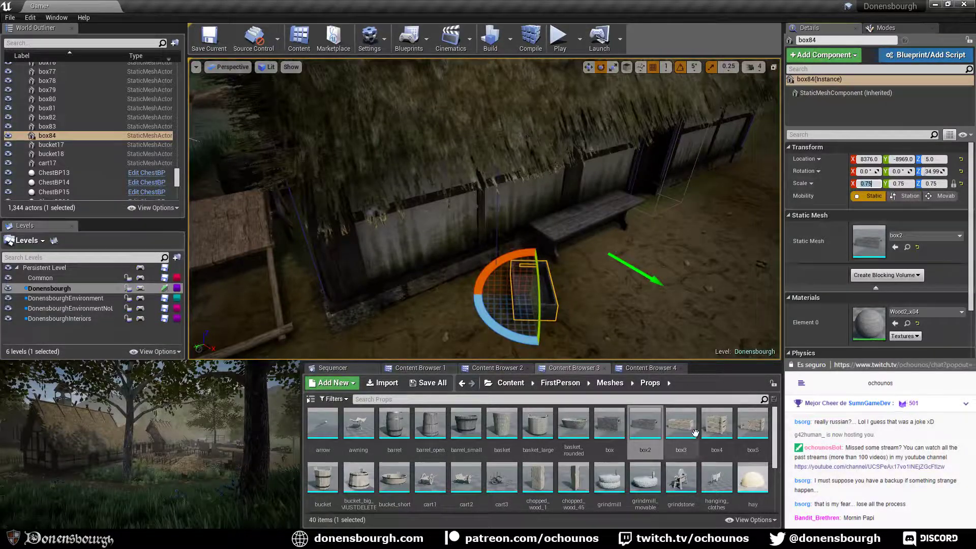
Add a box3 mesh next to the small box, rotate it about 90 degrees around Z, and move it to X 8351, Y -8867.
left_click_drag(694, 432, 471, 322)
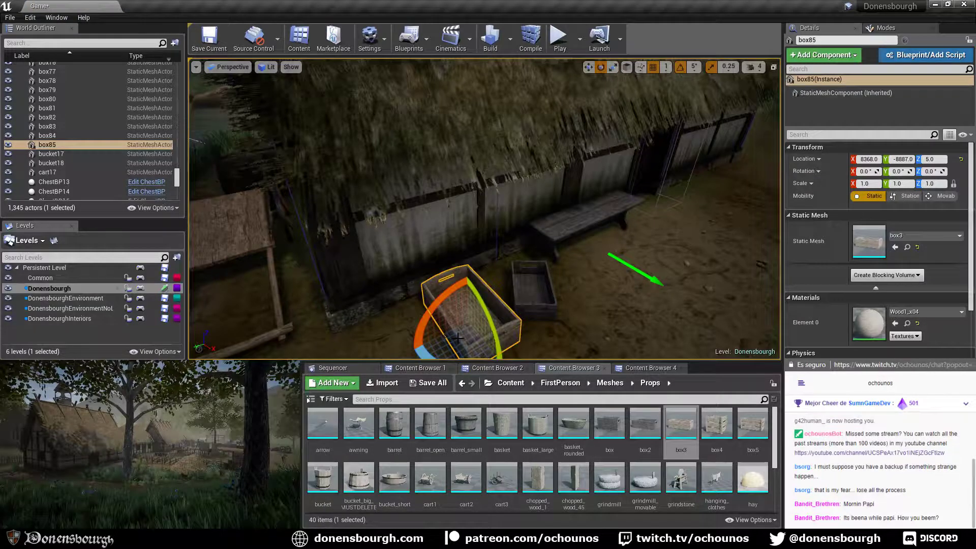
scroll(457, 337, "down", 2)
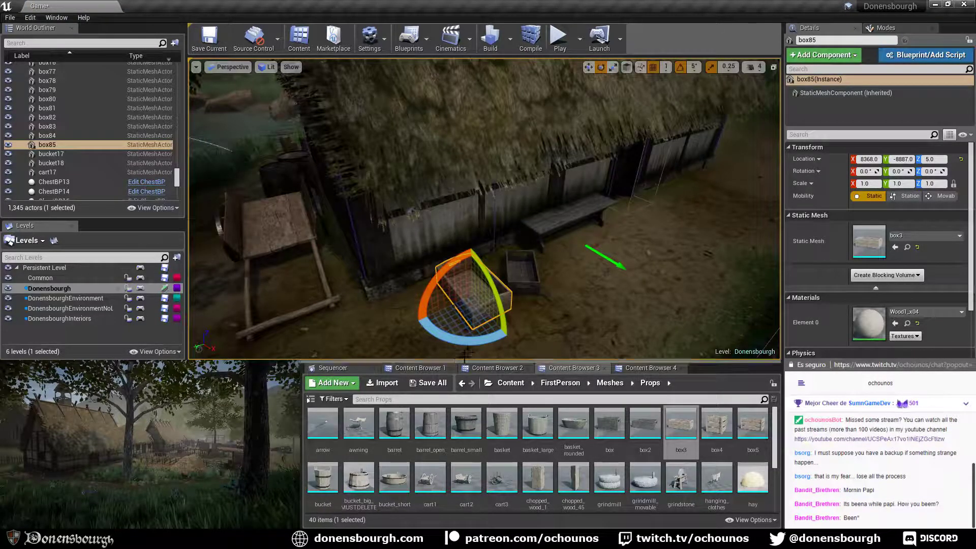
left_click_drag(474, 344, 396, 330)
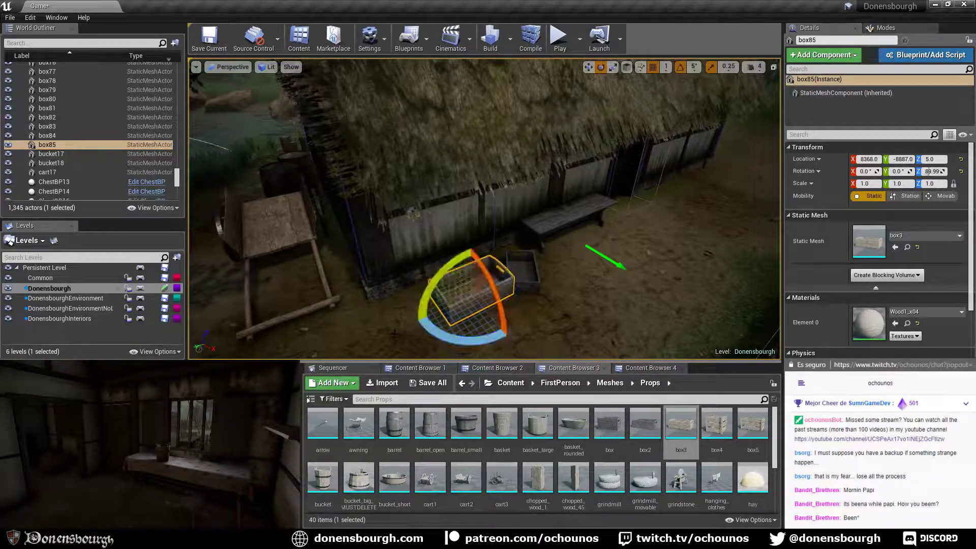
key("w")
left_click_drag(457, 293, 436, 295)
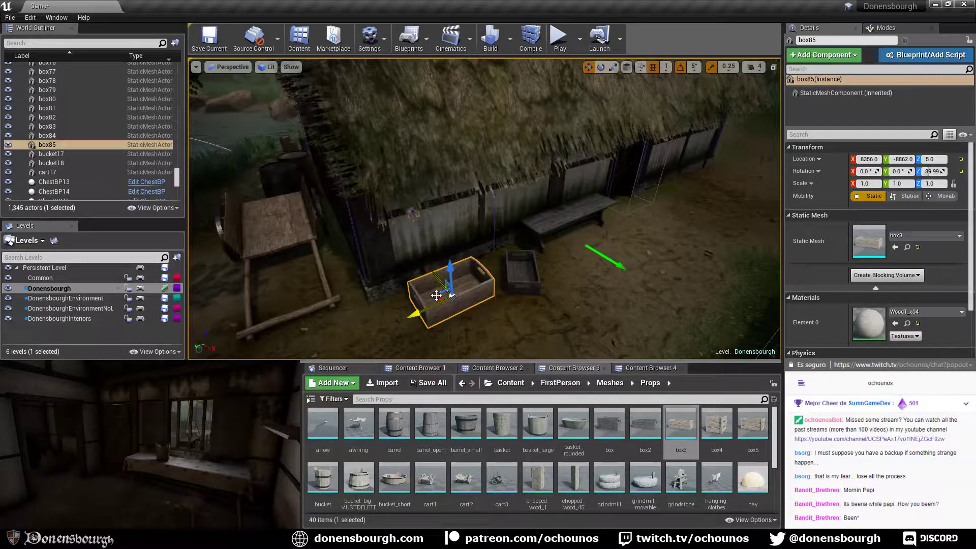
mouse_move(490, 310)
right_mouse_down()
mouse_move(508, 309)
mouse_move(491, 309)
right_mouse_up()
left_click_drag(503, 318, 484, 311)
Examine the placement of both boxes between the cart and the bench from several distances and angles, and deselect the larger box.
right_click_drag(538, 308, 557, 295)
scroll(547, 315, "down", 2)
scroll(559, 323, "down", 5)
scroll(559, 323, "up", 3)
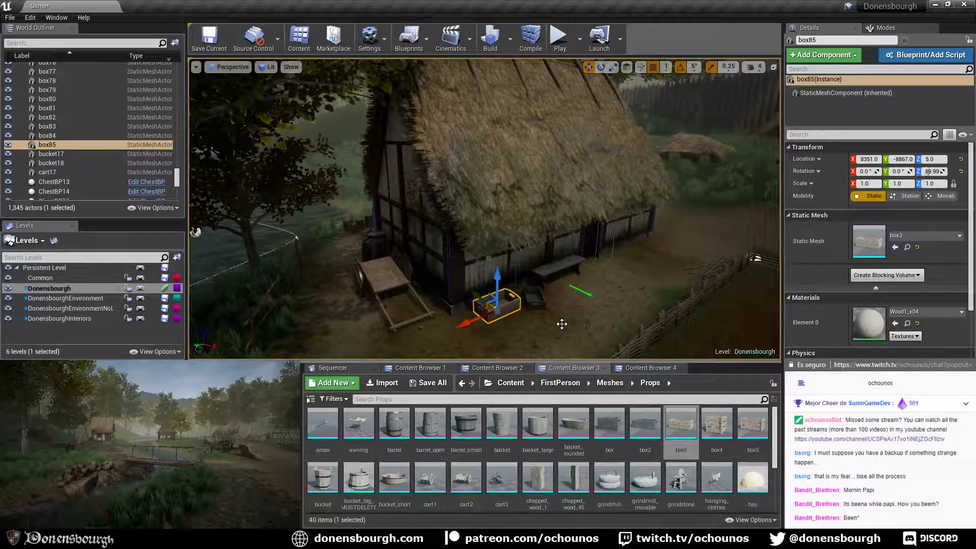
mouse_move(551, 338)
right_mouse_down()
mouse_move(576, 336)
mouse_move(546, 347)
right_mouse_up()
scroll(546, 336, "up", 3)
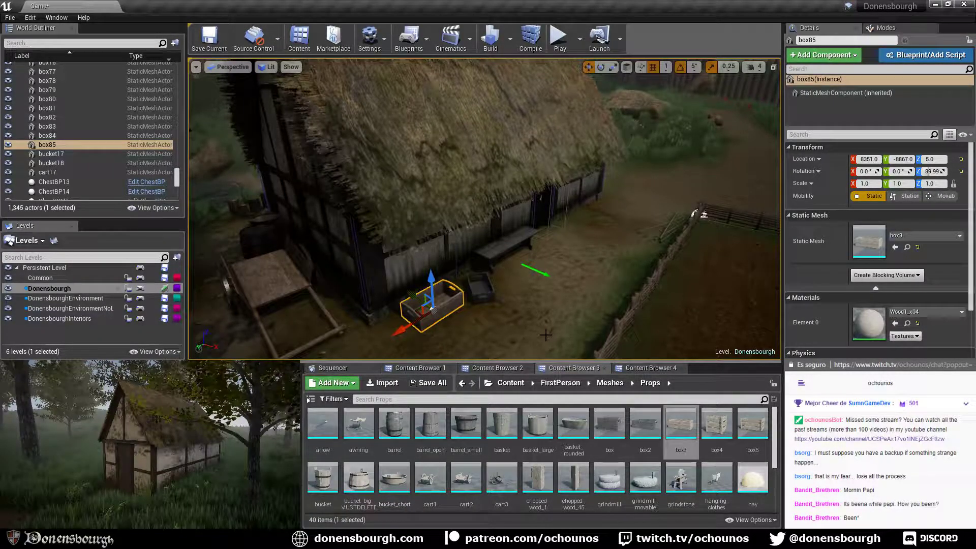
right_click_drag(545, 346, 547, 330)
middle_click_drag(547, 331, 546, 353)
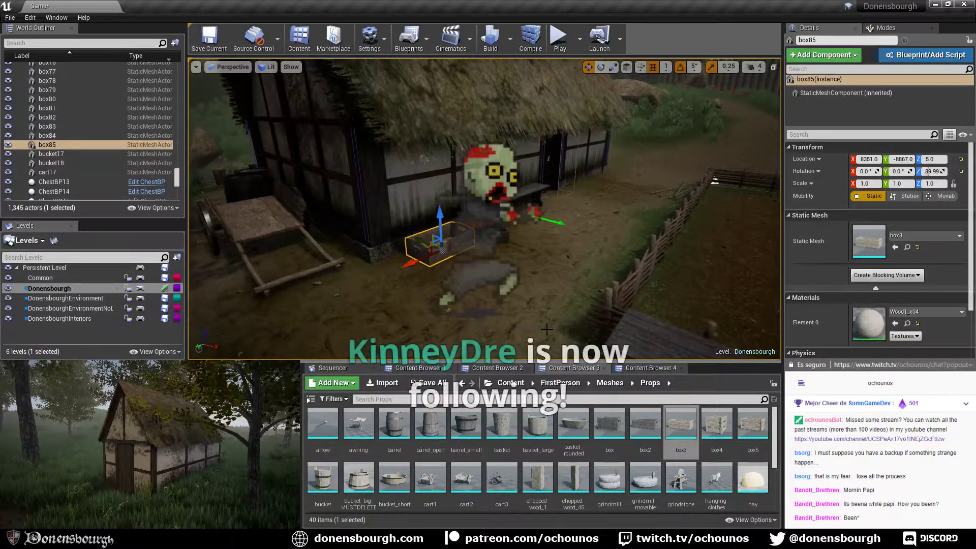
scroll(547, 321, "up", 2)
right_click_drag(547, 322, 535, 326)
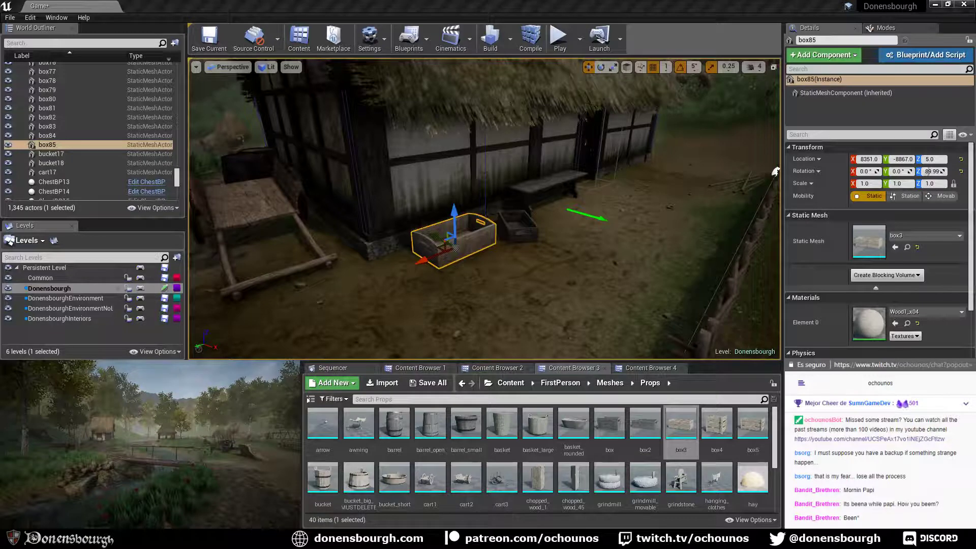
mouse_move(331, 277)
right_mouse_down()
mouse_move(367, 295)
mouse_move(314, 276)
right_mouse_up()
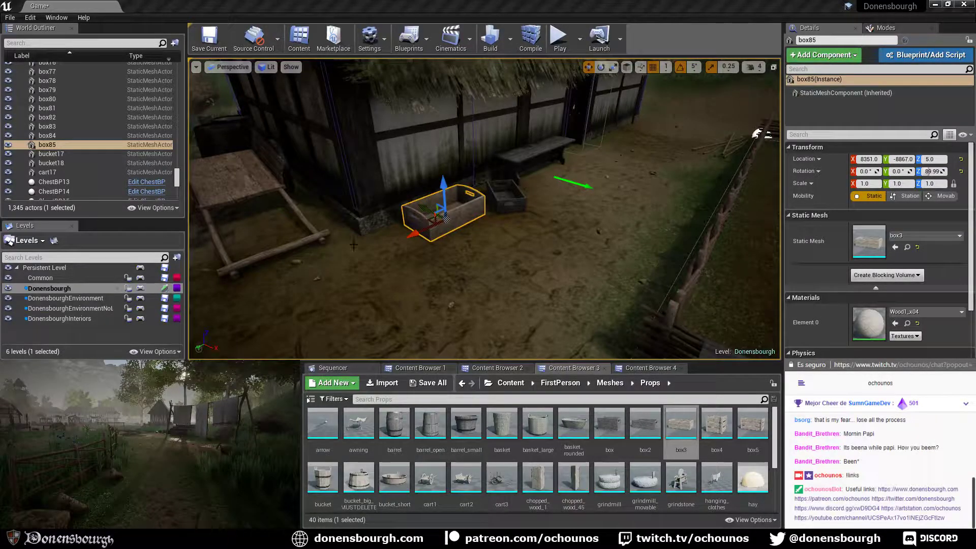
right_click_drag(391, 329, 381, 325)
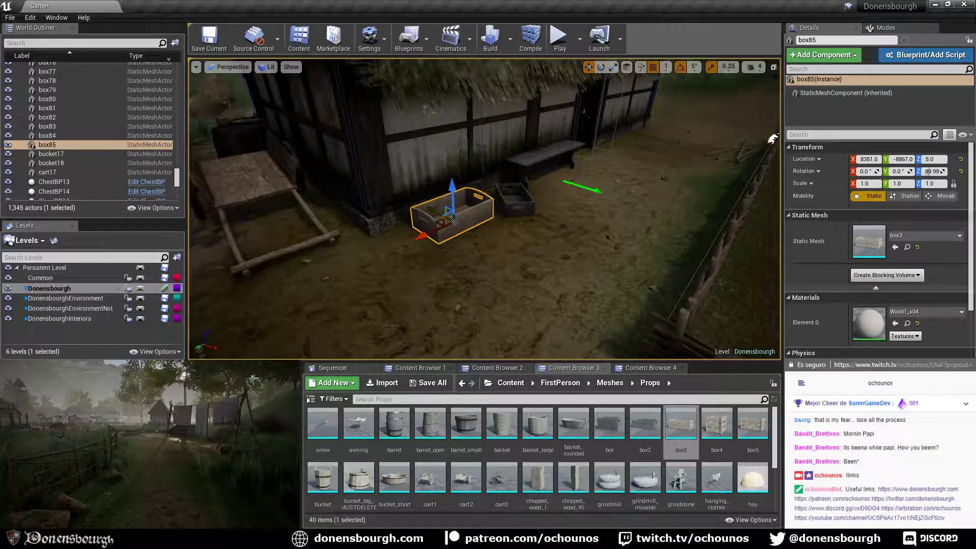
key("s")
right_click_drag(363, 288, 387, 282)
scroll(450, 276, "down", 3)
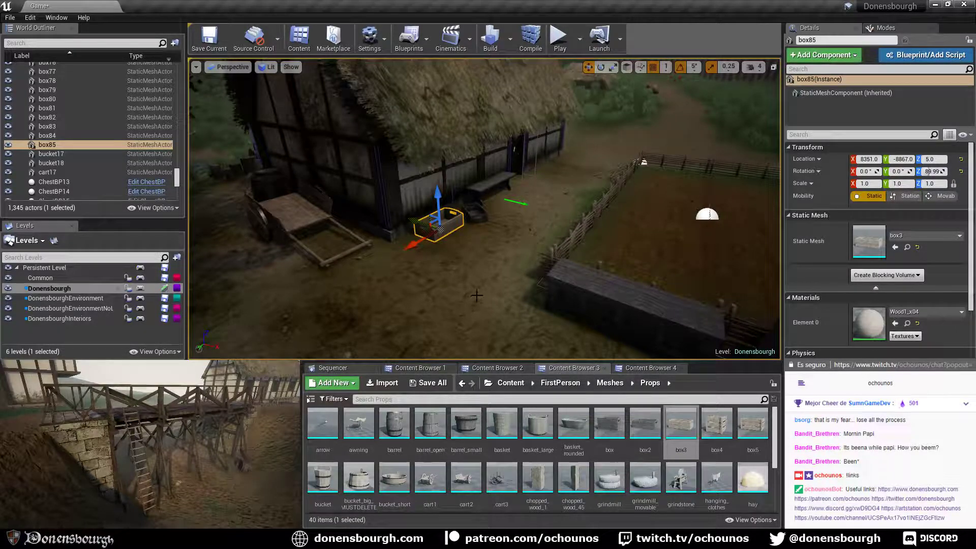
scroll(441, 295, "up", 3)
scroll(504, 276, "up", 3)
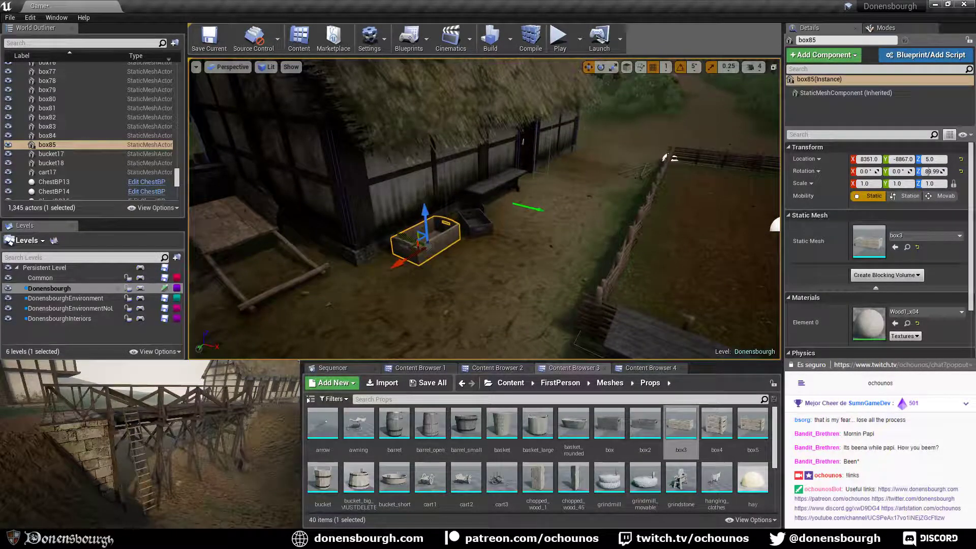
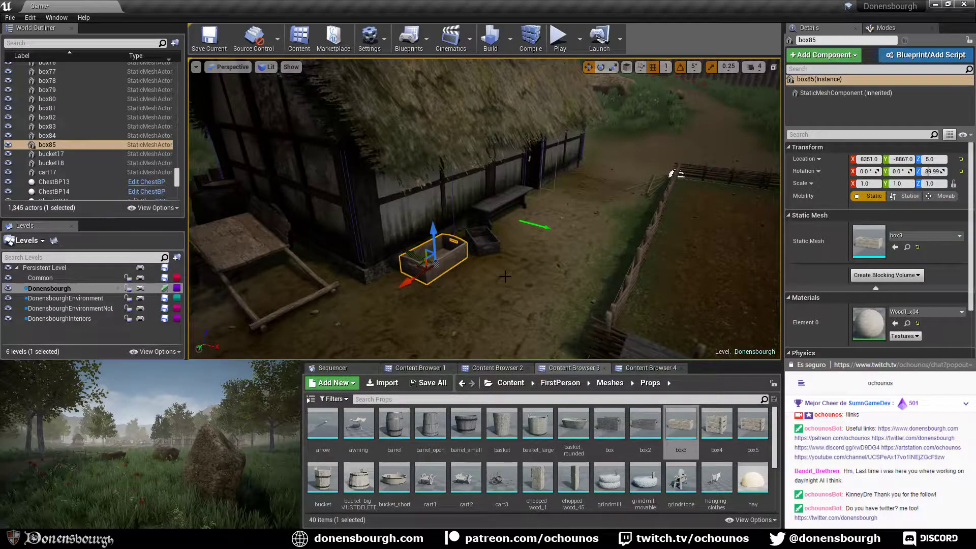
right_click_drag(396, 303, 401, 297)
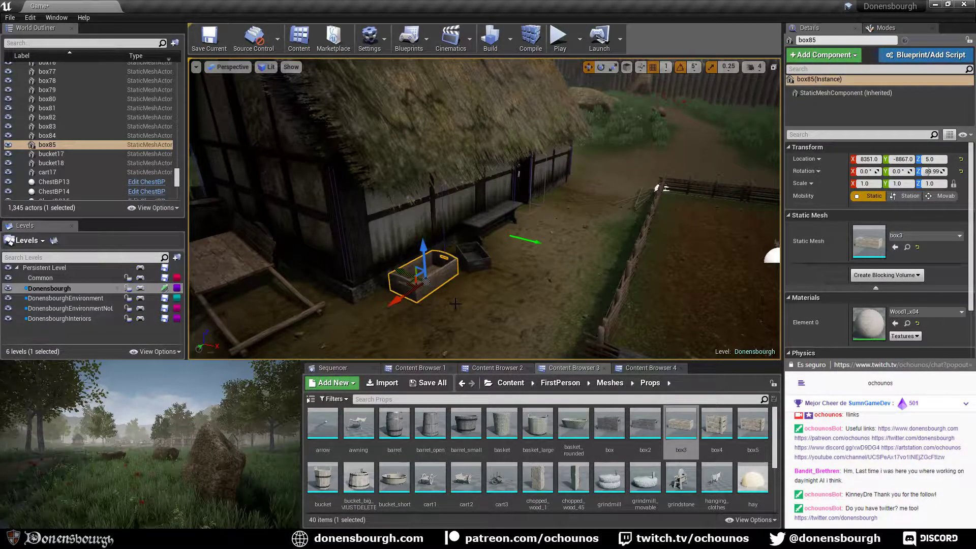
mouse_move(456, 305)
right_mouse_down()
mouse_move(447, 306)
mouse_move(461, 309)
right_mouse_up()
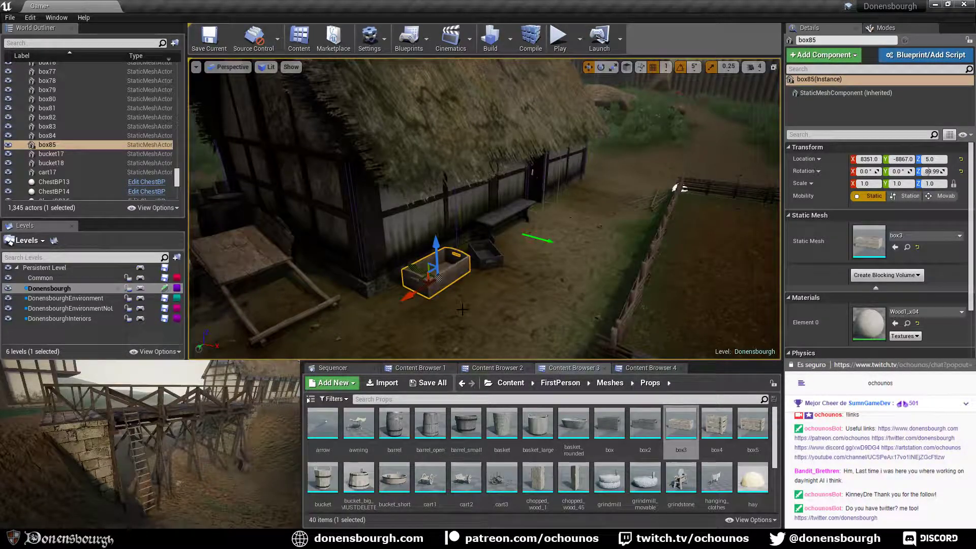
key("Escape")
mouse_move(463, 310)
right_mouse_down()
mouse_move(443, 321)
mouse_move(462, 313)
right_mouse_up()
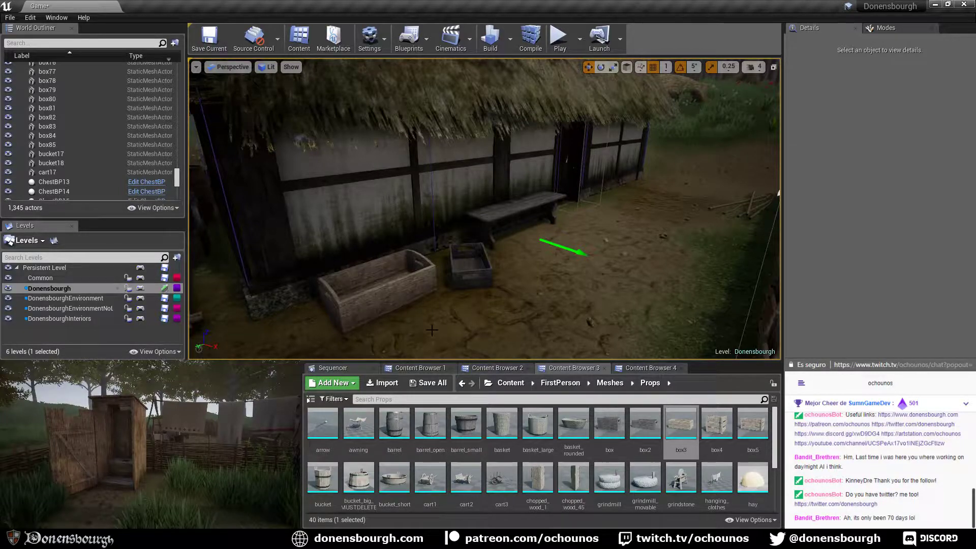
right_click_drag(425, 330, 425, 331)
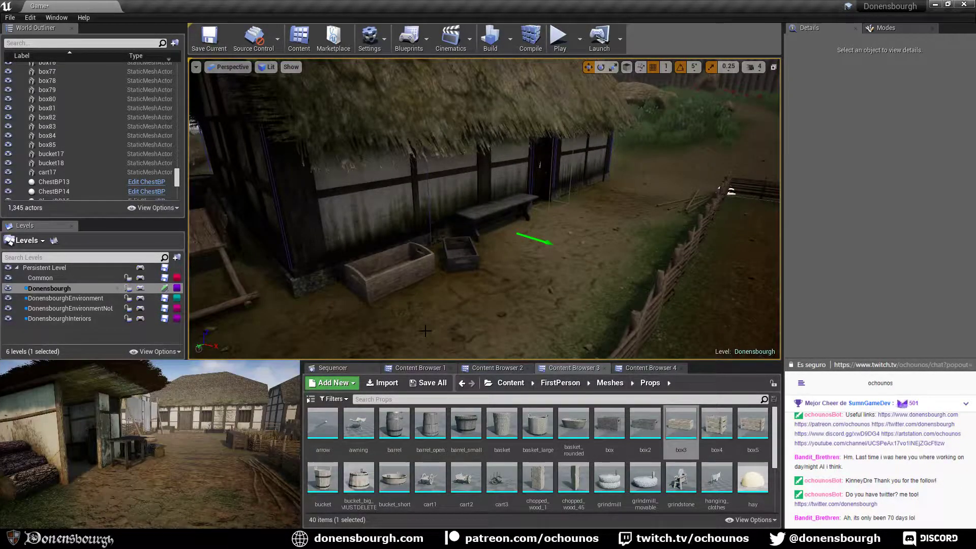
Try a hanging_clothes mesh from the Props folder on the dirt ground beside the log pile, and delete it.
right_click_drag(427, 329, 440, 307)
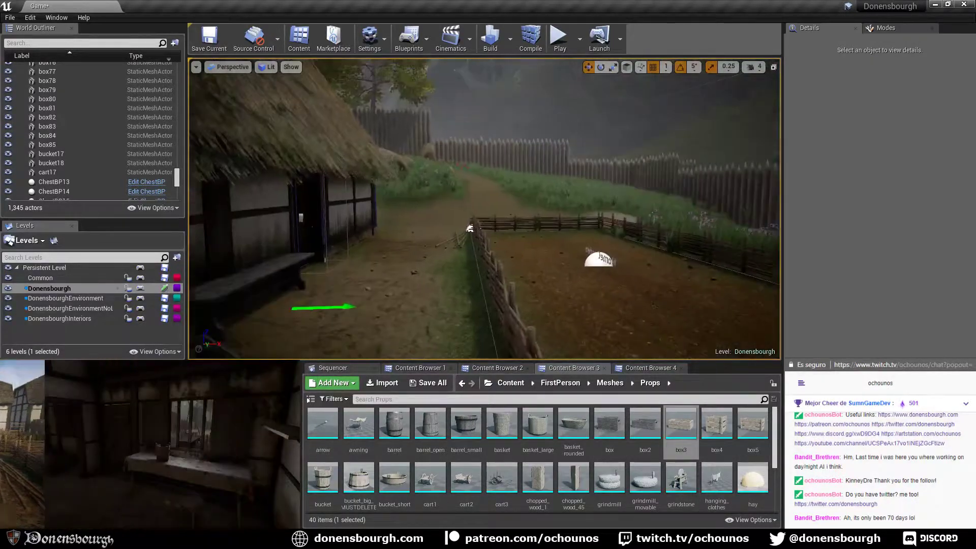
right_click_drag(440, 307, 567, 317)
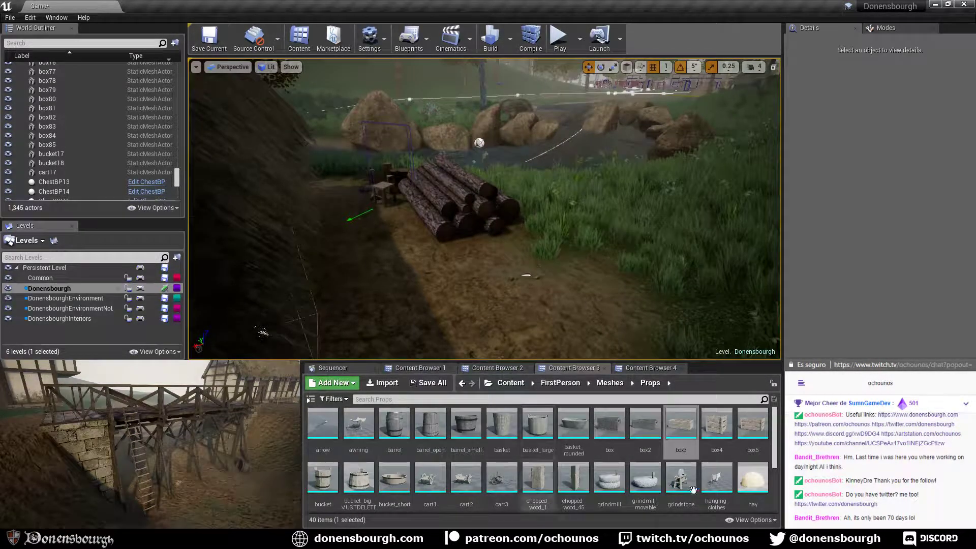
mouse_move(721, 480)
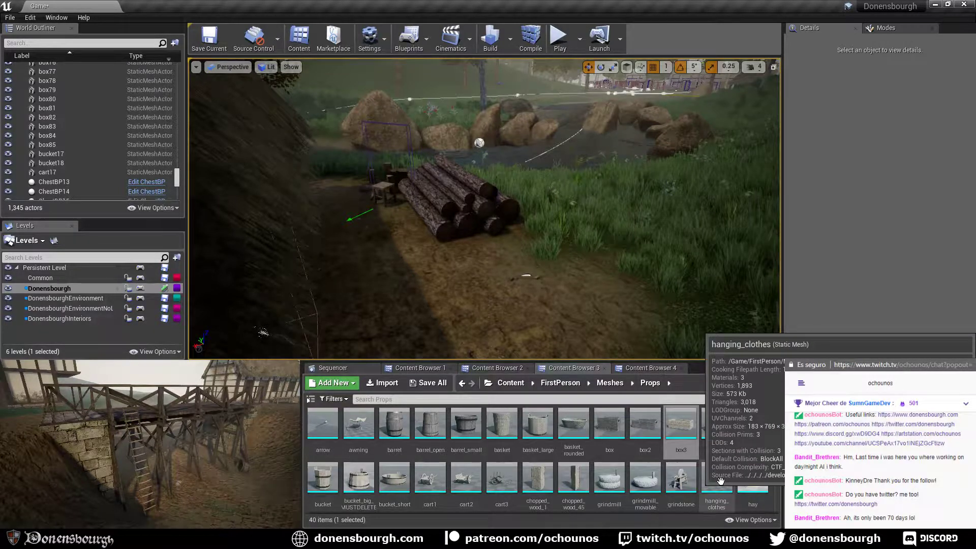
scroll(718, 473, "down", 1)
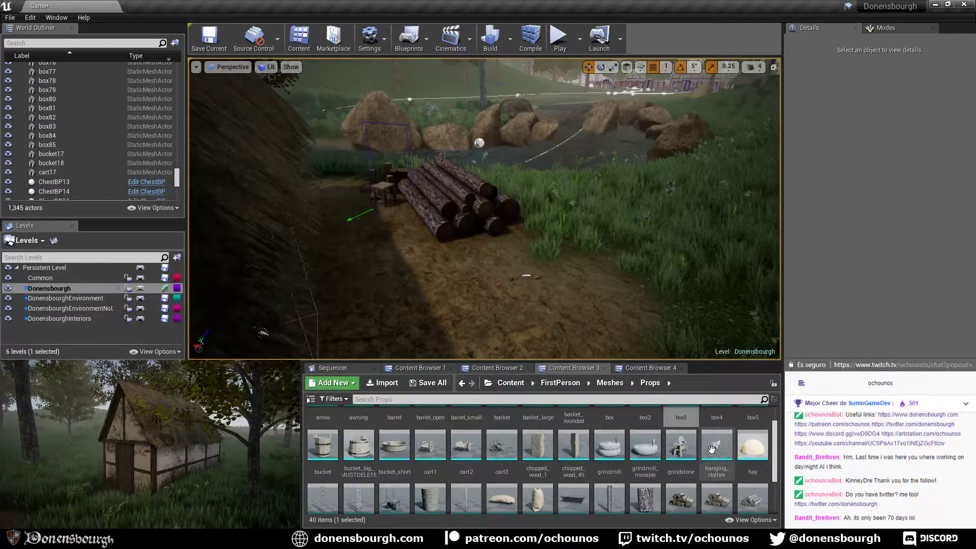
mouse_move(666, 422)
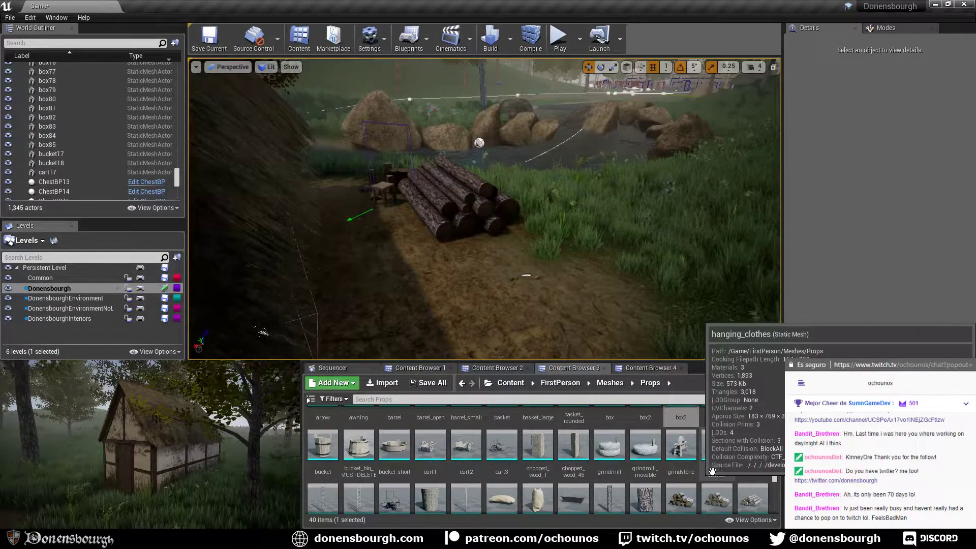
scroll(717, 473, "down", 1)
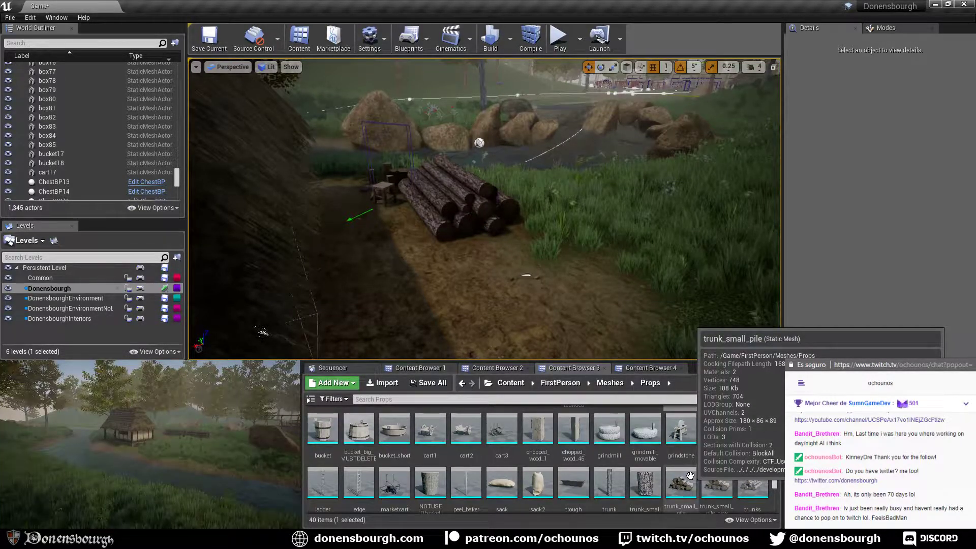
scroll(690, 475, "up", 2)
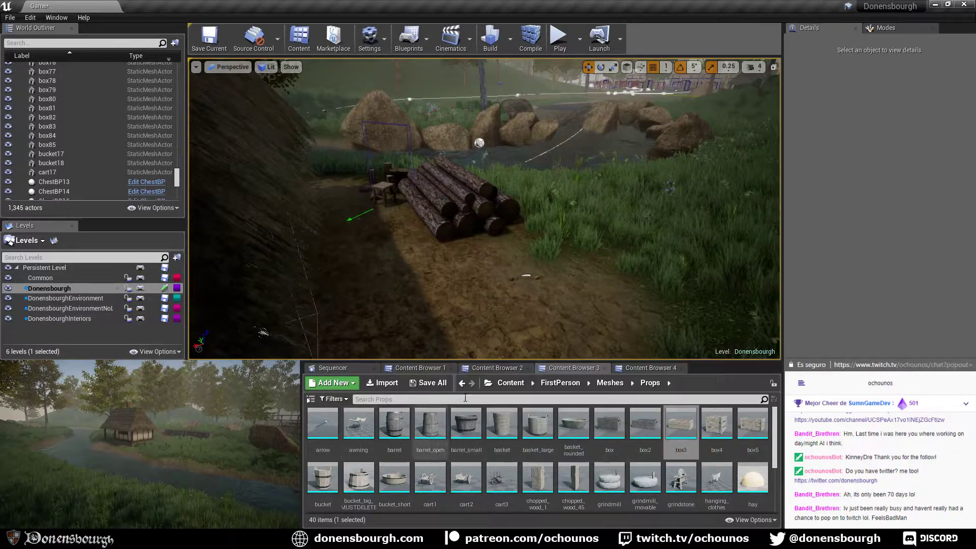
right_click_drag(432, 264, 447, 320)
left_click_drag(716, 478, 543, 283)
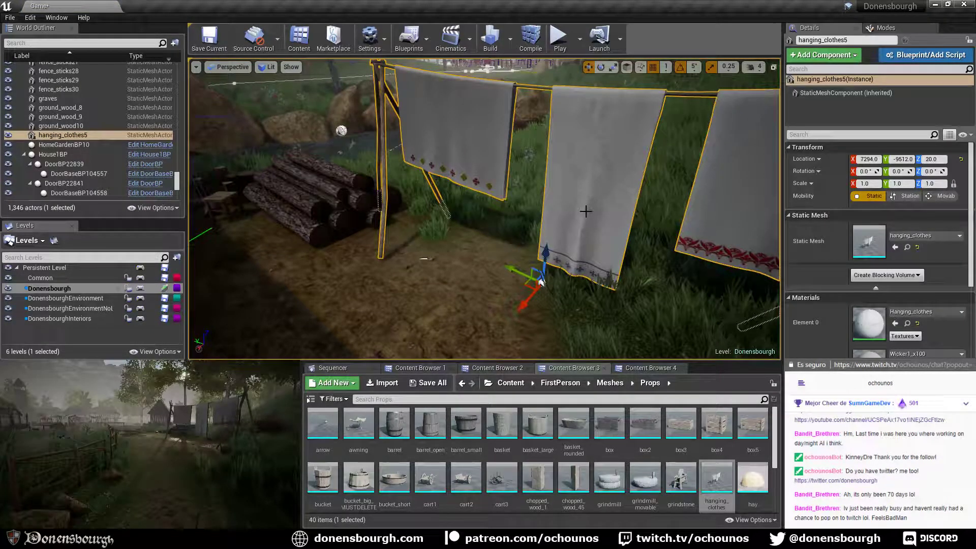
key("Delete")
Examine the surroundings of the thatched house, the fenced garden and the hillside path from several angles.
right_click_drag(549, 227, 437, 215)
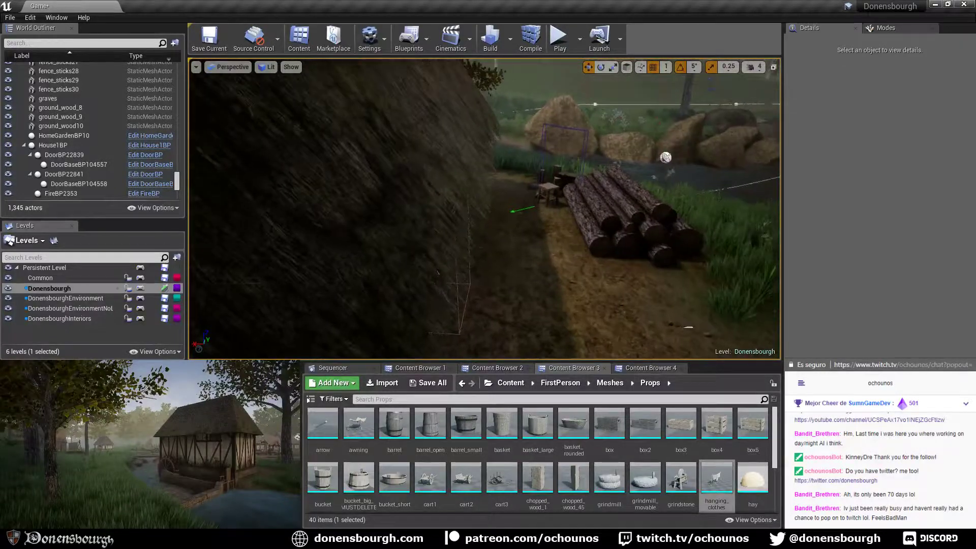
right_click_drag(437, 272, 539, 243)
right_click_drag(555, 280, 584, 265)
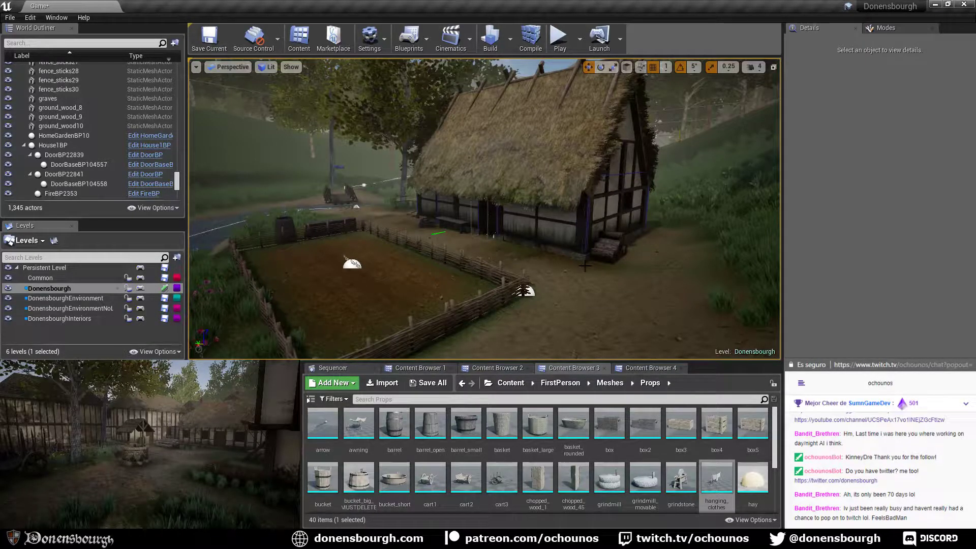
right_click_drag(529, 206, 515, 263)
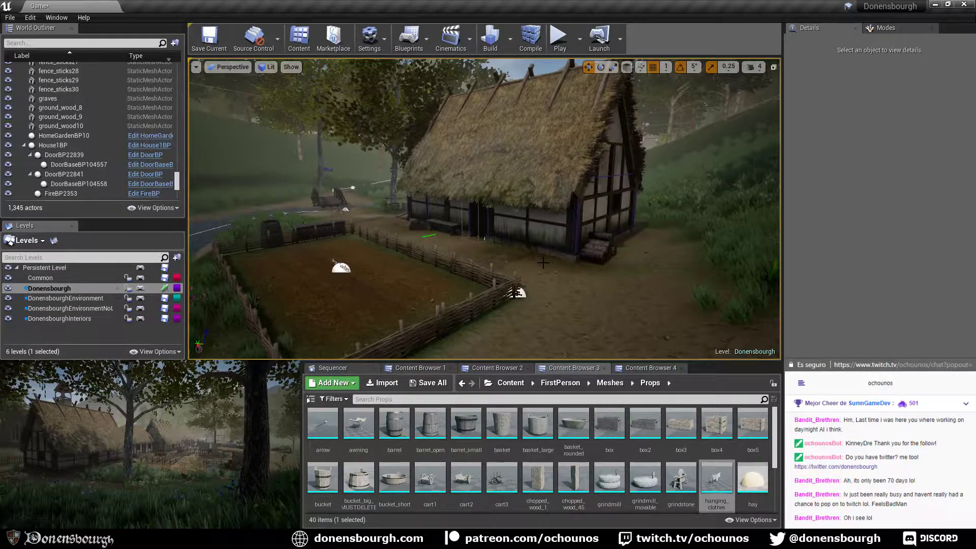
right_click_drag(555, 259, 653, 259)
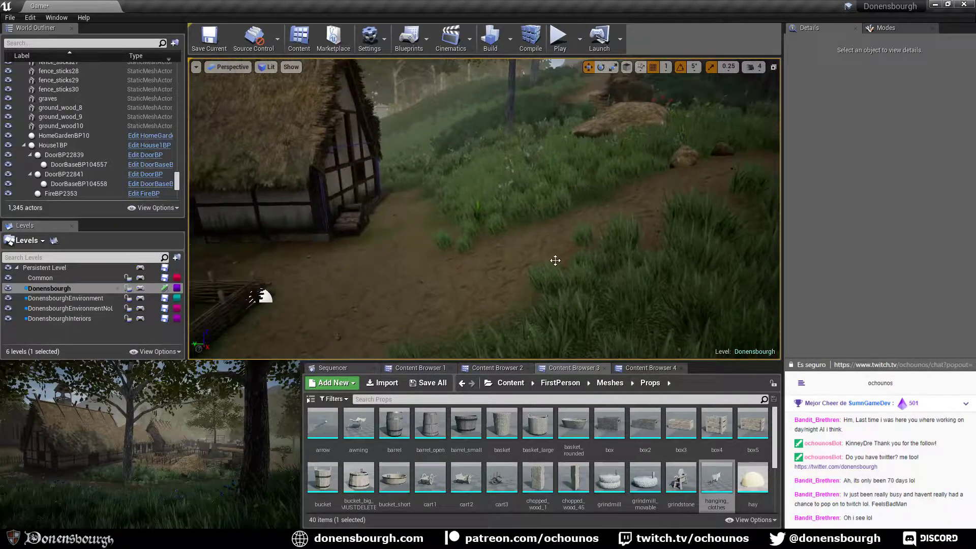
mouse_move(556, 259)
right_mouse_down()
mouse_move(609, 204)
mouse_move(557, 268)
right_mouse_up()
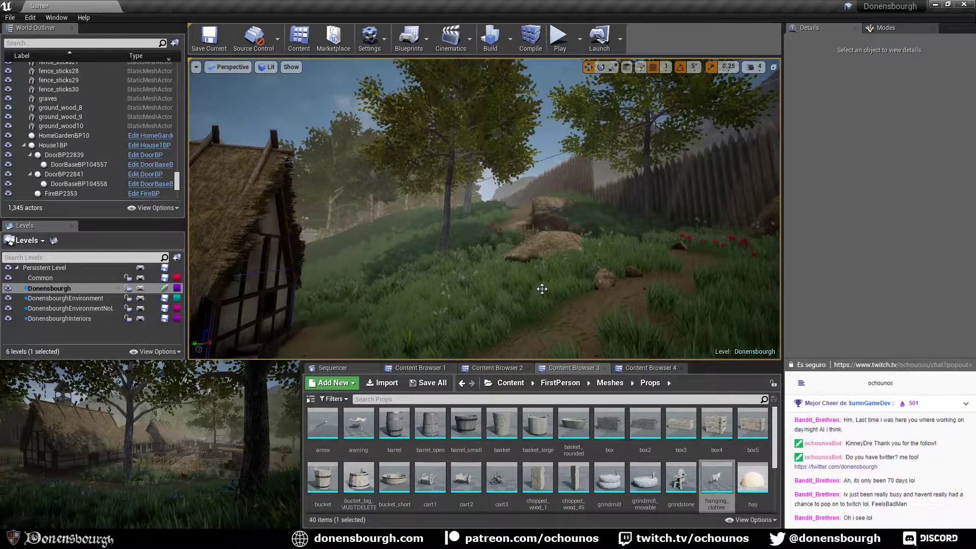
right_click_drag(435, 290, 463, 326)
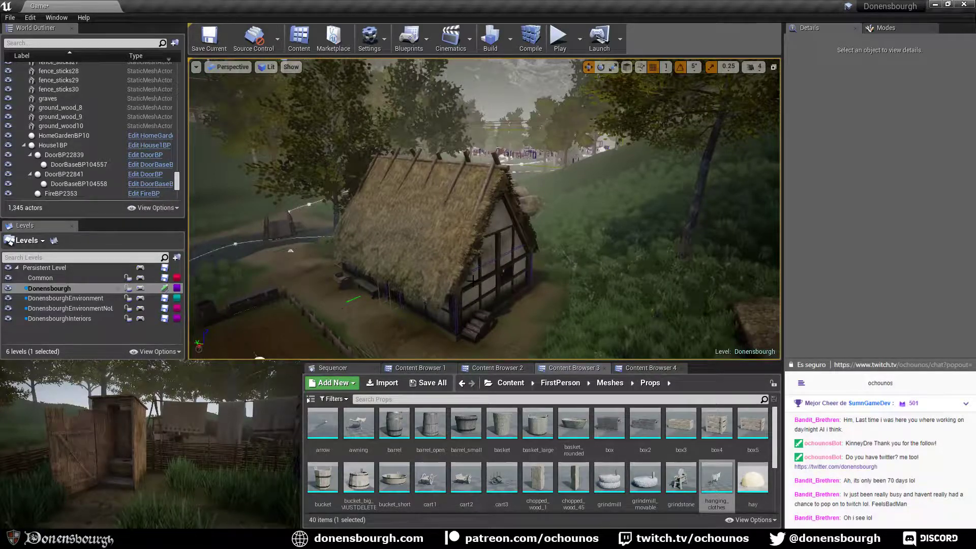
Fly over the thatched house and the market square to the church, and examine its interior with the altar and pews.
key("w")
right_click_drag(515, 287, 473, 305)
key("w")
key("w")
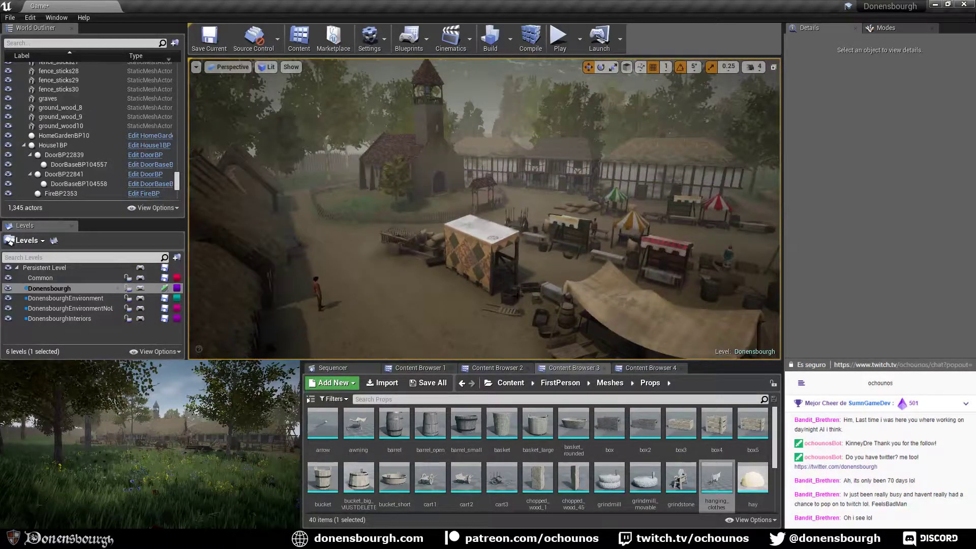
key("s")
right_click_drag(554, 300, 496, 299)
key("w")
key("s")
key("w")
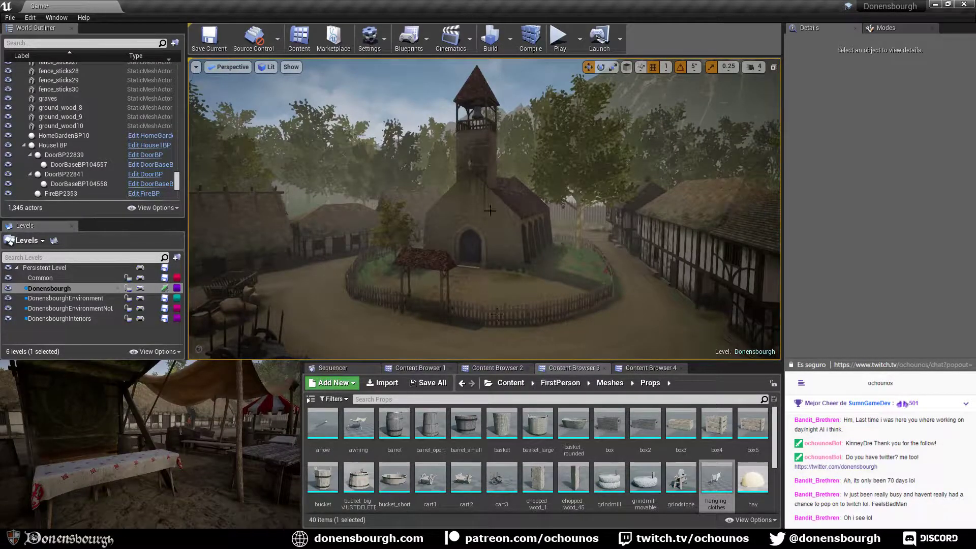
key("w")
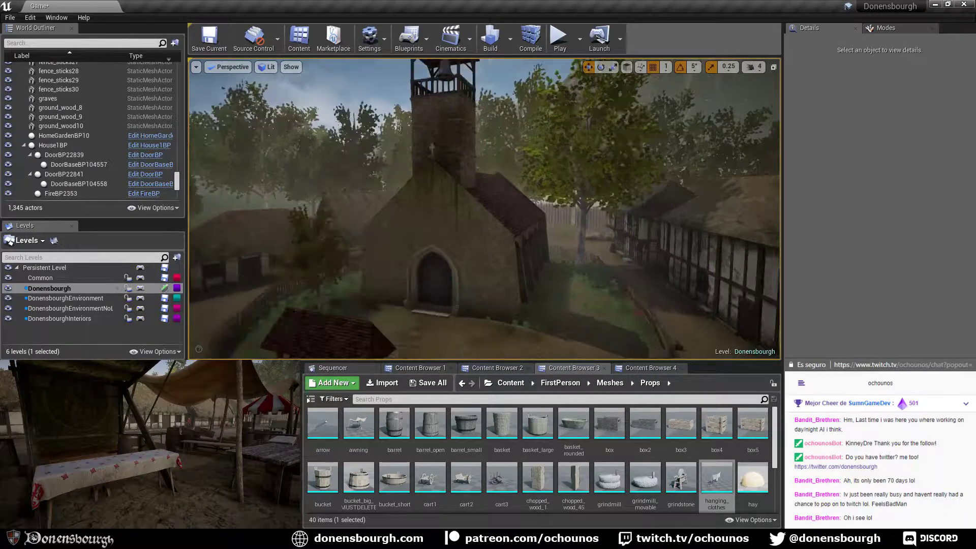
key("w")
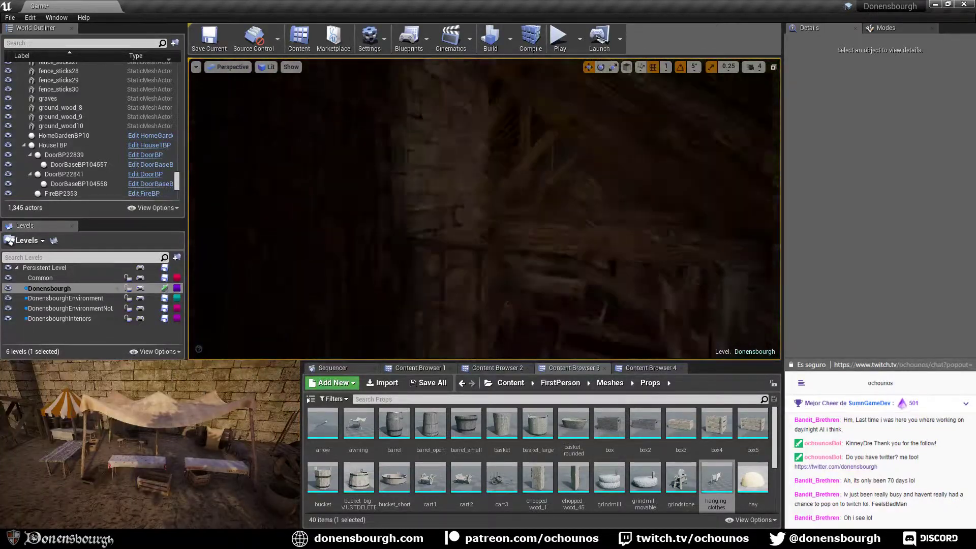
key("w")
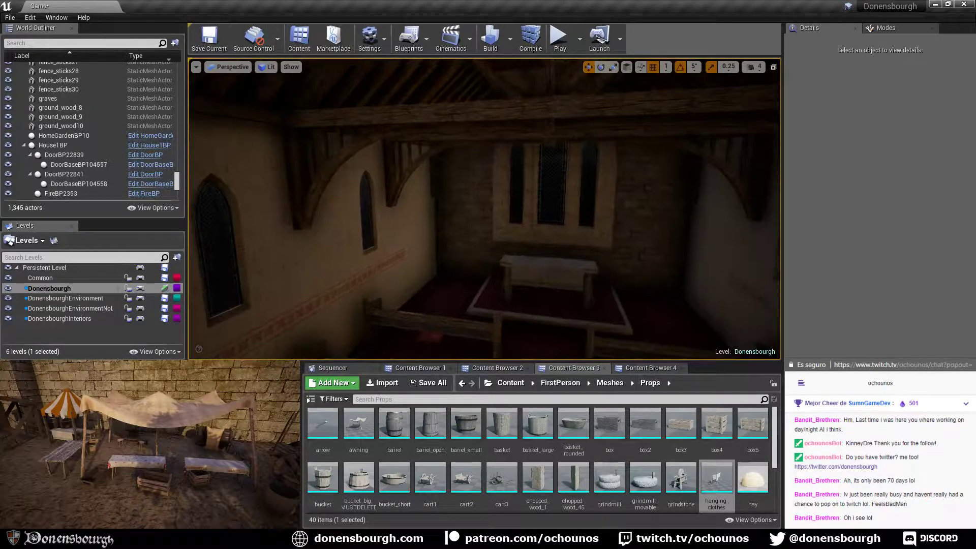
right_click(560, 364)
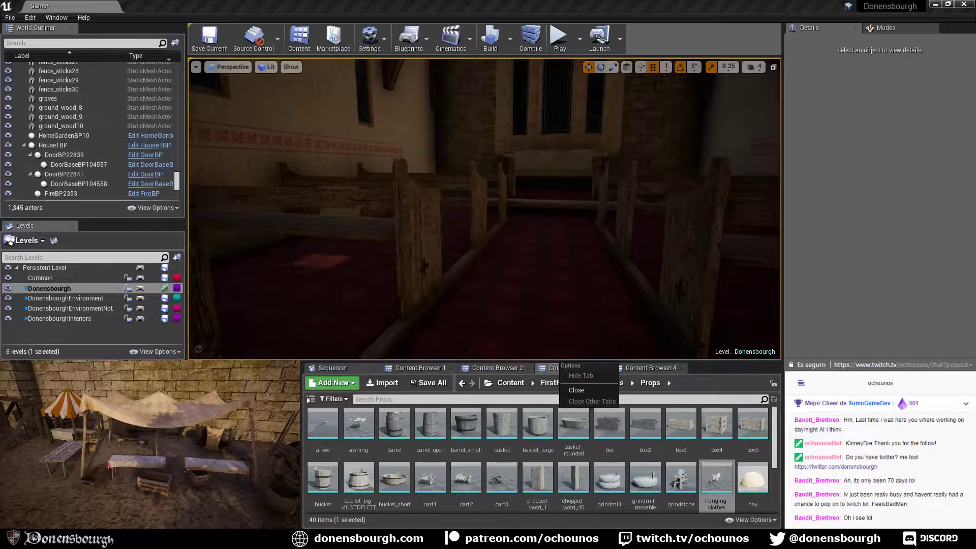
right_click_drag(534, 285, 402, 275)
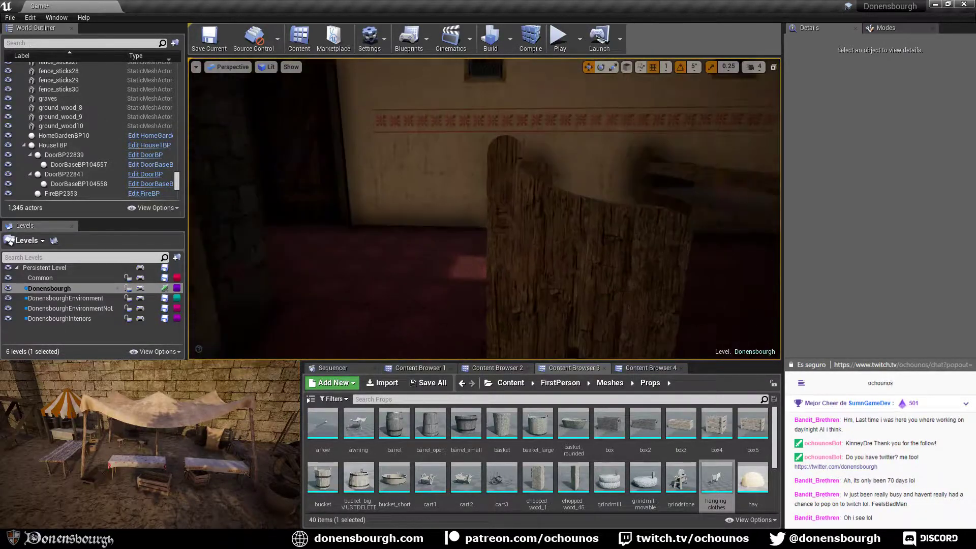
right_click_drag(484, 209, 506, 234)
Try Volumetric Fog and hours from 8 to 17 on the DayNightCycle actor inside the church, and restore fog off and hour 10.
left_click_drag(173, 179, 181, 57)
left_click(74, 95)
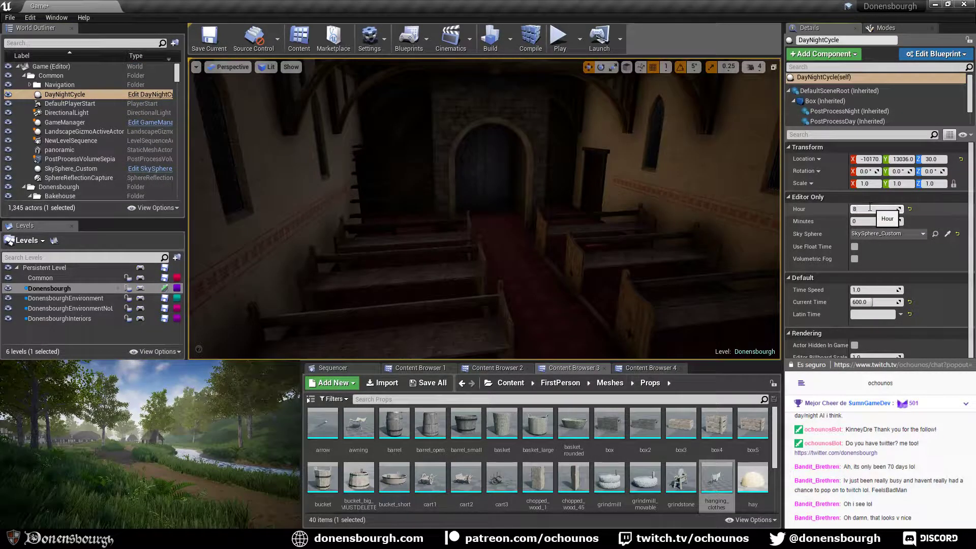
left_click(855, 259)
right_click_drag(551, 273, 481, 257)
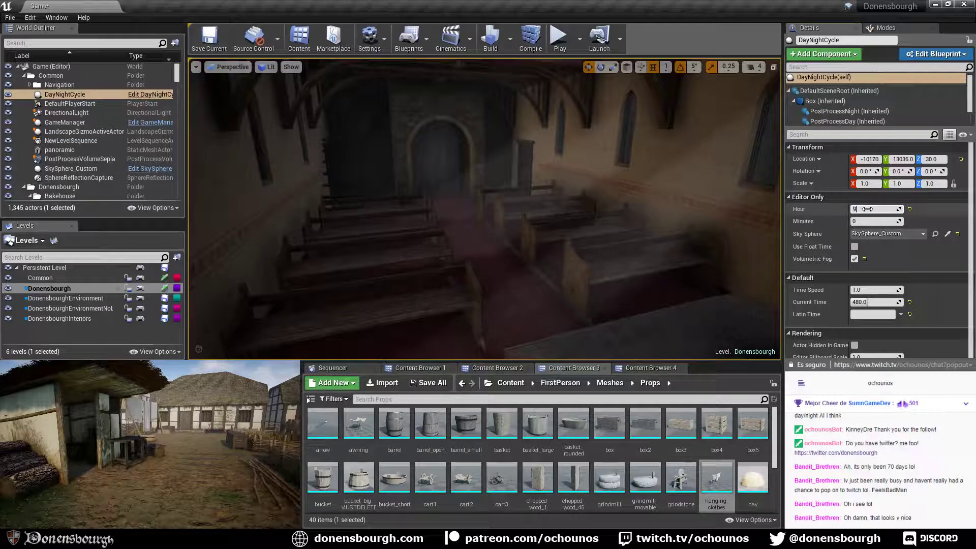
key("Return")
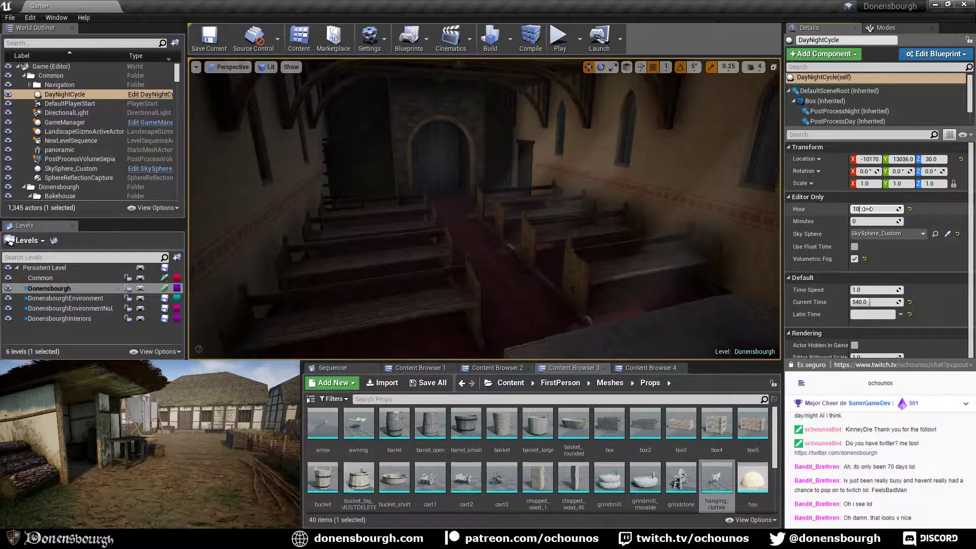
key("Return")
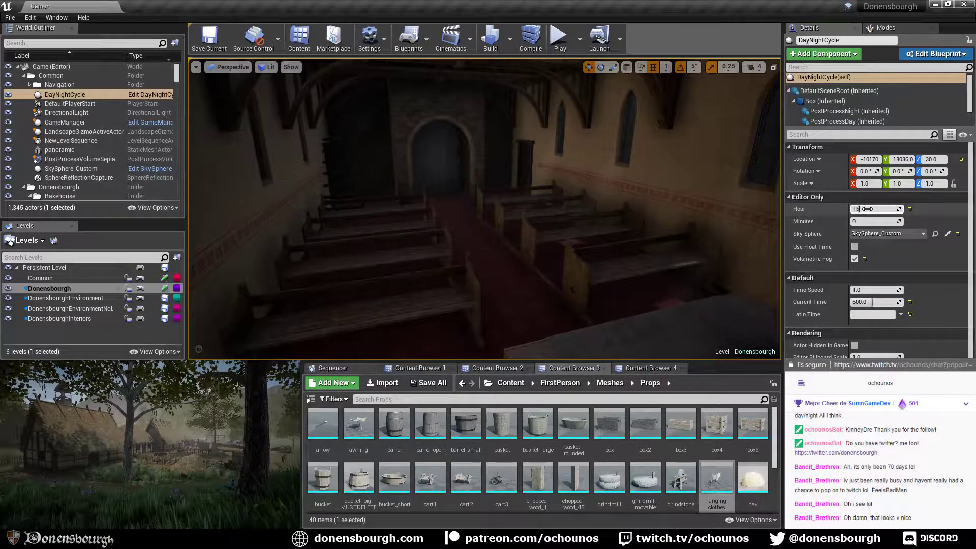
key("Return")
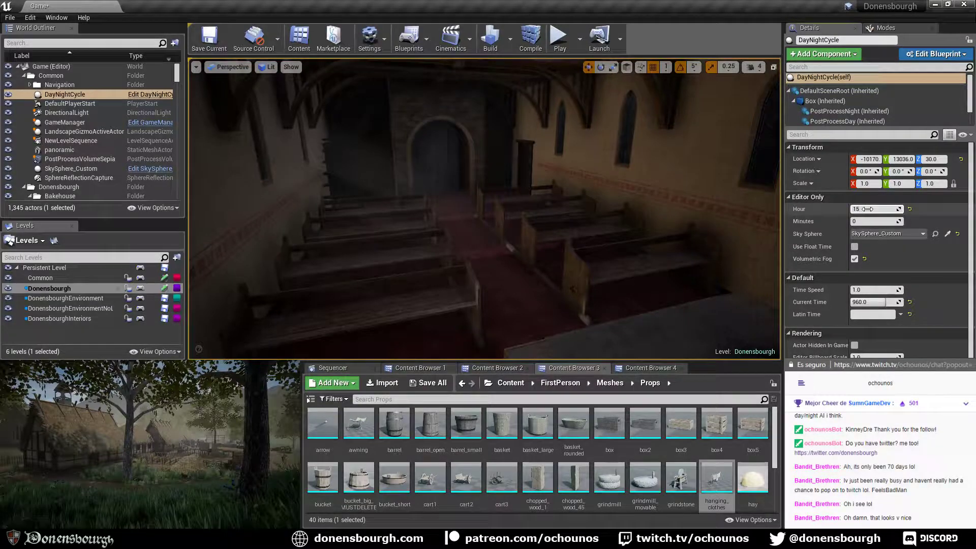
key("Return")
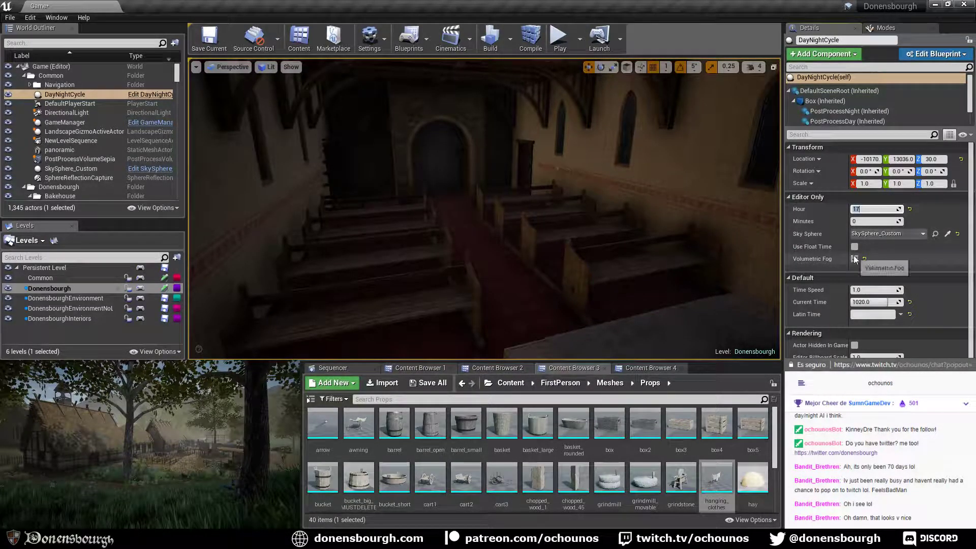
key("Return")
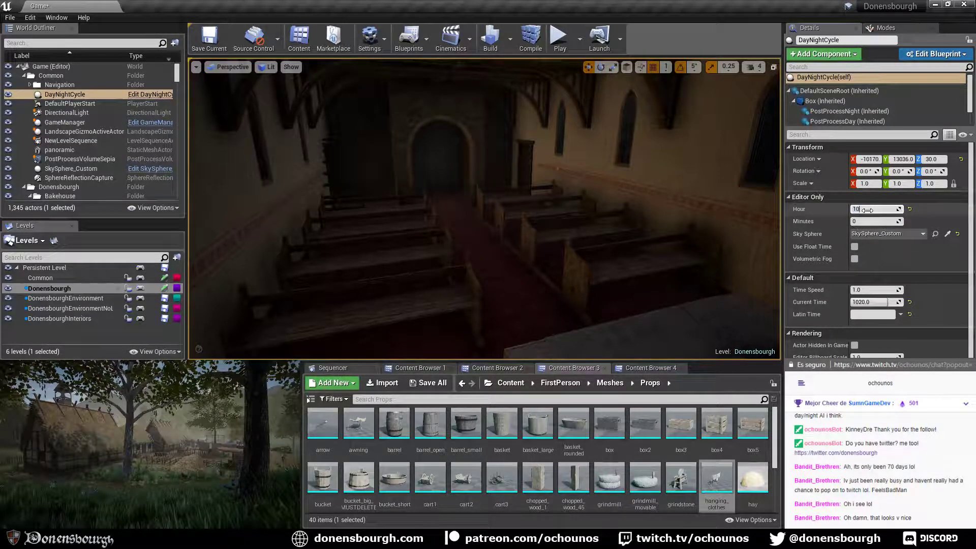
key("Return")
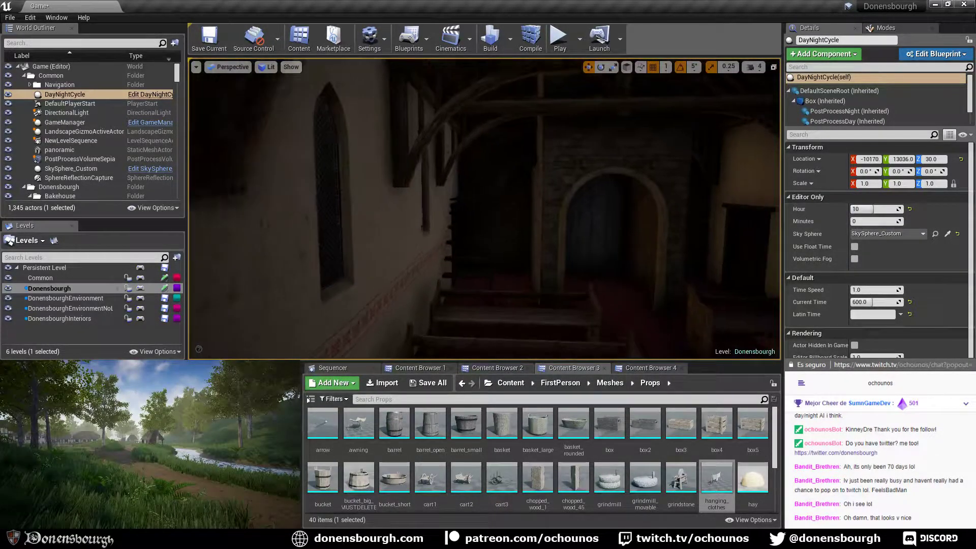
Inspect the bell tower, start a play test in front of the church, and open the church door in the game.
key("w")
right_click_drag(485, 210, 630, 296)
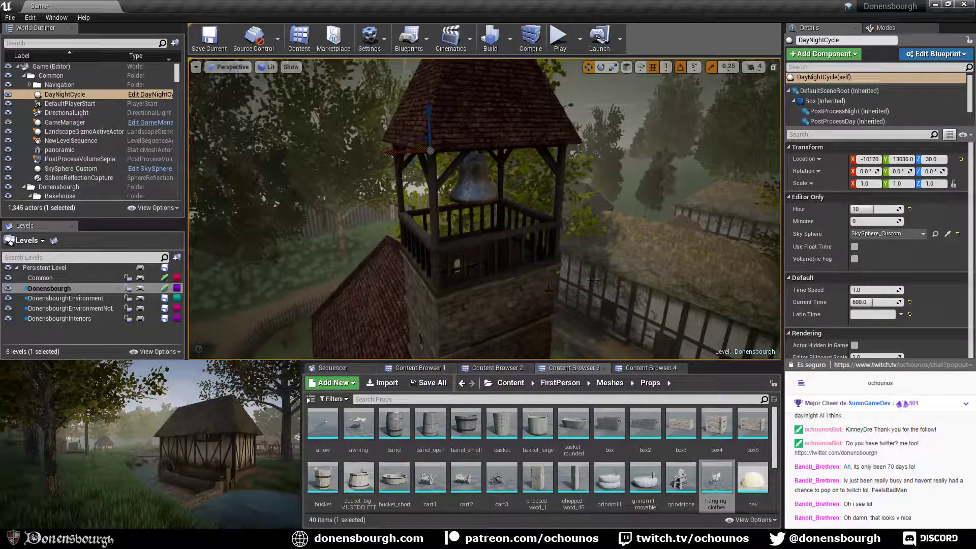
right_click_drag(630, 296, 629, 296)
left_click(559, 38)
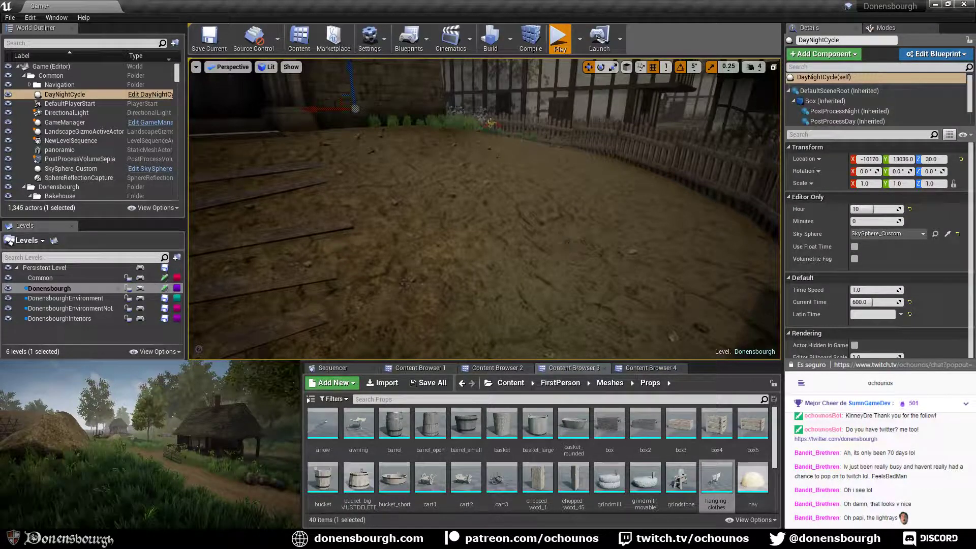
key("alt+p")
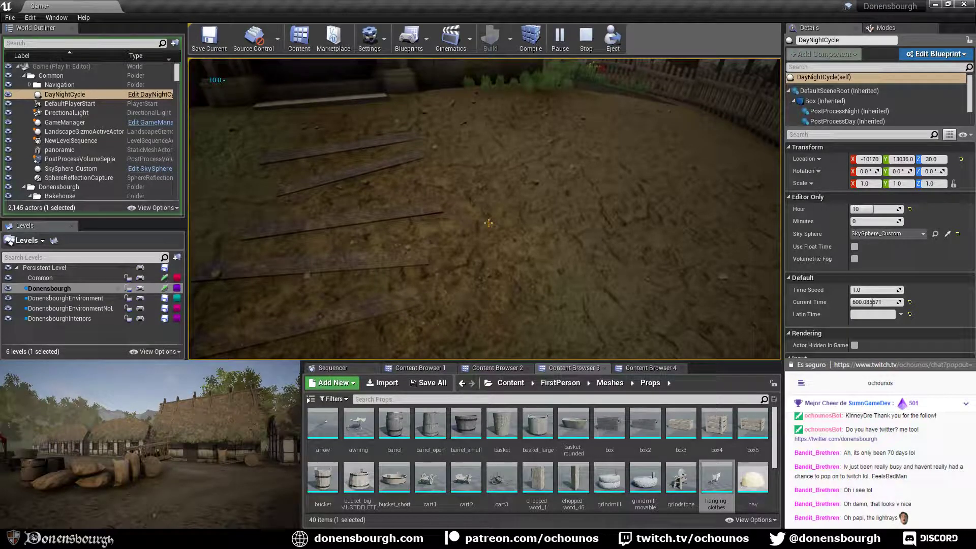
key("w")
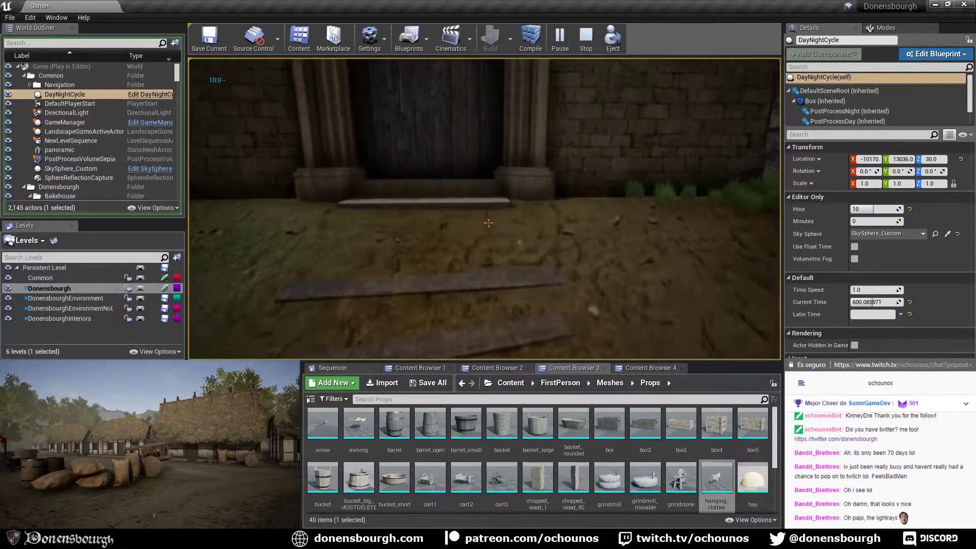
key("w")
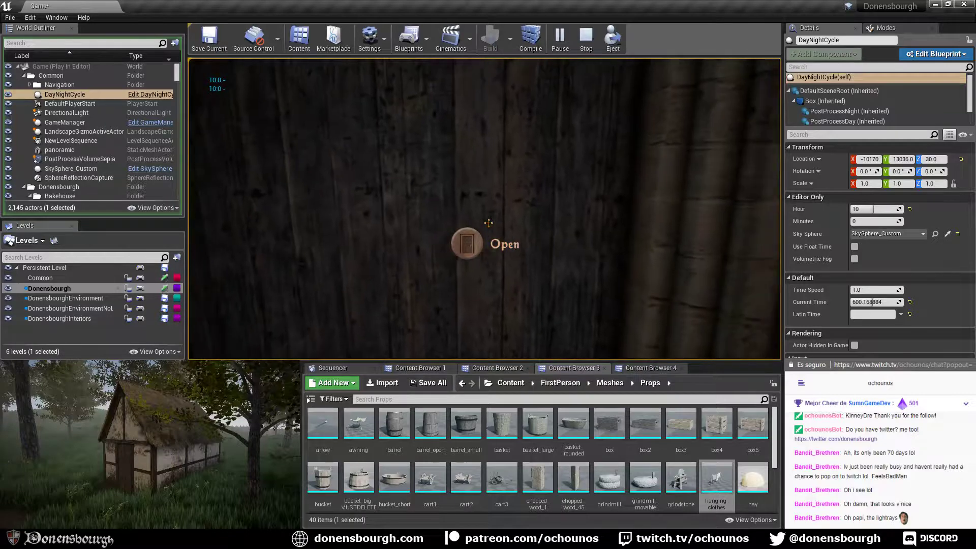
key("e")
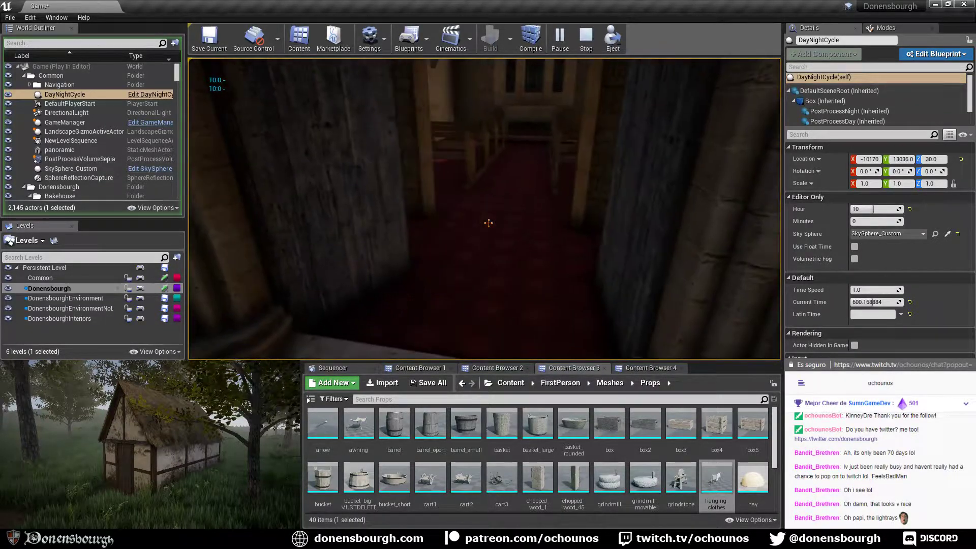
Walk through the church nave to the bell tower door, switch the game view to full screen, and open the door.
key("w")
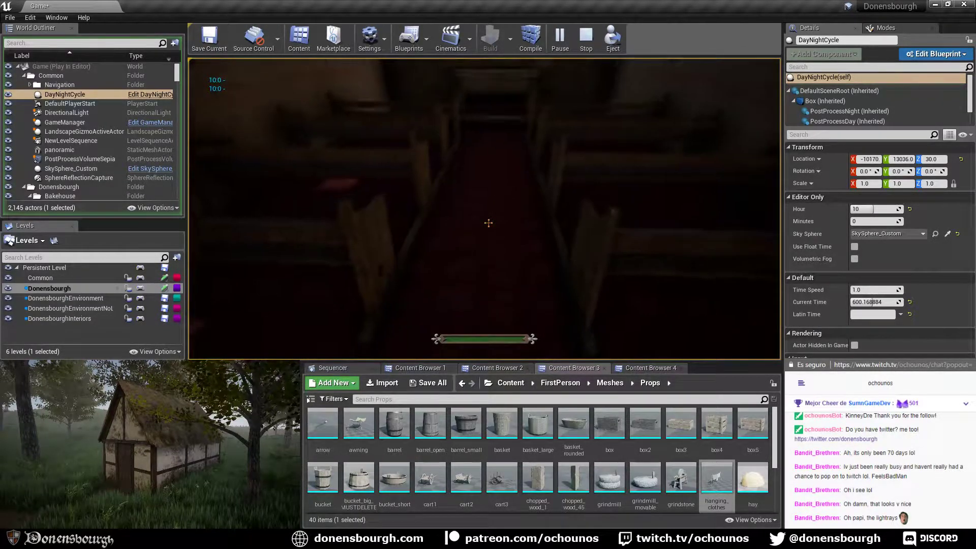
key("w")
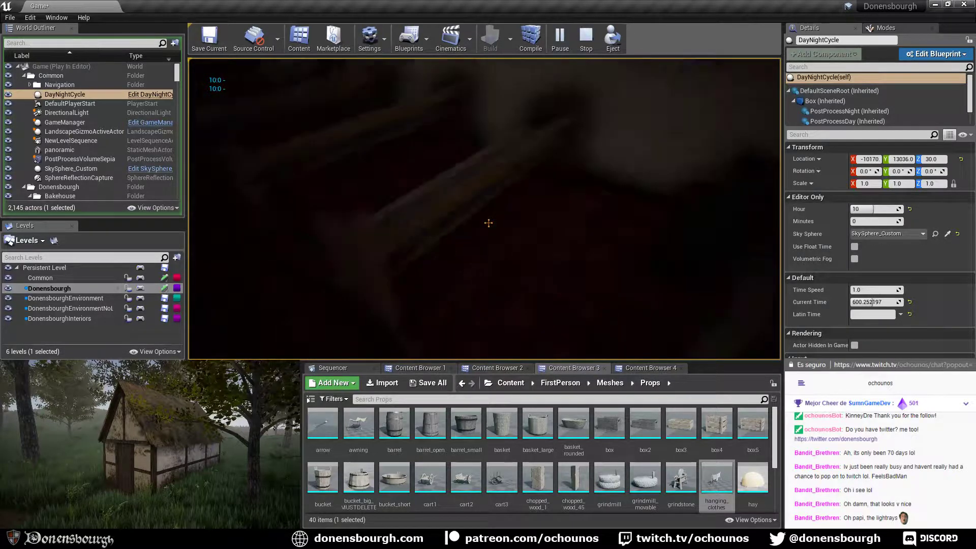
key("w")
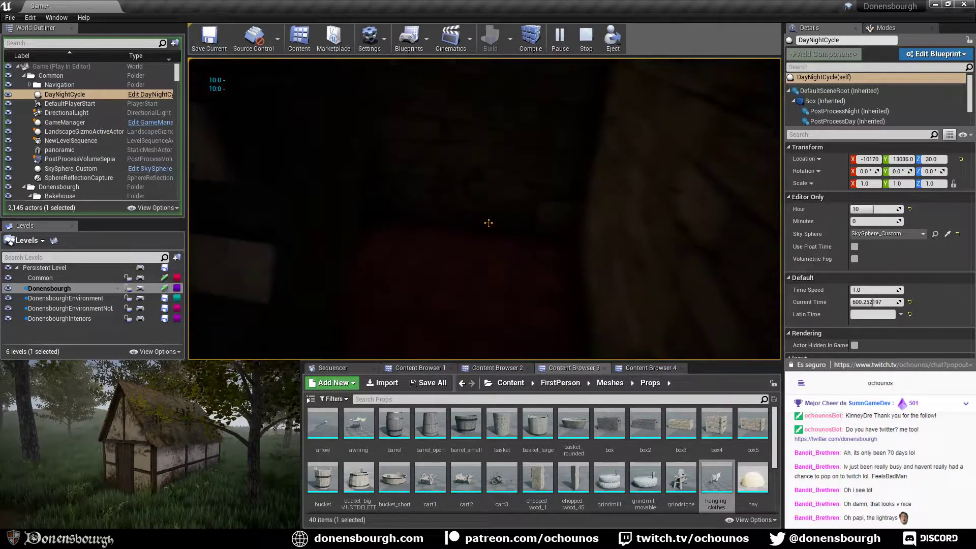
key("w")
key("e")
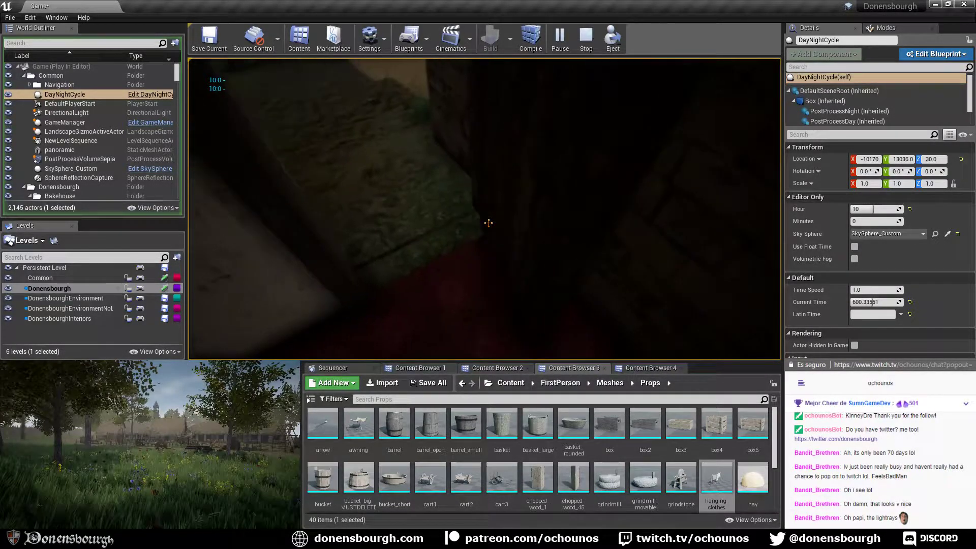
key("w")
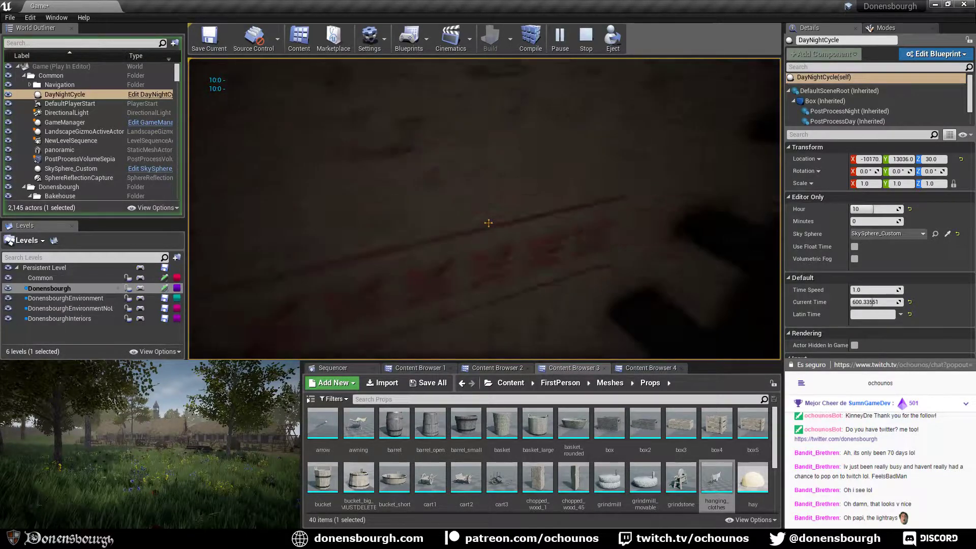
key("w")
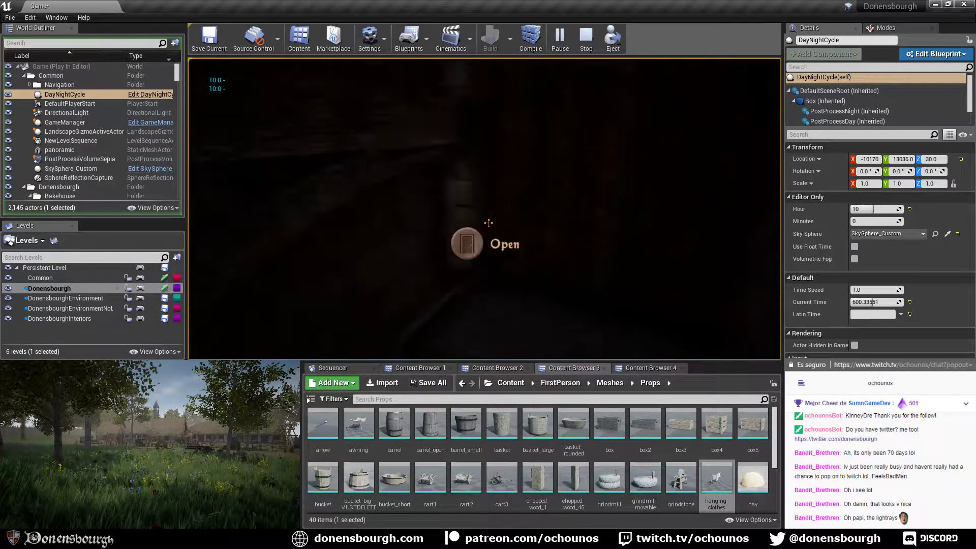
key("F11")
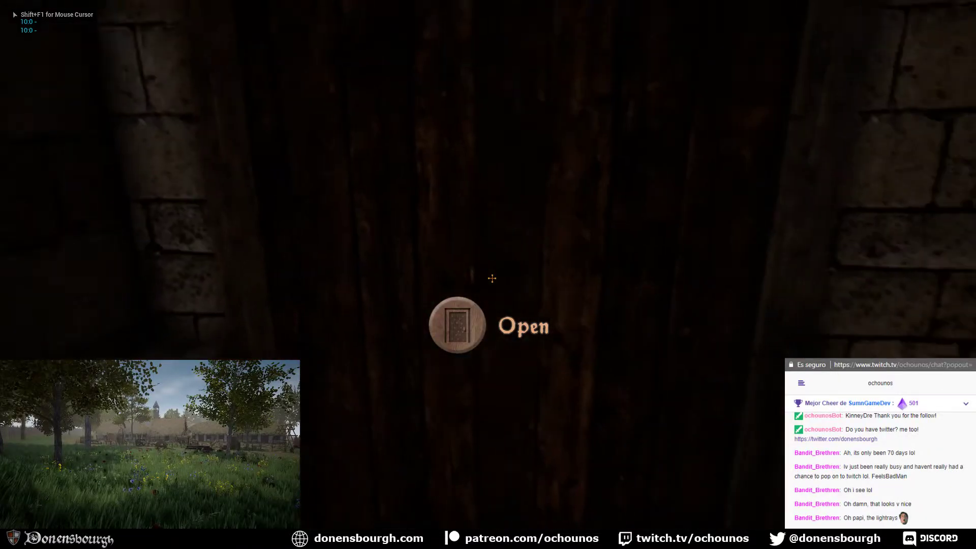
key("e")
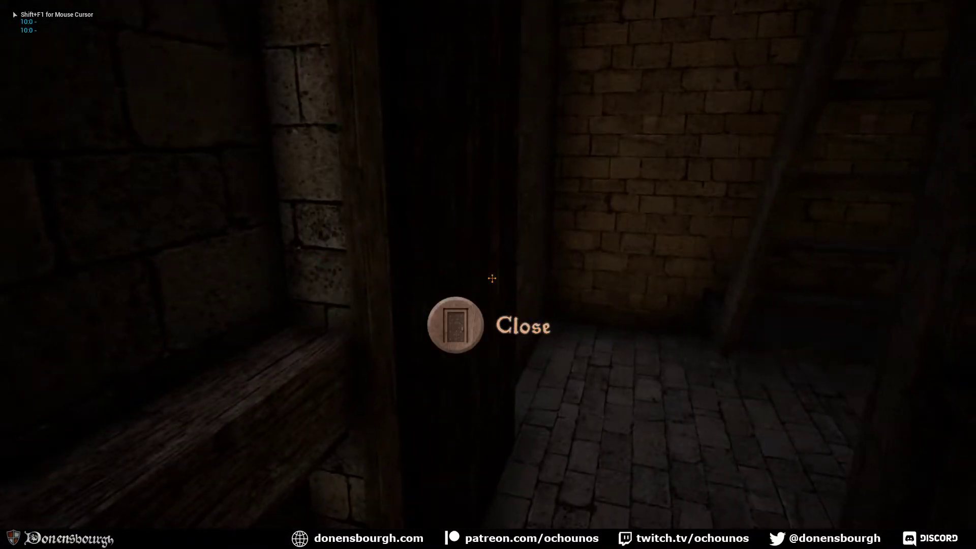
Climb the bell tower to the belfry, look out over the village, and end the play test on the way down.
key("w")
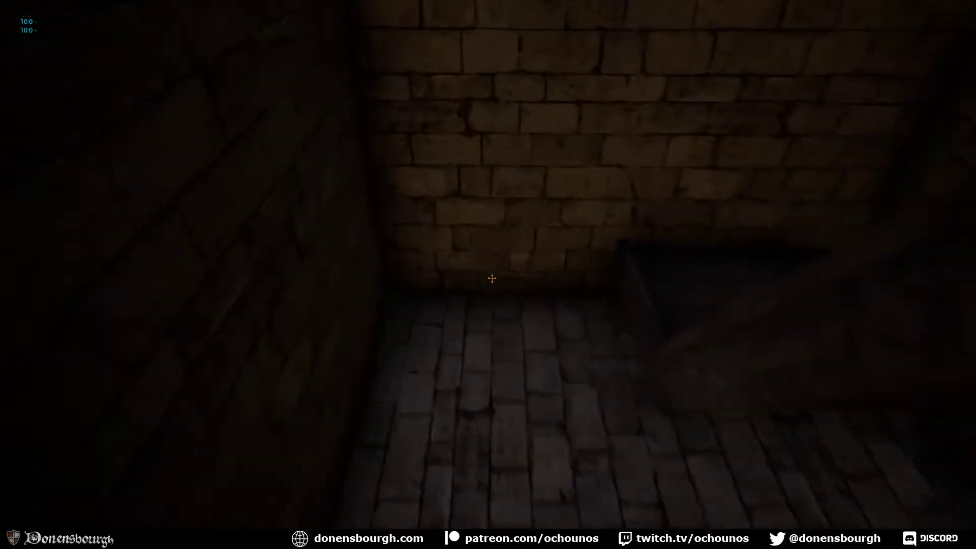
key("w")
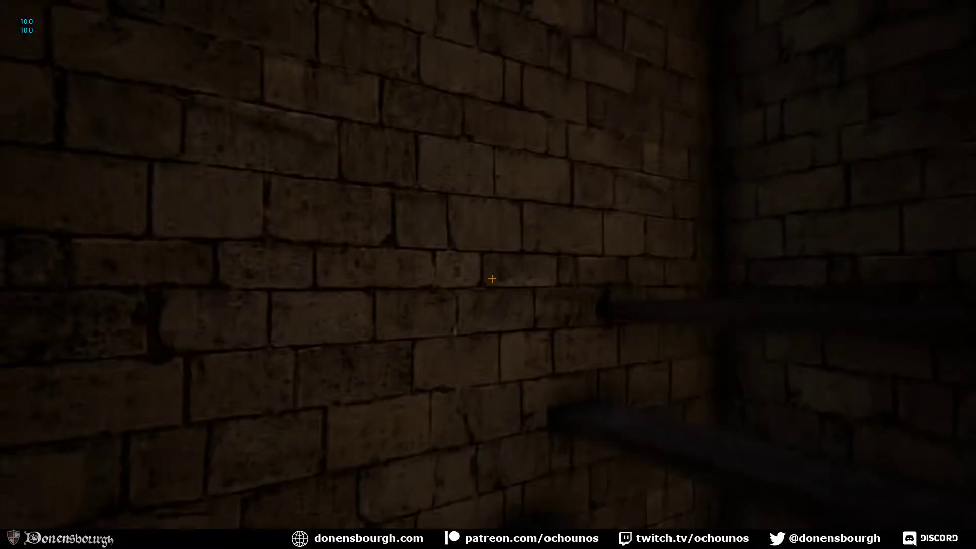
key("w")
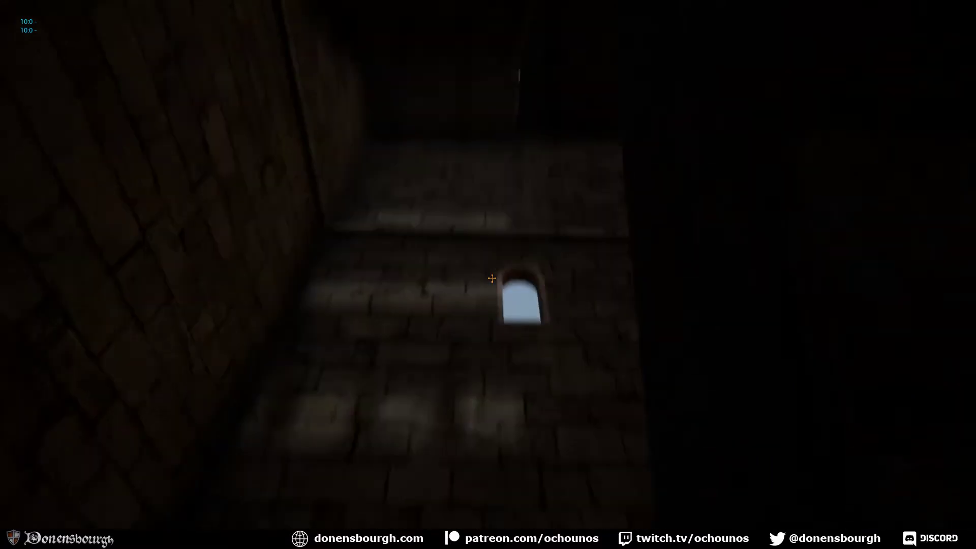
key("w")
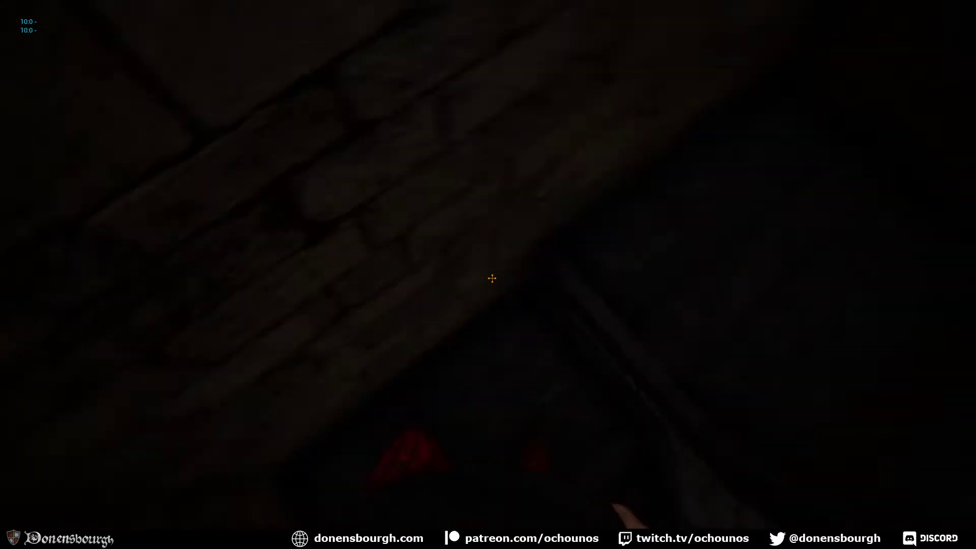
key("w")
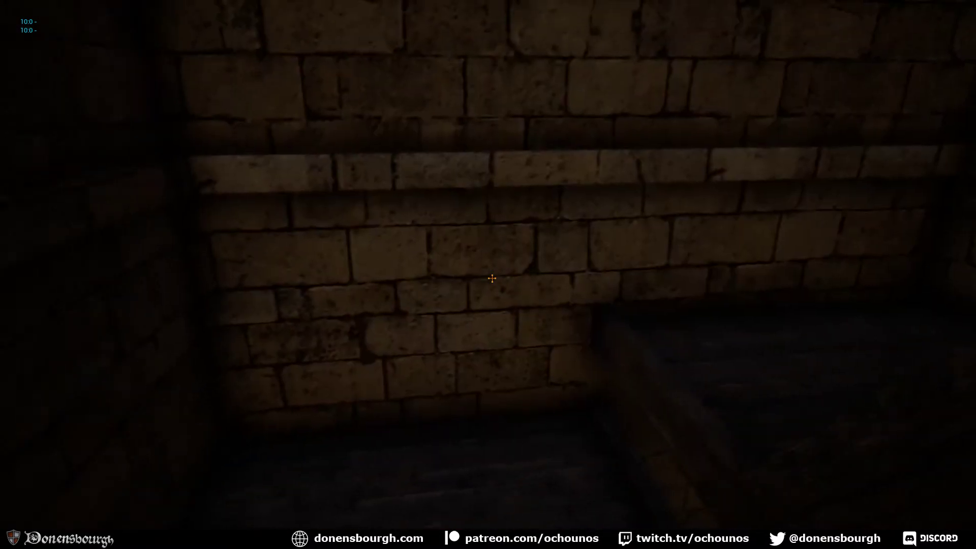
key("w")
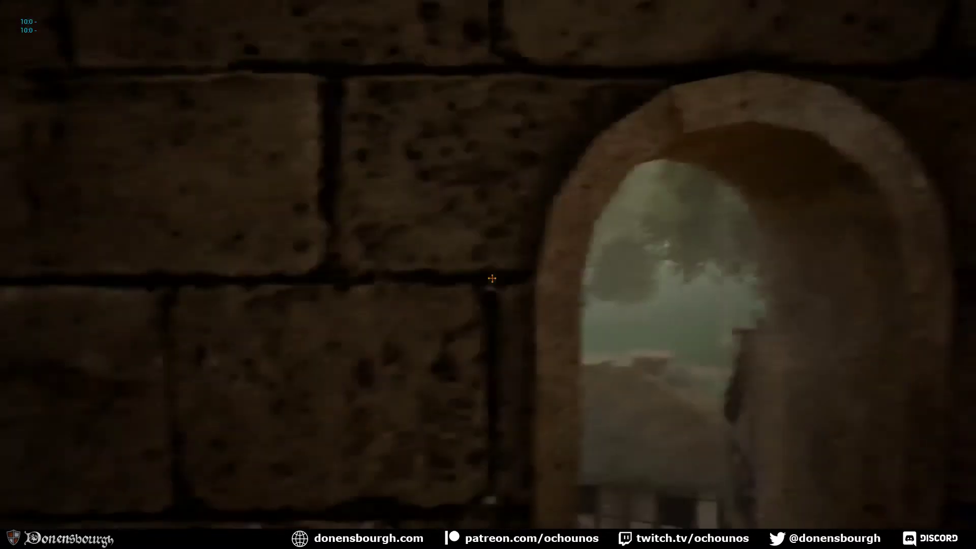
key("w")
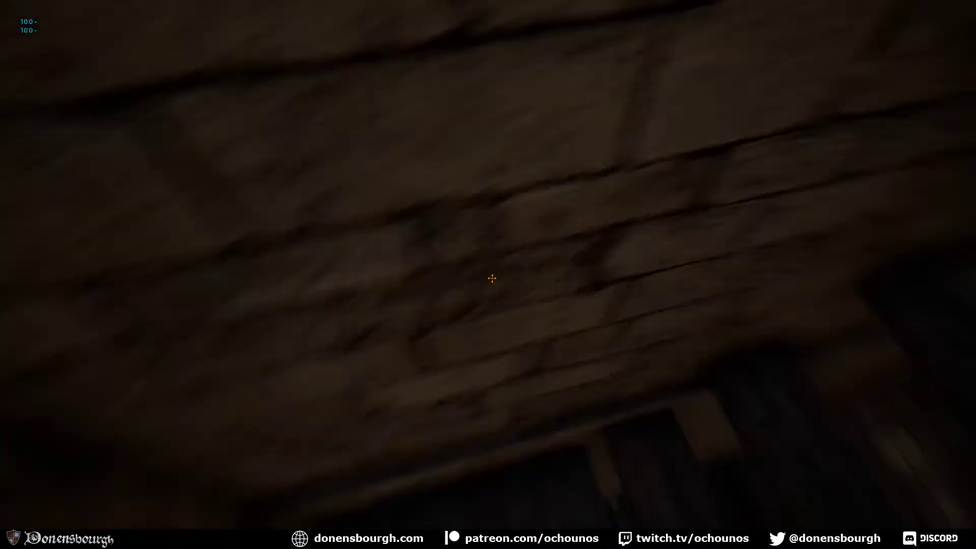
key("w")
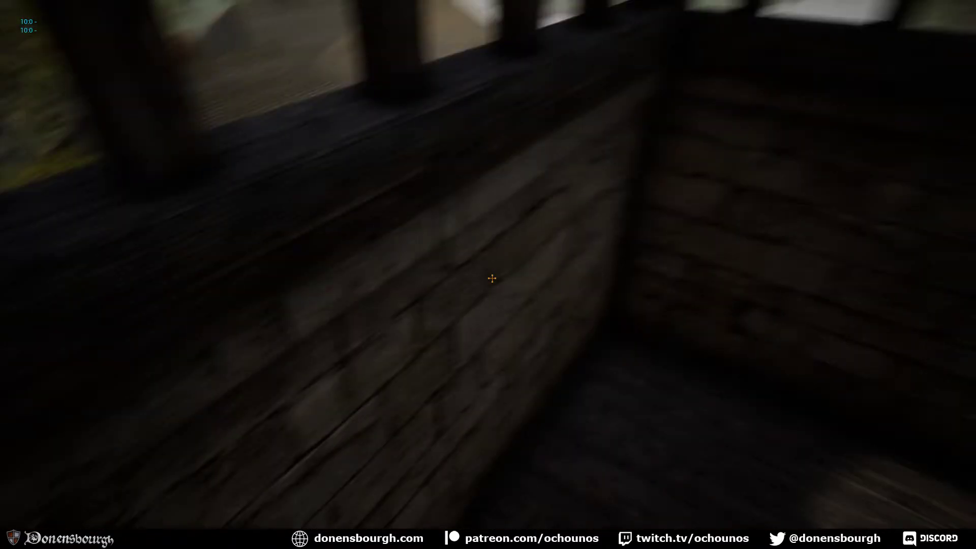
key("w")
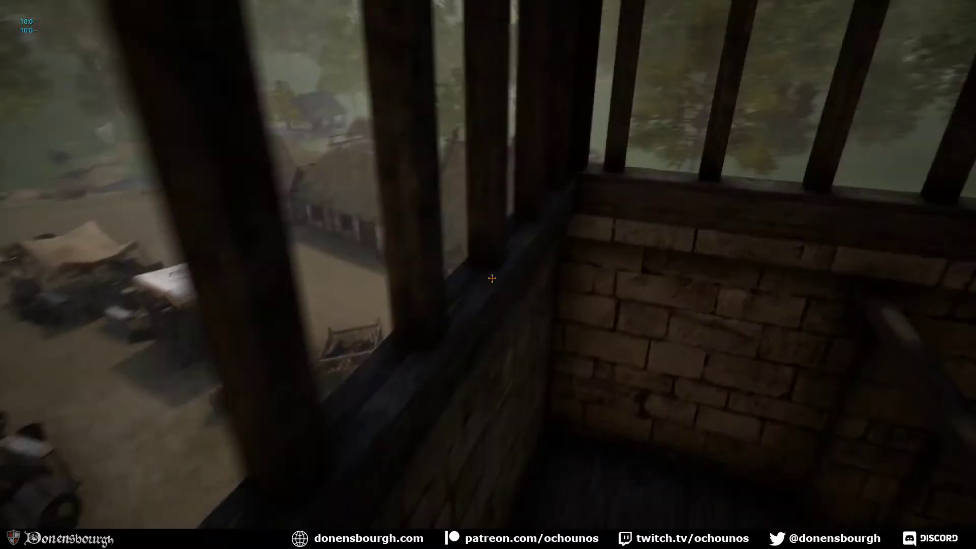
key("w")
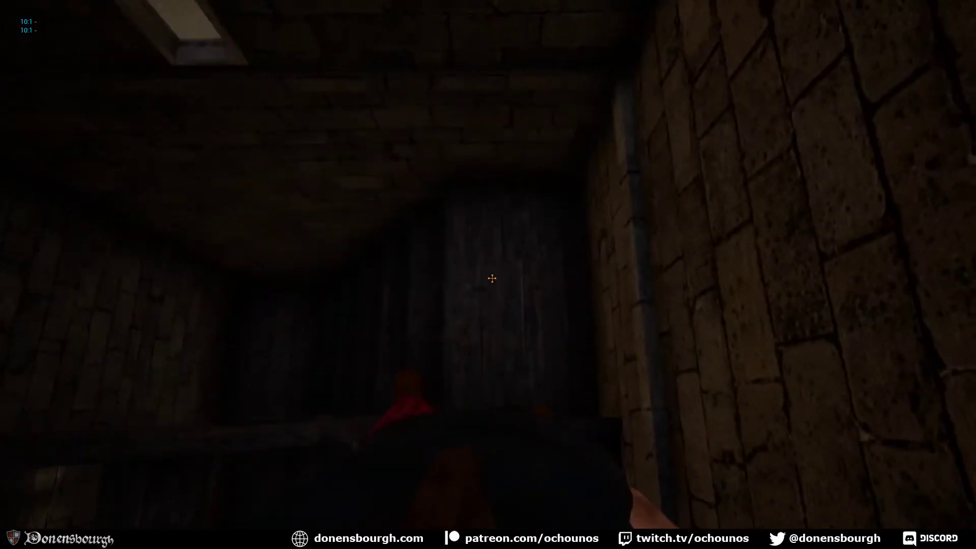
key("Escape")
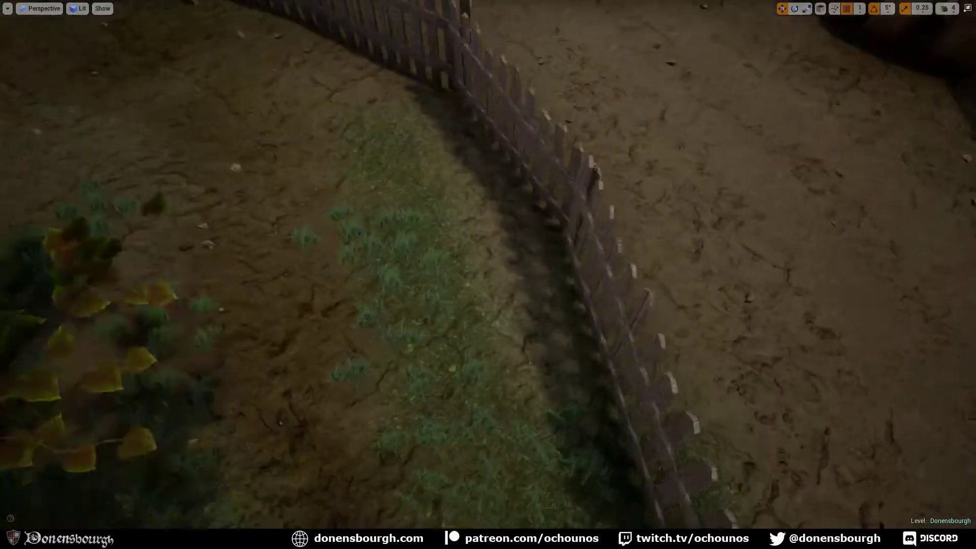
Start a play test in the churchyard, open the gate under the small roof, and walk out to the market square.
right_click_drag(432, 270, 441, 280)
right_click_drag(407, 234, 310, 141)
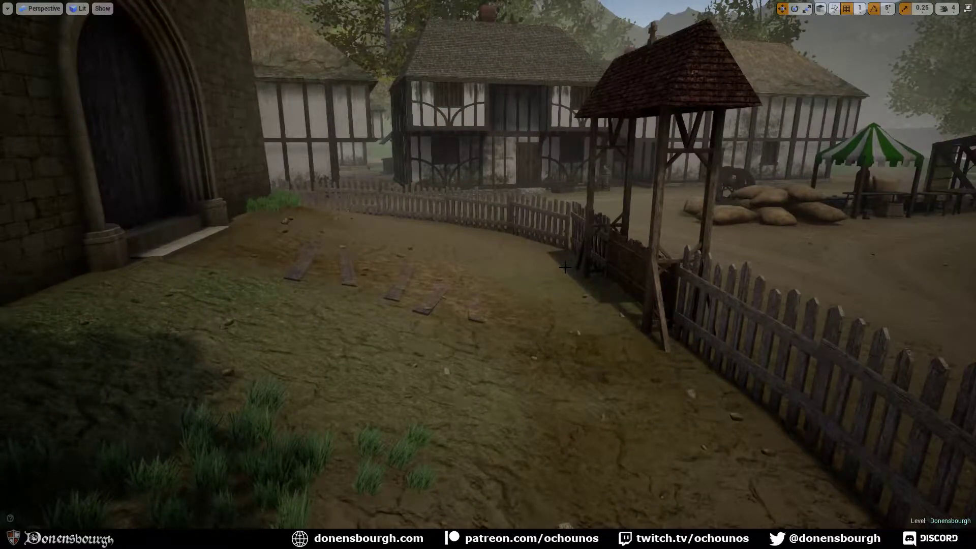
key("alt+p")
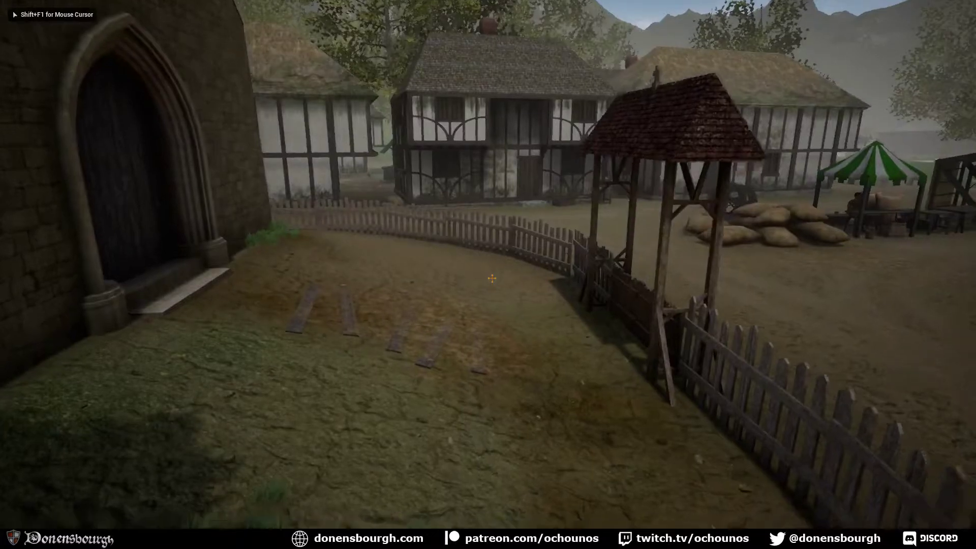
key("w")
key("w")
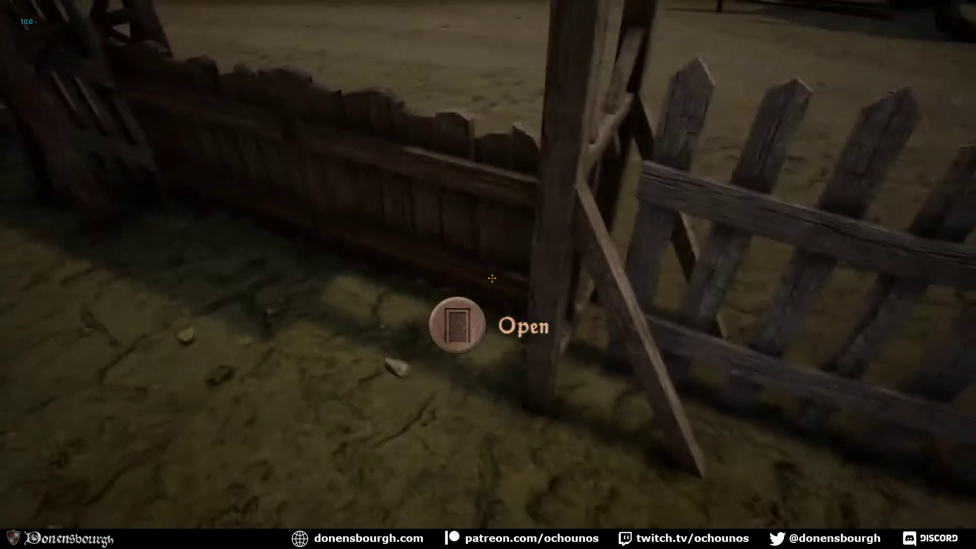
key("e")
key("w")
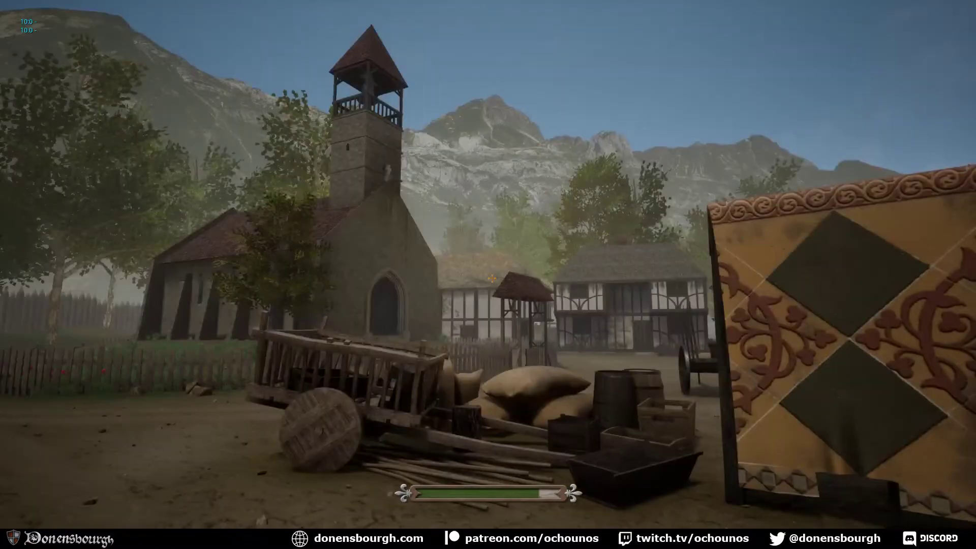
Advance the game time to 16:56, walk around the market stalls and village street to review the light, and end the play test.
key("t")
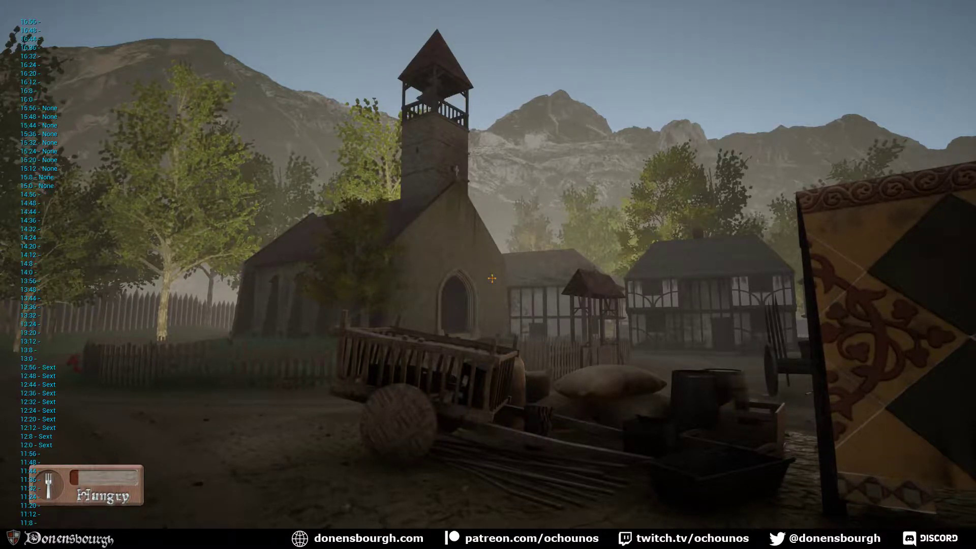
key("w")
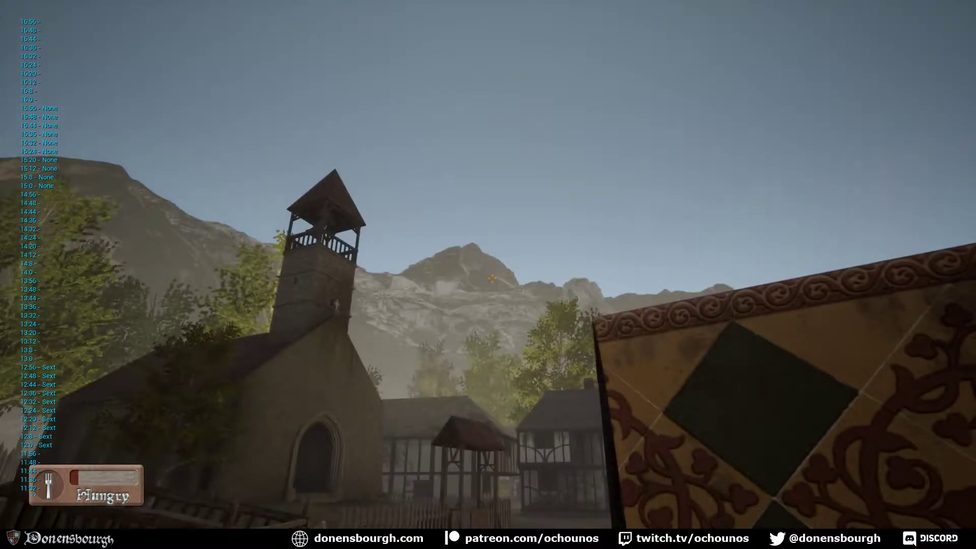
key("w")
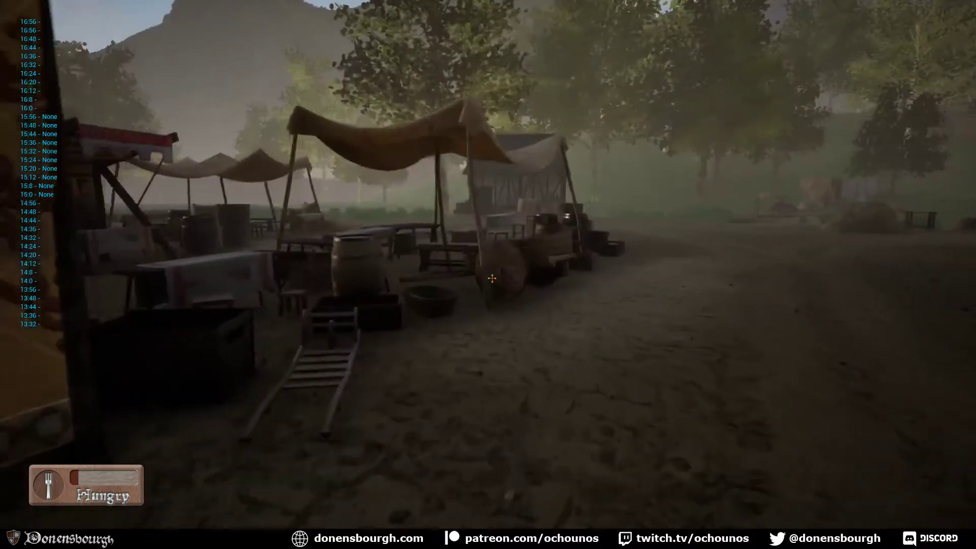
key("w")
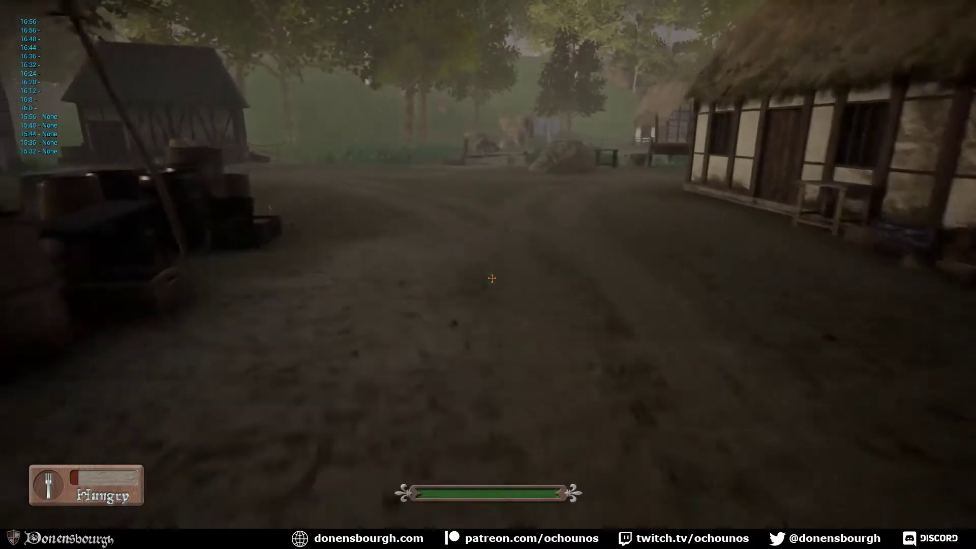
key("w")
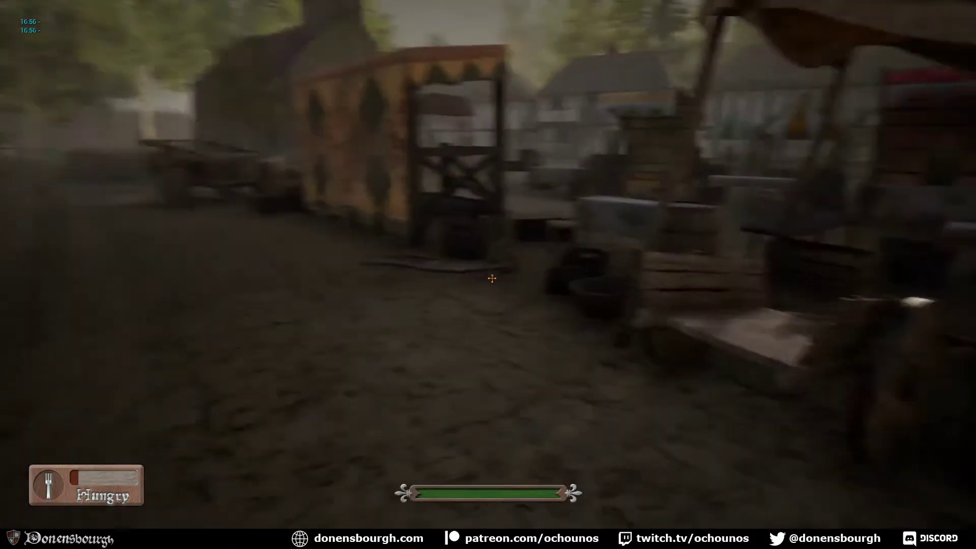
key("w")
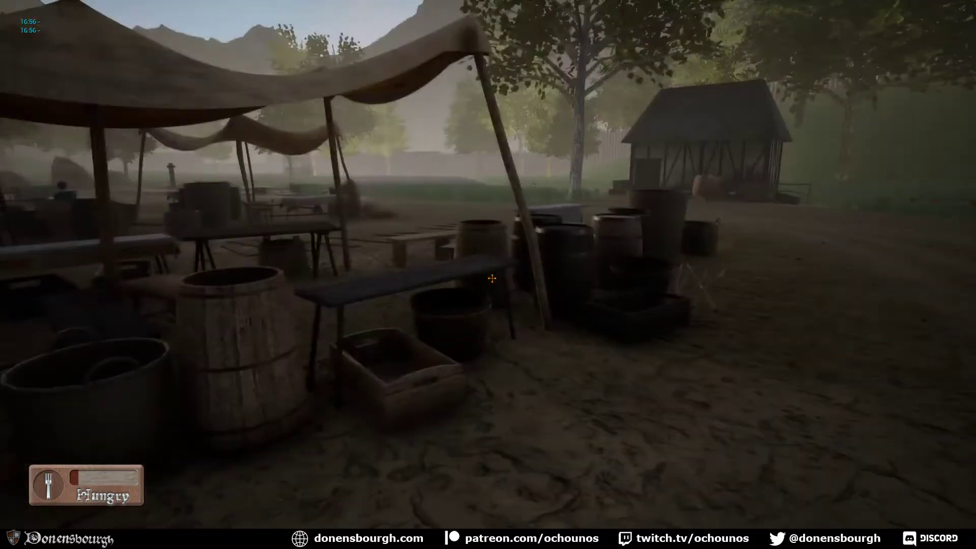
key("shift+w")
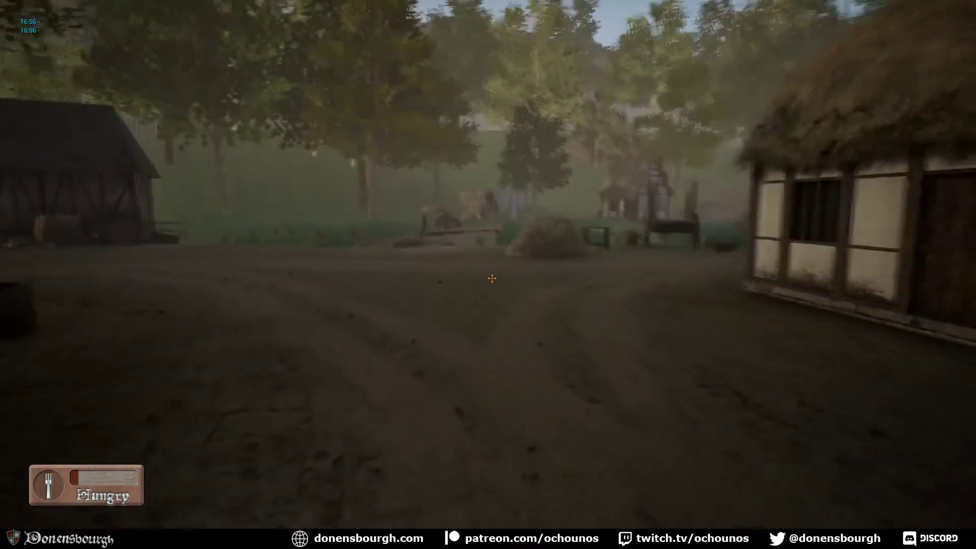
key("shift+w")
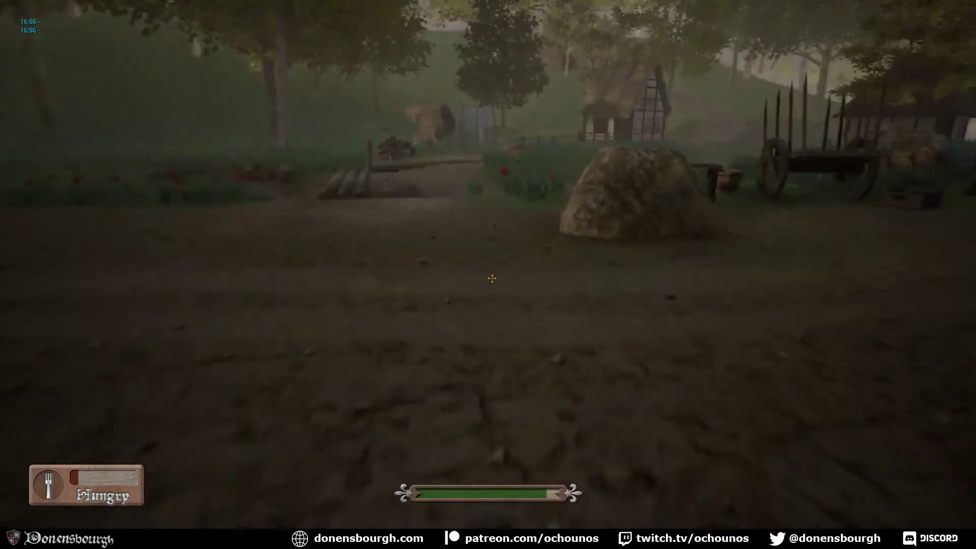
key("shift+w")
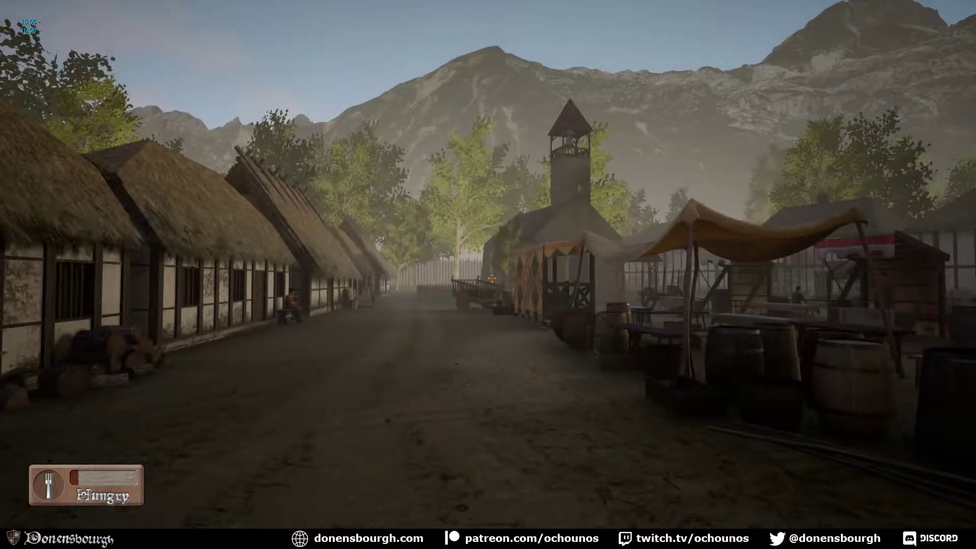
key("Escape")
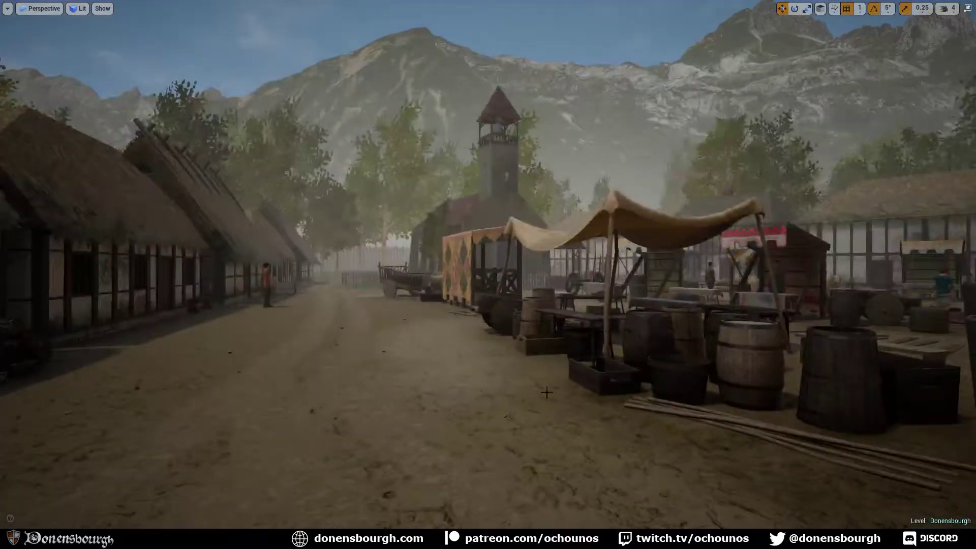
Leave the full-screen viewport and fly from the market street back to the church's arched front door.
middle_click_drag(546, 392, 534, 341)
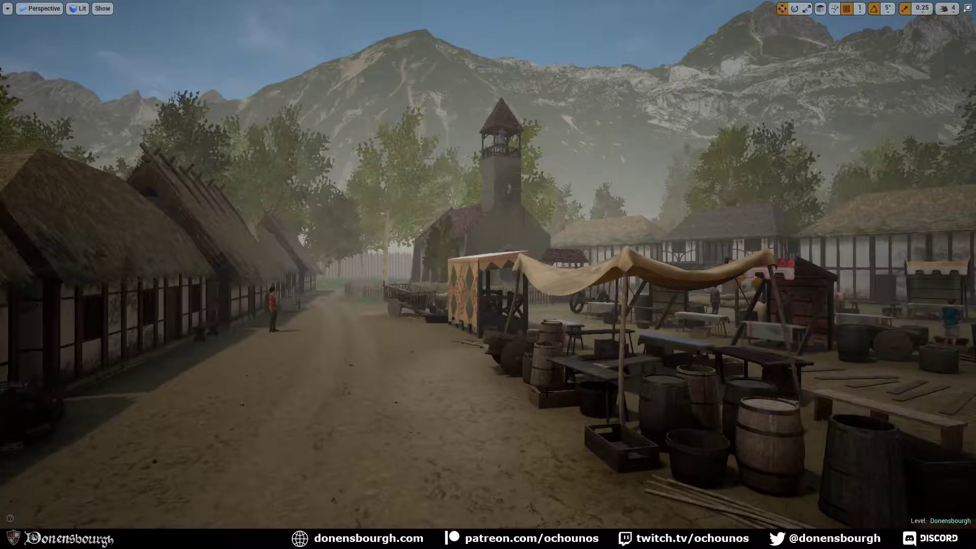
key("F11")
right_click_drag(535, 315, 505, 299)
key("w")
key("w")
key("s")
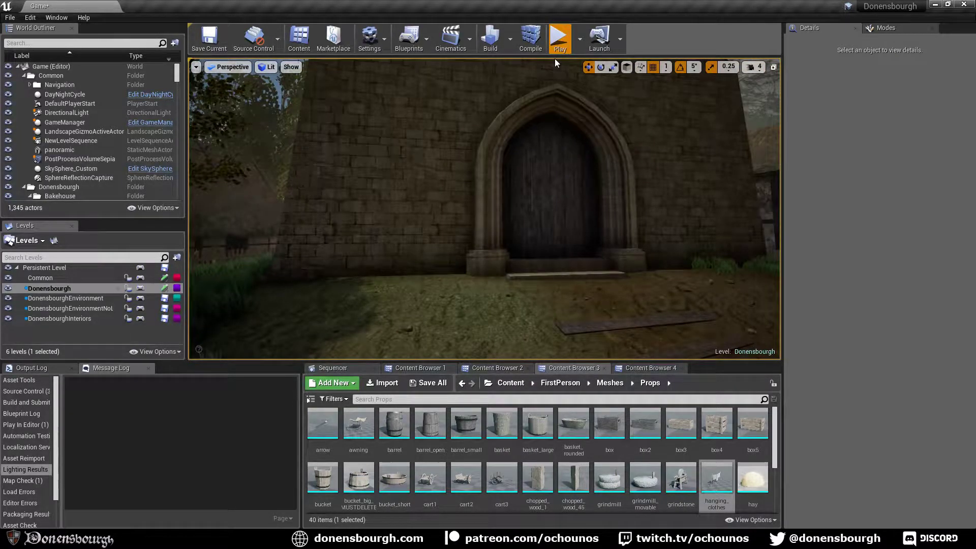
Start a play test at the church and walk through the churchyard to inspect the flower beds, wooden grave crosses and bench.
left_click(559, 39)
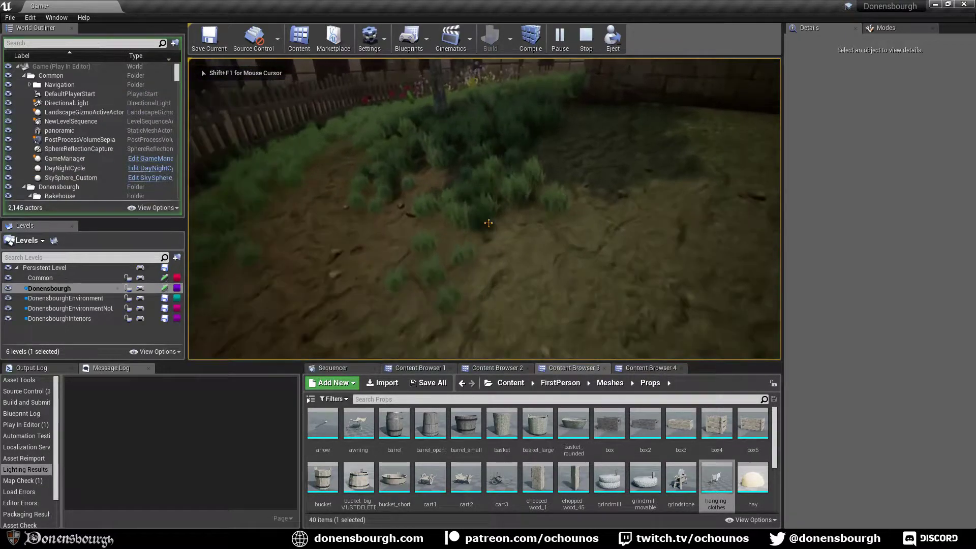
key("w")
key("w")
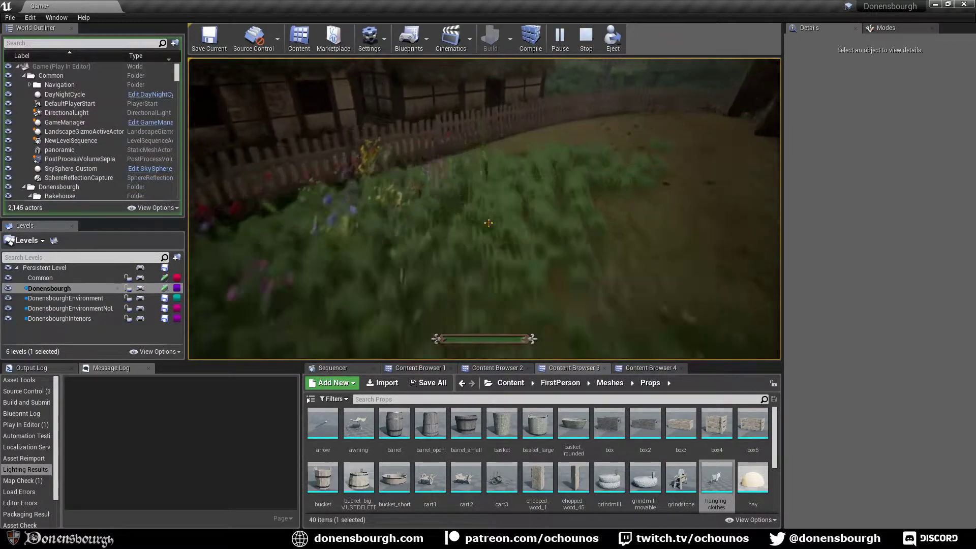
key("w")
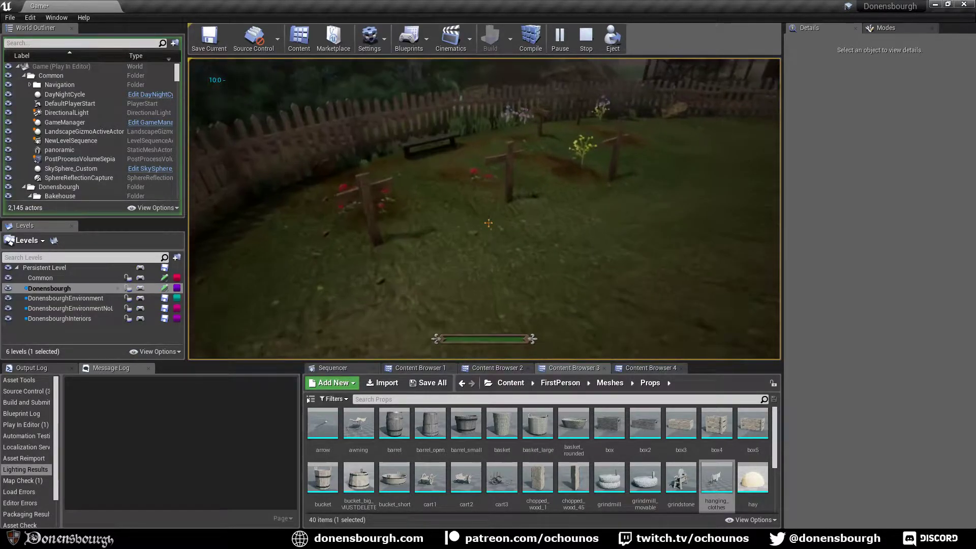
key("w")
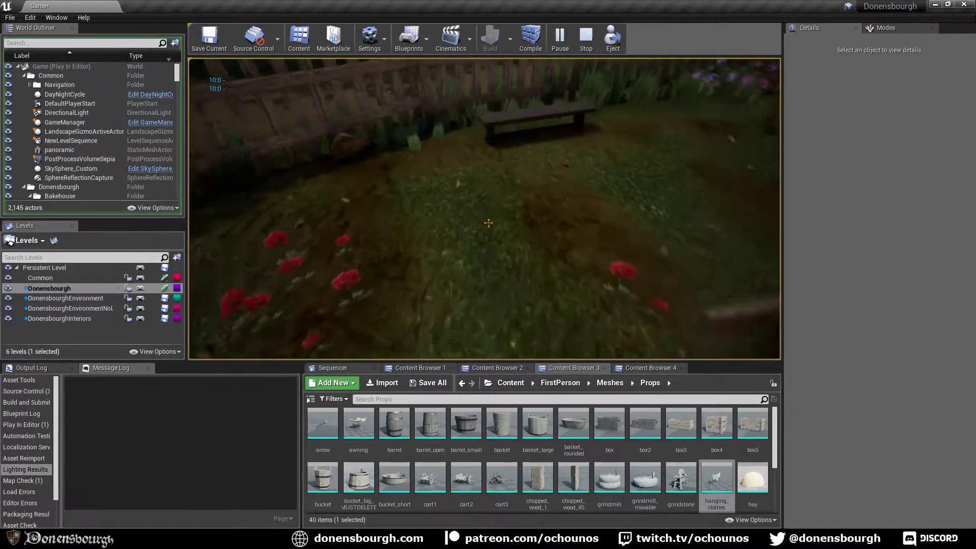
key("w")
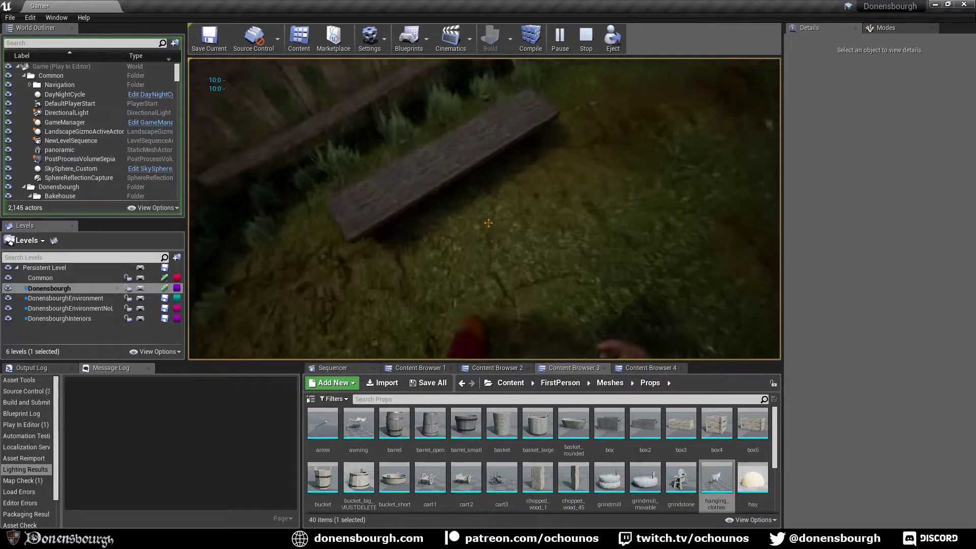
key("w")
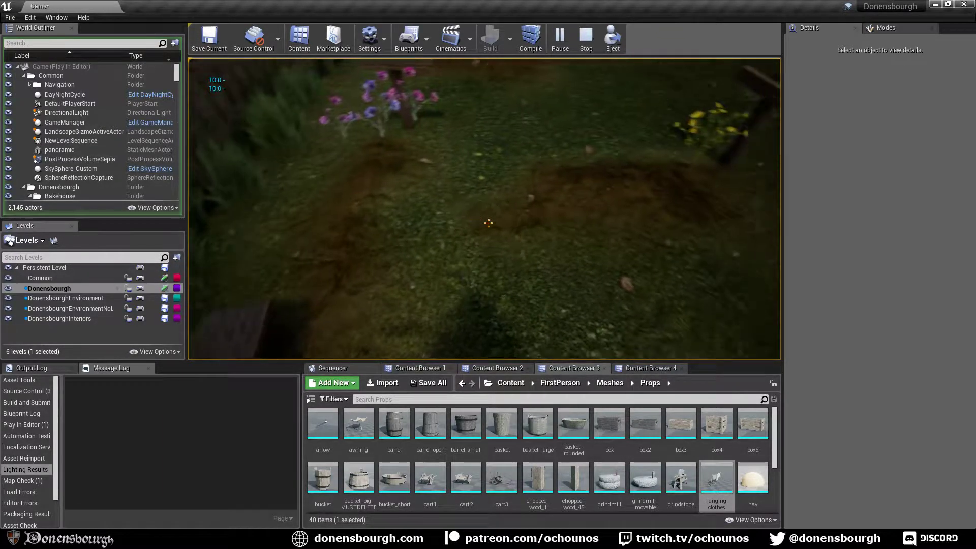
key("w")
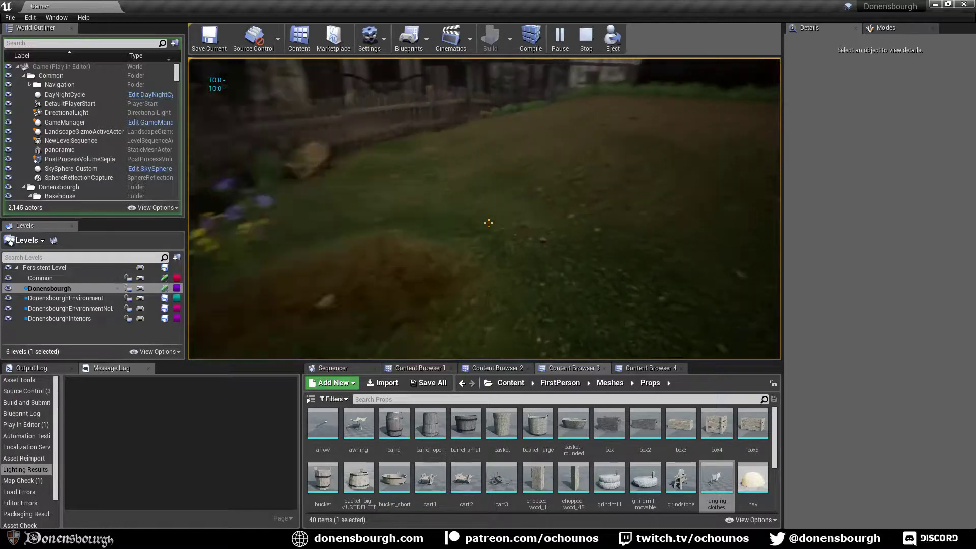
Walk back along the church wall to the picket fence and gate facing the market, and end the play test.
key("w")
key("w")
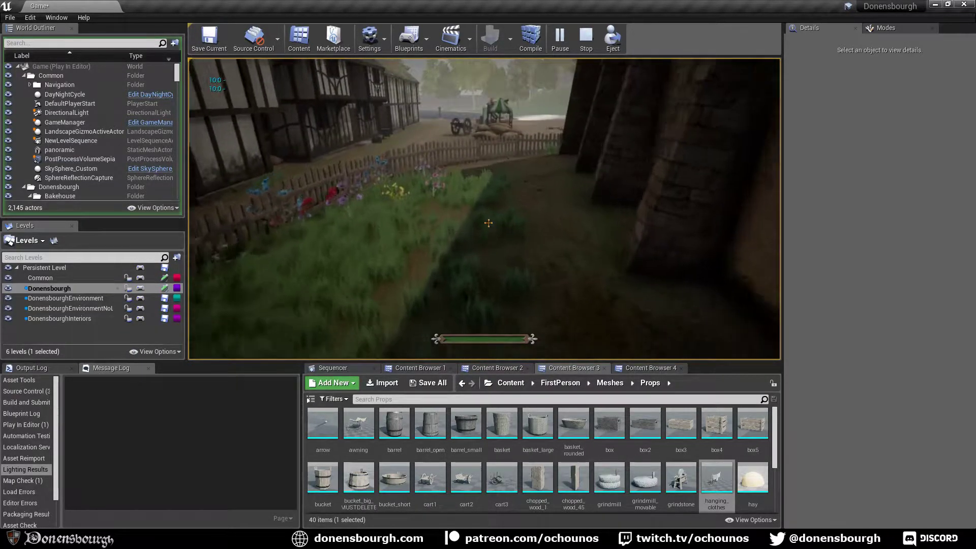
key("w")
key("w")
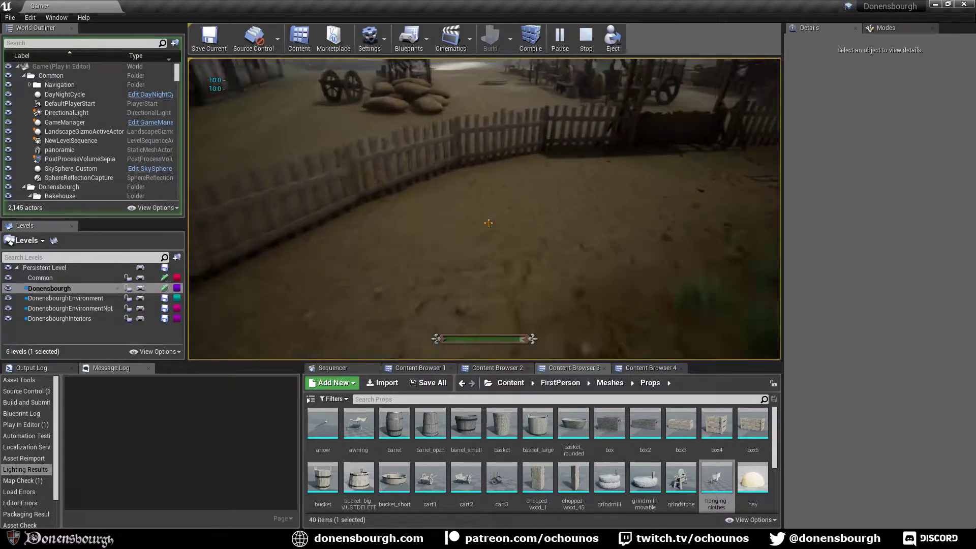
key("w")
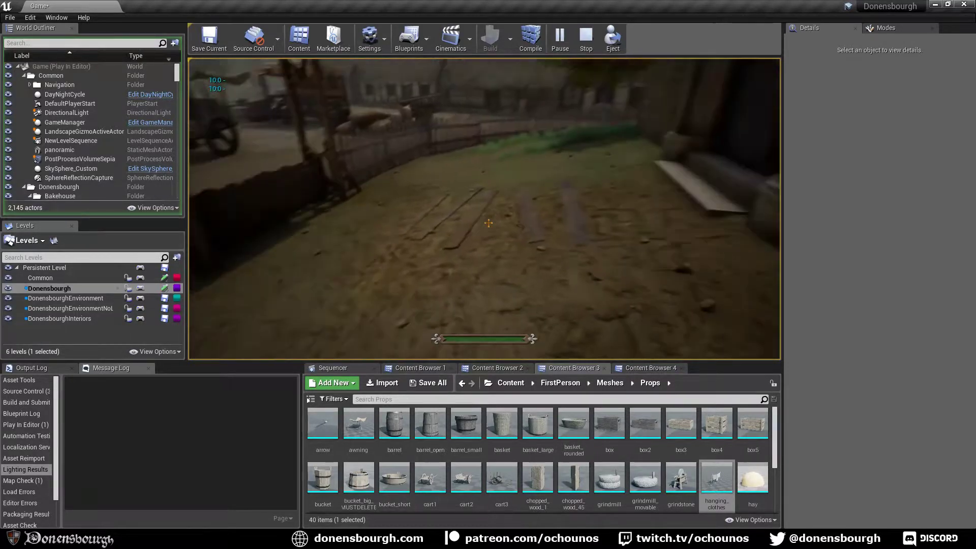
key("w")
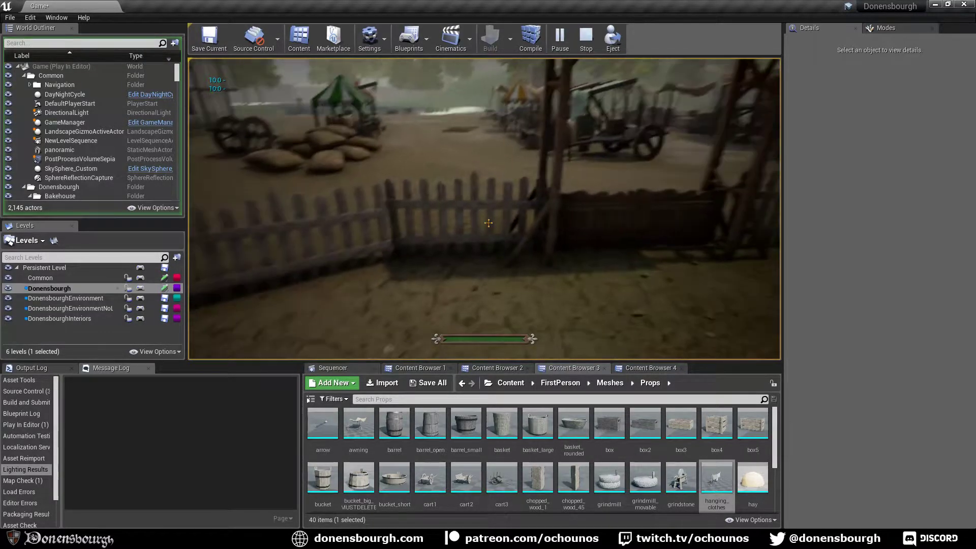
key("Escape")
Fly along the village paths, past the two women, to the clothesline beside the half-timbered house.
right_click_drag(417, 223, 473, 206)
key("w")
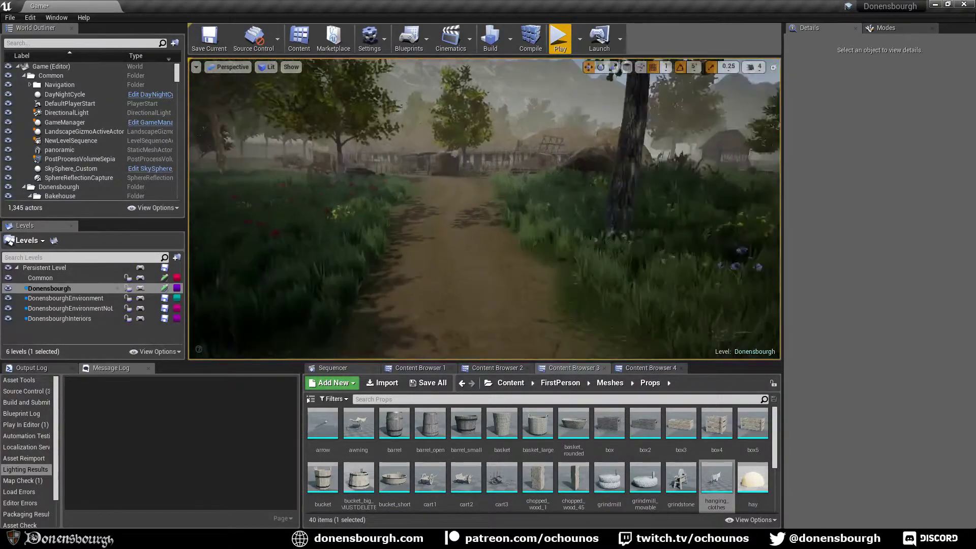
mouse_move(473, 206)
right_mouse_down()
mouse_move(437, 206)
mouse_move(465, 206)
right_mouse_up()
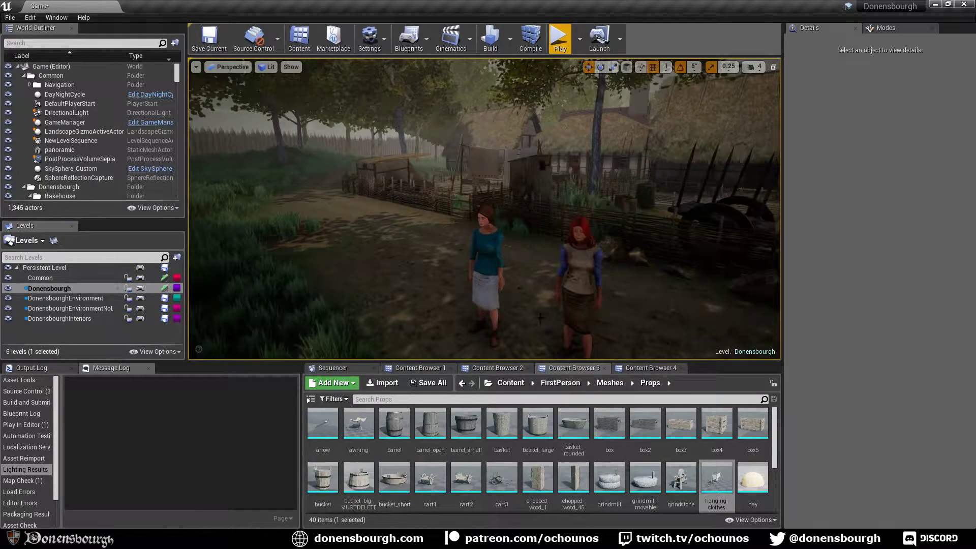
right_click_drag(540, 317, 615, 314)
key("s")
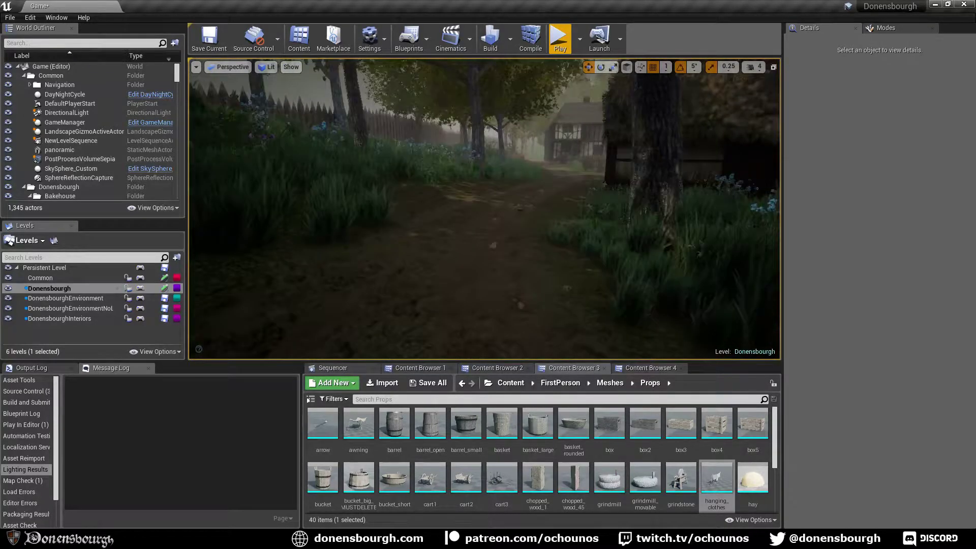
key("w")
right_click_drag(614, 314, 737, 314)
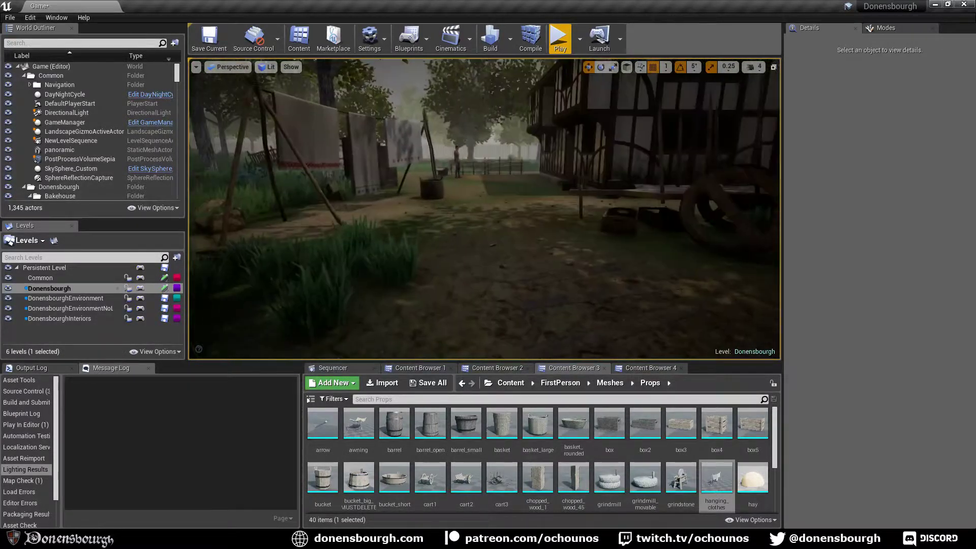
Start a play test beside the clothesline, open the inventory, and put the empty bucket in the left hand and remove it again.
left_click(559, 37)
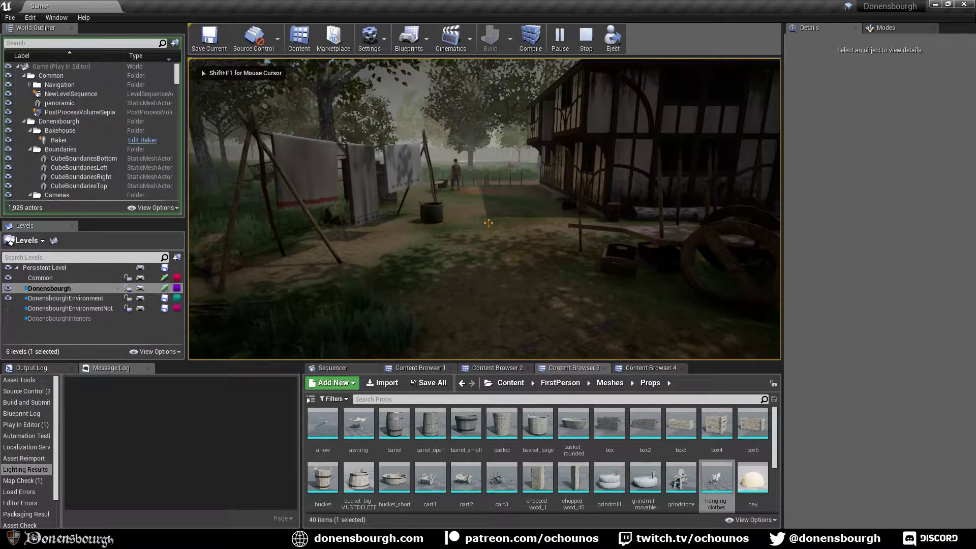
key("i")
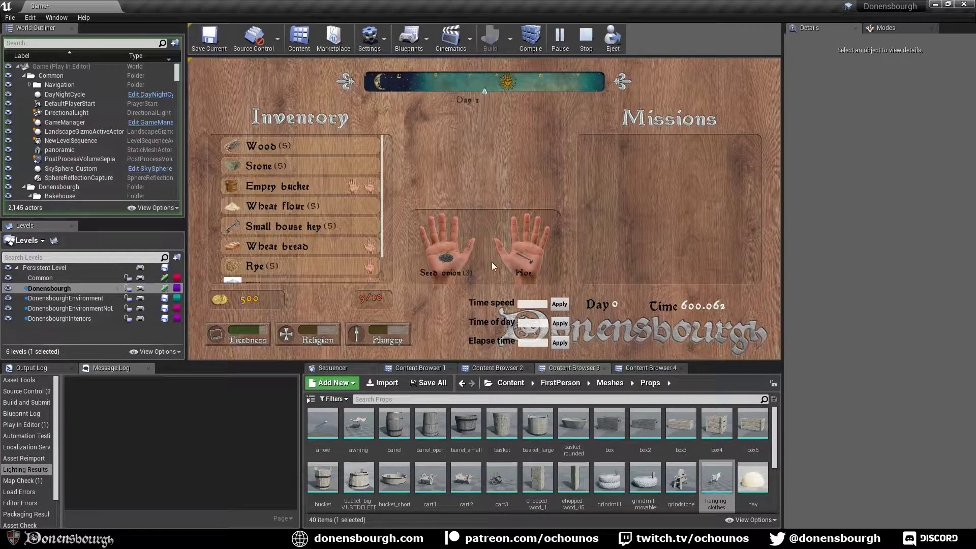
left_click(353, 188)
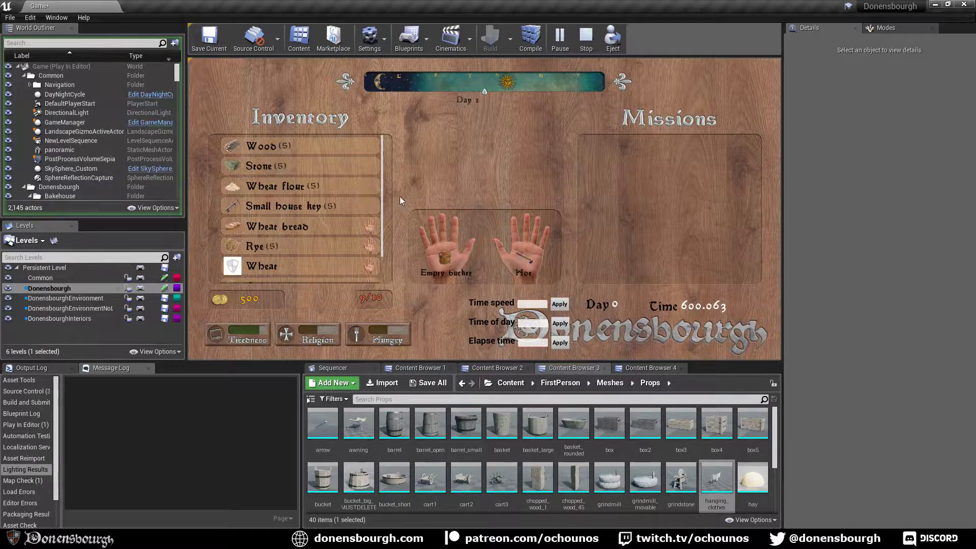
left_click(445, 257)
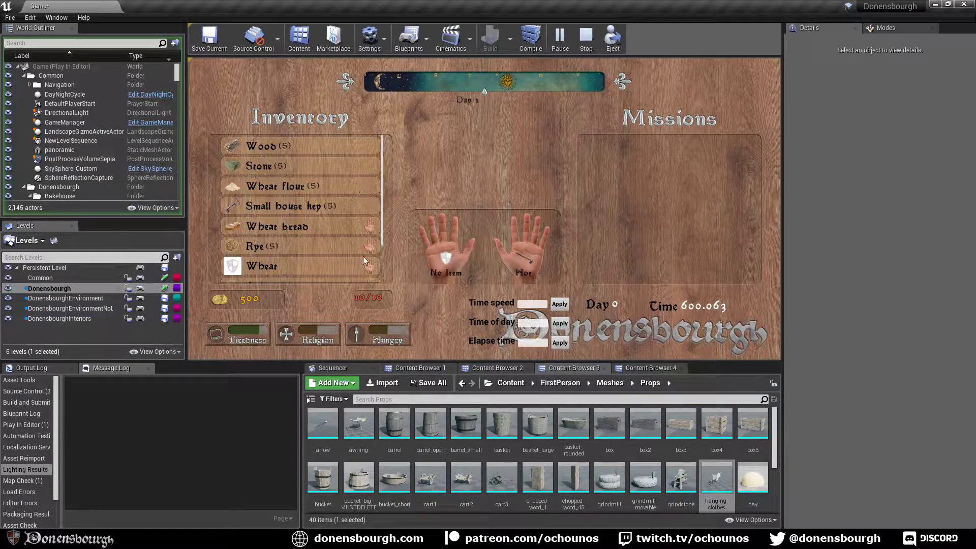
Eat the wheat bread and the onion bread, put a seed onion in the left hand, and close the inventory.
left_click(368, 227)
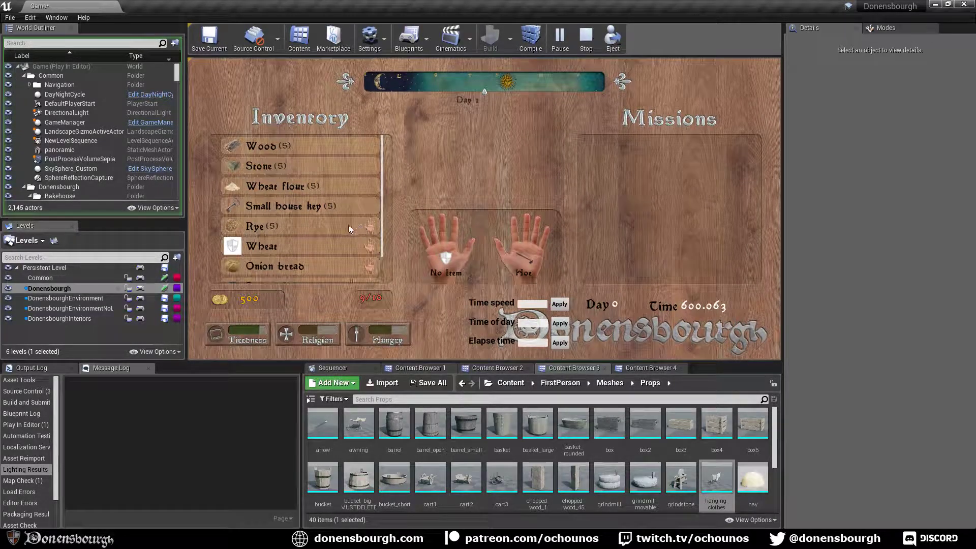
scroll(364, 278, "down", 2)
left_click(353, 260)
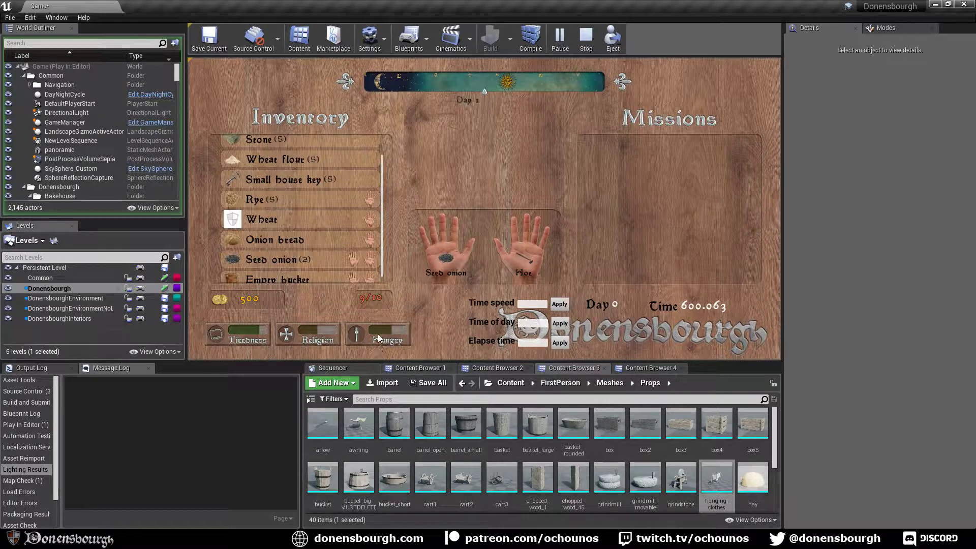
left_click(369, 239)
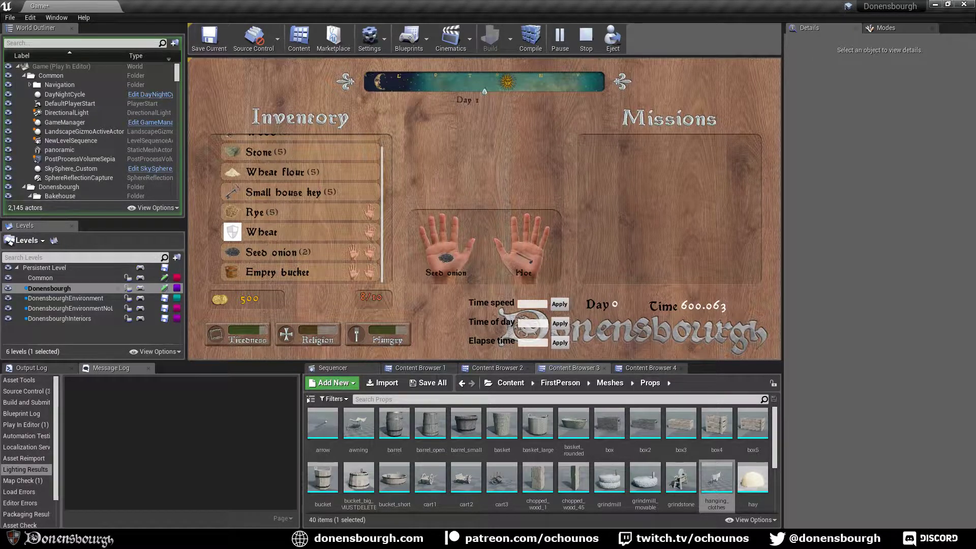
key("Tab")
Run past the half-timbered house to the wayside cross by the river, start praying there, and cancel the prayer.
key("shift+w")
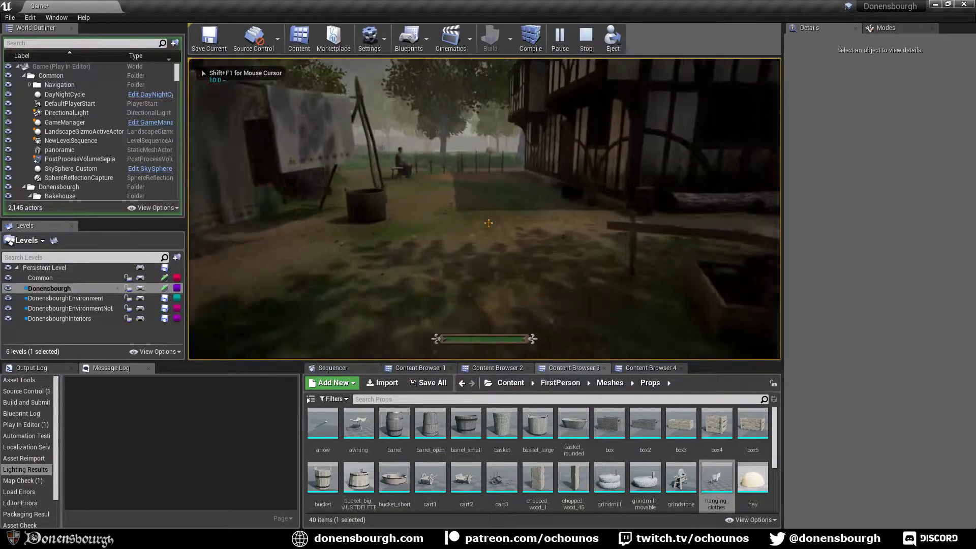
key("shift+w")
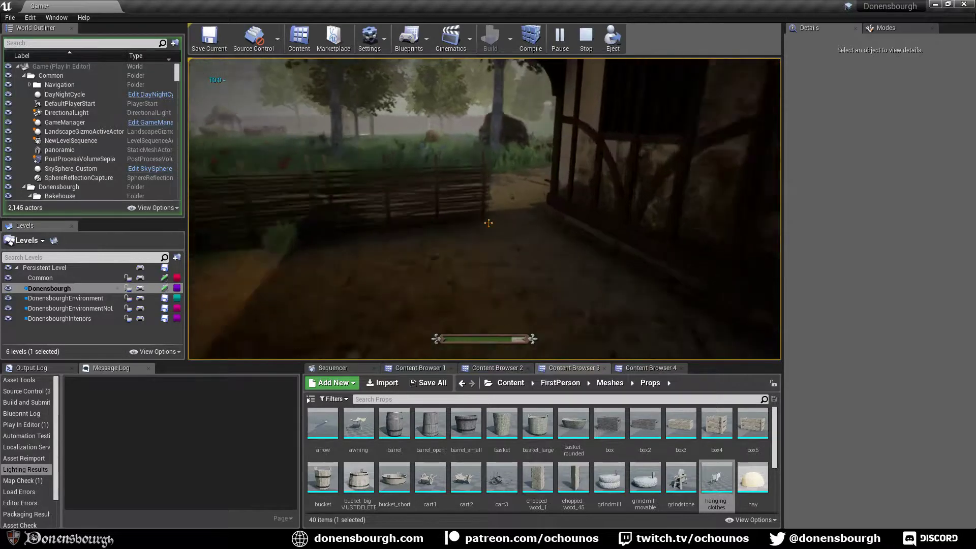
key("shift+w")
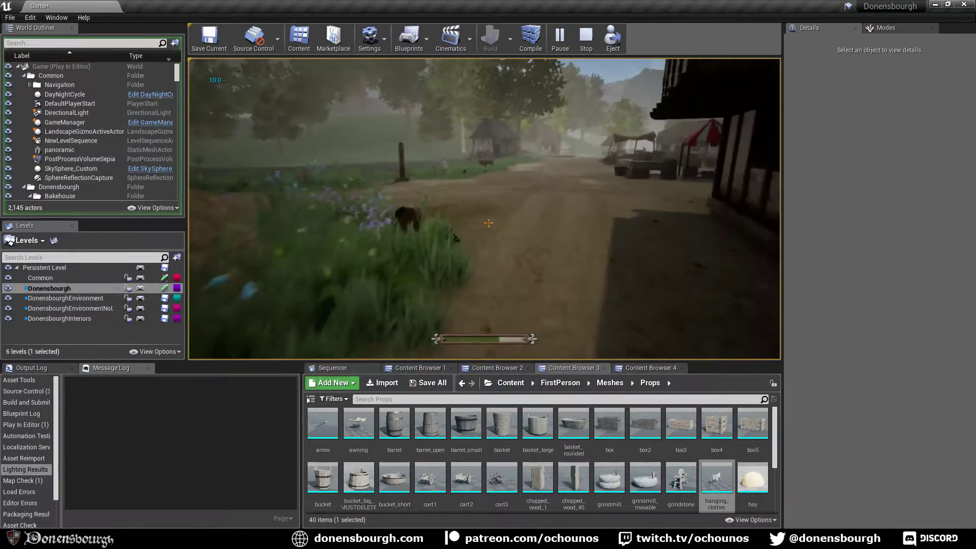
key("w")
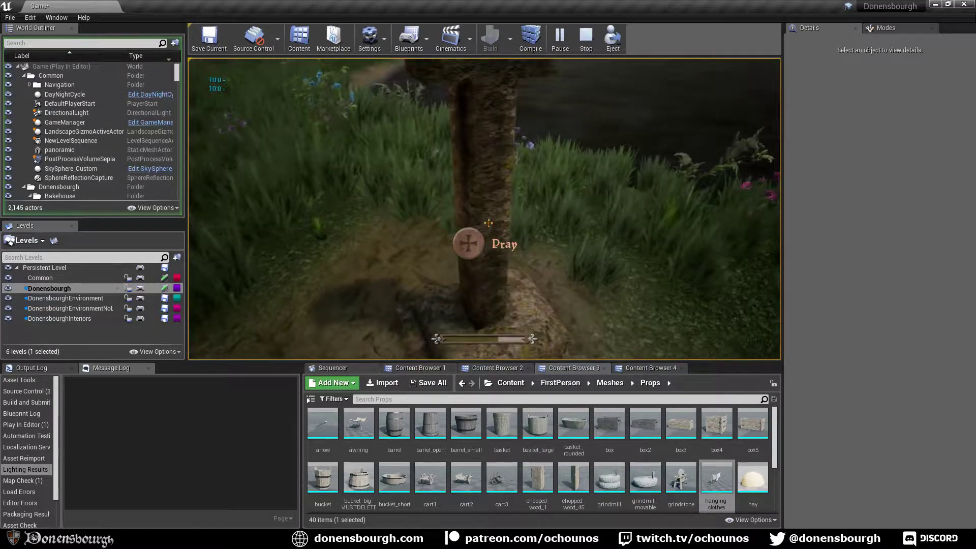
left_click(488, 223)
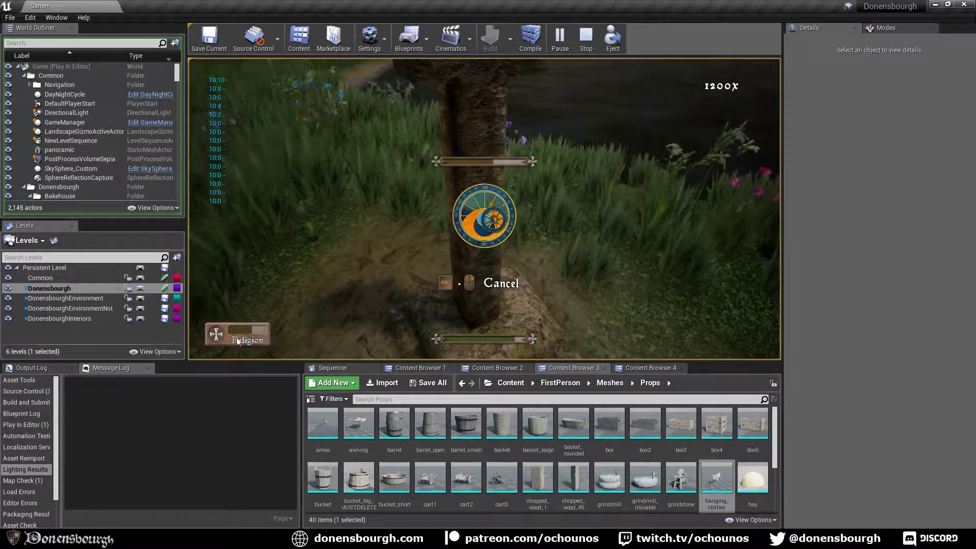
right_click(366, 274)
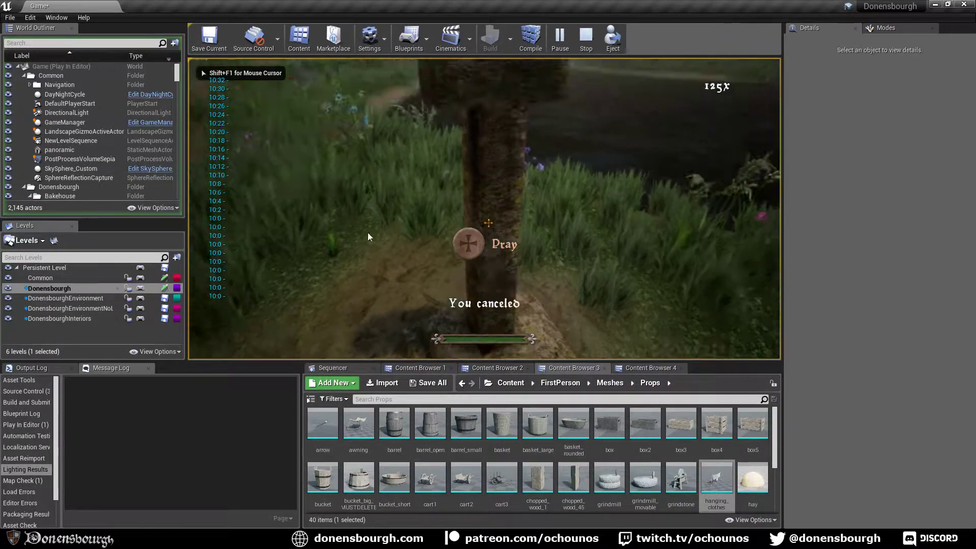
Check the religion level in the inventory, pray at the cross again, and cancel the prayer.
key("i")
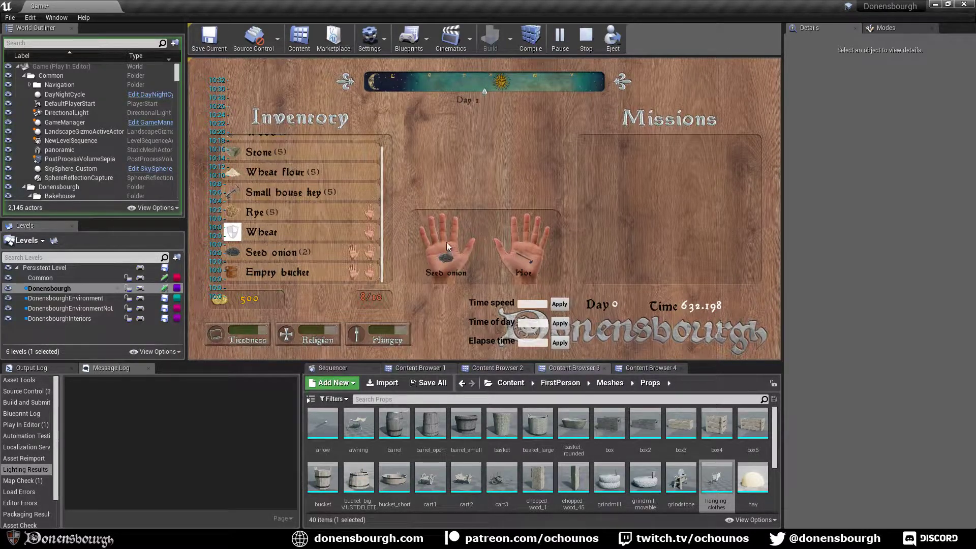
key("i")
left_click(489, 222)
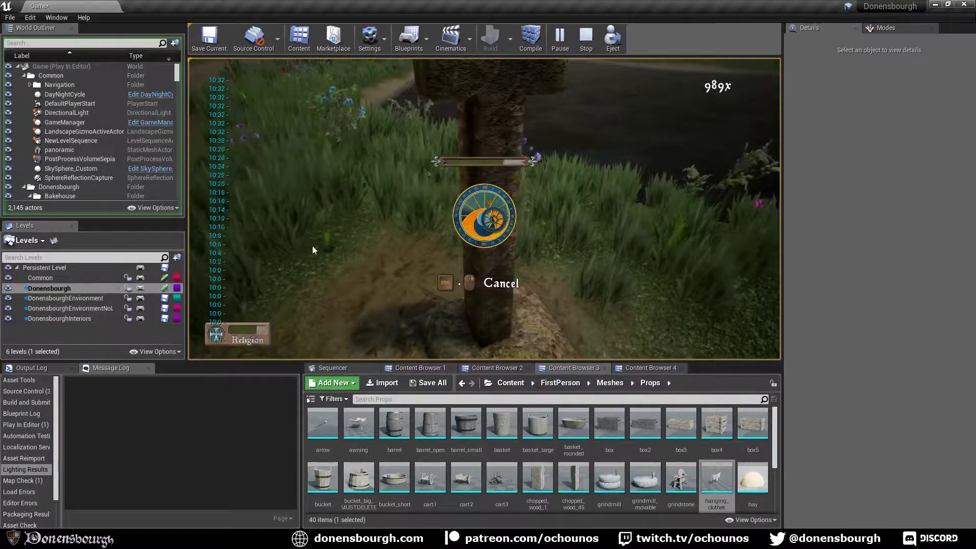
left_click(323, 264)
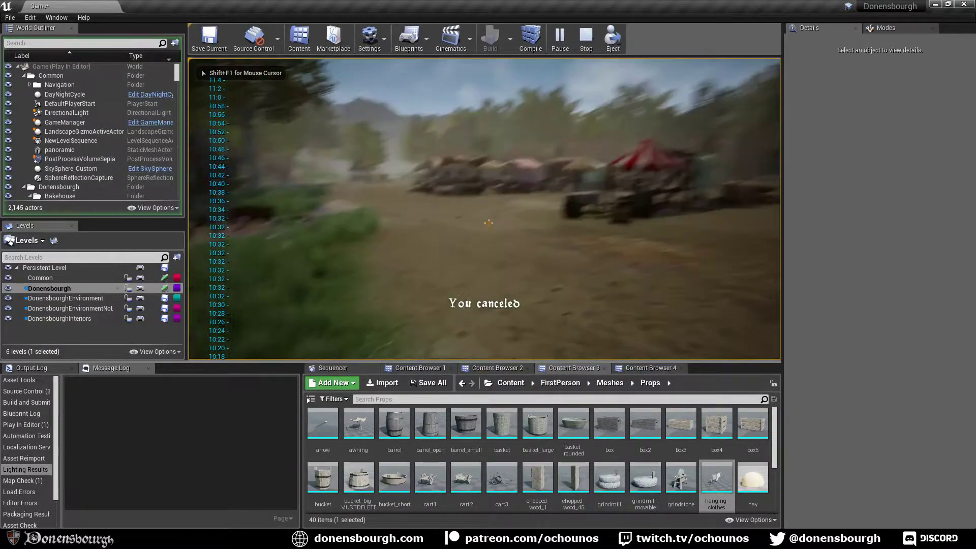
Walk past the wooden dock into the river and climb the grassy bank back to the village street.
key("w")
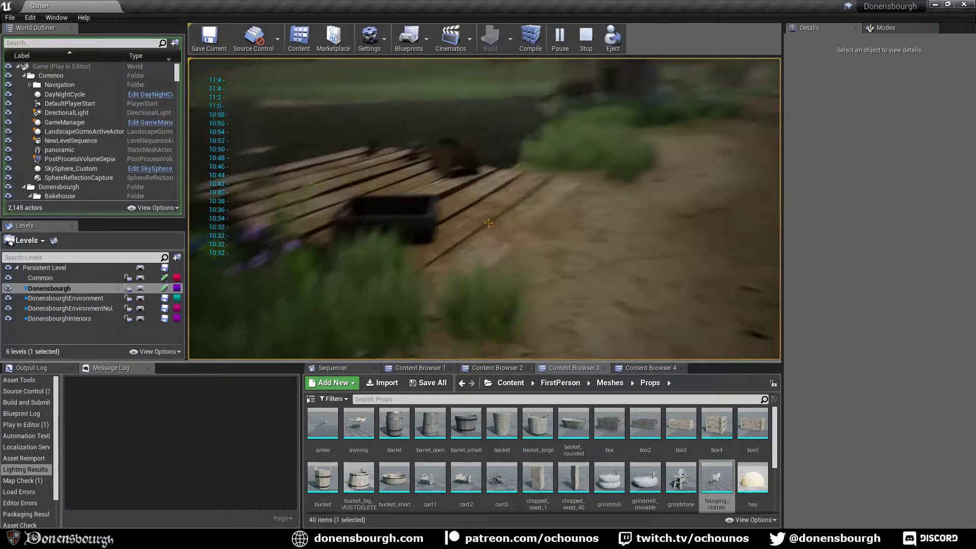
key("w")
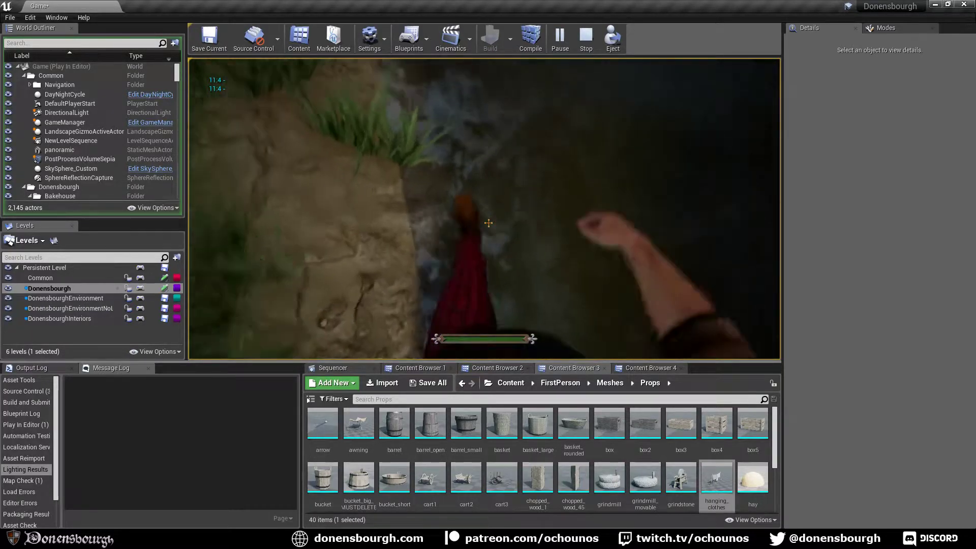
key("w")
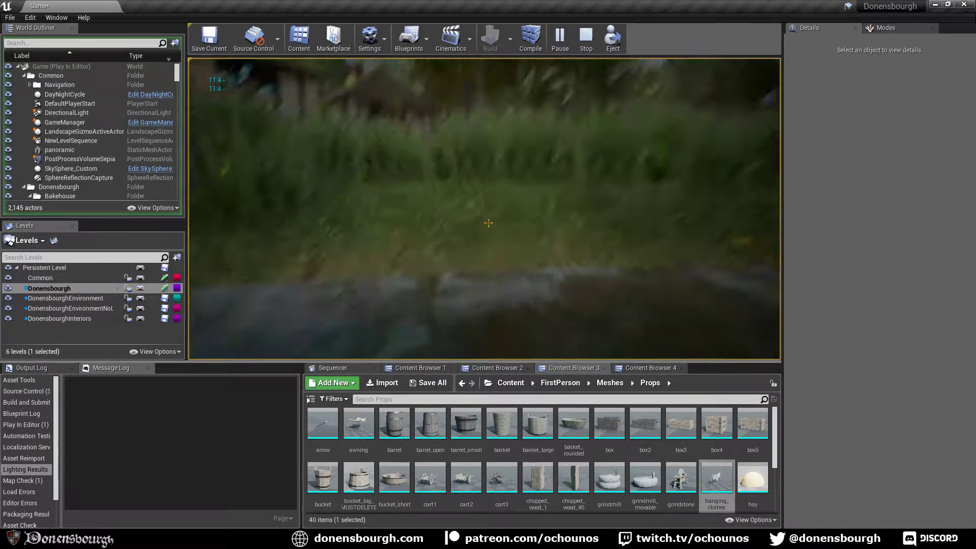
key("w")
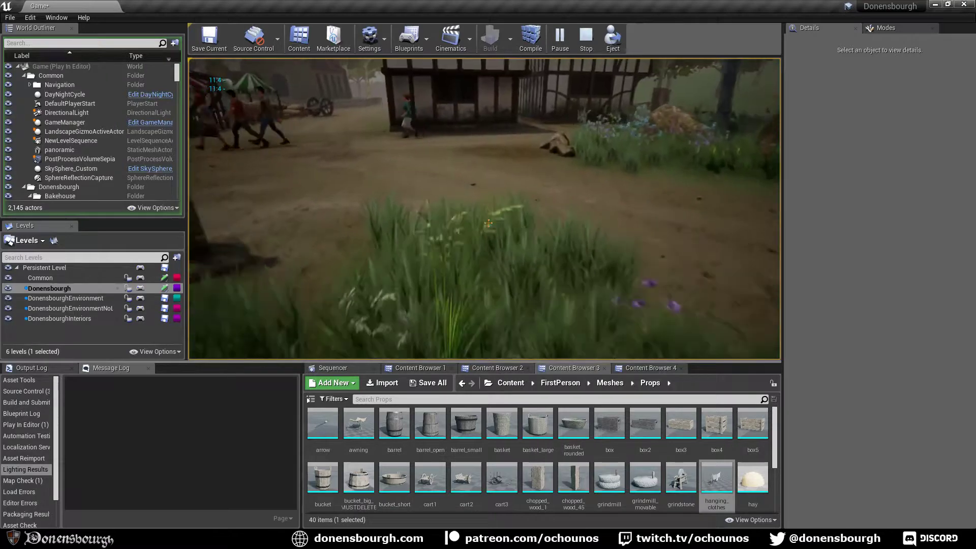
Cross the village street and run past the wayside cross and the market stalls to the log footbridge by the river.
key("w")
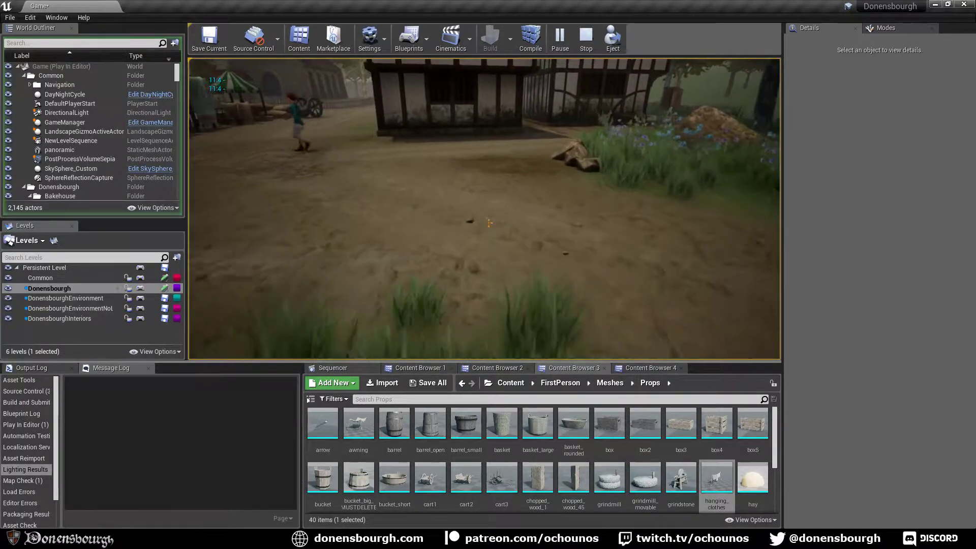
key("w")
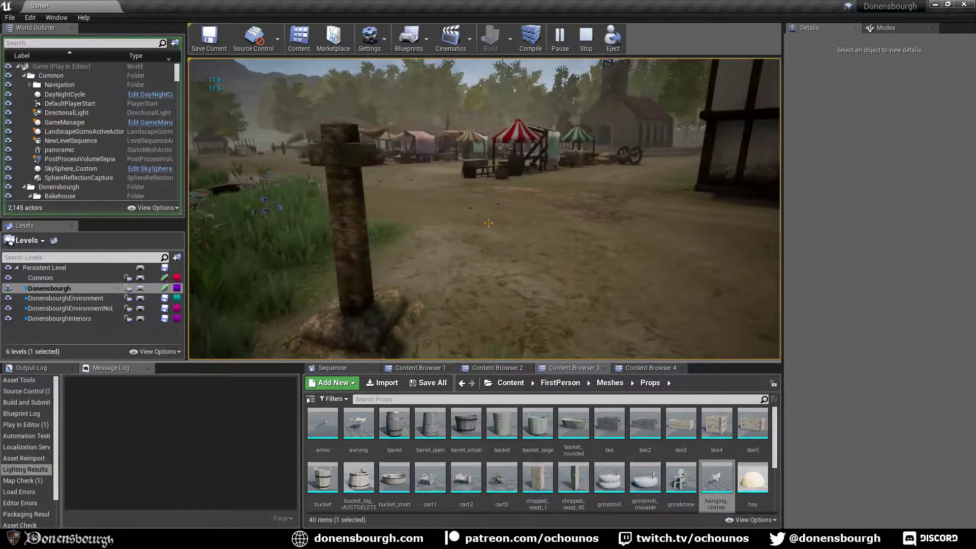
key("shift+w")
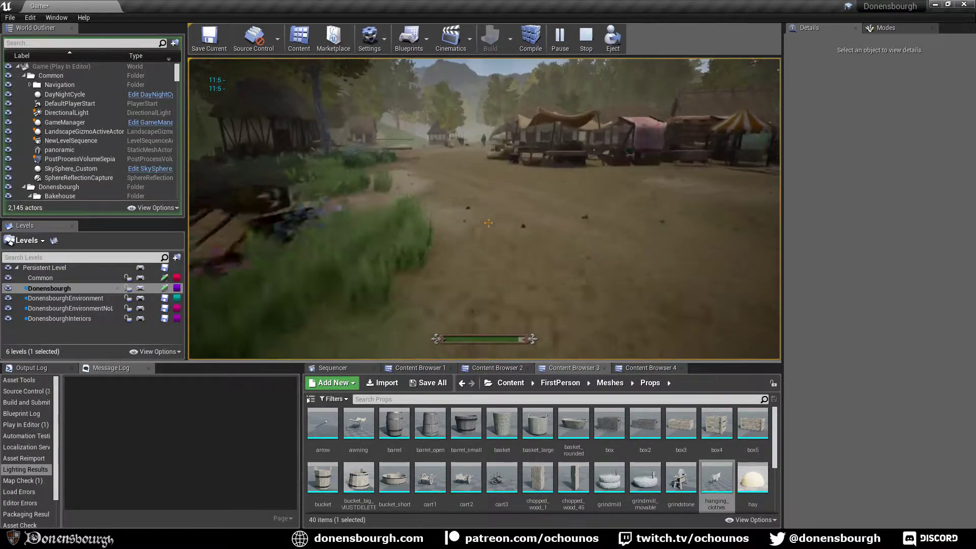
key("shift+w")
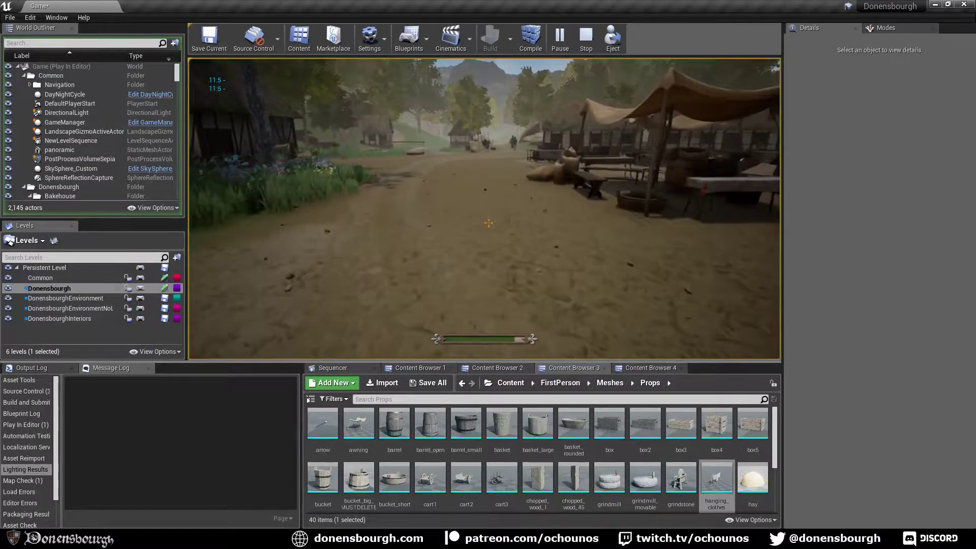
key("shift+w")
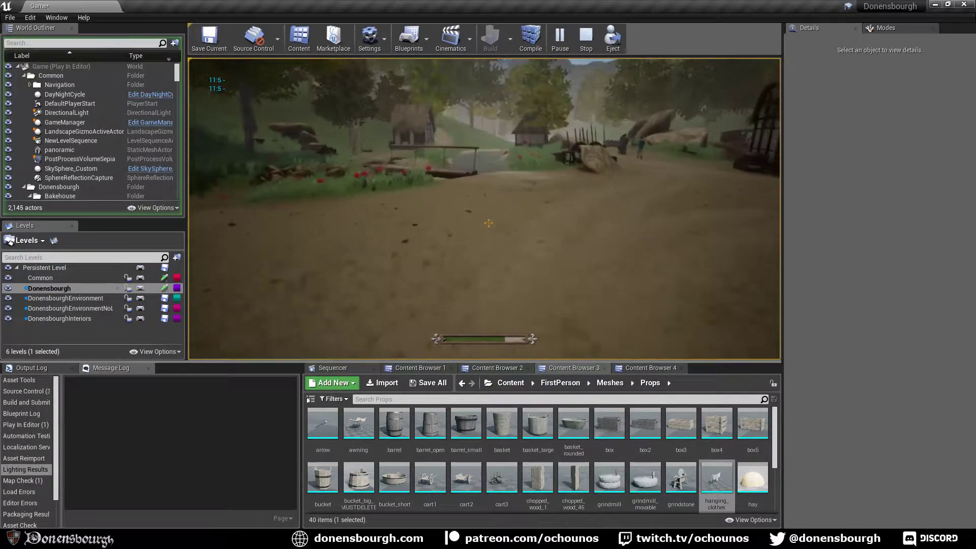
key("shift+w")
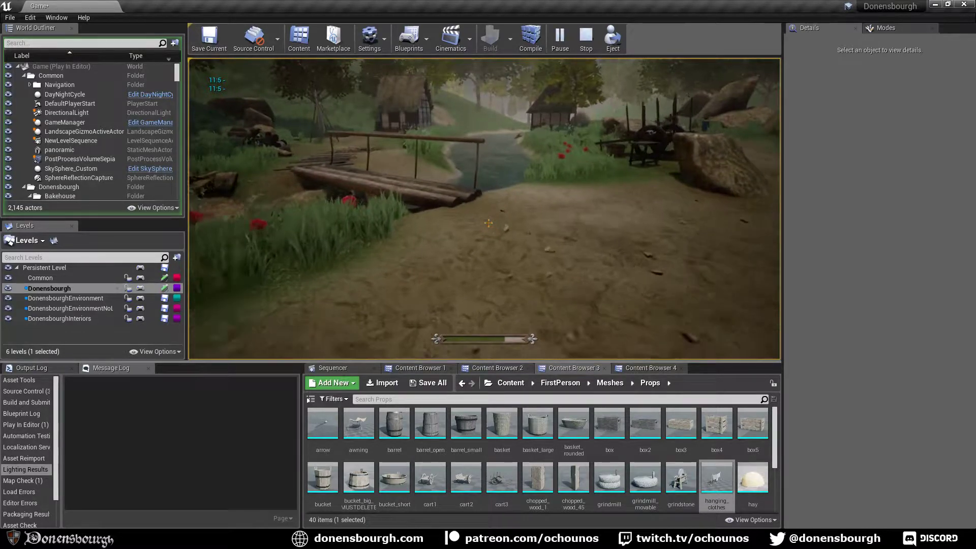
Walk to the half-timbered row house's wooden door, follow the dirt path out through the trees, and end the play session.
key("w")
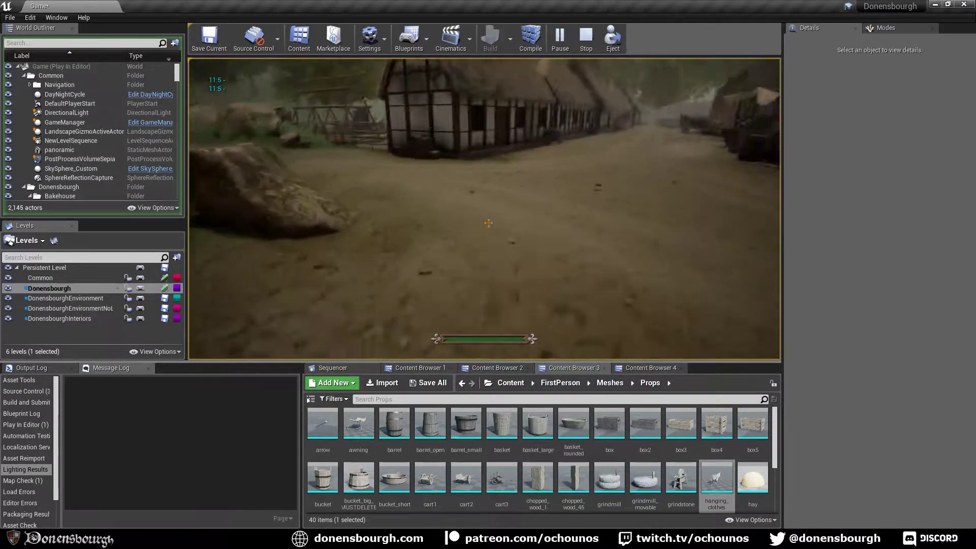
key("w")
key("w")
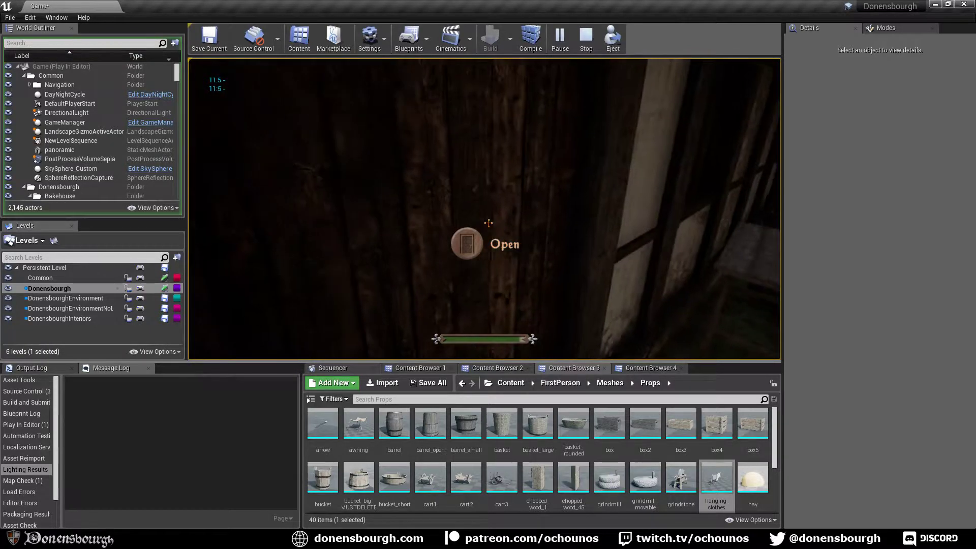
key("w")
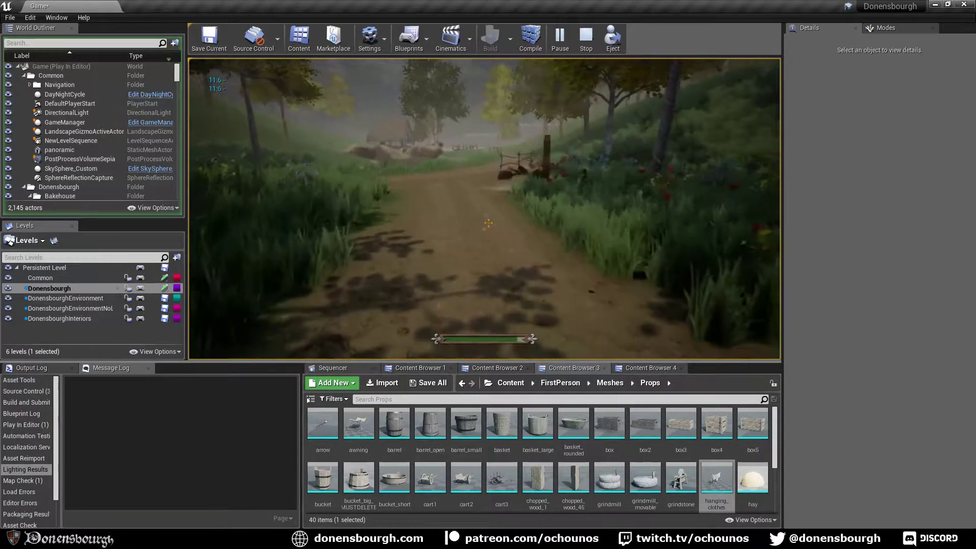
key("Escape")
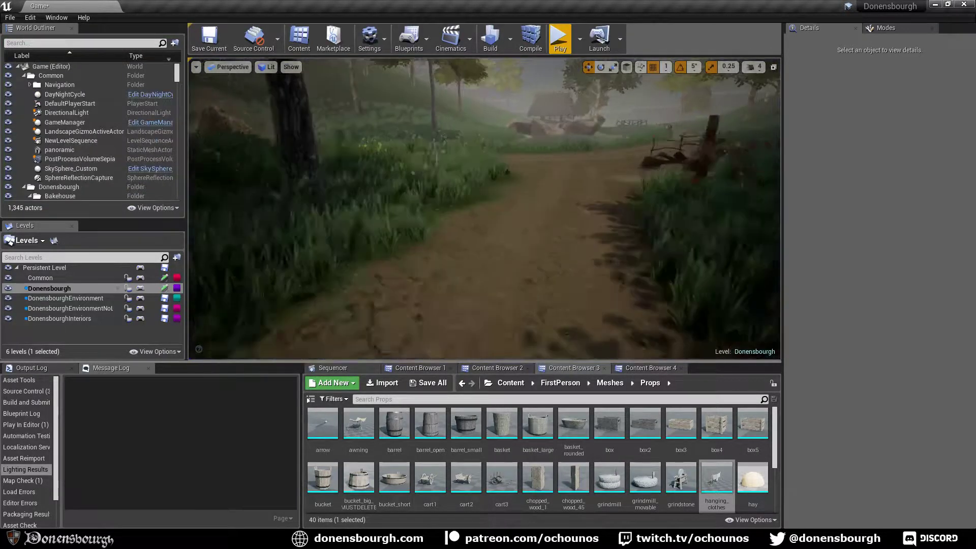
Start a new play session beside the thatched house's fenced garden and walk up to the long wooden chest.
key("w")
right_click_drag(484, 209, 661, 214)
key("w")
key("w")
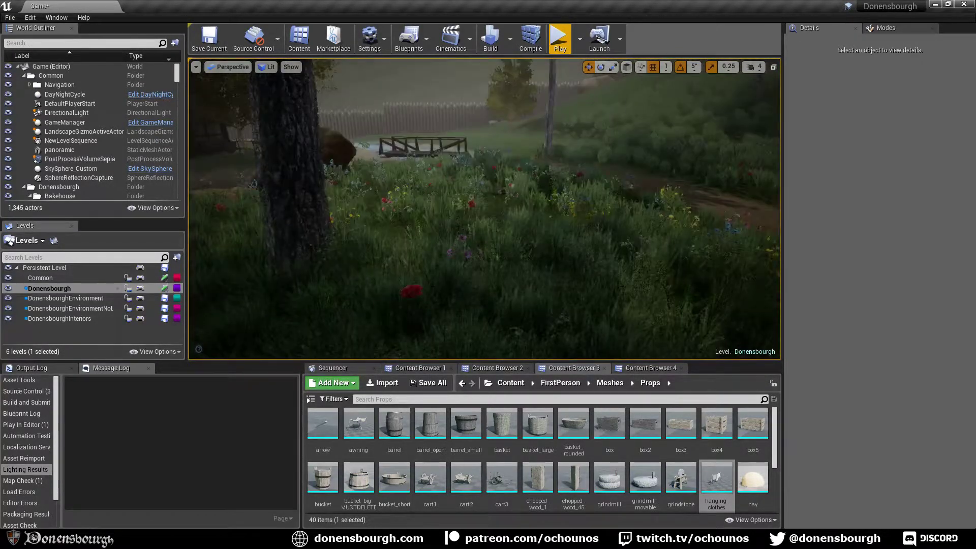
key("w")
right_click_drag(484, 209, 229, 211)
right_click_drag(305, 214, 325, 243)
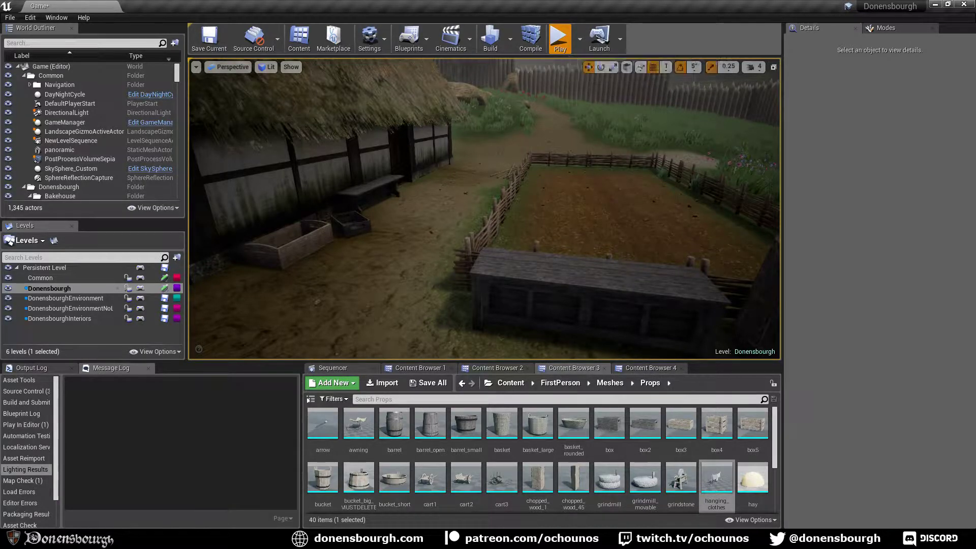
left_click(560, 38)
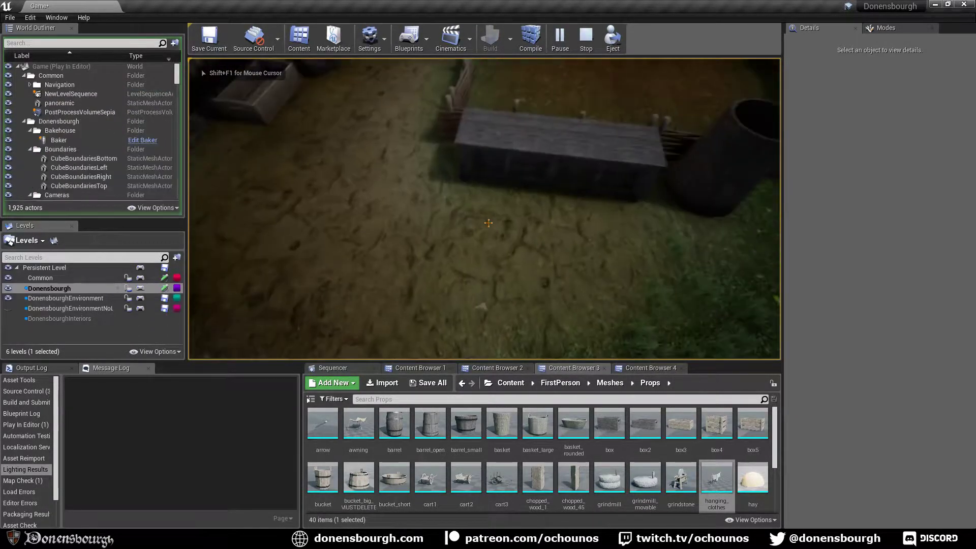
key("w")
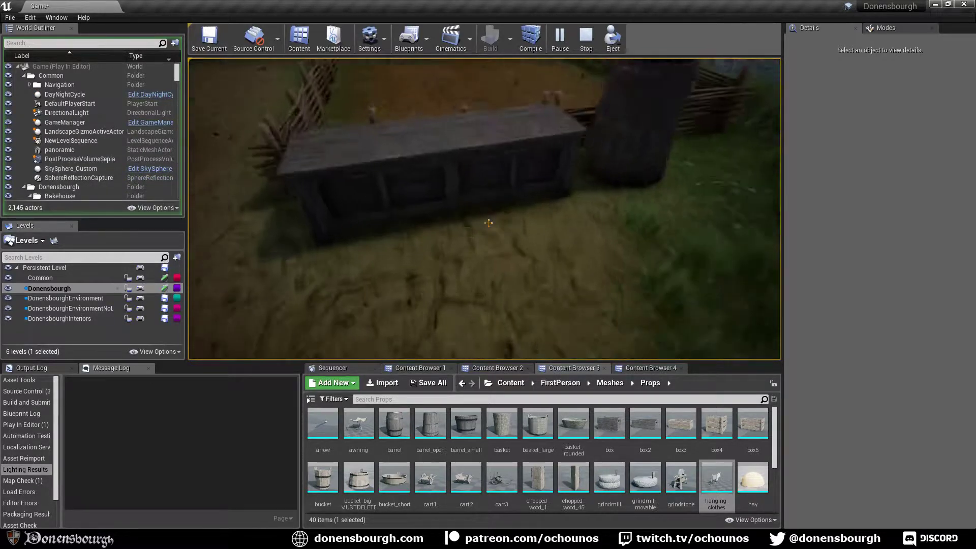
Test opening and closing the chest's vault beside the field in the play session, and end the session.
key("e")
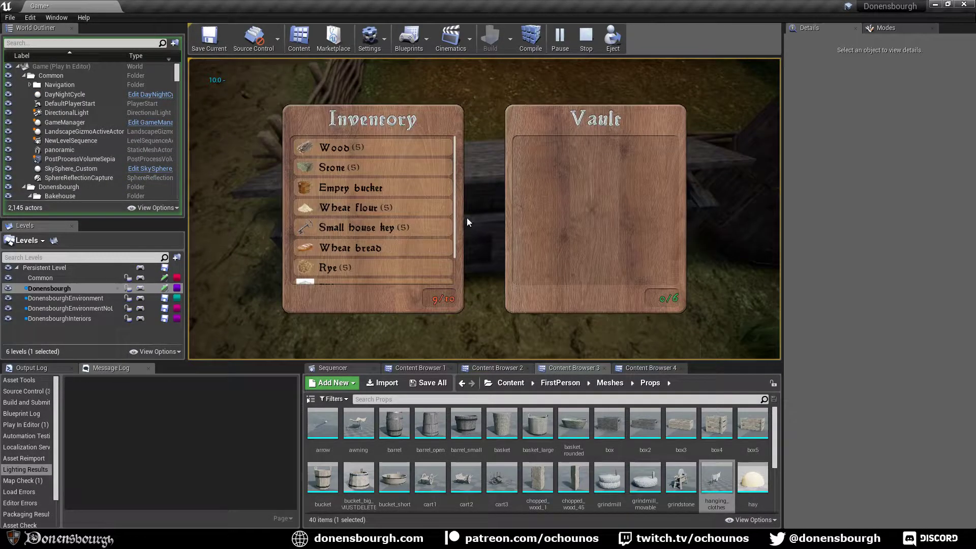
key("e")
key("e")
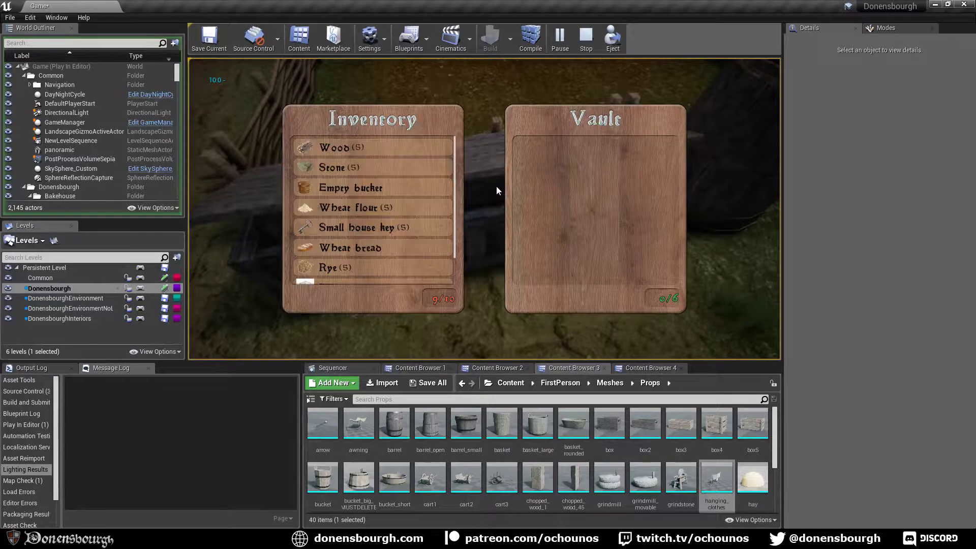
key("e")
key("e")
key("e")
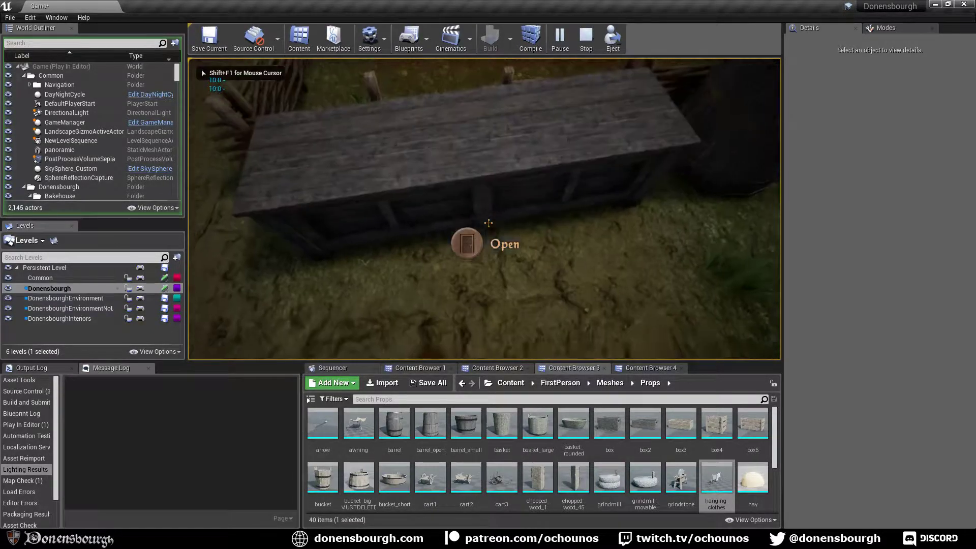
key("Escape")
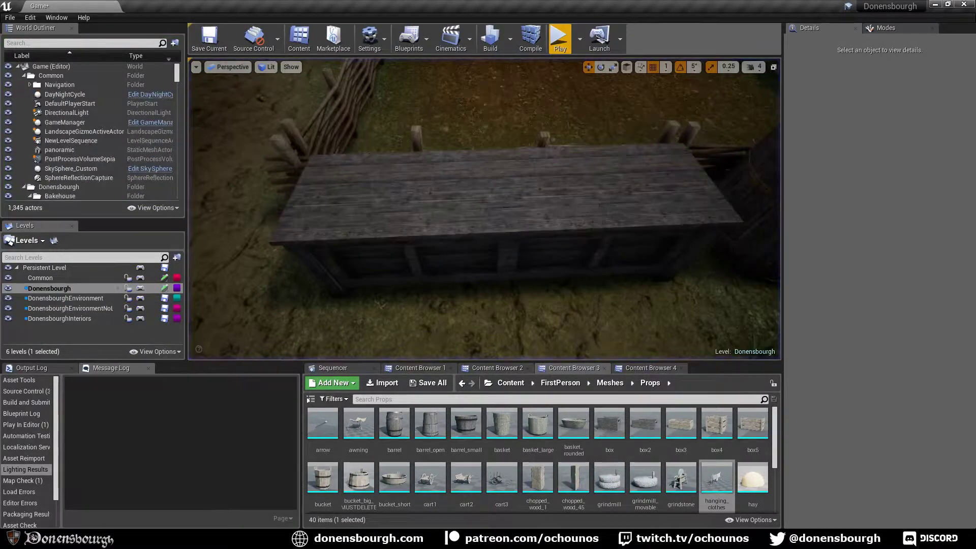
Add a Wood entry with amount 2 to the items of the chest beside the field.
left_click(503, 204)
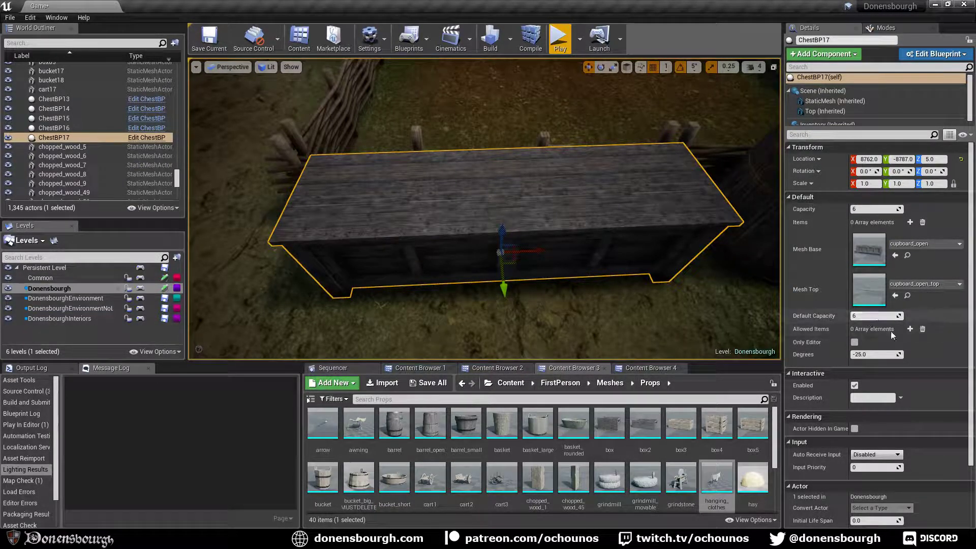
left_click(910, 222)
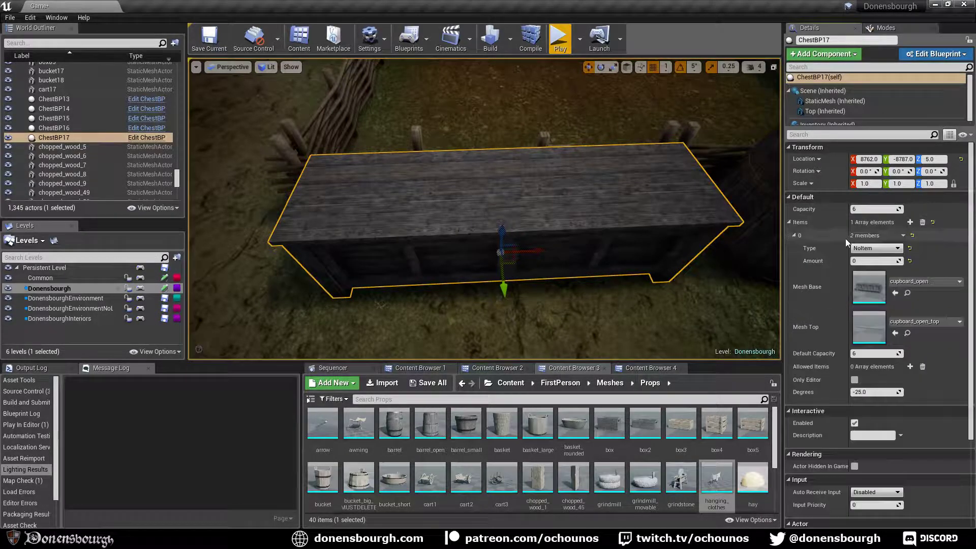
left_click(875, 248)
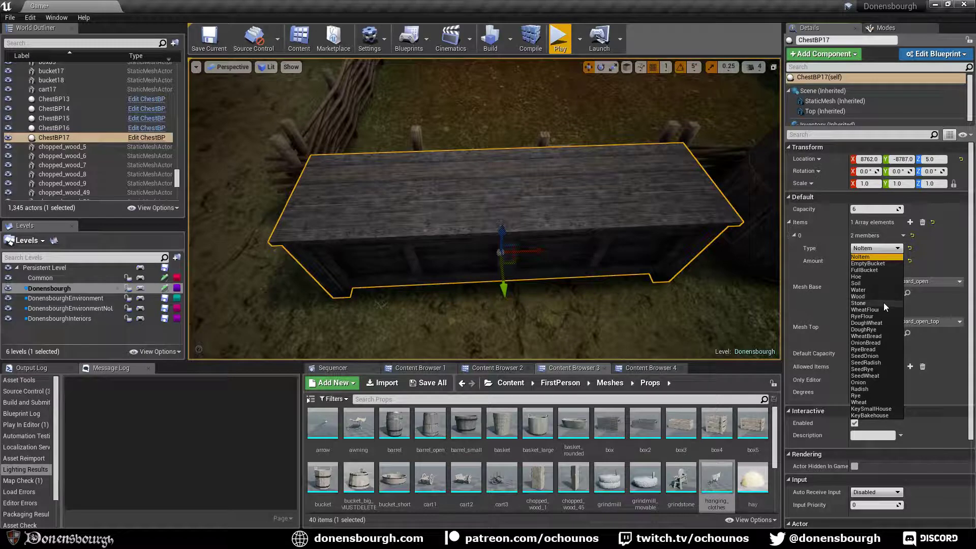
left_click(884, 297)
left_click(885, 259)
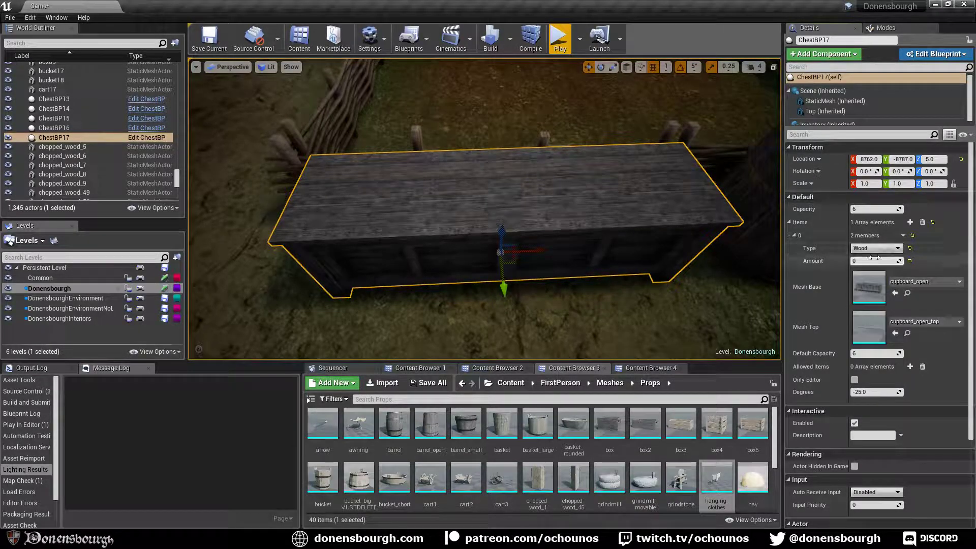
type("2")
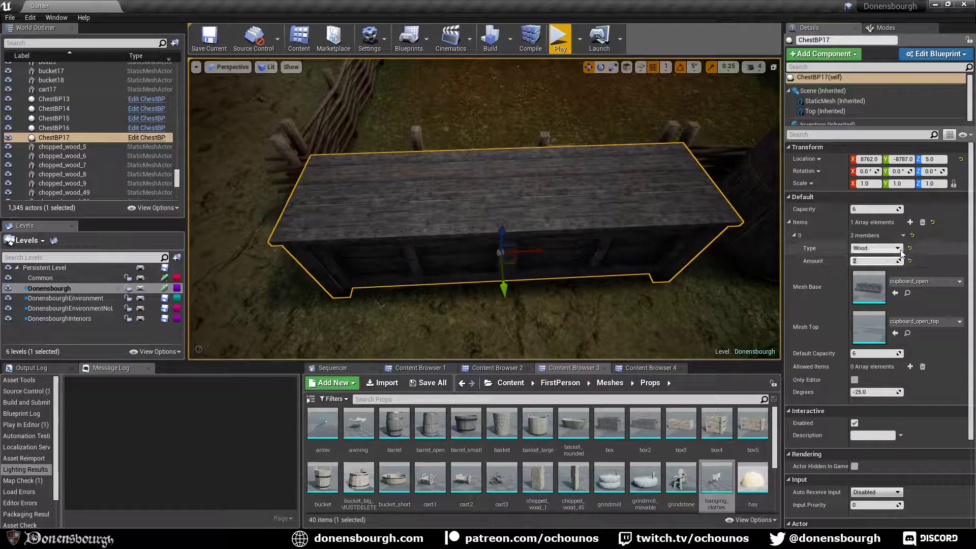
Add a SeedOnion entry with amount 3 to the chest's items and save the current level.
left_click(910, 222)
left_click(896, 286)
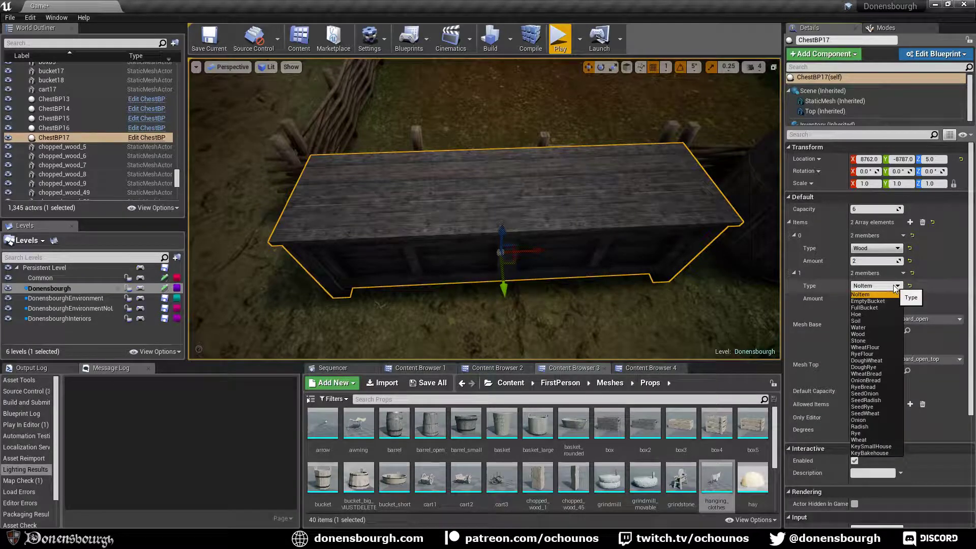
left_click(889, 393)
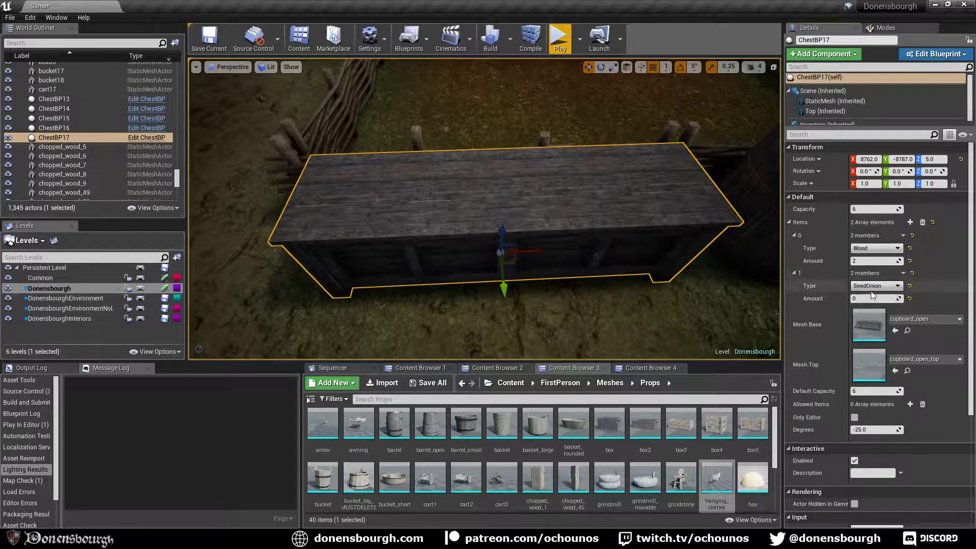
left_click(871, 297)
type("3")
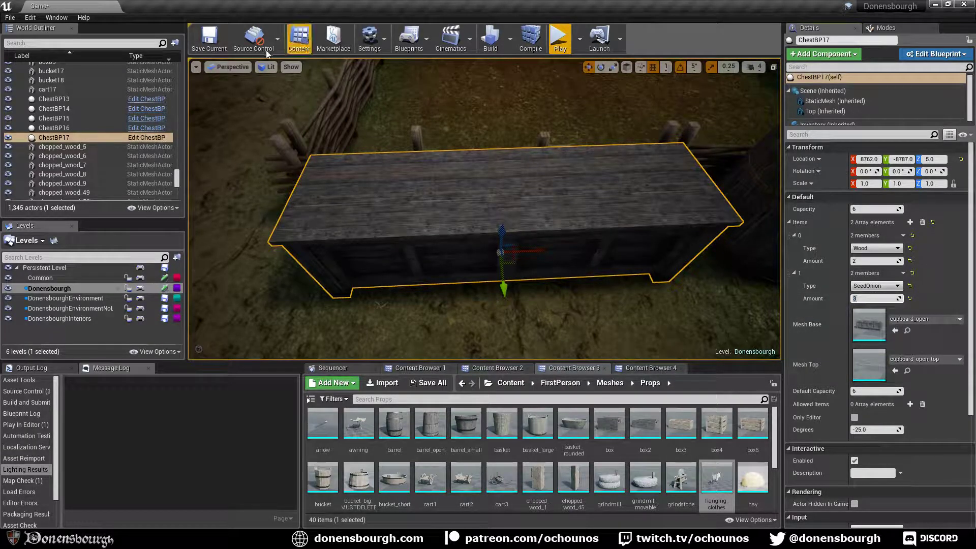
left_click(219, 41)
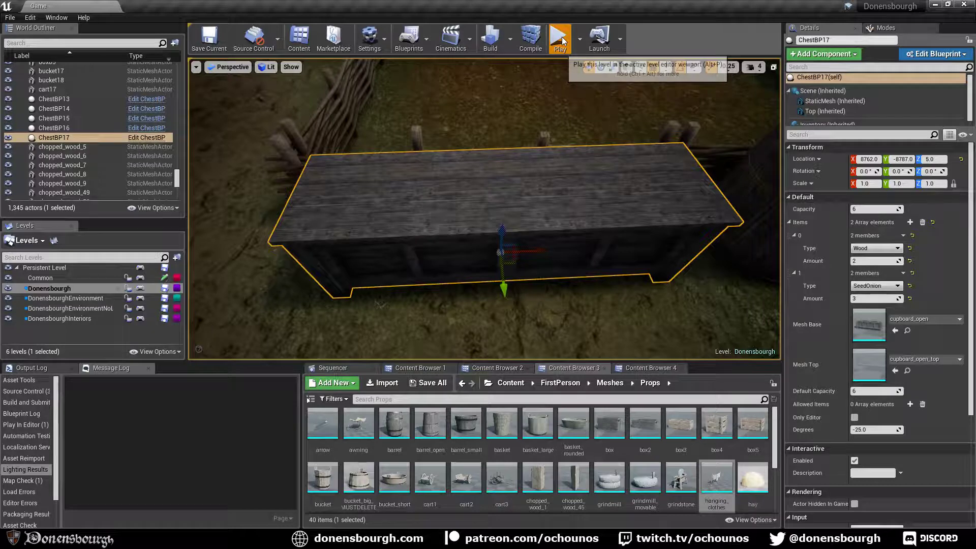
Play the level and open the chest to check its vault contents, and close it again.
left_click(560, 50)
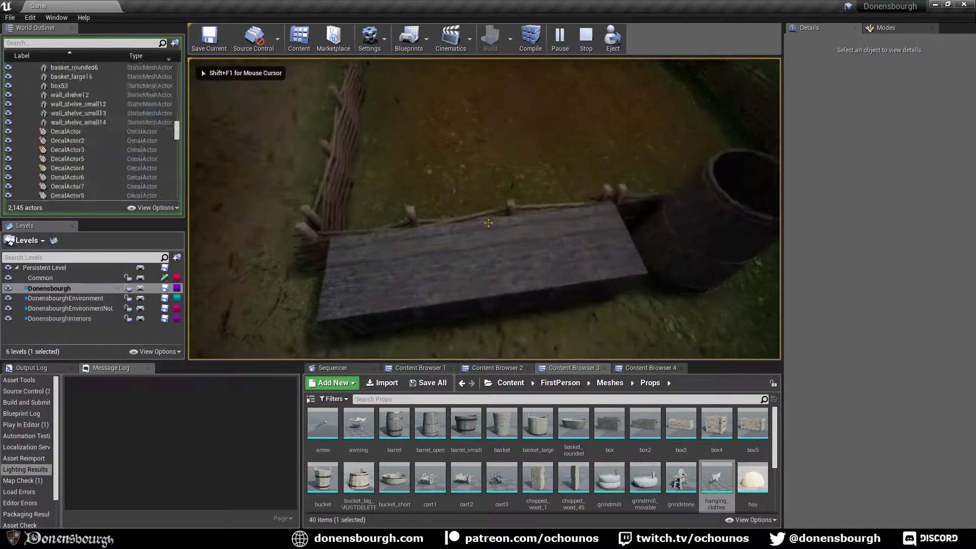
key("e")
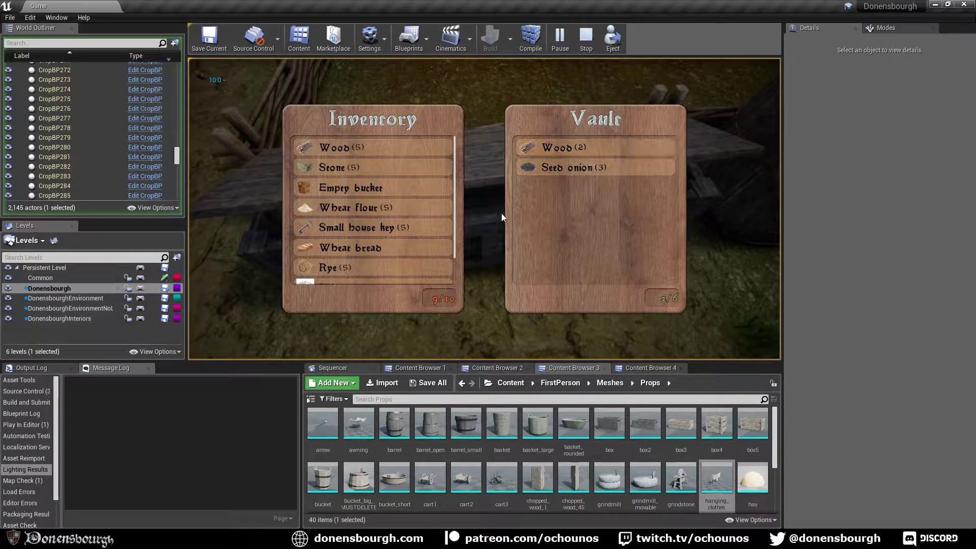
key("e")
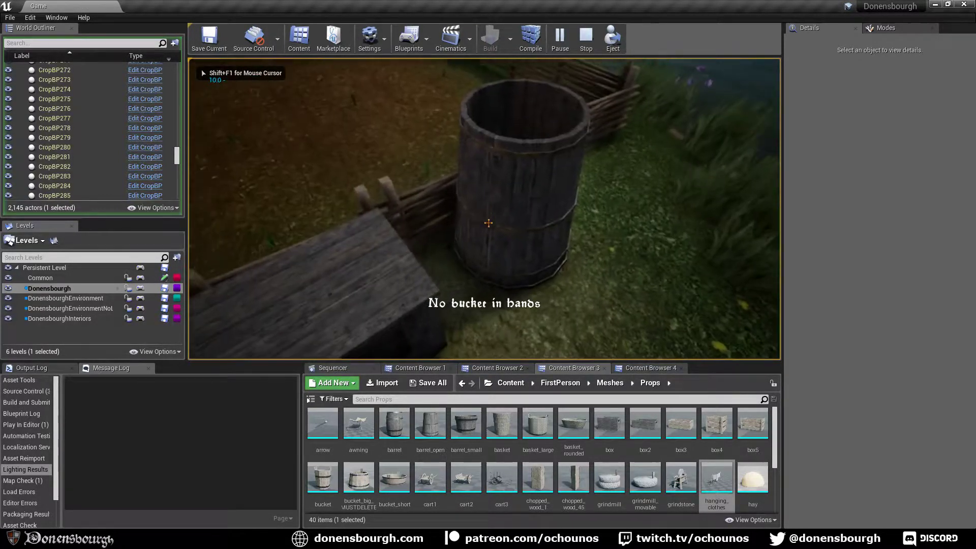
Equip the empty bucket from the inventory in place of the held onion seeds.
key("w")
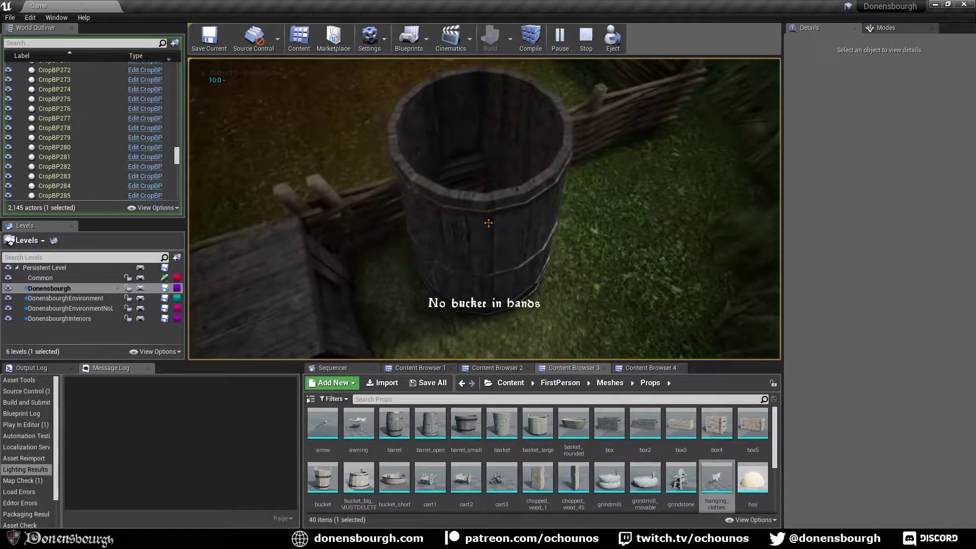
key("i")
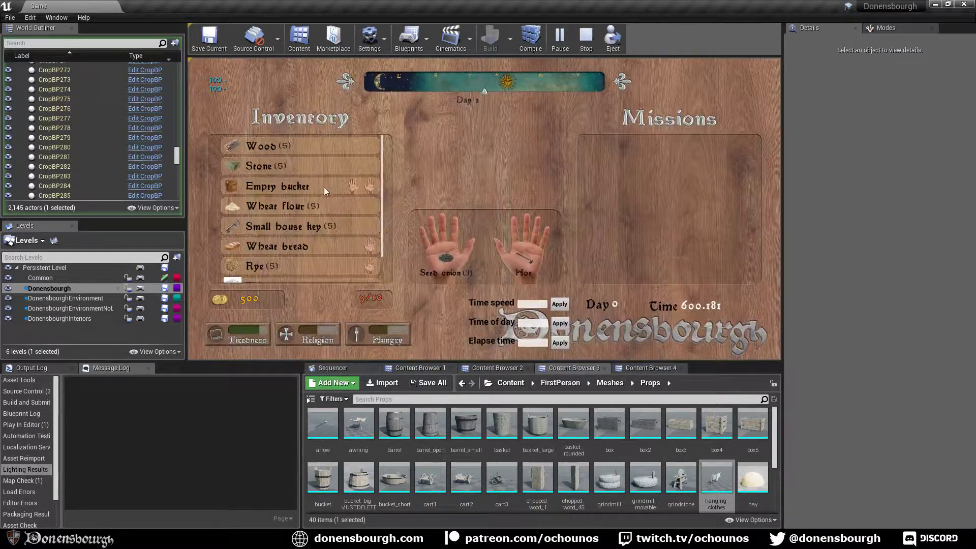
left_click(352, 186)
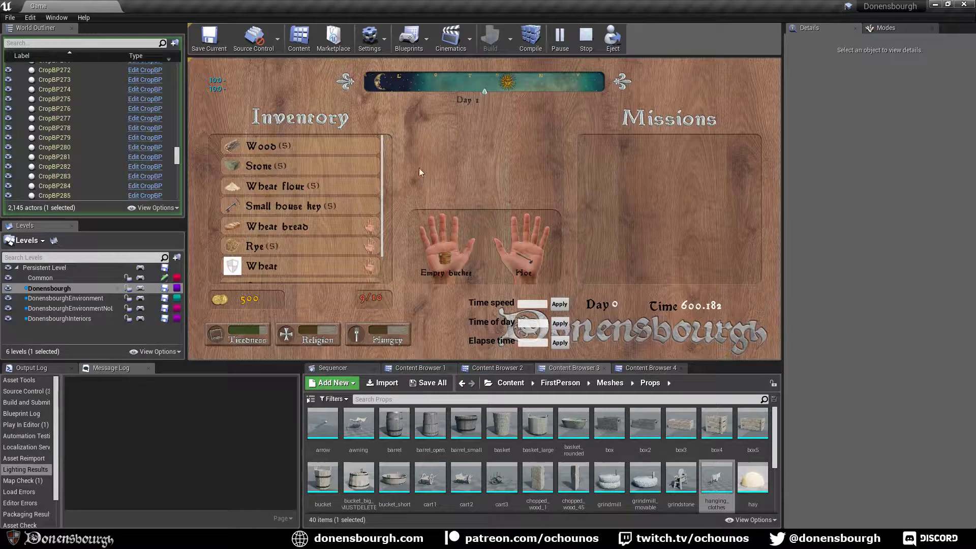
key("i")
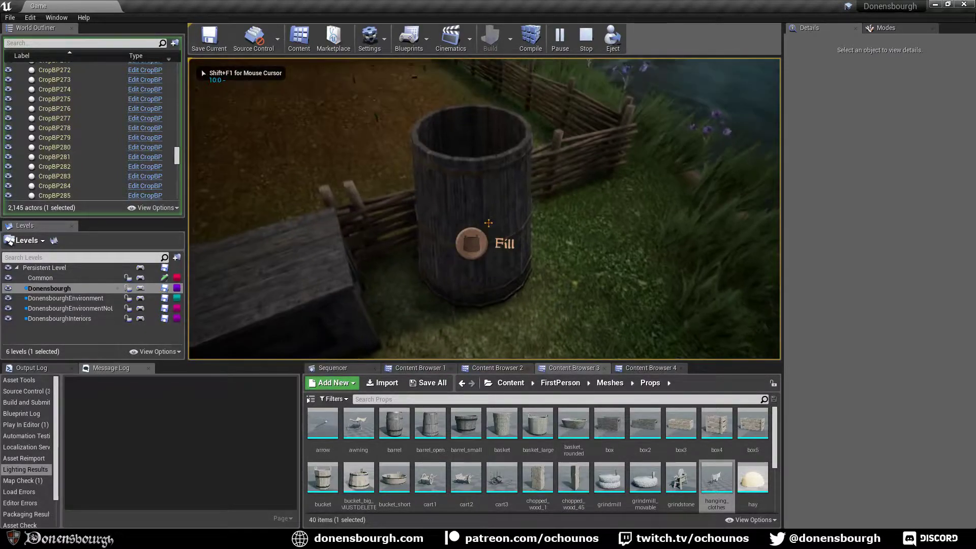
Test the bucket at the river and at the water barrel beside the chest.
key("w")
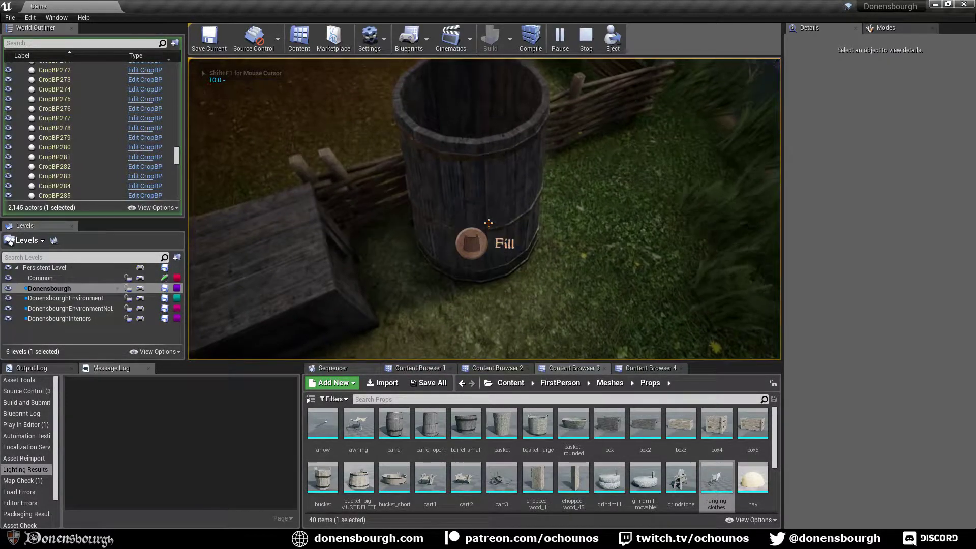
key("w")
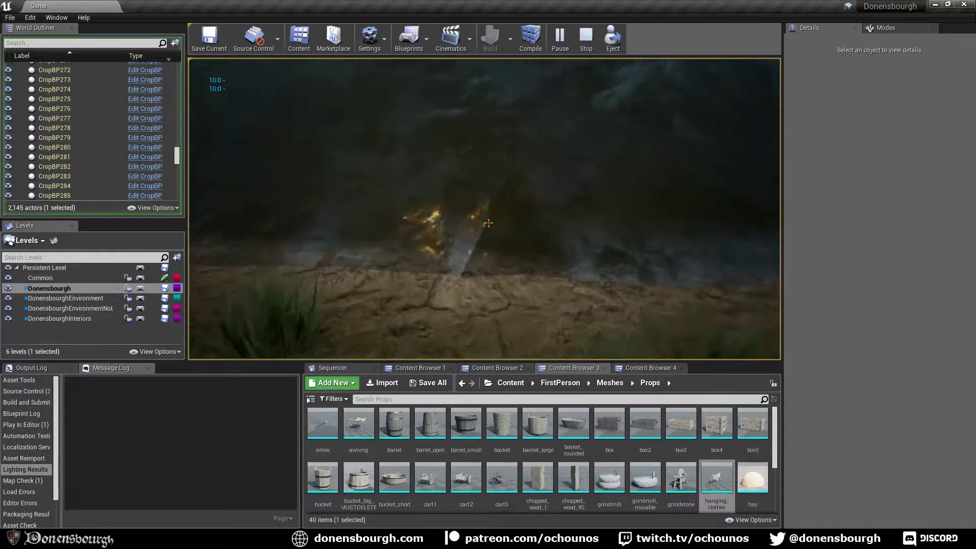
key("w")
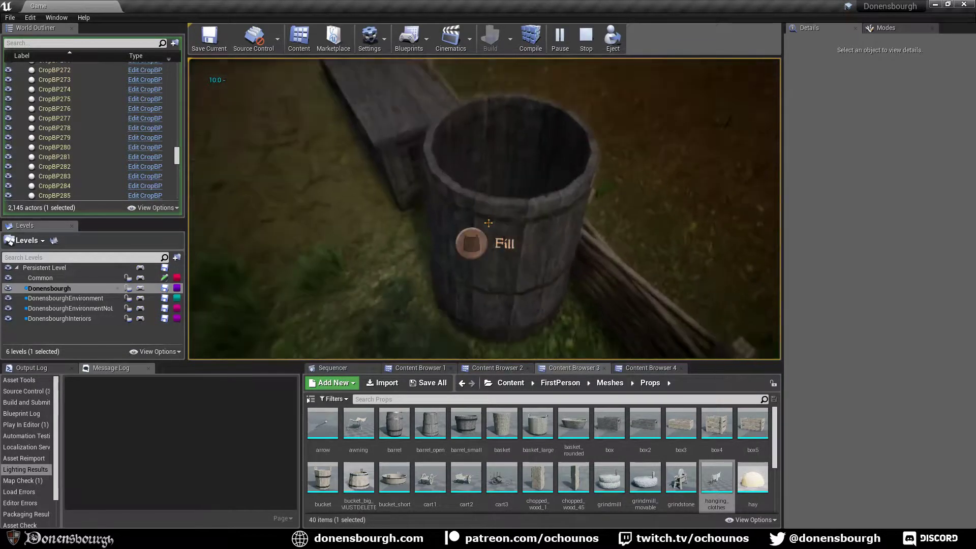
key("d")
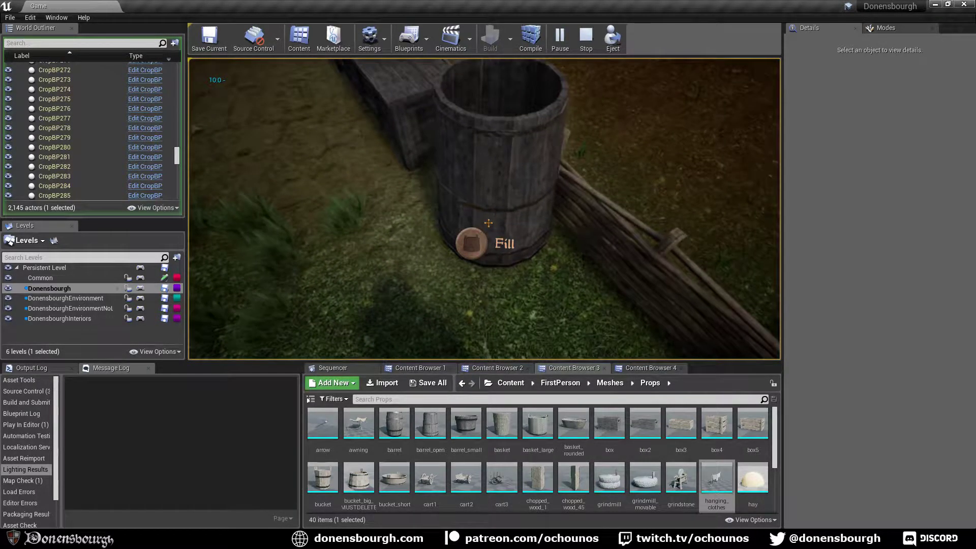
key("d")
key("e")
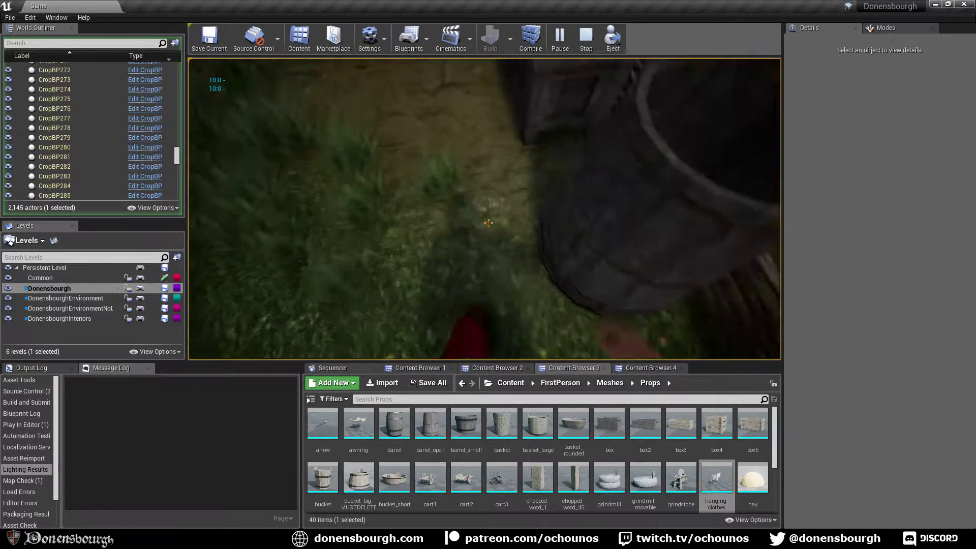
Check the bucket's state in the inventory while testing further interactions around the barrel and chest.
key("i")
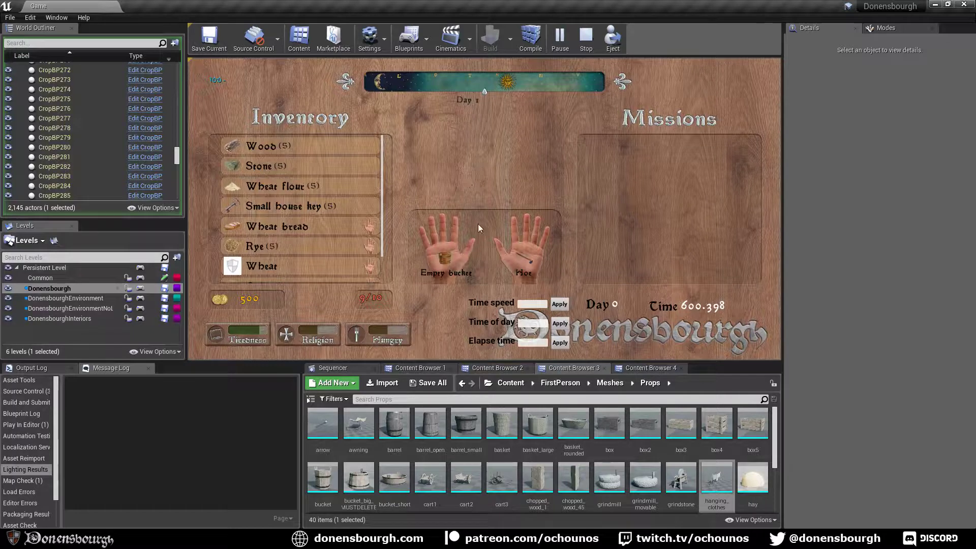
key("i")
key("e")
key("i")
key("i")
key("e")
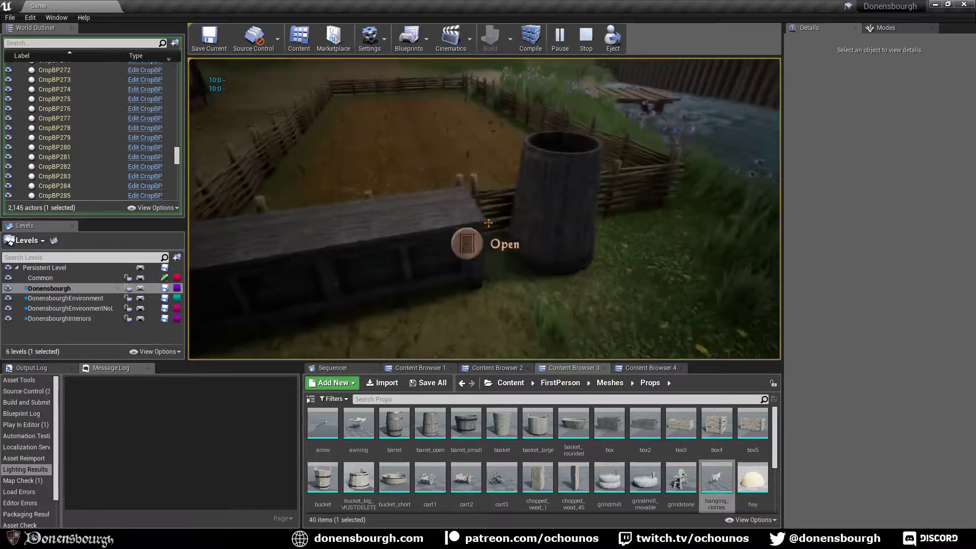
End the play session and move the water barrel slightly away from the chest to X 8917, Y -8767.
key("Escape")
right_click_drag(392, 214, 435, 264)
left_click(542, 277)
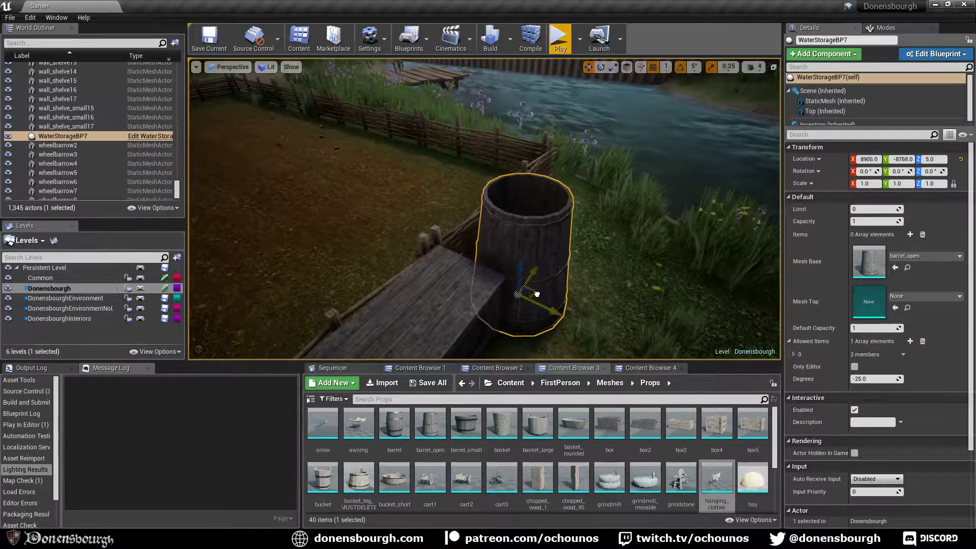
right_click_drag(435, 264, 376, 269)
right_click_drag(549, 295, 458, 289)
right_click_drag(549, 294, 543, 301)
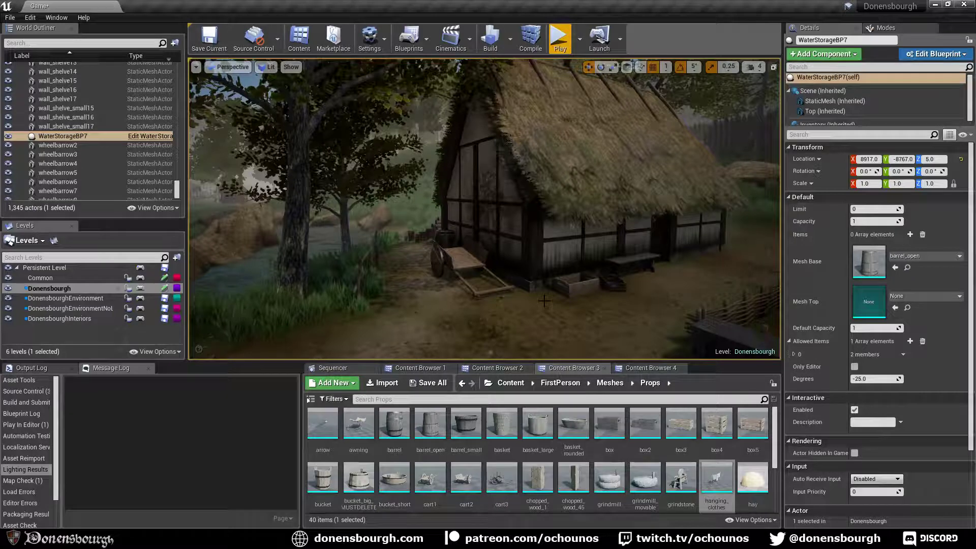
Inspect the surroundings of the thatched house, the chest, the barrel and the fenced field.
right_click_drag(543, 300, 498, 306)
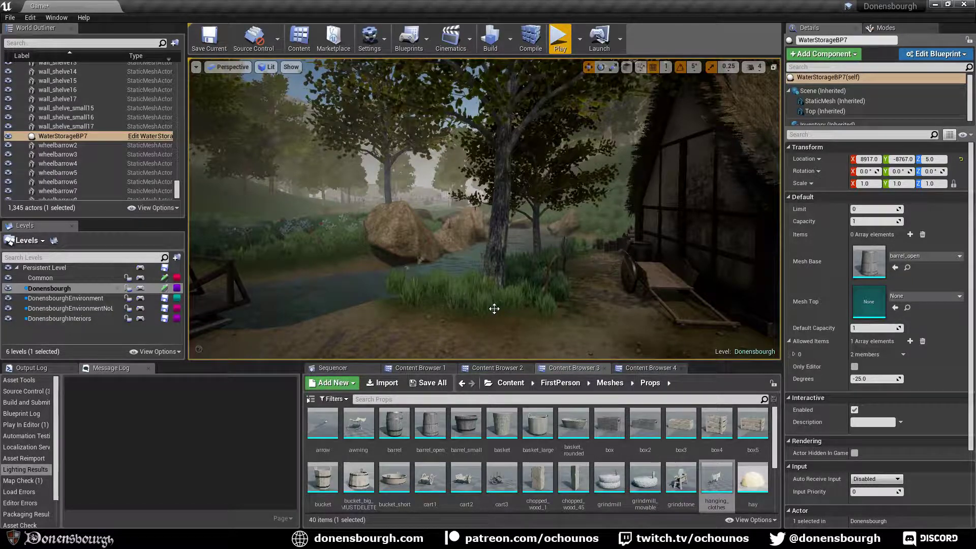
right_click_drag(459, 323, 434, 316)
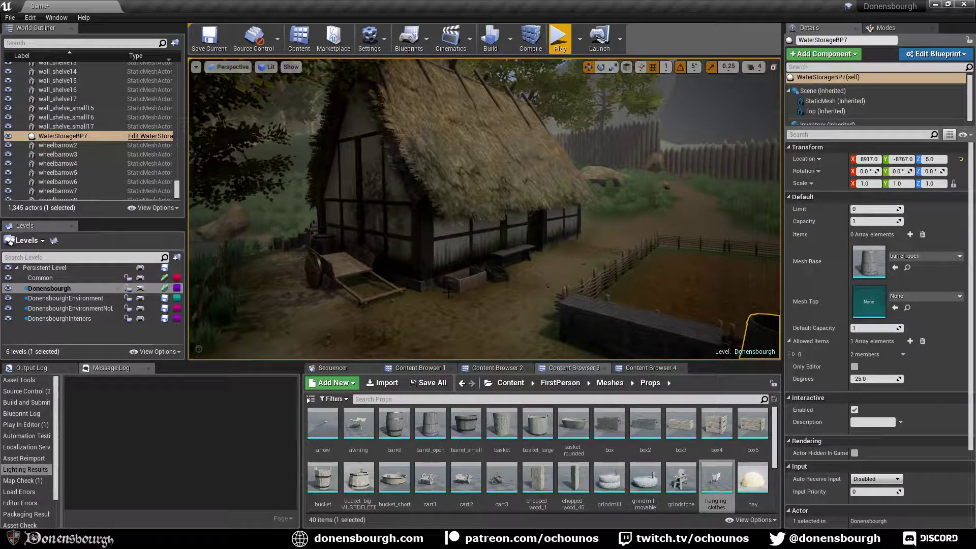
right_click_drag(434, 300, 442, 277)
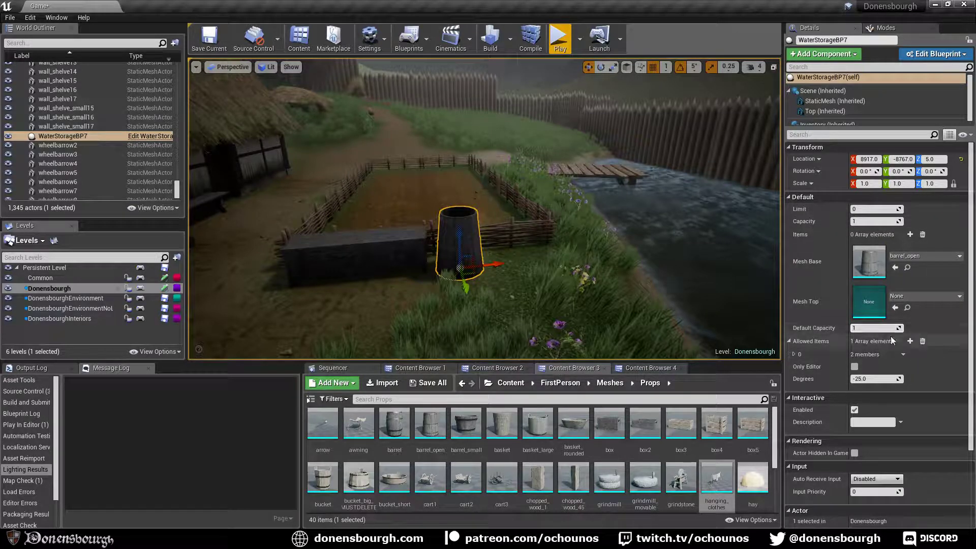
right_click_drag(507, 331, 589, 292)
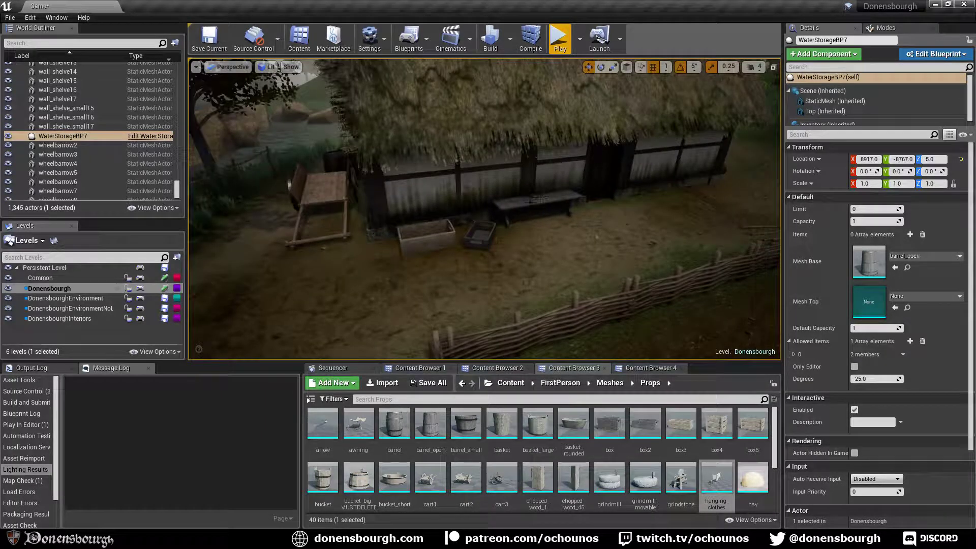
right_click_drag(384, 298, 404, 282)
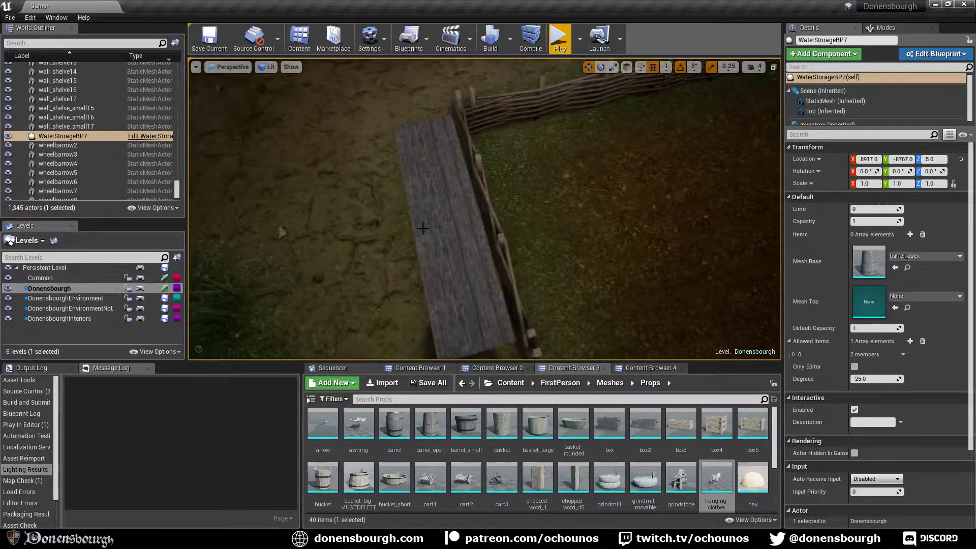
right_click_drag(422, 228, 445, 216)
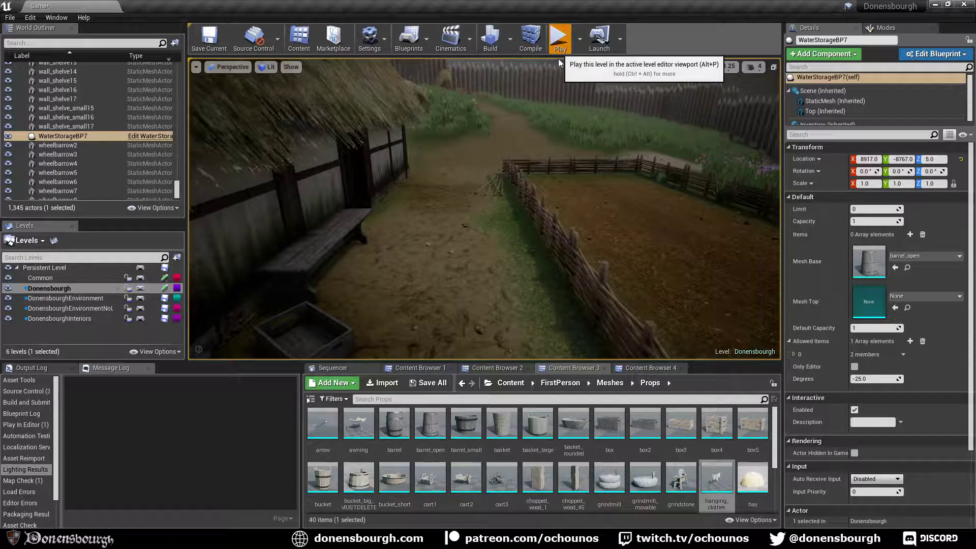
Playtest the level around the fenced field and end the session.
left_click(559, 40)
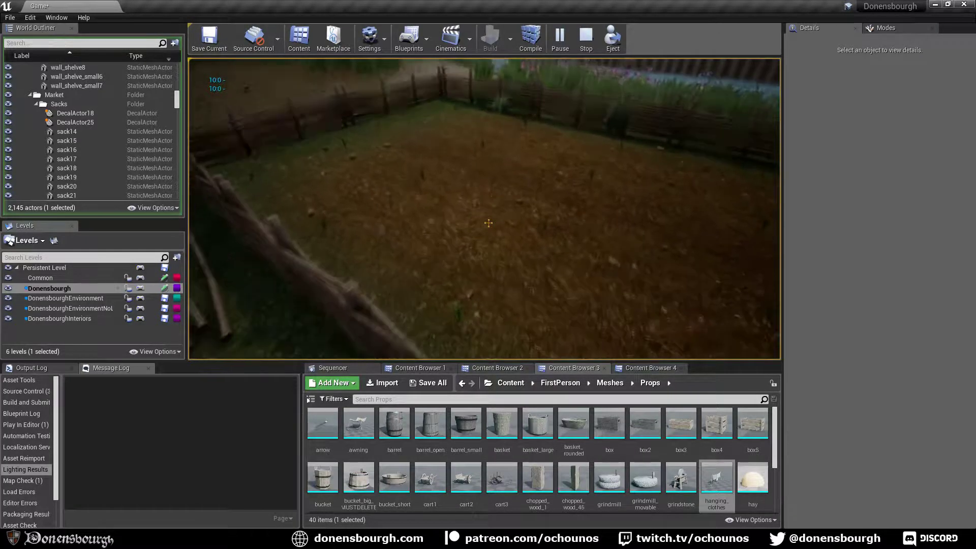
key("Escape")
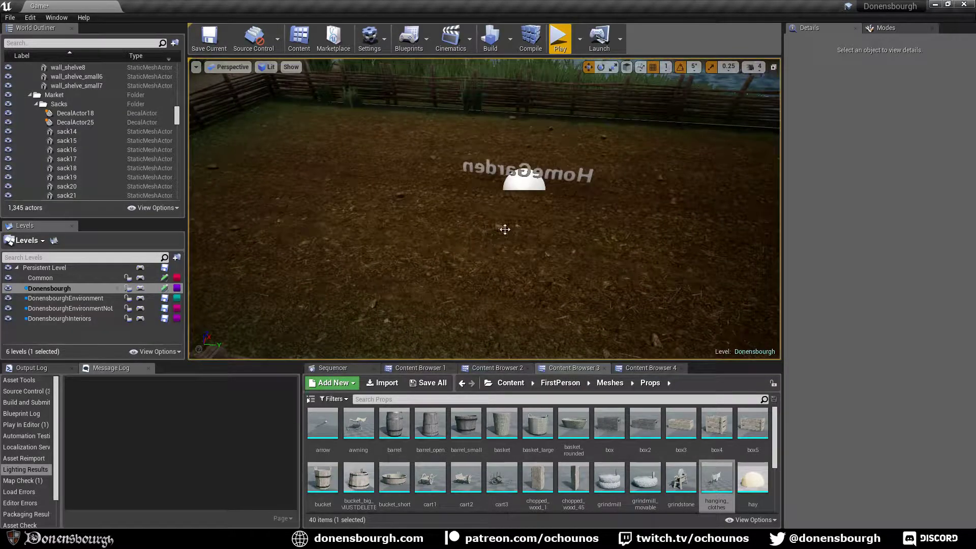
Turn on Owned by Player for the HomeGarden actor in the fenced field.
left_click(522, 185)
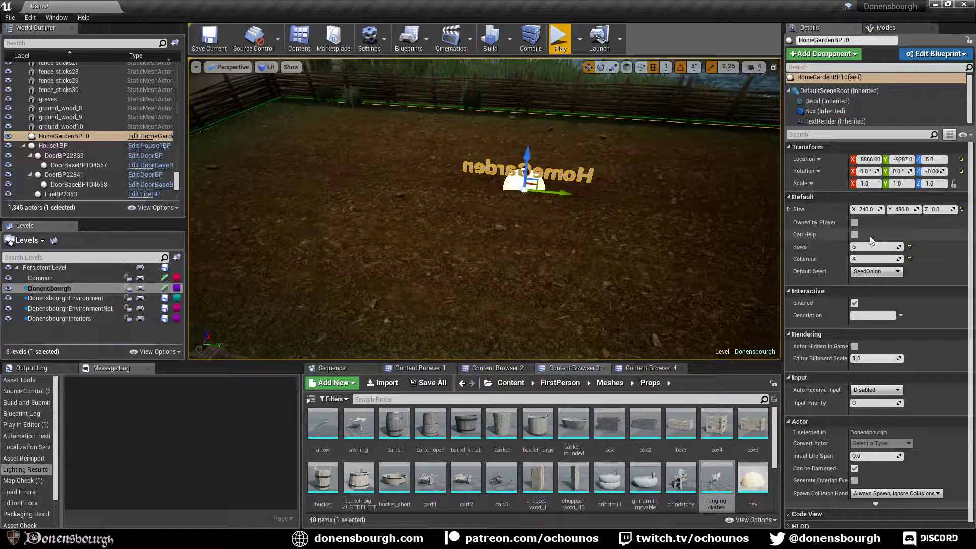
left_click(854, 222)
right_click_drag(594, 224, 552, 209)
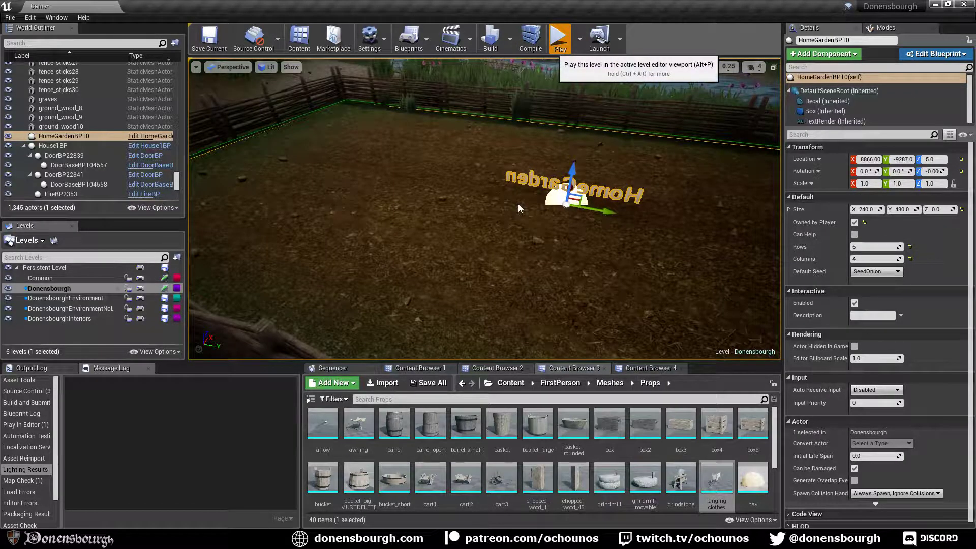
Playtest planting and farming an onion in the fenced garden, and end the play session.
key("alt+p")
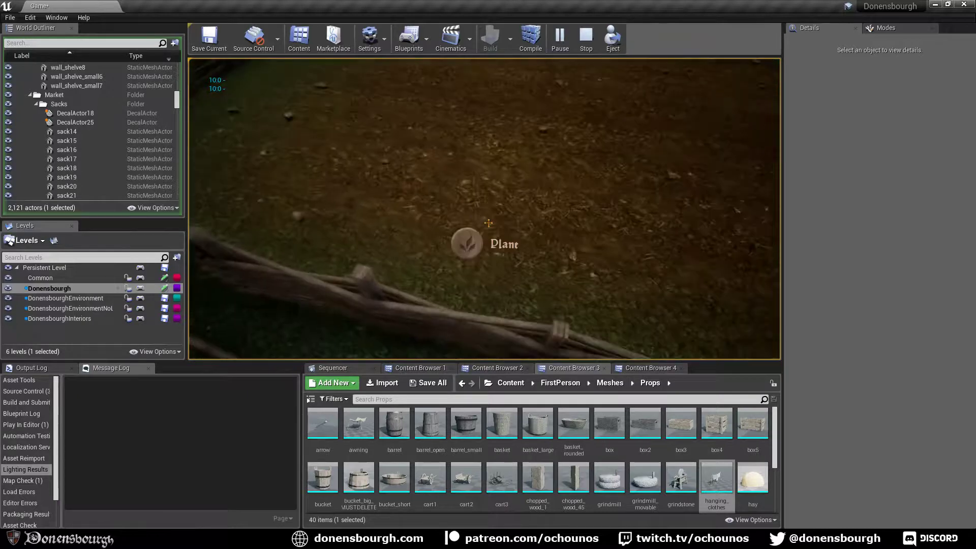
key("e")
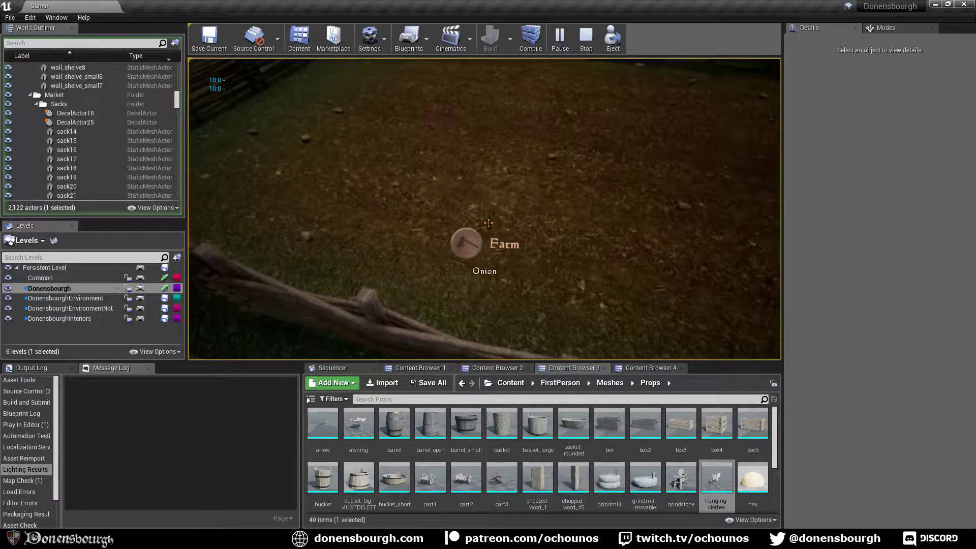
key("e")
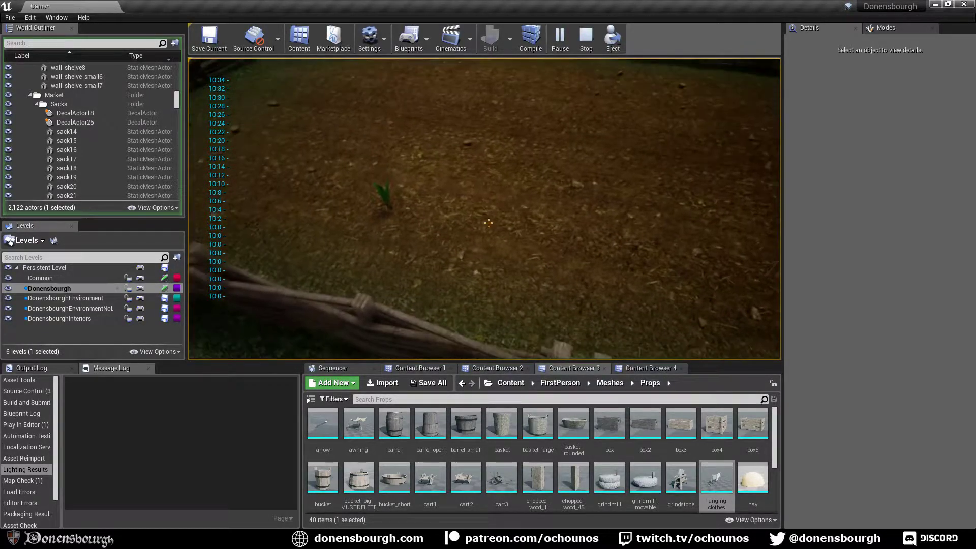
key("Escape")
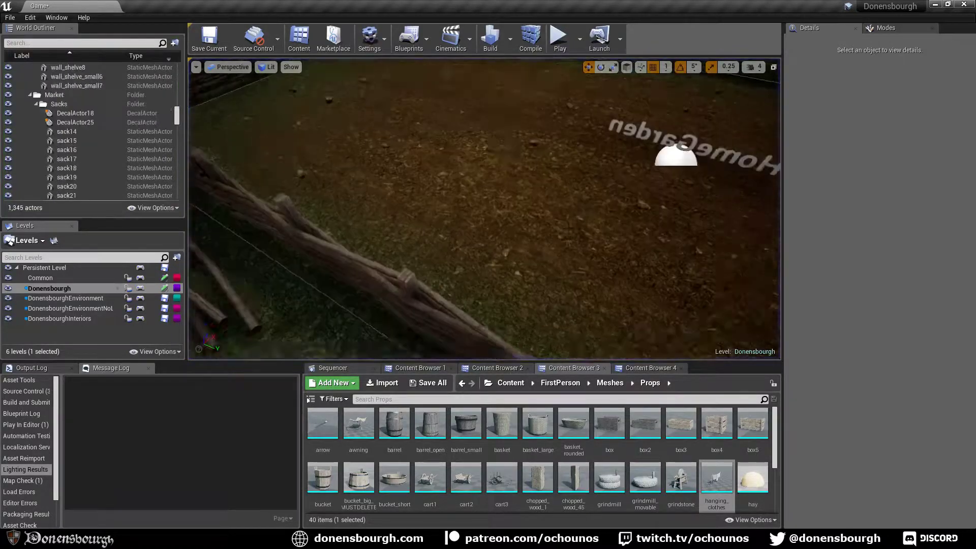
Turn off Owned by Player for the HomeGarden actor.
right_click_drag(714, 169, 711, 162)
left_click(680, 183)
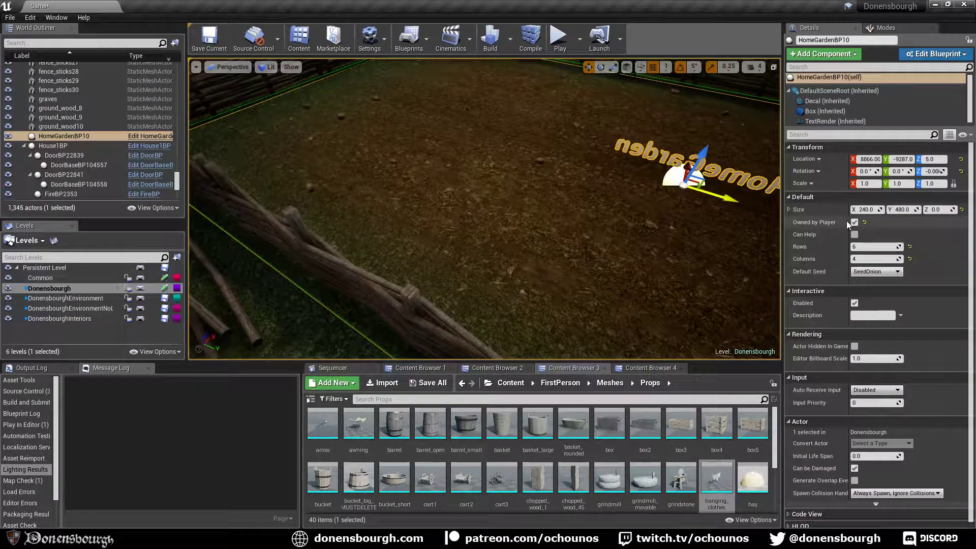
key("f")
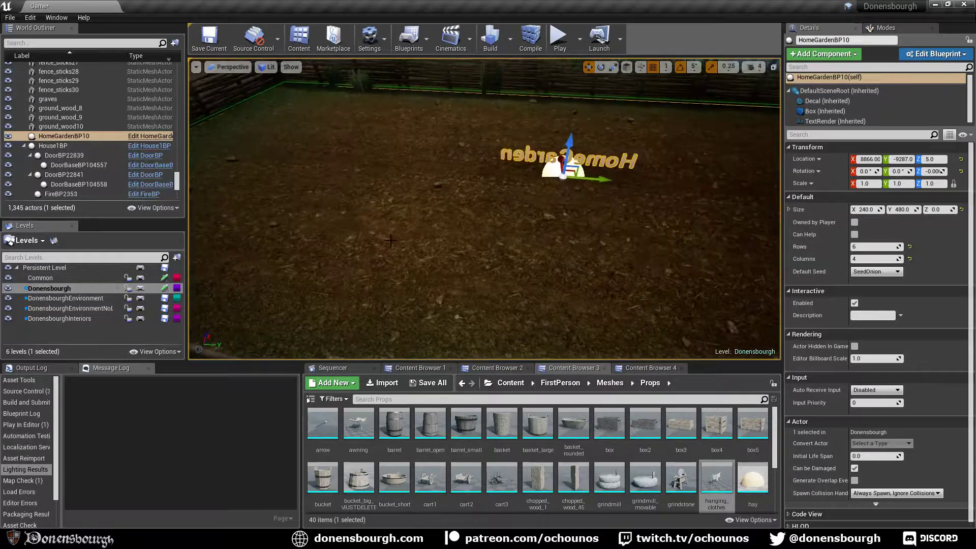
Try the hanging_clothes mesh on the path between the fenced field and the thatched house, and delete it again.
right_click_drag(457, 247, 414, 254)
key("Escape")
key("g")
right_click_drag(475, 226, 556, 211)
right_click_drag(484, 209, 409, 265)
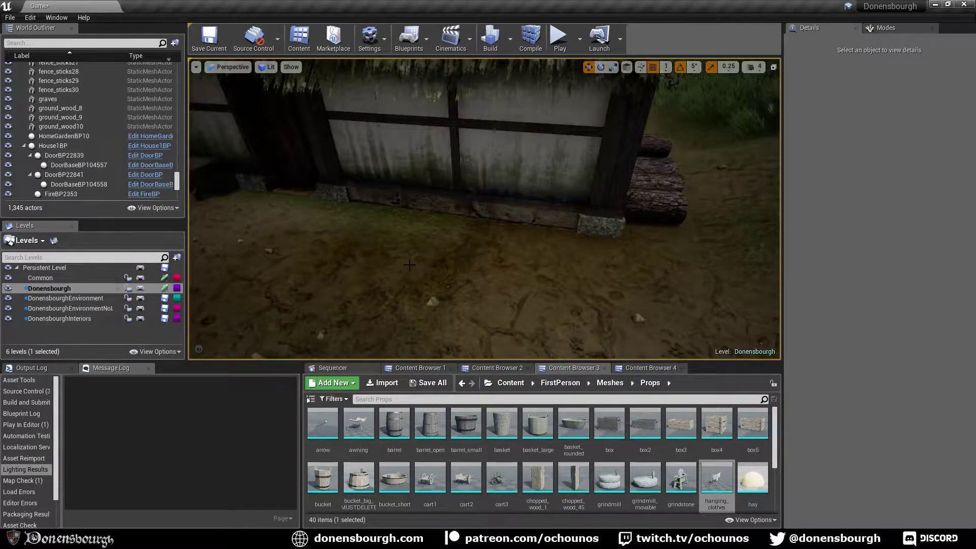
right_click_drag(446, 263, 356, 231)
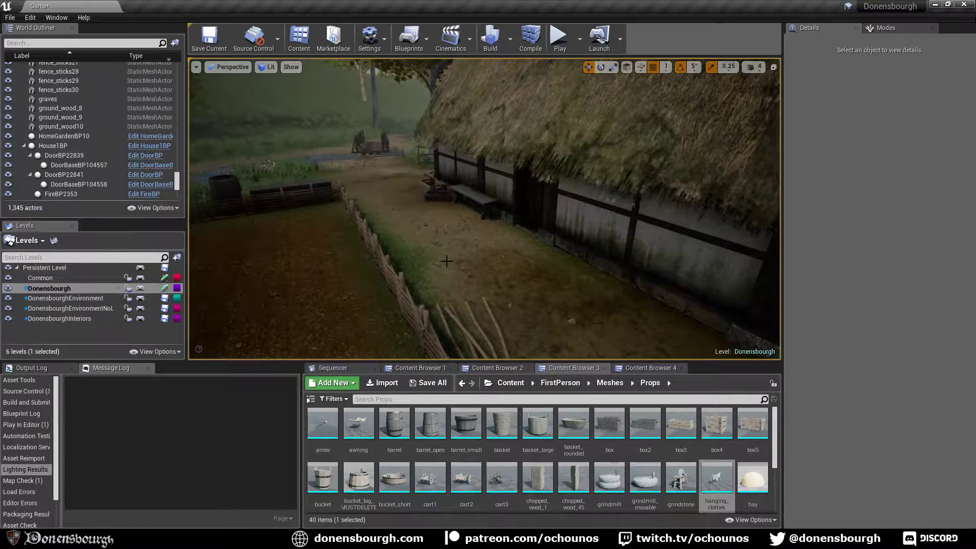
right_click_drag(446, 261, 648, 275)
right_click_drag(584, 284, 477, 254)
left_click_drag(716, 478, 436, 244)
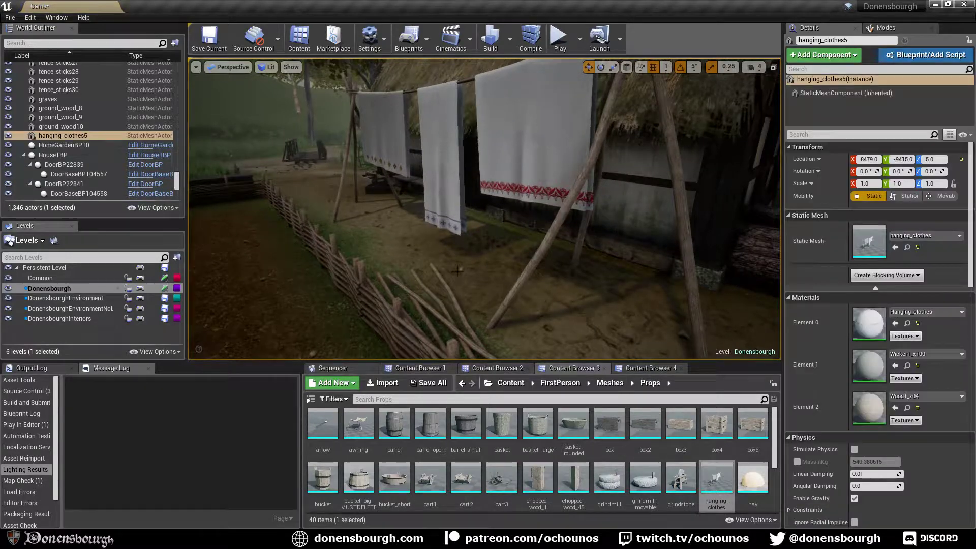
right_click_drag(490, 268, 501, 240)
key("Delete")
Look through the Props meshes for something to place on the grassy patch by the river.
key("w")
key("s")
key("s")
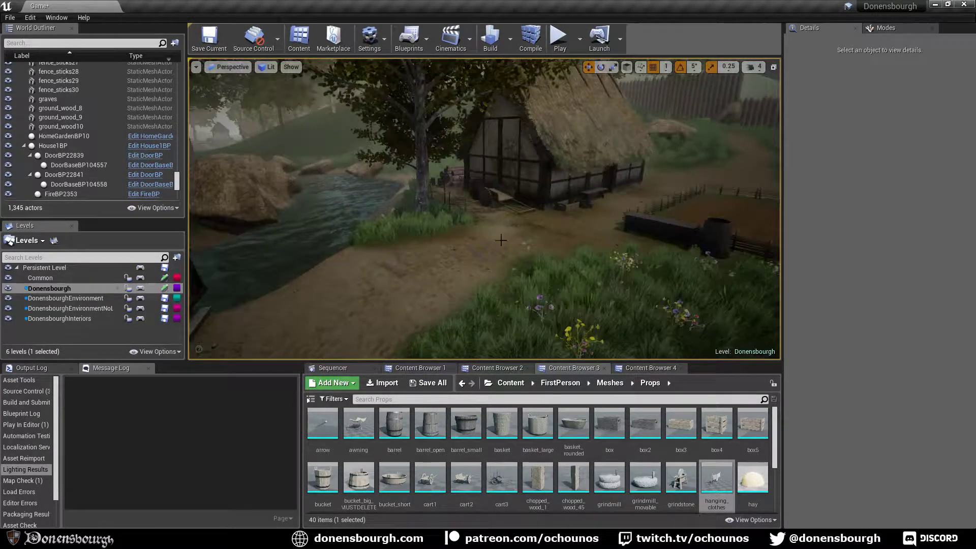
mouse_move(536, 291)
right_mouse_down()
mouse_move(537, 305)
mouse_move(549, 300)
right_mouse_up()
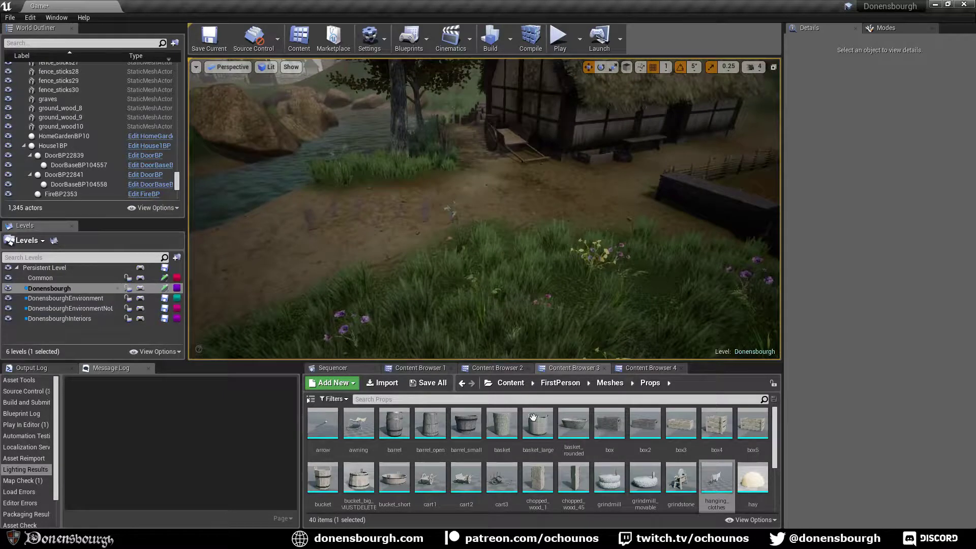
scroll(630, 473, "down", 4)
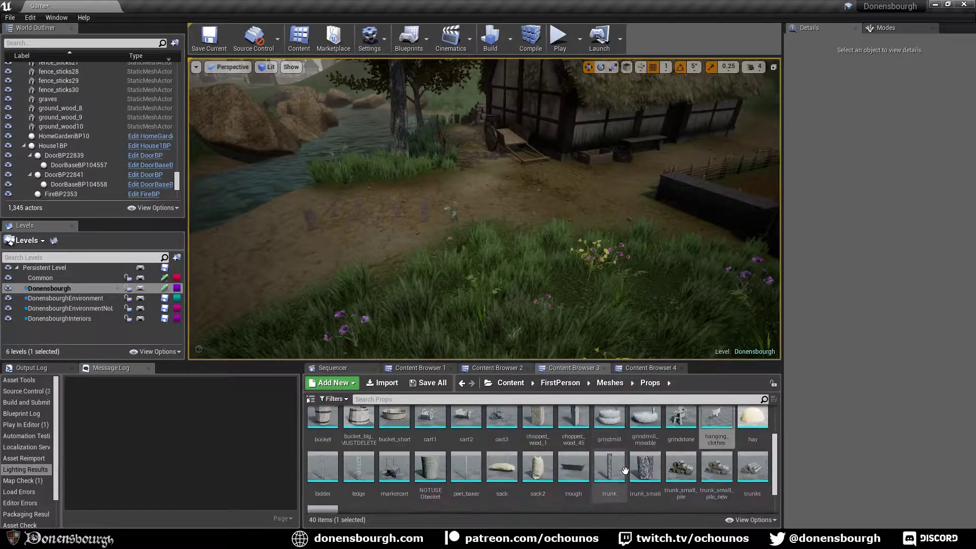
scroll(609, 498, "up", 4)
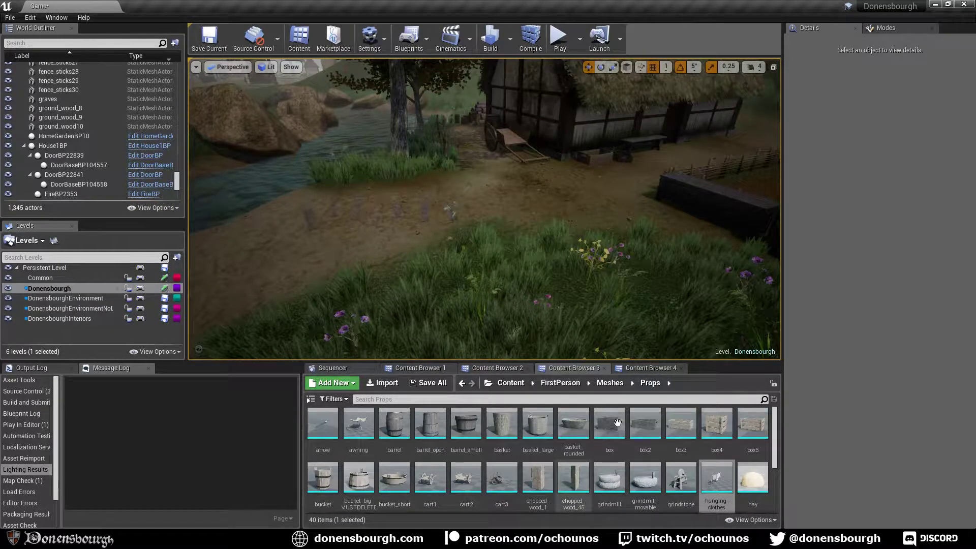
Open the Environment folder of the meshes and search it for "han".
left_click(601, 385)
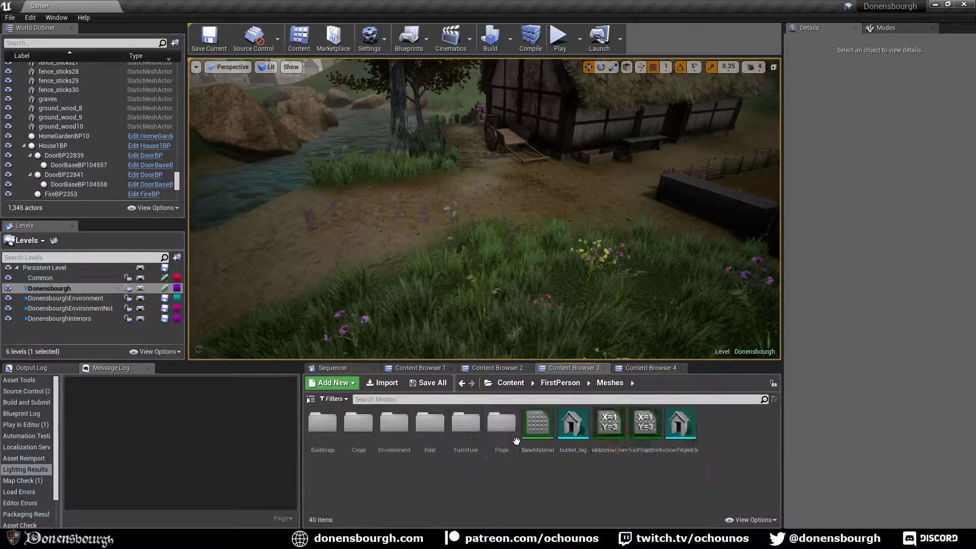
double_click(395, 422)
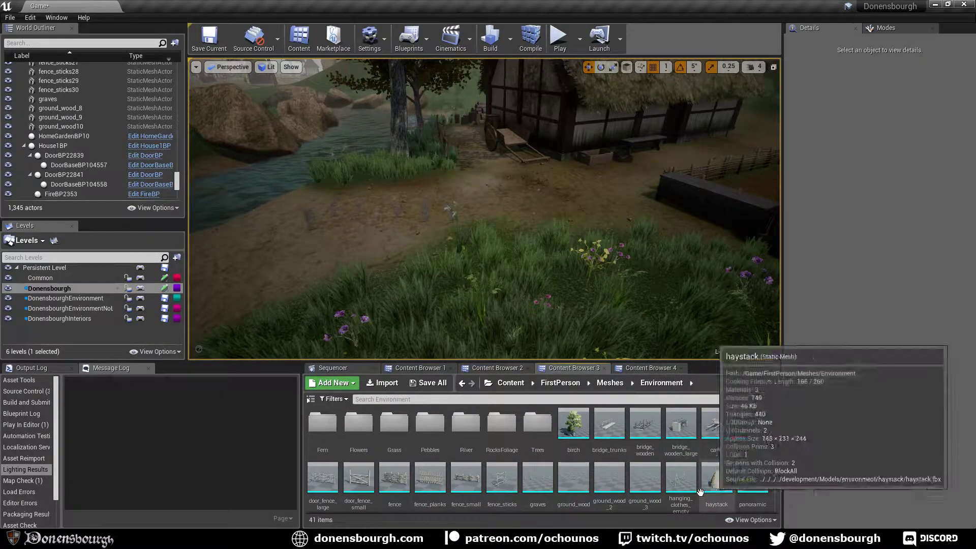
scroll(402, 496, "down", 3)
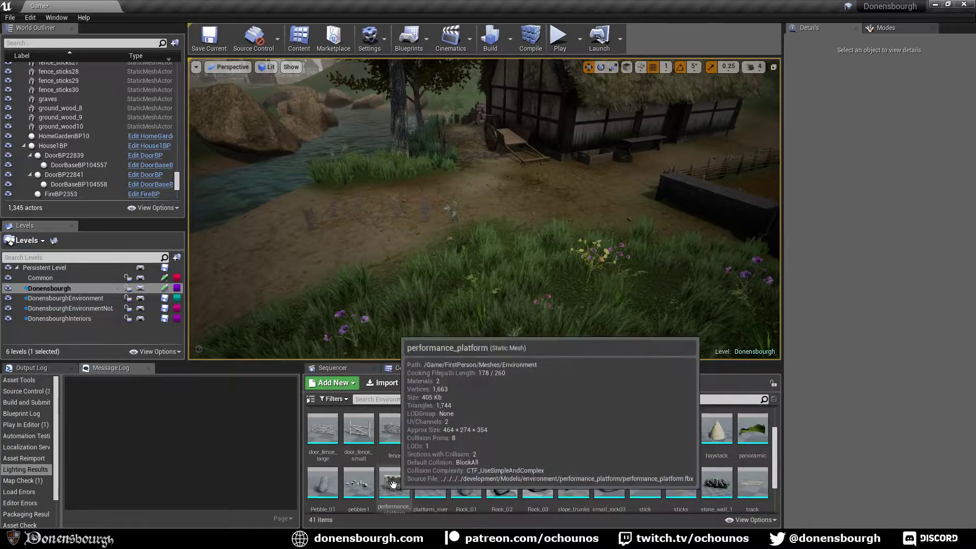
scroll(502, 496, "up", 2)
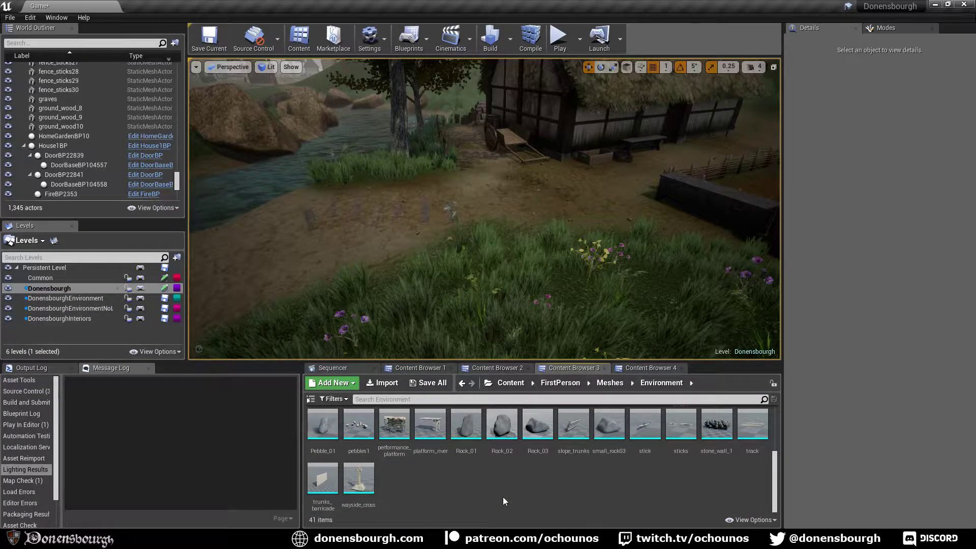
scroll(501, 496, "up", 1)
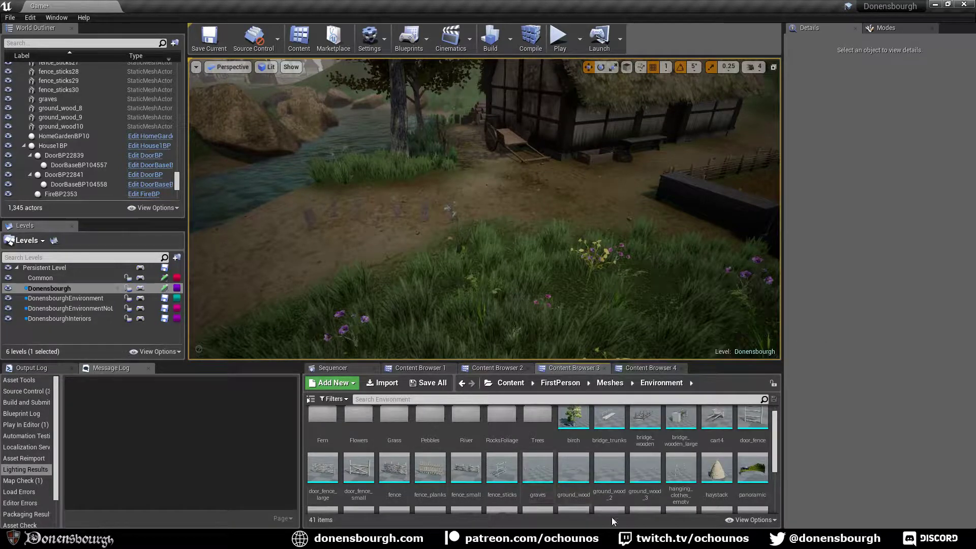
scroll(611, 498, "up", 1)
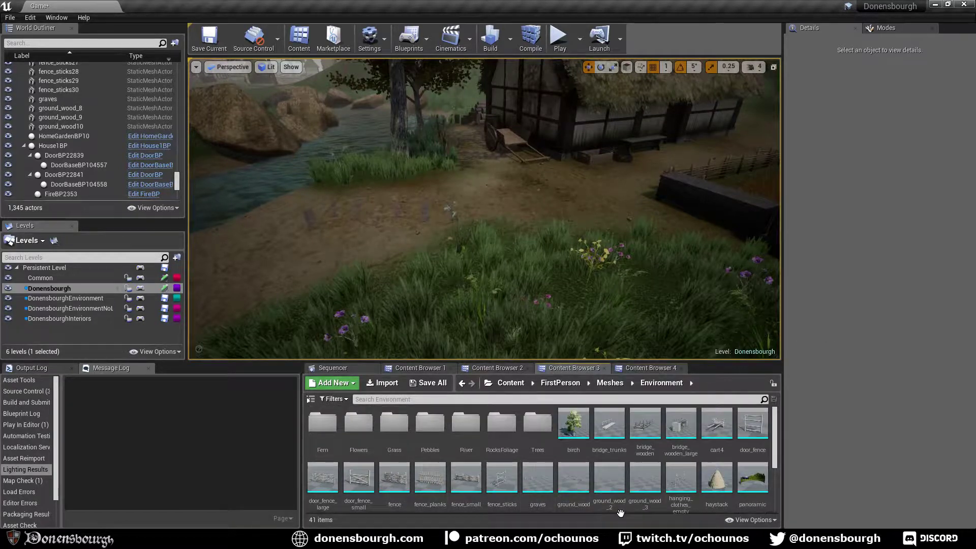
left_click(585, 399)
type("han")
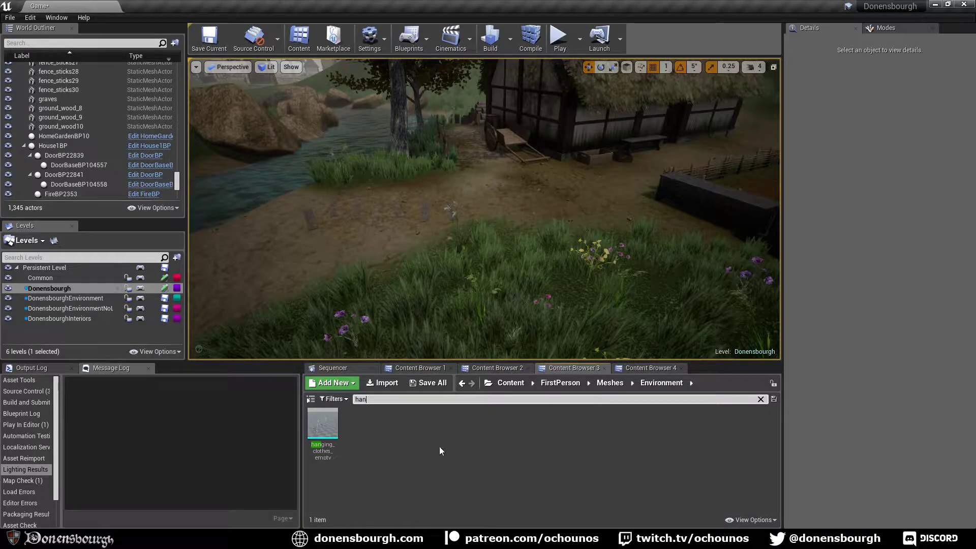
Try the hanging_clothes_empty mesh on the grass beside the river, check it from several sides, and delete it.
left_click_drag(323, 423, 518, 302)
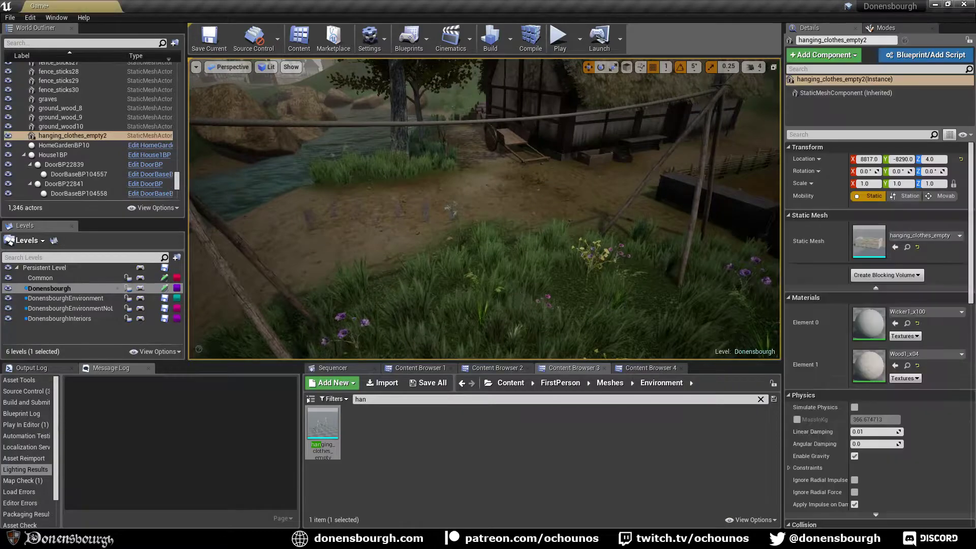
mouse_move(520, 292)
right_mouse_down()
mouse_move(605, 307)
mouse_move(645, 300)
mouse_move(549, 295)
mouse_move(584, 320)
mouse_move(584, 338)
mouse_move(534, 264)
mouse_move(508, 264)
mouse_move(549, 284)
mouse_move(528, 305)
mouse_move(519, 275)
right_mouse_up()
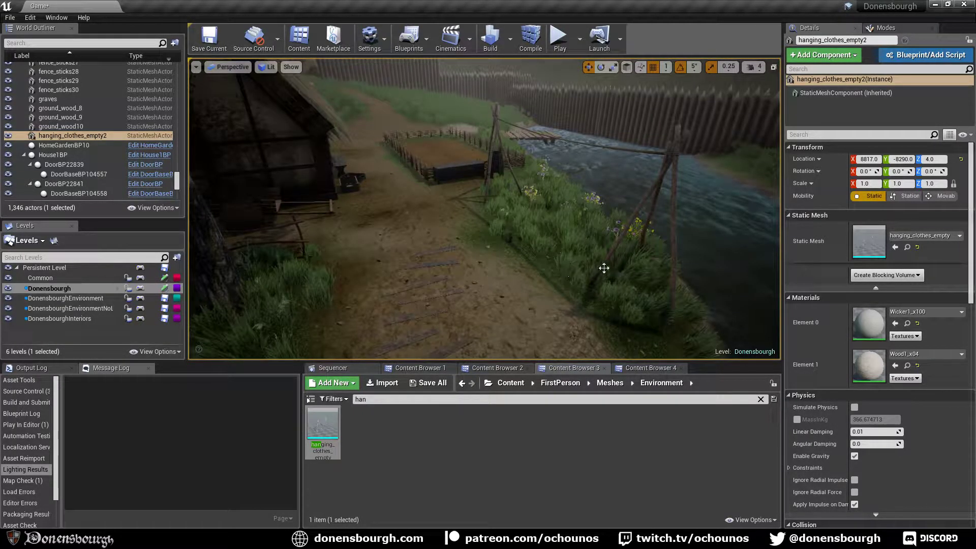
right_click_drag(519, 275, 584, 266)
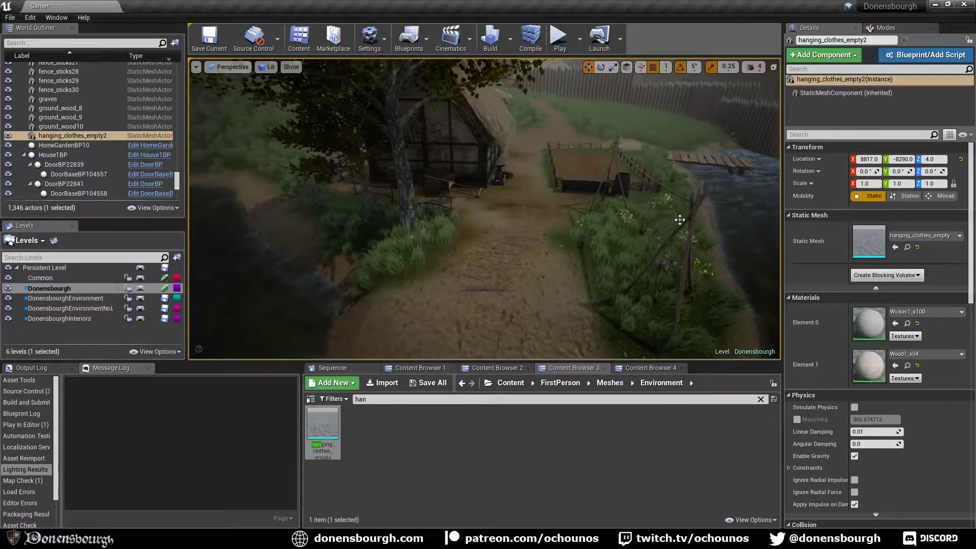
mouse_move(402, 264)
right_mouse_down()
mouse_move(418, 264)
mouse_move(400, 268)
right_mouse_up()
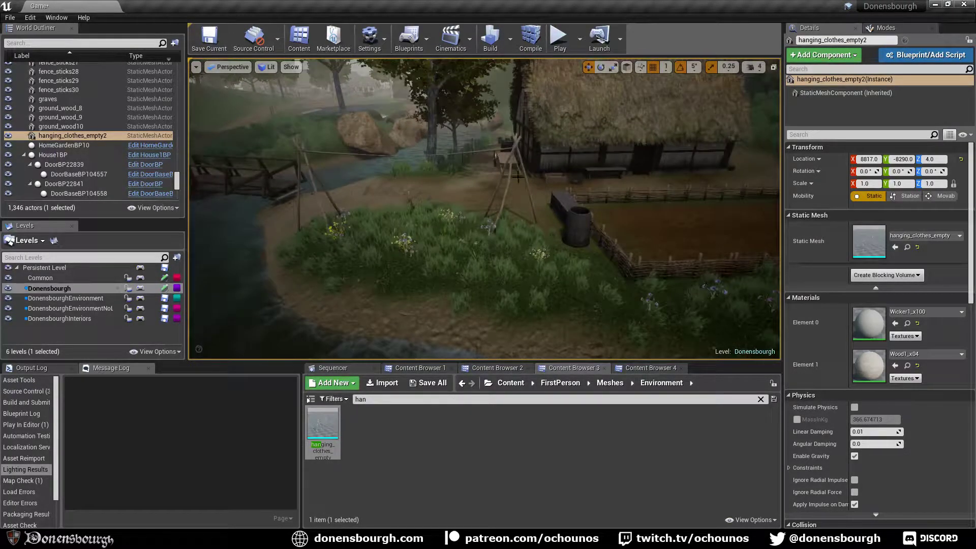
left_click(511, 188)
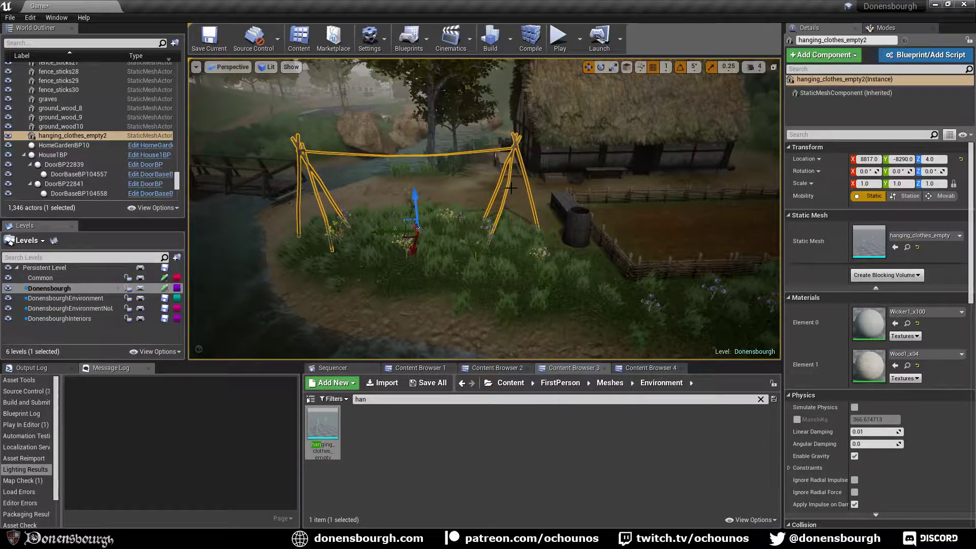
key("Delete")
Hide the BarricadeBP2 palisade that borders the grassy slope beyond the wooden bridge.
right_click_drag(351, 247, 432, 221)
right_click_drag(358, 260, 421, 227)
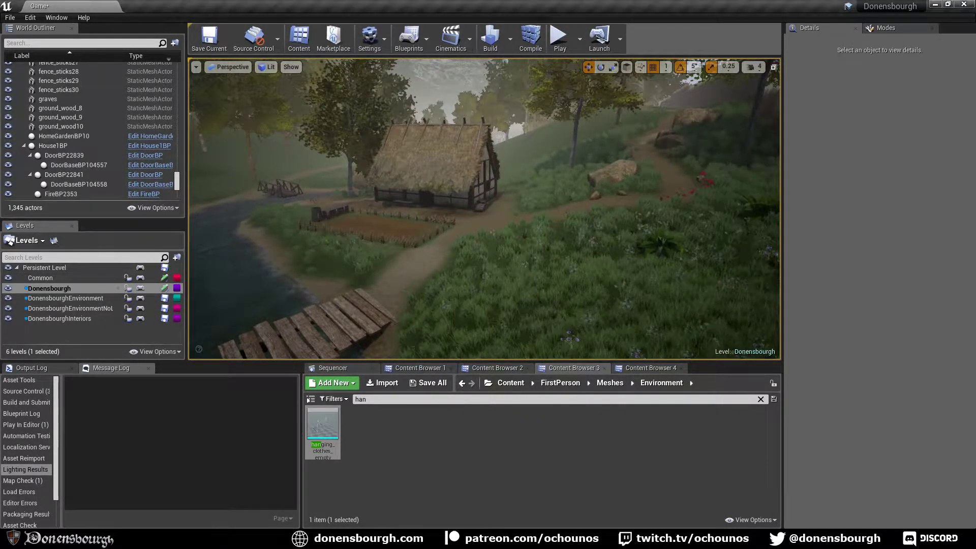
right_click_drag(386, 261, 415, 254)
right_click_drag(477, 286, 477, 286)
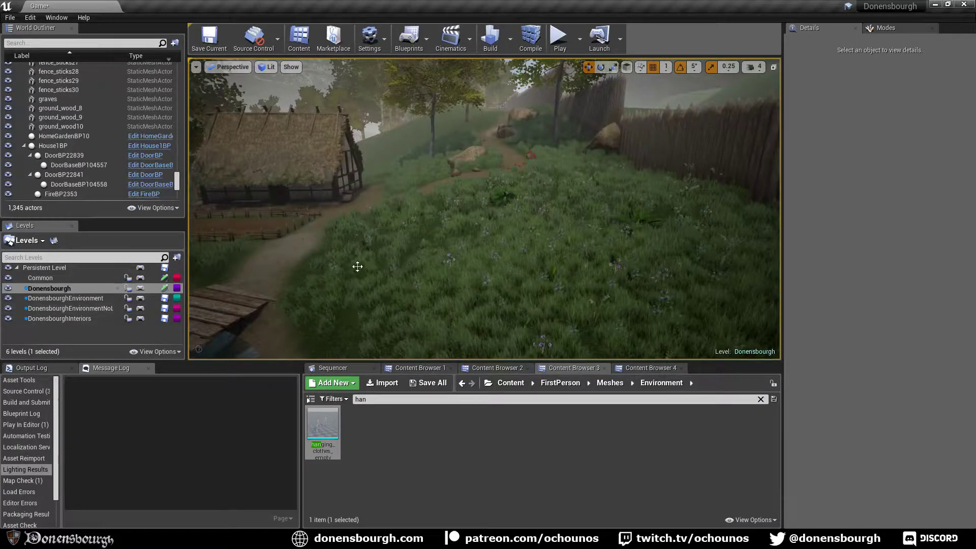
right_click_drag(358, 266, 458, 331)
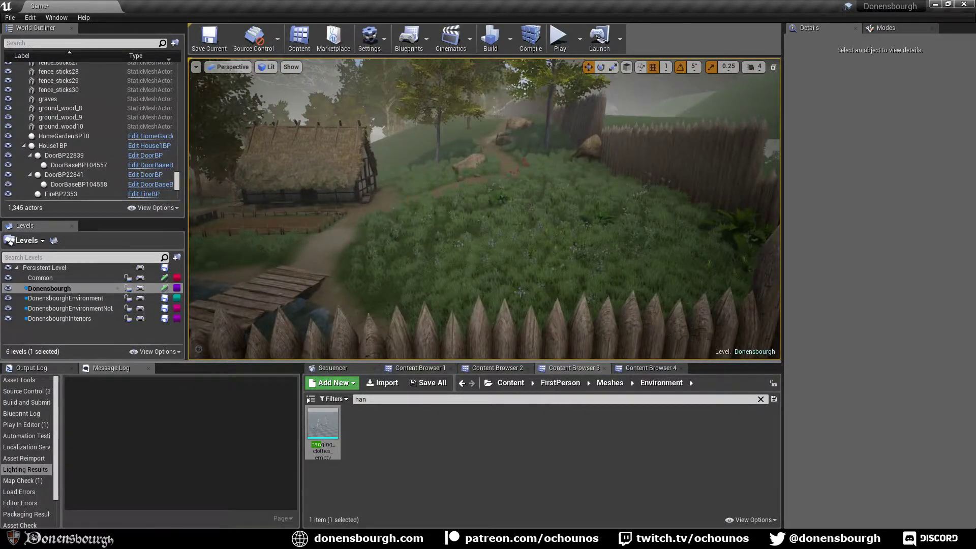
left_click(458, 331)
left_click(8, 134)
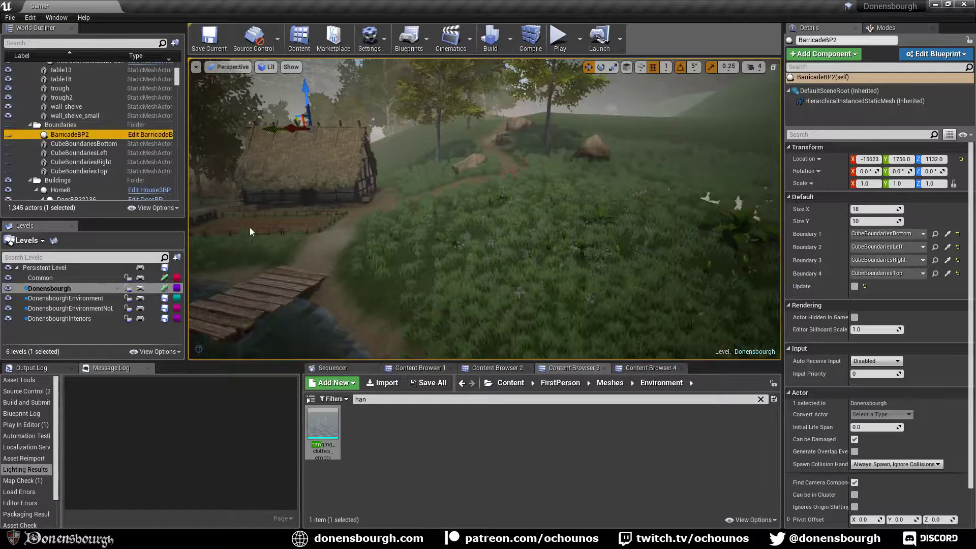
right_click_drag(250, 232, 250, 232)
Set up foliage painting with DonensbourghEnvironment as the current level and Single Instance Mode enabled.
left_click(885, 27)
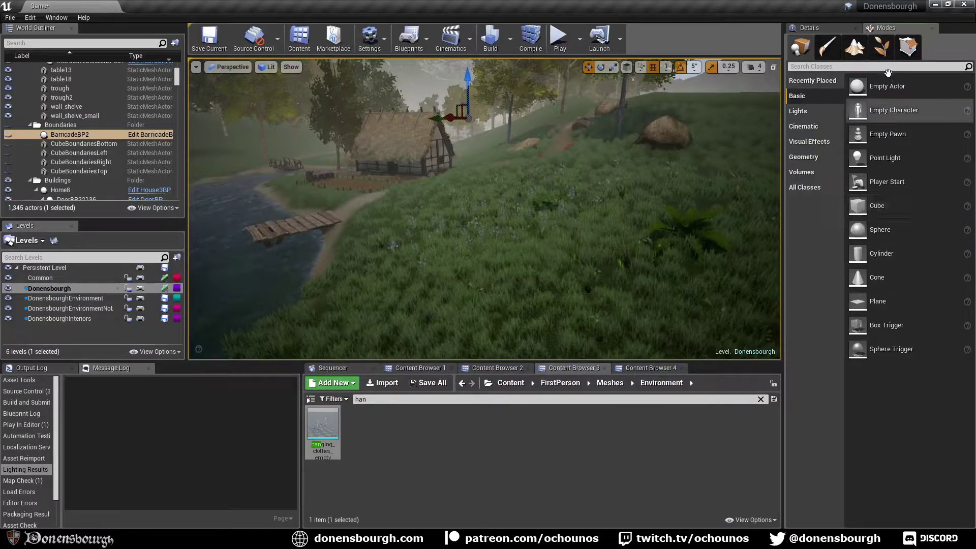
left_click(884, 49)
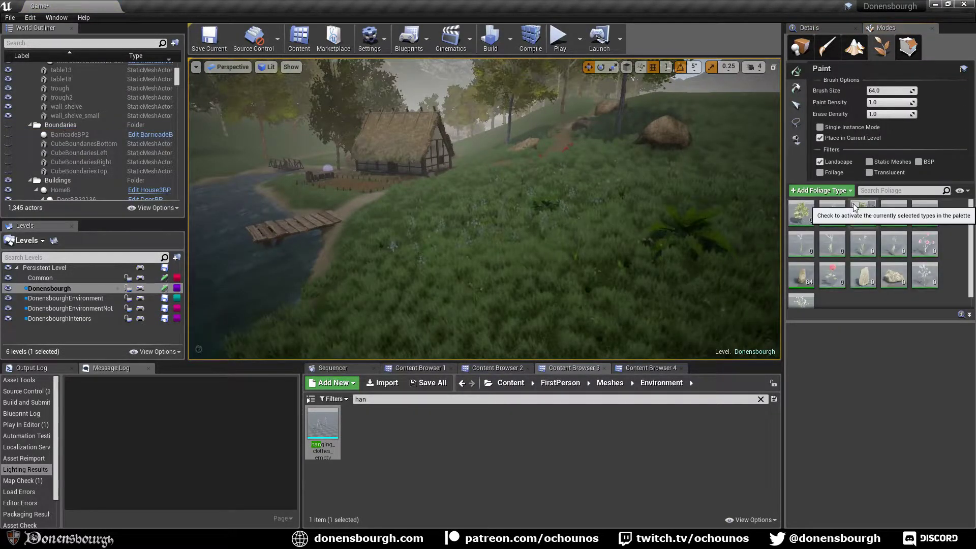
double_click(76, 298)
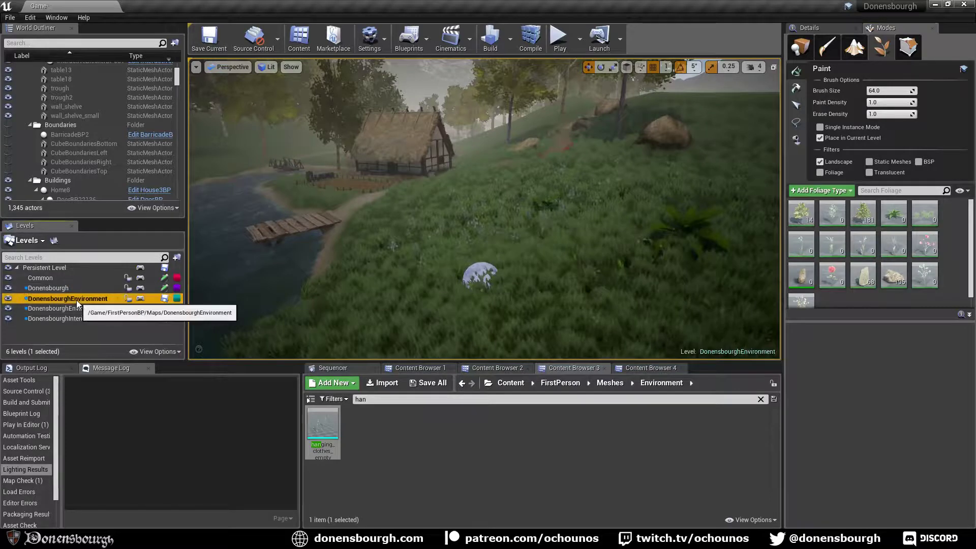
right_click(870, 225)
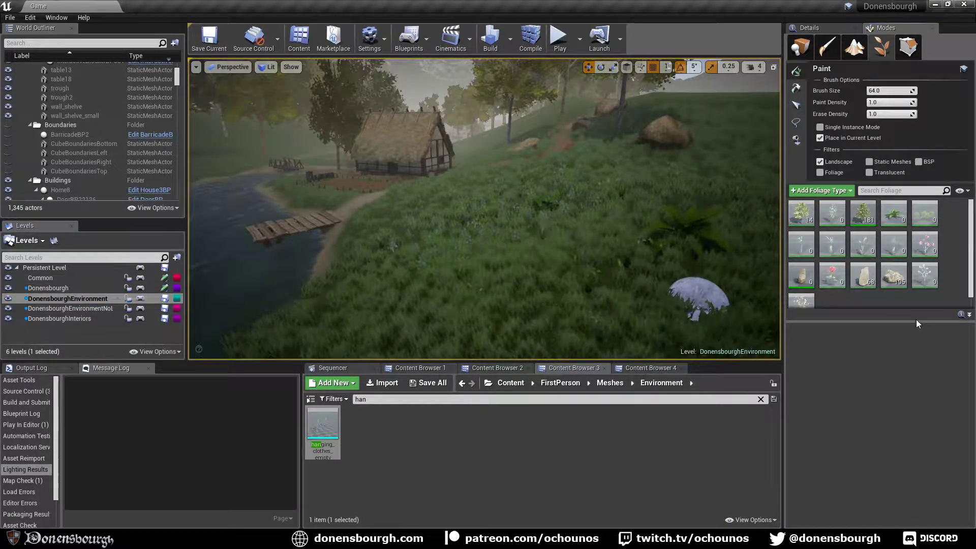
left_click_drag(915, 320, 894, 345)
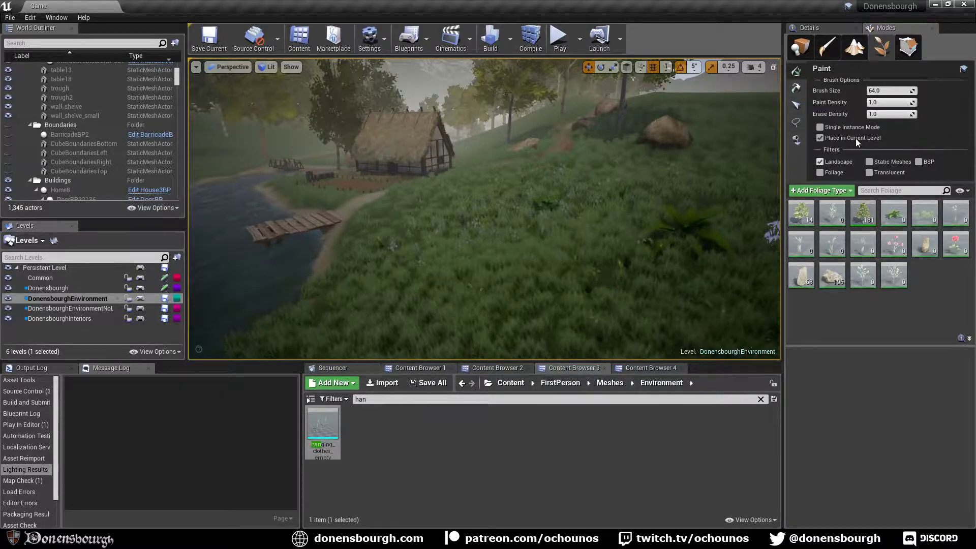
left_click(819, 127)
Unhide the Boundaries folder to bring back the palisade around the grassy slope.
right_click_drag(488, 214, 508, 214)
right_click_drag(367, 254, 388, 254)
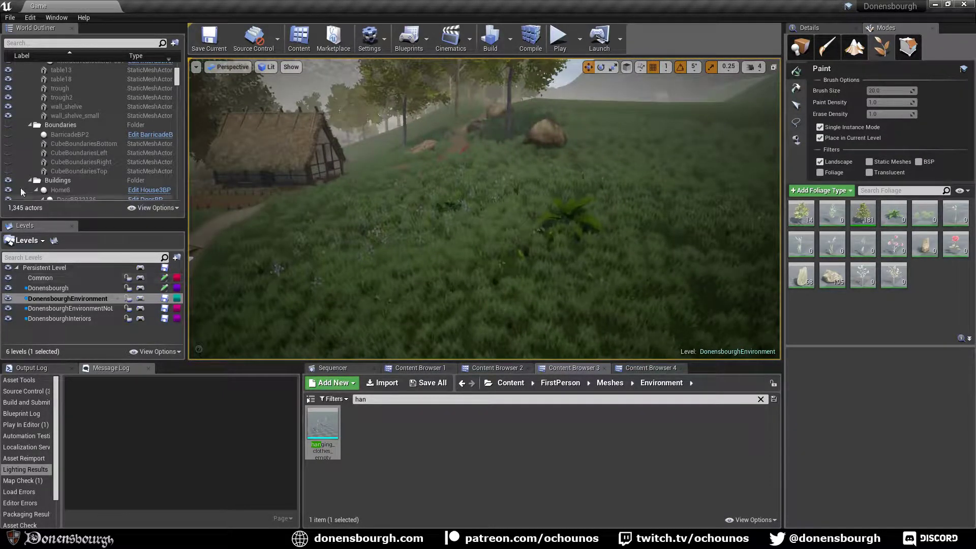
left_click(8, 124)
right_click_drag(469, 214, 465, 239)
right_click_drag(493, 203, 463, 178)
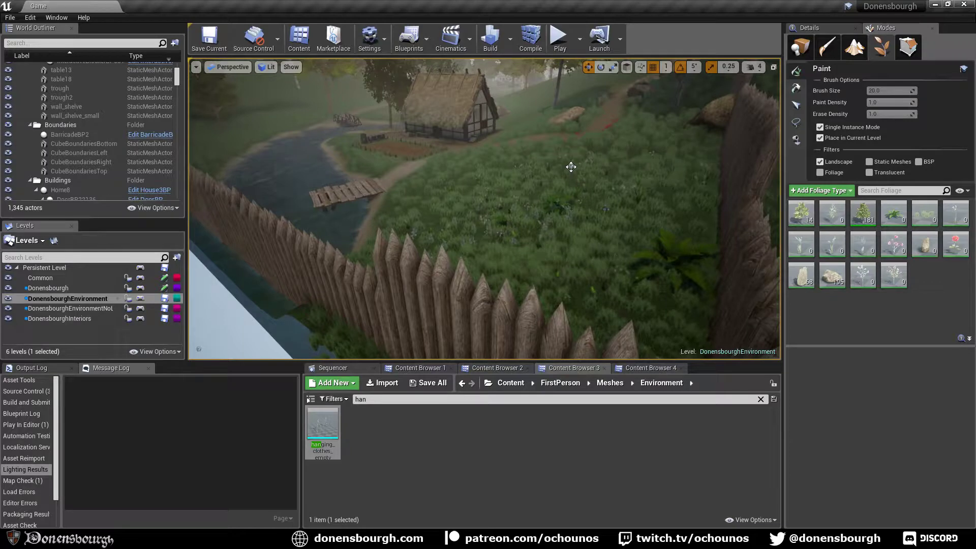
Try planting a single elm on the grassy slope beyond the bridge, and undo the placement.
left_click(570, 166)
right_click_drag(561, 185, 558, 155)
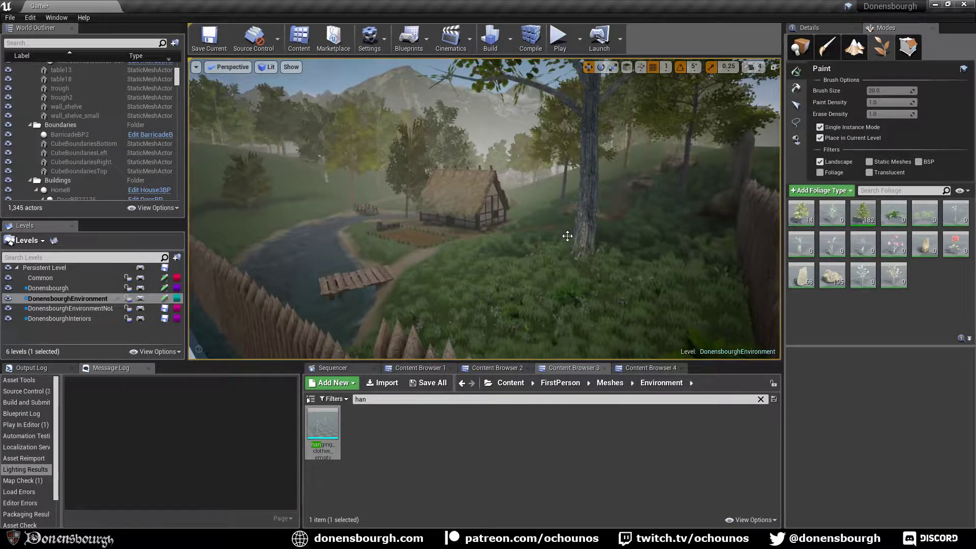
key("ctrl+z")
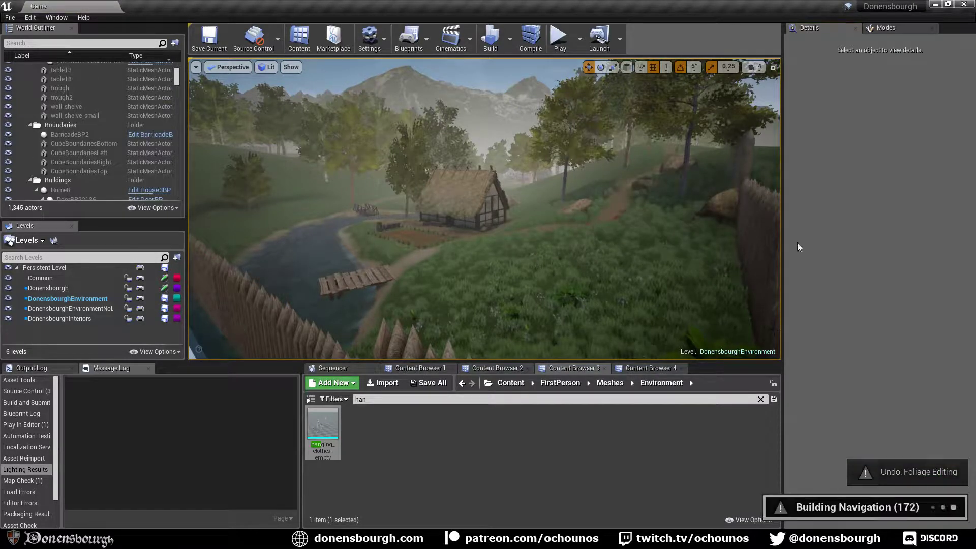
Set the elm foliage type's maximum Scale X to 2.
left_click(884, 29)
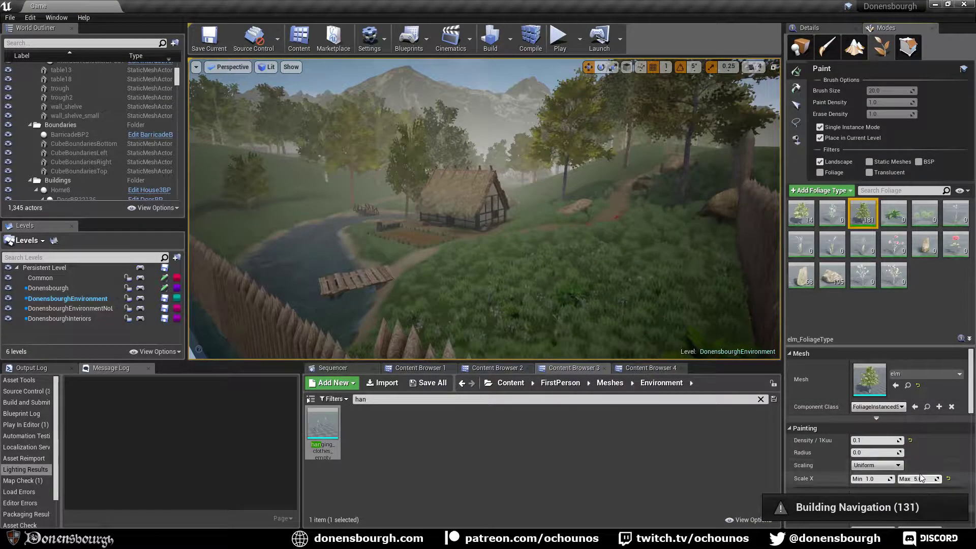
left_click(921, 479)
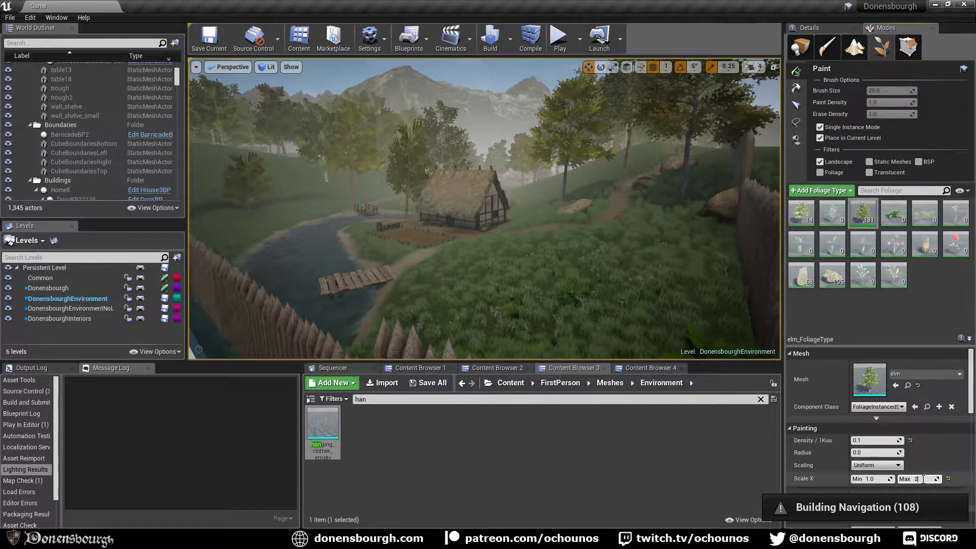
key("Return")
Plant two elms on the grassy slope by the palisade, one farther up and one close to the fence.
right_click_drag(556, 266, 543, 277)
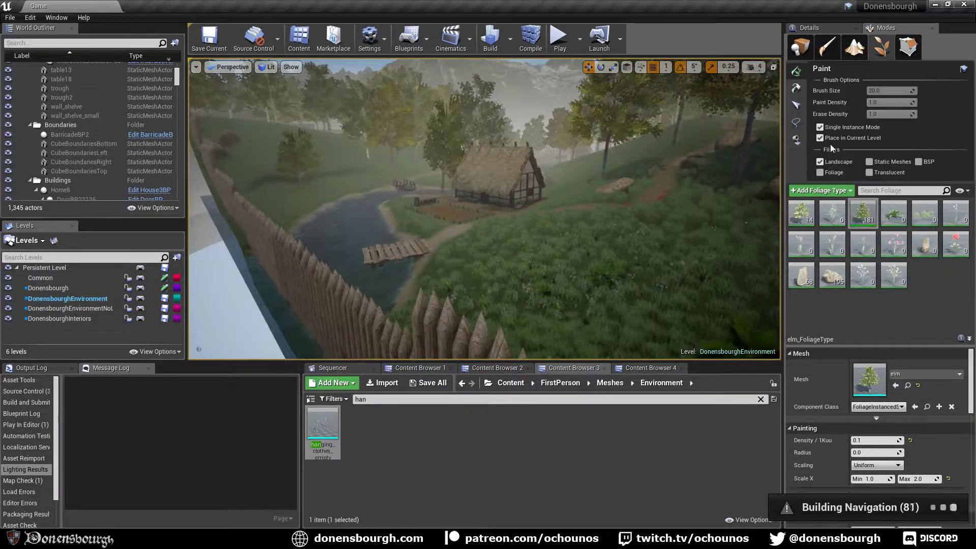
left_click(614, 237)
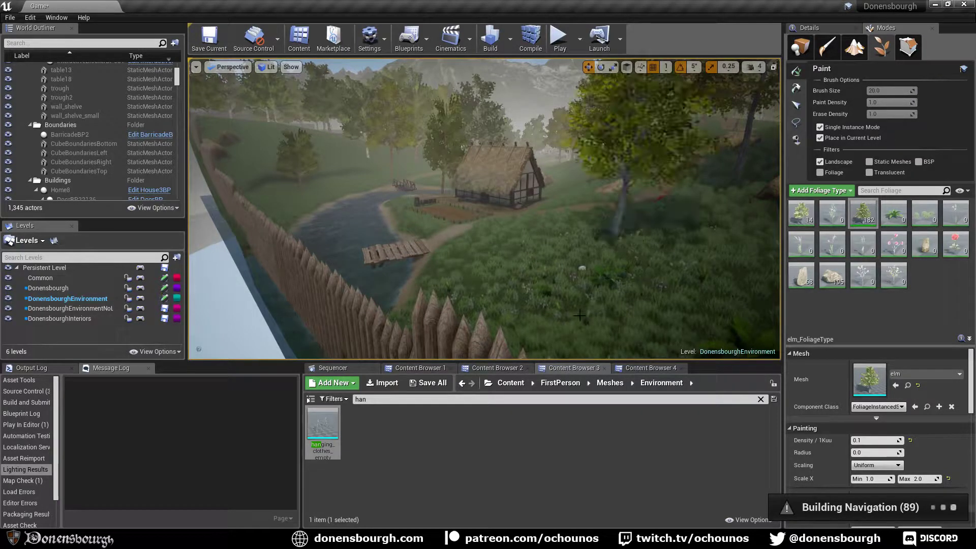
left_click(593, 338)
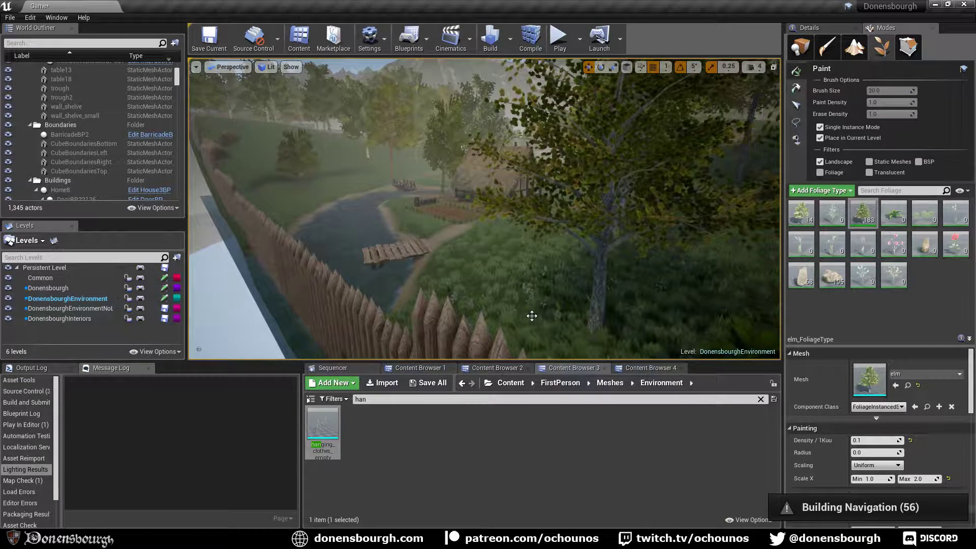
mouse_move(530, 316)
right_mouse_down()
mouse_move(509, 316)
mouse_move(549, 317)
mouse_move(529, 328)
mouse_move(544, 333)
mouse_move(518, 321)
mouse_move(569, 333)
right_mouse_up()
right_click_drag(388, 242, 421, 209)
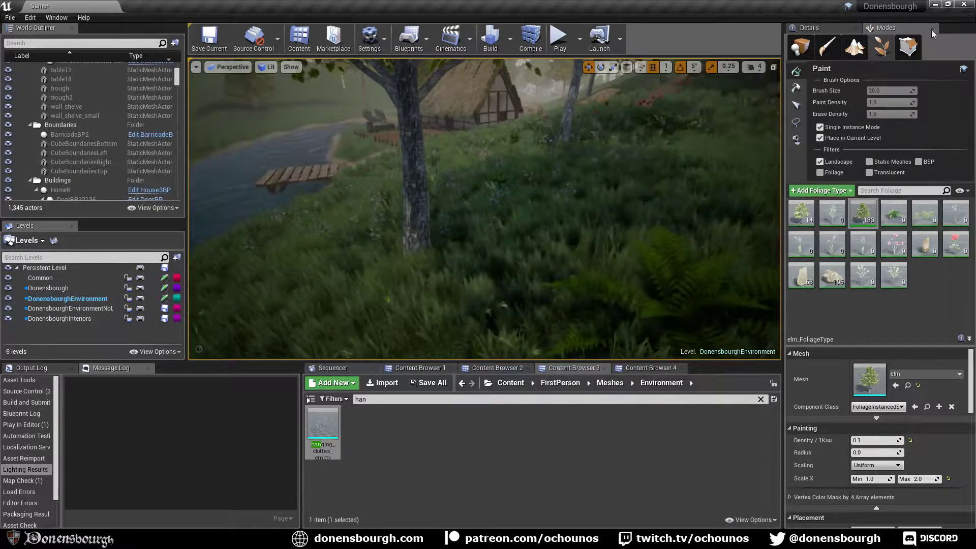
Leave foliage painting and playtest the level to view the new elms and the path above the thatched house.
left_click(799, 46)
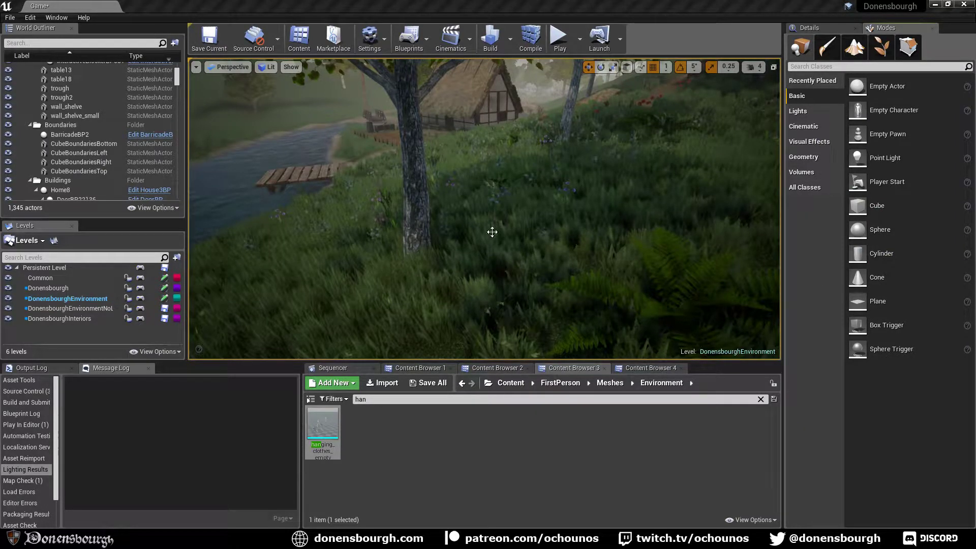
right_click_drag(492, 232, 448, 227)
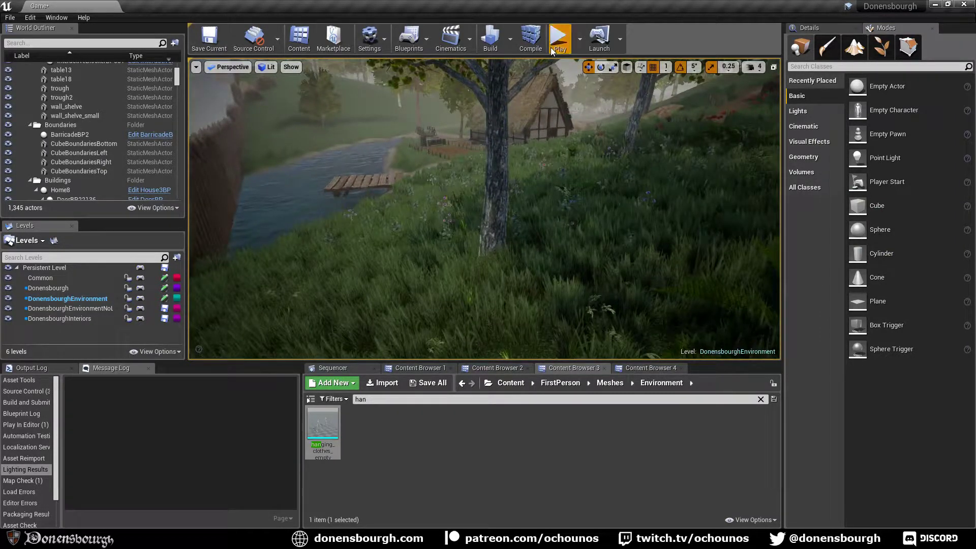
key("alt+p")
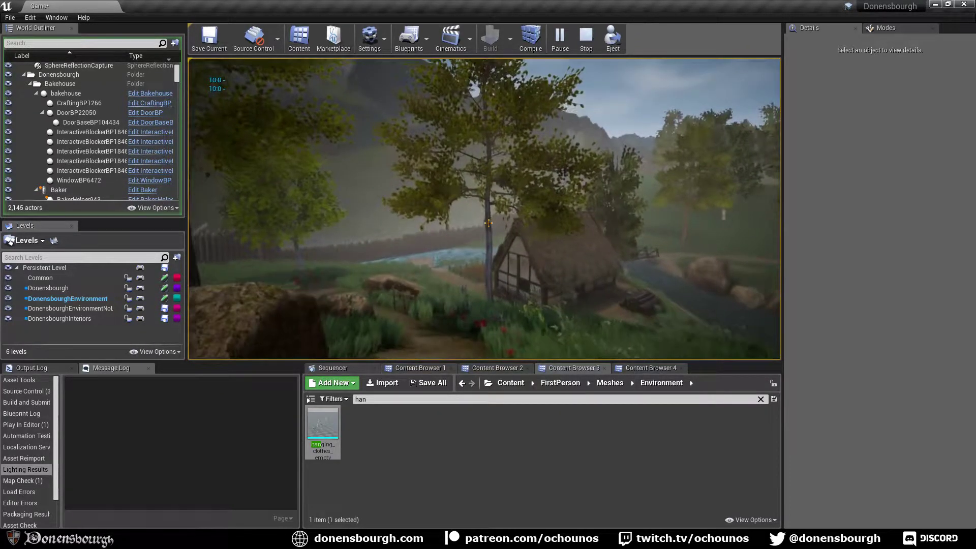
key("Escape")
right_click_drag(385, 303, 385, 302)
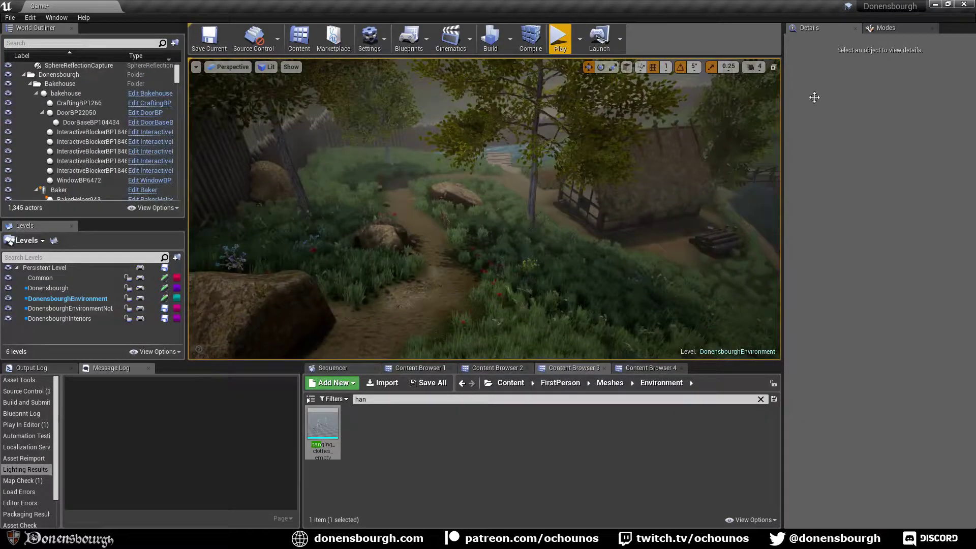
Plant an elm next to the existing tree beside the path above the thatched house, and delete that existing tree.
left_click(885, 28)
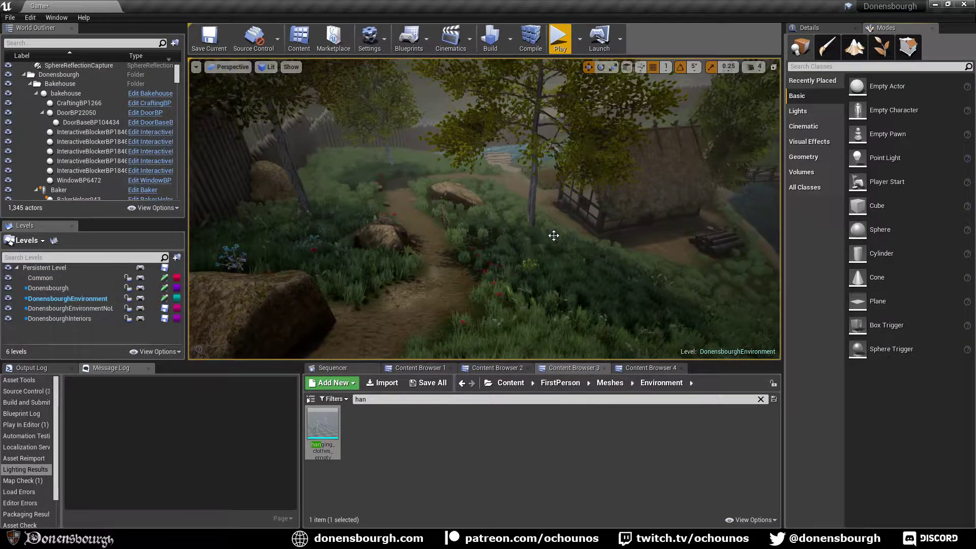
left_click(884, 48)
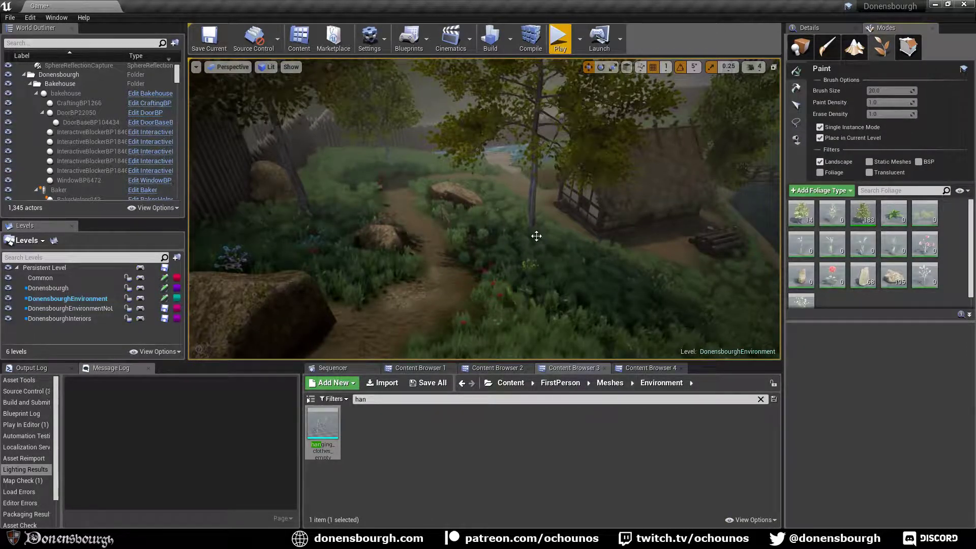
left_click(539, 238)
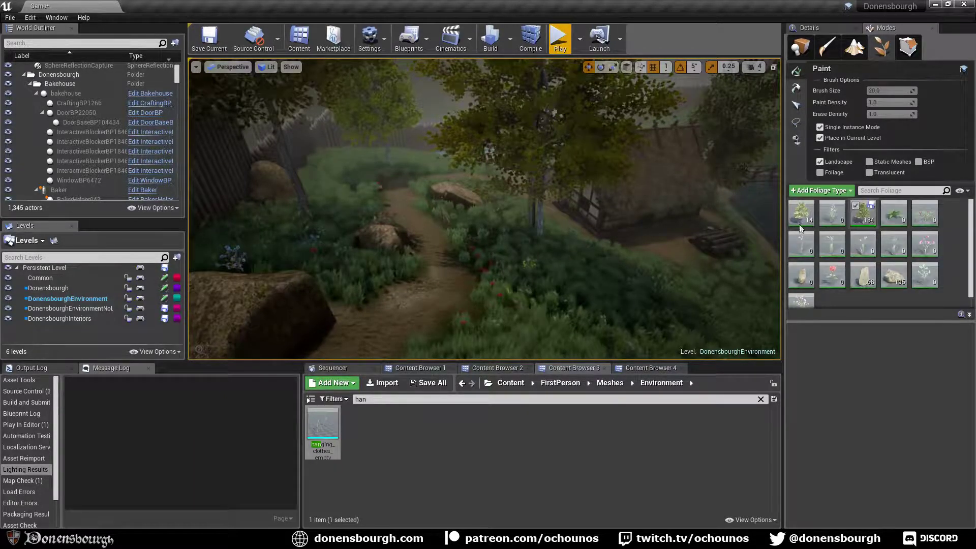
left_click(795, 105)
left_click(534, 203)
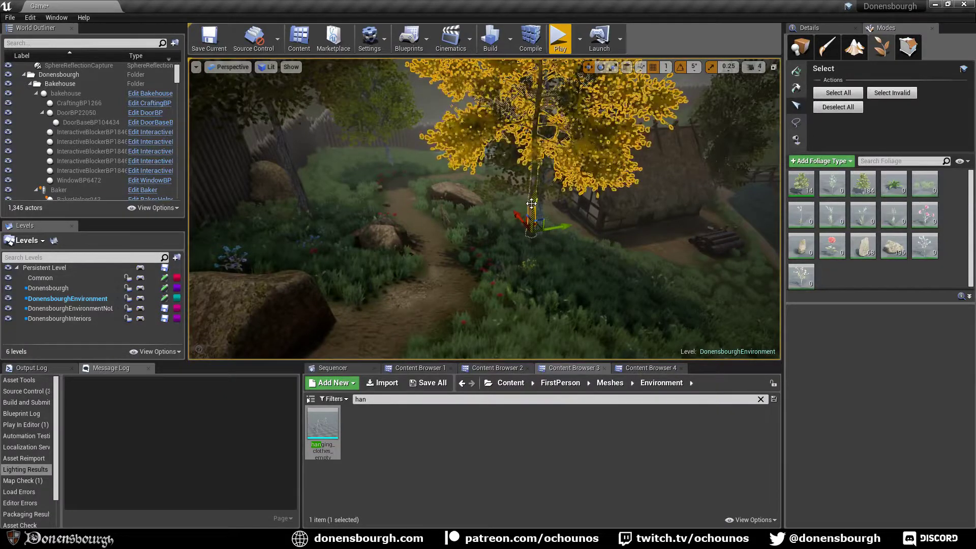
key("f")
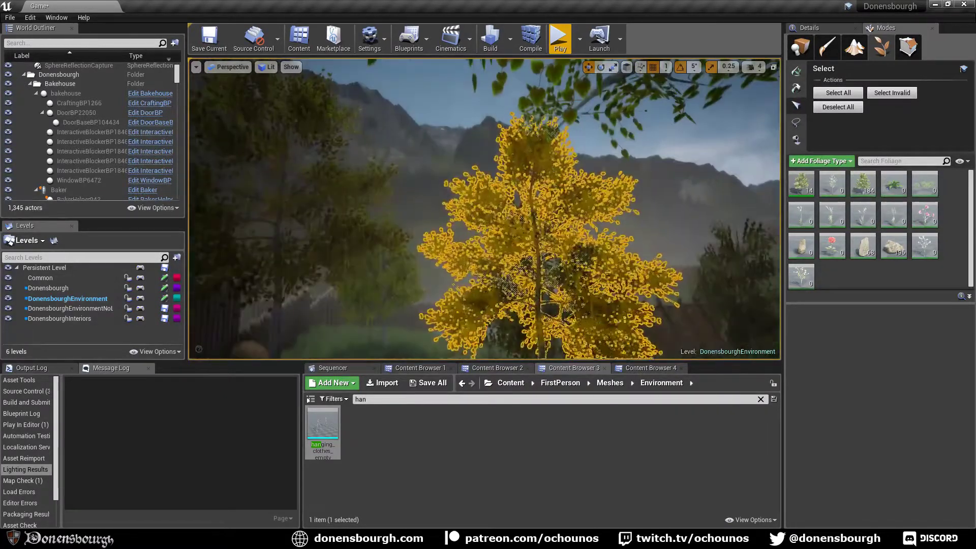
key("Delete")
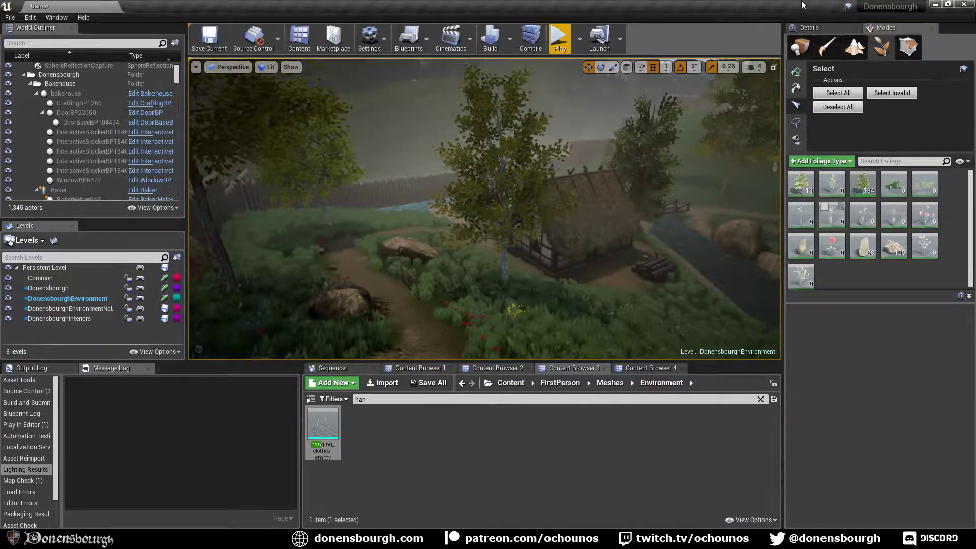
Leave foliage painting and save the level changes.
left_click(806, 51)
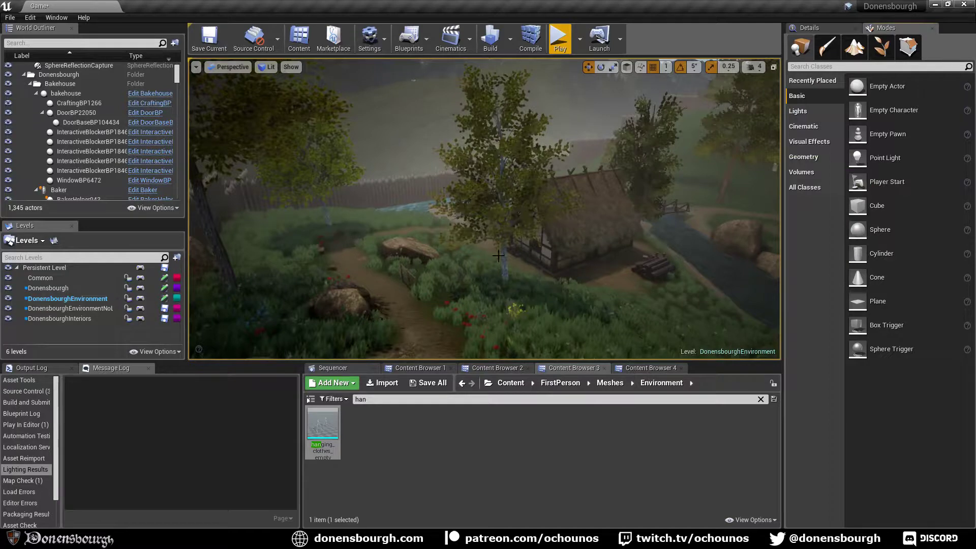
right_click_drag(499, 255, 496, 252)
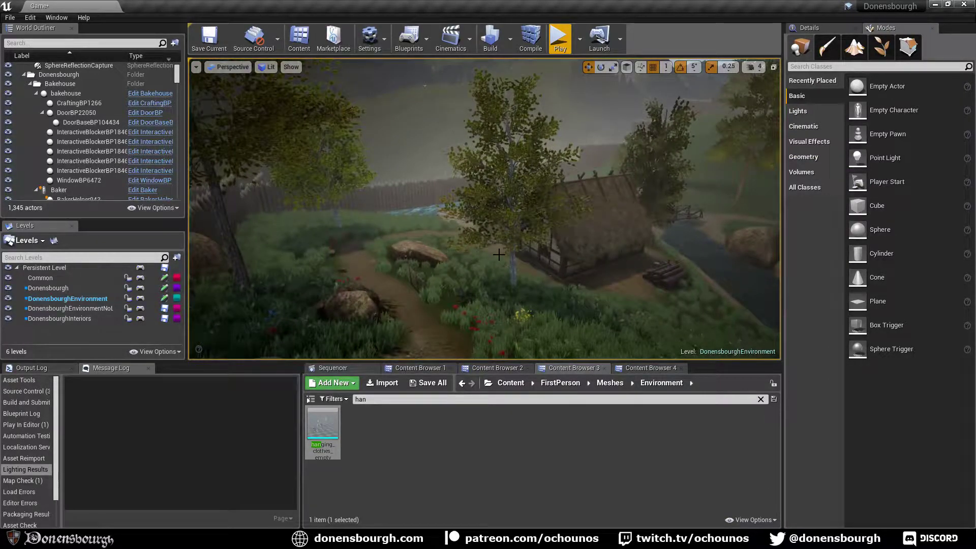
key("ctrl+s")
right_click_drag(484, 209, 507, 270)
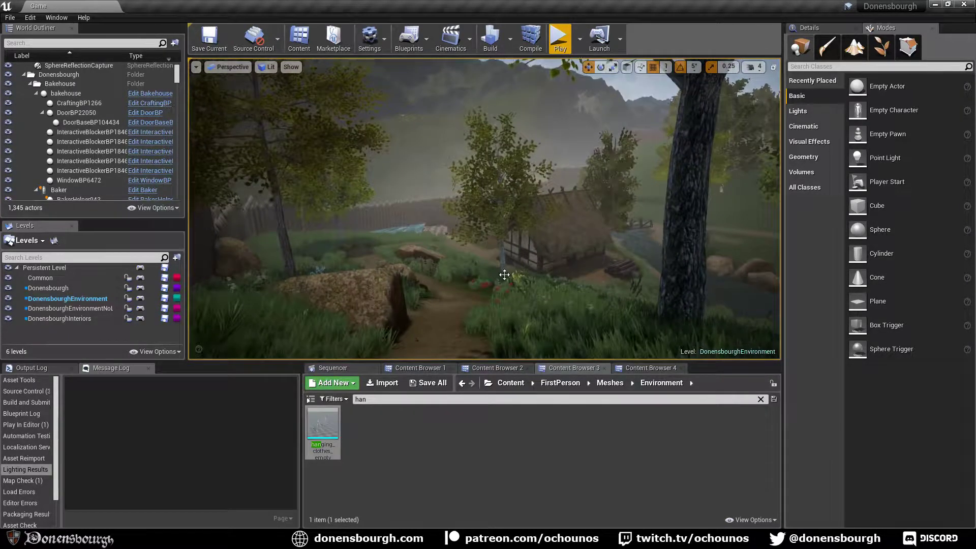
Playtest the level by walking down the path past the thatched house and fenced garden to the wooden bridge, and end the session.
left_click(560, 50)
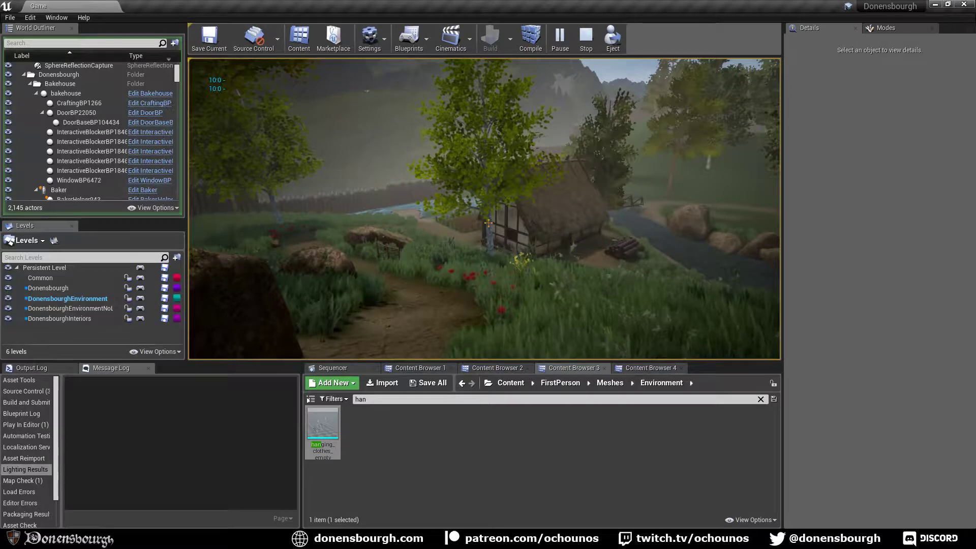
key("w")
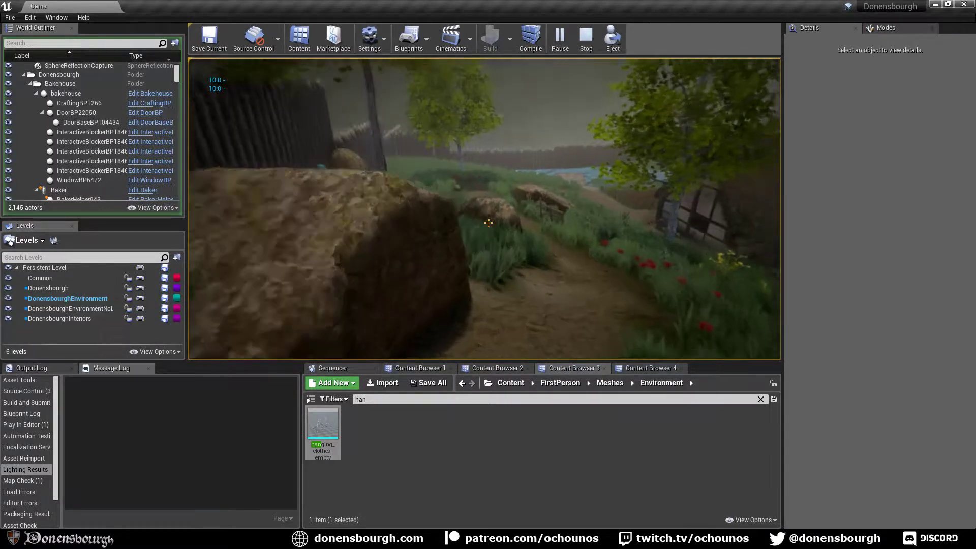
key("w")
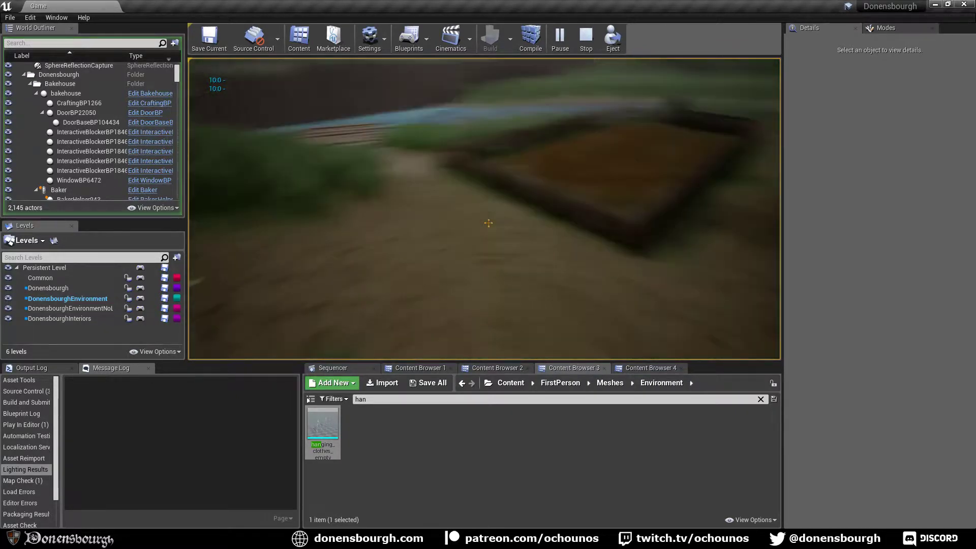
key("w")
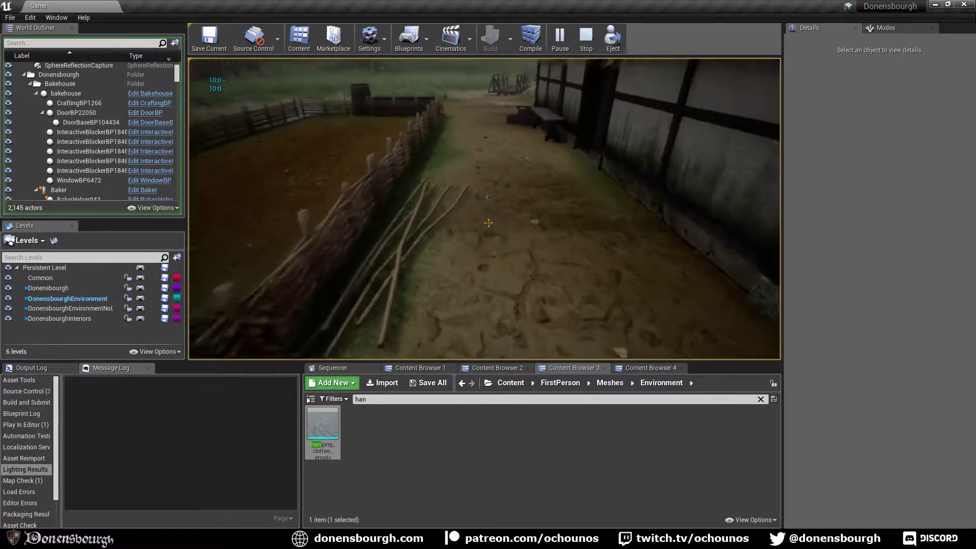
key("w")
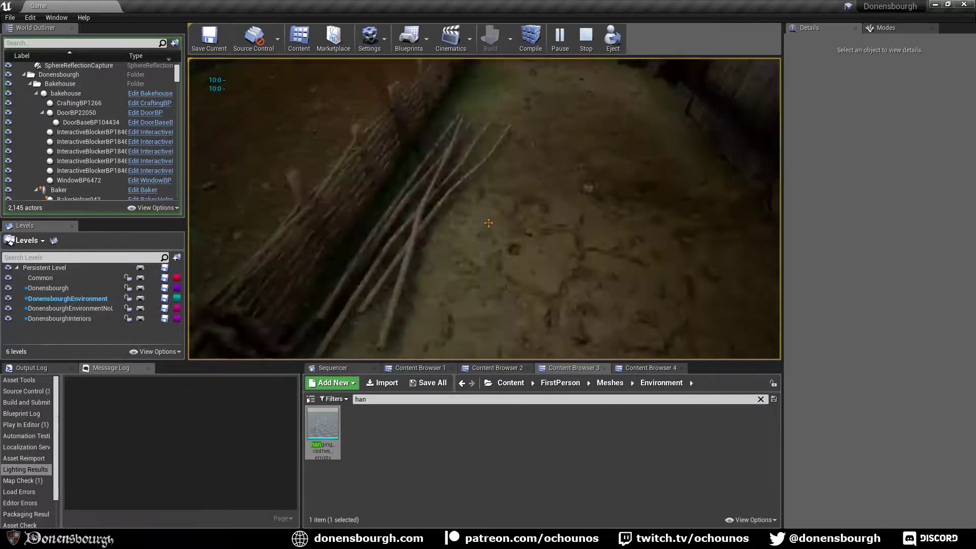
key("w")
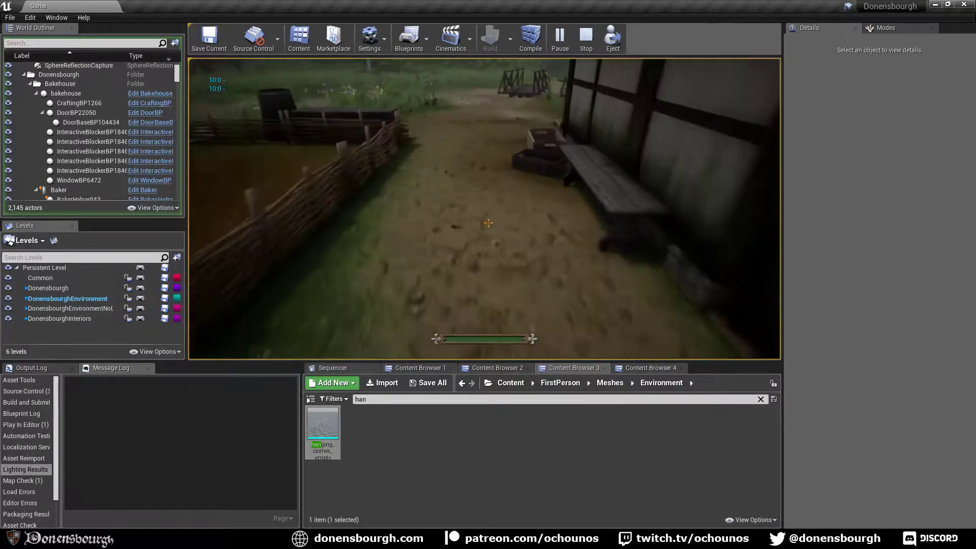
key("w")
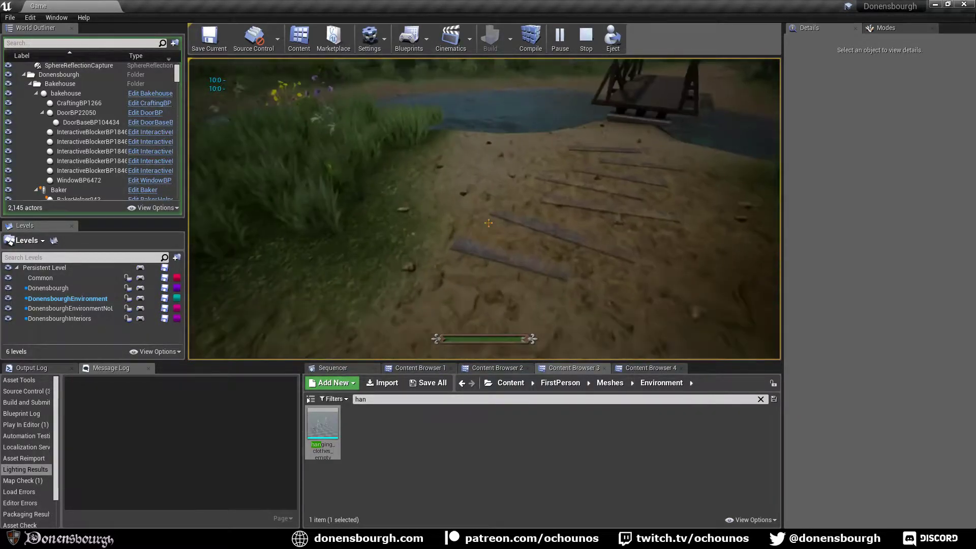
key("w")
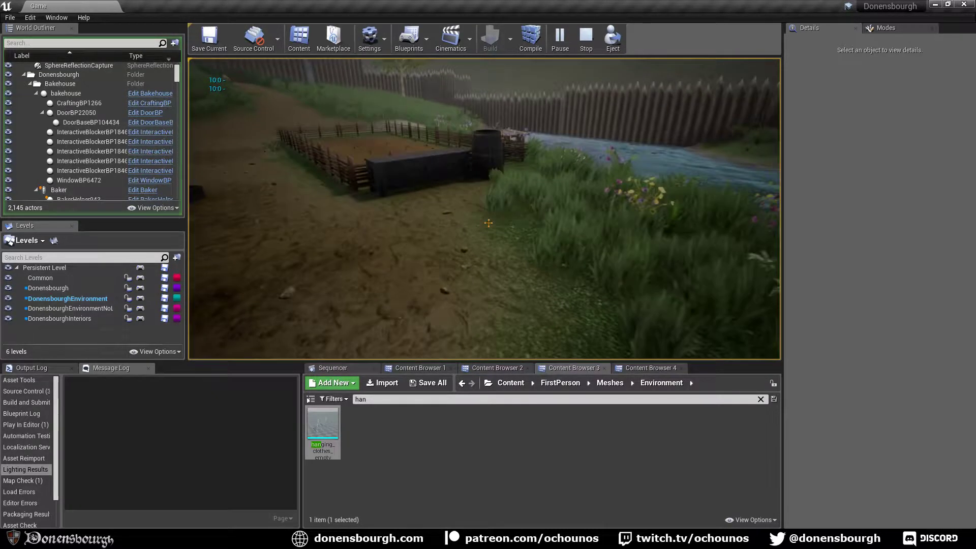
key("s")
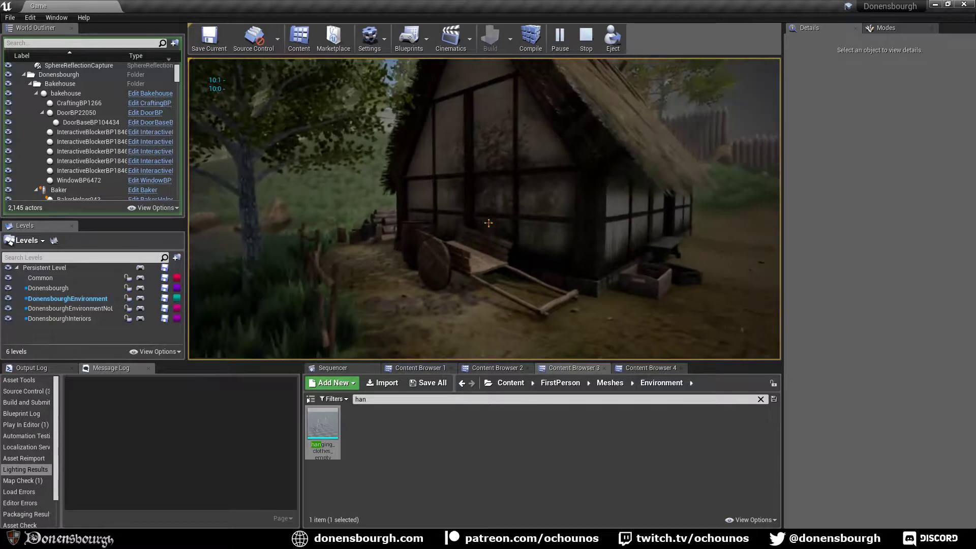
key("s")
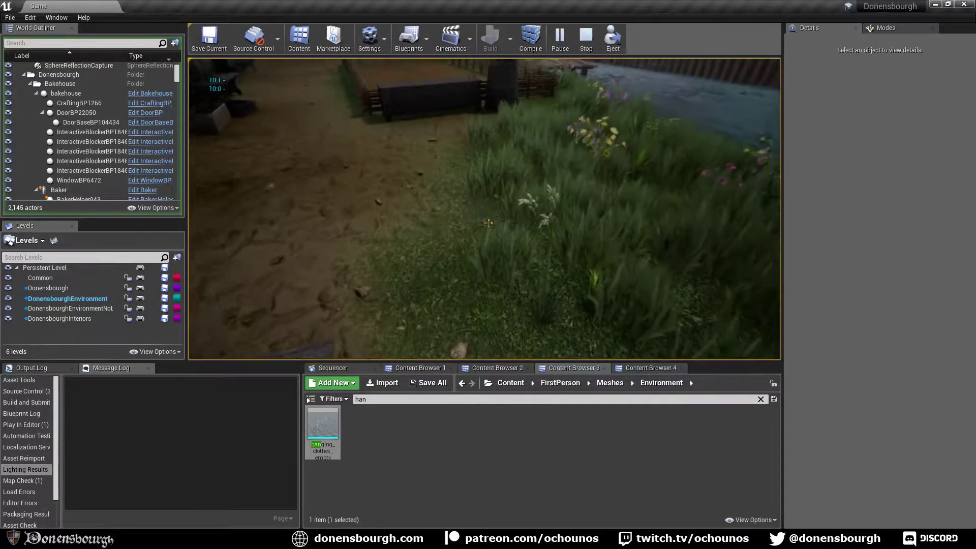
key("Escape")
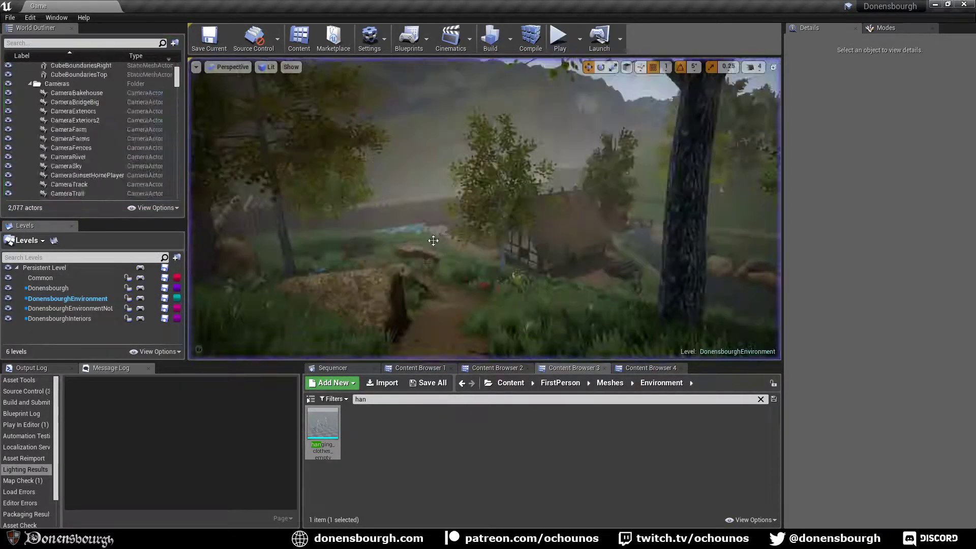
Paint a single foliage instance into the grass patch near the garden's barrel in the DonensbourghEnvironmentNoLight level, and leave foliage painting.
mouse_move(417, 253)
right_mouse_down()
mouse_move(415, 238)
mouse_move(457, 234)
mouse_move(376, 244)
mouse_move(418, 253)
mouse_move(403, 247)
mouse_move(417, 274)
mouse_move(457, 253)
mouse_move(470, 261)
mouse_move(397, 239)
mouse_move(422, 244)
mouse_move(426, 261)
right_mouse_up()
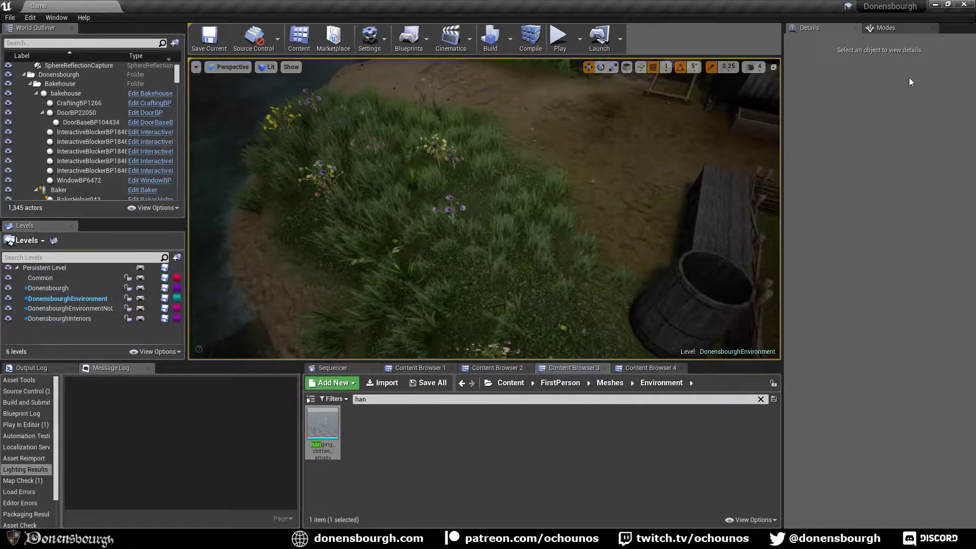
left_click(885, 28)
left_click(881, 47)
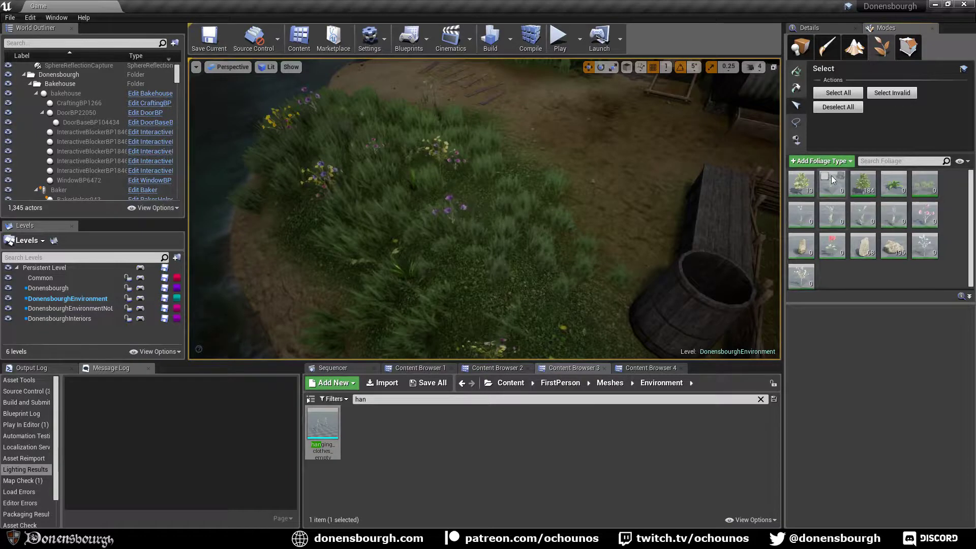
left_click(796, 71)
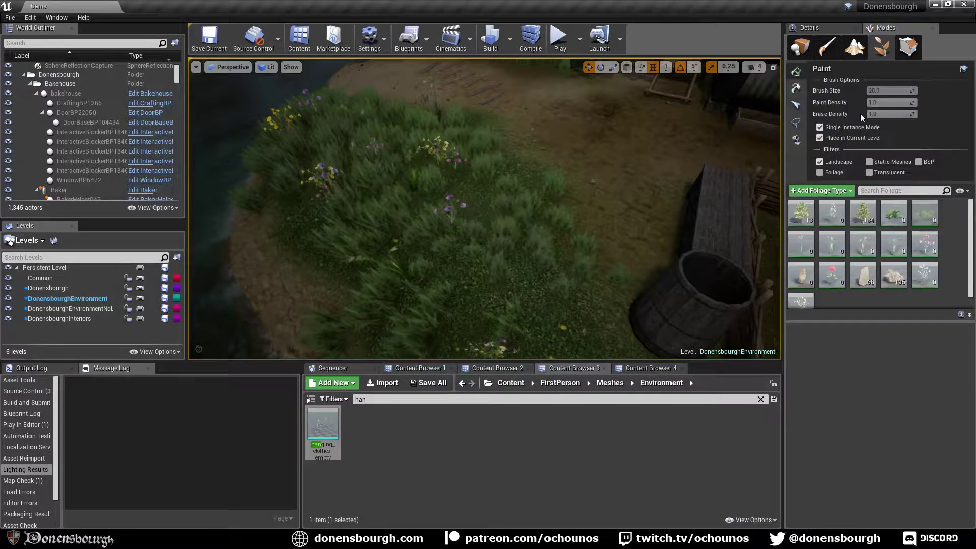
double_click(81, 309)
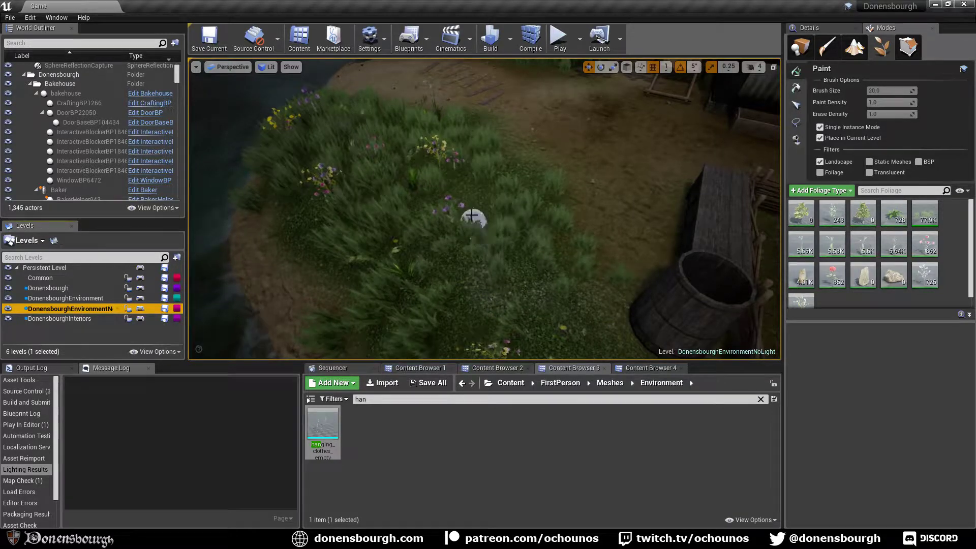
left_click(471, 201)
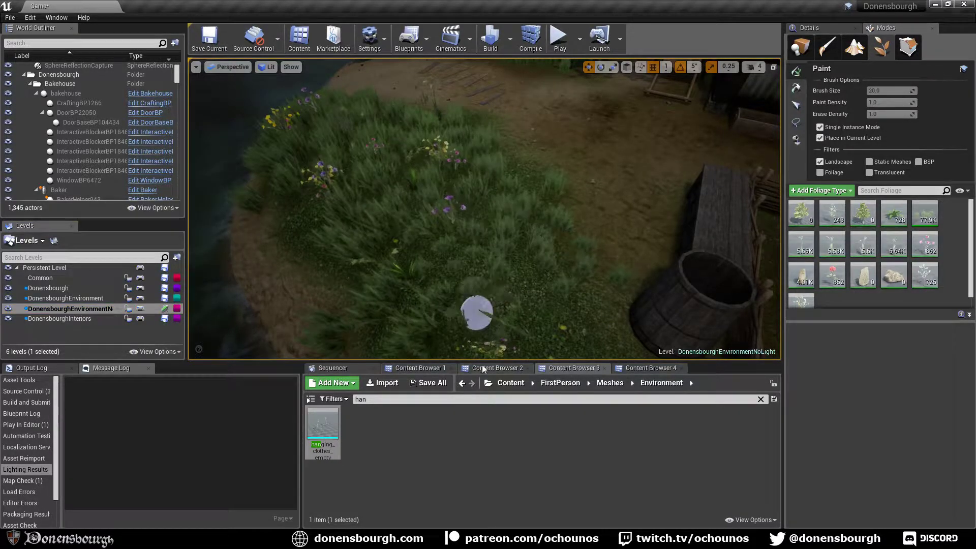
mouse_move(464, 337)
right_mouse_down()
mouse_move(449, 283)
mouse_move(486, 287)
mouse_move(481, 293)
mouse_move(513, 316)
mouse_move(462, 296)
right_mouse_up()
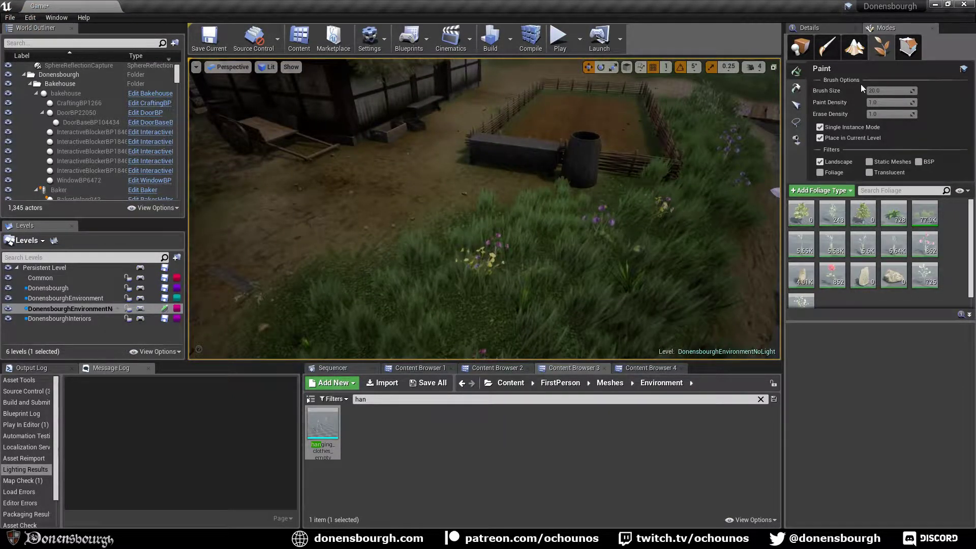
left_click(801, 48)
right_click_drag(666, 256, 495, 259)
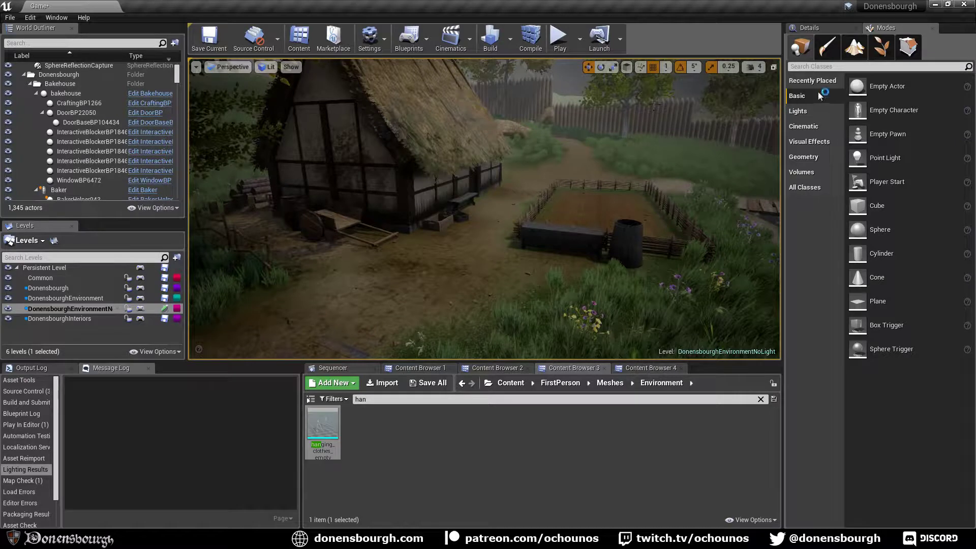
left_click(829, 28)
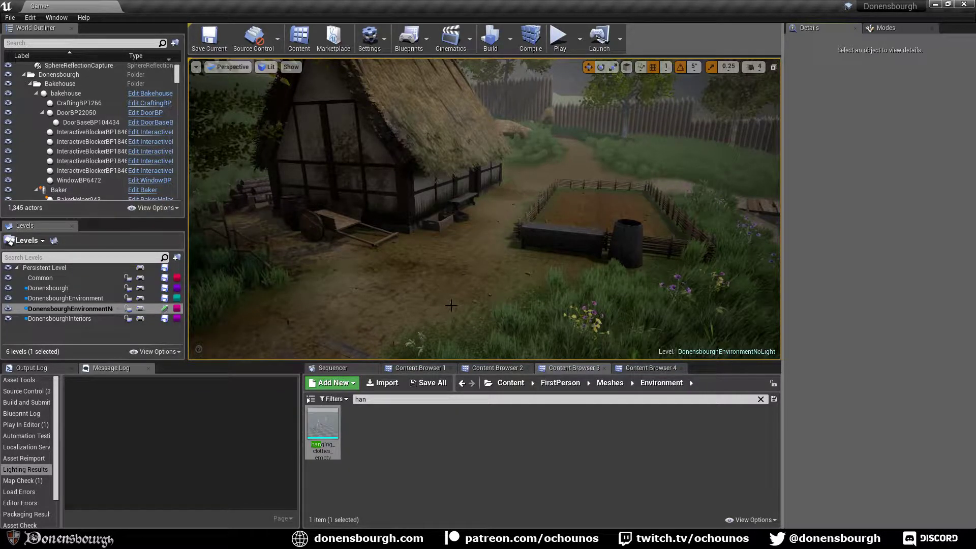
Examine the thatched house's front yard, the large tree by the stream and the fenced garden from several viewpoints.
scroll(455, 324, "up", 3)
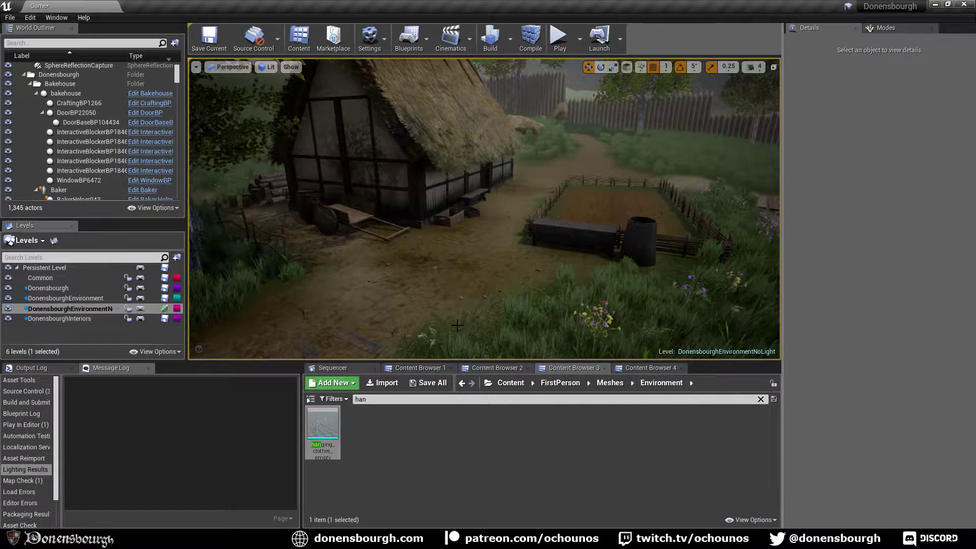
right_click_drag(445, 339, 371, 303)
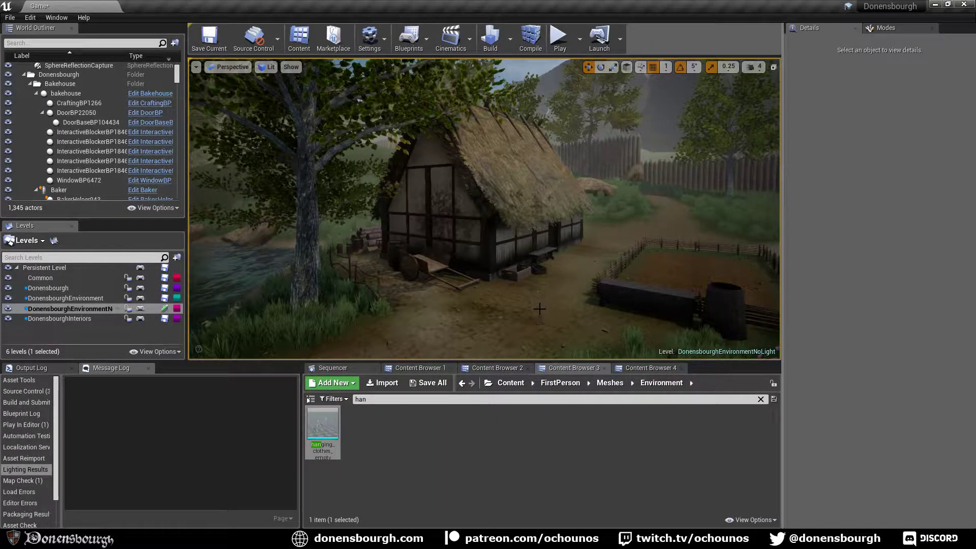
right_click_drag(544, 303, 509, 335)
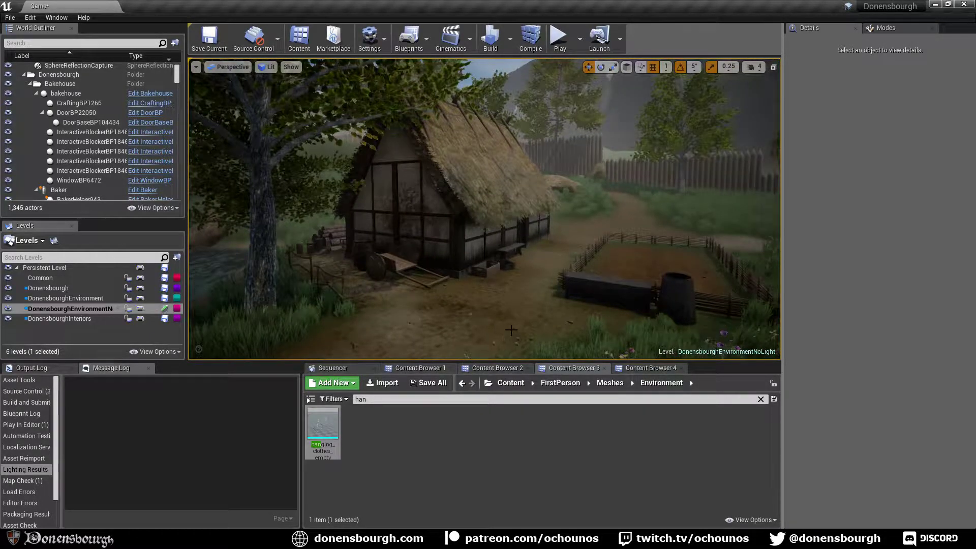
right_click_drag(566, 320, 549, 303)
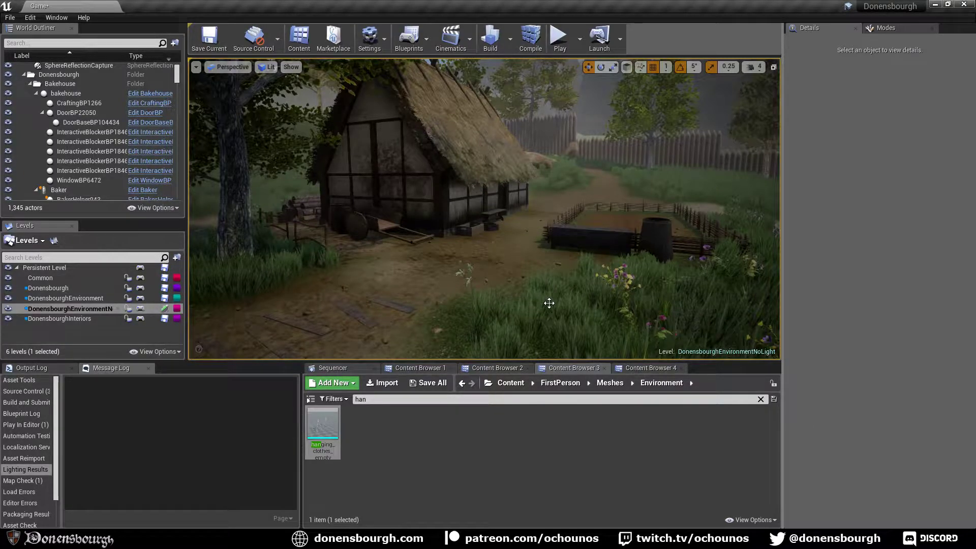
right_click_drag(556, 286, 547, 281)
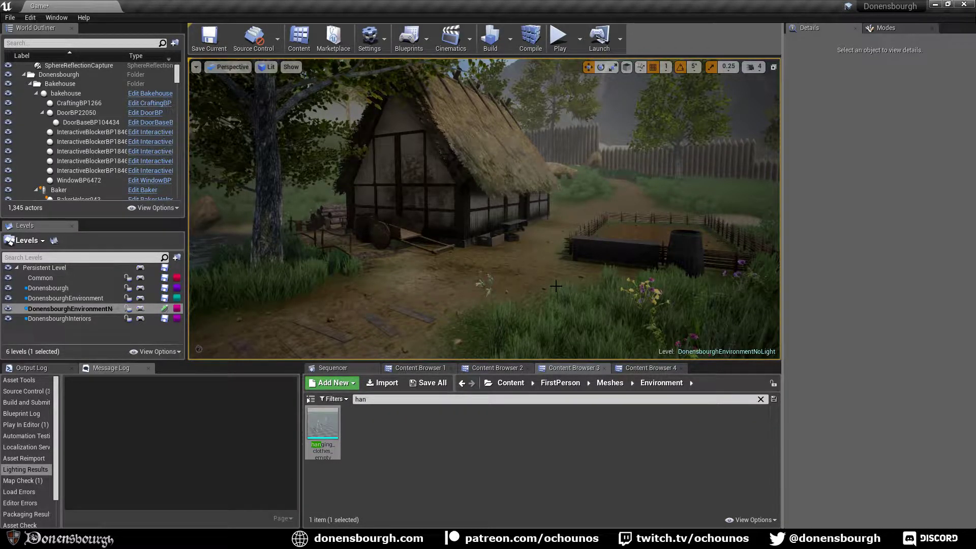
right_click_drag(463, 279, 483, 276)
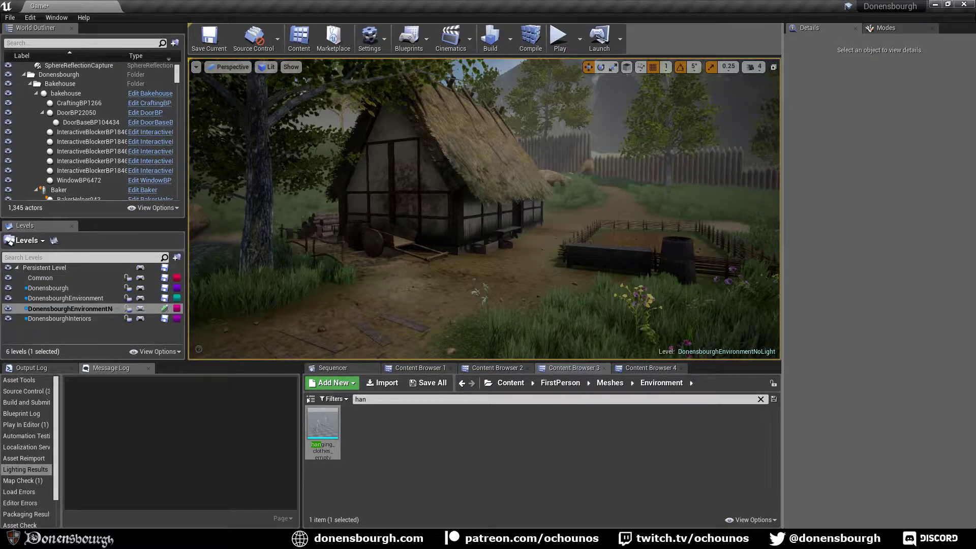
right_click_drag(549, 223, 527, 272)
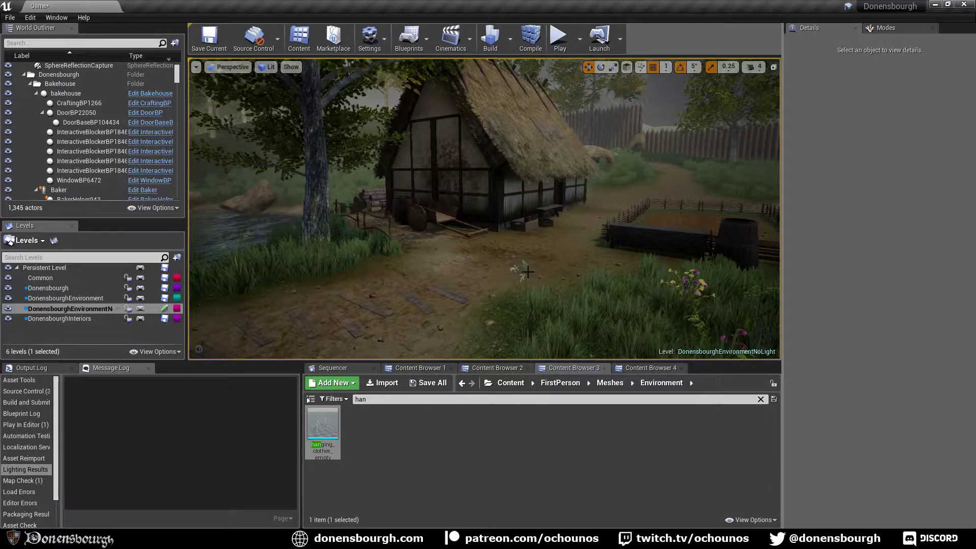
Inspect the wooden bridge, the stream with its boulders and the approach to the thatched house from the riverbank.
right_click_drag(528, 272, 555, 301)
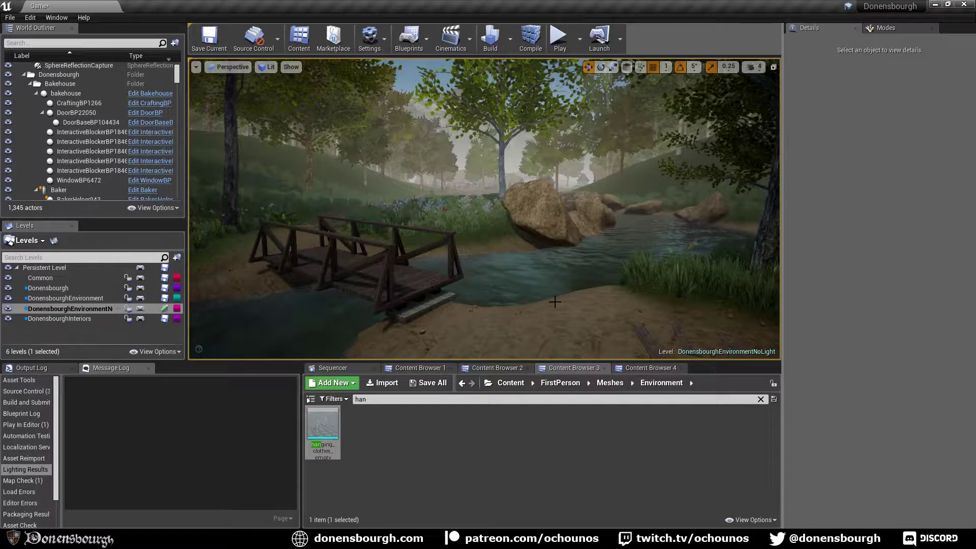
right_click_drag(509, 277, 509, 277)
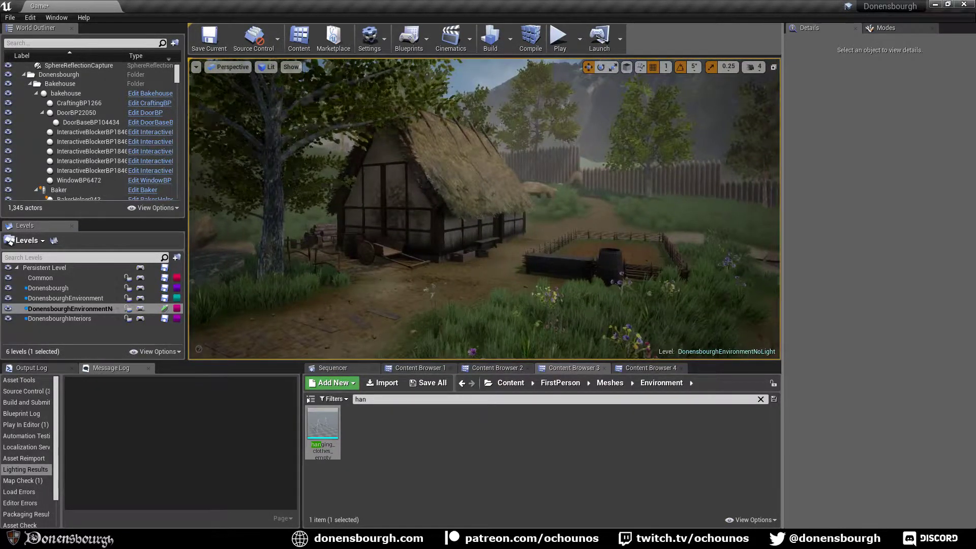
right_click_drag(505, 240, 505, 240)
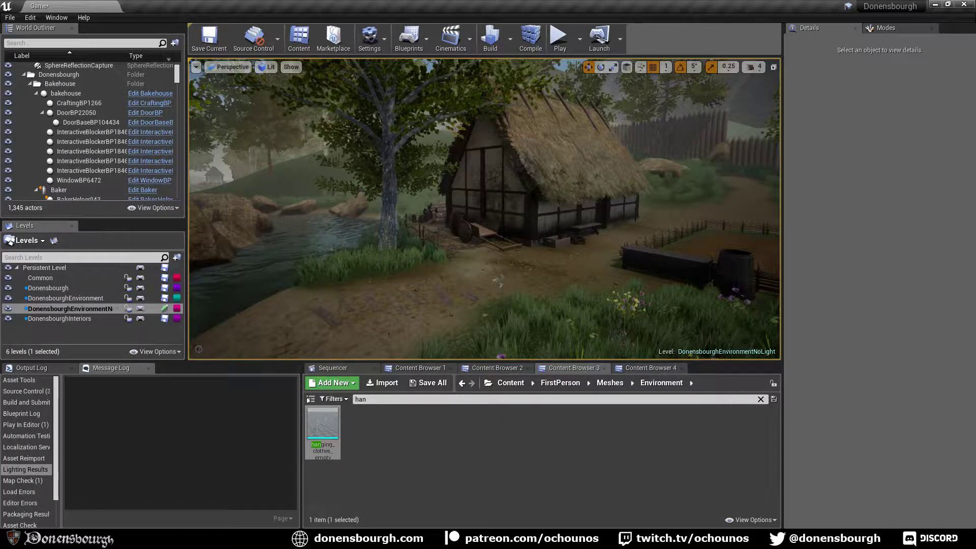
left_click_drag(599, 230, 601, 230)
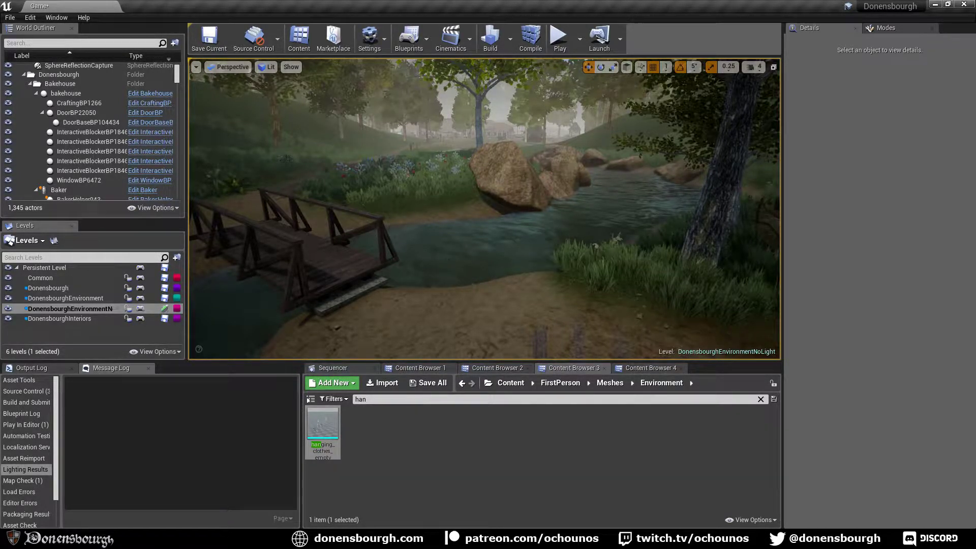
right_click_drag(551, 265, 666, 293)
key("w")
key("w")
key("w")
key("w")
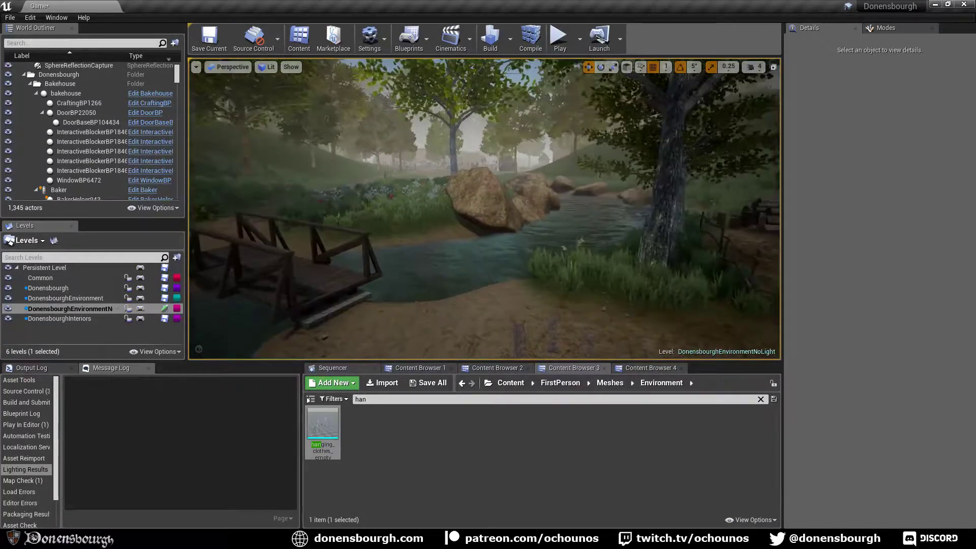
right_click_drag(482, 208, 559, 249)
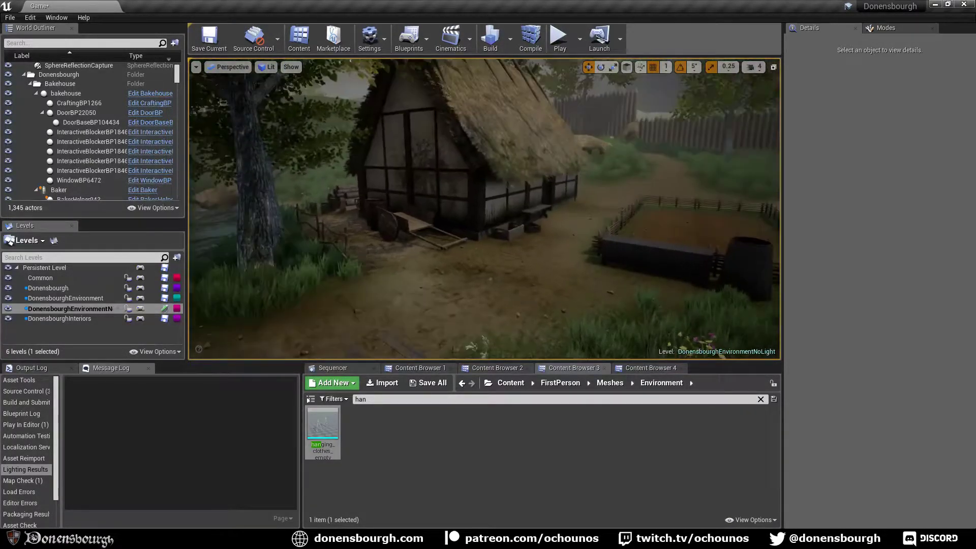
key("s")
right_click_drag(483, 208, 541, 183)
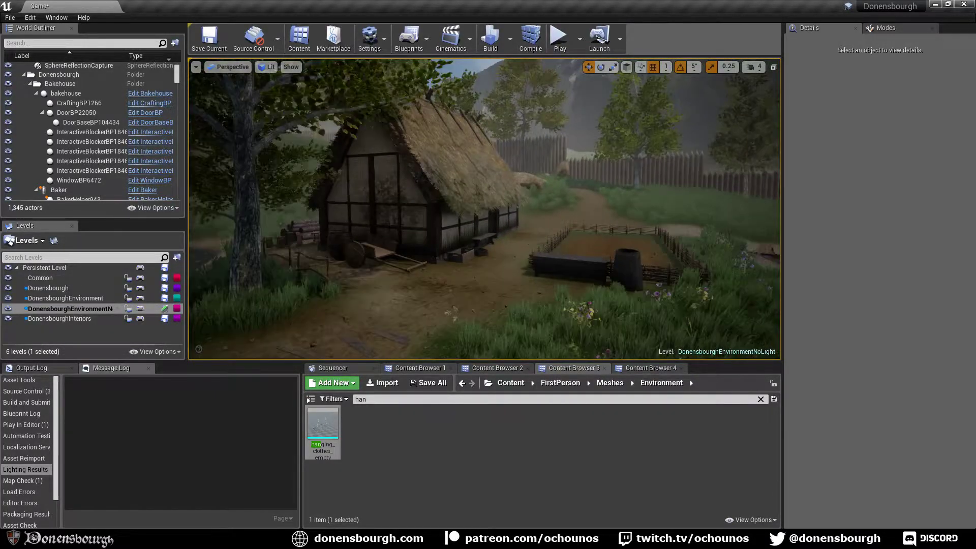
key("s")
right_click_drag(483, 208, 430, 226)
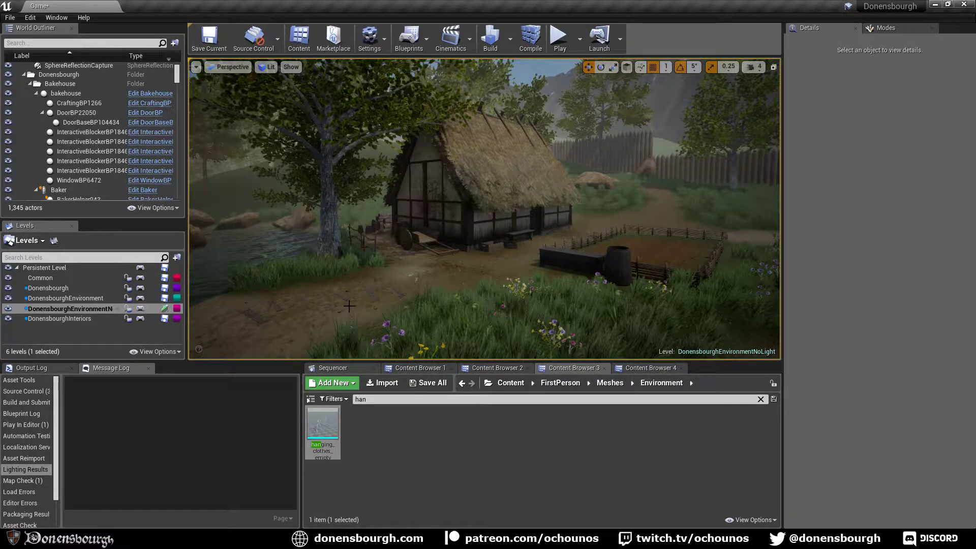
right_click_drag(407, 305, 392, 317)
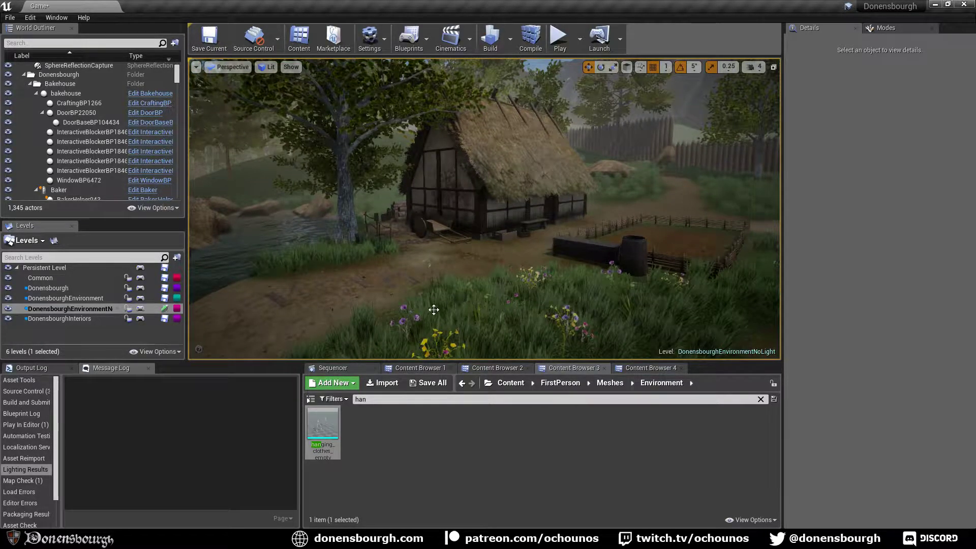
Examine the thatched house, the large tree by the stream and the fenced garden from the flowered grass bank.
right_click_drag(434, 309, 446, 302)
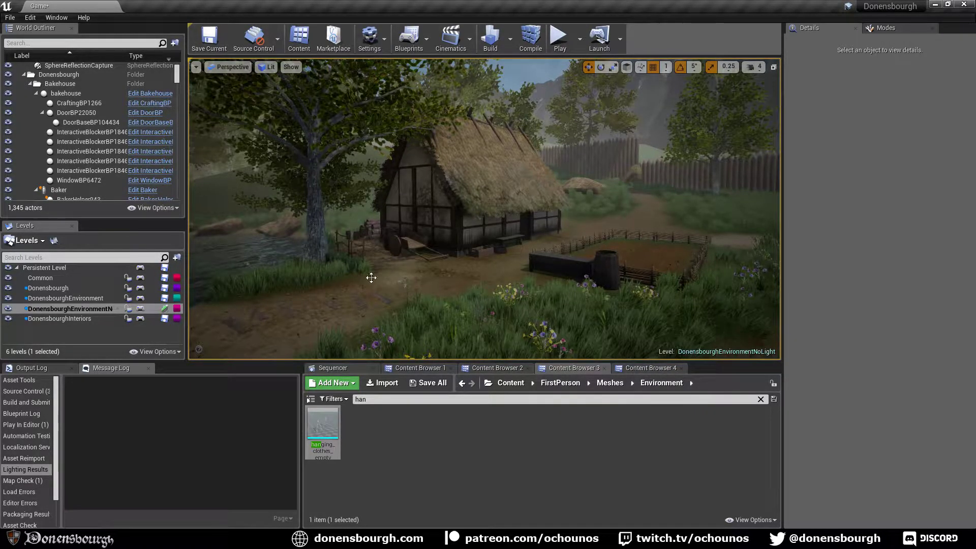
right_click_drag(371, 277, 408, 246)
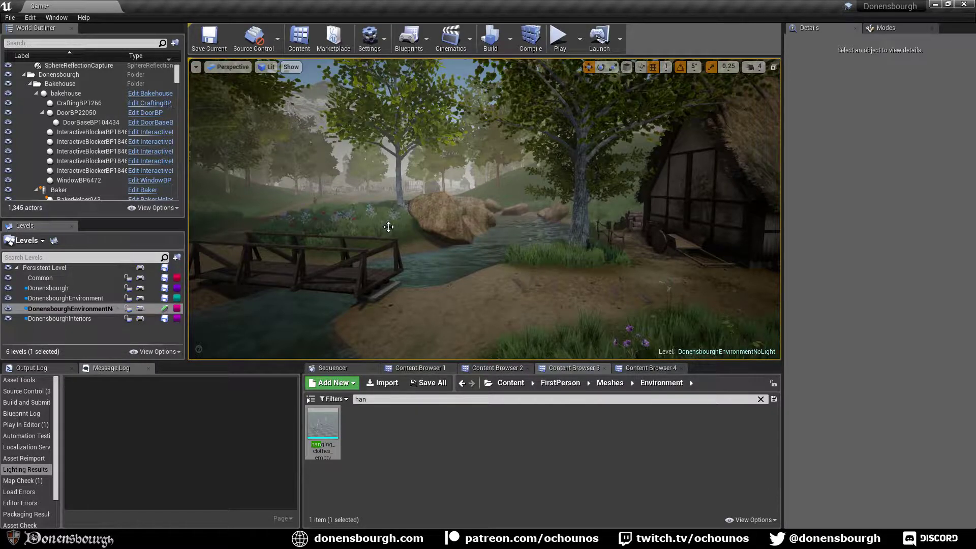
right_click_drag(378, 253, 393, 272)
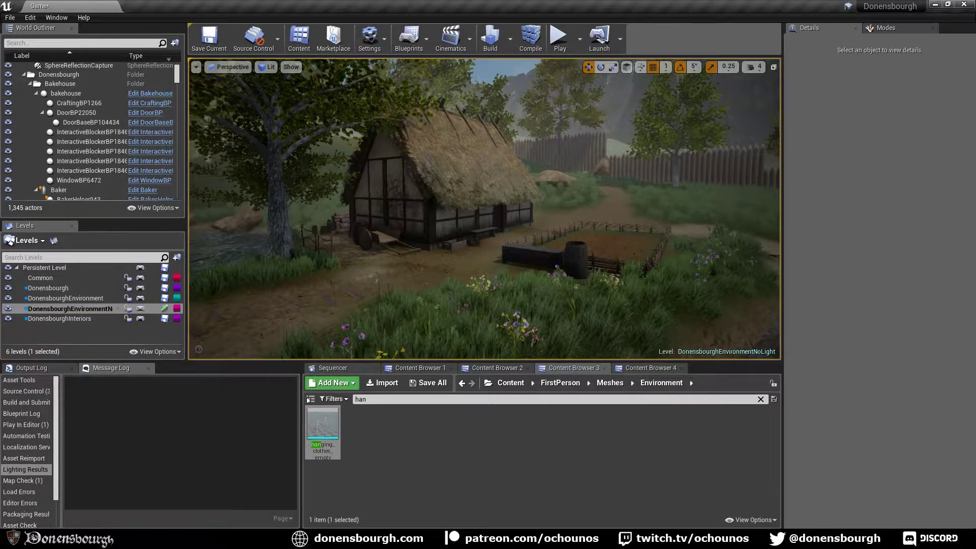
right_click_drag(443, 307, 438, 291)
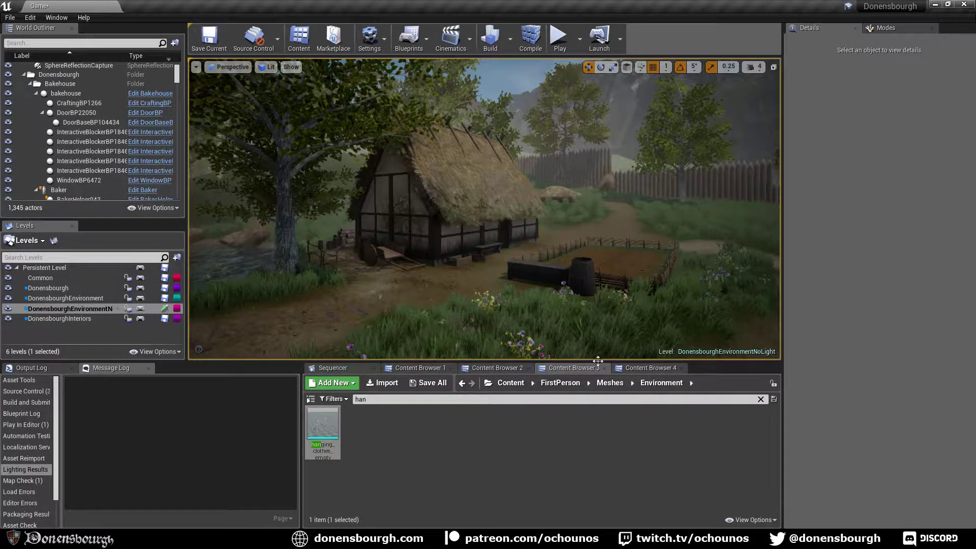
right_click_drag(570, 338, 566, 335)
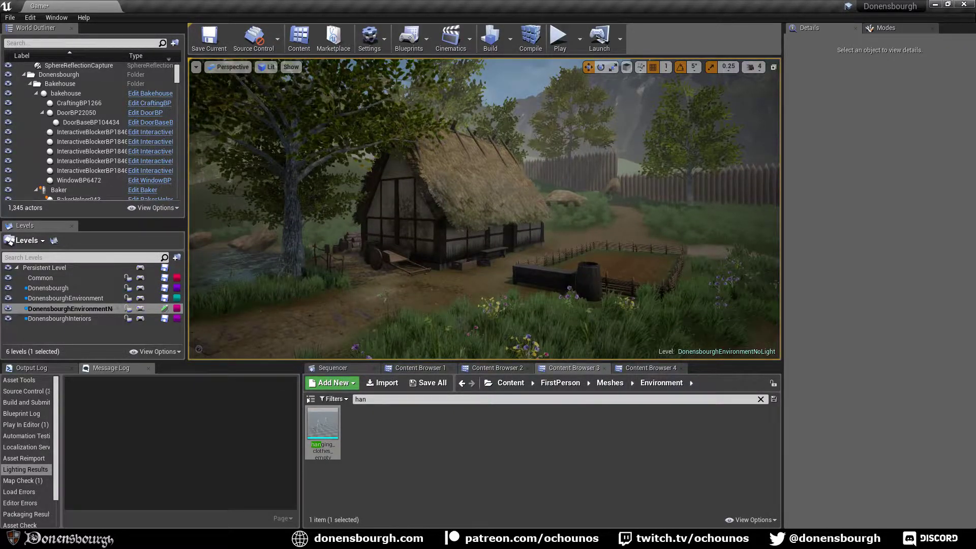
right_click_drag(488, 308, 490, 276)
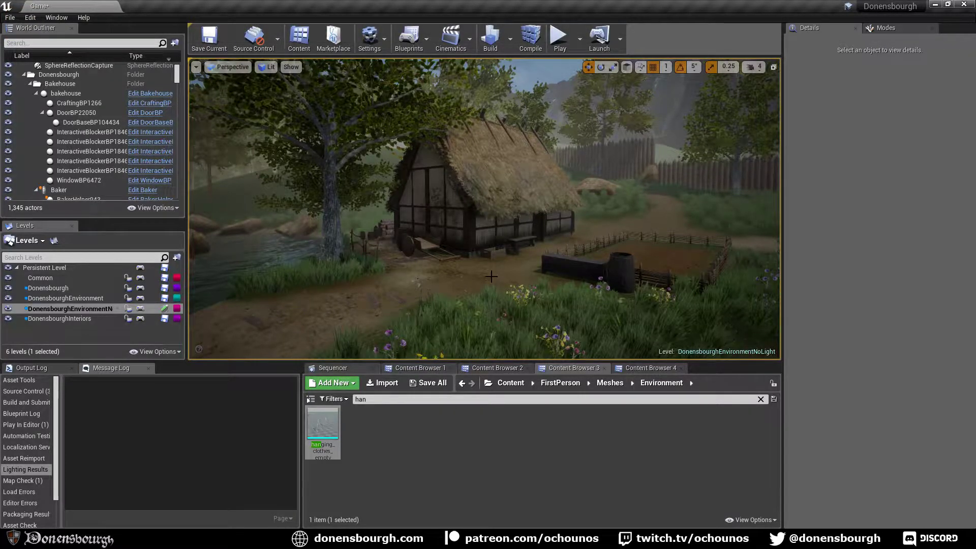
Inspect the wooden bridge and stream, the garden's far side, and the path beside the house's wooden trough.
right_click_drag(491, 277, 394, 268)
key("w")
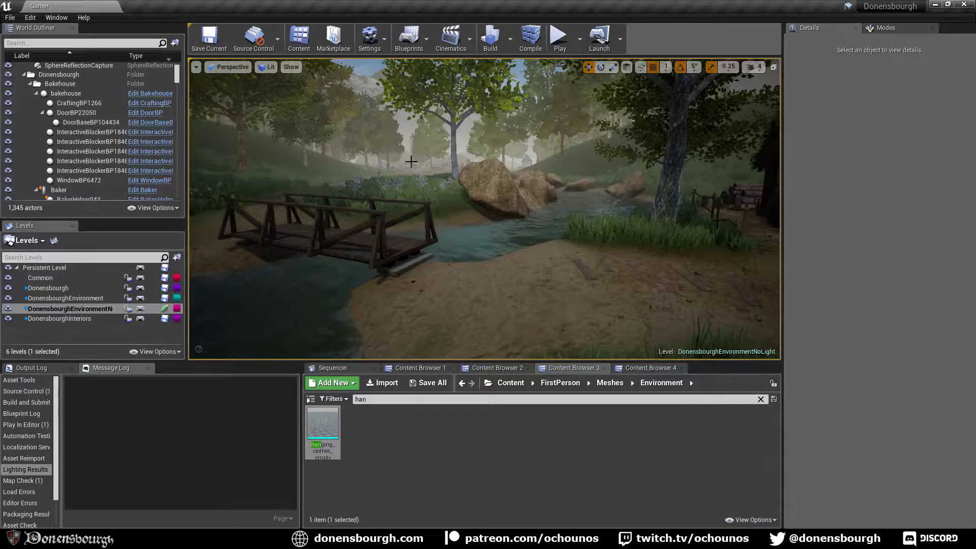
mouse_move(537, 282)
right_mouse_down()
mouse_move(597, 284)
mouse_move(506, 285)
mouse_move(533, 282)
right_mouse_up()
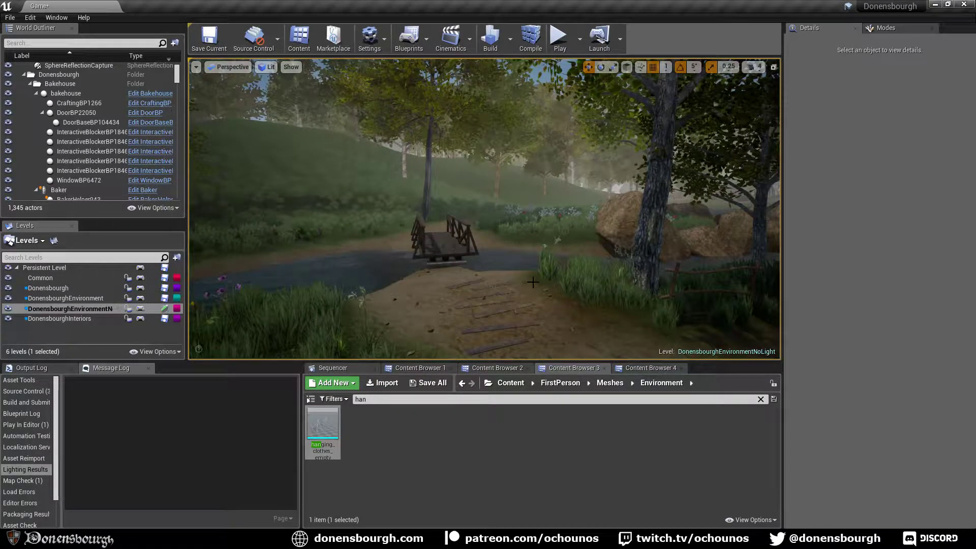
right_click_drag(520, 283, 444, 295)
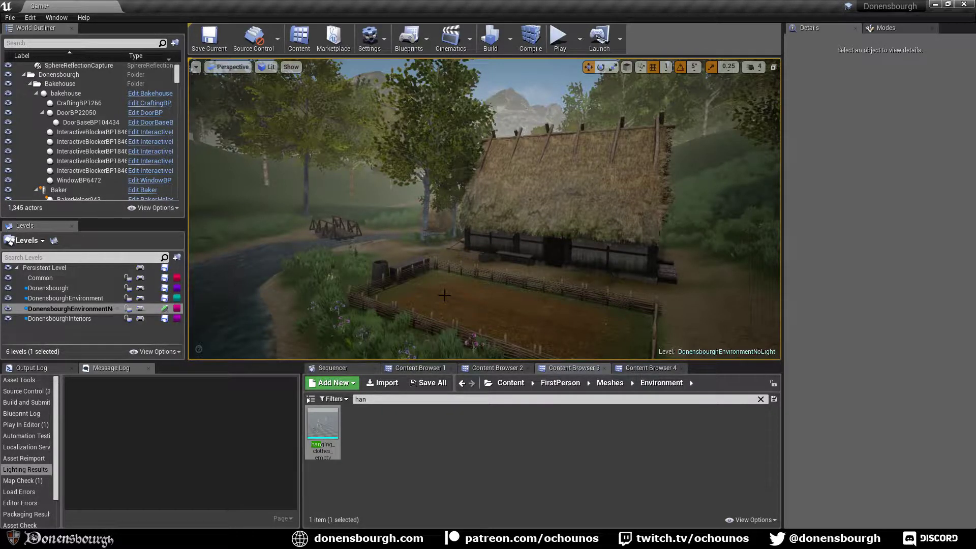
right_click_drag(476, 315, 512, 342)
key("w")
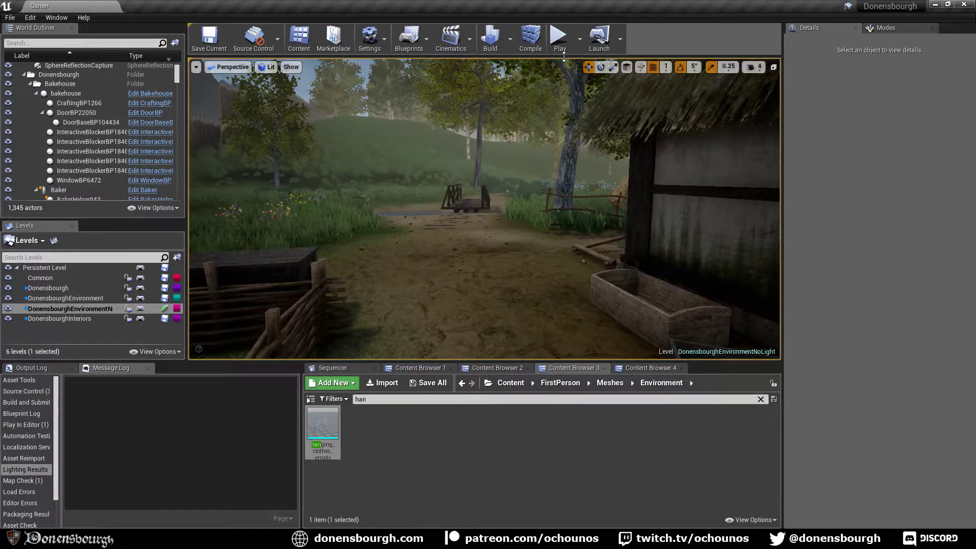
Start a playtest and walk past the thatched house and handcart down the path onto the wooden bridge.
left_click(559, 40)
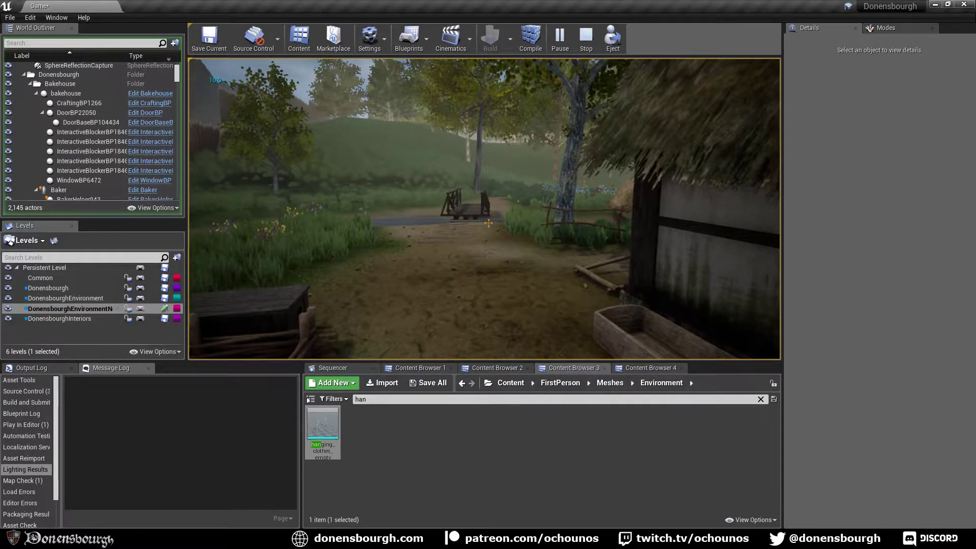
key("w")
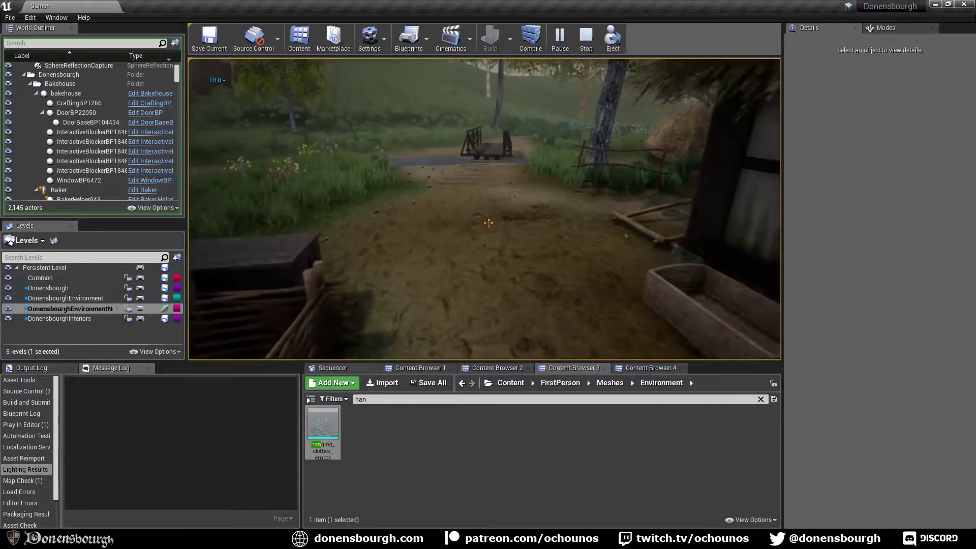
key("w")
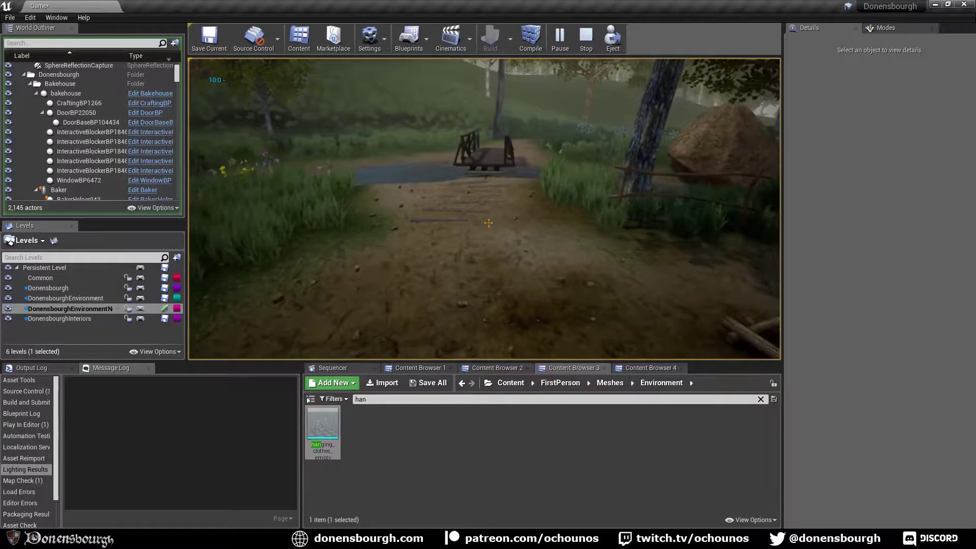
key("w")
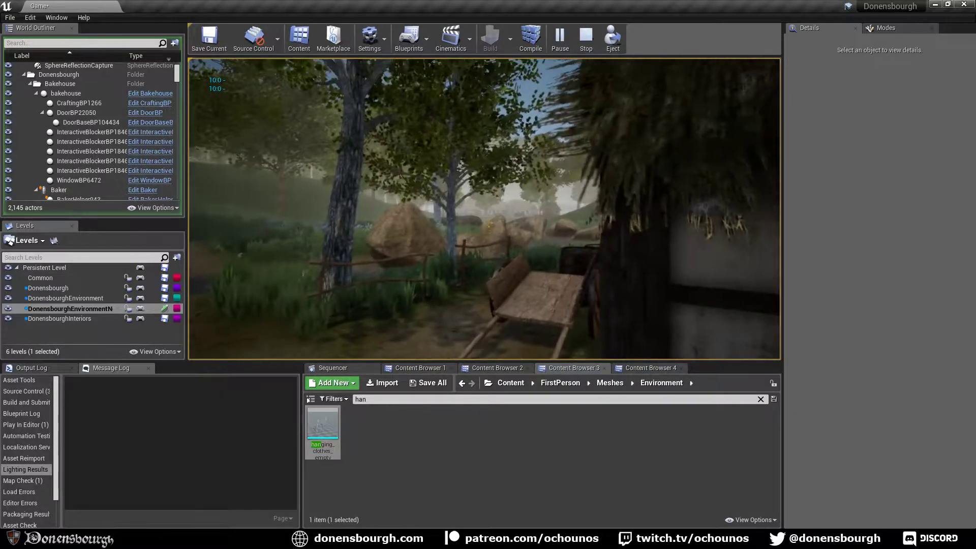
key("w")
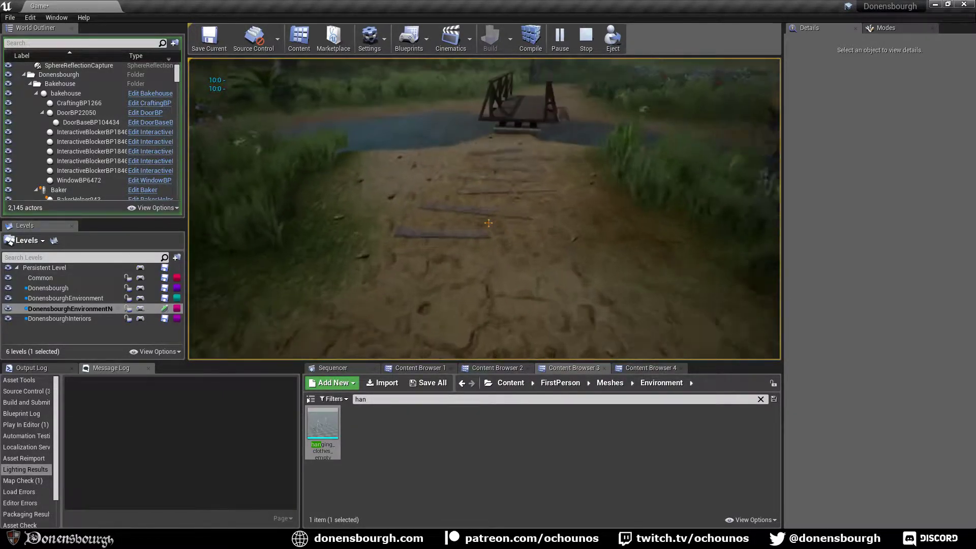
key("shift+w")
key("shift+w")
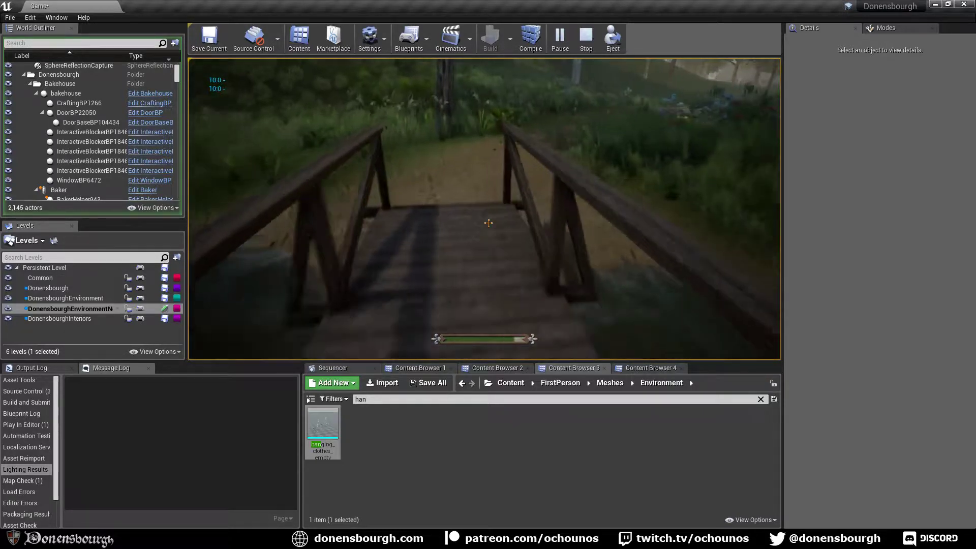
Run from the bridge along the flower-lined hillside path, past the wooden fence and rock pile, to the village road.
key("shift+w")
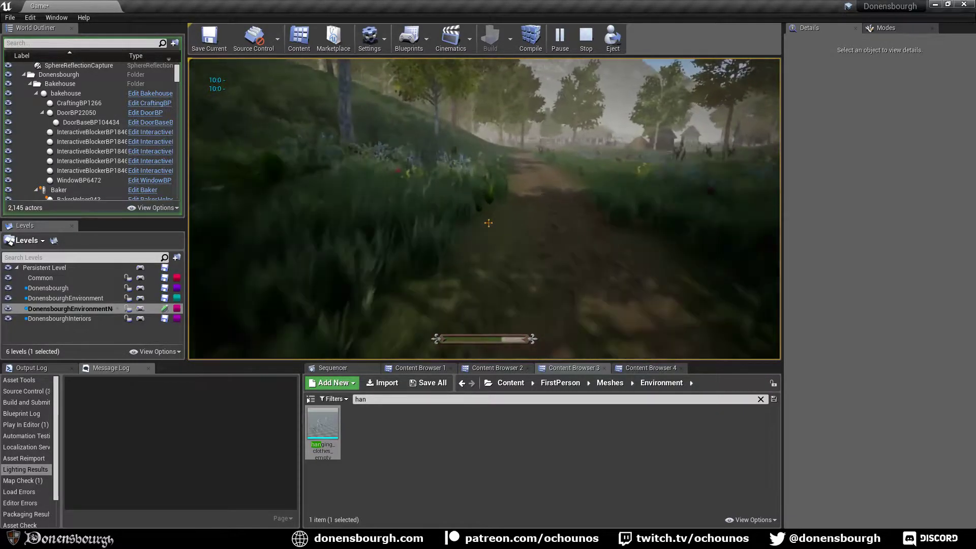
key("shift+w")
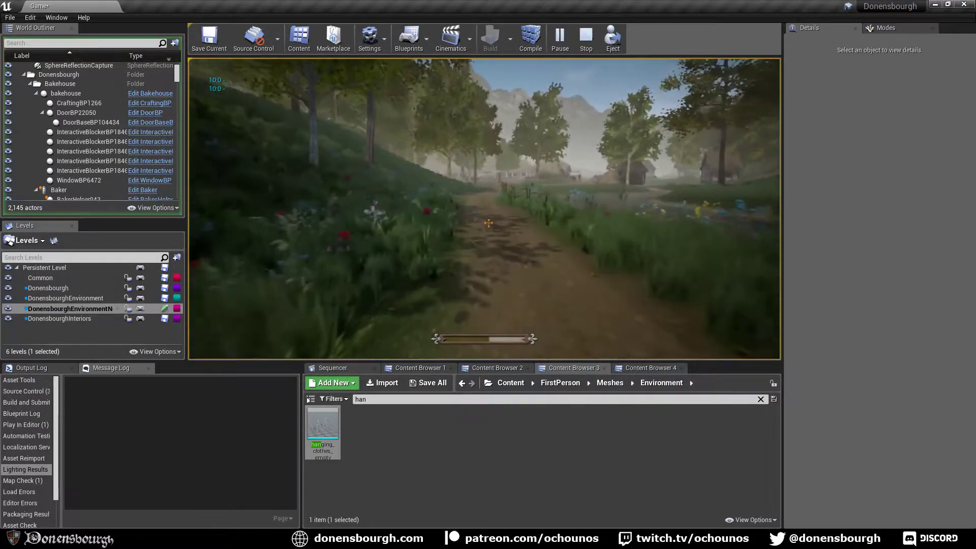
key("shift+w")
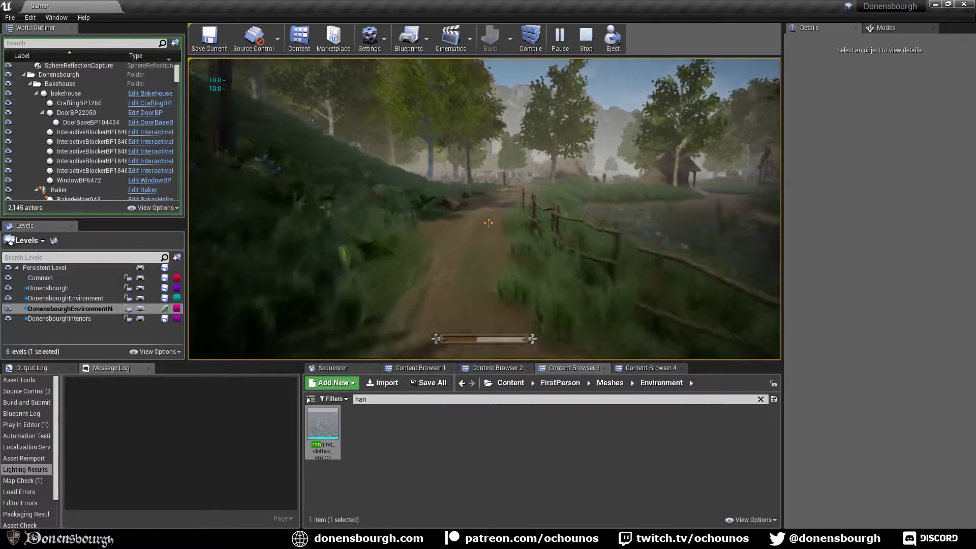
key("shift+w")
key("shift+w")
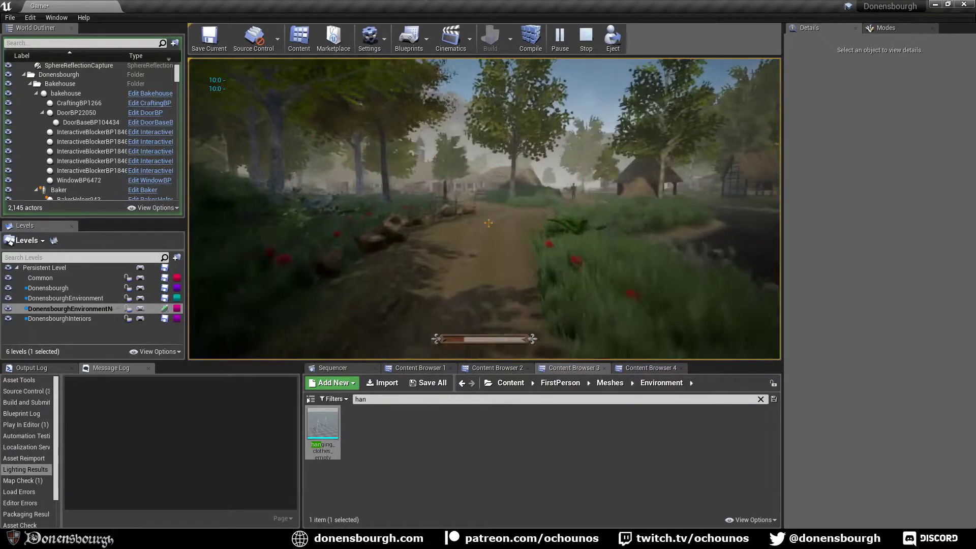
key("shift+w")
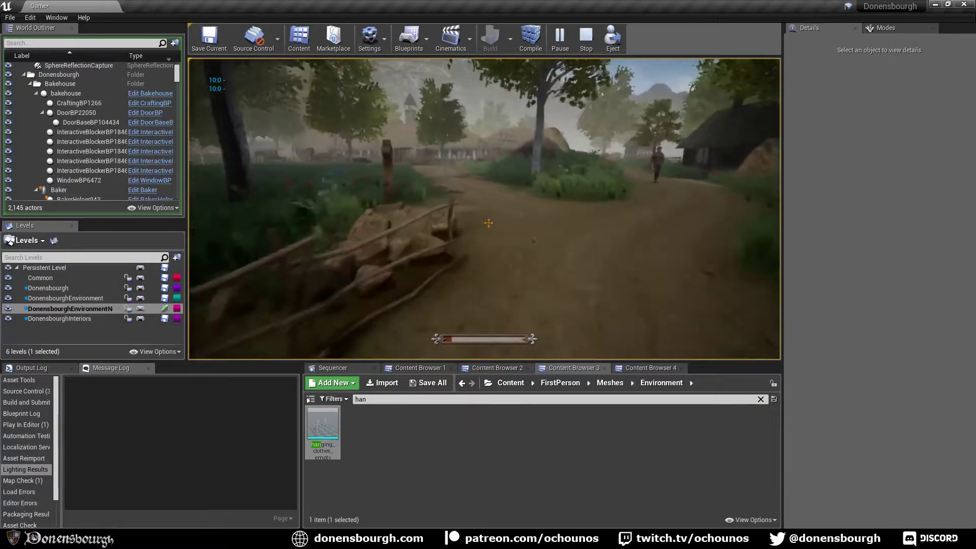
key("shift+w")
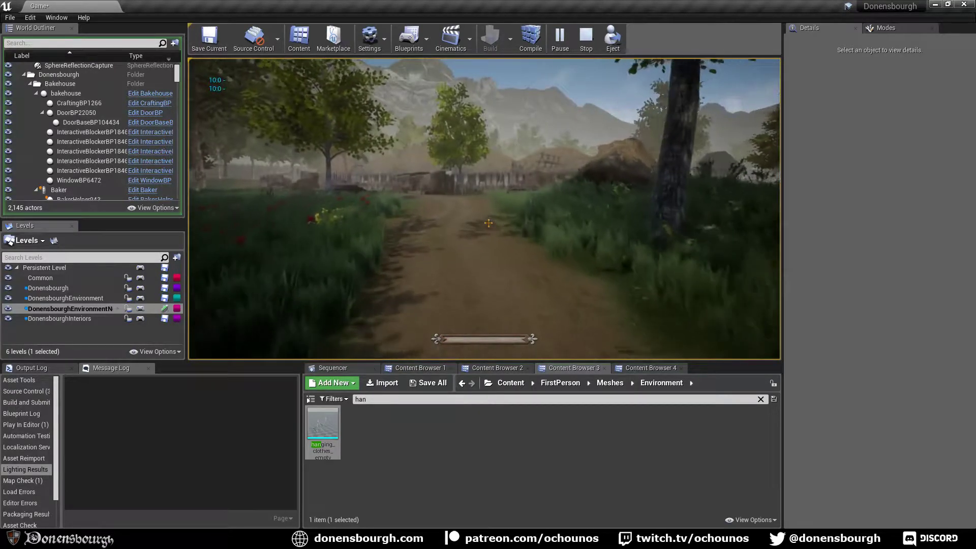
Follow the dirt road to the fenced village buildings and continue into the street between the timber-framed houses.
key("w")
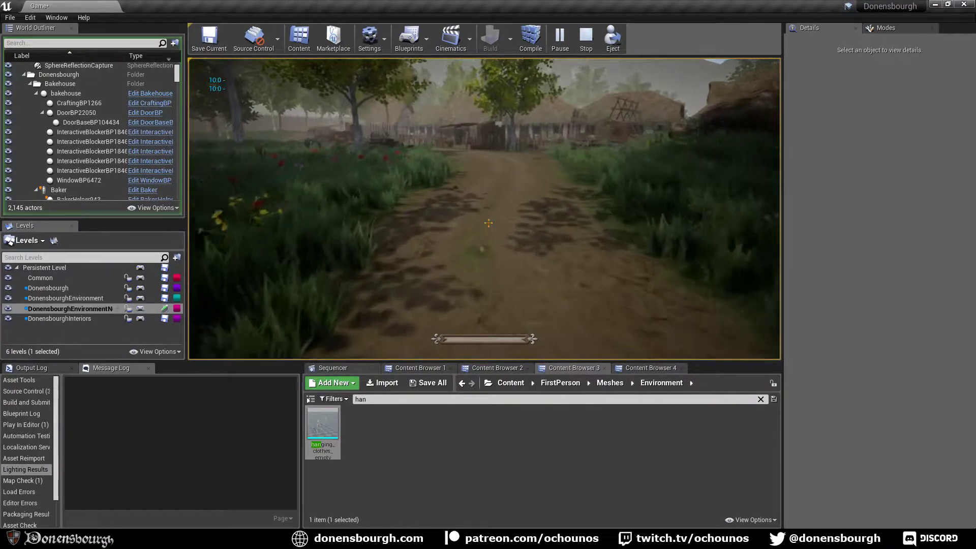
key("shift+w")
key("w")
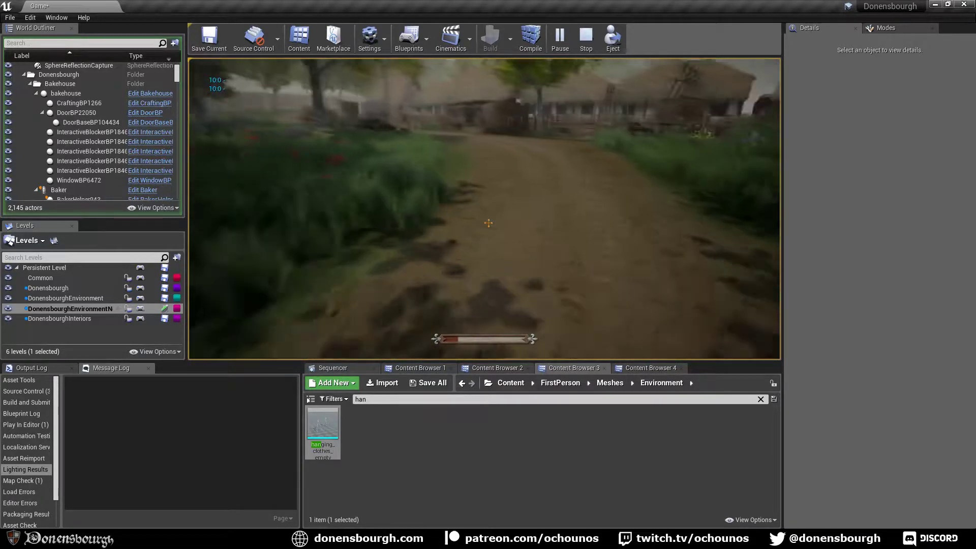
key("w")
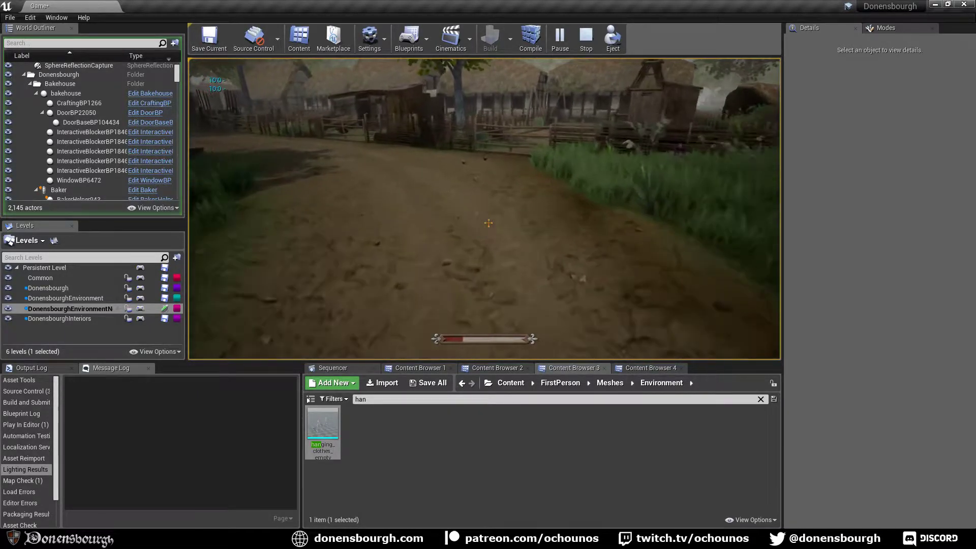
key("w")
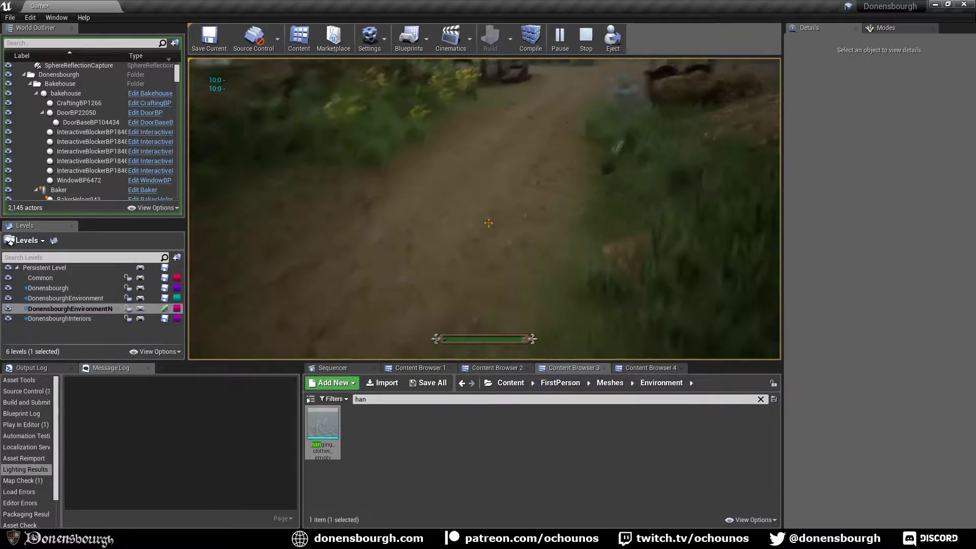
key("w")
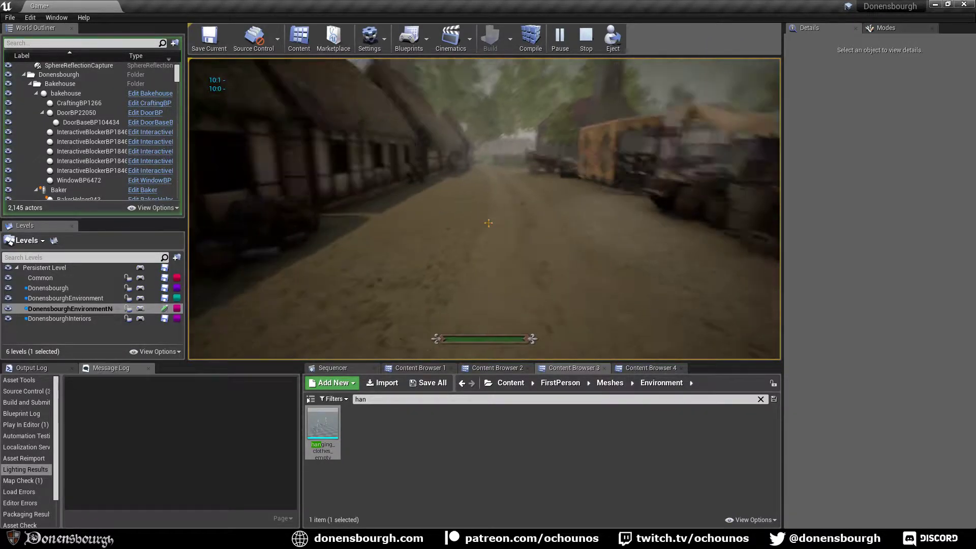
Review the timber-framed barn with its sacks and carts, and turn toward the market stalls.
key("shift+w")
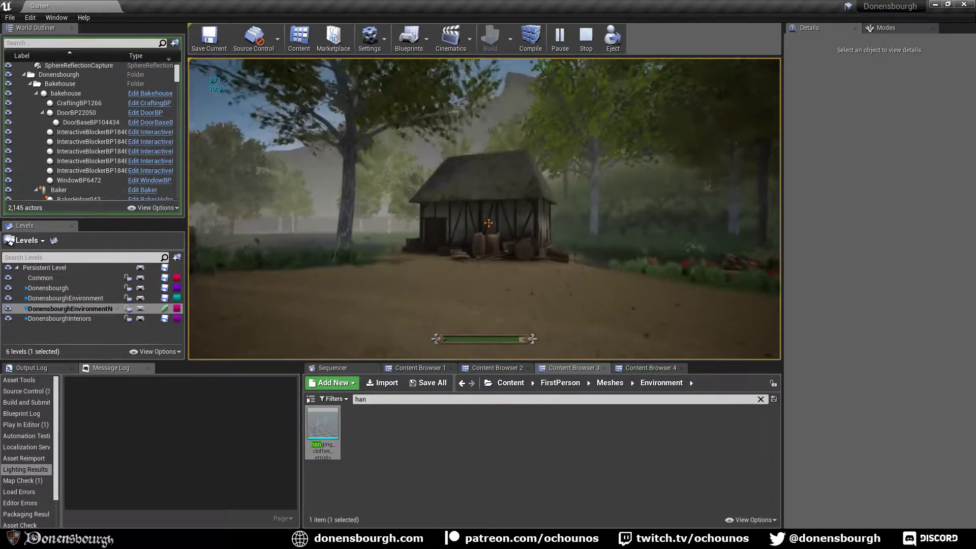
key("w")
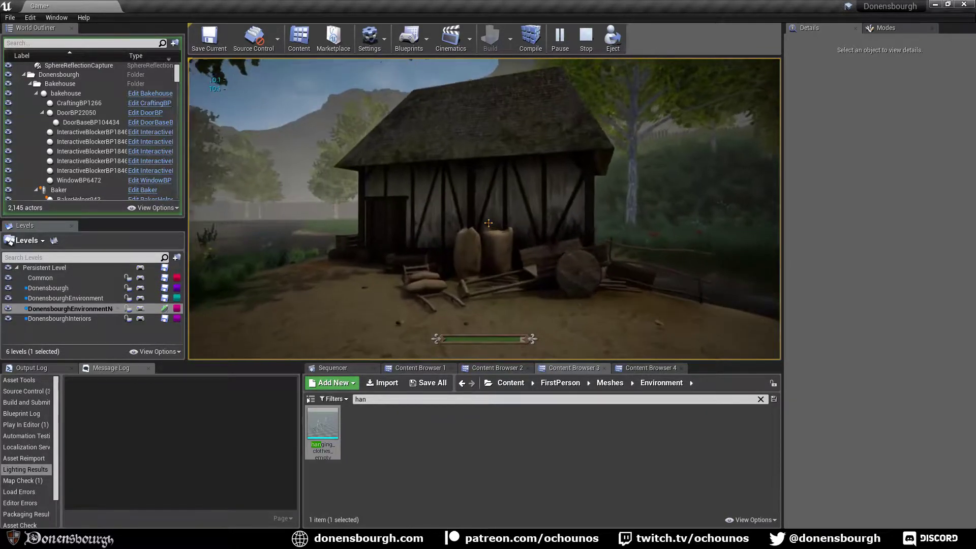
key("w")
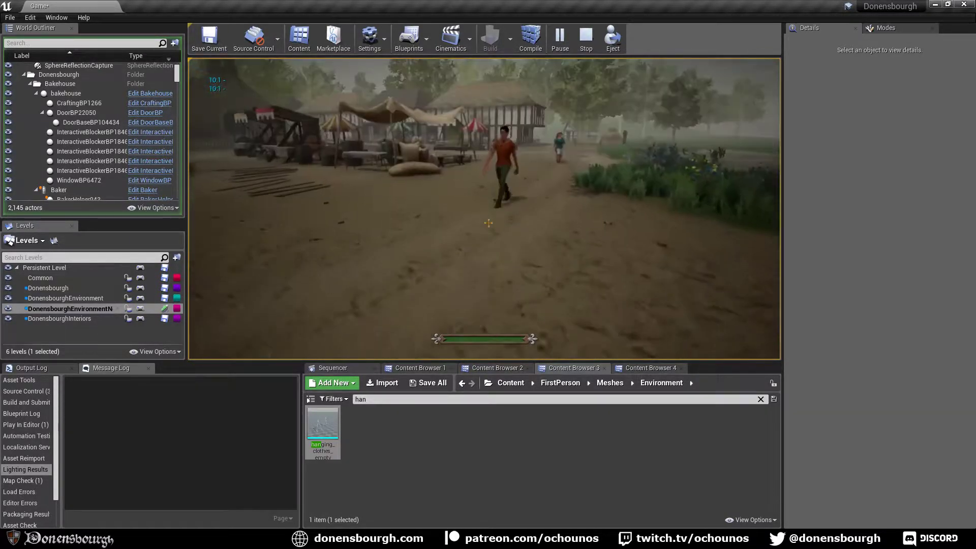
Run past the market stalls to the pond and examine the wooden pier with its stool and bucket.
key("shift+w")
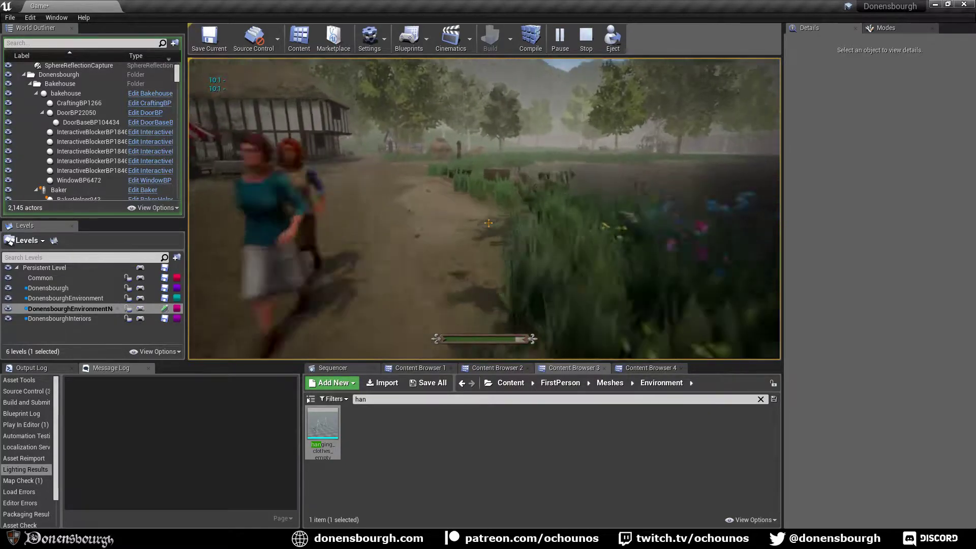
key("shift+w")
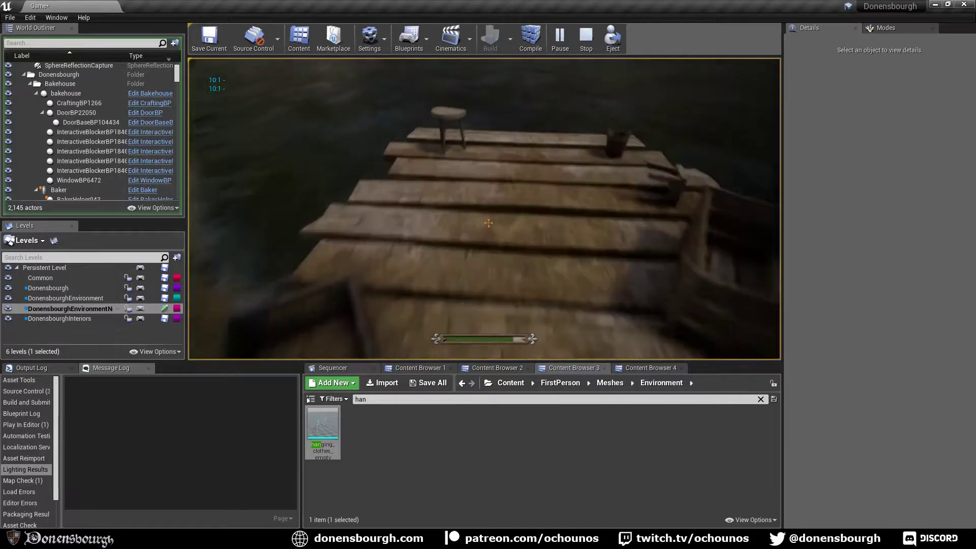
key("w")
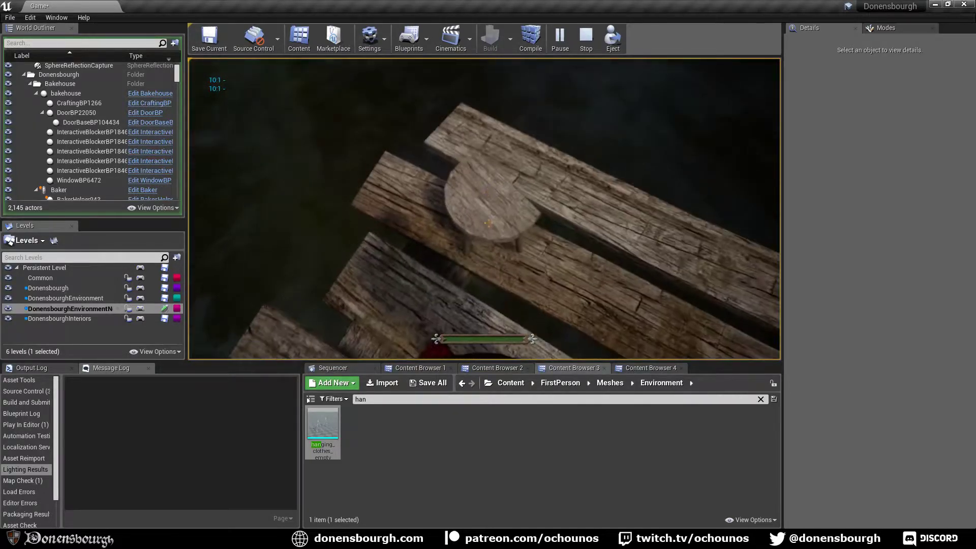
key("w")
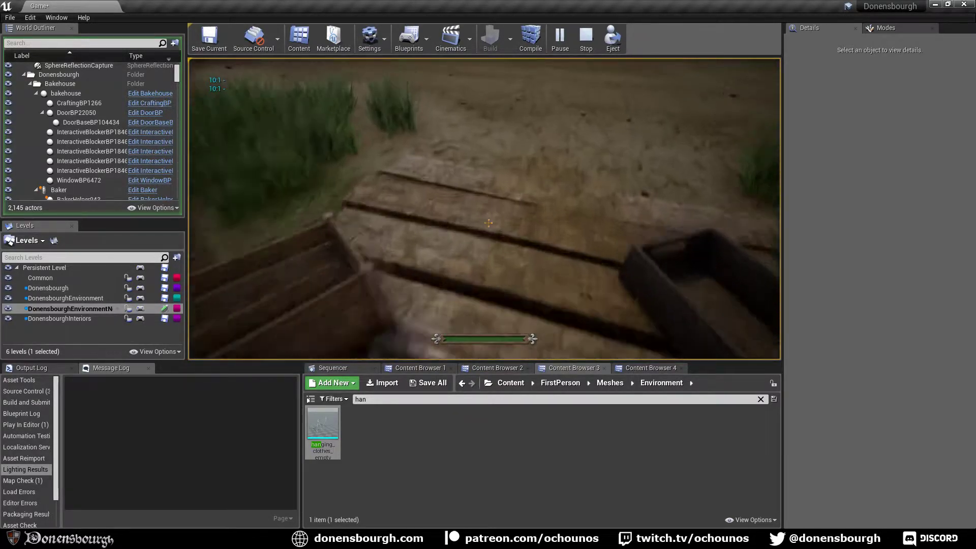
Walk from the pier past the stone cross, follow the dirt road beside the pond to the palisade, and end the playtest.
key("w")
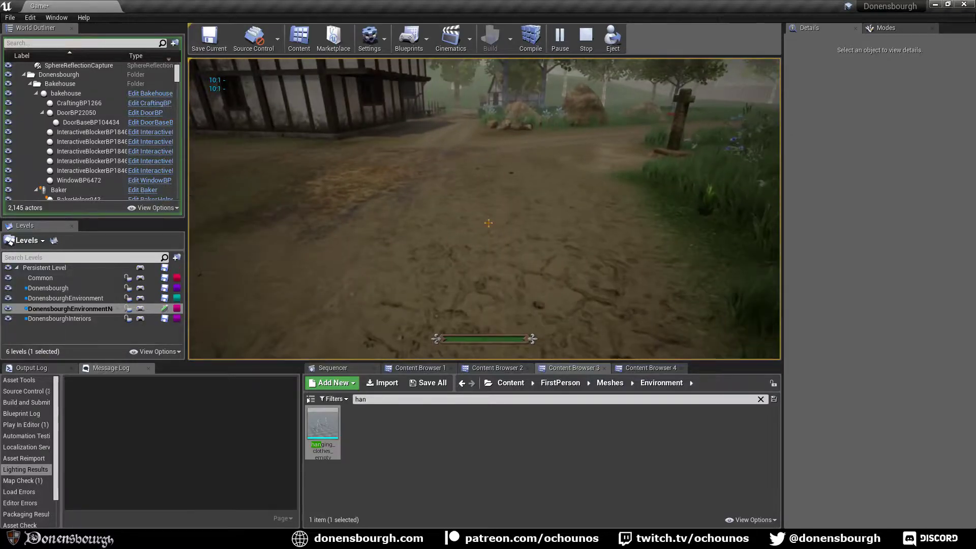
key("w")
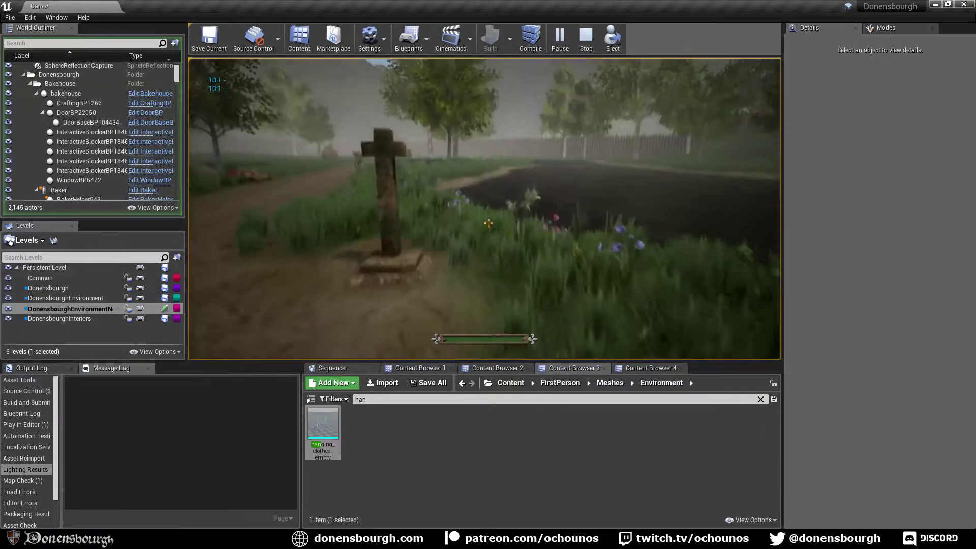
key("w")
key("w")
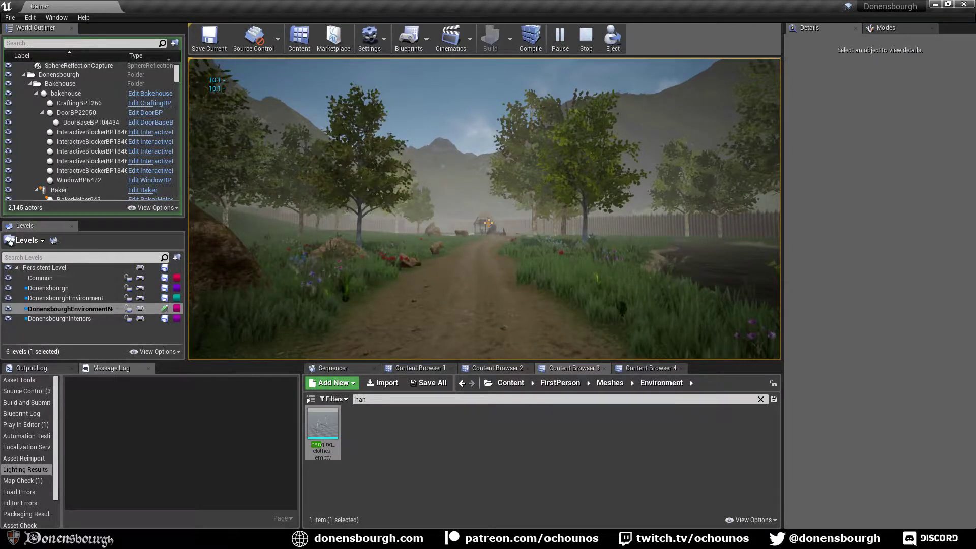
key("w")
key("shift")
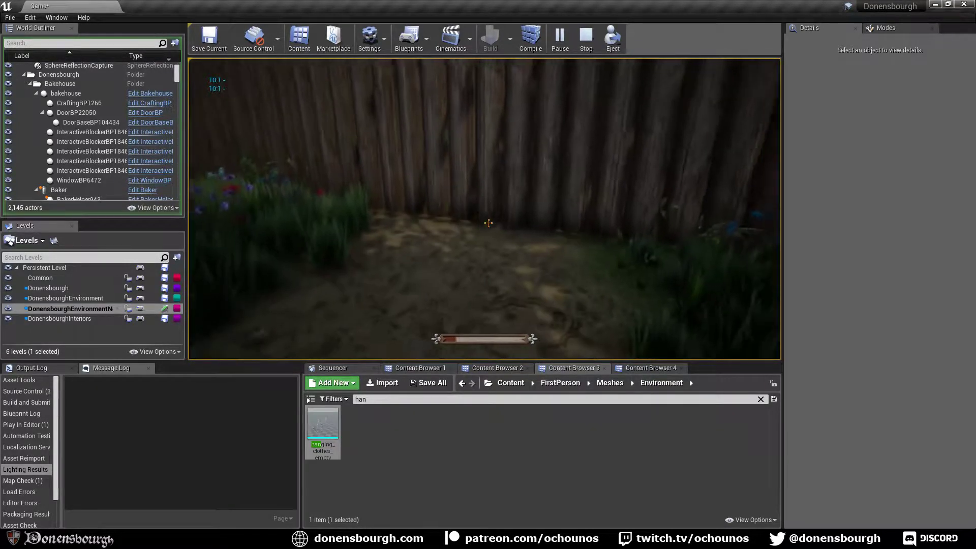
key("Escape")
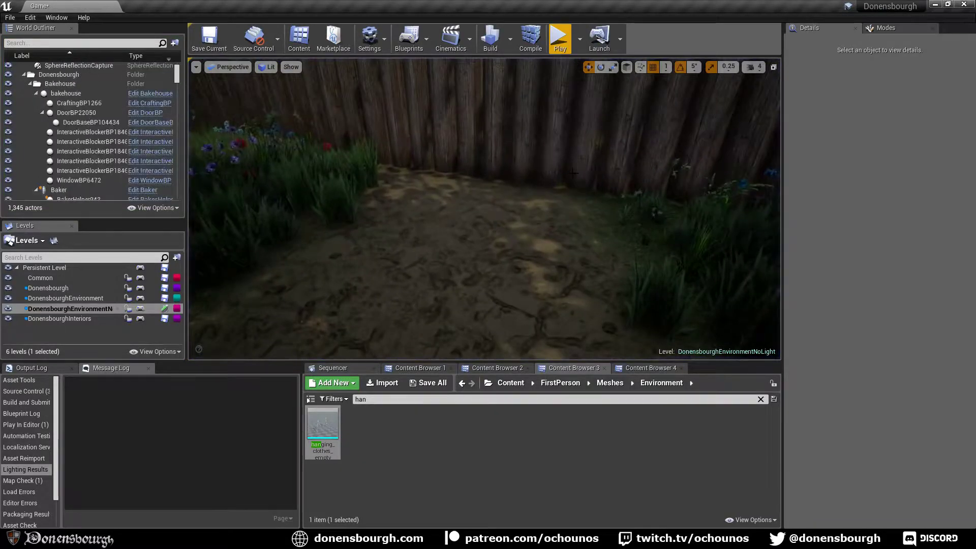
Inspect the grassy slope outside the palisade and return to the thatched house with the fenced garden.
right_click_drag(546, 196, 516, 170)
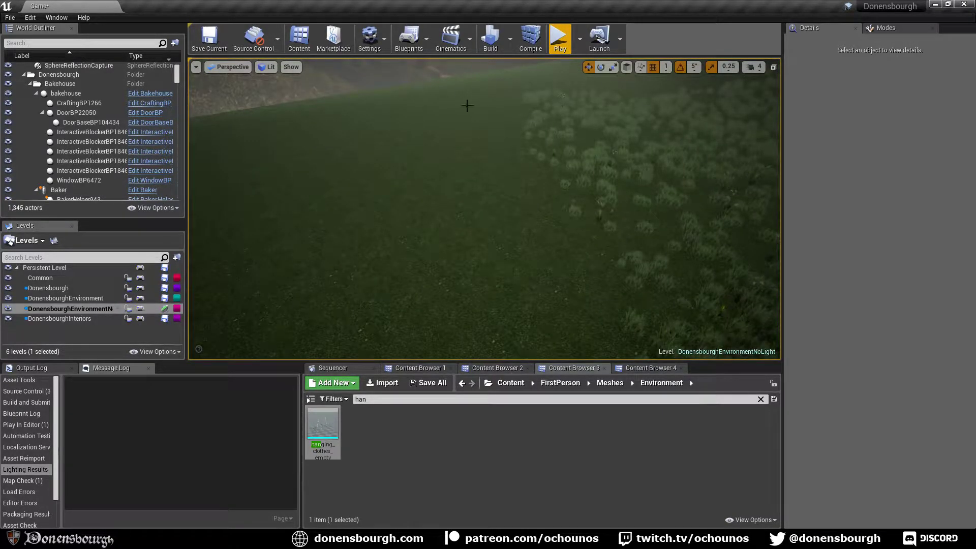
right_click_drag(467, 106, 310, 247)
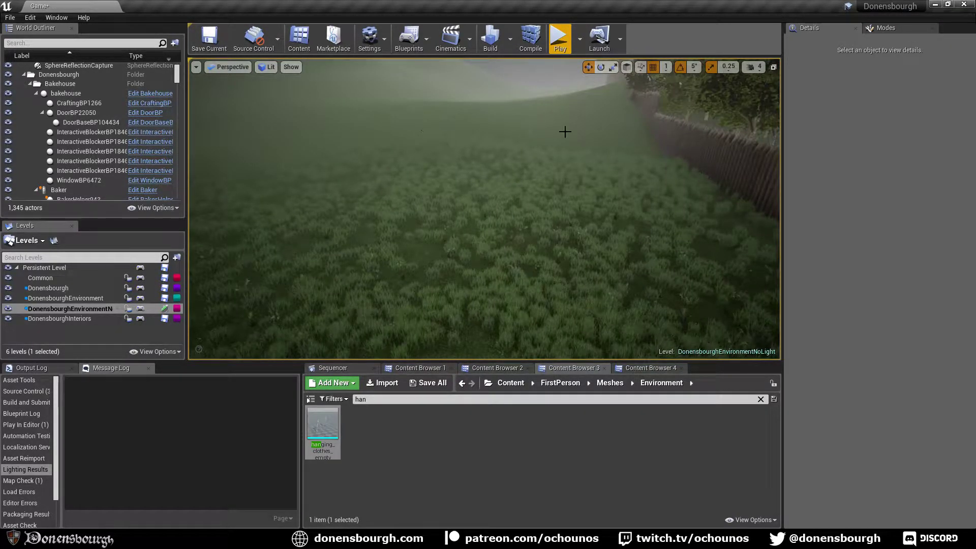
mouse_move(477, 246)
right_mouse_down()
mouse_move(503, 224)
mouse_move(477, 246)
right_mouse_up()
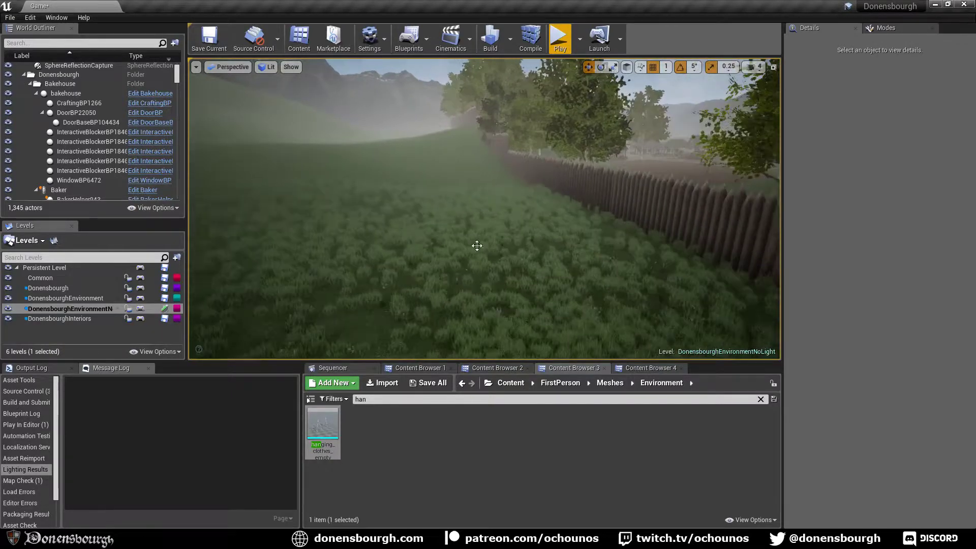
right_click_drag(379, 213, 477, 293)
key("e")
right_click_drag(437, 234, 436, 234)
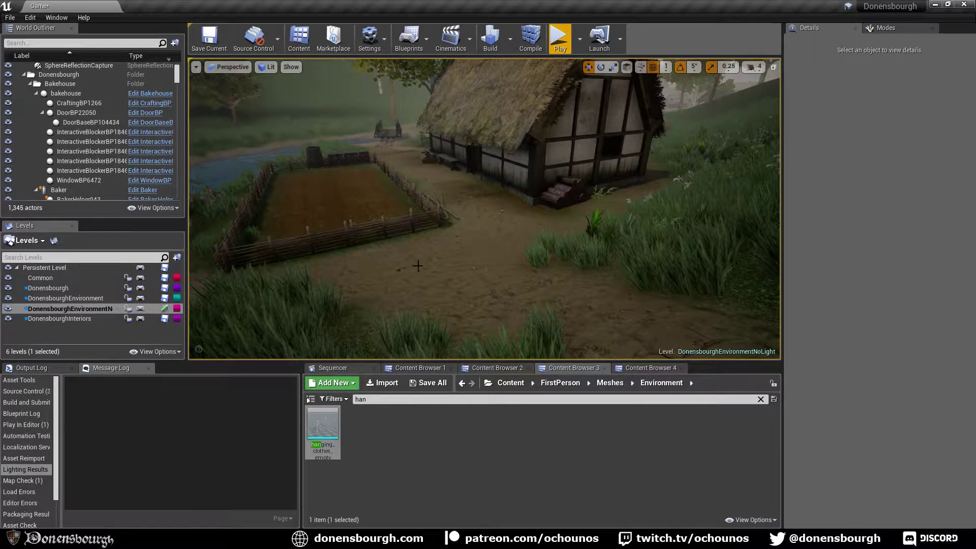
Dock Content Browser 2 in its own pane above the Sequencer and the other content browsers.
right_click_drag(418, 265, 458, 253)
scroll(466, 249, "down", 4)
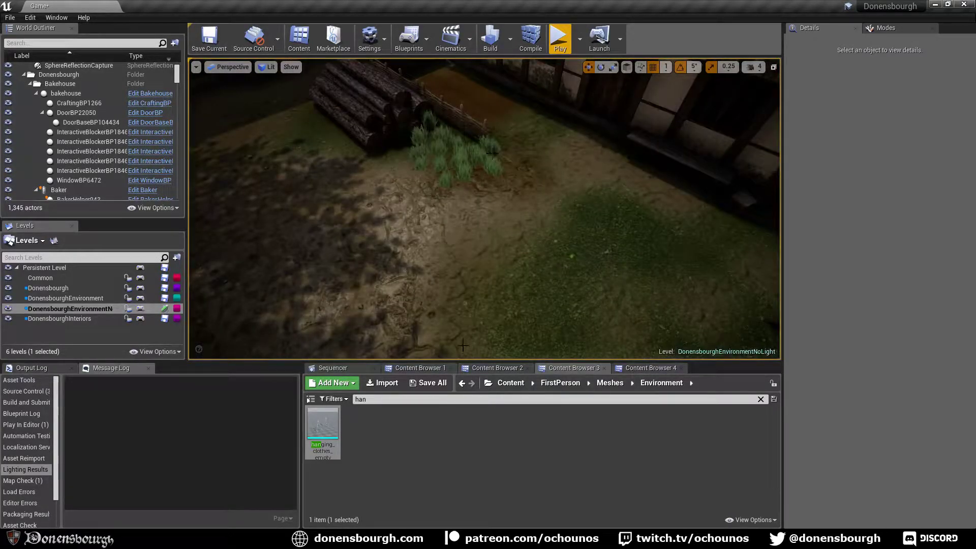
left_click_drag(497, 367, 381, 380)
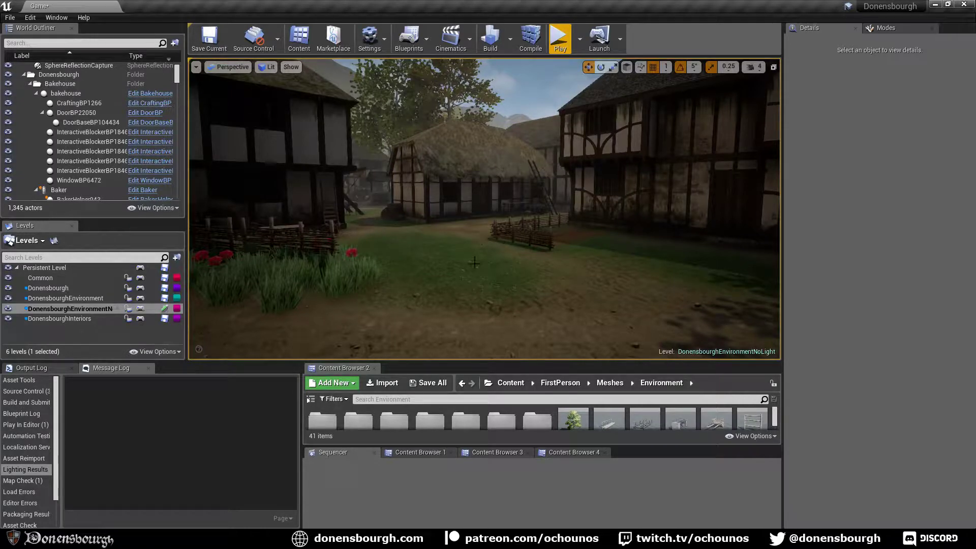
Survey the village houses, the woodland undergrowth, and the pond and rooftops from above.
right_click_drag(489, 282, 394, 196)
right_click_drag(349, 265, 355, 268)
right_click_drag(541, 265, 541, 265)
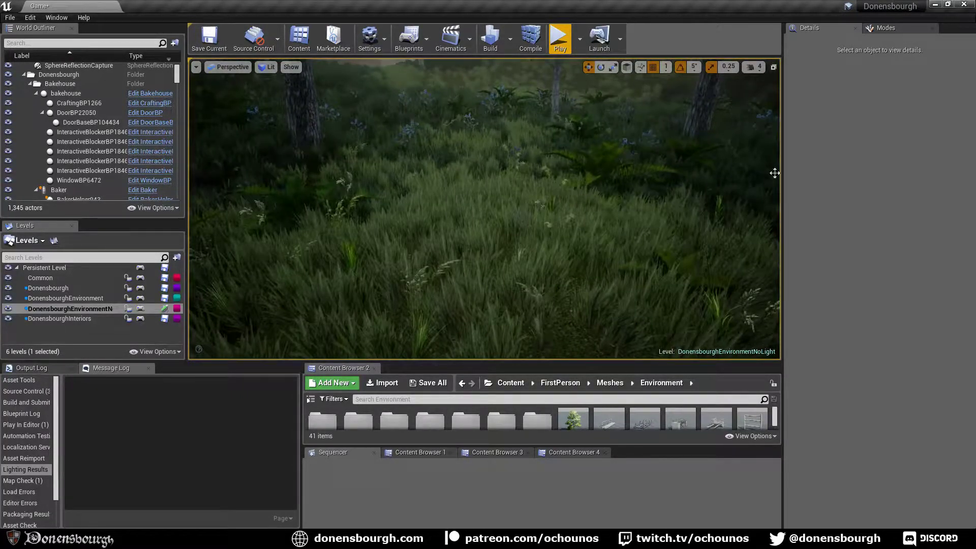
right_click_drag(774, 172, 577, 277)
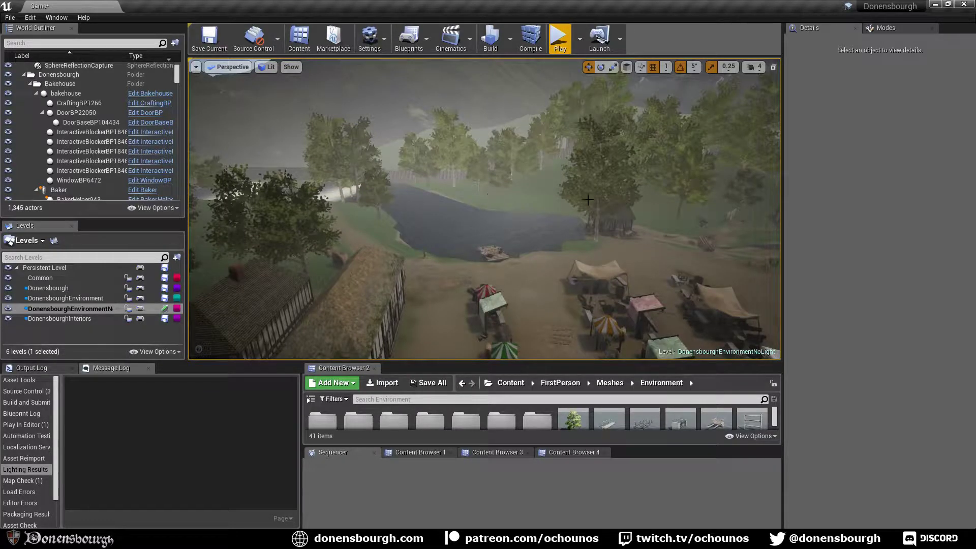
right_click_drag(427, 135, 427, 135)
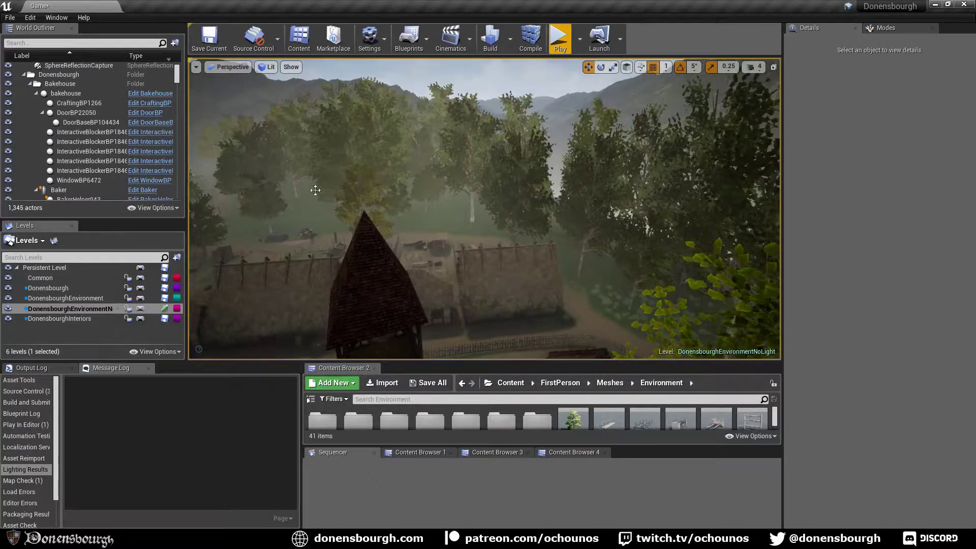
right_click_drag(316, 190, 344, 218)
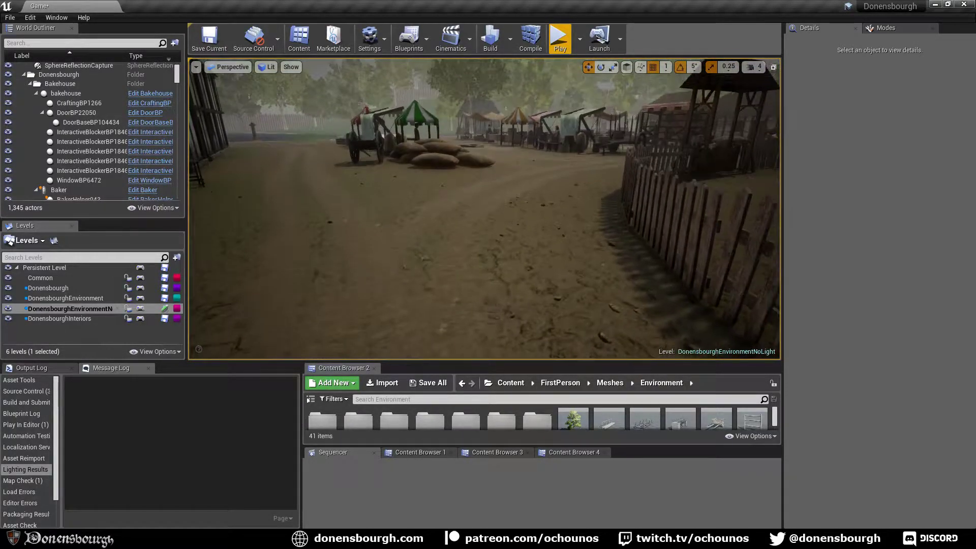
Examine the market square with its striped stalls, tables, sacks and wooden poles on the ground.
right_click_drag(484, 242, 473, 243)
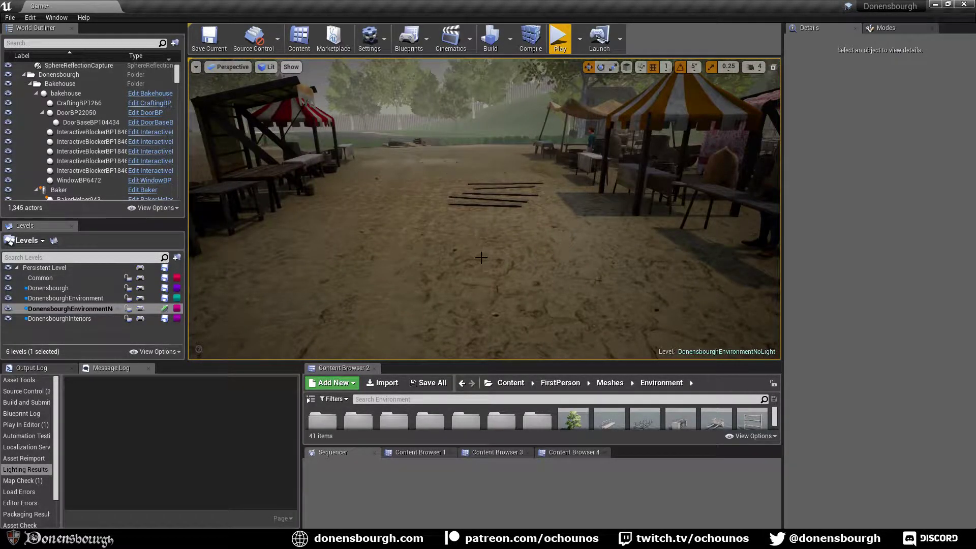
right_click_drag(480, 269, 488, 270)
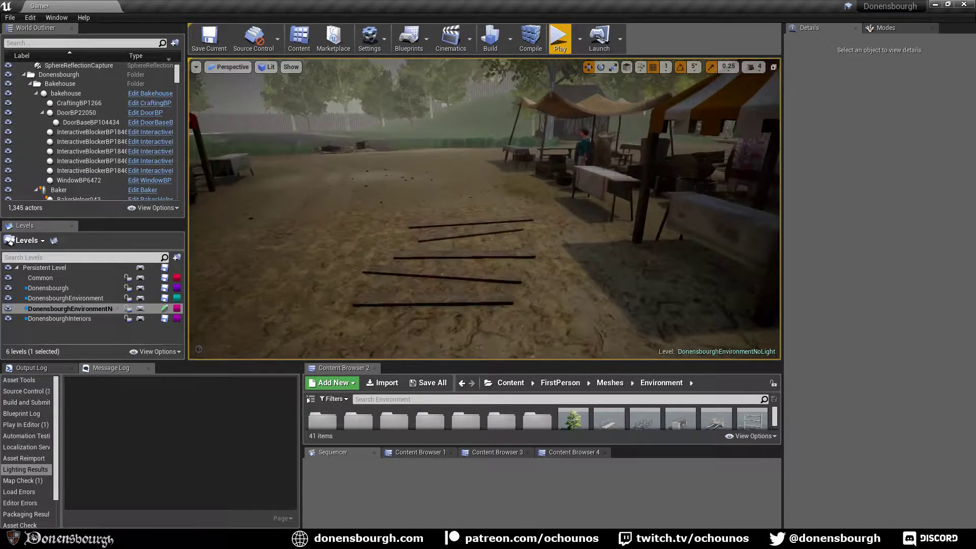
right_click_drag(547, 263, 457, 255)
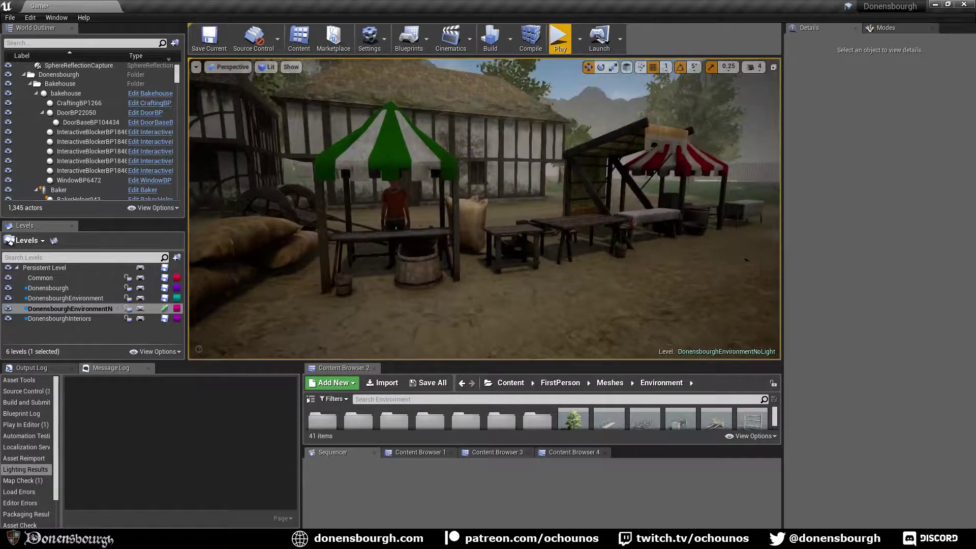
right_click_drag(508, 280, 704, 276)
Compare the roadside rock, cart and thatched building with the barrels and canopies at the market's edge.
mouse_move(460, 302)
right_mouse_down()
mouse_move(443, 314)
mouse_move(453, 309)
right_mouse_up()
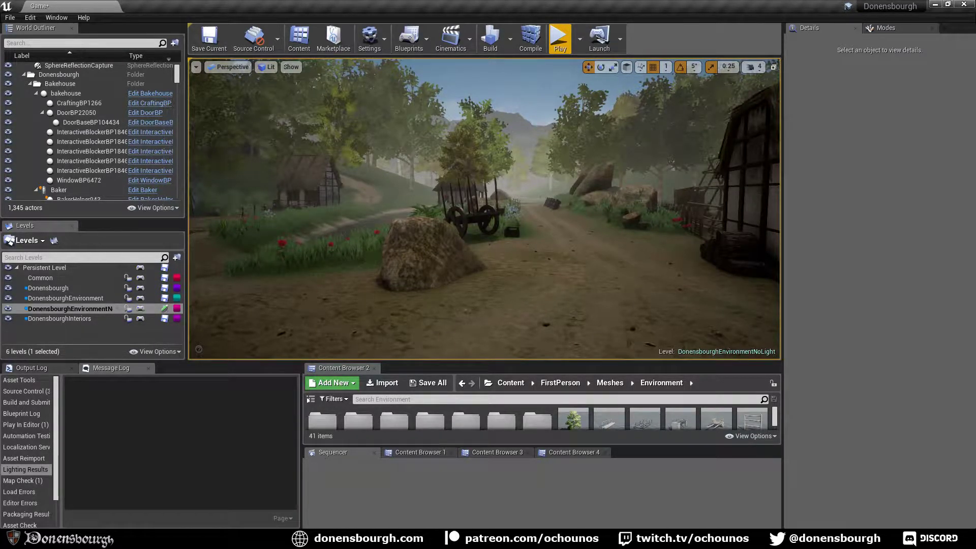
right_click_drag(407, 326, 440, 323)
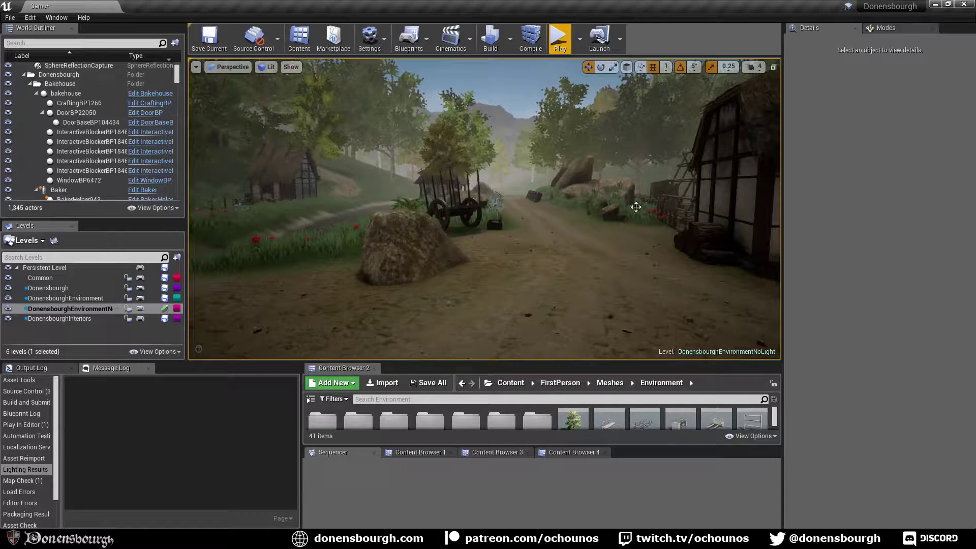
right_click_drag(530, 262, 605, 218)
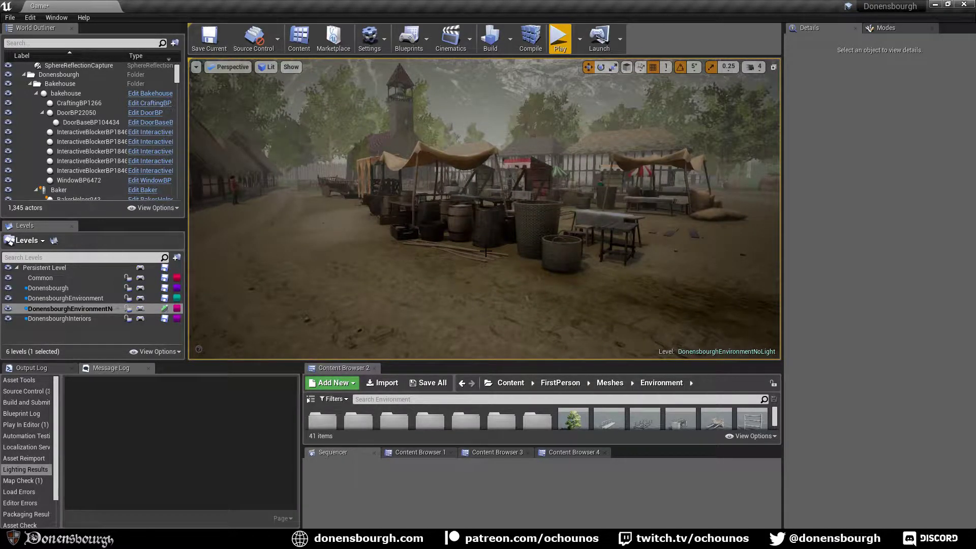
scroll(435, 291, "up", 4)
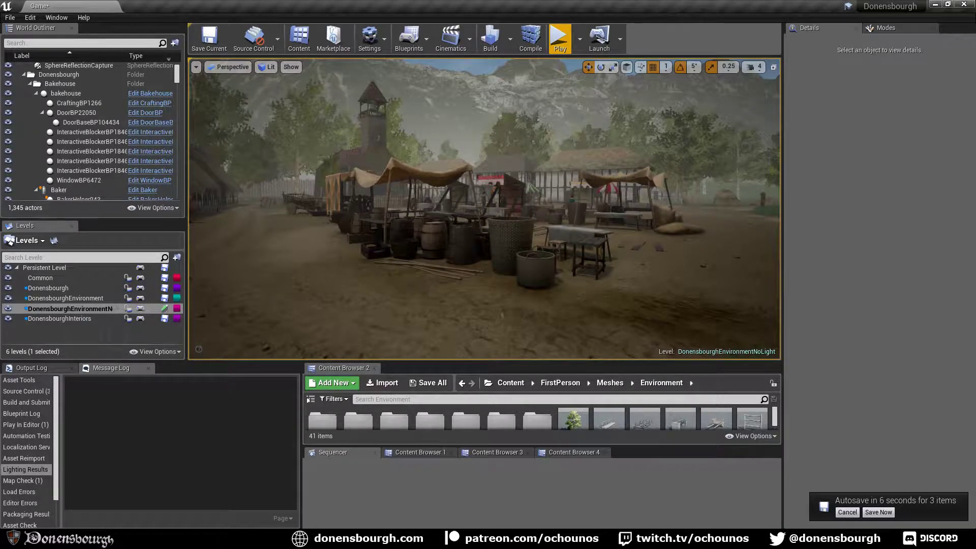
right_click_drag(456, 274, 489, 224)
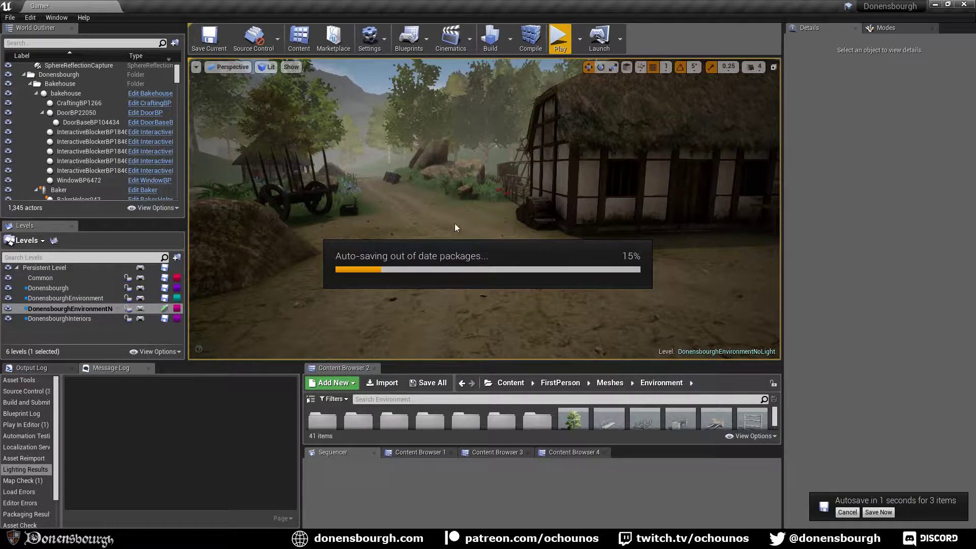
right_click_drag(444, 235, 406, 235)
Review the thatched house with its handcart, bench and crates, and the wattle-fenced garden with its trough and barrel.
right_click_drag(516, 284, 407, 284)
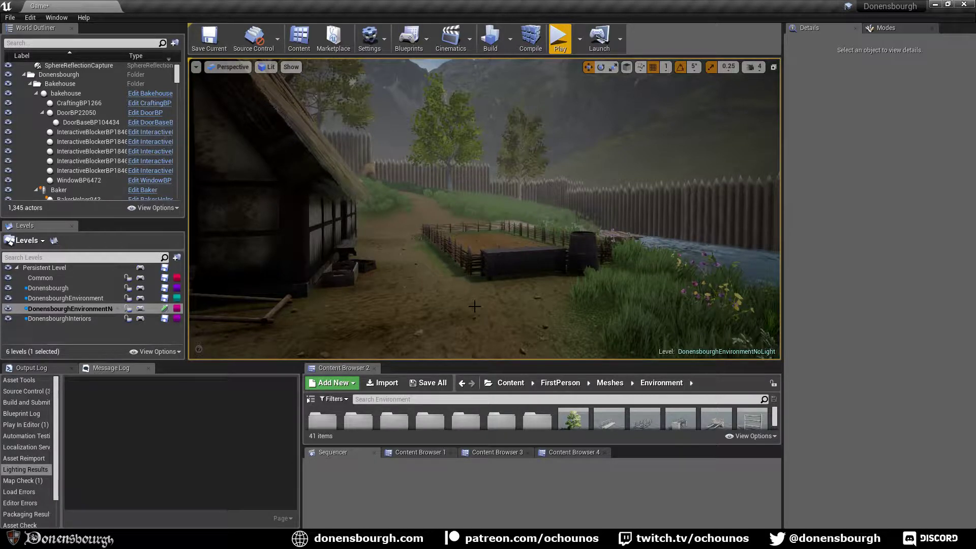
right_click_drag(484, 209, 297, 220)
right_click_drag(559, 311, 543, 307)
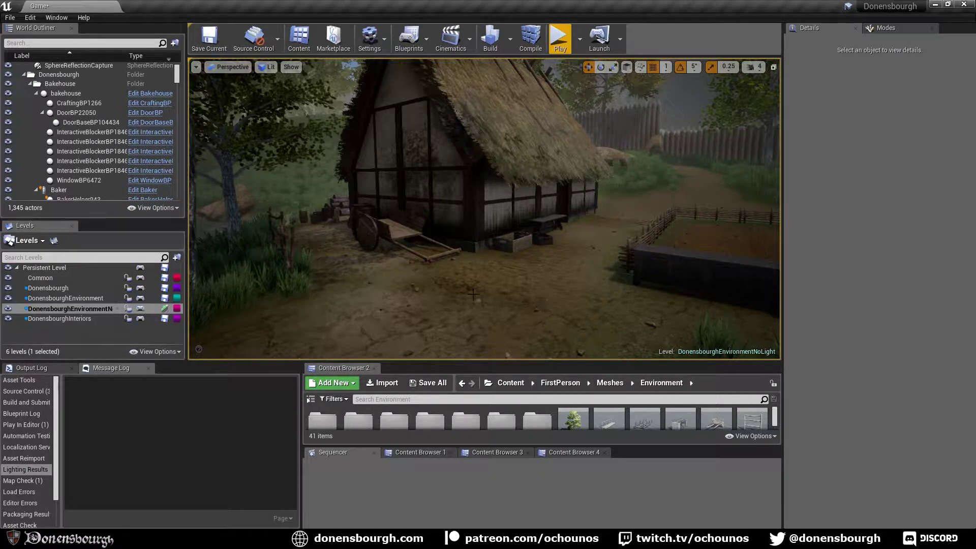
mouse_move(473, 294)
right_mouse_down()
mouse_move(493, 301)
mouse_move(481, 289)
right_mouse_up()
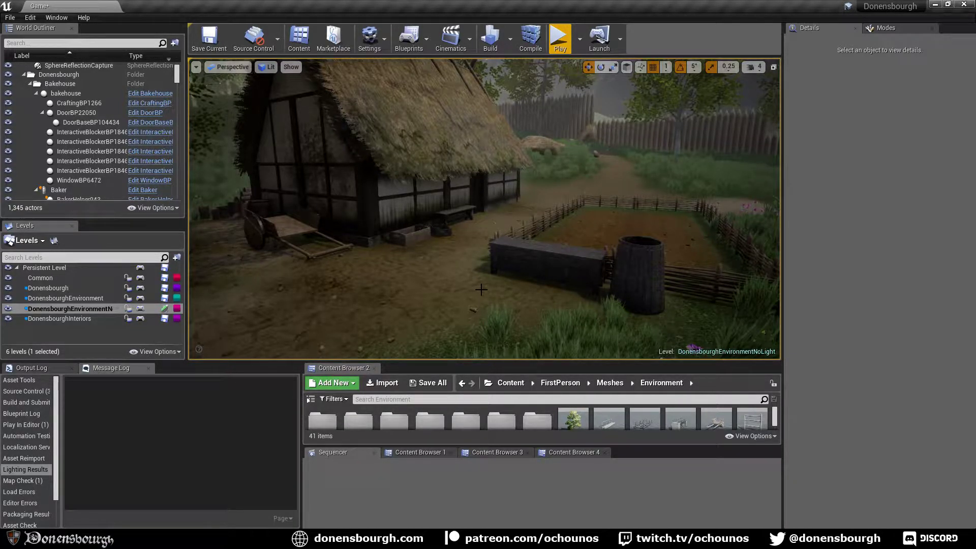
mouse_move(503, 283)
right_mouse_down()
mouse_move(355, 285)
mouse_move(625, 284)
mouse_move(497, 280)
right_mouse_up()
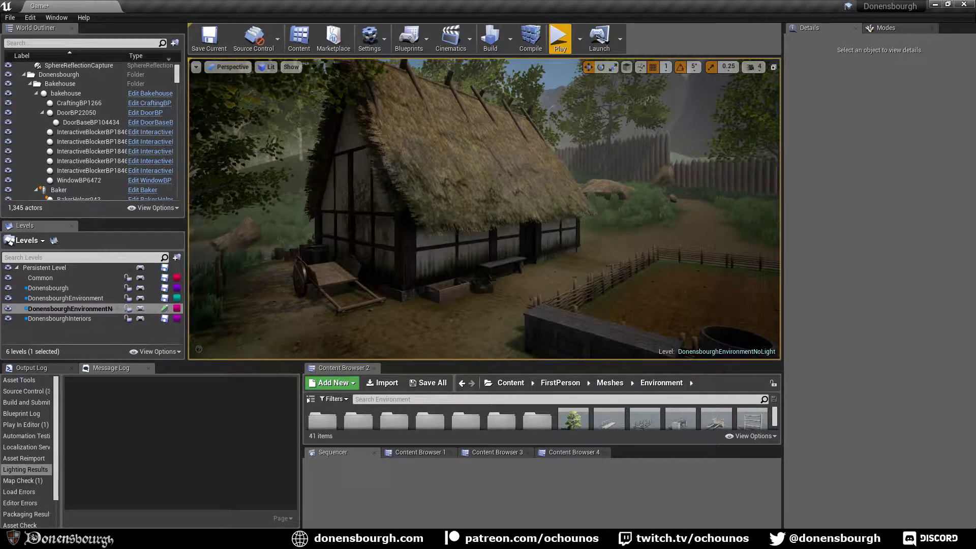
right_click_drag(483, 208, 487, 168)
key("a")
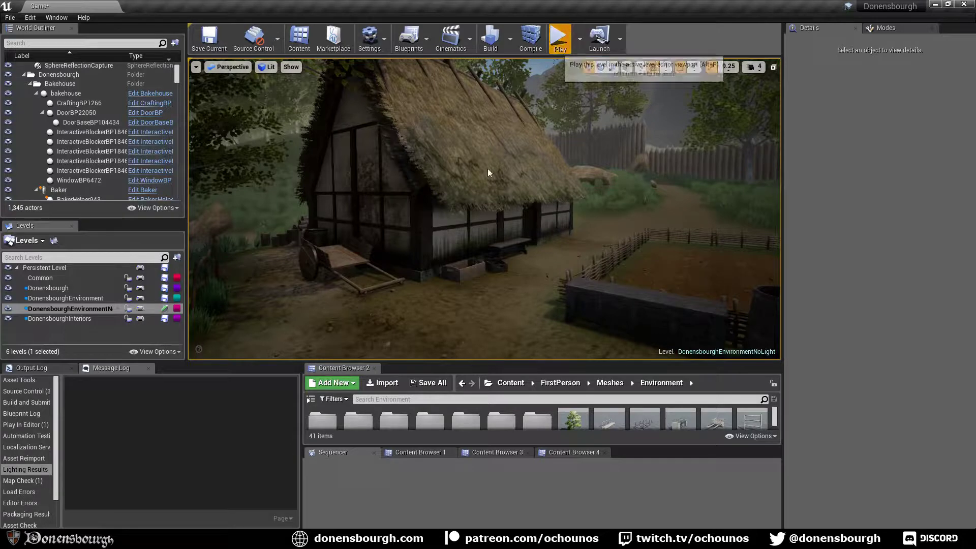
Start a playtest beside the thatched house, walk to the bench and pass the time at 1200X until night.
key("alt+p")
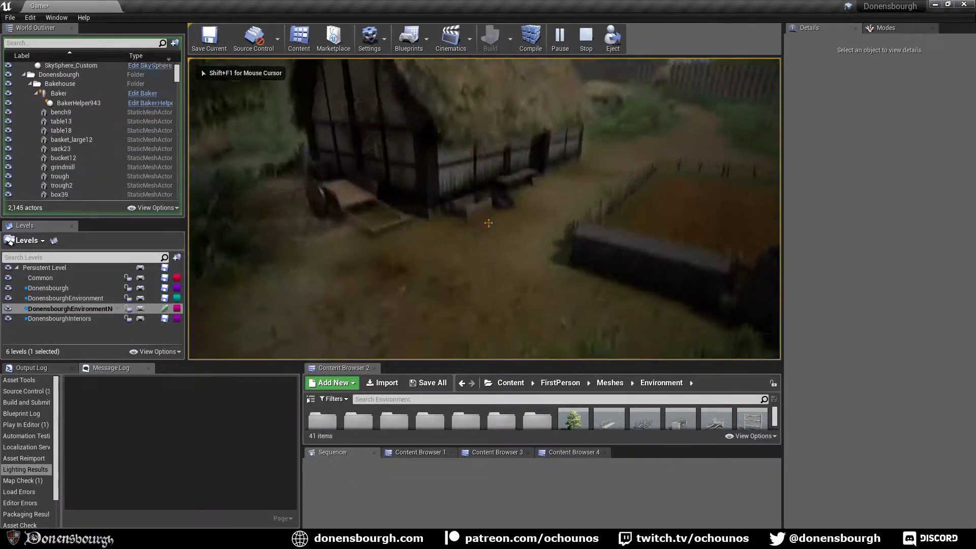
key("w")
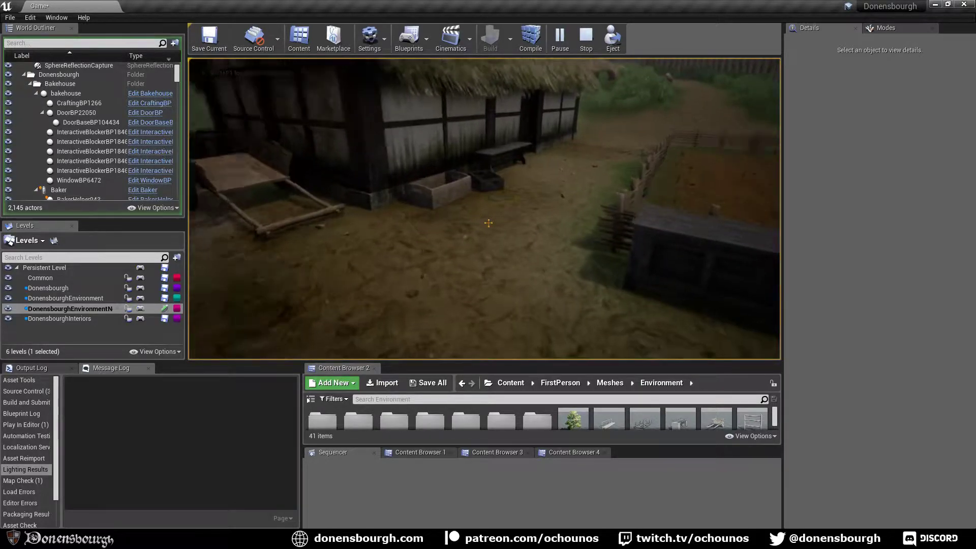
key("w")
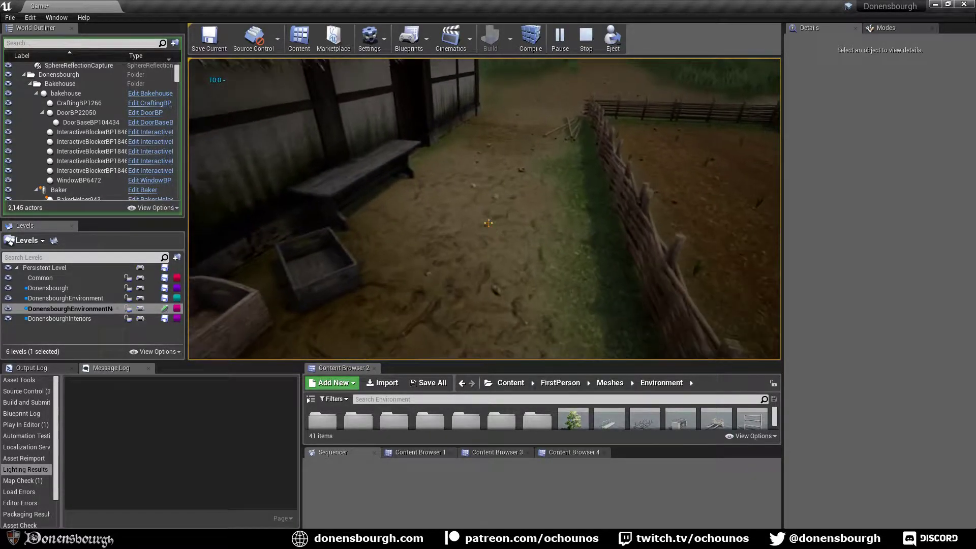
key("w")
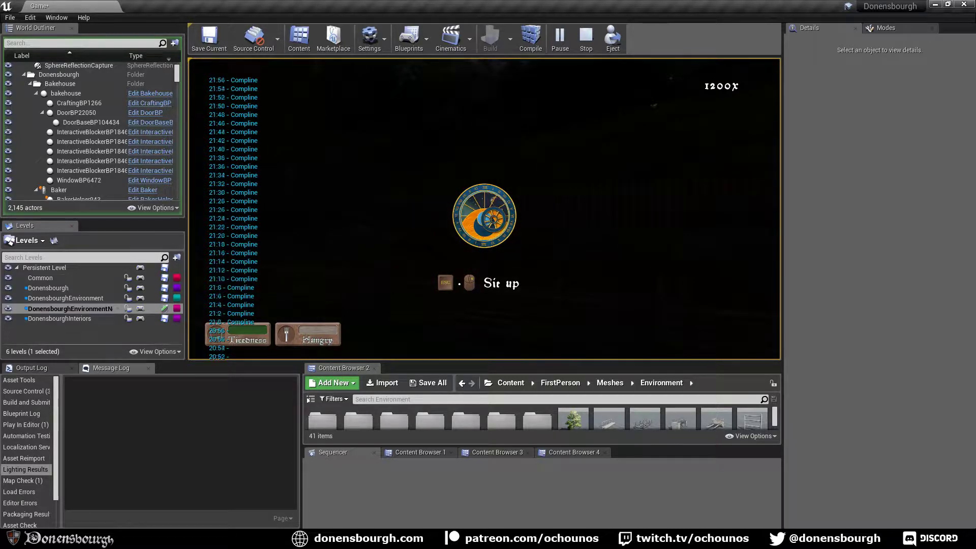
key("Escape")
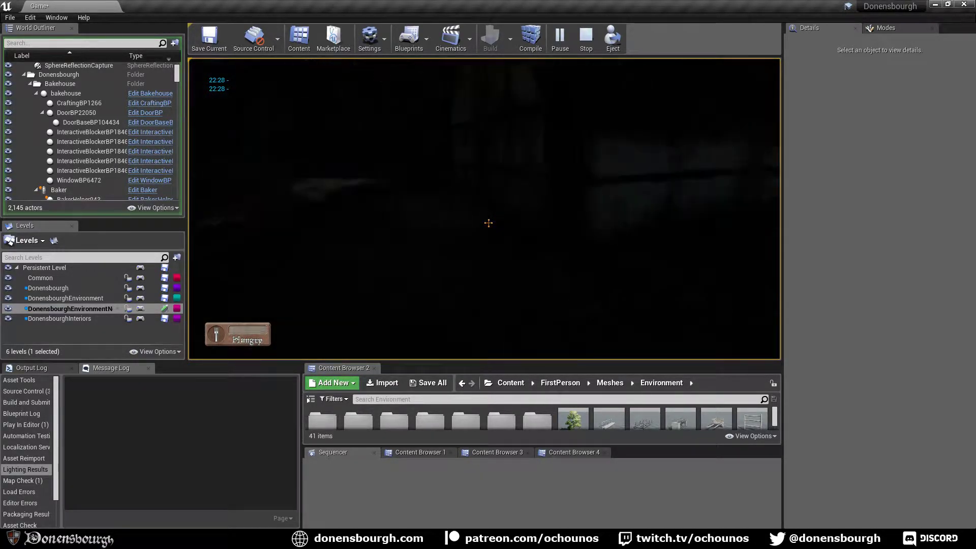
Walk around the thatched house and fenced garden at night to examine how walls, fences and props look in the dark.
key("w")
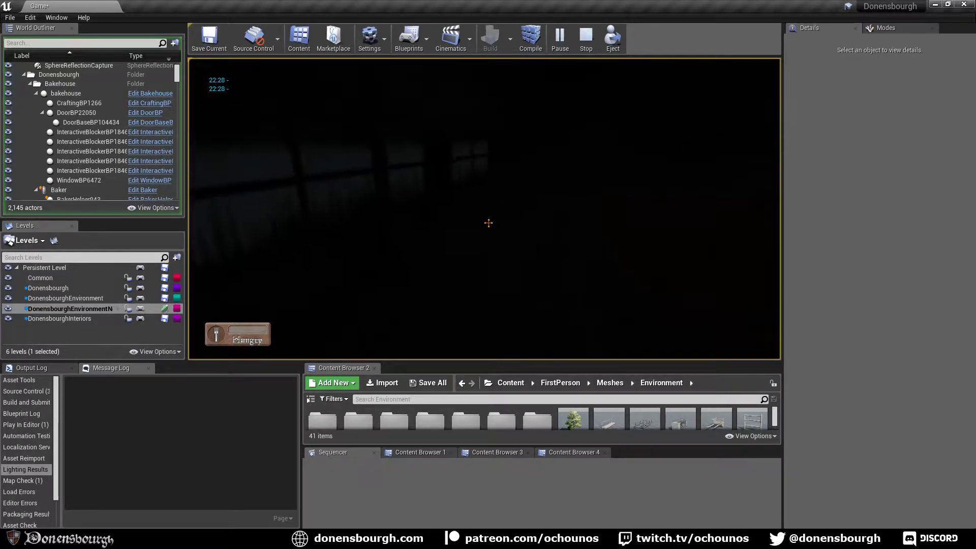
key("w")
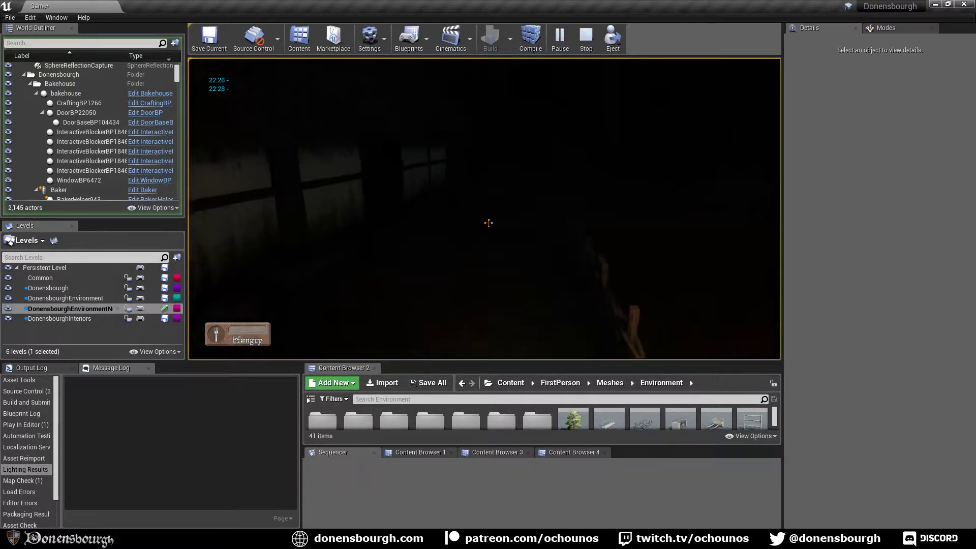
key("w")
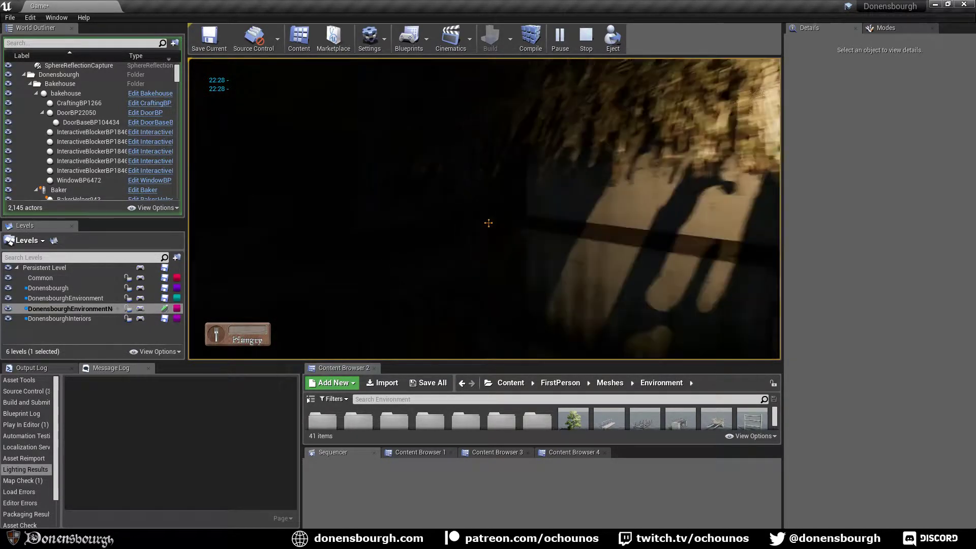
key("w")
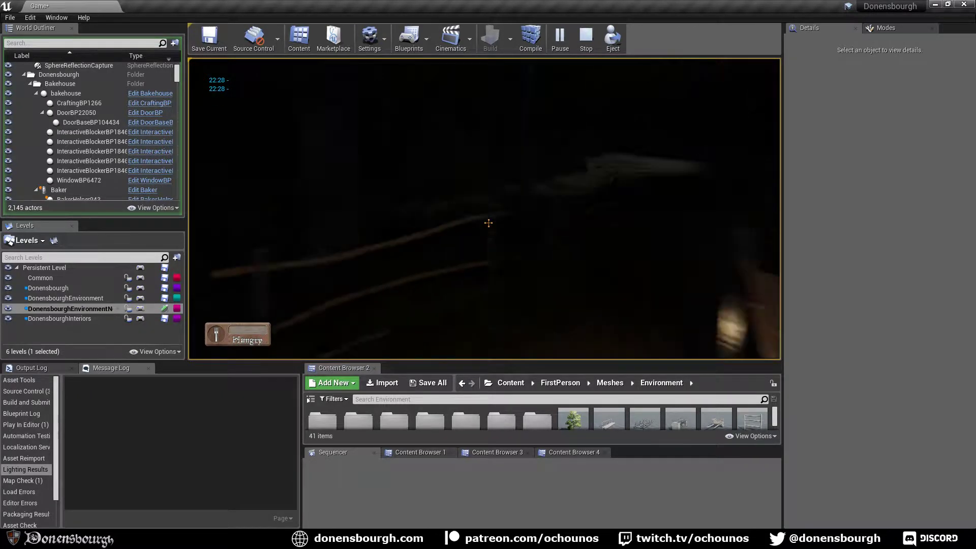
key("w")
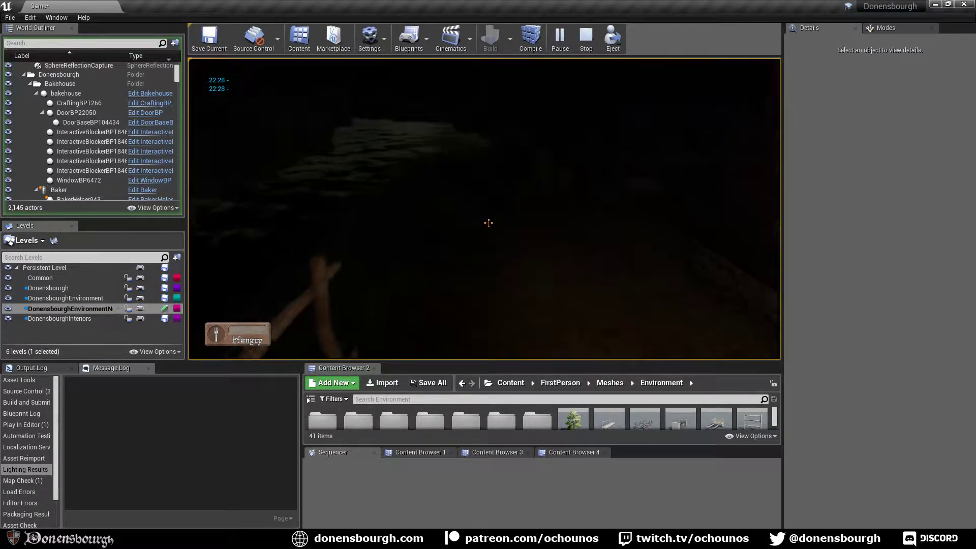
key("w")
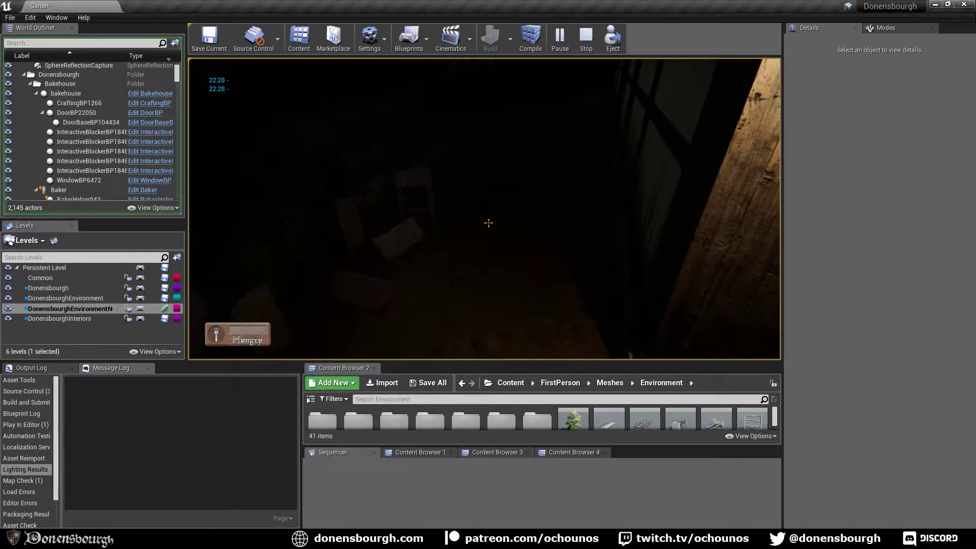
key("w")
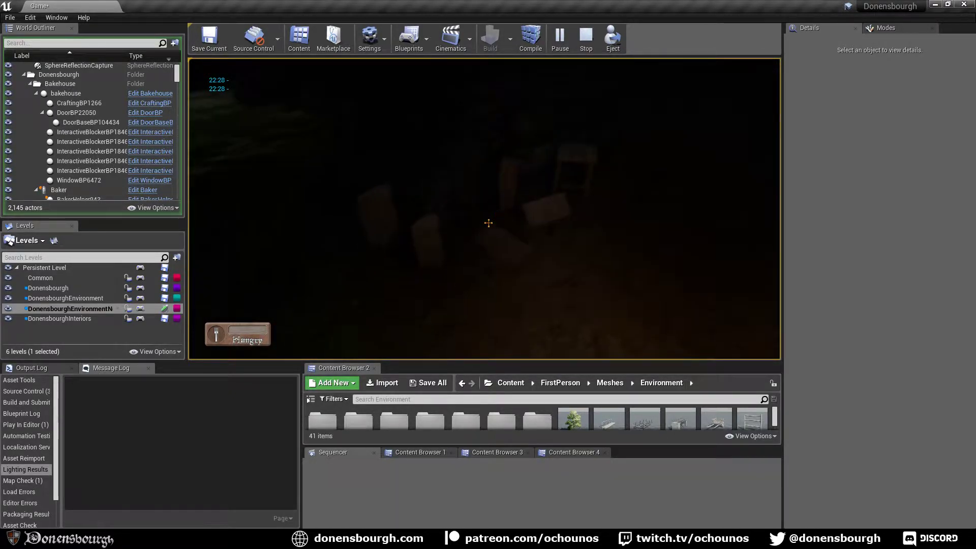
key("w")
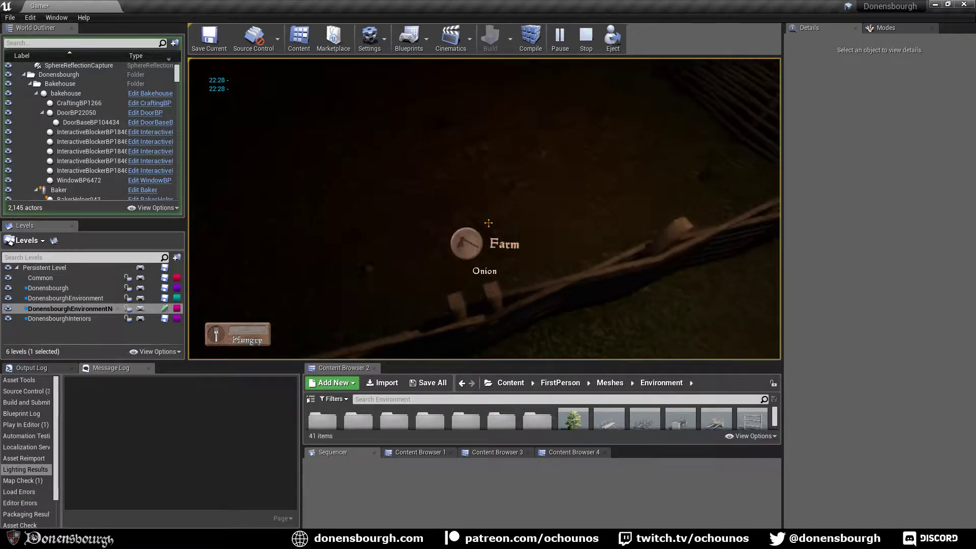
Try to farm the onion plot in the fenced garden at night, and end the playtest.
left_click(489, 222)
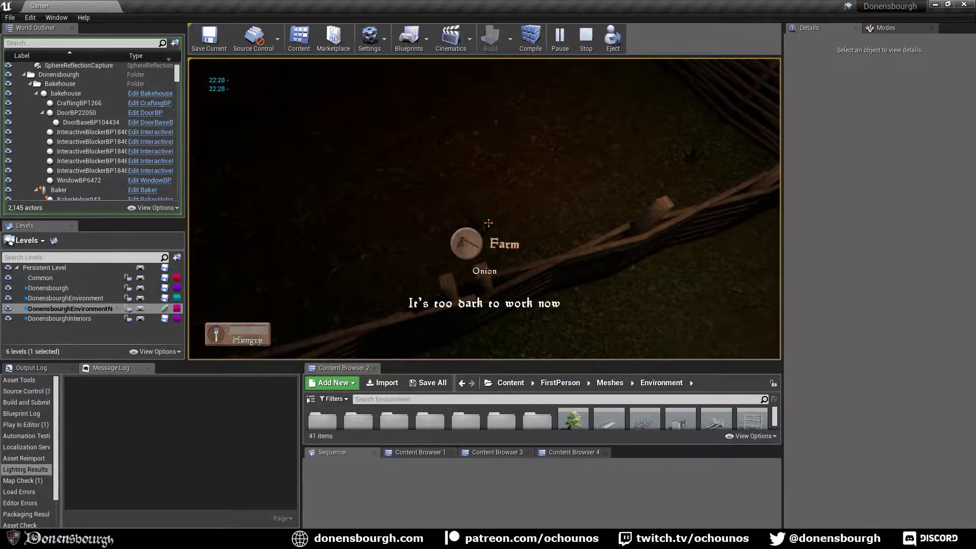
left_click(489, 222)
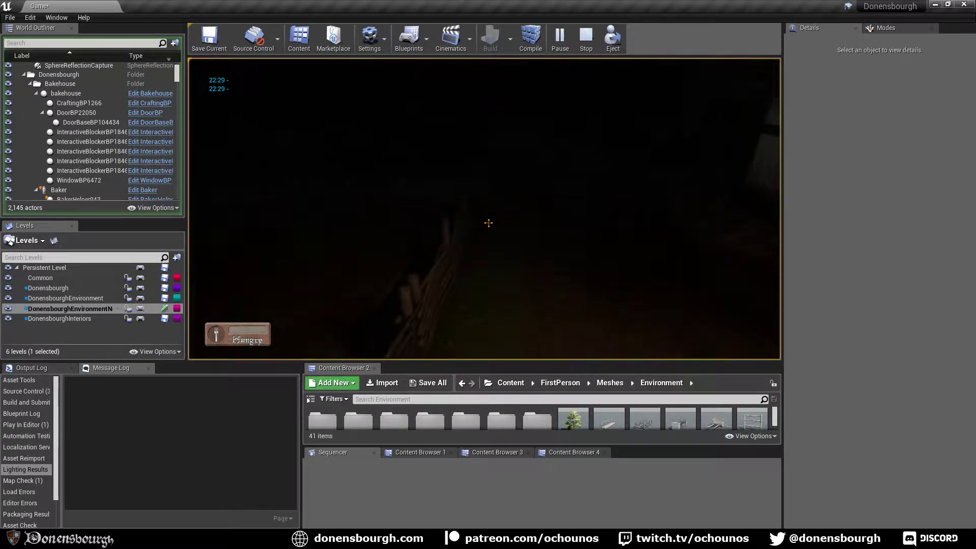
left_click(488, 222)
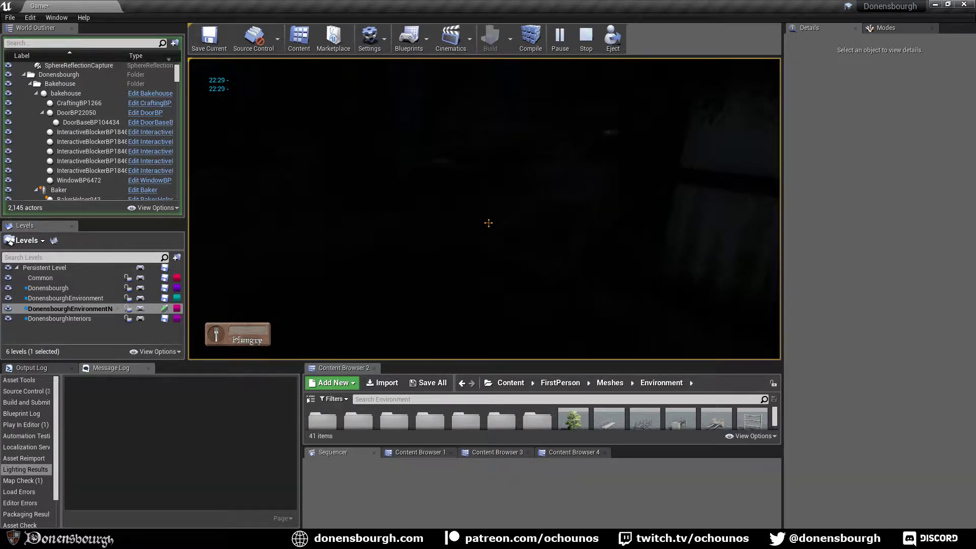
key("Escape")
Review the thatched house, its handcart, the wooden footbridge and the stream rocks in daylight.
right_click_drag(483, 208, 547, 248)
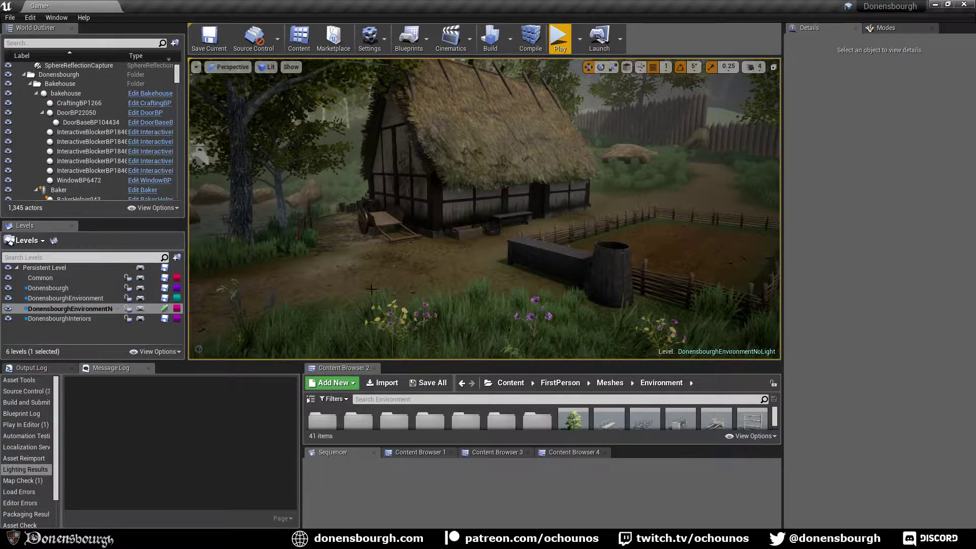
right_click_drag(372, 290, 244, 262)
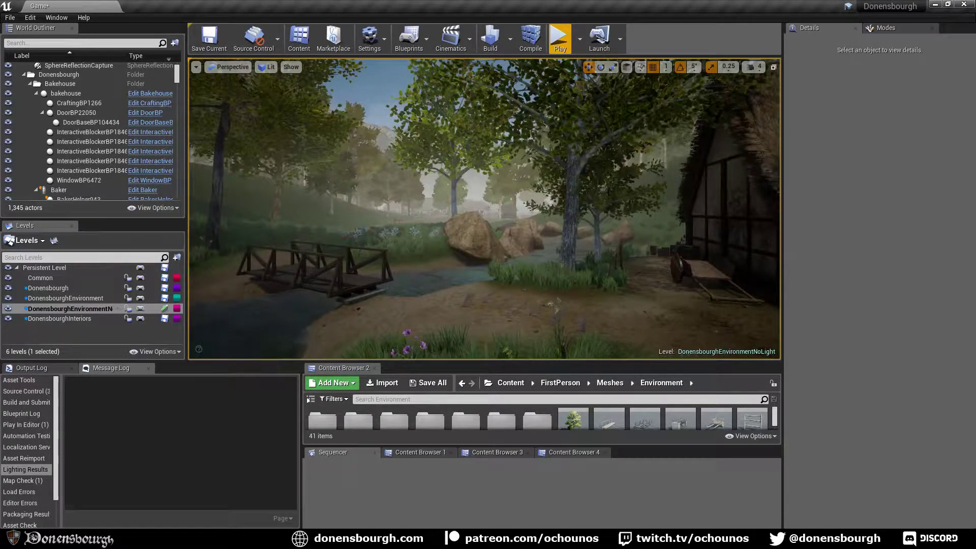
right_click_drag(476, 235, 551, 223)
key("w")
key("s")
key("w")
key("s")
key("w")
Playtest a run along the path between the thatched house and the fenced garden, and end the session.
left_click(558, 45)
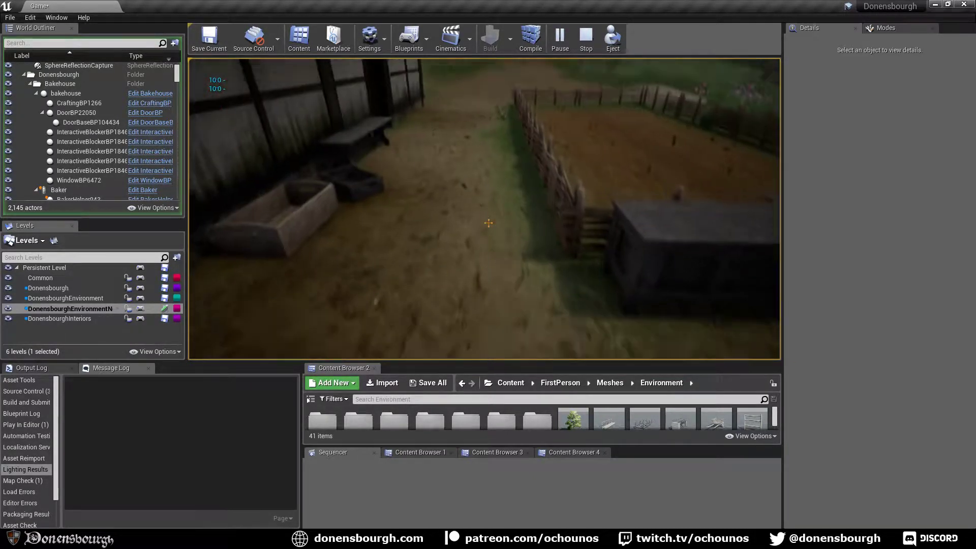
key("shift+w")
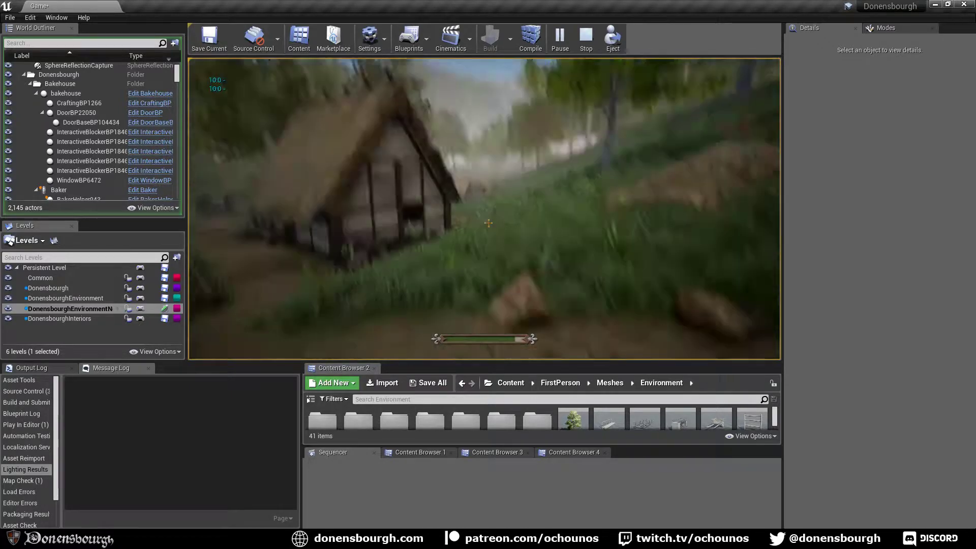
key("Escape")
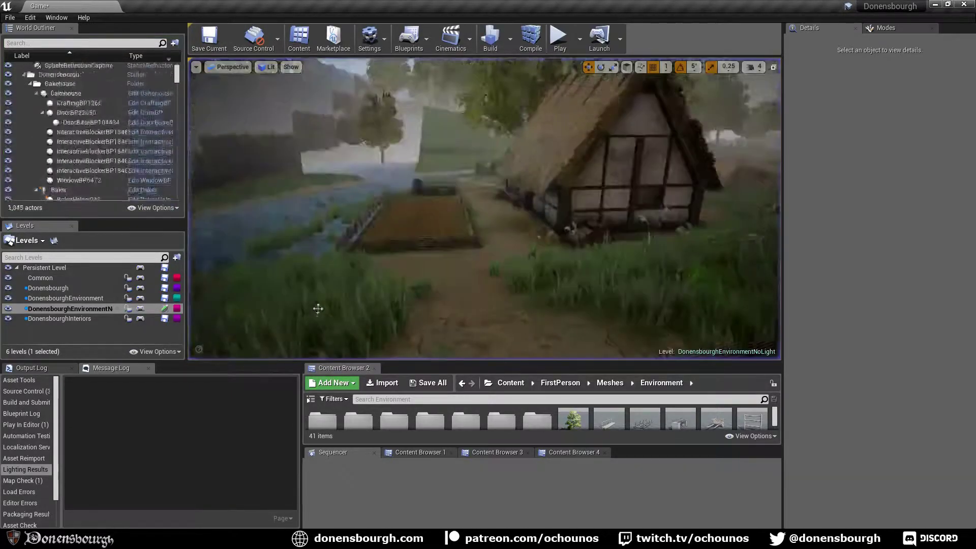
Examine the thatched house, wattle-fenced garden and riverbank from the far end of the garden path.
key("s")
mouse_move(542, 270)
right_mouse_down()
mouse_move(526, 270)
mouse_move(557, 270)
mouse_move(547, 269)
right_mouse_up()
key("a")
key("w")
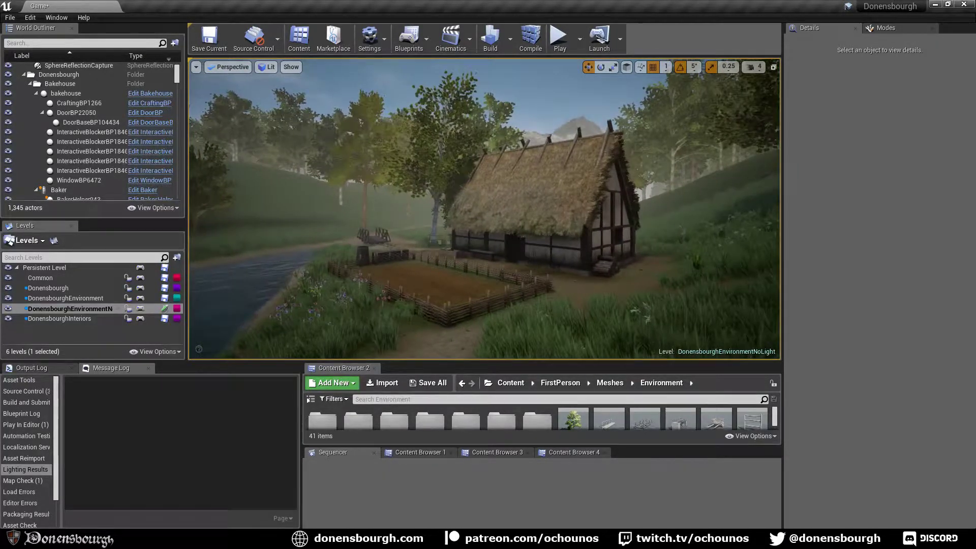
key("w")
right_click_drag(562, 210, 557, 210)
right_click_drag(523, 249, 513, 249)
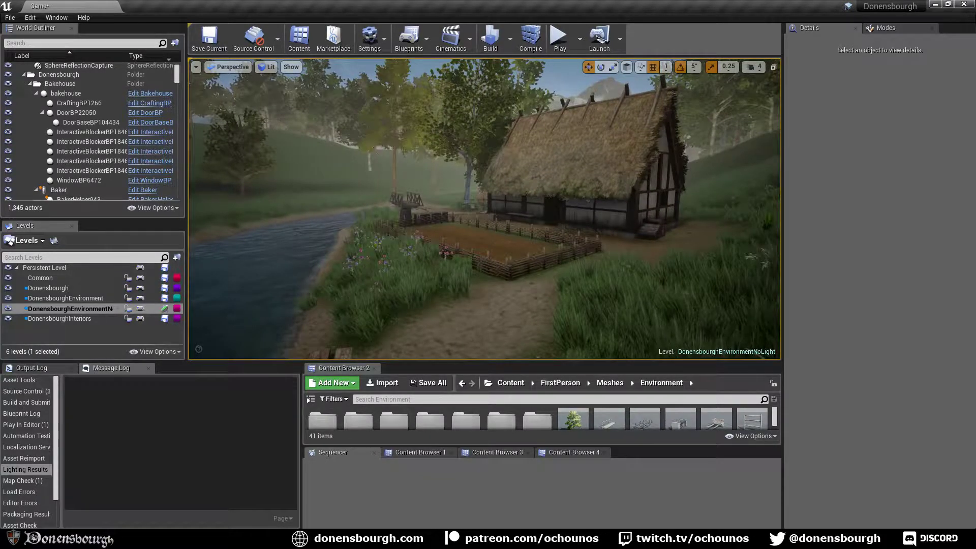
right_click_drag(412, 230, 427, 230)
right_click_drag(505, 245, 552, 242)
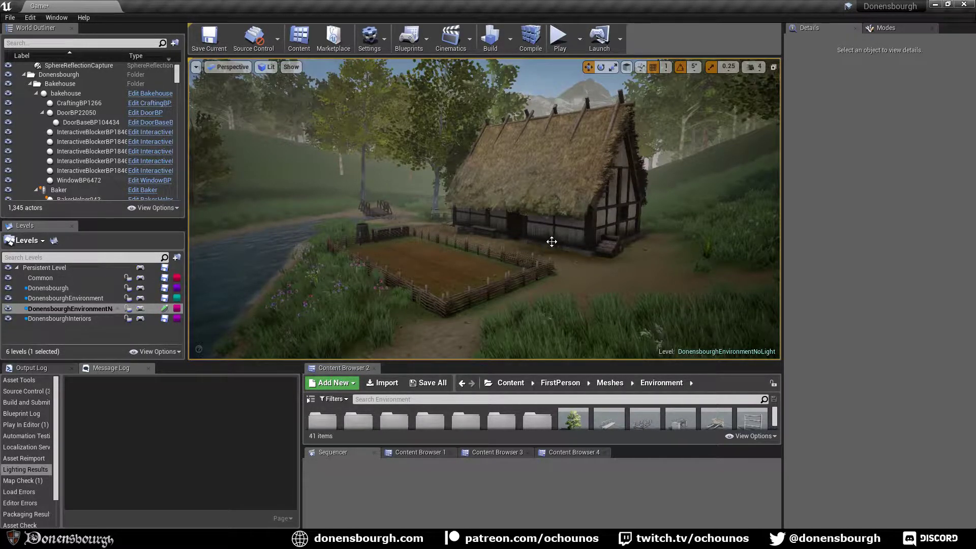
mouse_move(524, 268)
right_mouse_down()
mouse_move(535, 282)
mouse_move(543, 270)
mouse_move(520, 278)
mouse_move(538, 276)
right_mouse_up()
key("s")
right_click_drag(479, 267, 532, 241)
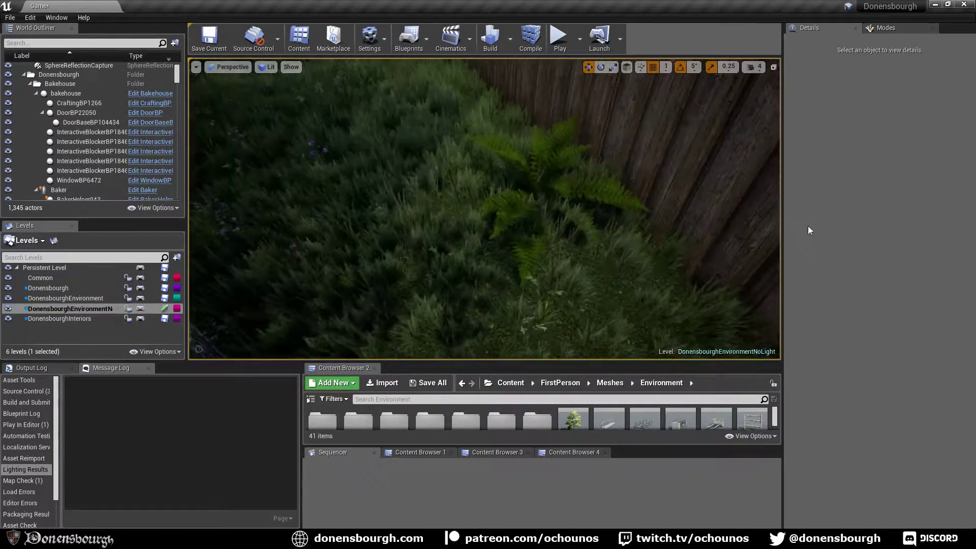
Delete the single fern growing against the wooden palisade, using the foliage Select tool.
left_click(886, 30)
left_click(882, 46)
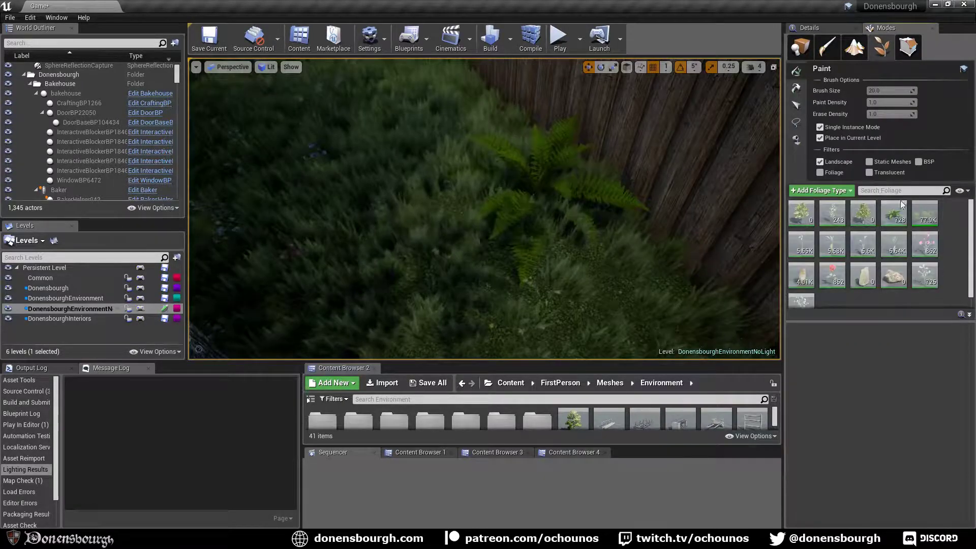
left_click(887, 206)
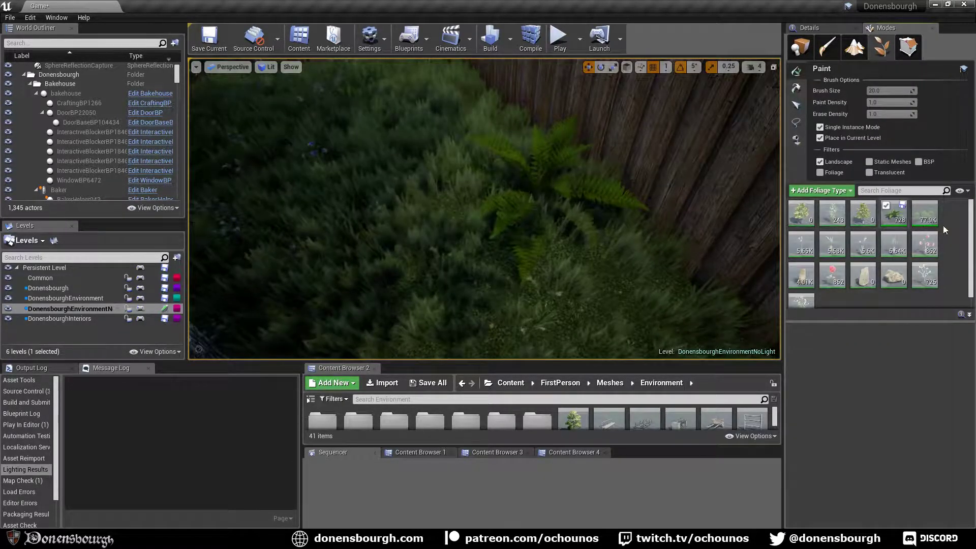
left_click(794, 105)
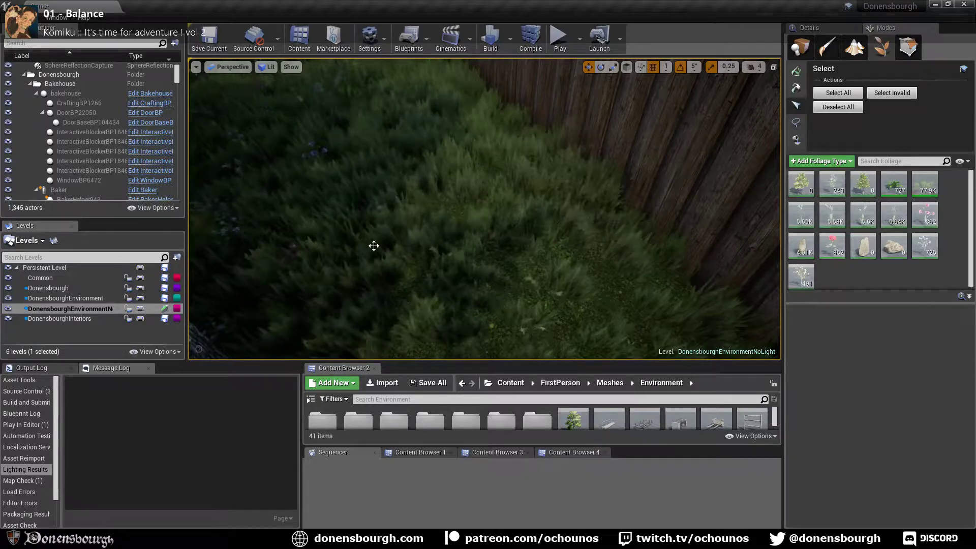
Remove two more individual foliage plants of the fern type from the grassy slope near the brown rock.
right_click_drag(373, 245, 529, 191)
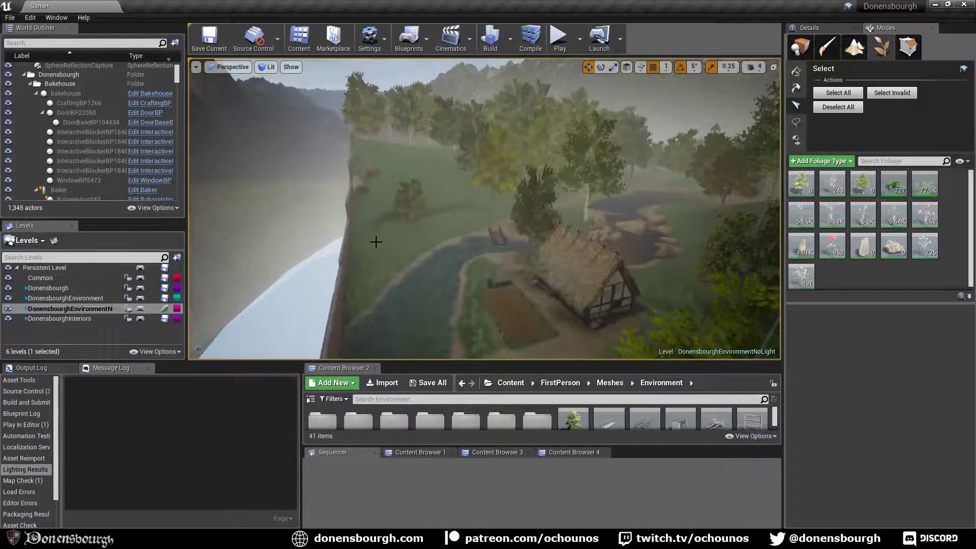
right_click_drag(376, 242, 531, 290)
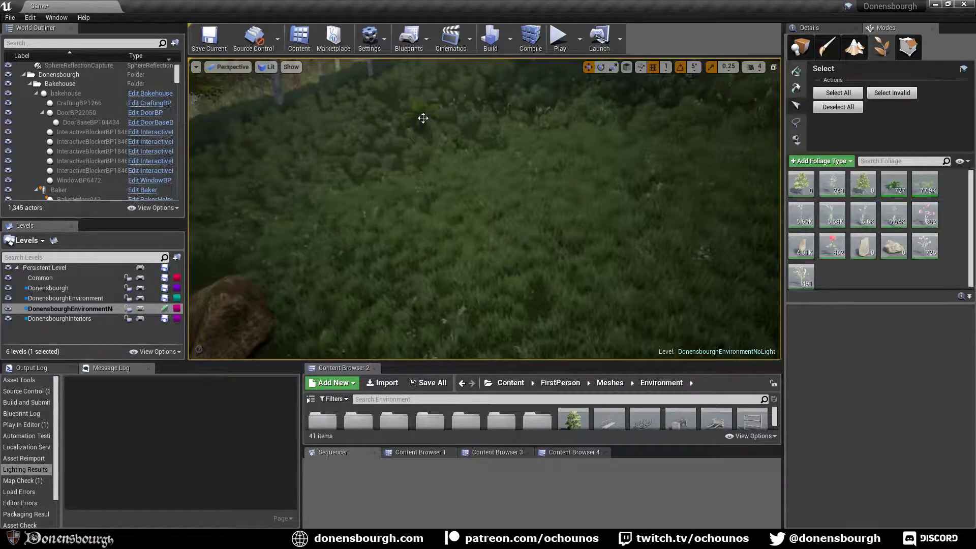
left_click(460, 139)
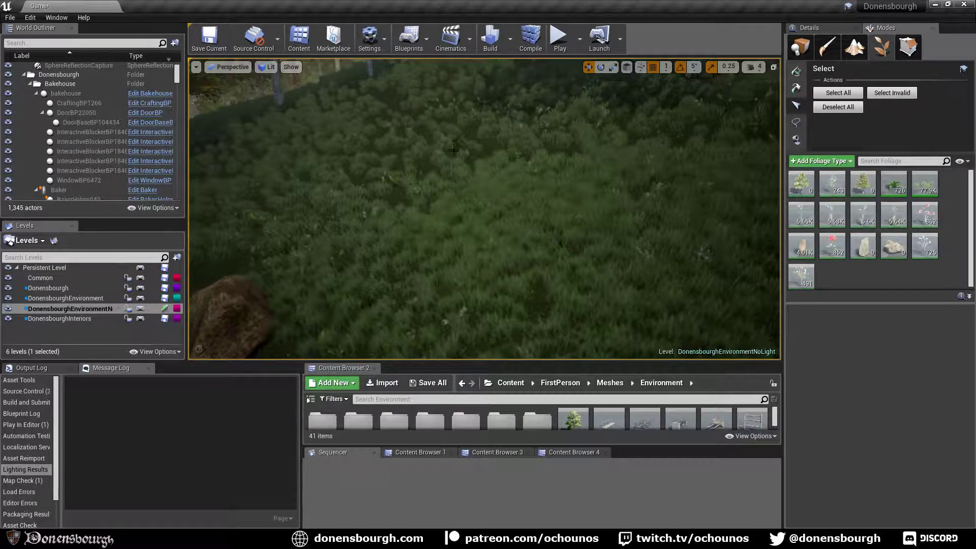
left_click(457, 141)
Inspect the grassy hillside and the riverbank around the log pile and rocks for stray foliage.
right_click_drag(460, 224, 459, 183)
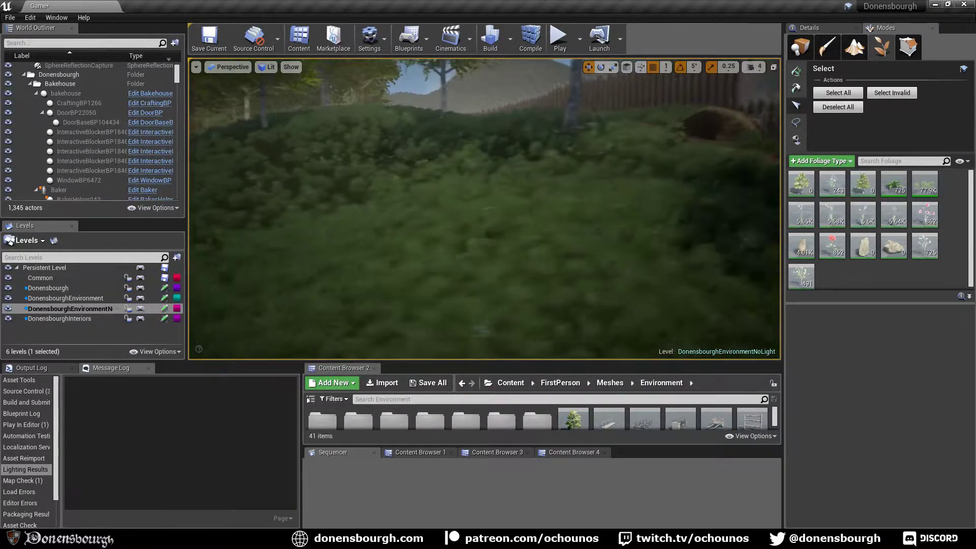
right_click_drag(431, 241, 379, 237)
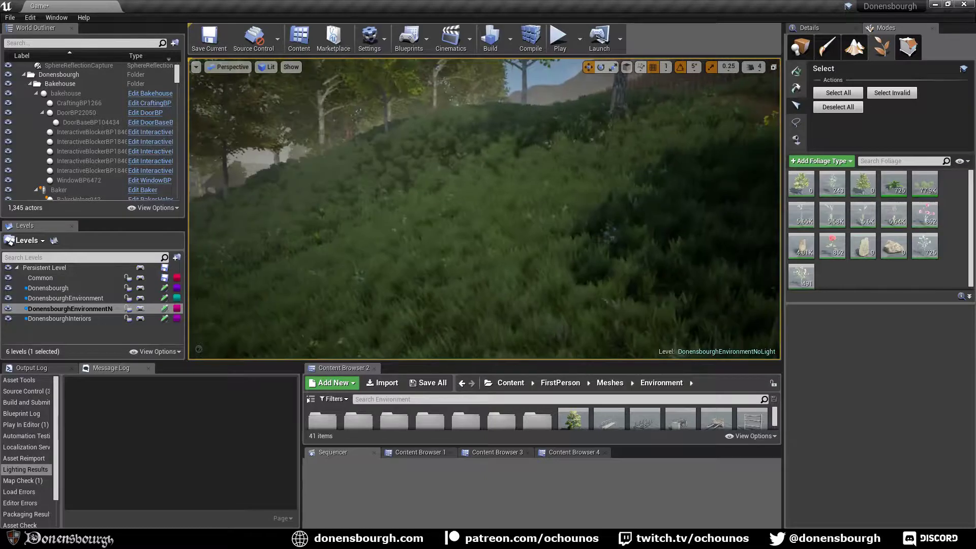
right_click_drag(453, 255, 351, 249)
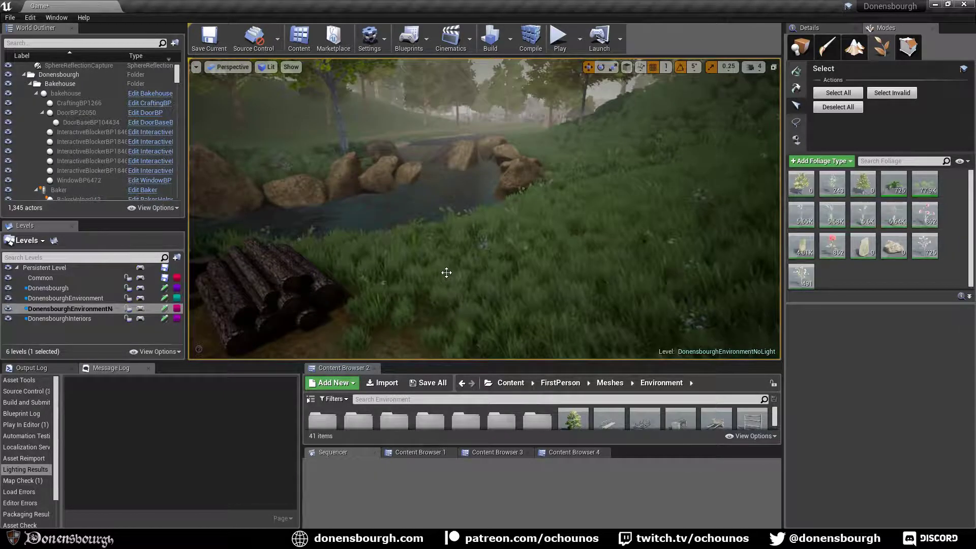
right_click_drag(446, 285, 433, 275)
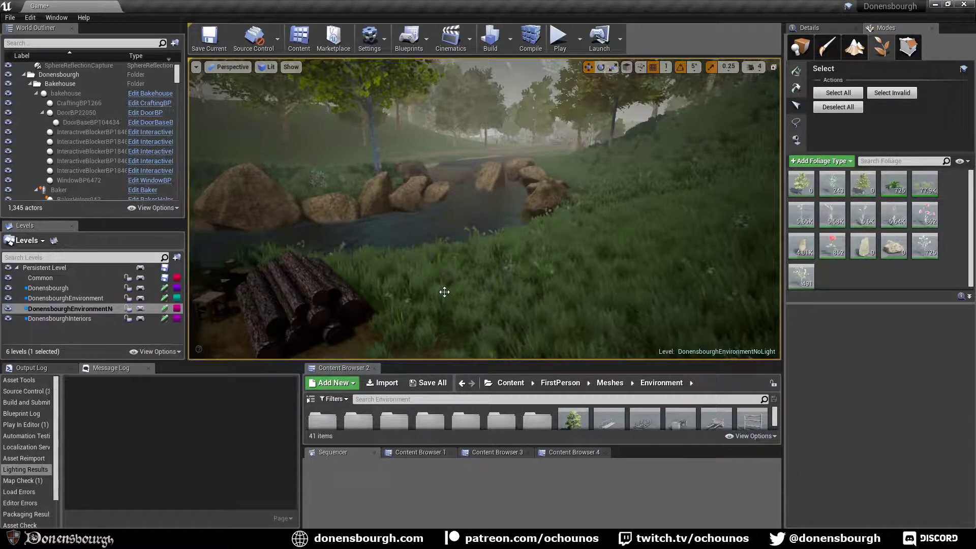
Dock Content Browser 2 in the same tab group as the Sequencer, between Content Browser 1 and Content Browser 3.
right_click_drag(433, 287, 441, 262)
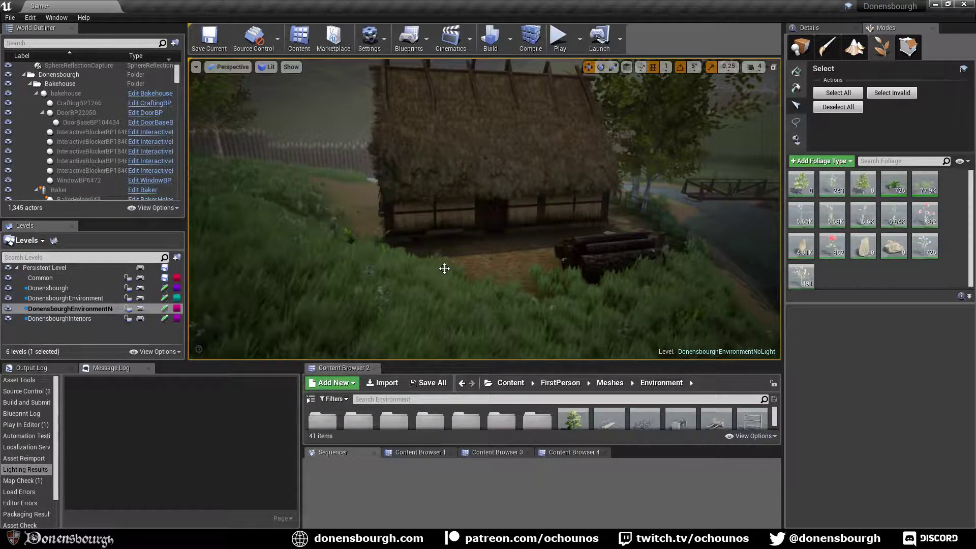
right_click_drag(444, 269, 477, 268)
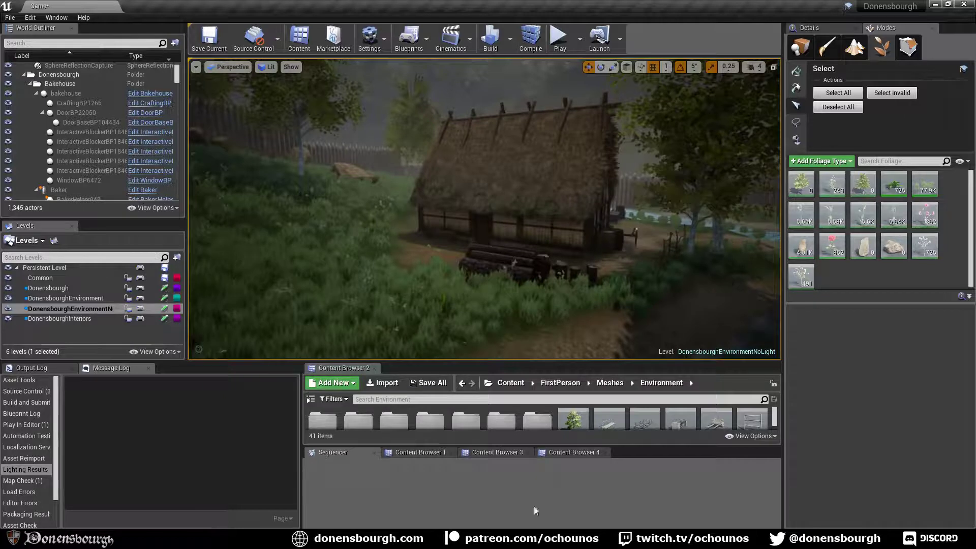
left_click_drag(353, 366, 514, 367)
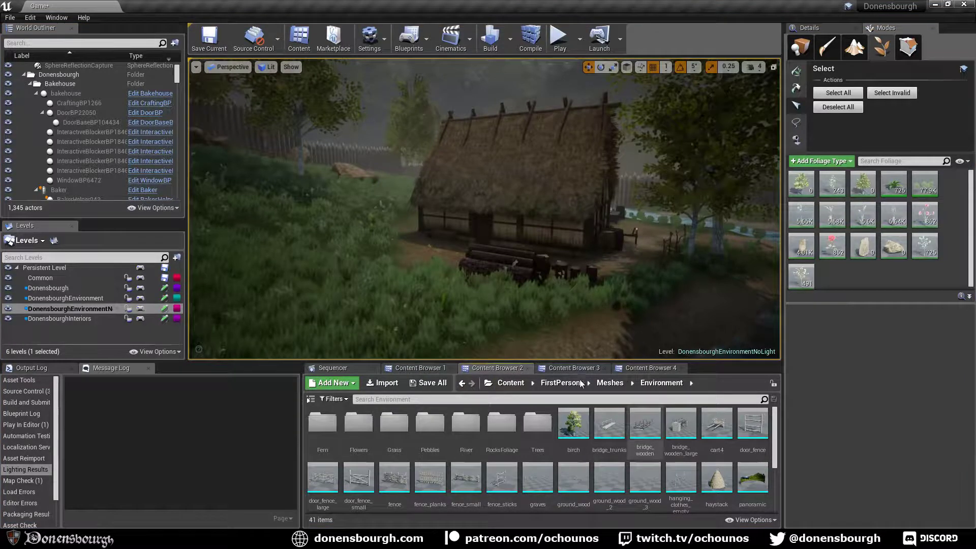
Browse to the FirstPersonBP/Blueprints/Widgets folder in Content Browser 4.
left_click(430, 368)
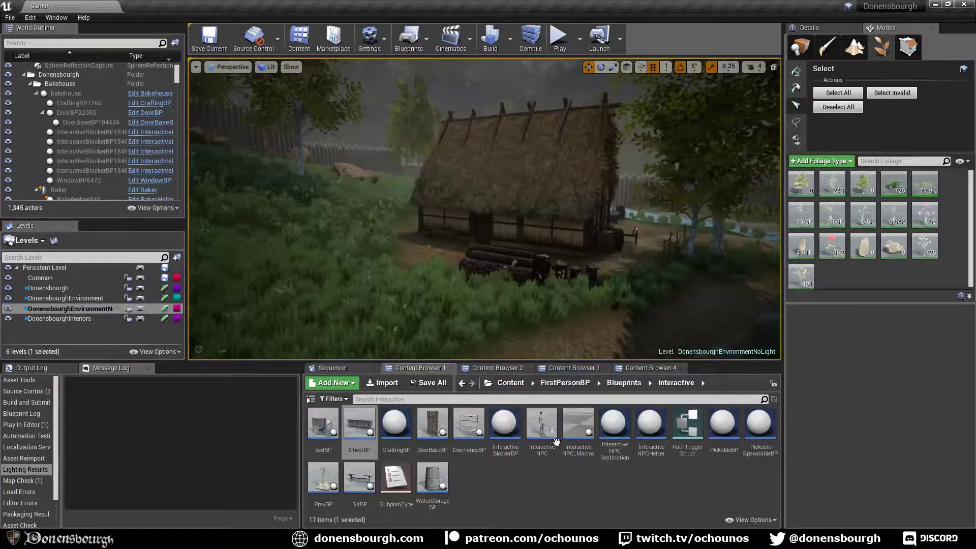
left_click(593, 369)
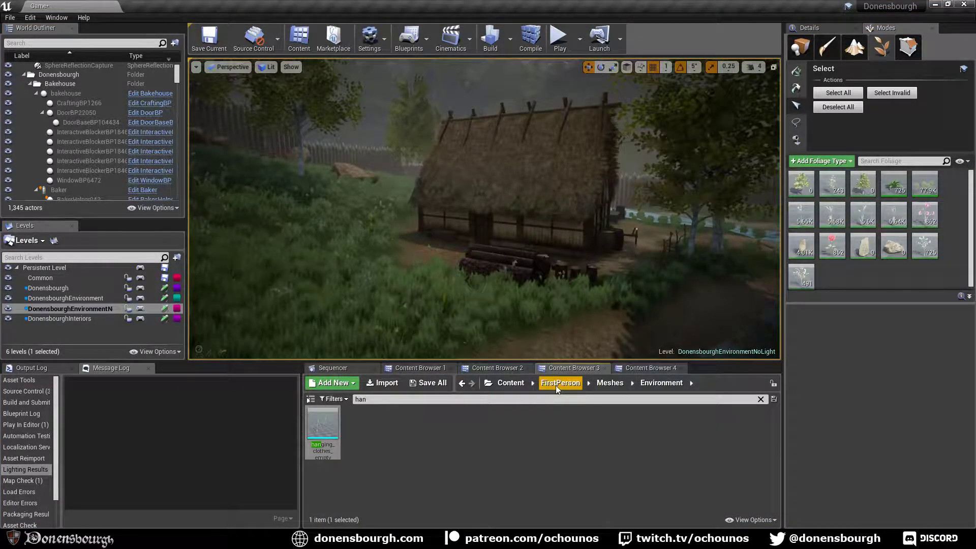
left_click(635, 367)
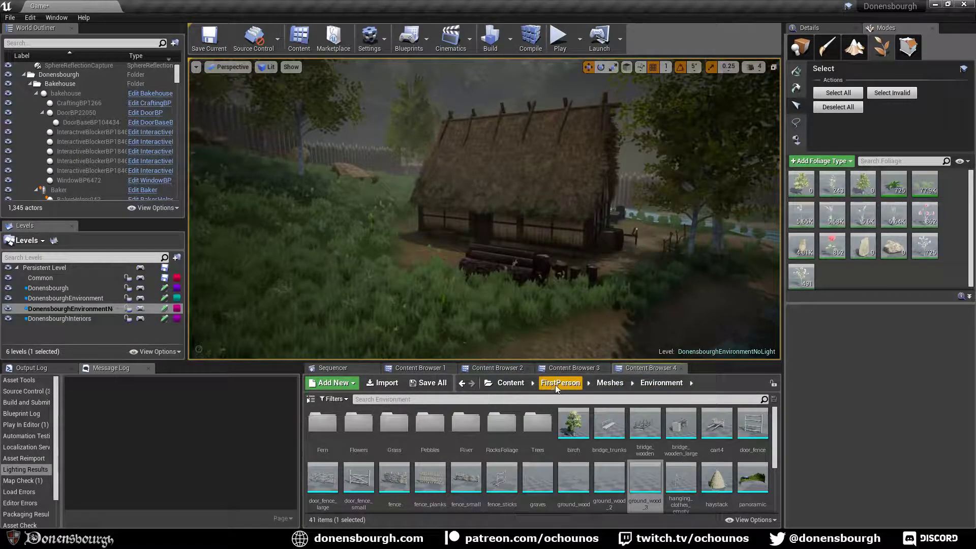
left_click(510, 382)
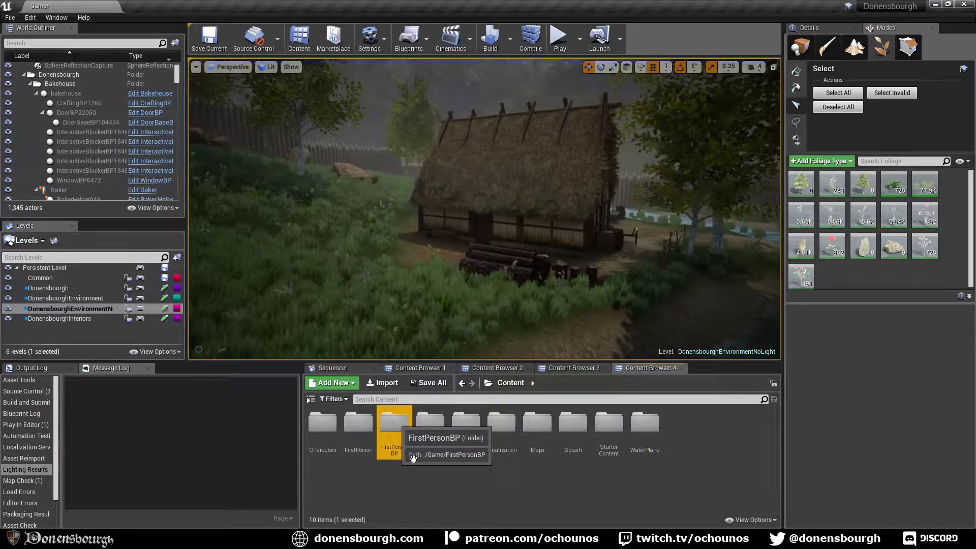
double_click(411, 456)
left_click(323, 426)
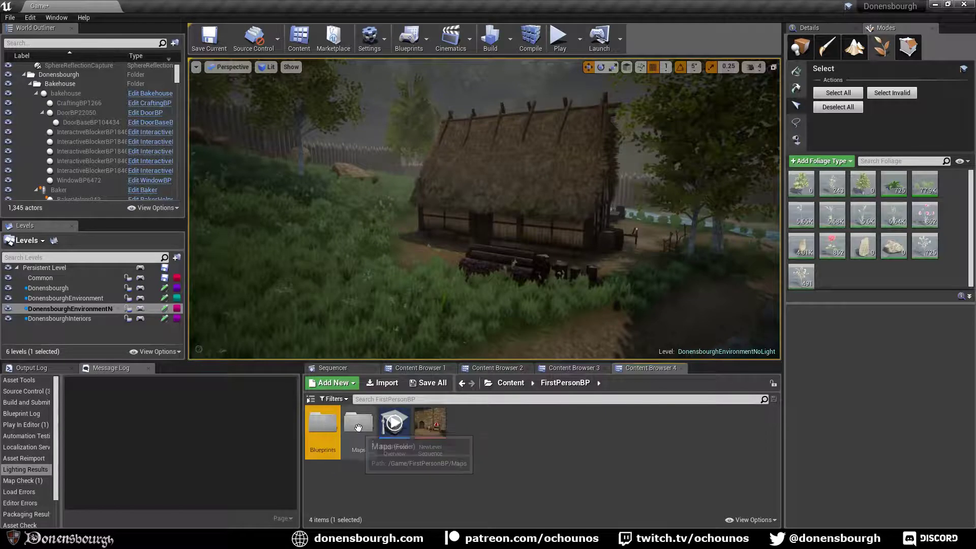
double_click(328, 437)
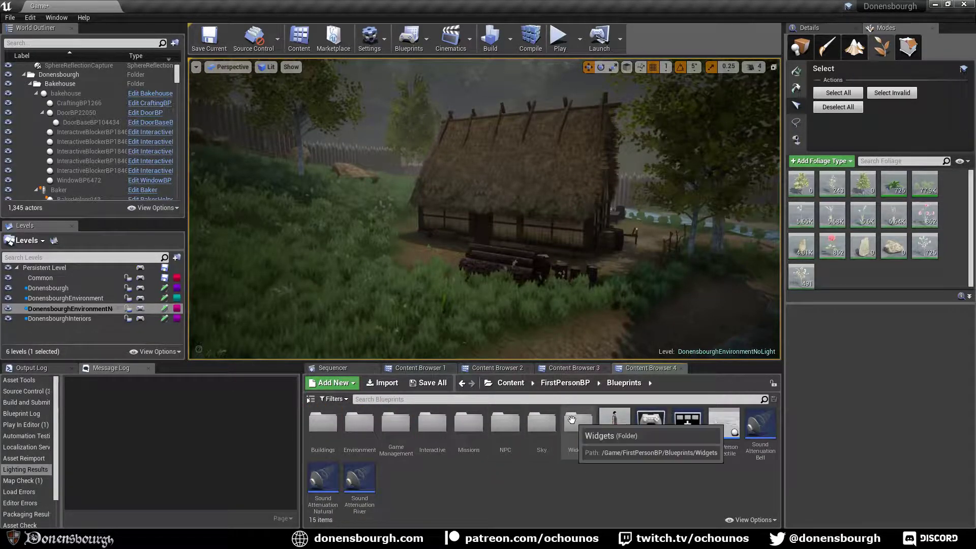
double_click(571, 420)
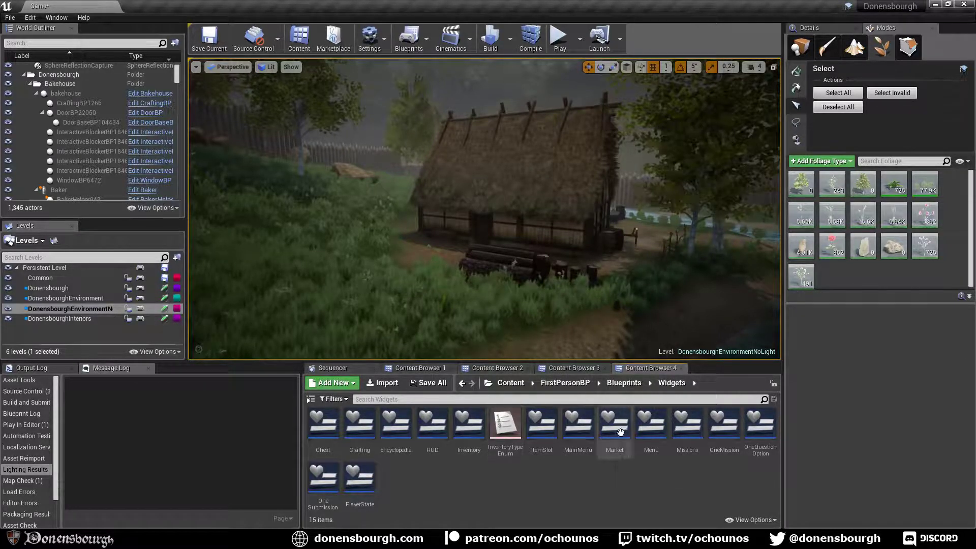
Open the Menu widget blueprint and examine its graph and its inventory, hands and missions layout in the Designer.
double_click(645, 449)
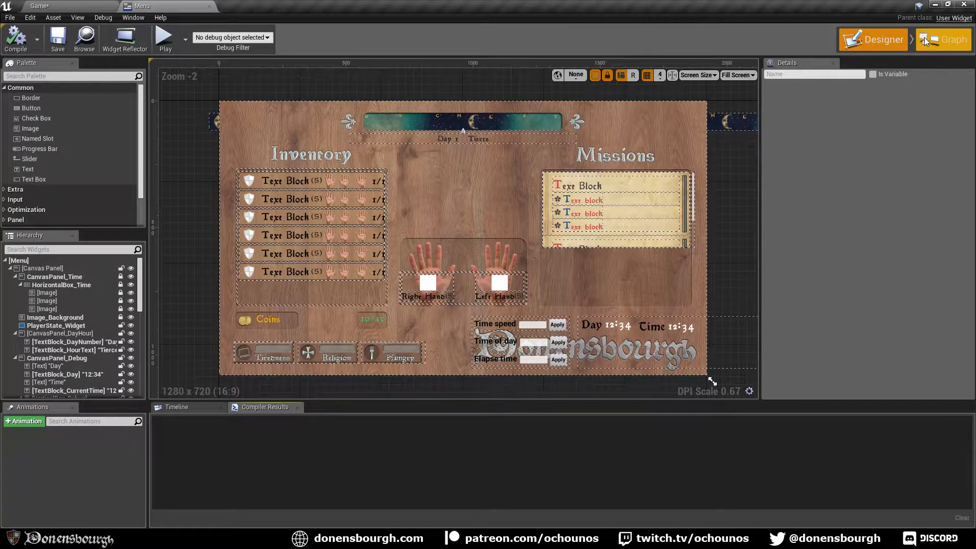
left_click(943, 40)
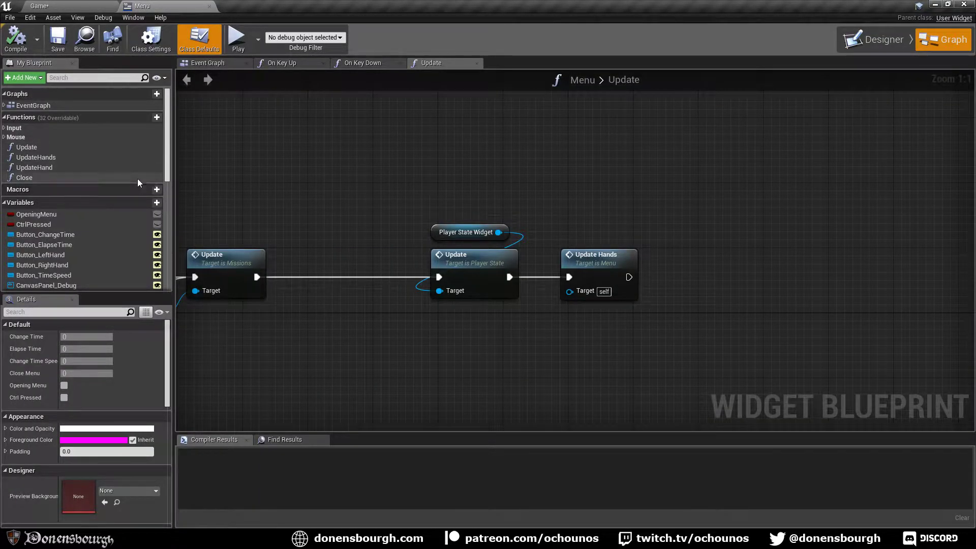
left_click(894, 40)
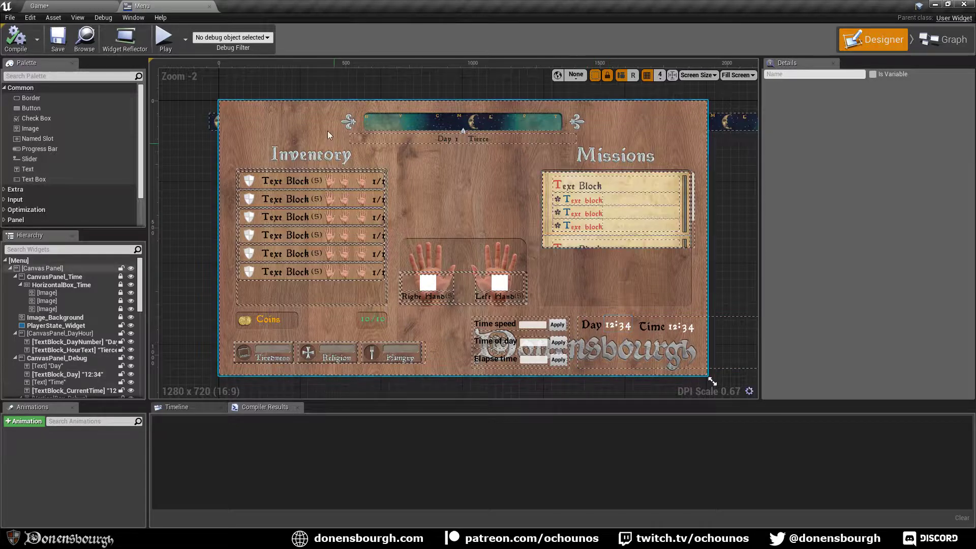
left_click(84, 5)
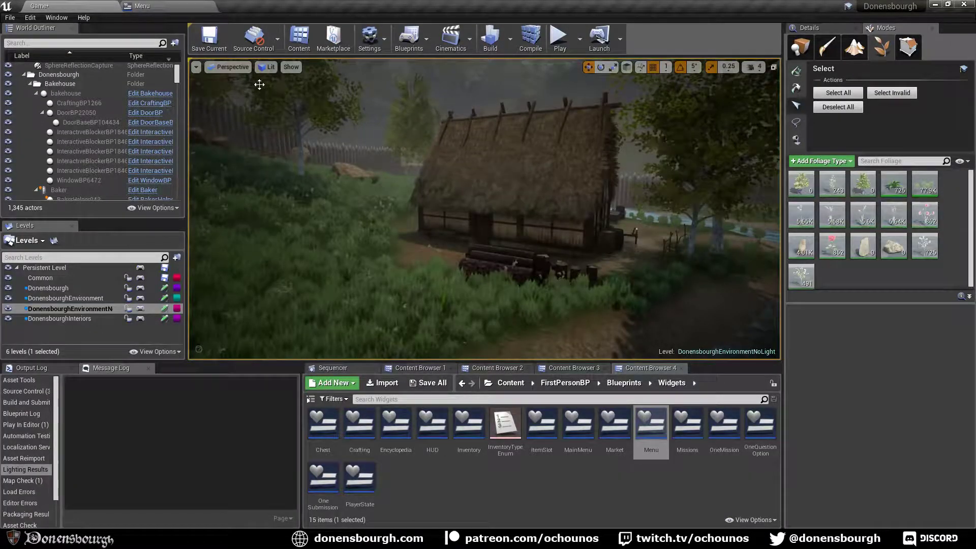
left_click(142, 6)
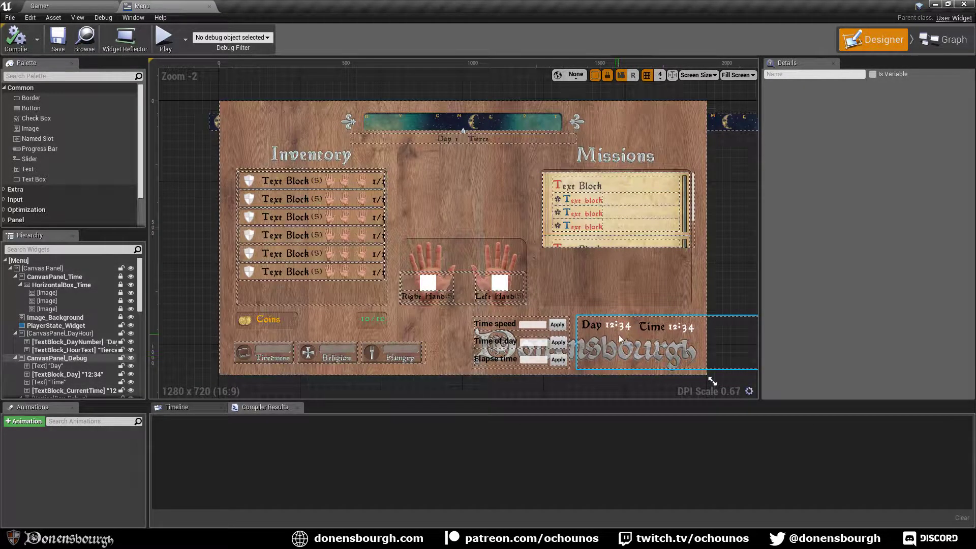
left_click(441, 306)
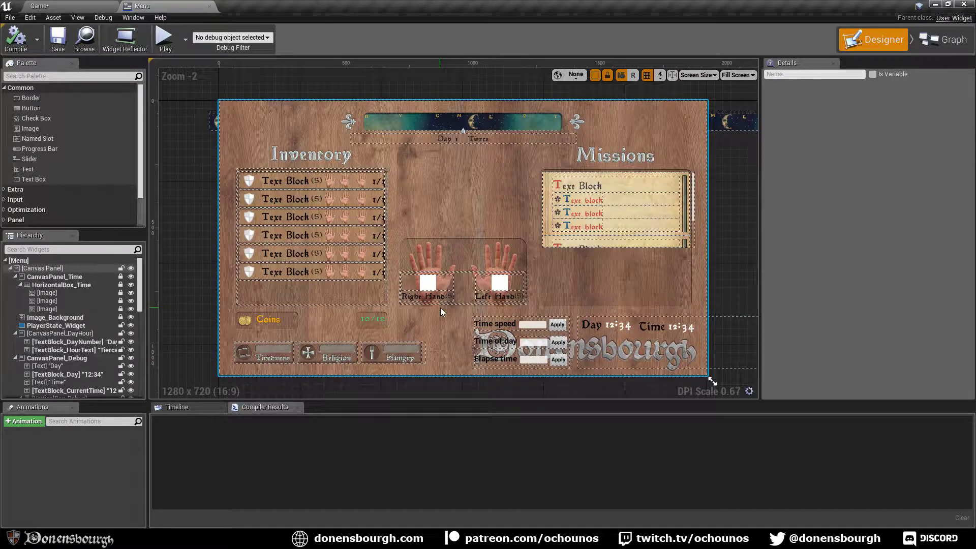
left_click(425, 296)
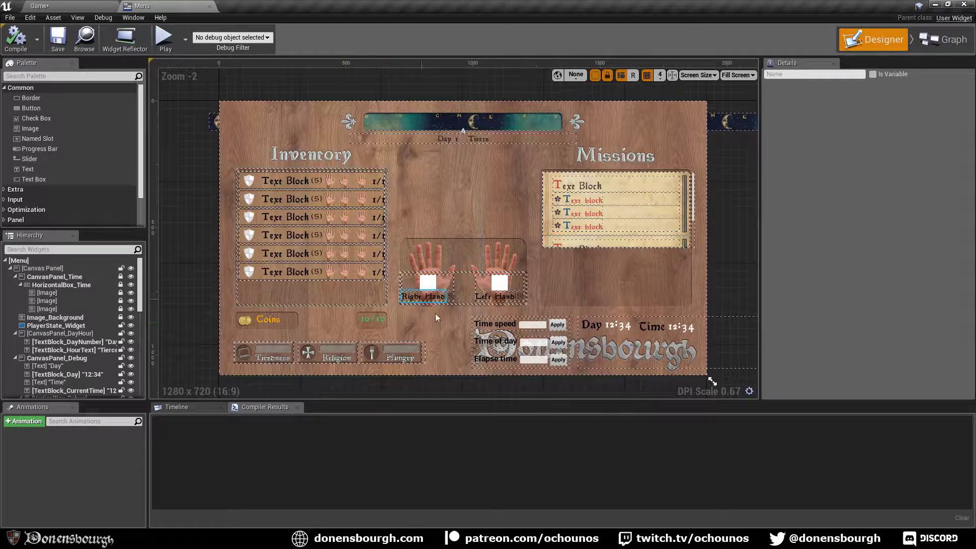
Look over the thatched house and hillside in the level, and close the Menu widget blueprint.
left_click(85, 5)
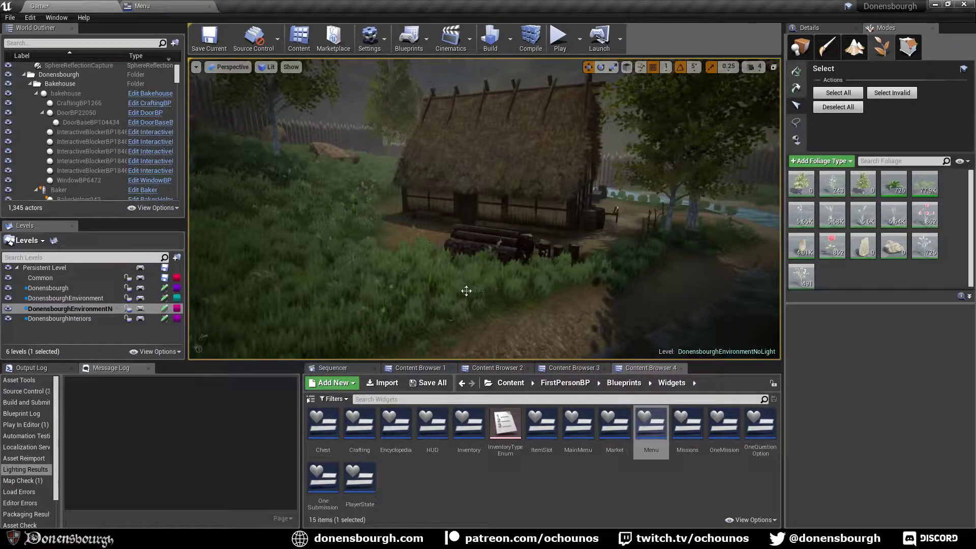
right_click_drag(498, 304, 533, 284)
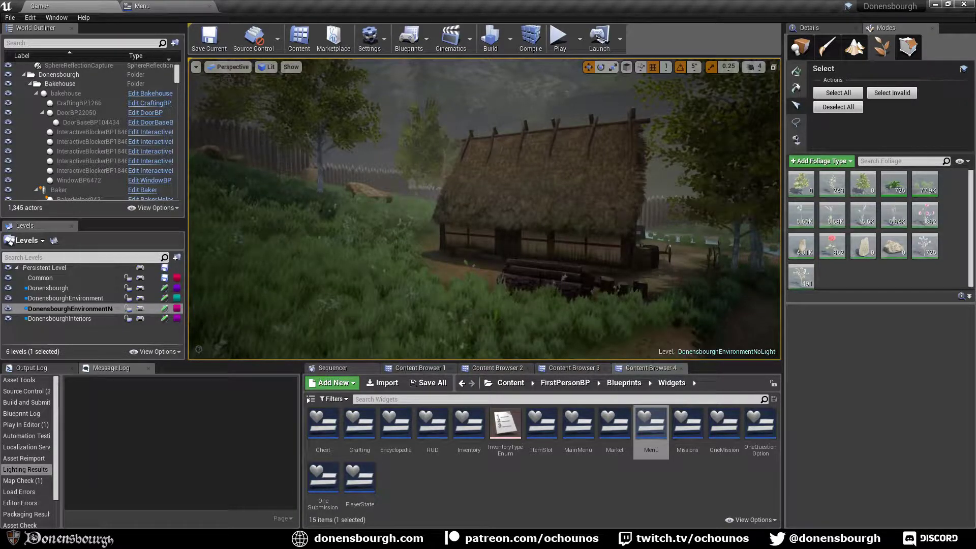
right_click_drag(484, 209, 464, 222)
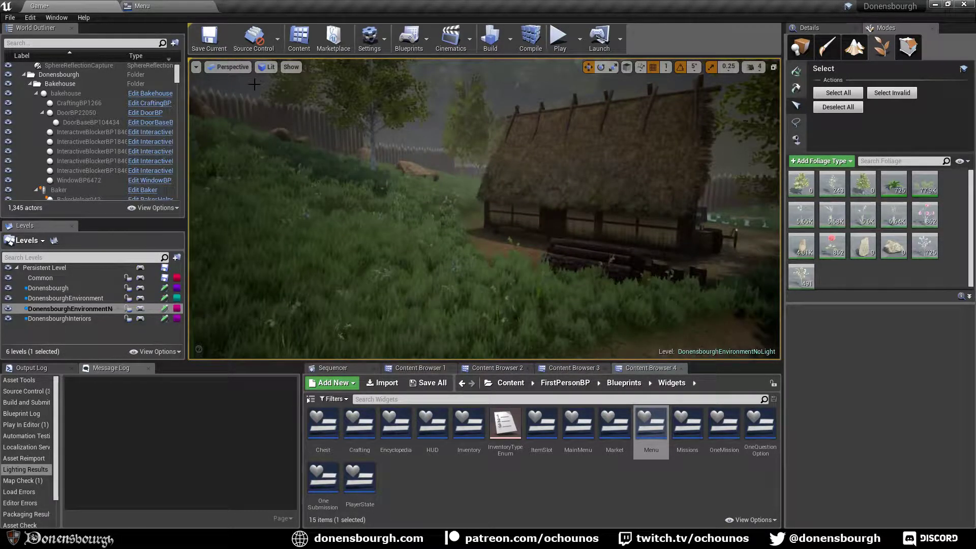
left_click(194, 6)
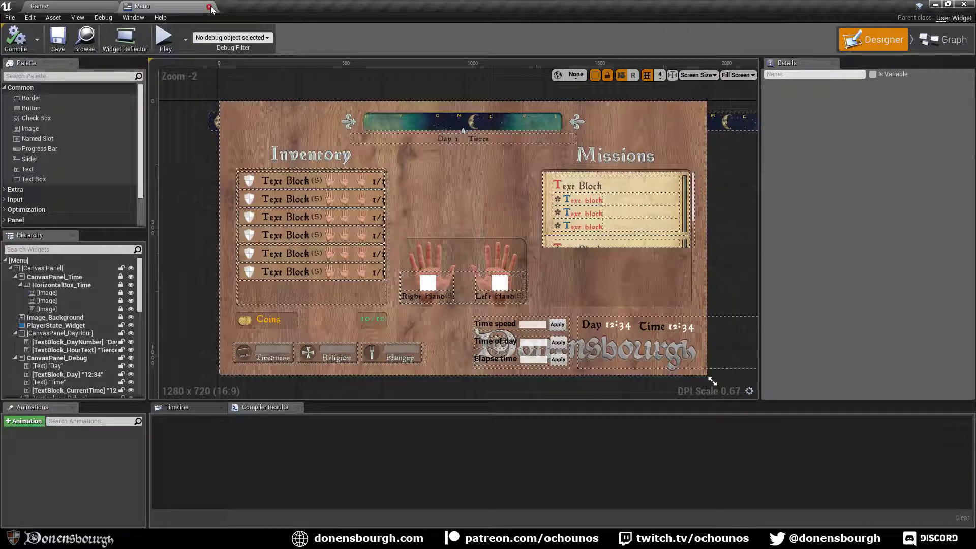
left_click(209, 6)
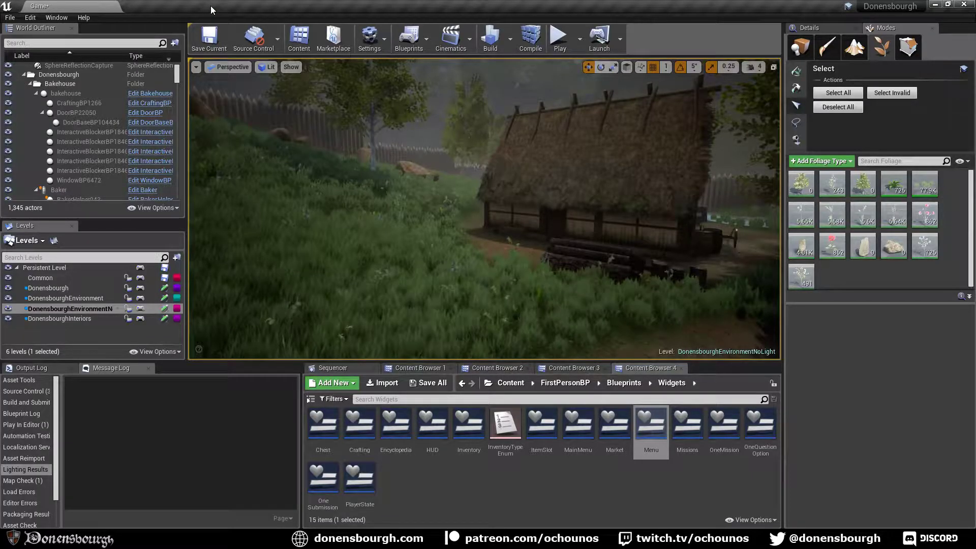
Make DonensbourghEnvironment the current level and place a single elm on the grassy slope near the log pile with the foliage Paint tool.
mouse_move(320, 142)
right_mouse_down()
mouse_move(342, 172)
mouse_move(338, 155)
mouse_move(315, 153)
right_mouse_up()
key("w")
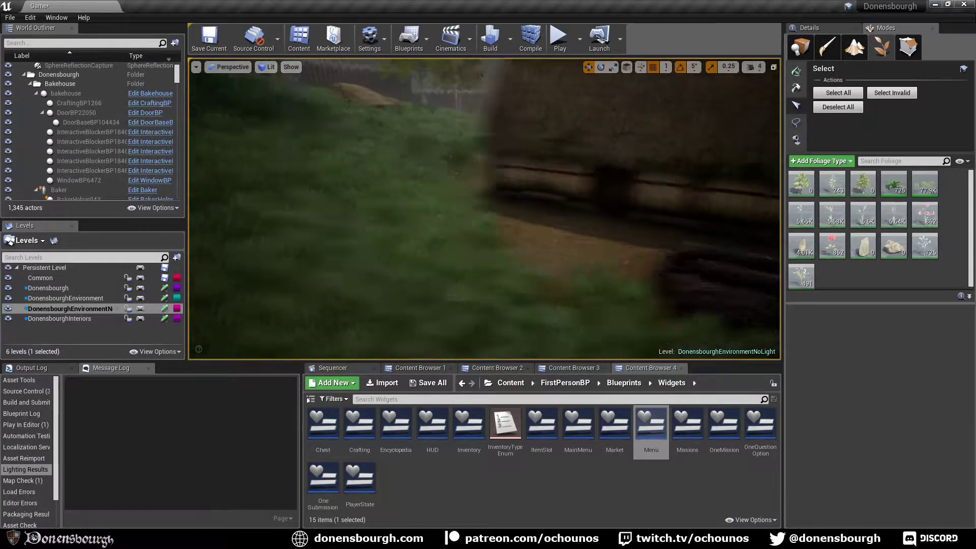
scroll(447, 259, "down", 4)
scroll(449, 259, "down", 6)
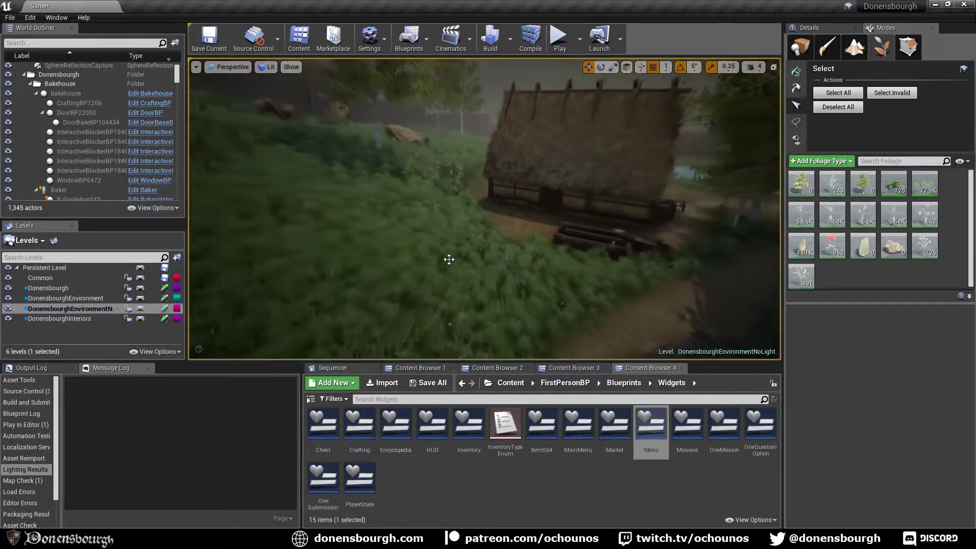
right_click_drag(478, 229, 461, 238)
scroll(478, 230, "down", 5)
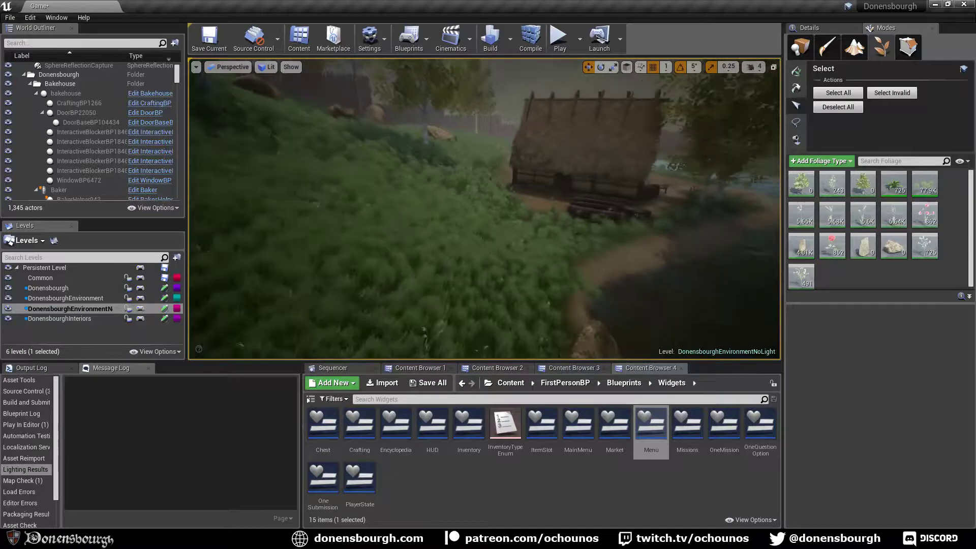
right_click_drag(626, 205, 636, 176)
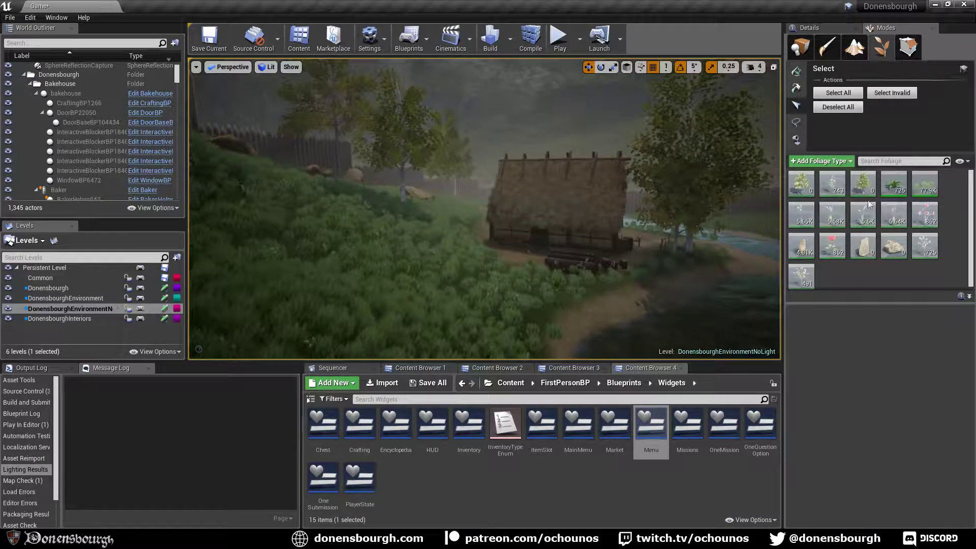
left_click(862, 186)
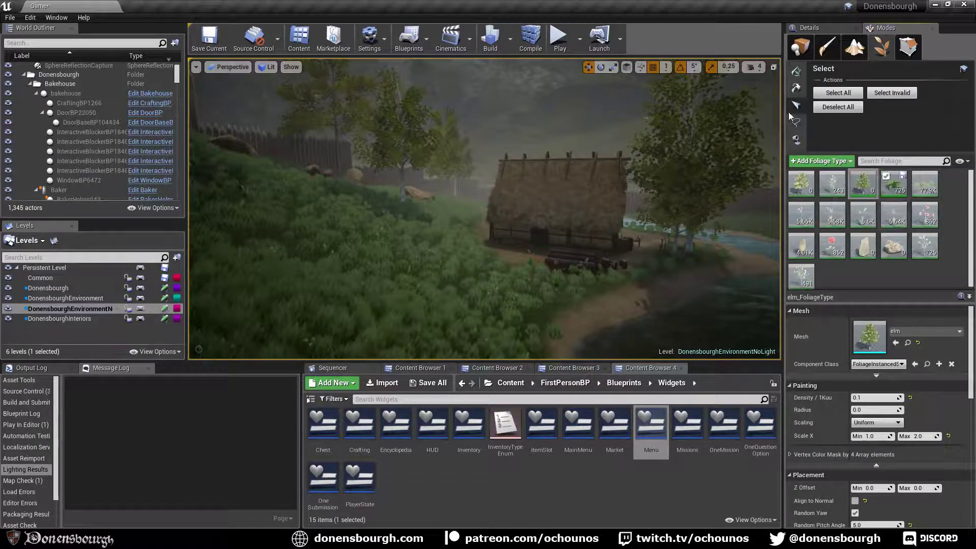
left_click(796, 71)
double_click(84, 300)
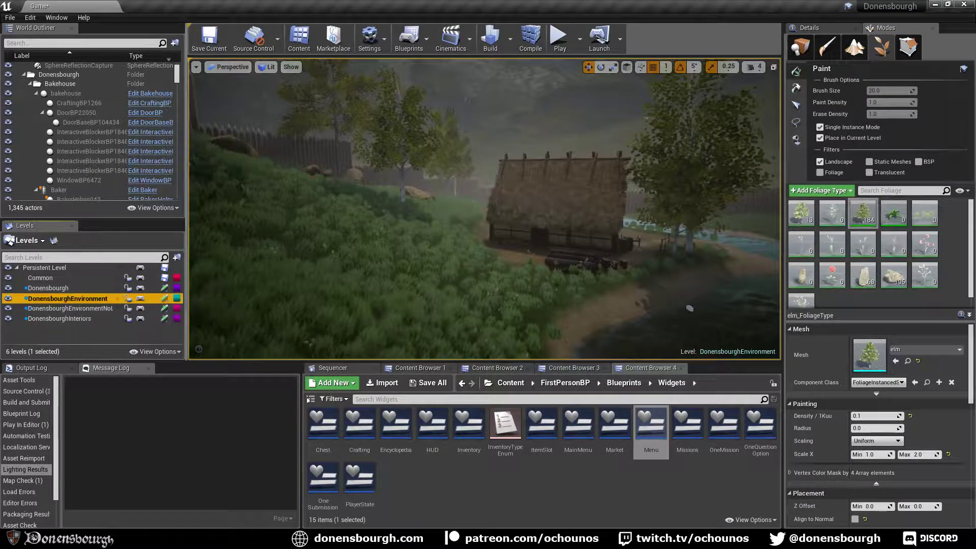
left_click(466, 289)
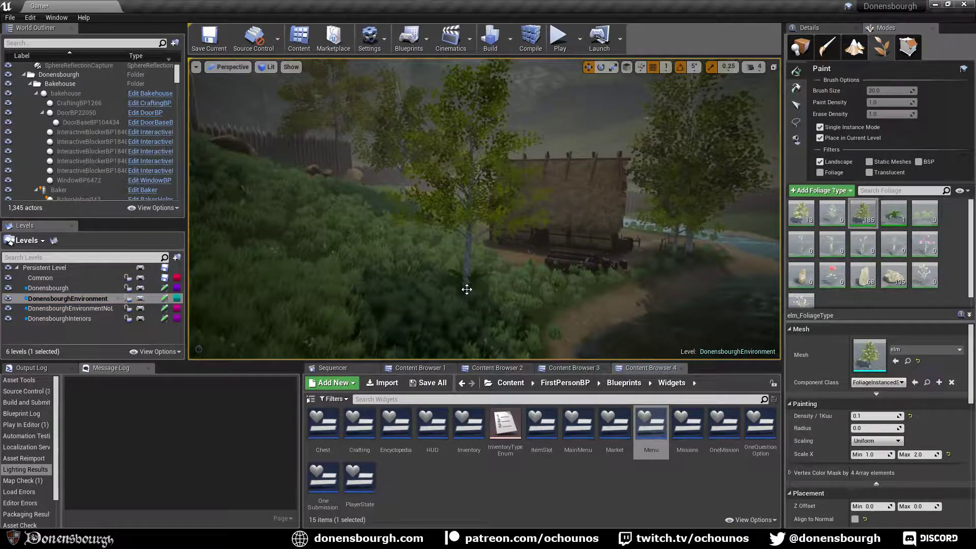
Select the newly placed elm and scale it down uniformly.
left_click(796, 105)
left_click(470, 217)
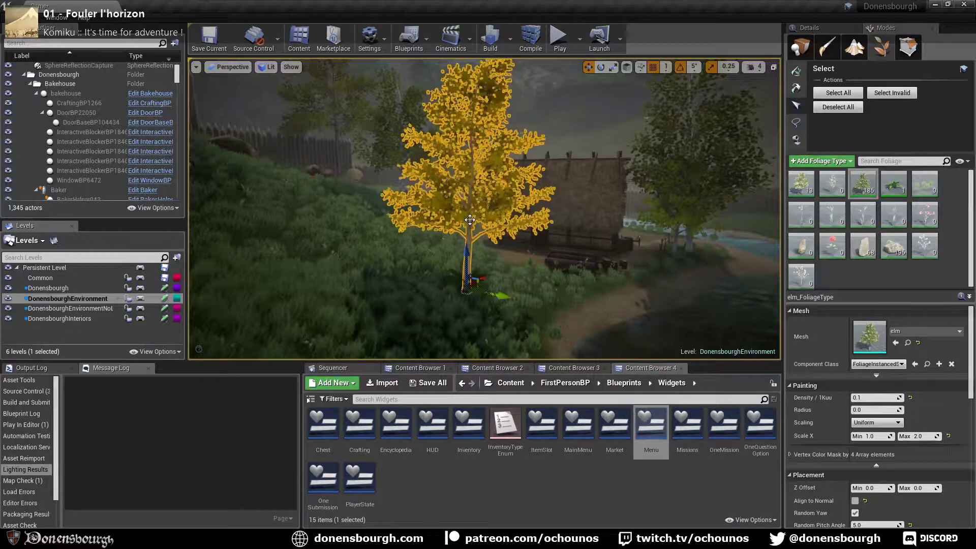
key("r")
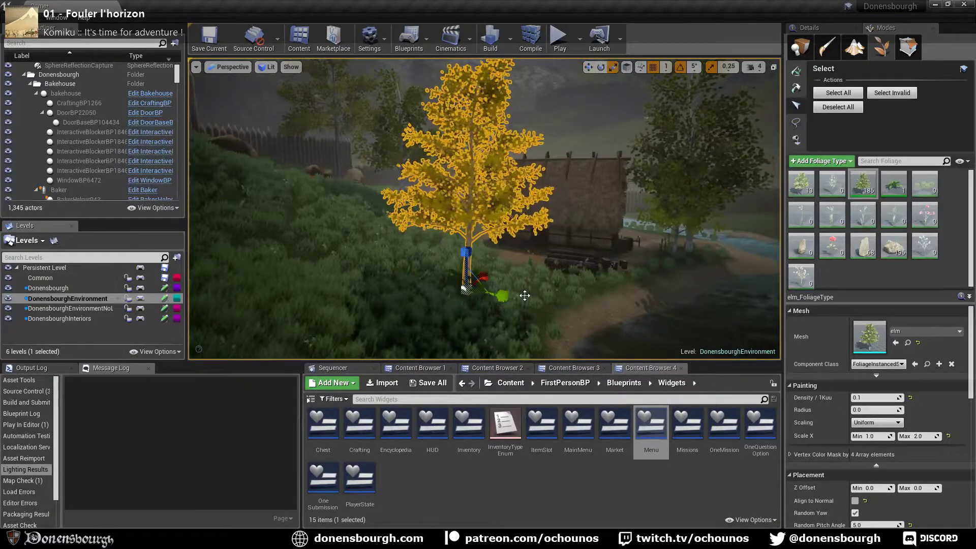
left_click_drag(467, 290, 460, 300)
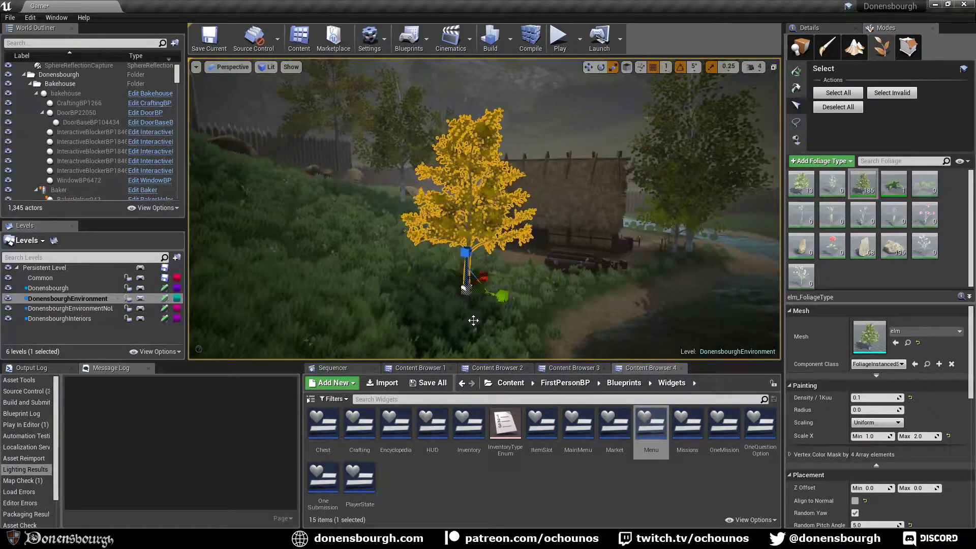
right_click_drag(429, 317, 449, 312)
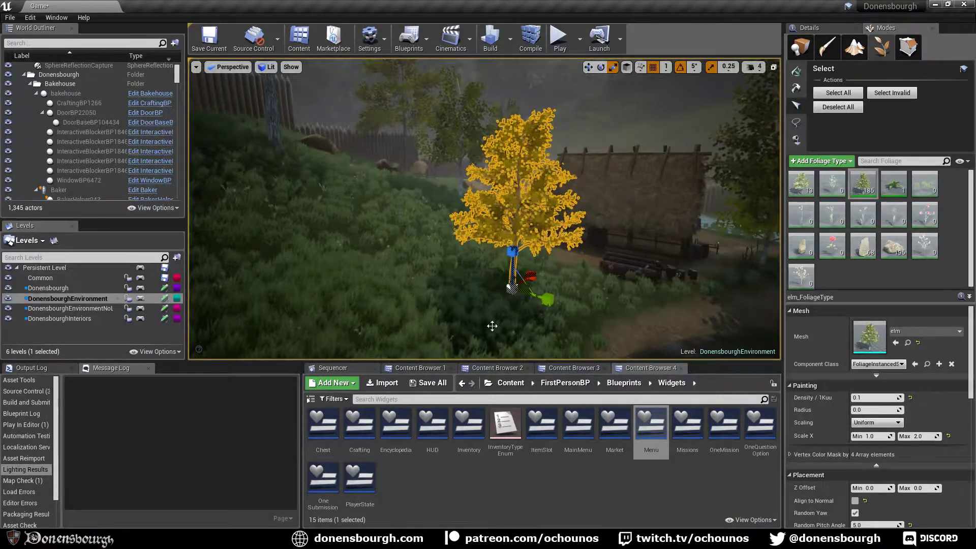
Open the Market widget blueprint and dock its editor next to the level editor.
double_click(606, 424)
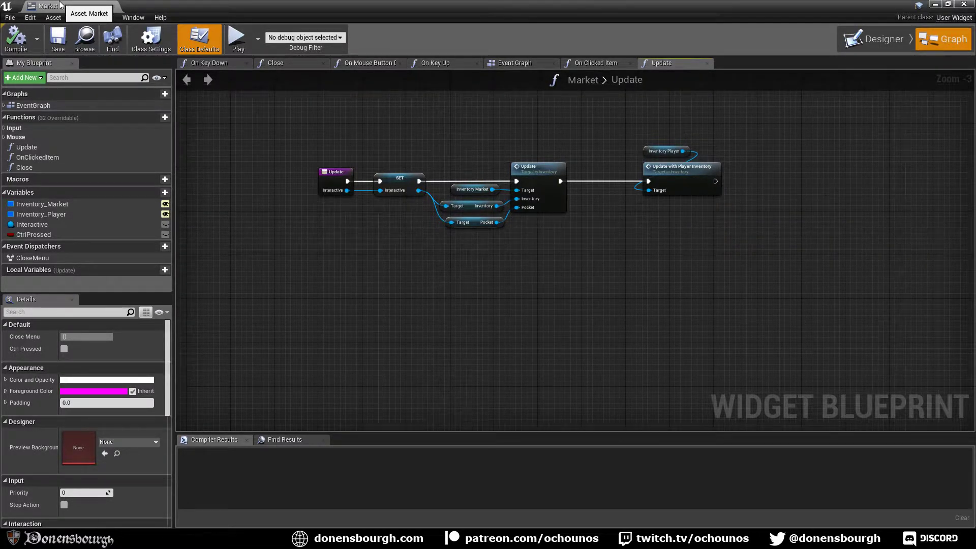
left_click_drag(60, 4, 145, 11)
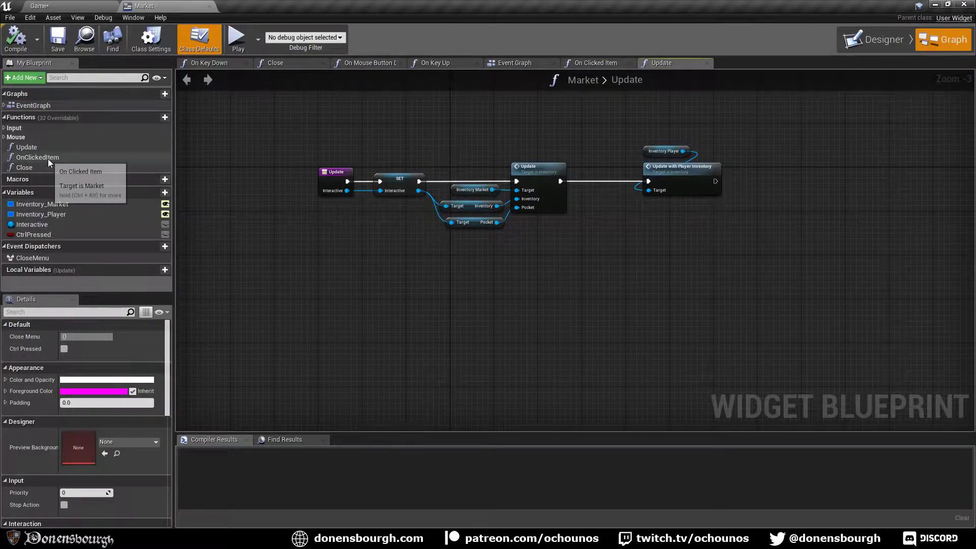
Review the Mouse functions and the list of overridable functions in the Market widget blueprint.
left_click(25, 136)
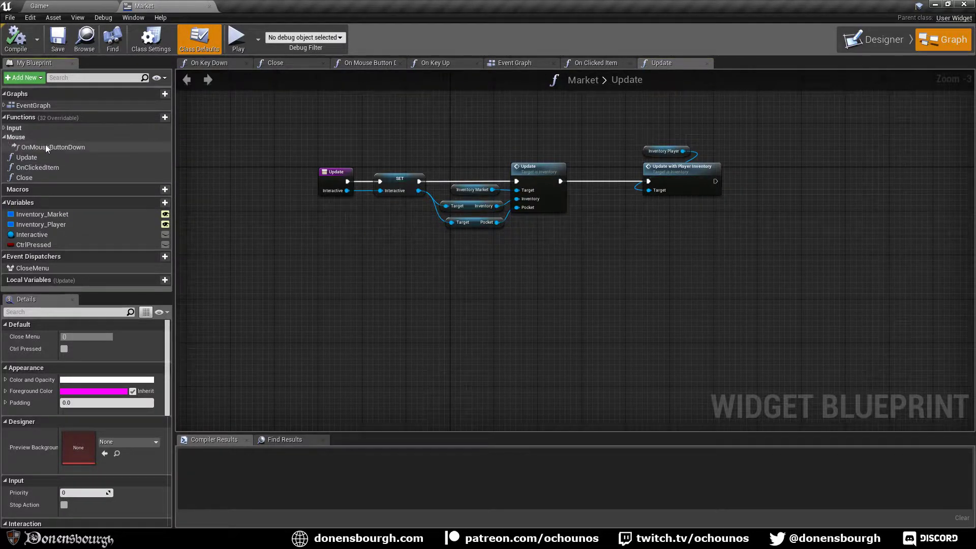
left_click(23, 135)
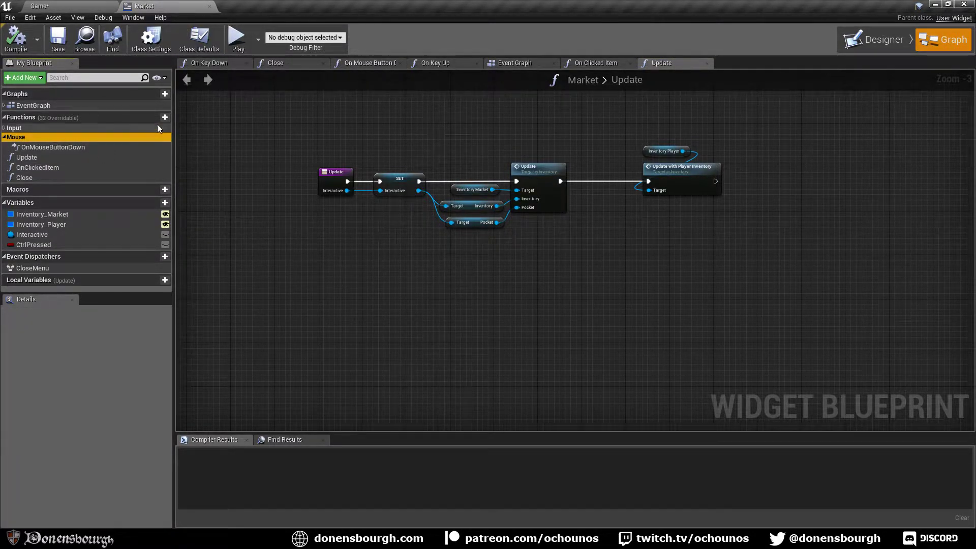
left_click(122, 118)
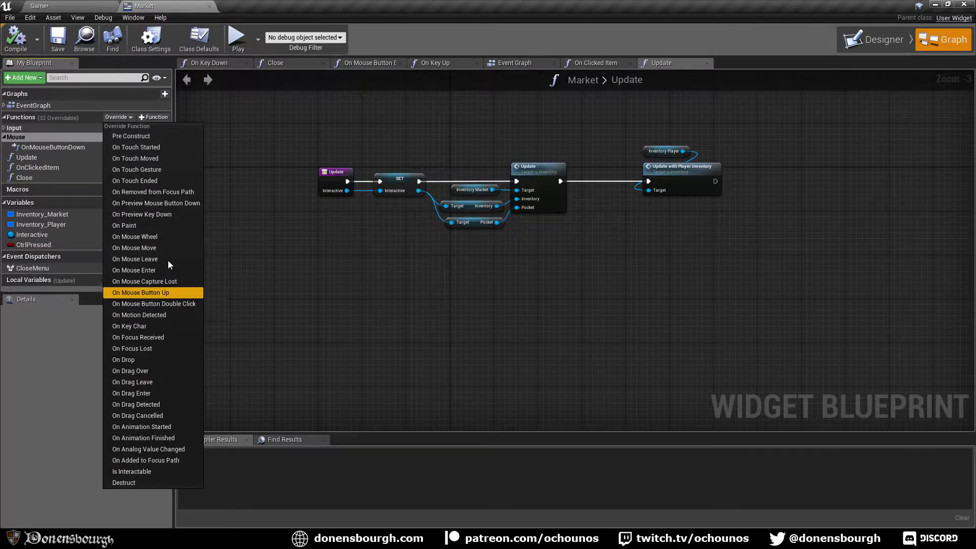
left_click(269, 288)
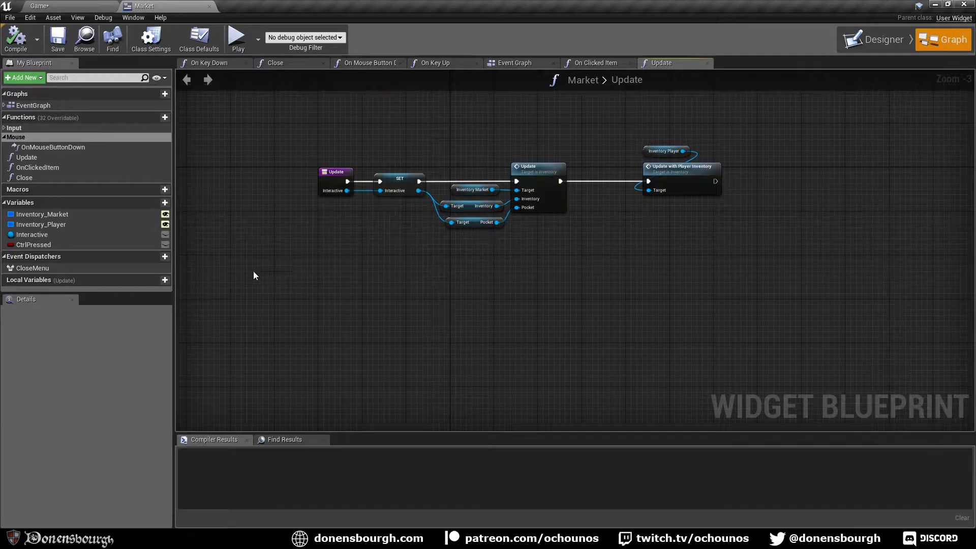
Return to the level and place two more elms on the grassy hillside beside the existing one with the foliage Paint tool.
left_click(40, 5)
right_click_drag(430, 298, 413, 276)
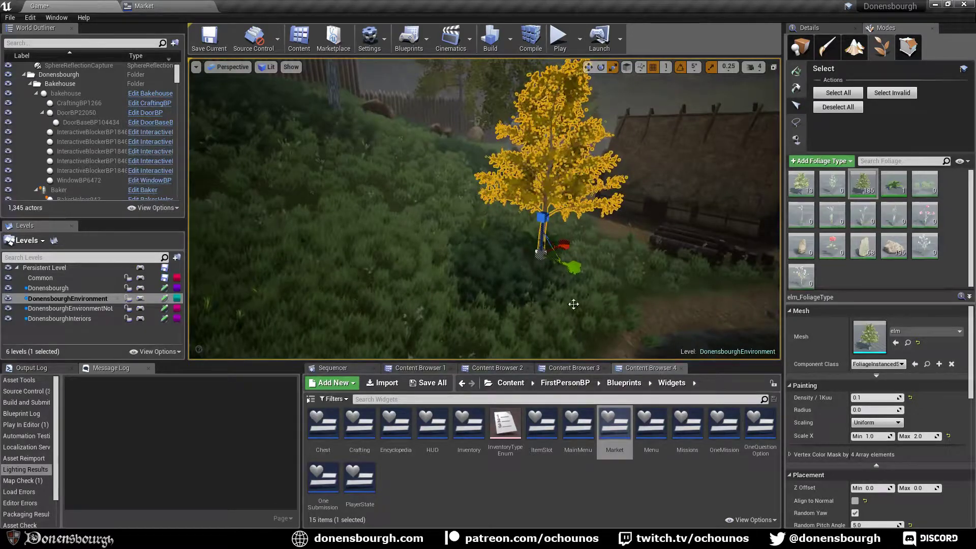
left_click(796, 71)
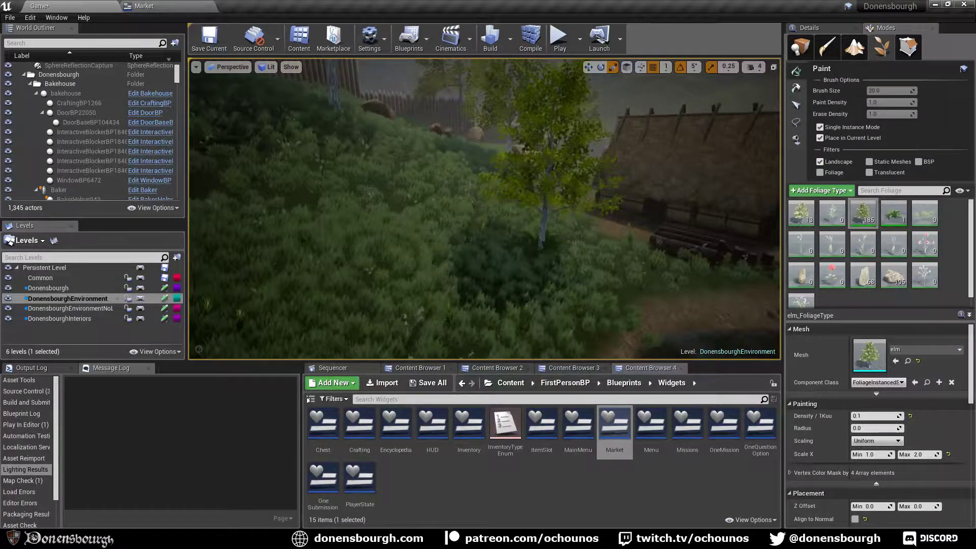
right_click_drag(410, 322, 410, 322)
scroll(446, 316, "down", 6)
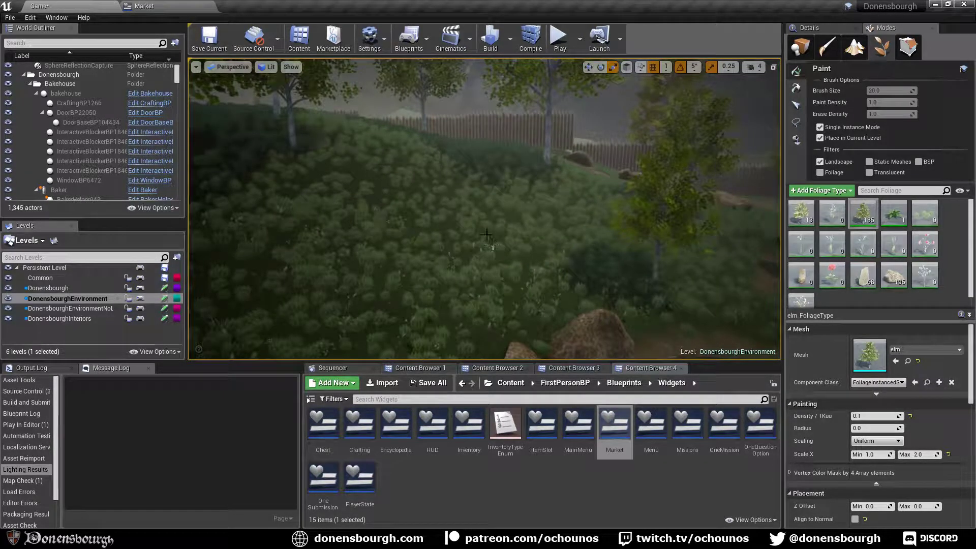
left_click(472, 197)
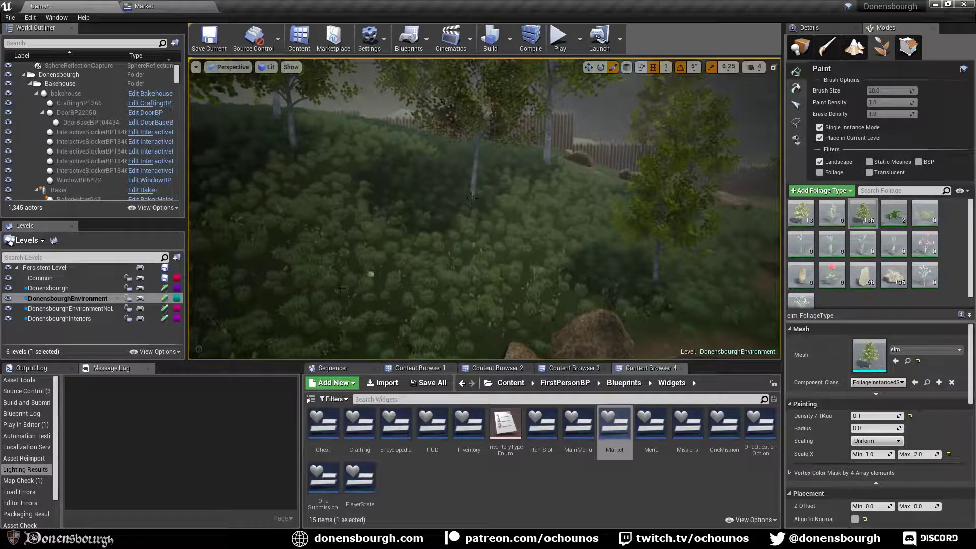
left_click(332, 304)
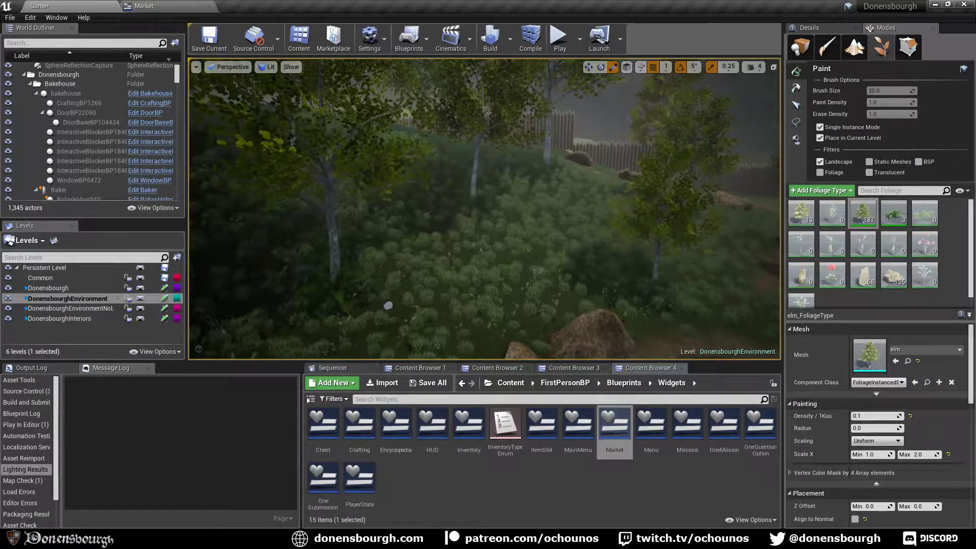
mouse_move(388, 305)
right_mouse_down()
mouse_move(361, 305)
mouse_move(388, 305)
right_mouse_up()
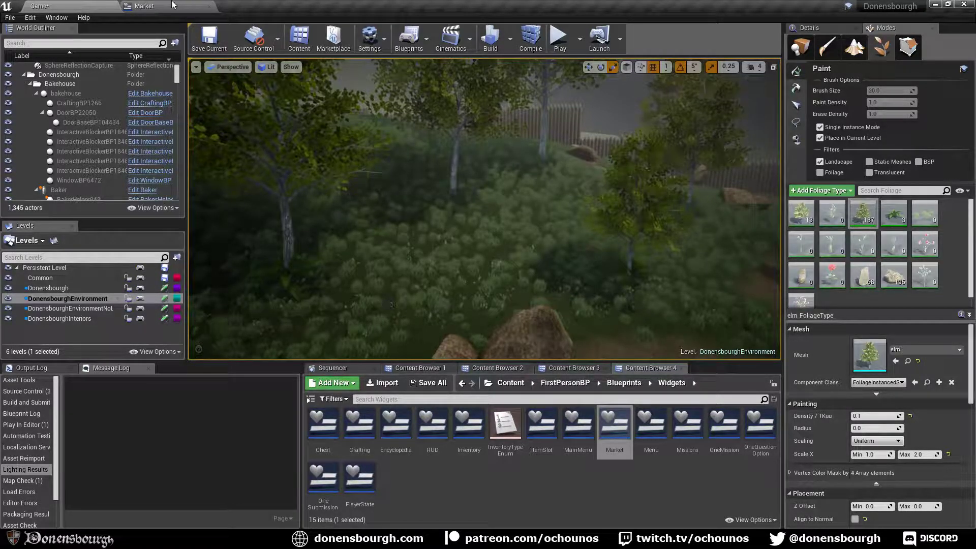
Go back to the Market blueprint and check its Input functions against the available function overrides.
left_click(152, 6)
left_click(3, 128)
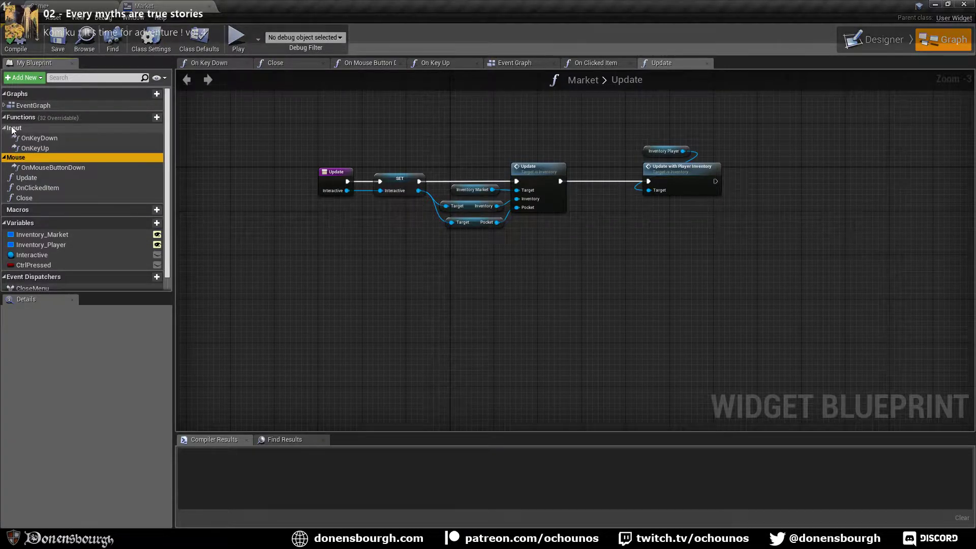
left_click(107, 117)
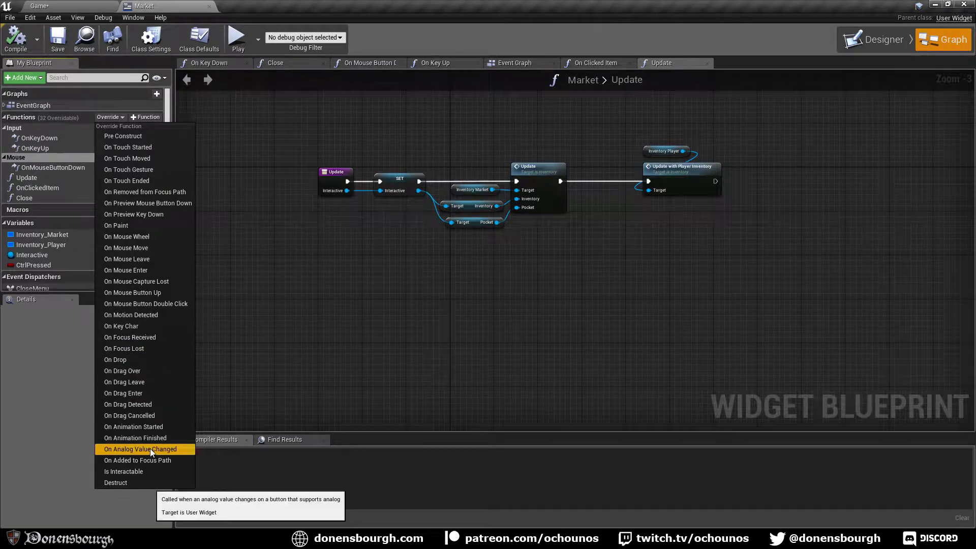
left_click(42, 146)
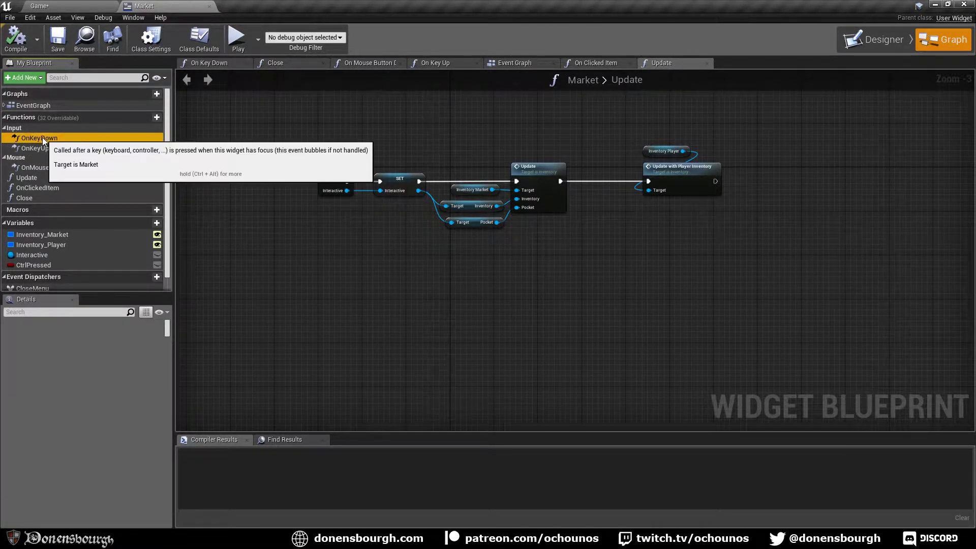
Examine the node graphs of the OnKeyDown, OnKeyUp and OnMouseButtonDown functions in the Market blueprint.
double_click(41, 138)
scroll(355, 299, "up", 1)
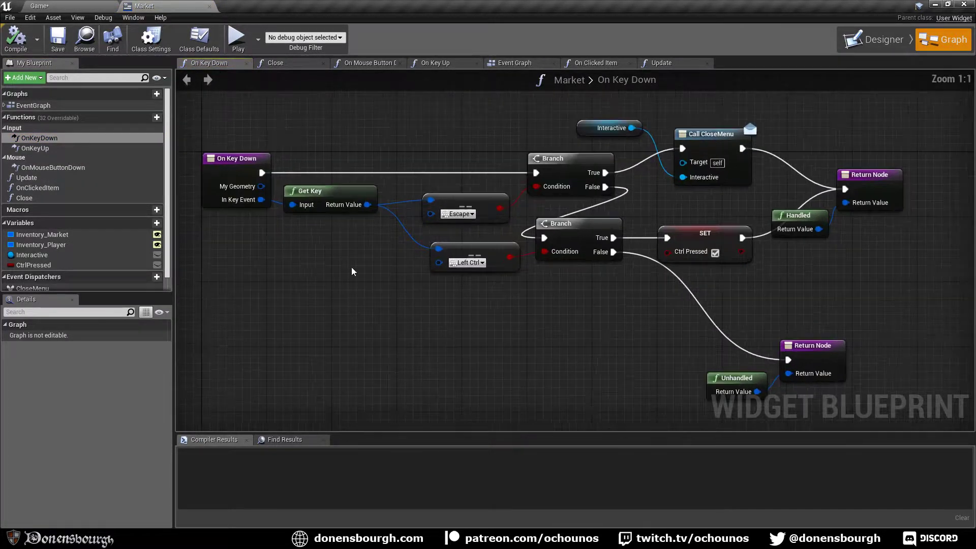
right_click_drag(351, 266, 429, 328)
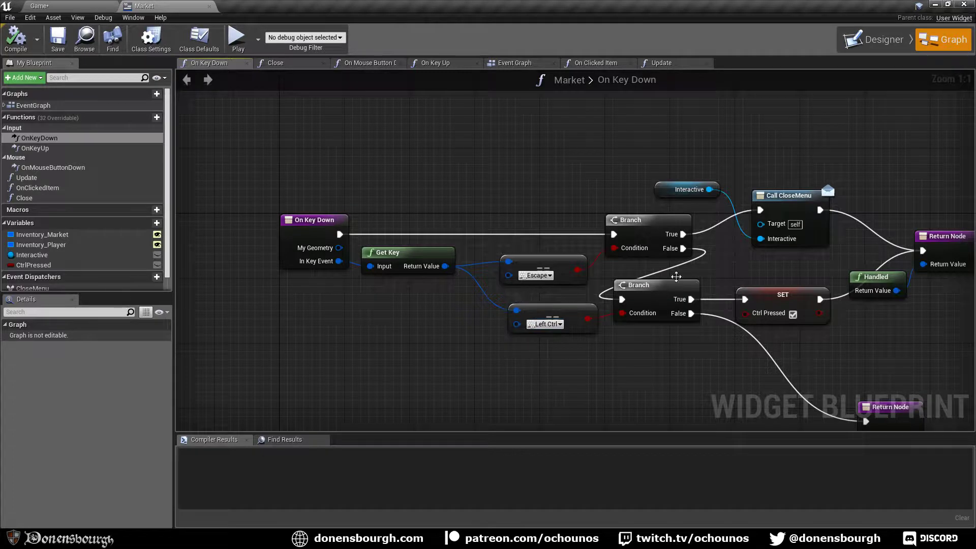
double_click(35, 148)
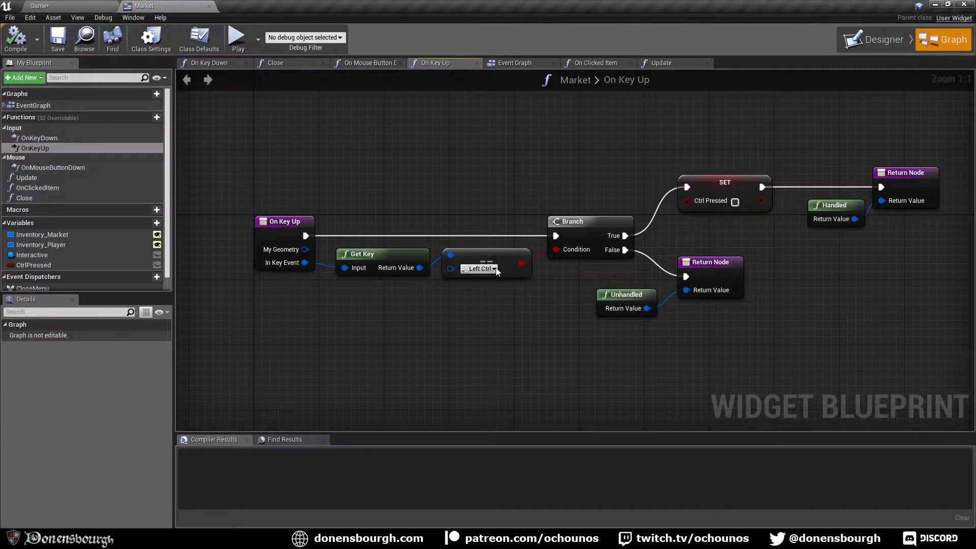
double_click(41, 167)
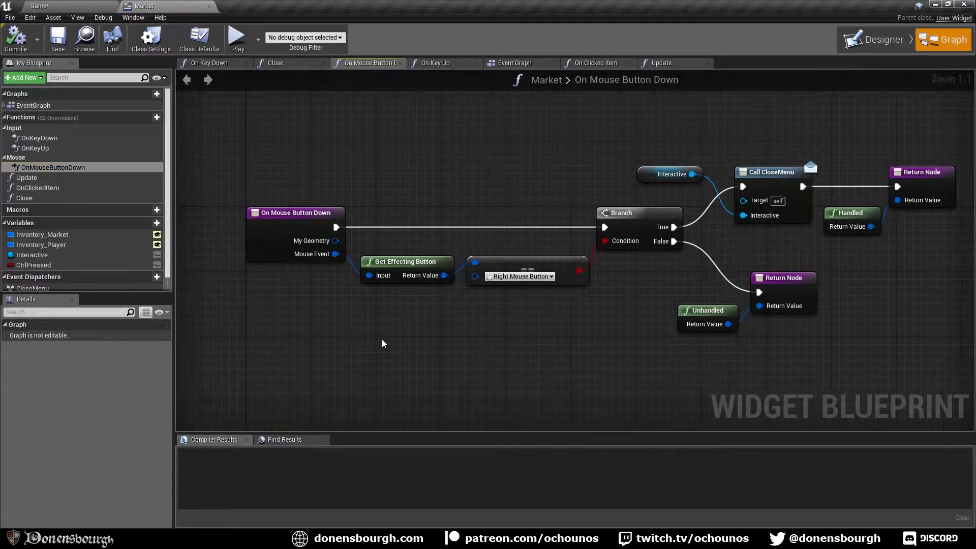
right_click_drag(421, 361, 420, 340)
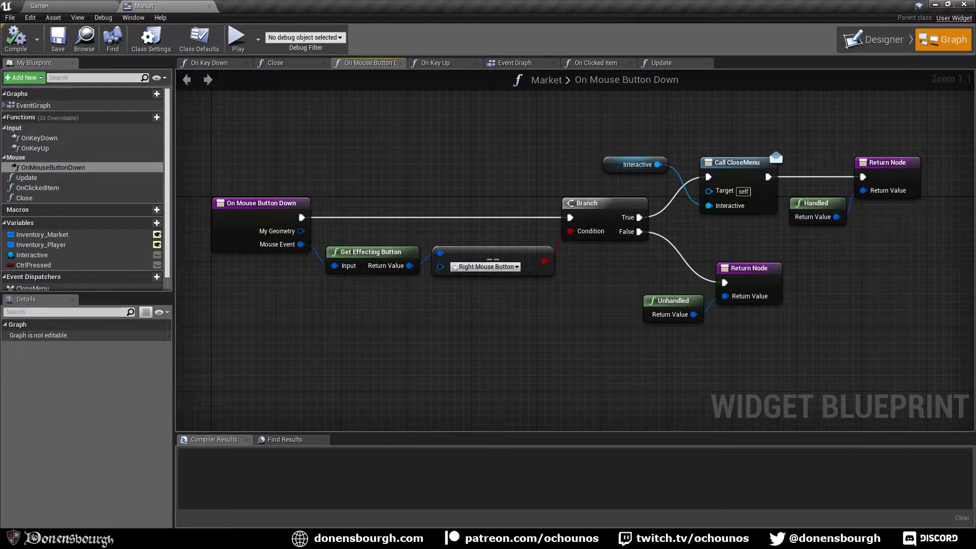
right_click_drag(466, 252, 422, 258)
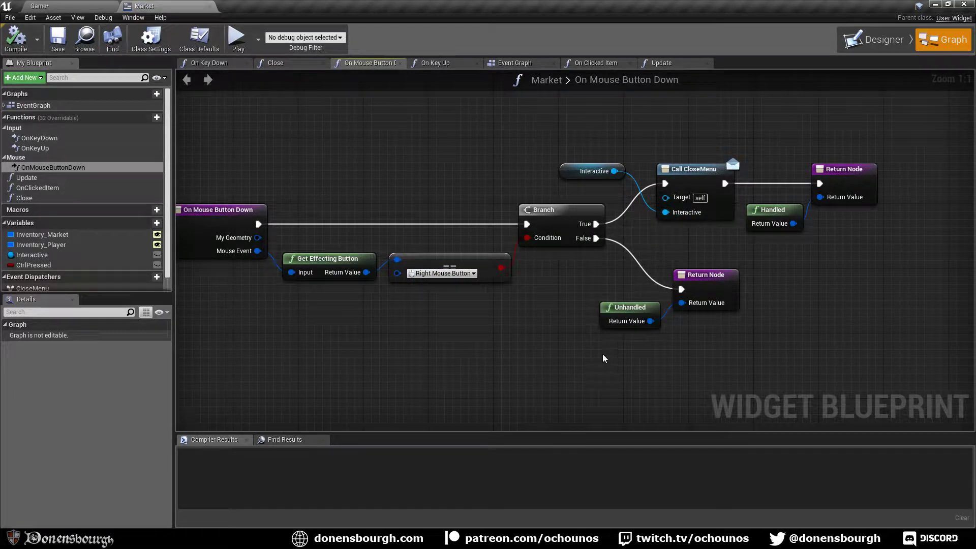
right_click_drag(497, 345, 551, 361)
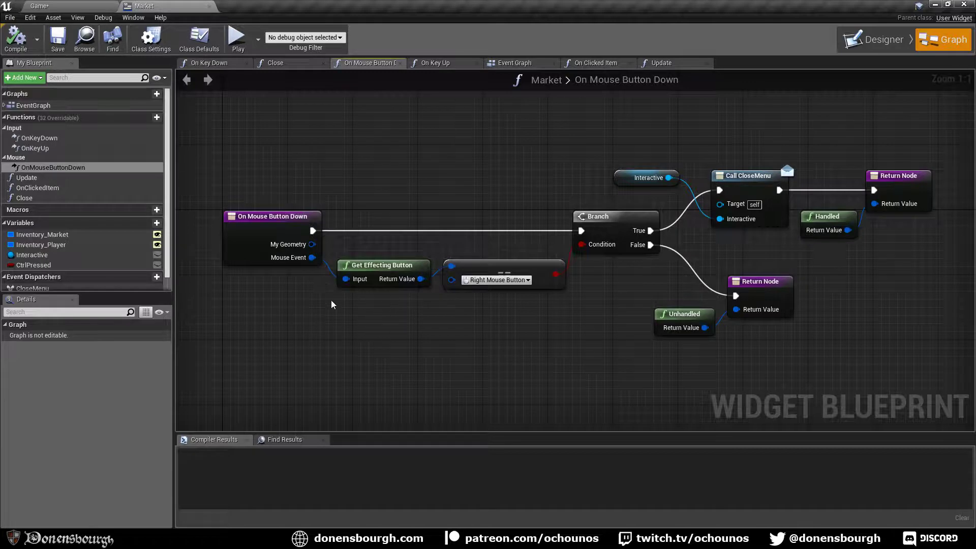
Return to the level and, with the foliage Select tool, delete the ferns at the bases of the two nearer new elms.
left_click(49, 6)
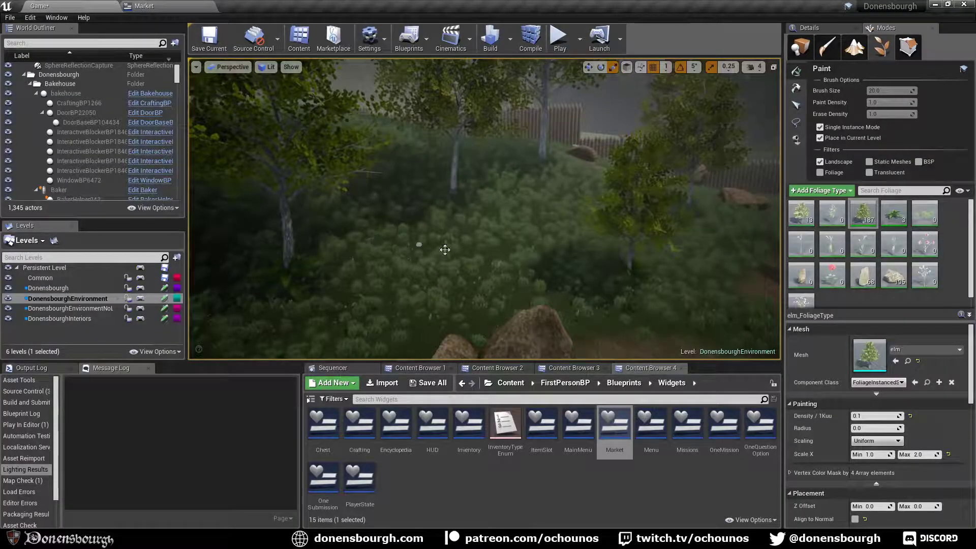
mouse_move(511, 235)
right_mouse_down()
mouse_move(498, 249)
mouse_move(509, 232)
mouse_move(505, 219)
mouse_move(493, 226)
mouse_move(562, 235)
right_mouse_up()
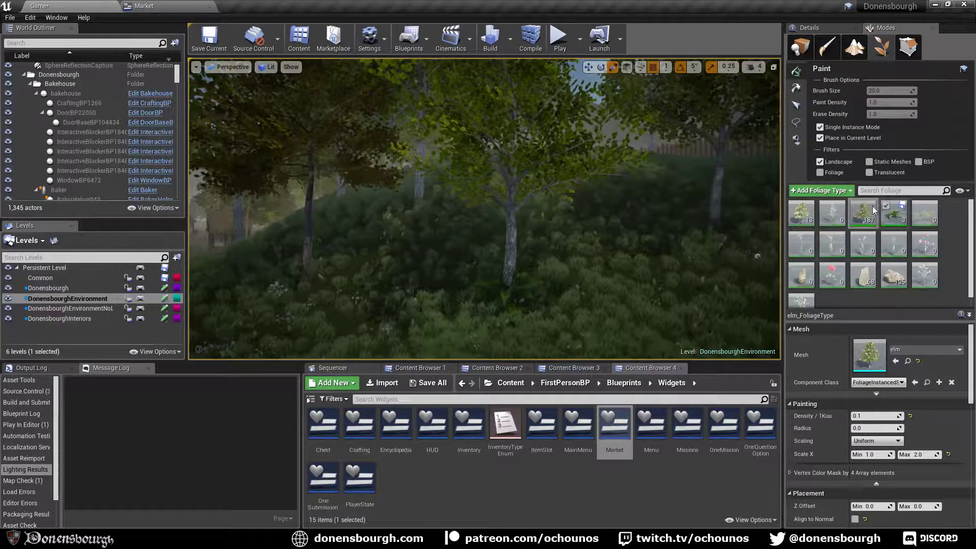
right_click_drag(577, 304, 574, 301)
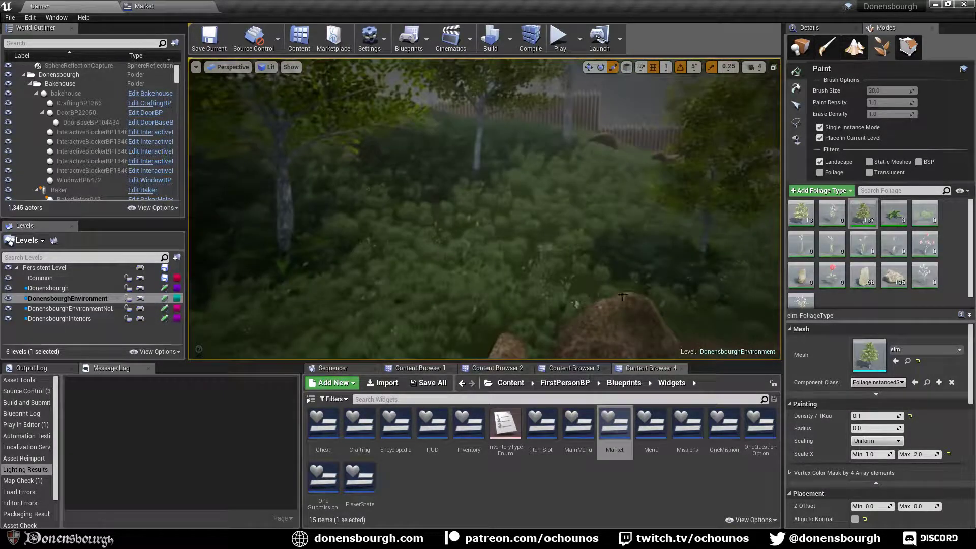
left_click(796, 105)
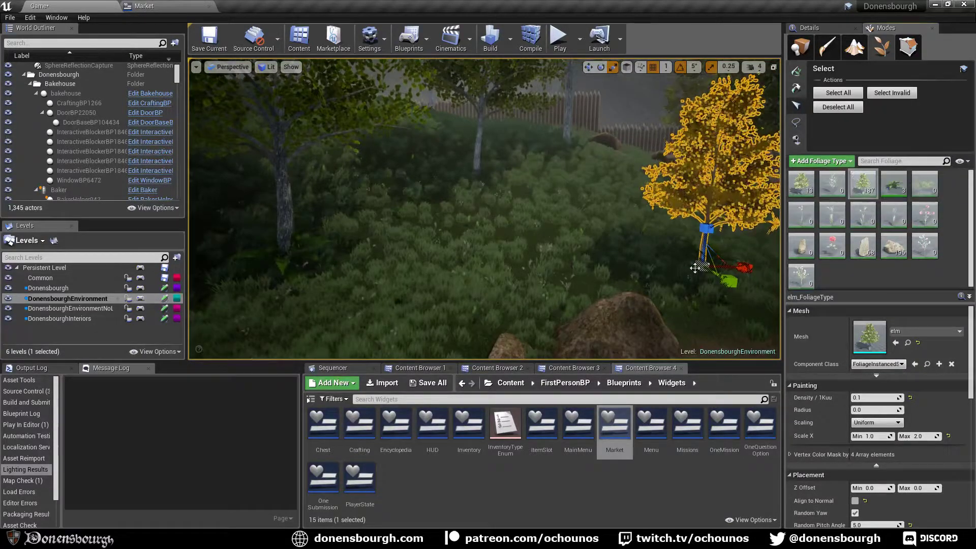
key("Delete")
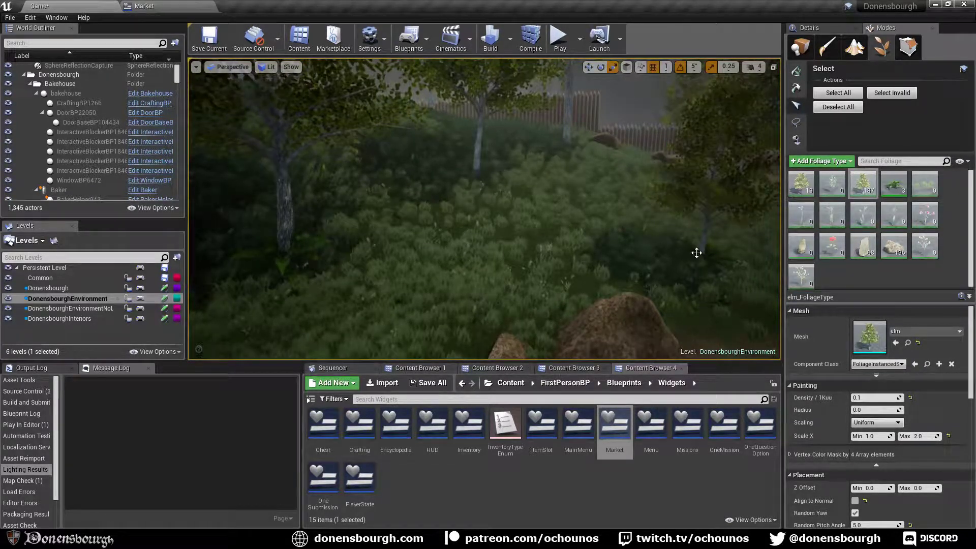
left_click(697, 252)
key("Delete")
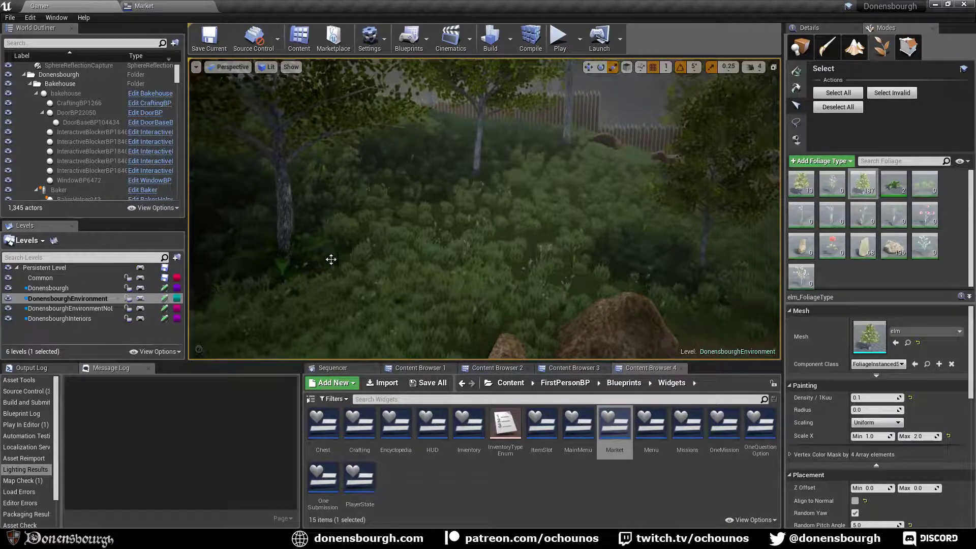
left_click(283, 257)
key("Delete")
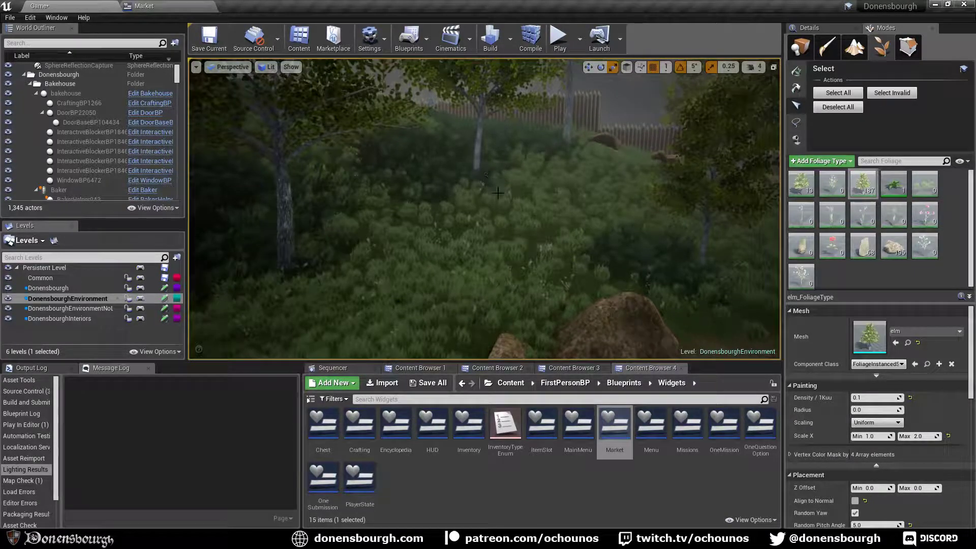
Delete the remaining fern at the foot of the elm farther up the slope.
right_click_drag(498, 193, 447, 191)
right_click_drag(344, 216, 344, 218)
left_click(415, 236)
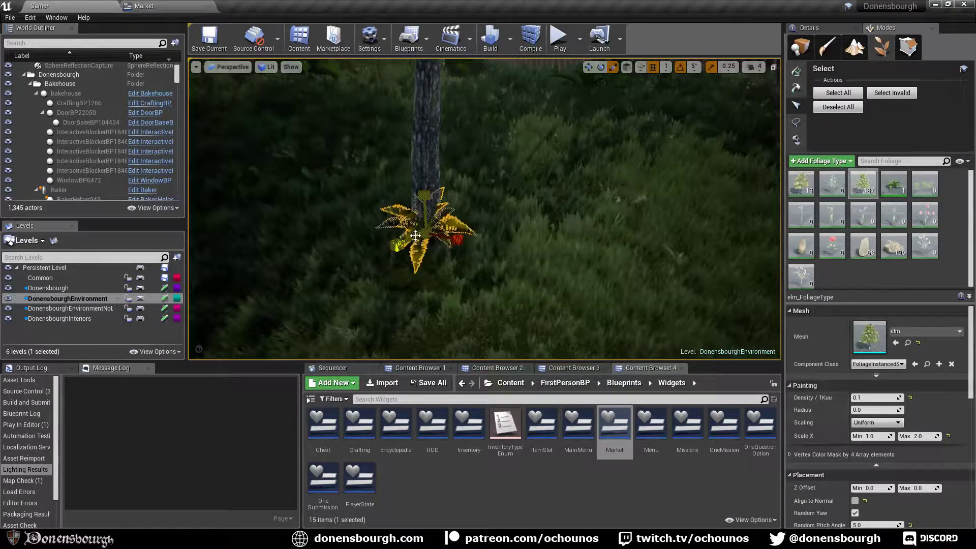
key("Delete")
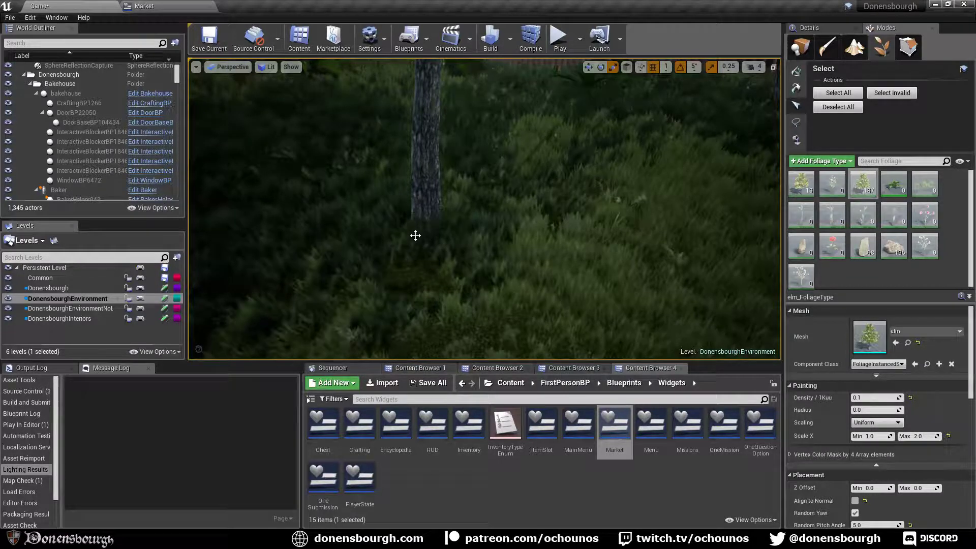
Look over the hillside elms from the rocks by the water and save the level changes.
scroll(414, 242, "down", 8)
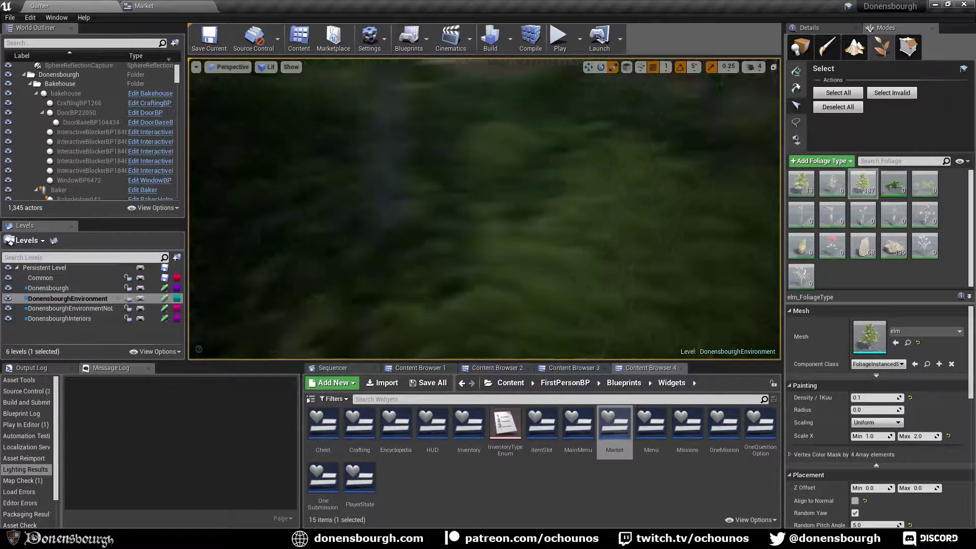
scroll(422, 241, "down", 3)
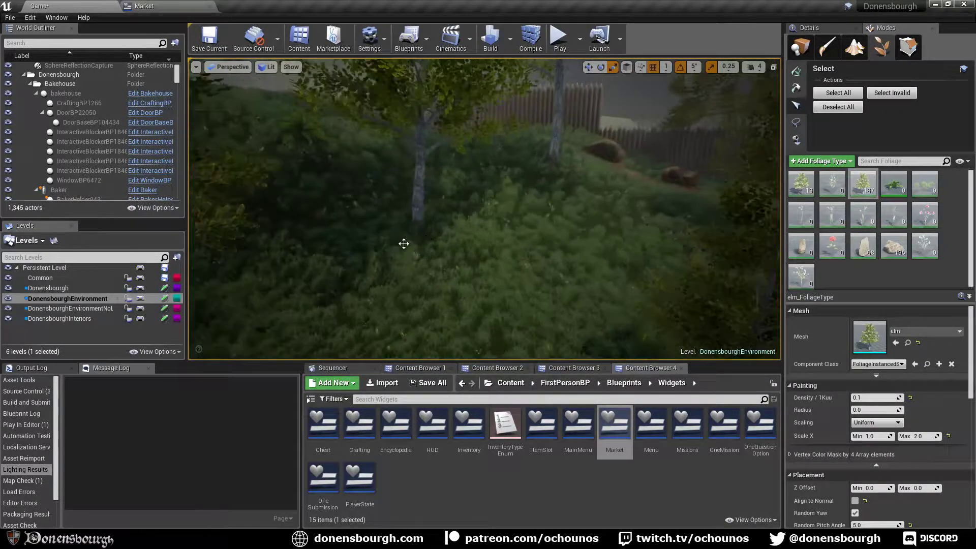
right_click_drag(407, 231, 404, 250)
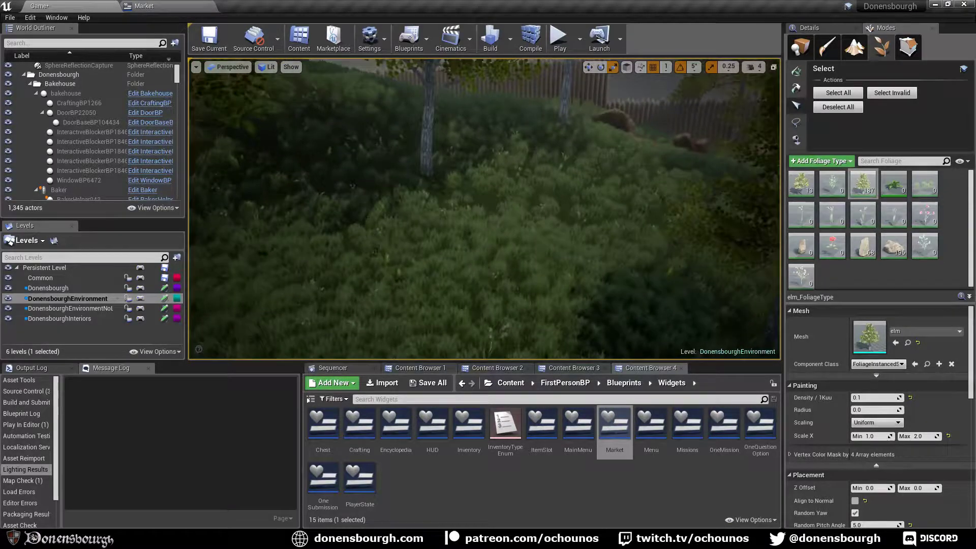
scroll(366, 229, "down", 5)
mouse_move(436, 218)
right_mouse_down()
mouse_move(438, 233)
mouse_move(425, 213)
mouse_move(430, 220)
right_mouse_up()
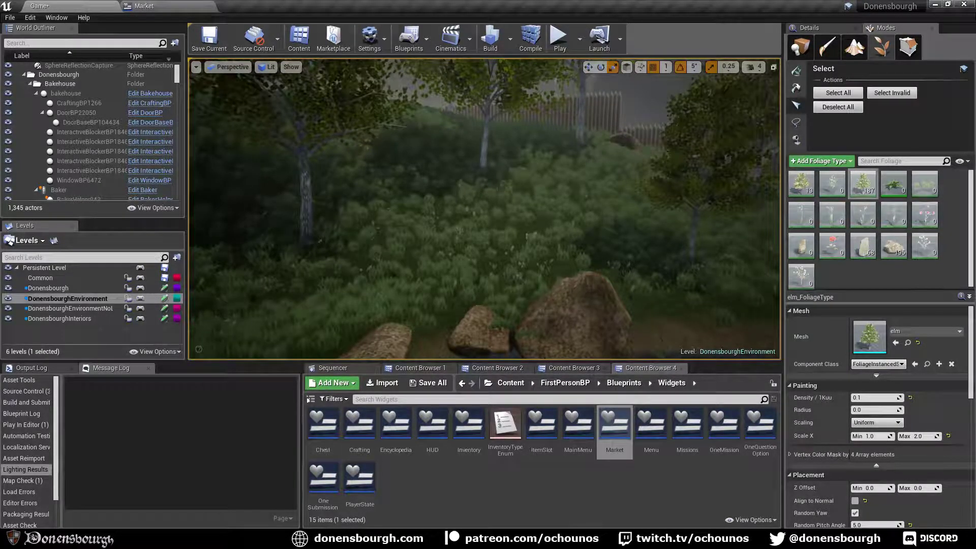
mouse_move(459, 269)
right_mouse_down()
mouse_move(416, 254)
mouse_move(488, 252)
mouse_move(479, 231)
mouse_move(460, 262)
right_mouse_up()
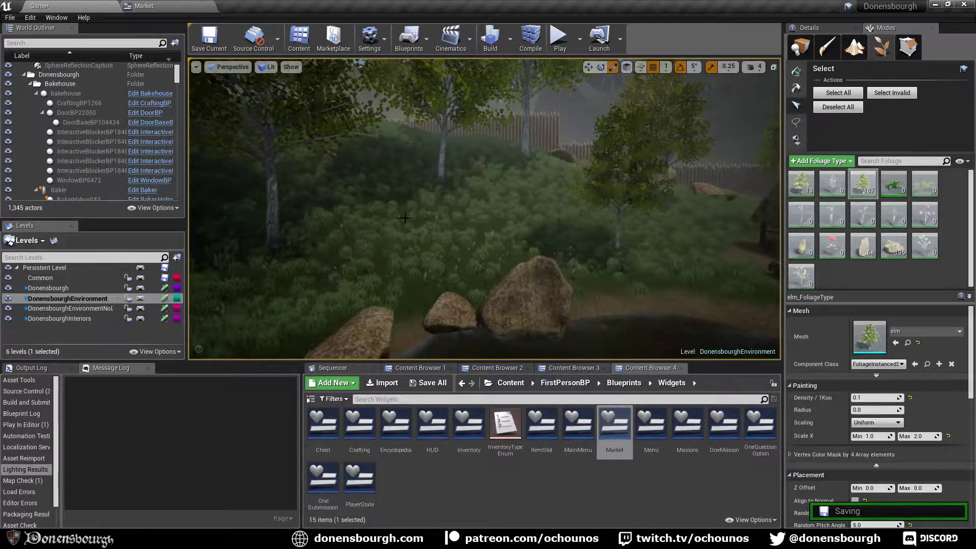
scroll(406, 213, "up", 5)
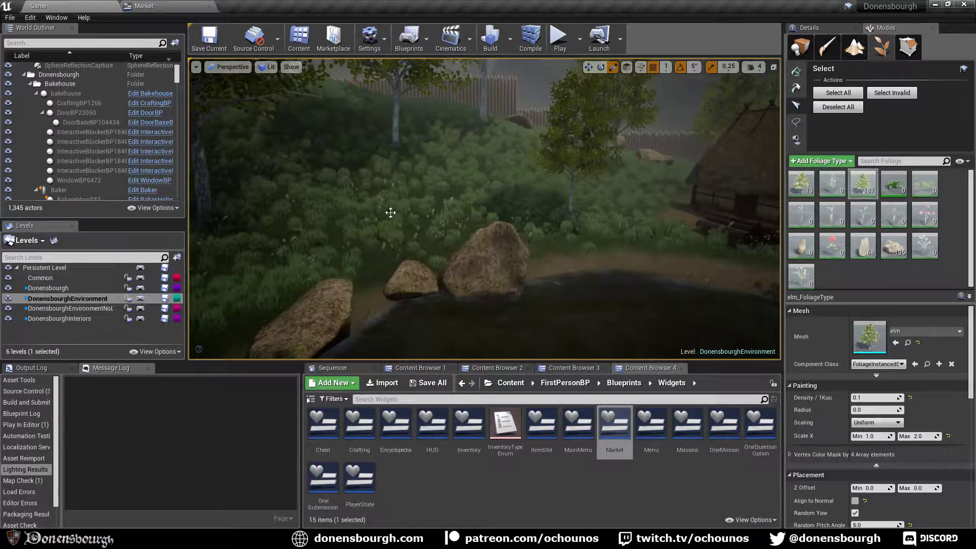
Look over the elm slope by the rocks, switch foliage editing to Paint and make DonensbourghEnvironmentNoLight the current level.
mouse_move(391, 212)
right_mouse_down()
mouse_move(447, 204)
mouse_move(406, 216)
mouse_move(403, 200)
mouse_move(407, 216)
right_mouse_up()
right_click_drag(512, 198, 445, 206)
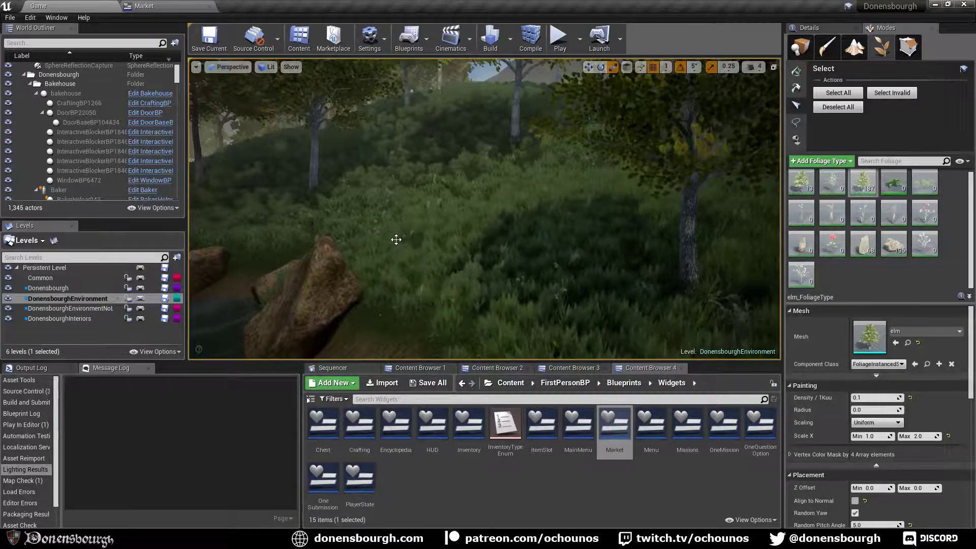
right_click_drag(396, 238, 396, 239)
right_click_drag(398, 279, 397, 279)
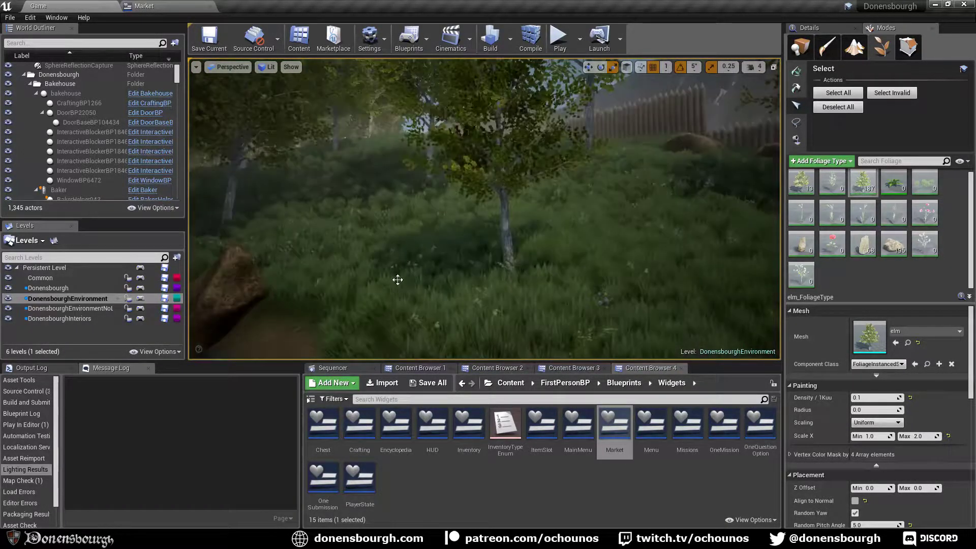
right_click_drag(443, 232, 443, 232)
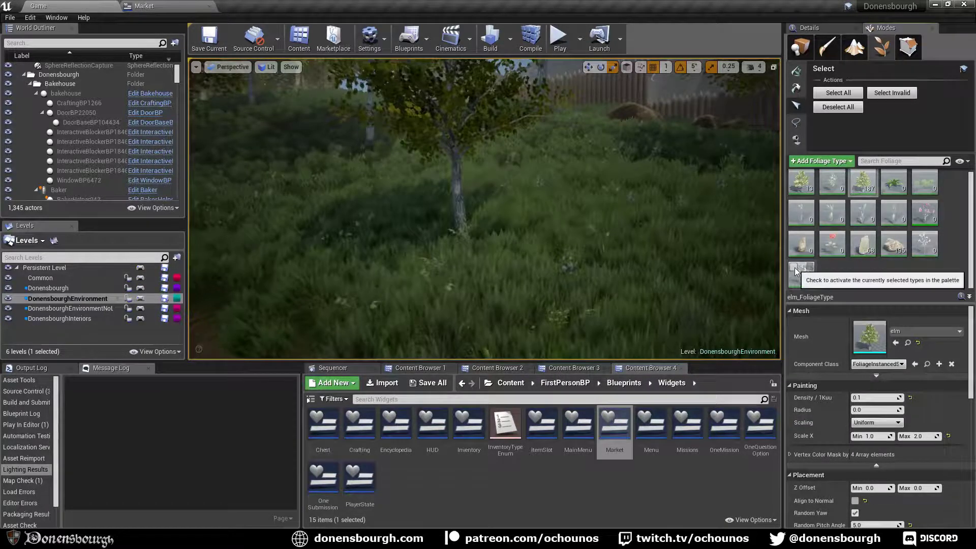
left_click(796, 71)
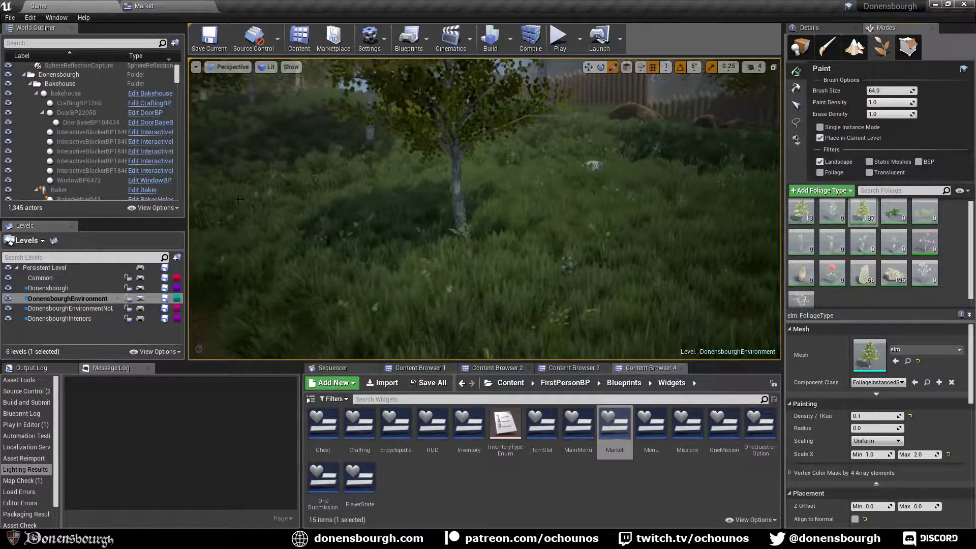
left_click(70, 311)
double_click(69, 310)
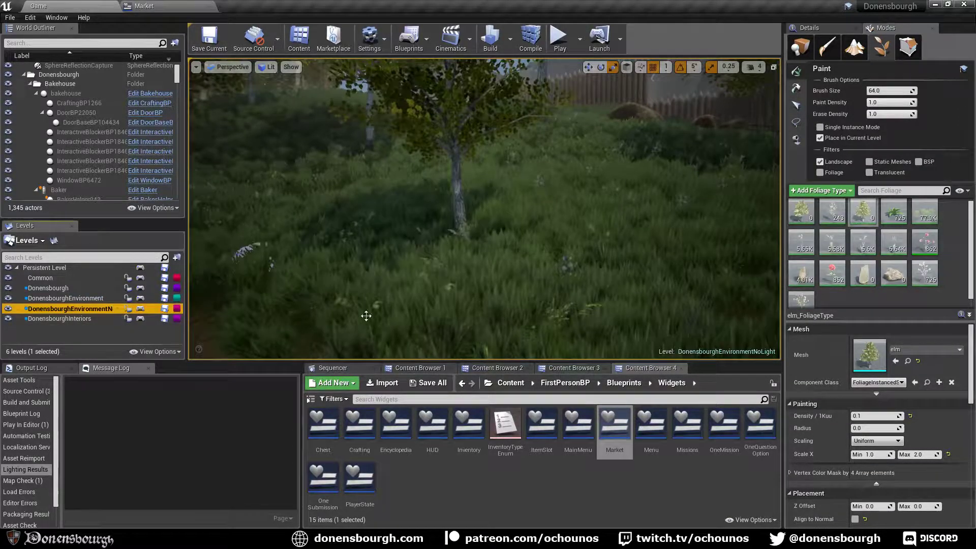
Paint mixed wildflowers with the 64-unit foliage brush around the elm's foot and in the grass beside the dirt path.
mouse_move(419, 298)
left_mouse_down()
mouse_move(516, 259)
mouse_move(514, 320)
mouse_move(479, 322)
mouse_move(629, 273)
mouse_move(618, 280)
mouse_move(492, 231)
left_mouse_up()
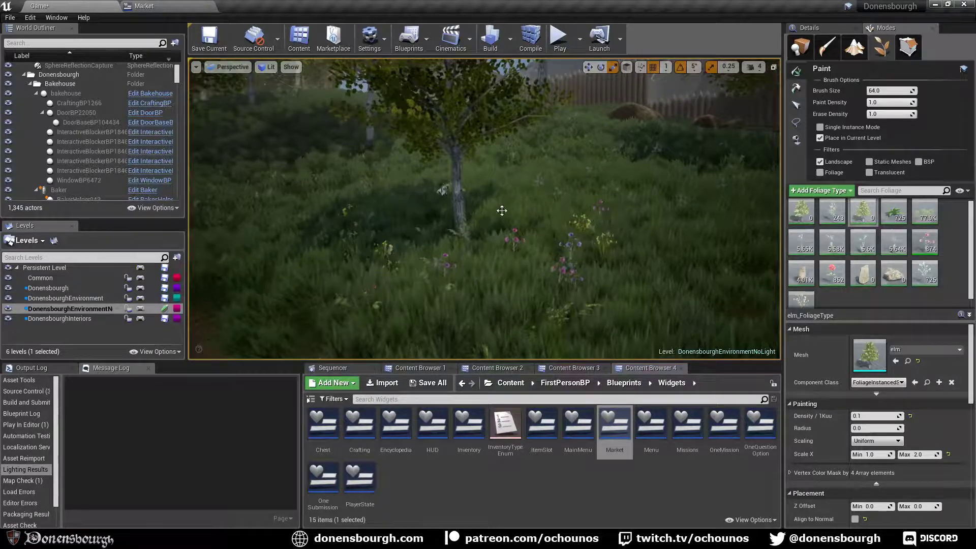
mouse_move(502, 210)
left_mouse_down()
mouse_move(587, 224)
mouse_move(632, 277)
mouse_move(551, 277)
left_mouse_up()
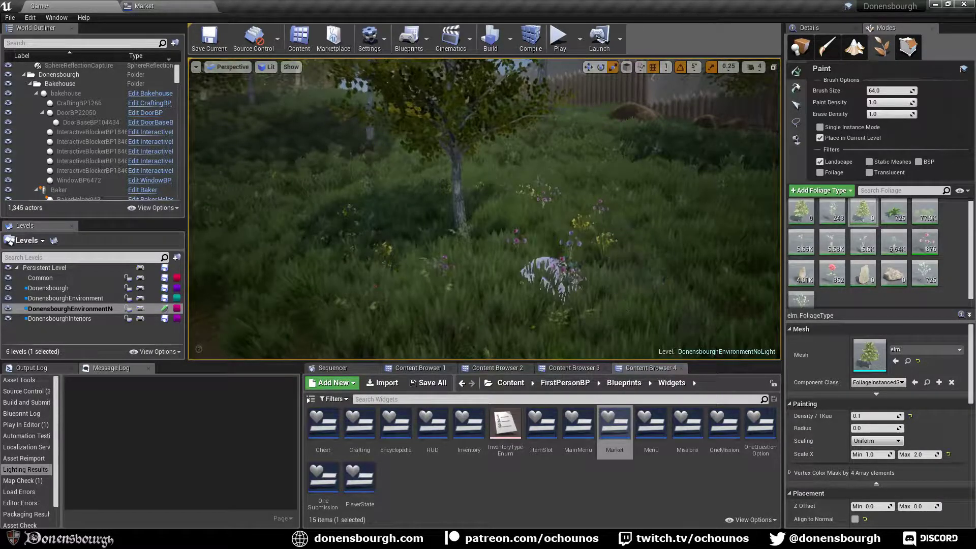
scroll(552, 274, "down", 5)
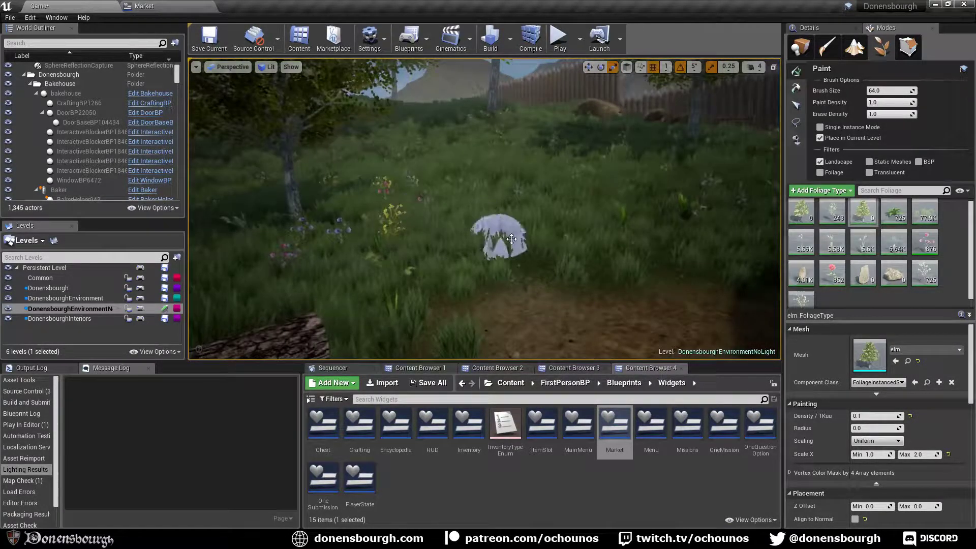
mouse_move(511, 239)
left_mouse_down()
mouse_move(455, 241)
mouse_move(465, 236)
left_mouse_up()
mouse_move(480, 266)
right_mouse_down()
mouse_move(491, 260)
mouse_move(427, 252)
mouse_move(447, 259)
mouse_move(363, 275)
mouse_move(396, 294)
right_mouse_up()
Activate only the second foliage type in the palette and paint its pale flowering plants over the grassy slope above the stream rocks.
scroll(422, 262, "up", 5)
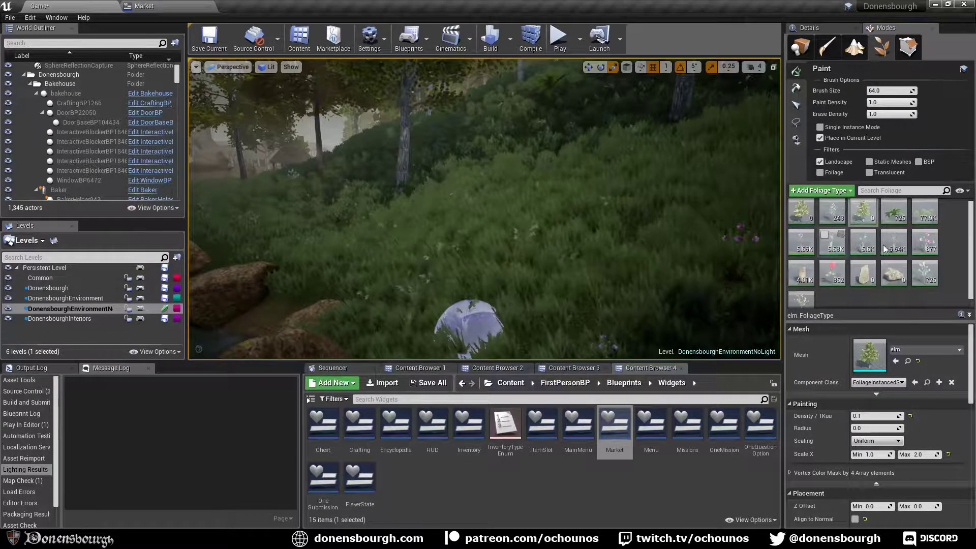
scroll(803, 275, "down", 1)
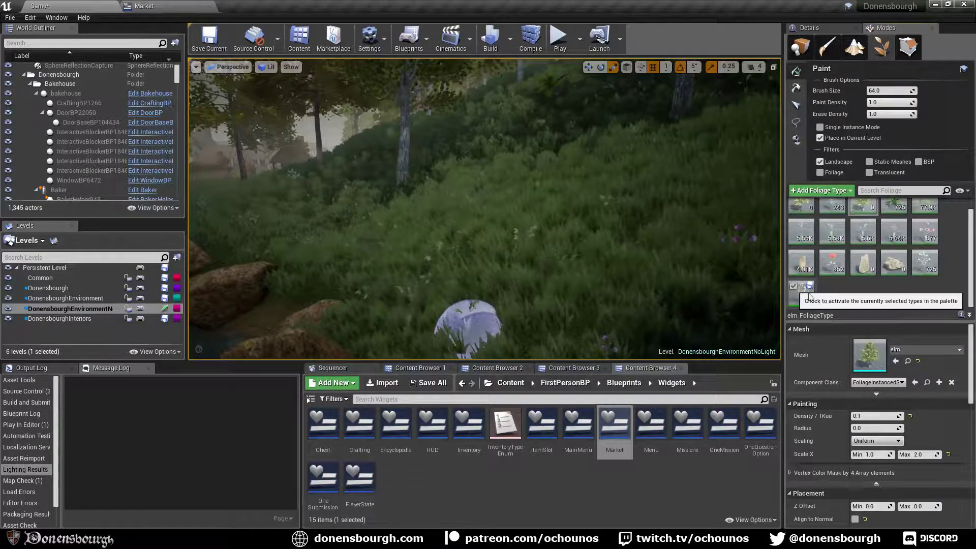
scroll(822, 244, "up", 1)
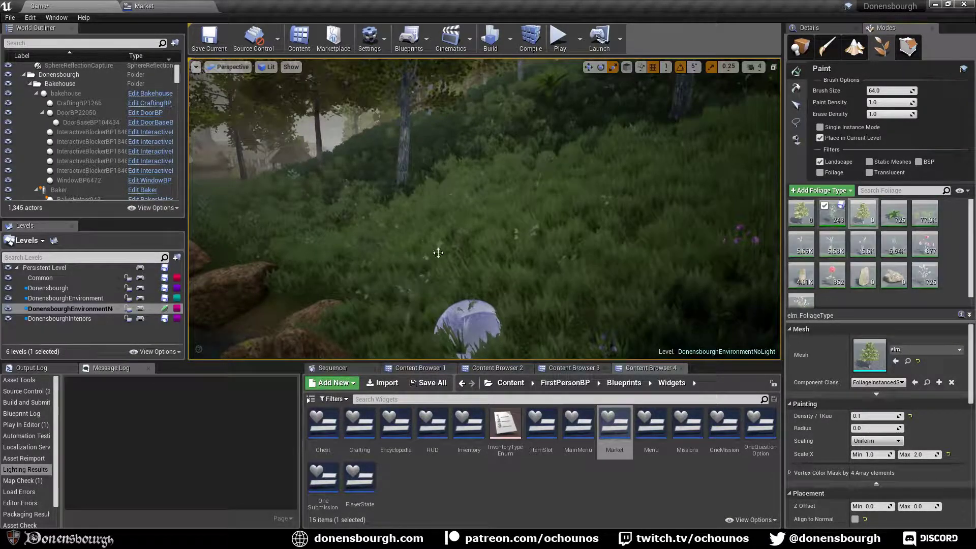
right_click_drag(467, 281, 468, 295)
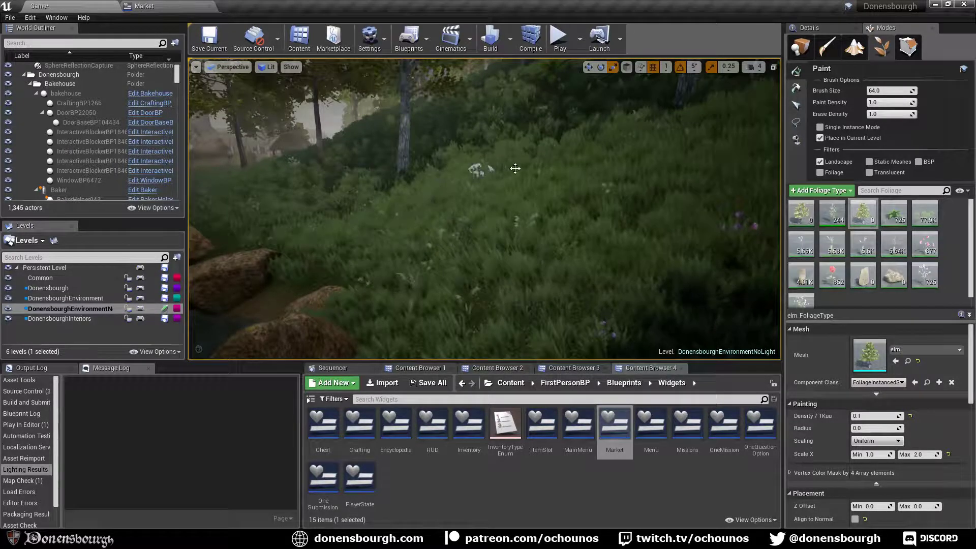
mouse_move(515, 168)
left_mouse_down()
mouse_move(499, 197)
mouse_move(555, 265)
mouse_move(490, 250)
mouse_move(569, 244)
mouse_move(682, 199)
mouse_move(700, 228)
mouse_move(679, 227)
mouse_move(612, 151)
mouse_move(415, 236)
left_mouse_up()
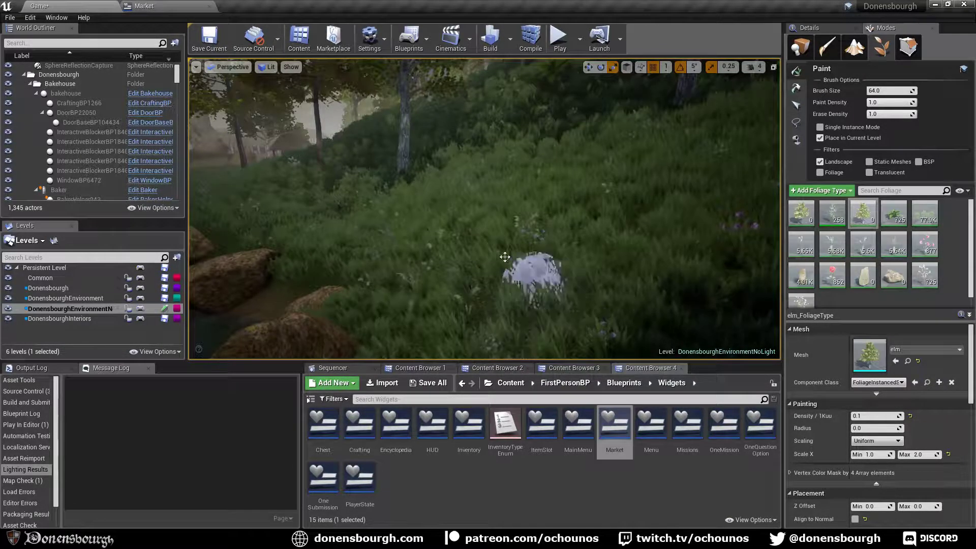
mouse_move(479, 285)
right_mouse_down()
mouse_move(437, 277)
mouse_move(479, 285)
right_mouse_up()
left_click_drag(479, 285, 405, 157)
Continue painting the pale flowering plants across the rest of the slope, between the trees and the boulders along the stream.
mouse_move(405, 153)
right_mouse_down()
mouse_move(435, 262)
mouse_move(407, 274)
mouse_move(370, 233)
right_mouse_up()
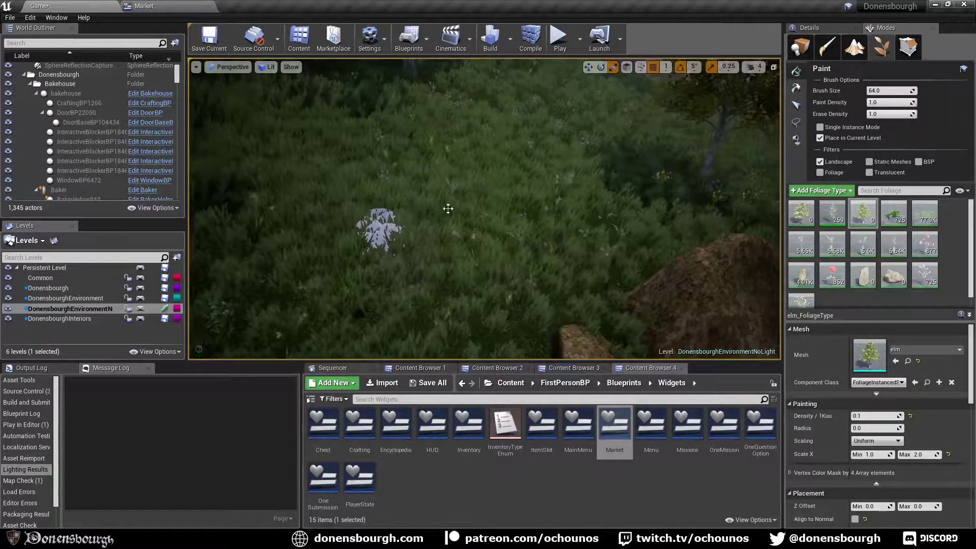
mouse_move(502, 162)
left_mouse_down()
mouse_move(501, 189)
mouse_move(483, 157)
mouse_move(479, 170)
left_mouse_up()
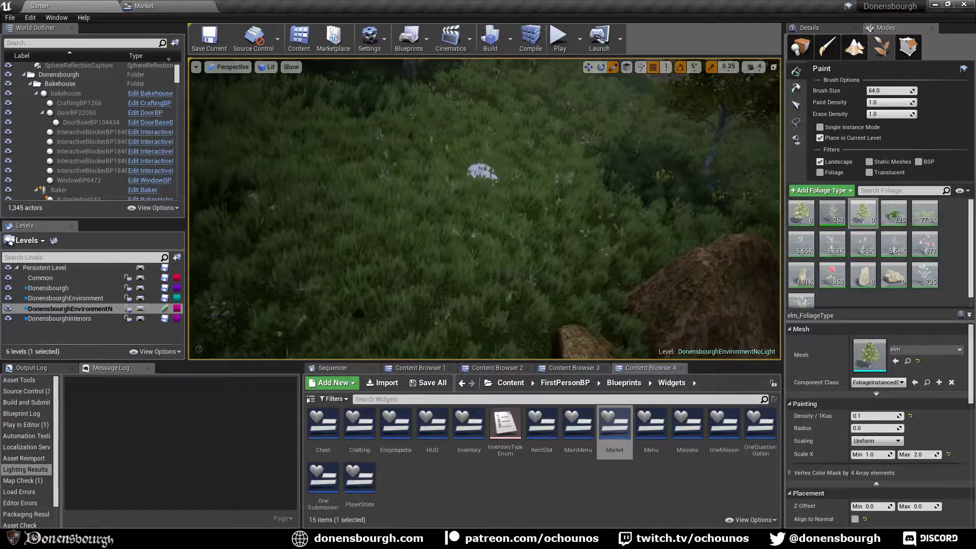
scroll(479, 178, "up", 3)
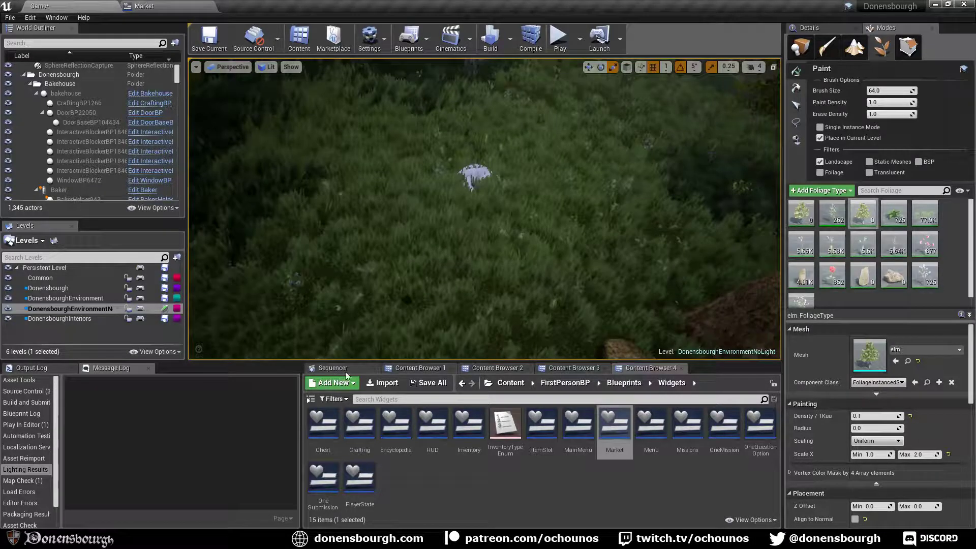
mouse_move(428, 276)
right_mouse_down()
mouse_move(453, 244)
mouse_move(437, 254)
mouse_move(455, 253)
mouse_move(401, 239)
right_mouse_up()
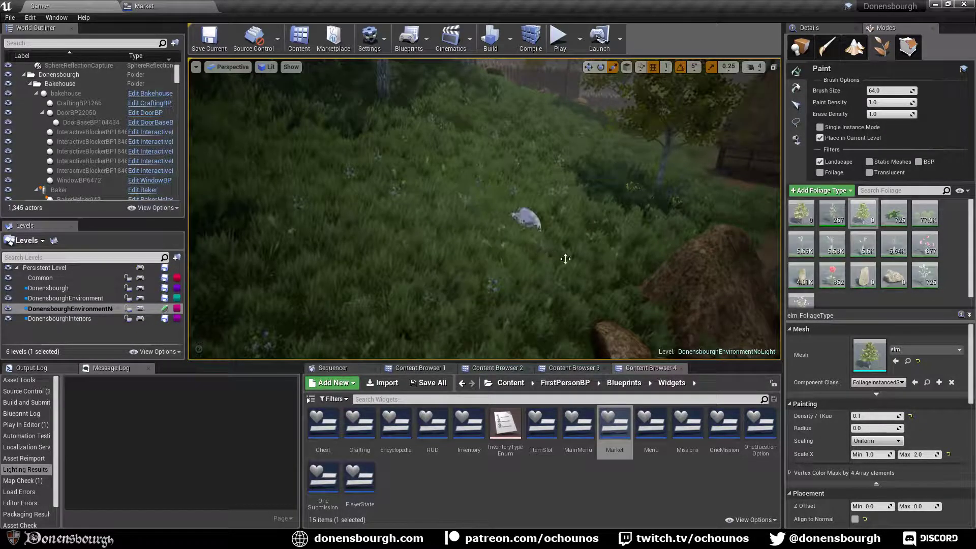
mouse_move(472, 259)
left_mouse_down()
mouse_move(231, 181)
mouse_move(273, 185)
mouse_move(473, 122)
mouse_move(525, 212)
mouse_move(401, 307)
left_mouse_up()
mouse_move(407, 300)
right_mouse_down()
mouse_move(448, 285)
mouse_move(366, 300)
mouse_move(557, 298)
mouse_move(488, 292)
right_mouse_up()
right_click_drag(564, 287, 571, 285)
mouse_move(572, 285)
left_mouse_down()
mouse_move(547, 251)
mouse_move(463, 371)
mouse_move(531, 230)
mouse_move(371, 208)
mouse_move(520, 323)
mouse_move(386, 348)
mouse_move(488, 279)
mouse_move(456, 282)
left_mouse_up()
mouse_move(414, 249)
right_mouse_down()
mouse_move(554, 280)
mouse_move(488, 254)
mouse_move(539, 249)
right_mouse_up()
mouse_move(388, 270)
left_mouse_down()
mouse_move(367, 172)
mouse_move(370, 303)
mouse_move(499, 331)
mouse_move(453, 288)
mouse_move(418, 331)
mouse_move(470, 336)
left_mouse_up()
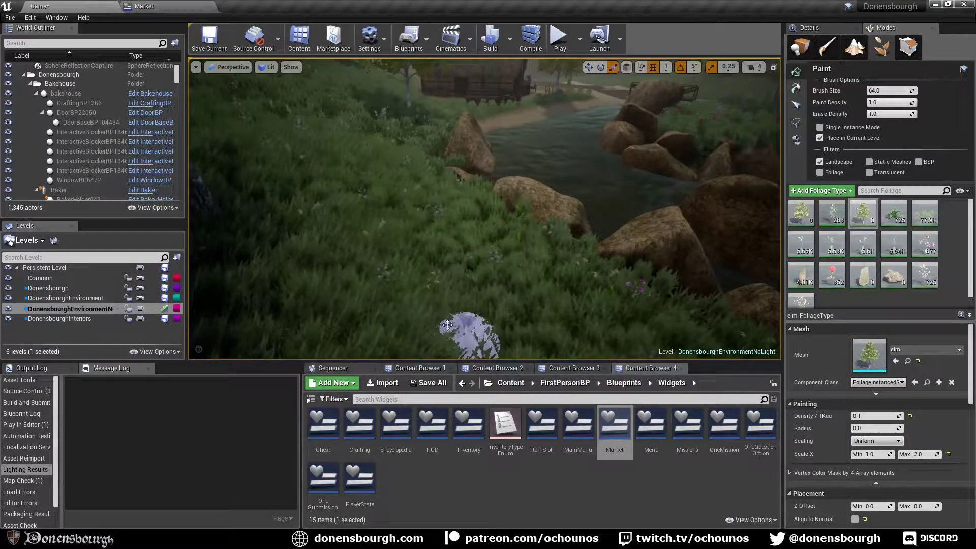
mouse_move(470, 336)
right_mouse_down()
mouse_move(387, 345)
mouse_move(346, 325)
right_mouse_up()
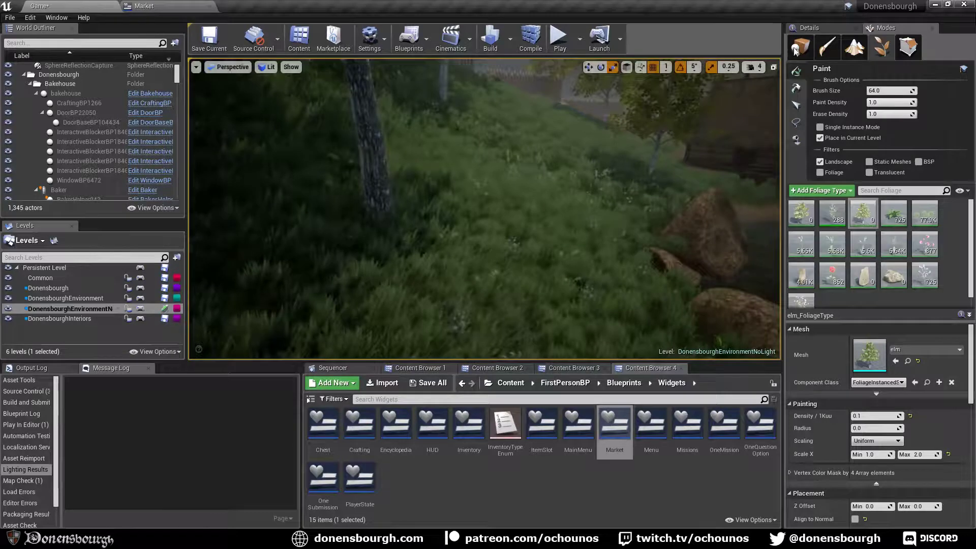
Leave foliage painting for Place mode, inspect the flowered slope toward the thatched house and play-test the level there briefly.
left_click(800, 47)
right_click_drag(333, 278, 310, 278)
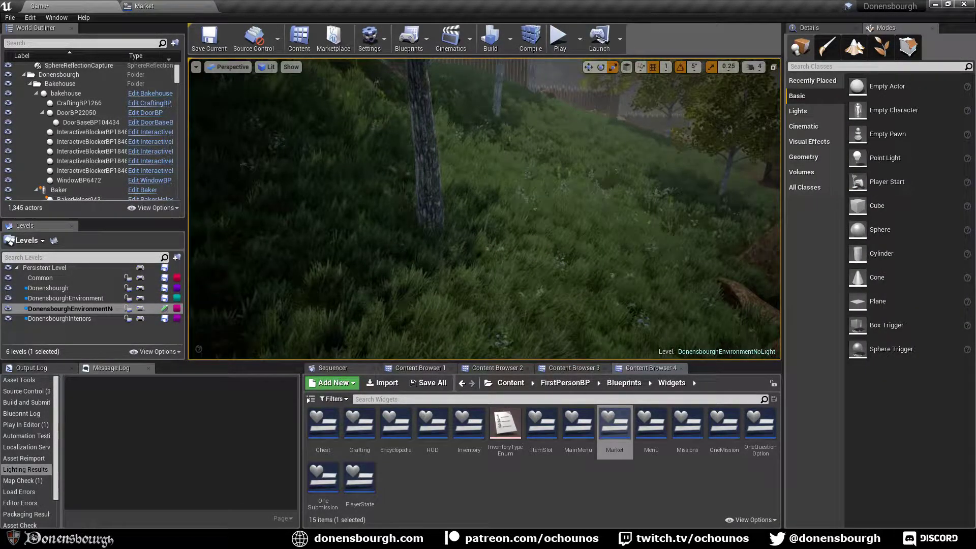
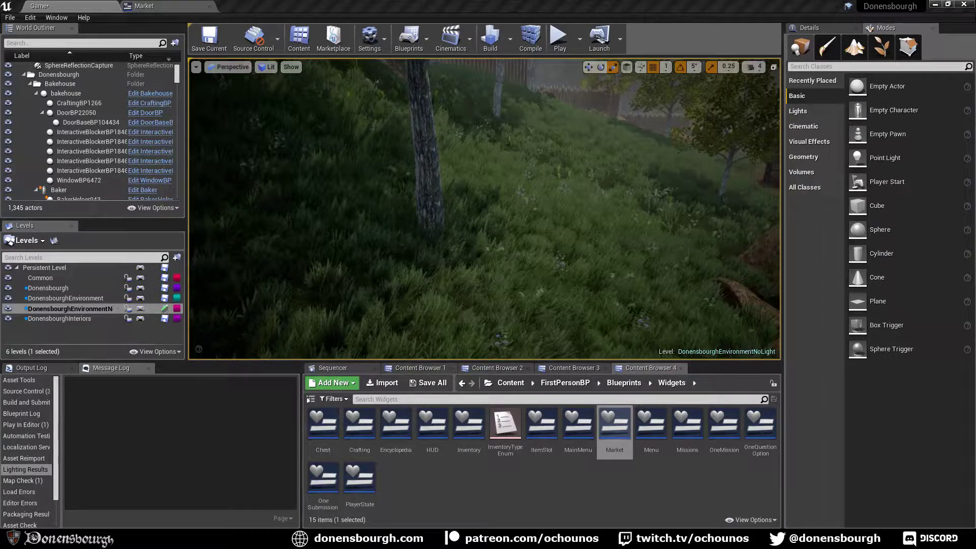
right_click_drag(399, 268, 449, 250)
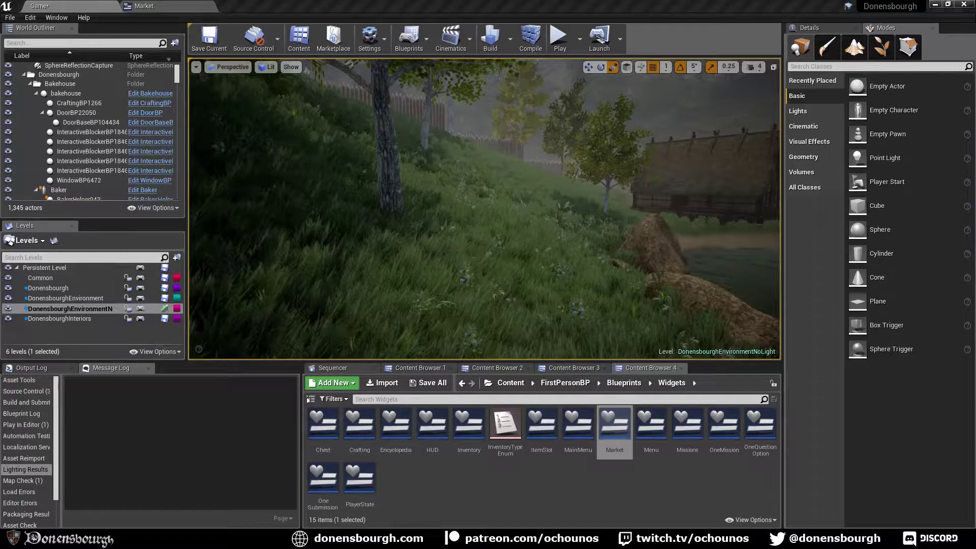
right_click_drag(380, 308, 393, 314)
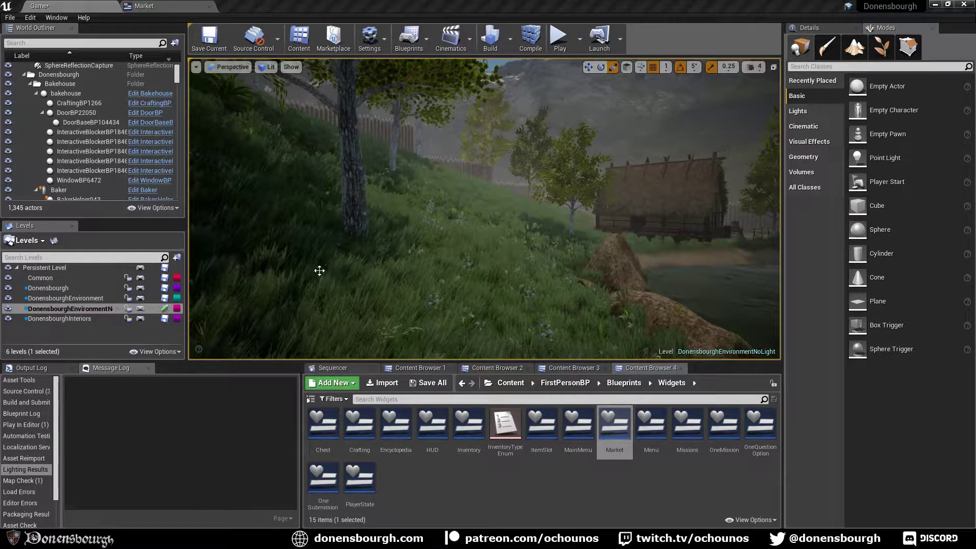
mouse_move(459, 287)
right_mouse_down()
mouse_move(437, 284)
mouse_move(465, 287)
right_mouse_up()
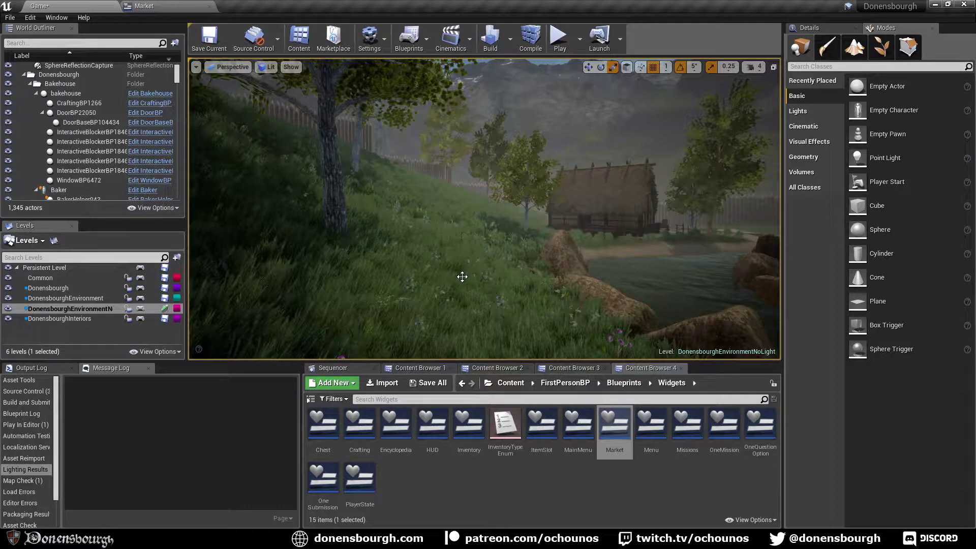
right_click_drag(485, 273, 487, 285)
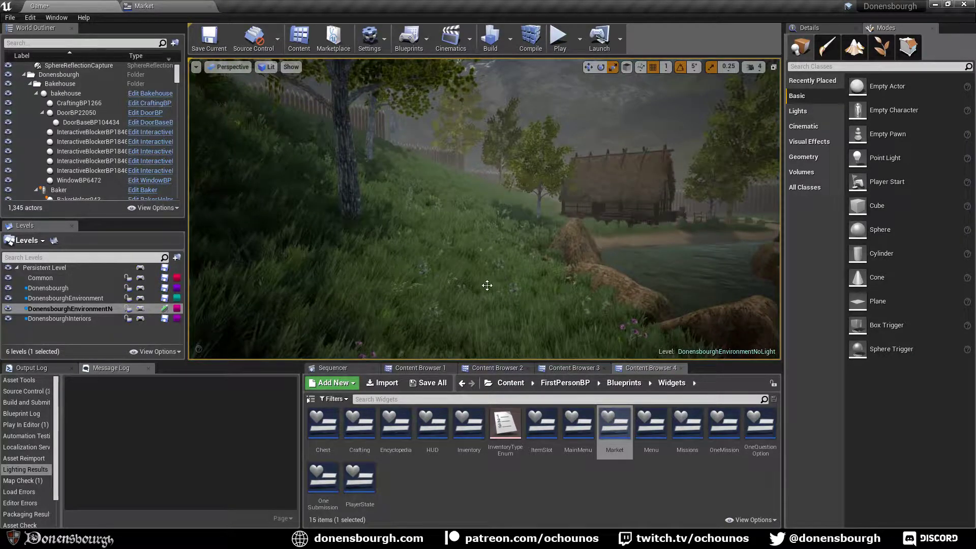
left_click(567, 47)
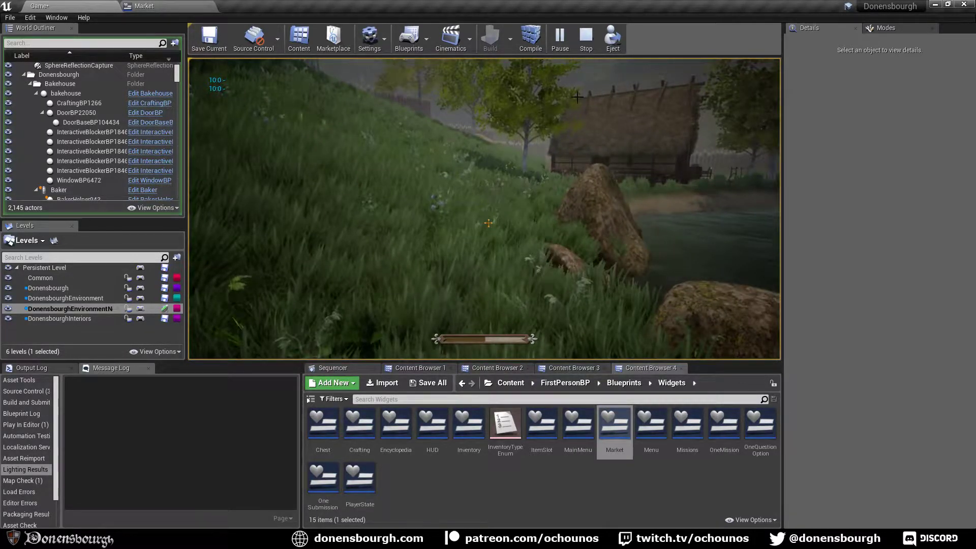
key("Escape")
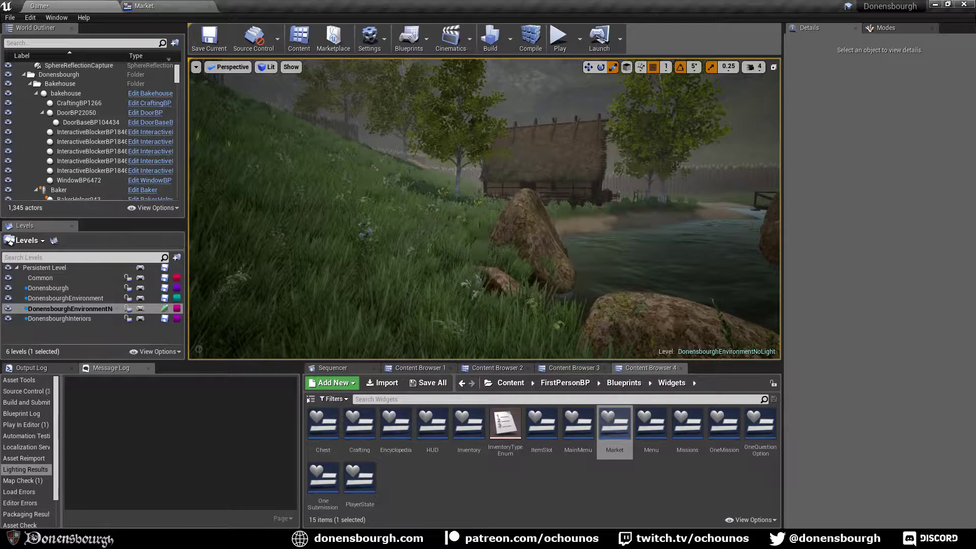
Return to foliage editing at the bank near the log pile and set up Lasso Select with a brush size of 32.
right_click_drag(469, 247, 475, 214)
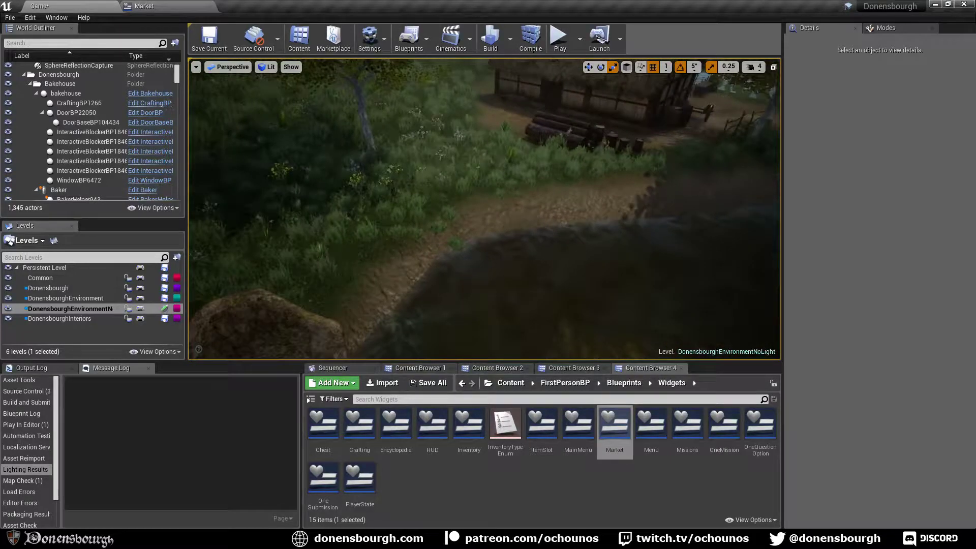
left_click(887, 28)
left_click(882, 46)
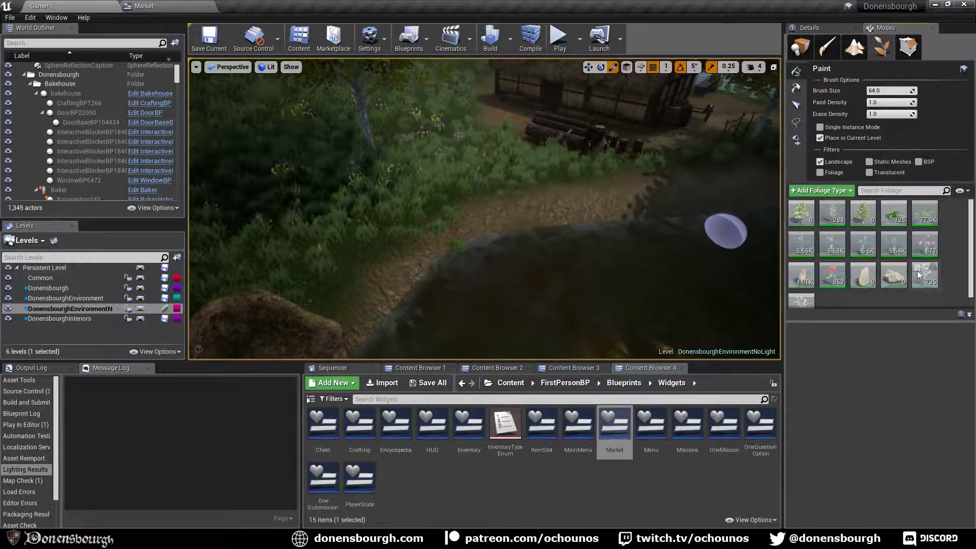
scroll(828, 263, "down", 1)
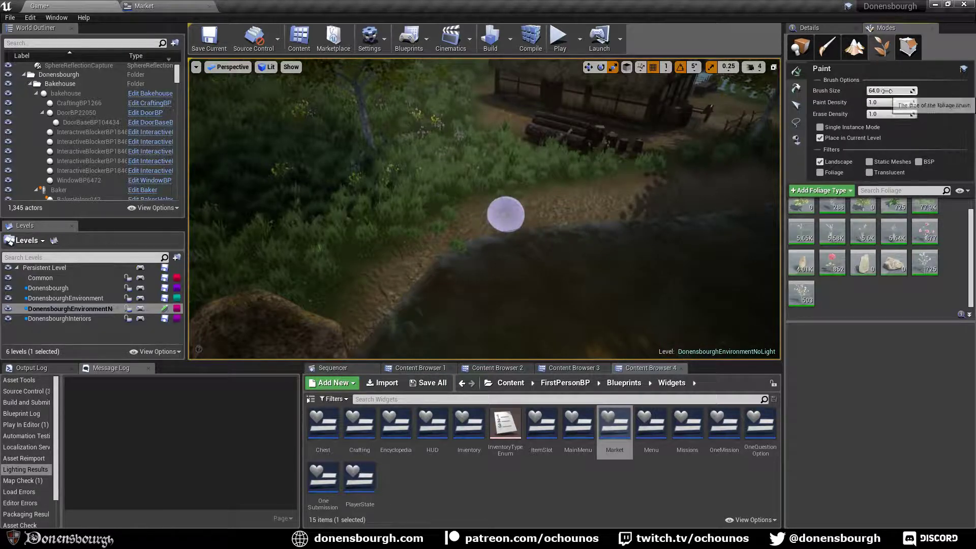
left_click(796, 105)
left_click(796, 123)
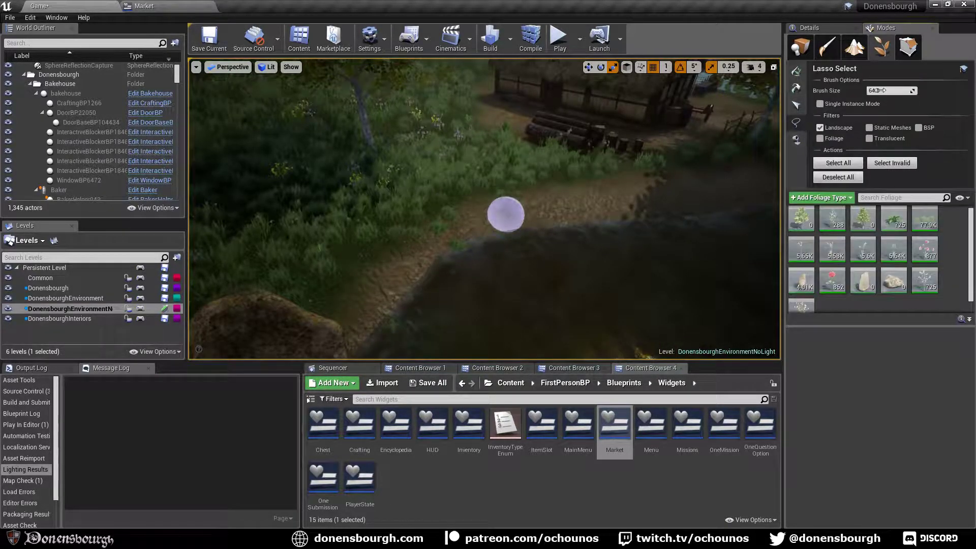
type("32")
key("Return")
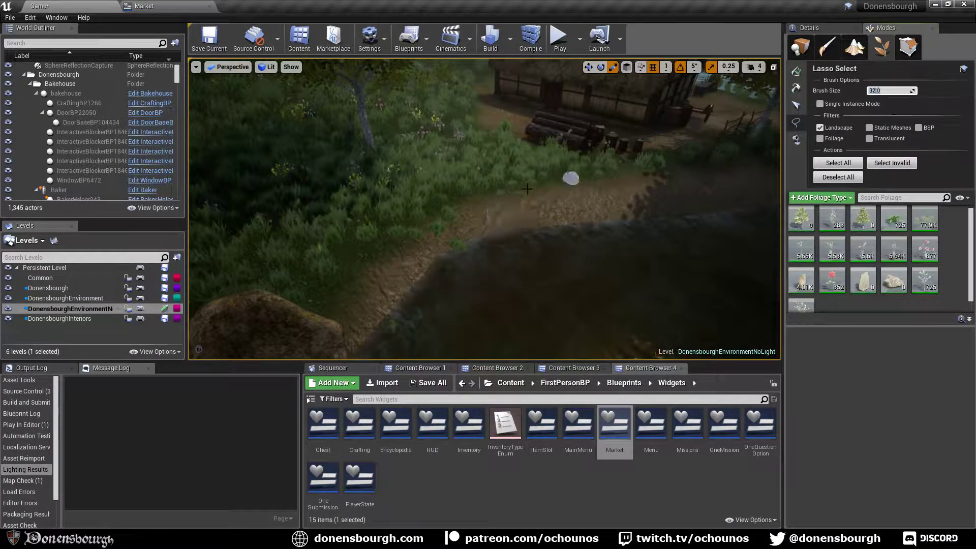
Lasso-select a narrow strip of foliage across the slope, from near the log pile past the boulders to the stream bank, and delete it.
mouse_move(496, 139)
left_mouse_down()
mouse_move(497, 131)
mouse_move(465, 157)
mouse_move(252, 239)
left_mouse_up()
right_click_drag(394, 239, 333, 239)
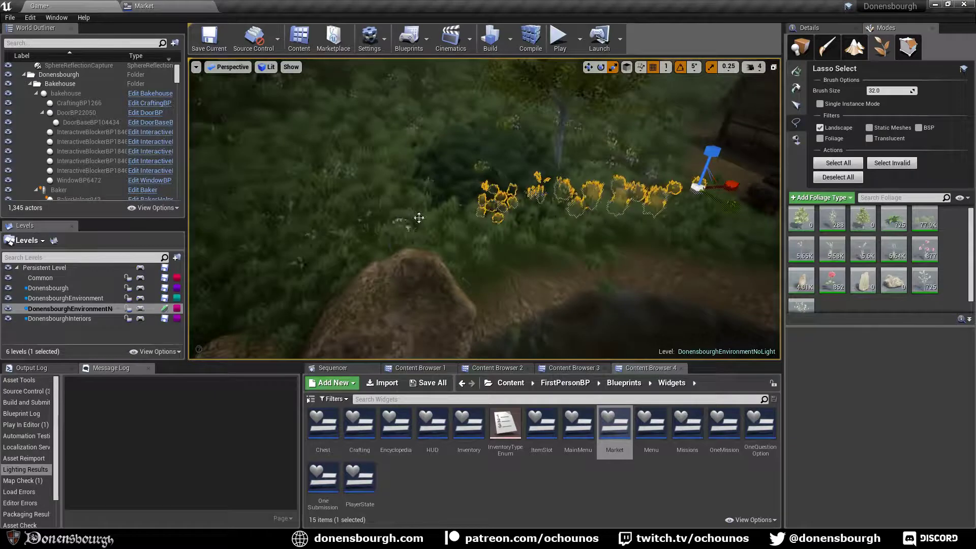
mouse_move(477, 203)
left_mouse_down()
mouse_move(366, 214)
mouse_move(270, 241)
left_mouse_up()
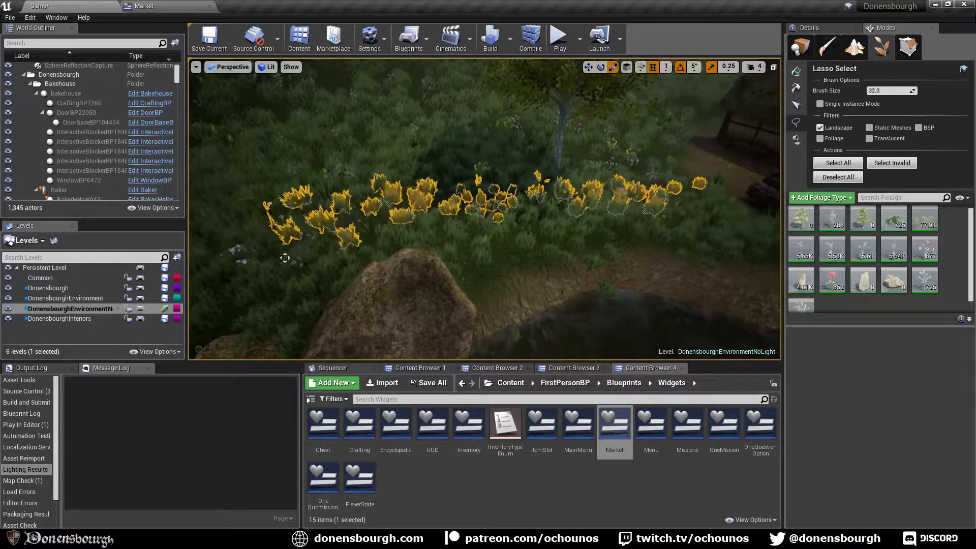
right_click_drag(283, 258, 203, 254)
mouse_move(566, 216)
left_mouse_down()
mouse_move(415, 225)
mouse_move(226, 197)
left_mouse_up()
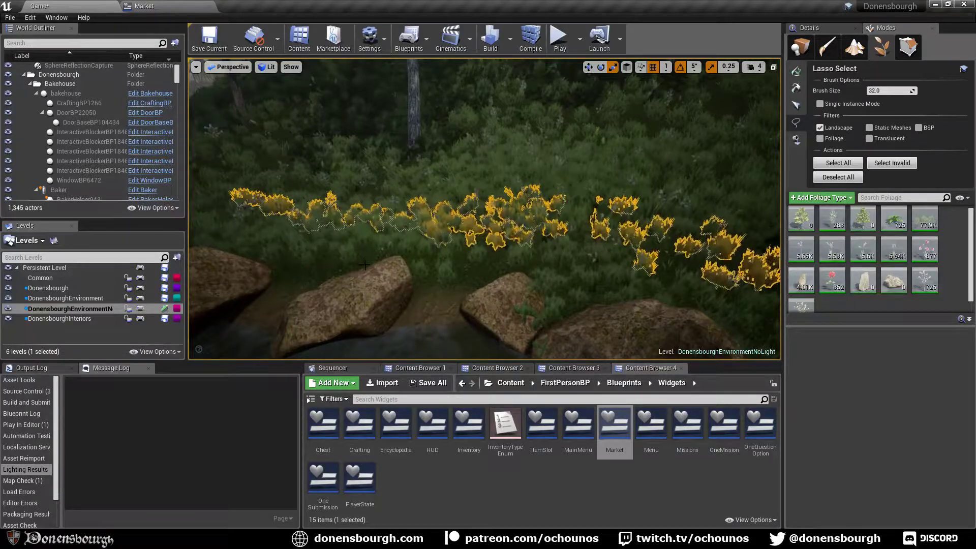
right_click_drag(409, 261, 537, 279)
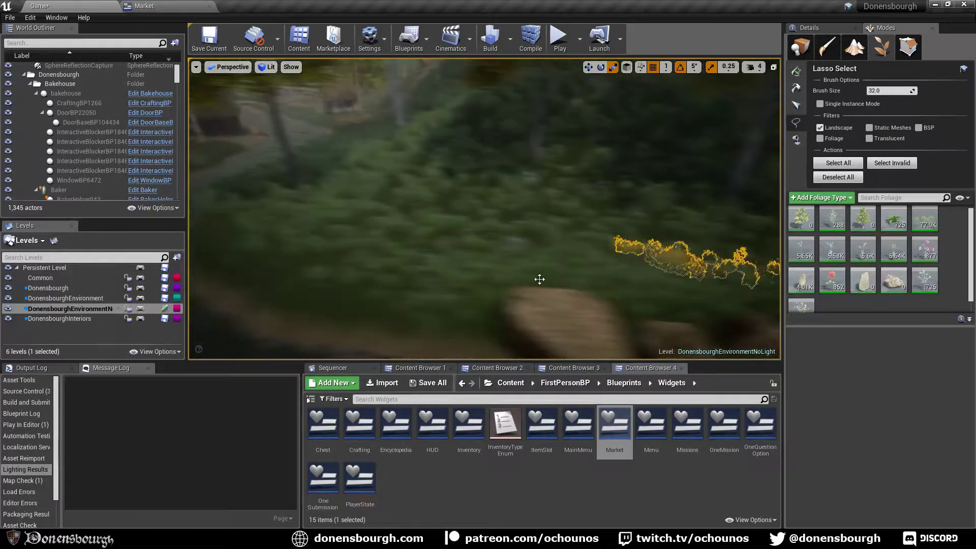
mouse_move(620, 246)
left_mouse_down()
mouse_move(545, 258)
mouse_move(421, 250)
left_mouse_up()
left_click_drag(346, 232, 310, 217)
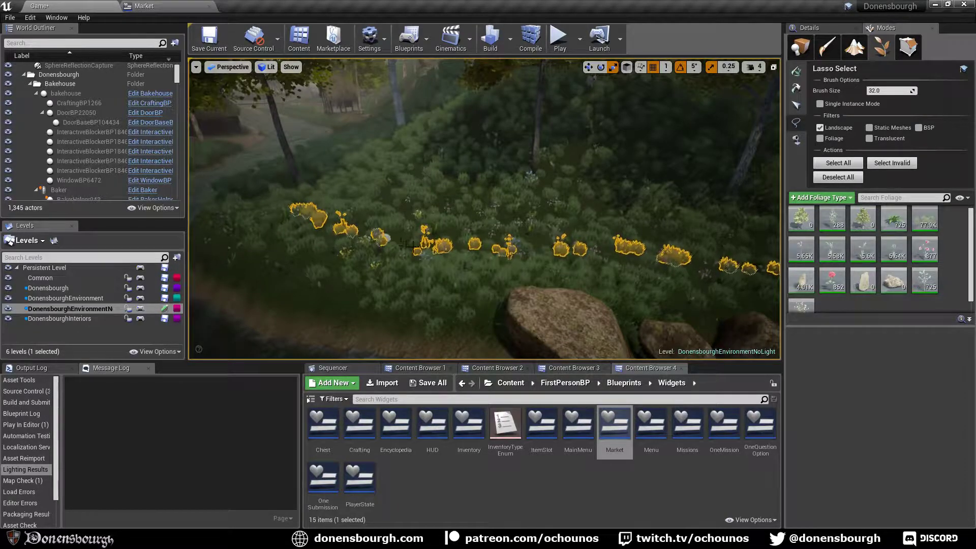
left_click_drag(410, 245, 529, 256)
scroll(470, 280, "up", 4)
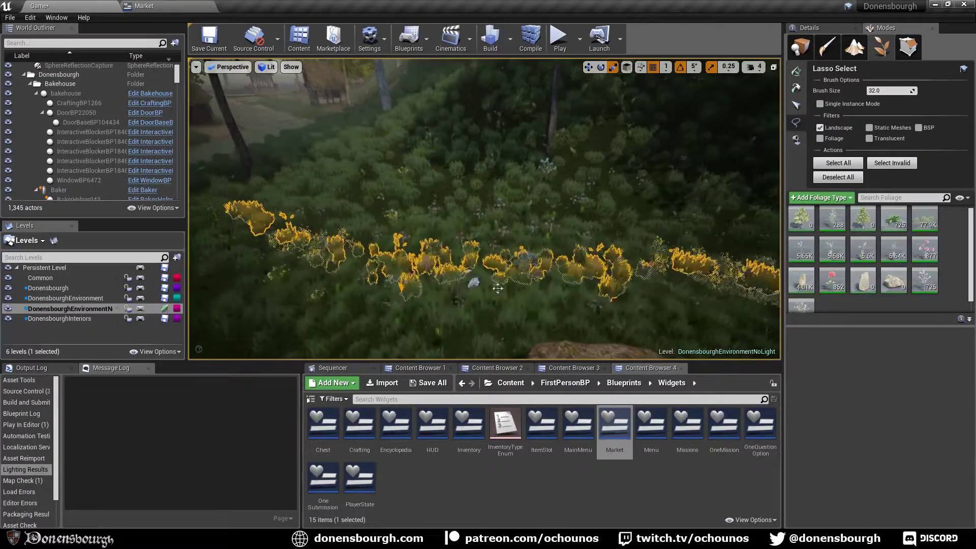
mouse_move(650, 272)
left_mouse_down()
mouse_move(290, 255)
mouse_move(260, 233)
left_mouse_up()
right_click_drag(260, 233, 386, 235)
right_click_drag(447, 299, 300, 297)
mouse_move(448, 300)
left_mouse_down()
mouse_move(379, 279)
mouse_move(261, 303)
mouse_move(219, 274)
mouse_move(279, 283)
mouse_move(266, 268)
mouse_move(271, 254)
mouse_move(283, 292)
mouse_move(337, 307)
left_mouse_up()
right_click_drag(337, 307, 264, 300)
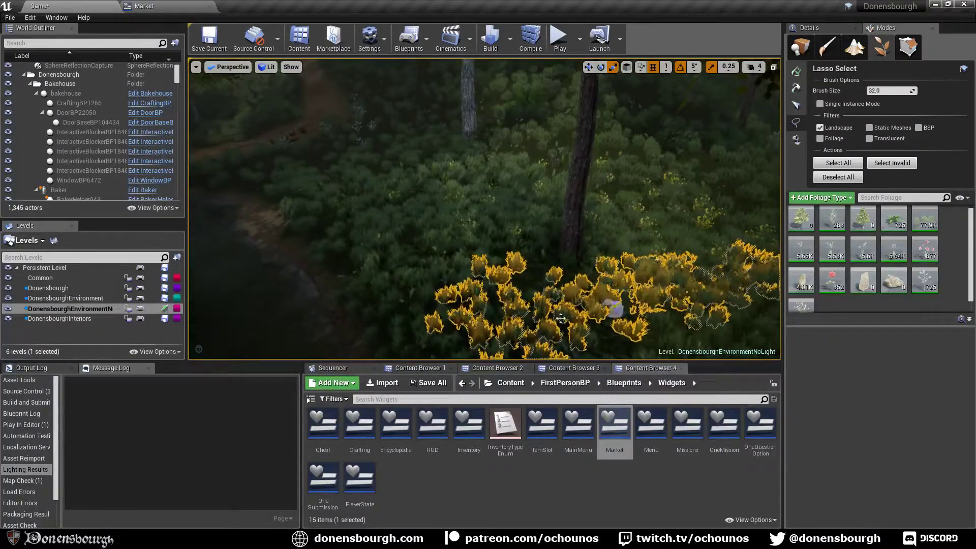
mouse_move(344, 176)
left_mouse_down()
mouse_move(281, 148)
mouse_move(319, 168)
mouse_move(292, 162)
left_mouse_up()
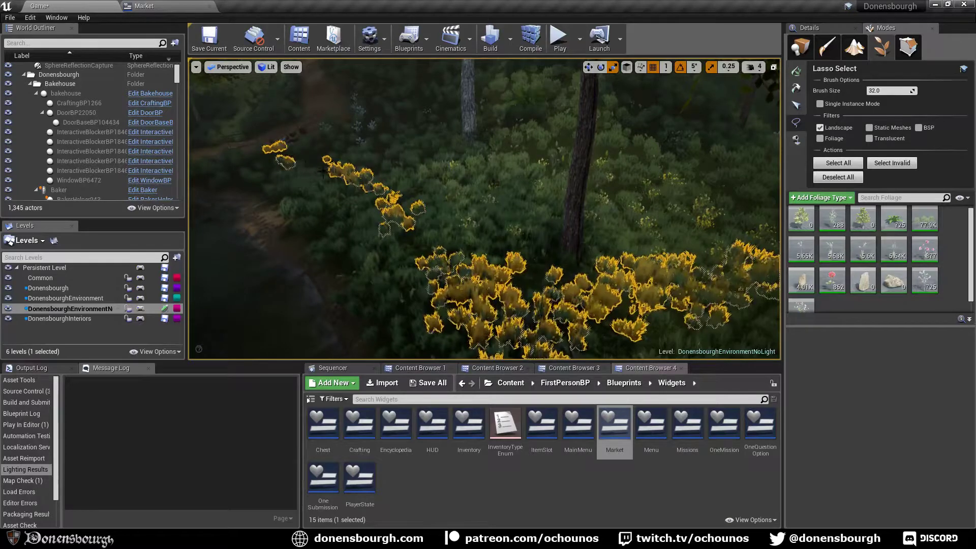
mouse_move(325, 168)
right_mouse_down()
mouse_move(376, 153)
mouse_move(284, 157)
right_mouse_up()
right_click_drag(445, 250, 376, 250)
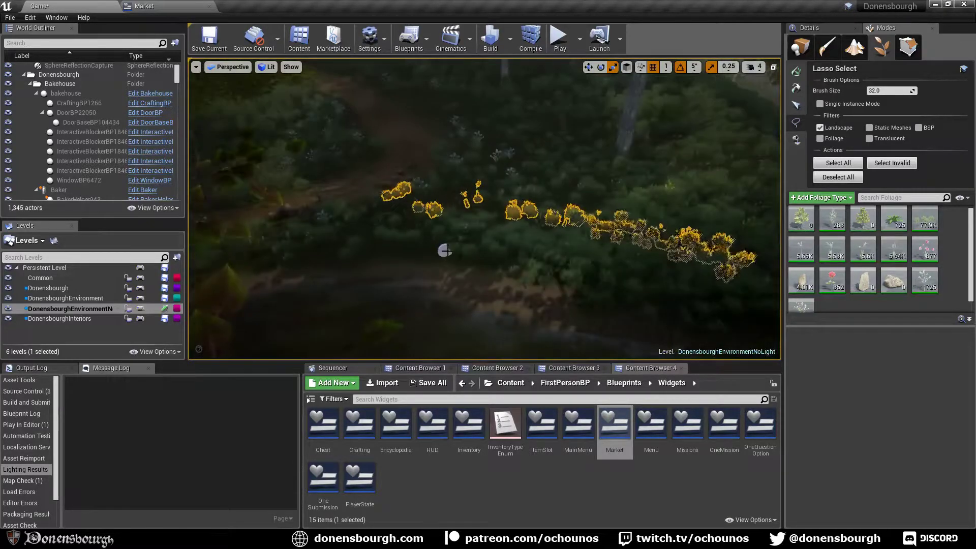
mouse_move(438, 221)
left_mouse_down()
mouse_move(473, 208)
mouse_move(420, 215)
mouse_move(379, 203)
mouse_move(416, 199)
mouse_move(470, 214)
left_mouse_up()
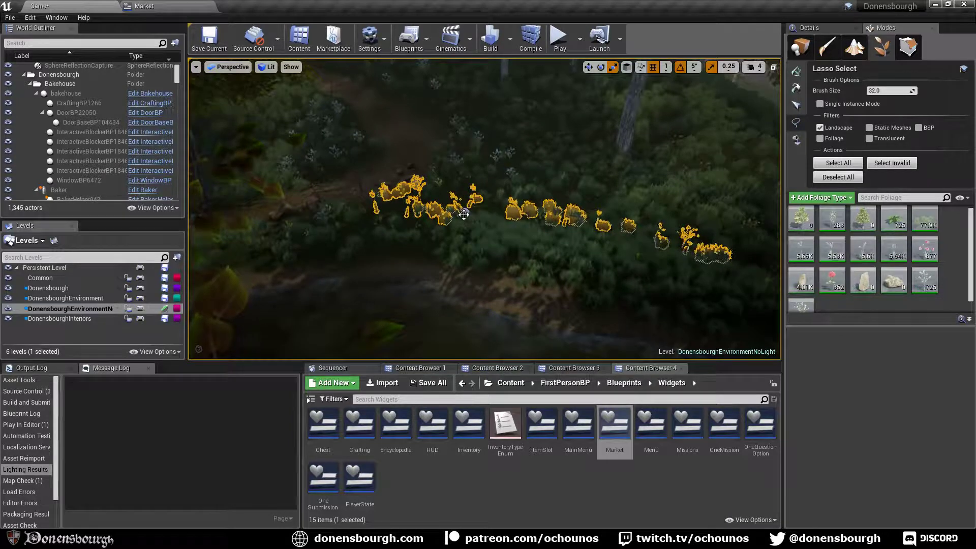
key("Delete")
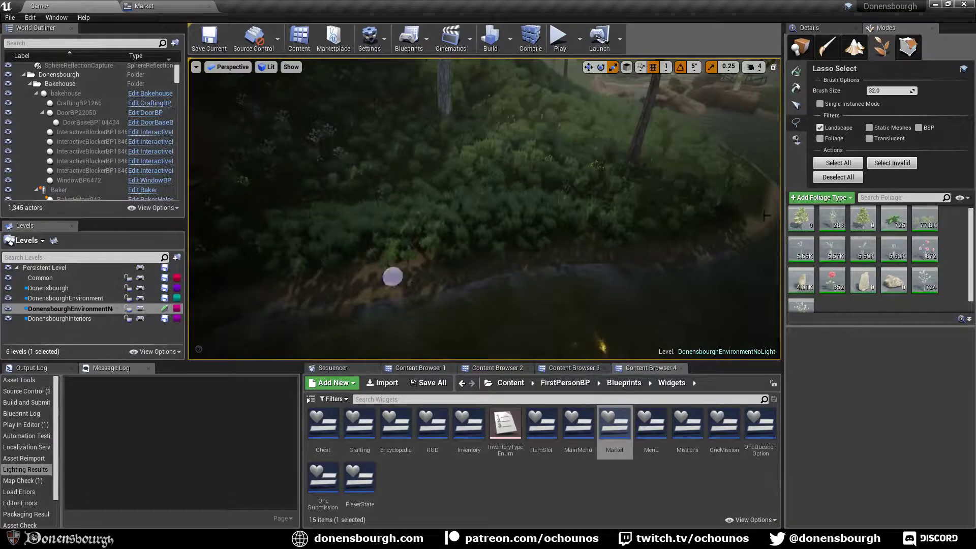
Extend the cleared strip along the grassy bank toward the tree at the stream bend by lasso-selecting and deleting the foliage there.
mouse_move(431, 184)
right_mouse_down()
mouse_move(488, 219)
mouse_move(377, 226)
mouse_move(483, 196)
mouse_move(502, 201)
mouse_move(401, 188)
mouse_move(525, 228)
right_mouse_up()
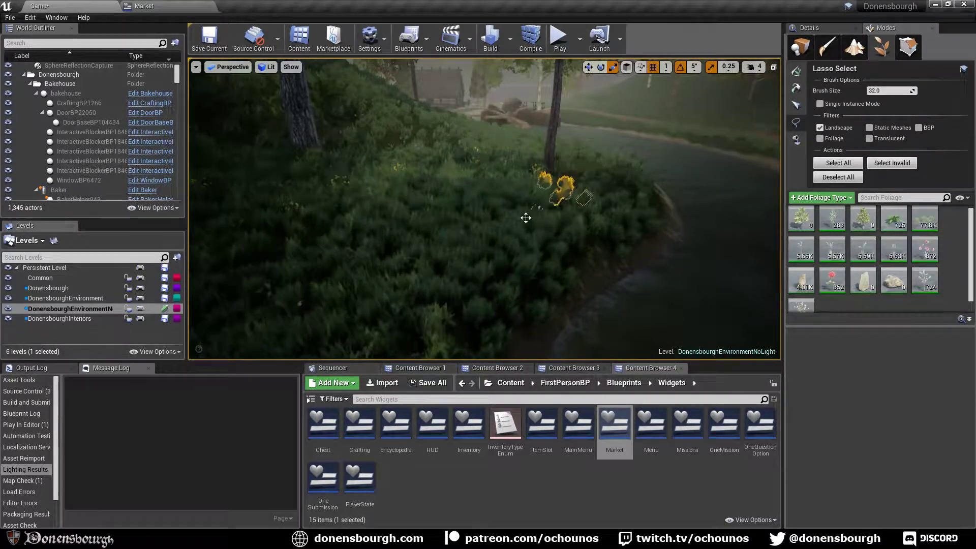
left_click_drag(395, 247, 267, 266)
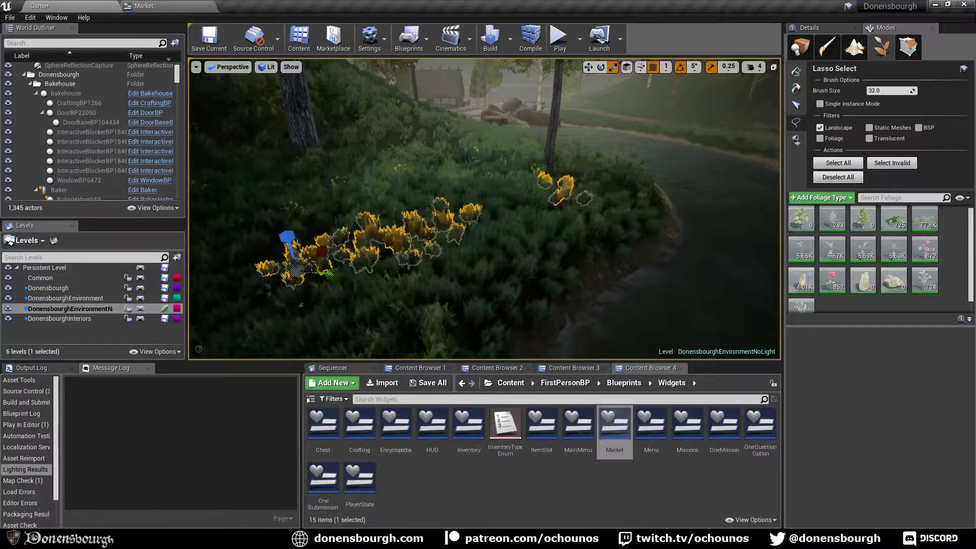
key("Delete")
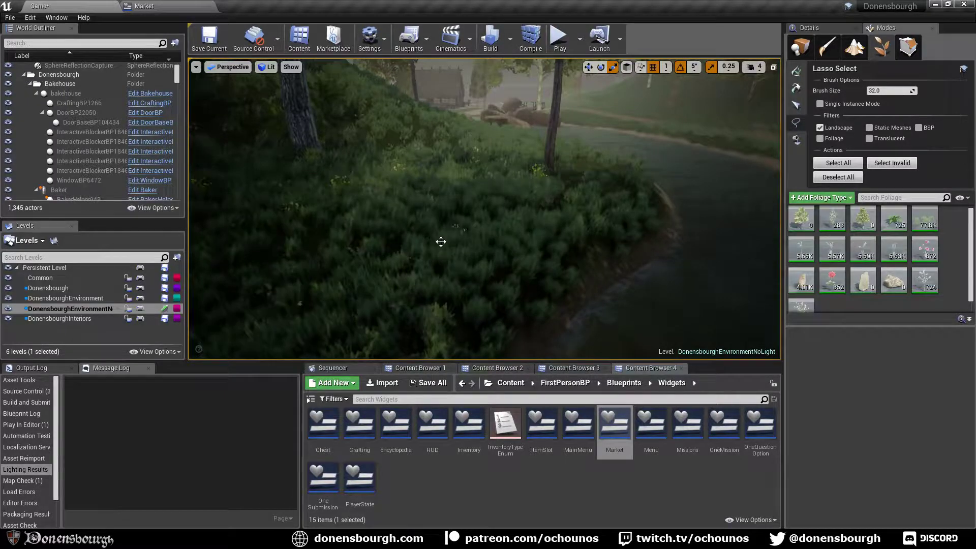
mouse_move(441, 242)
right_mouse_down()
mouse_move(513, 241)
mouse_move(473, 252)
mouse_move(513, 247)
mouse_move(430, 249)
right_mouse_up()
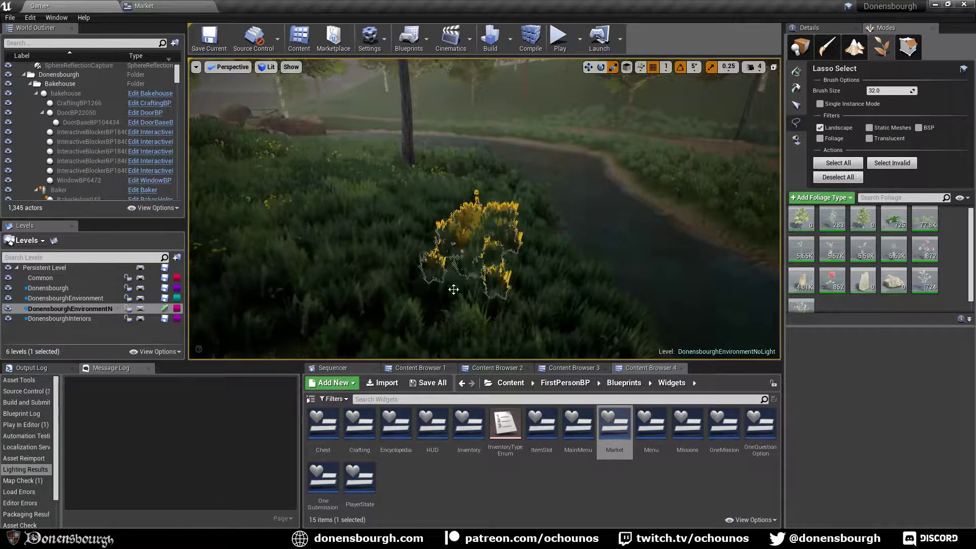
right_click_drag(444, 284, 445, 282)
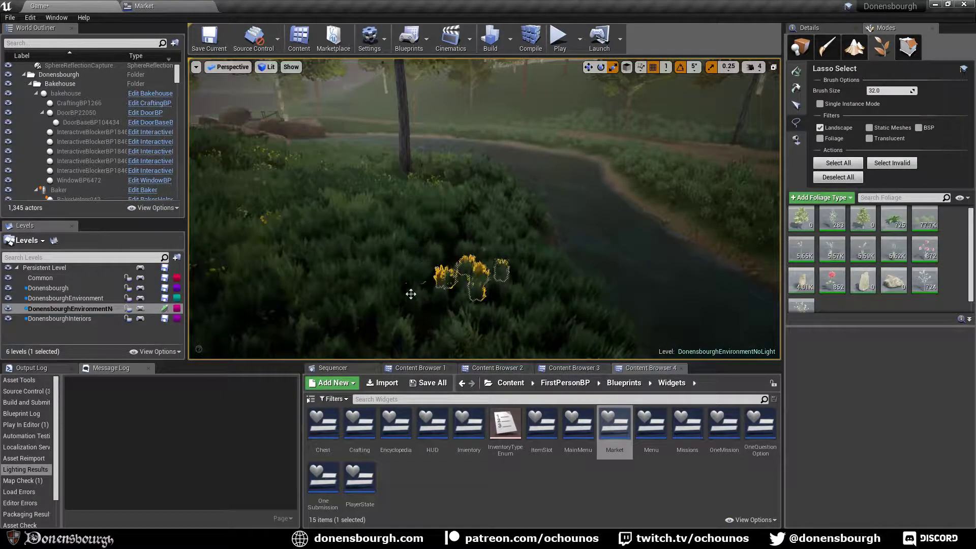
mouse_move(391, 315)
right_mouse_down()
mouse_move(422, 300)
mouse_move(399, 326)
right_mouse_up()
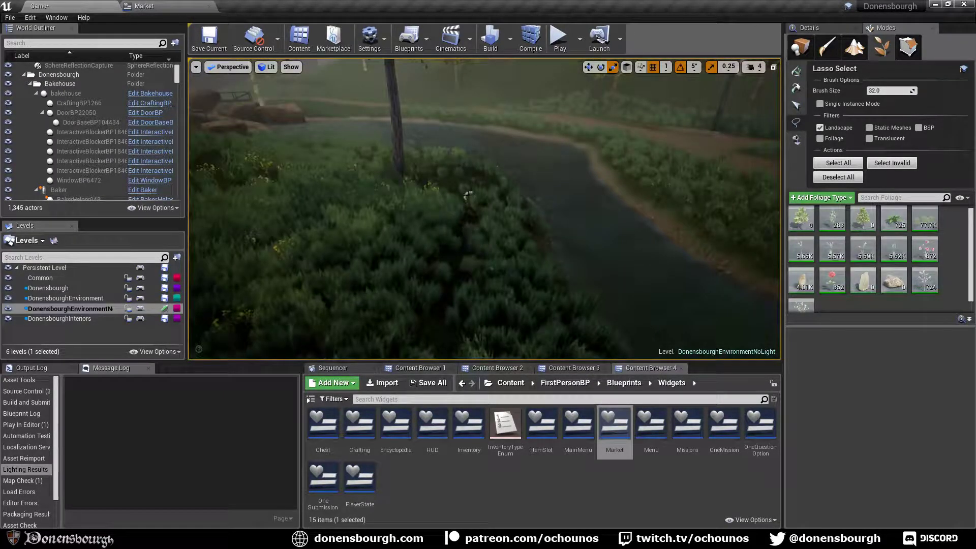
key("Delete")
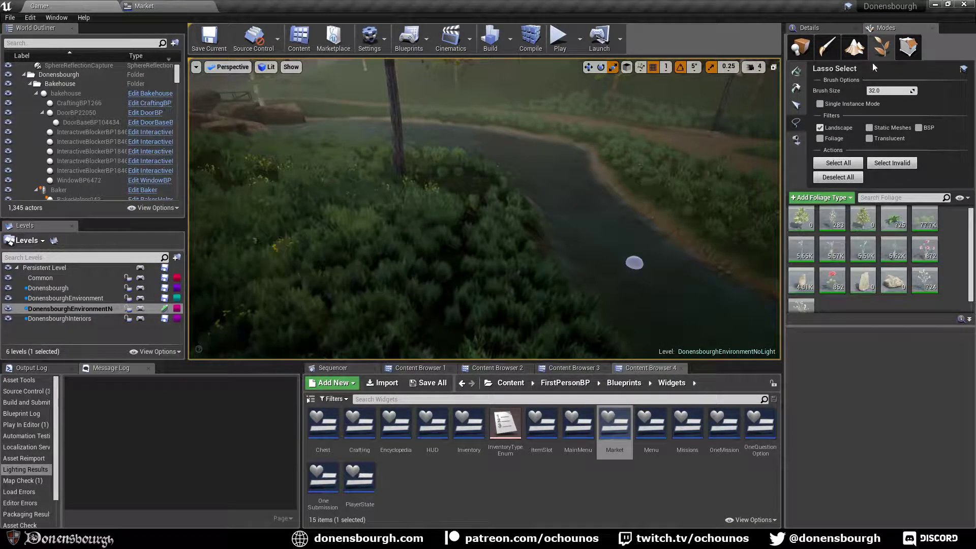
Paint a trail with the Mud landscape layer along the cleared strip beside the stream, using strength 0.5 and brush size 64.
left_click(854, 47)
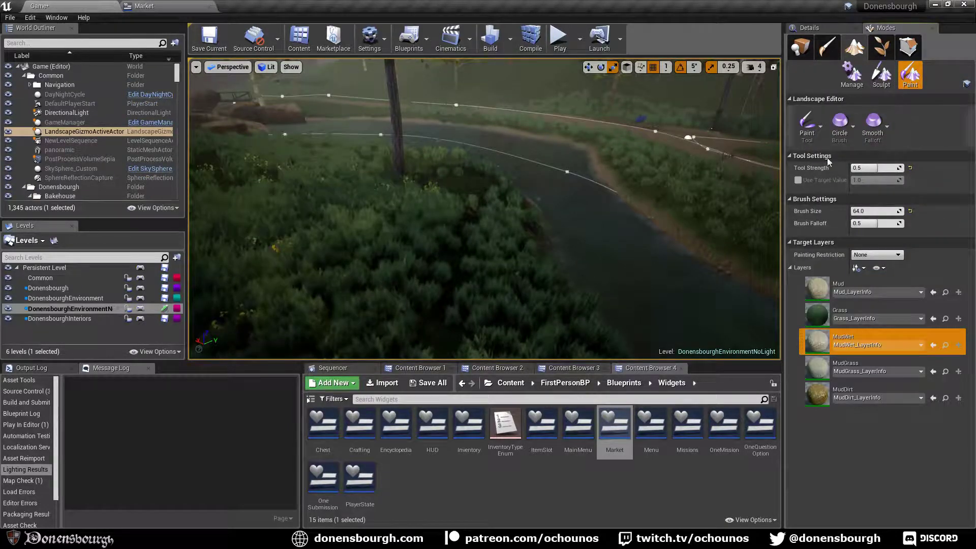
left_click(868, 280)
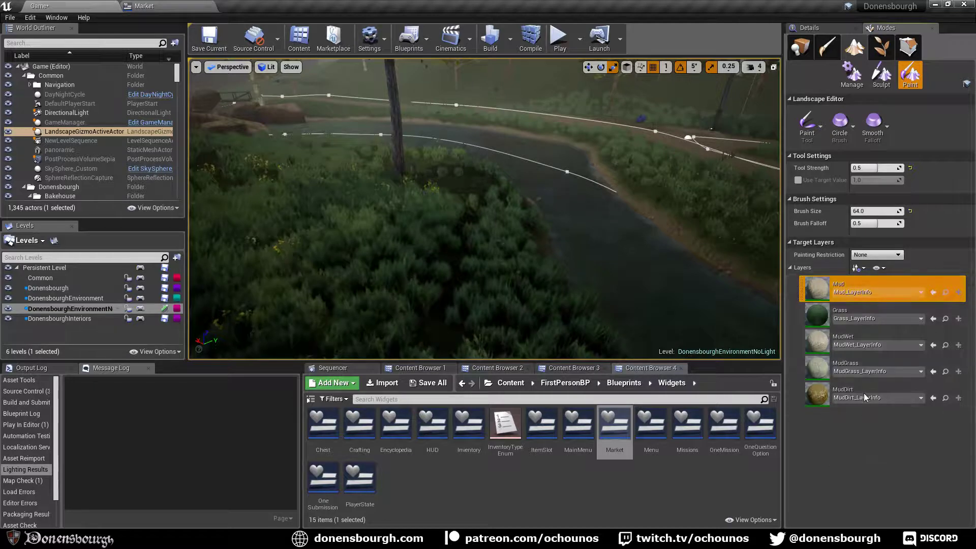
left_click(874, 384)
left_click(862, 278)
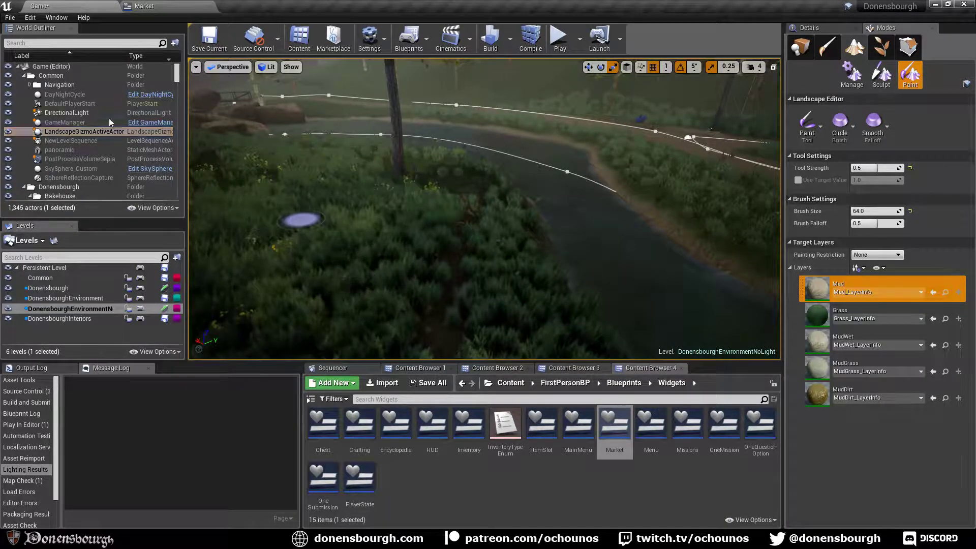
Return to Place mode and set the DayNightCycle actor's Hour to 12.
left_click(800, 46)
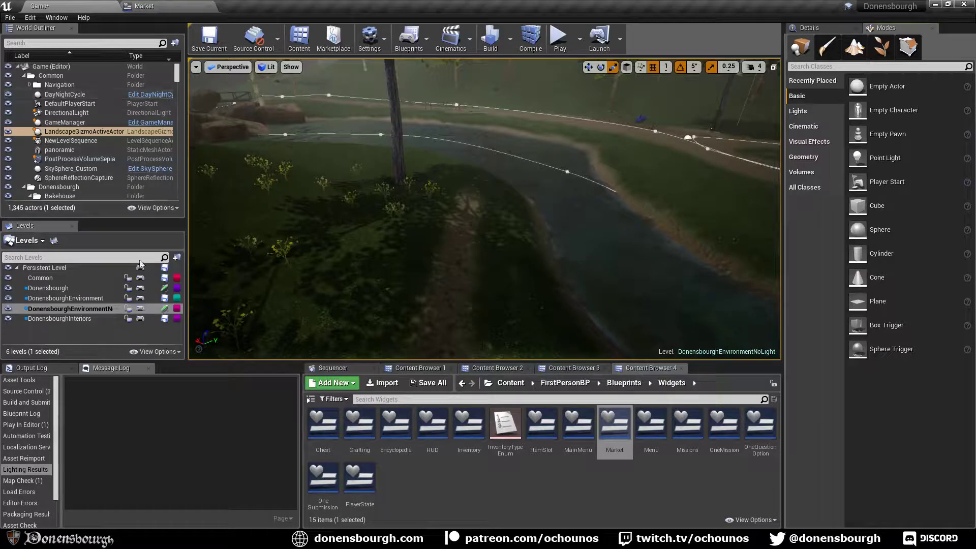
left_click(64, 94)
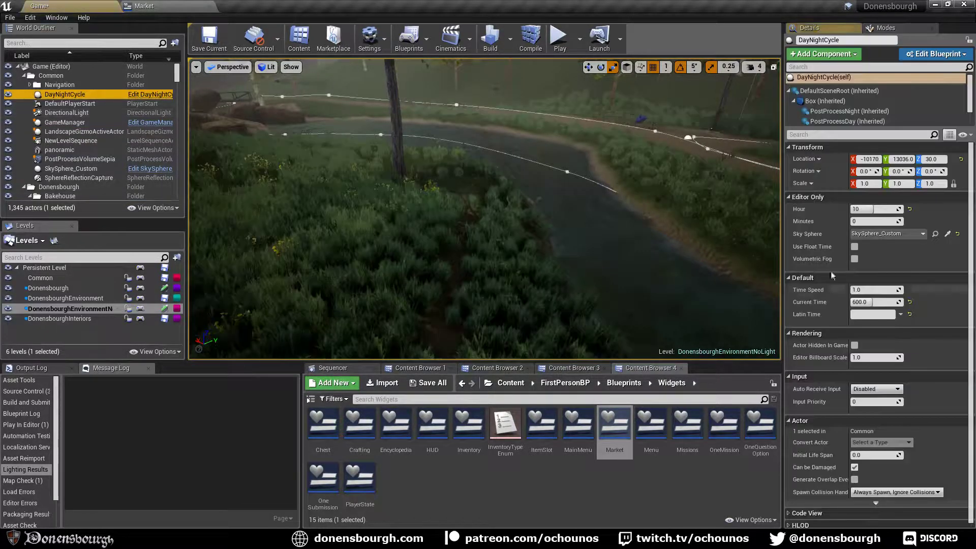
left_click(863, 208)
Hide the DonensbourghEnvironment level to uncover the trail area and return to foliage editing with Lasso Select.
right_click_drag(579, 229, 443, 284)
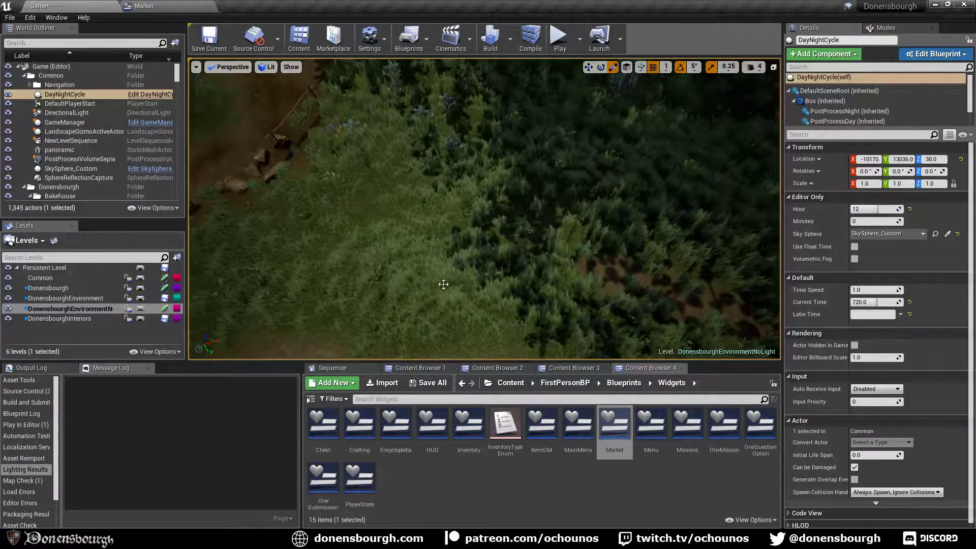
right_click_drag(484, 316, 456, 302)
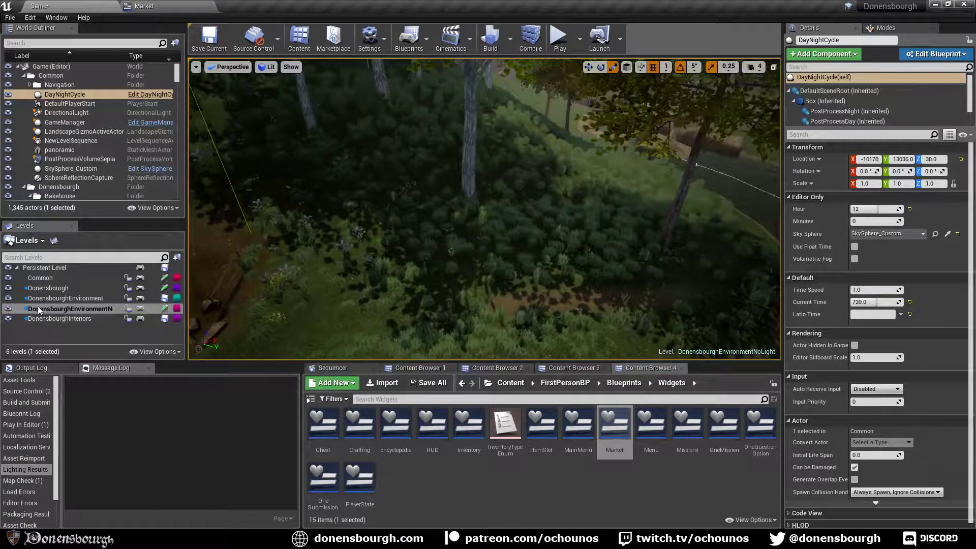
left_click(8, 298)
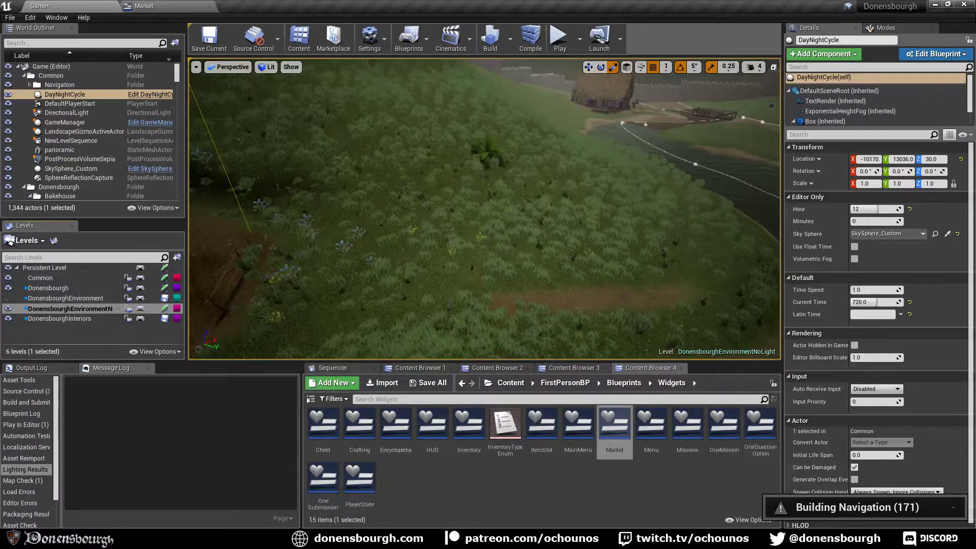
left_click(886, 28)
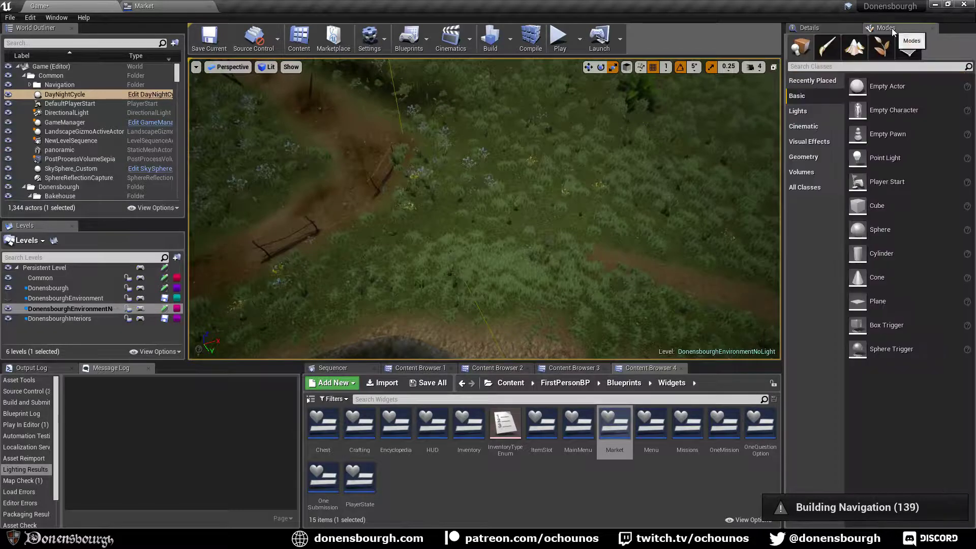
left_click(909, 46)
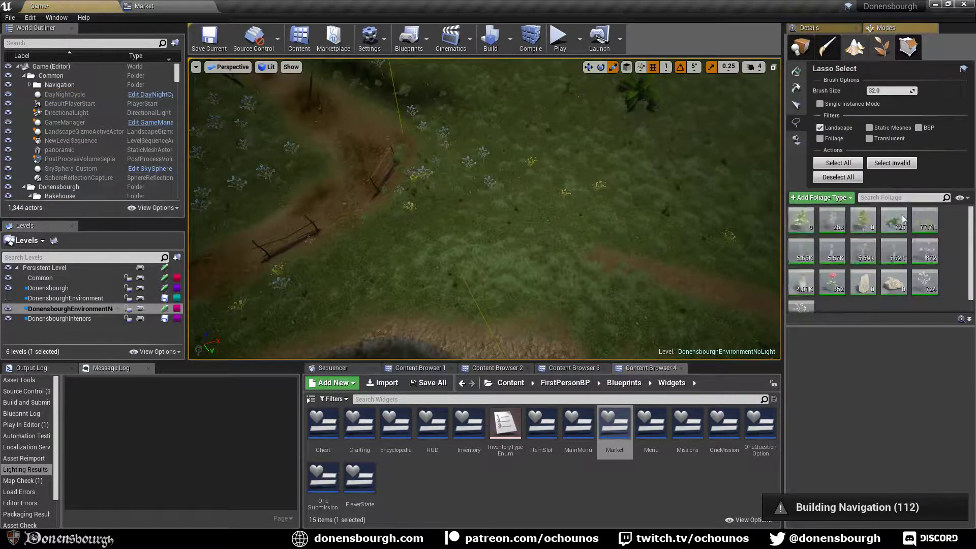
Paint a narrow trail with the Mud landscape layer across the grass beside the river, using brush size 64.
key("shift+3")
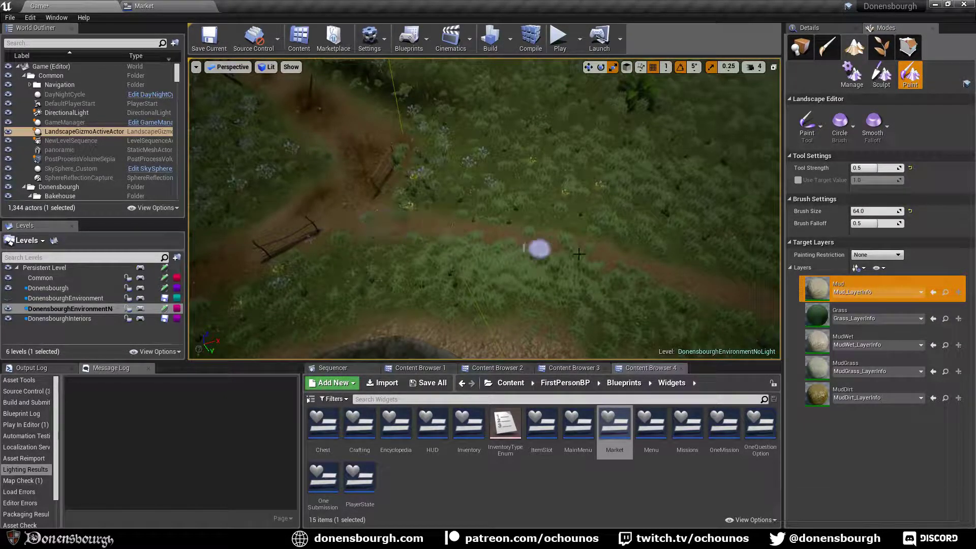
right_click_drag(401, 233, 418, 238)
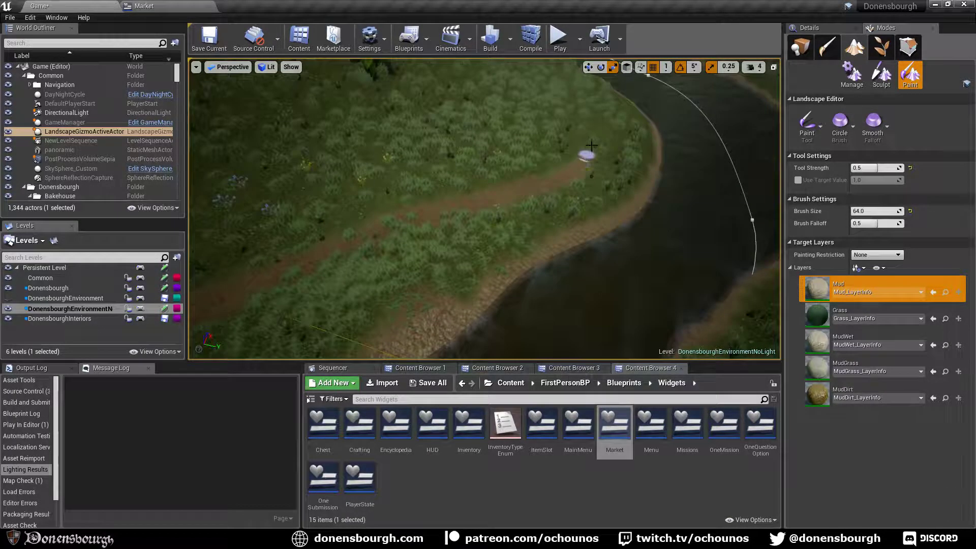
mouse_move(559, 214)
right_mouse_down()
mouse_move(562, 245)
mouse_move(549, 208)
mouse_move(462, 180)
right_mouse_up()
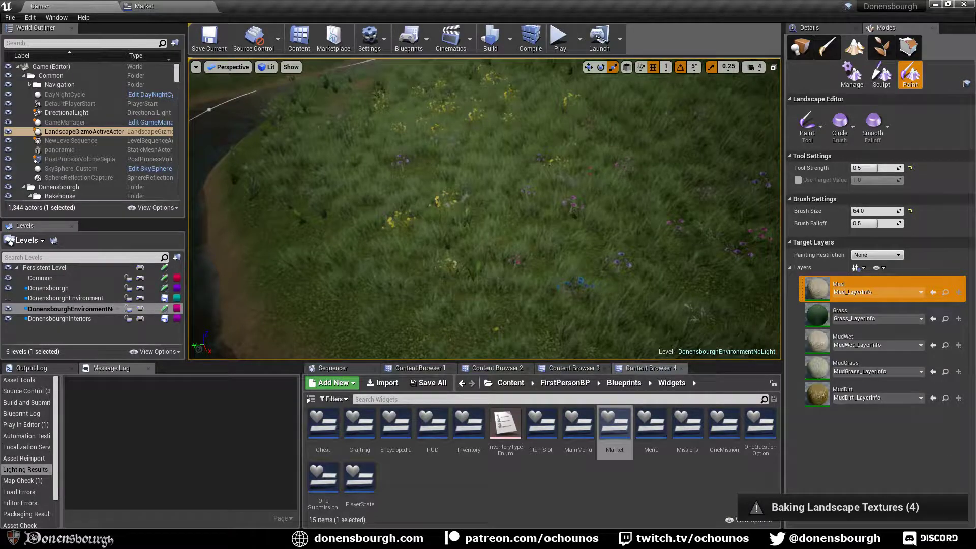
right_click_drag(501, 230, 486, 214)
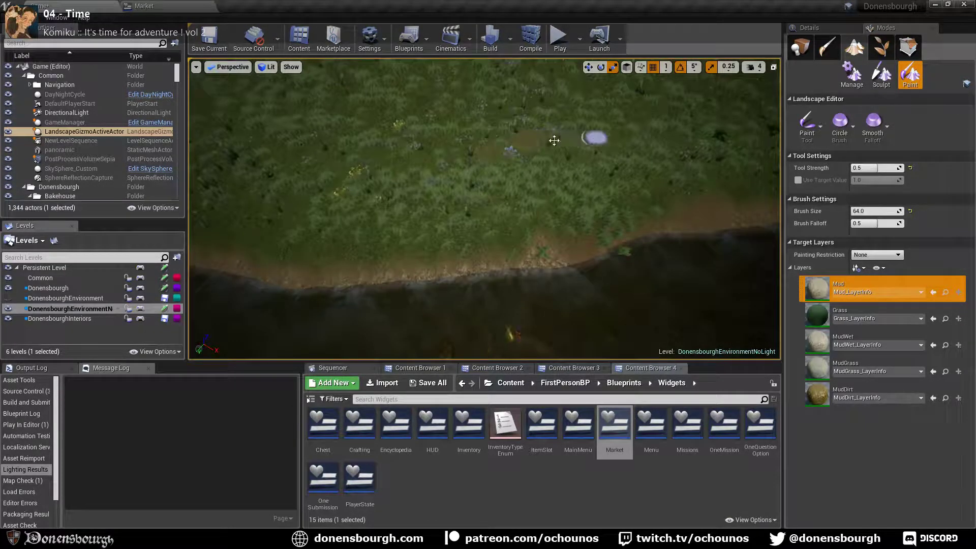
scroll(499, 166, "up", 6)
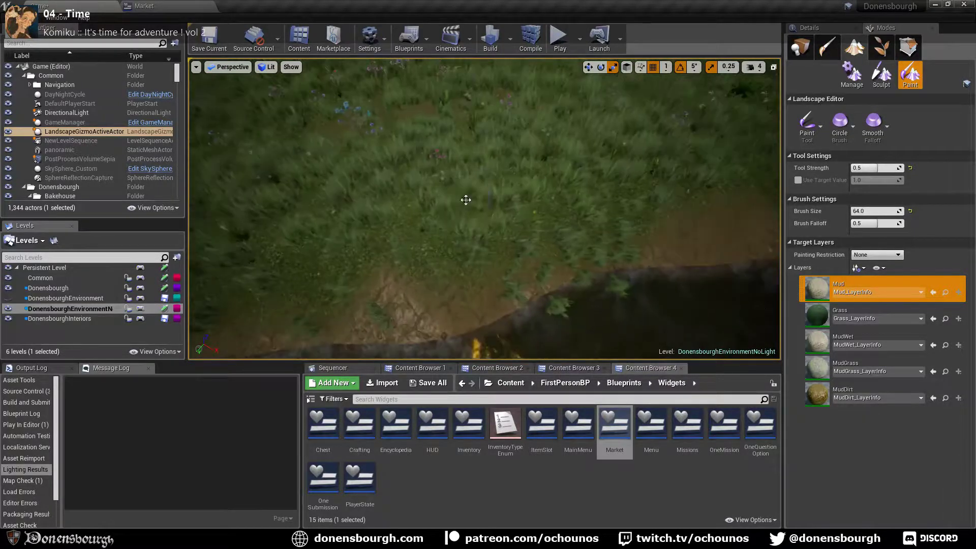
scroll(462, 201, "down", 5)
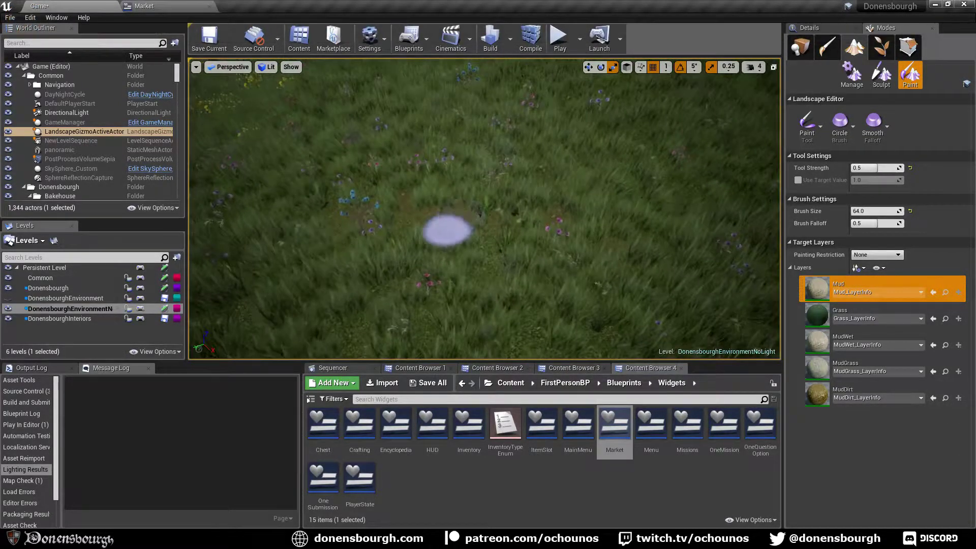
scroll(452, 230, "down", 3)
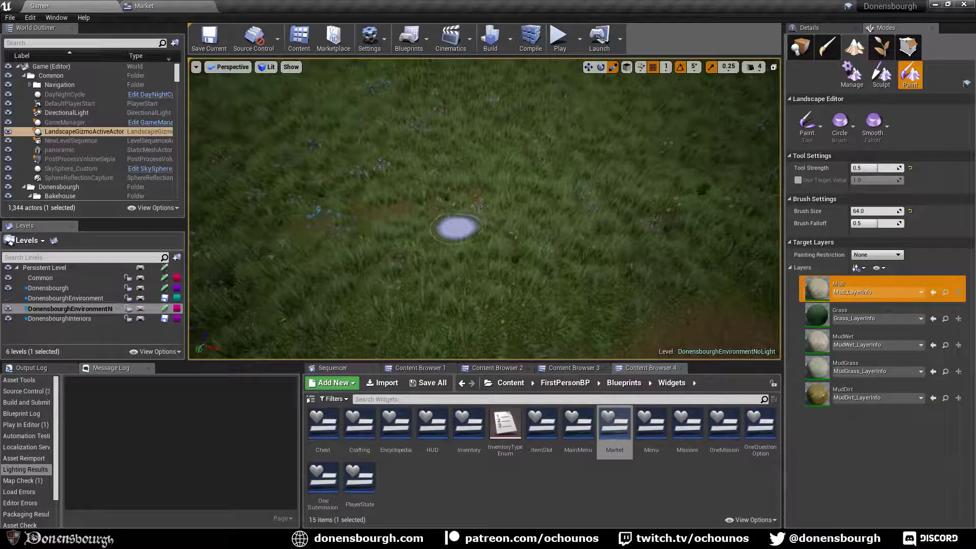
scroll(502, 253, "down", 4)
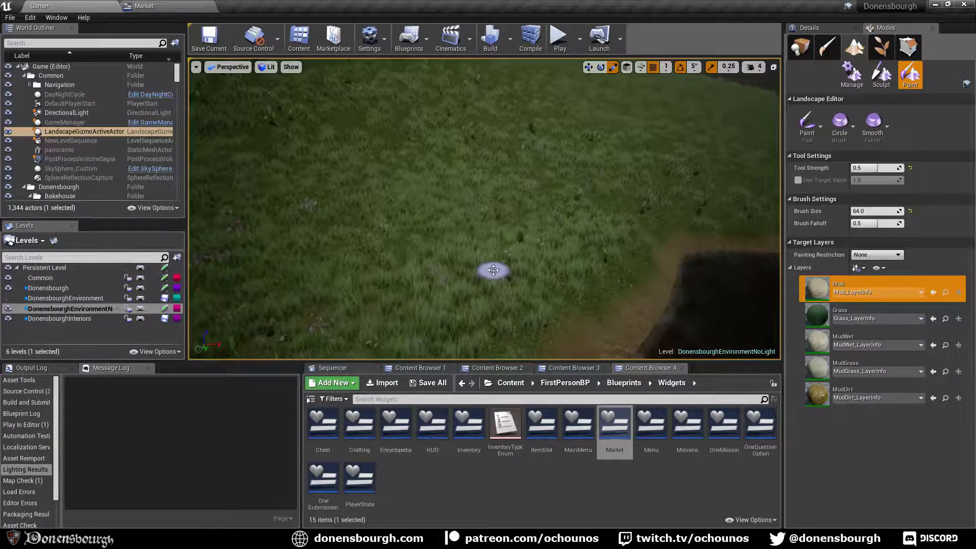
Lasso-select the grass and flowers covering the new mud trail between the riverbank and the logs and delete them.
left_click(906, 55)
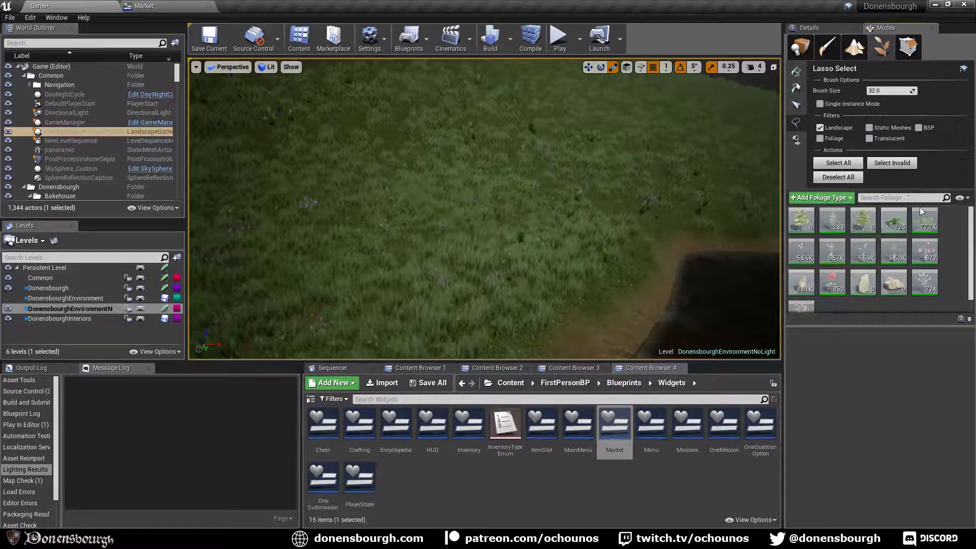
right_click_drag(600, 249, 592, 219)
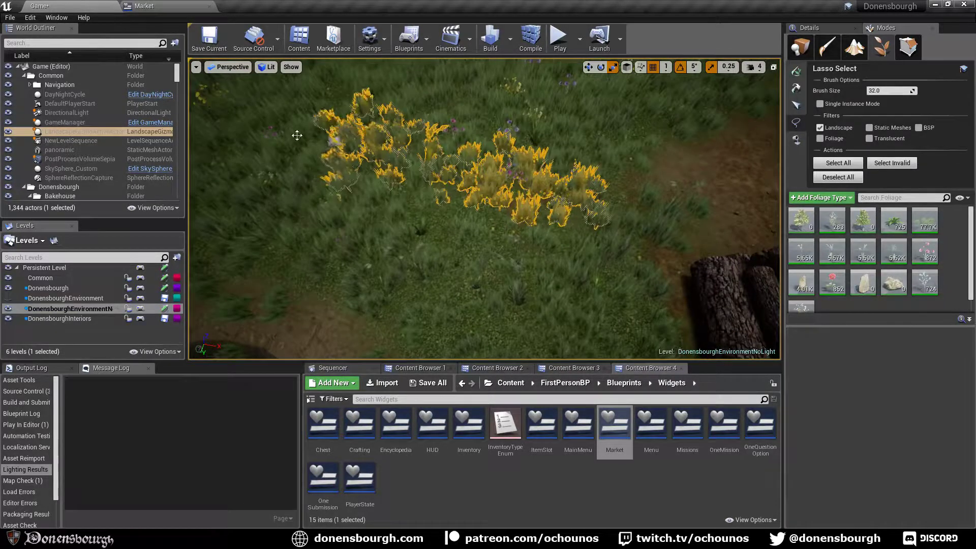
left_click_drag(297, 135, 289, 148)
left_click_drag(417, 177, 417, 177)
right_click_drag(417, 177, 411, 198)
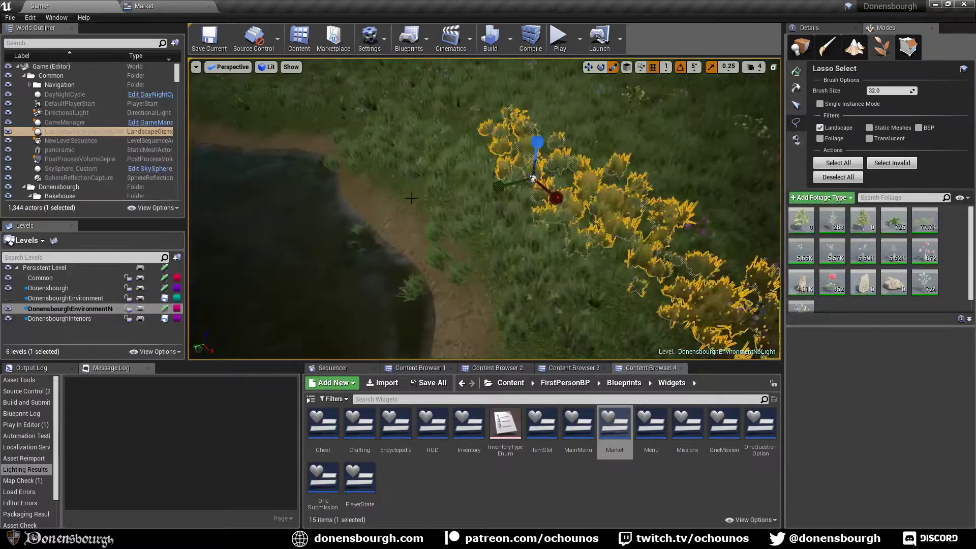
mouse_move(454, 116)
left_mouse_down()
mouse_move(420, 99)
mouse_move(488, 133)
left_mouse_up()
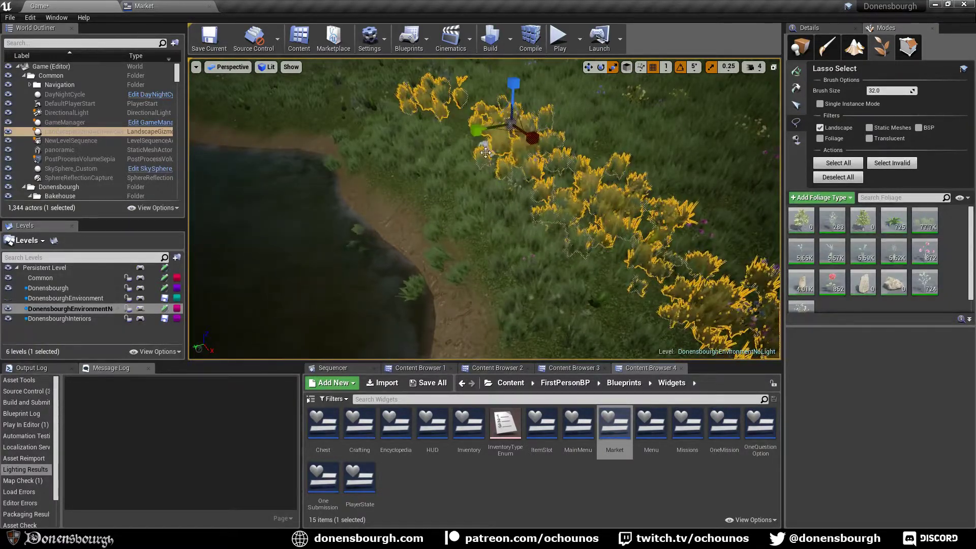
key("Delete")
right_click_drag(436, 222, 436, 222)
mouse_move(341, 178)
left_mouse_down()
mouse_move(325, 152)
mouse_move(474, 192)
left_mouse_up()
key("Delete")
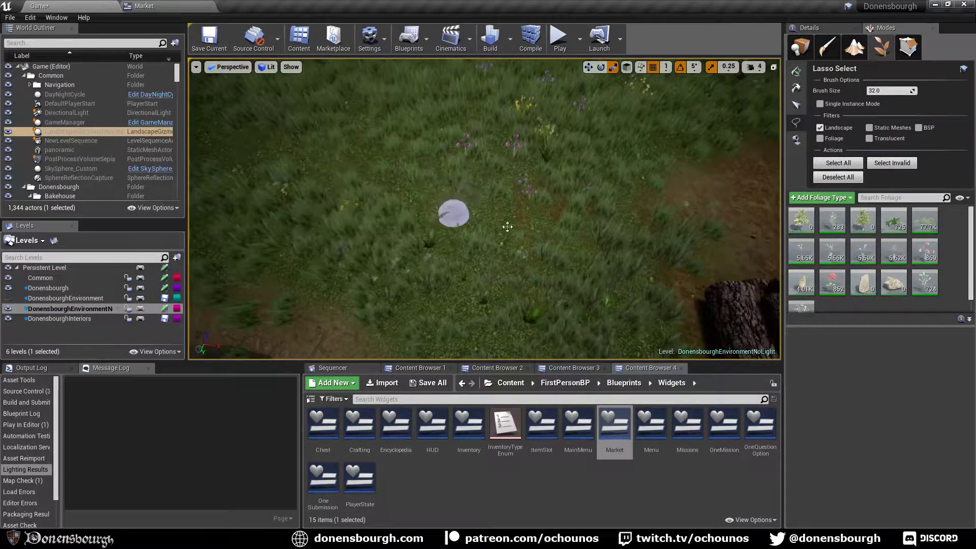
Lasso and delete the foliage on the following stretch of the mud trail across the open meadow.
right_click_drag(453, 214, 453, 214)
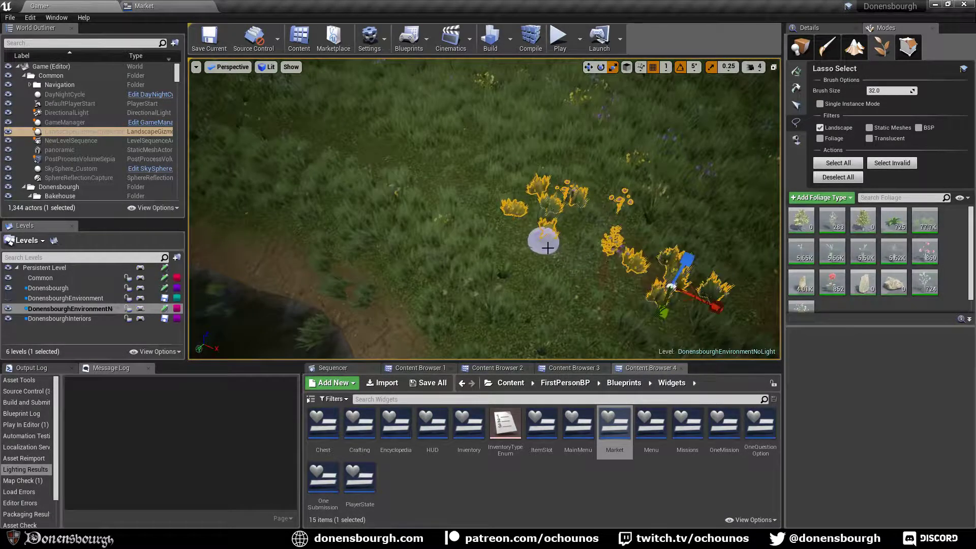
right_click_drag(480, 261, 479, 261)
left_click_drag(547, 244, 422, 274)
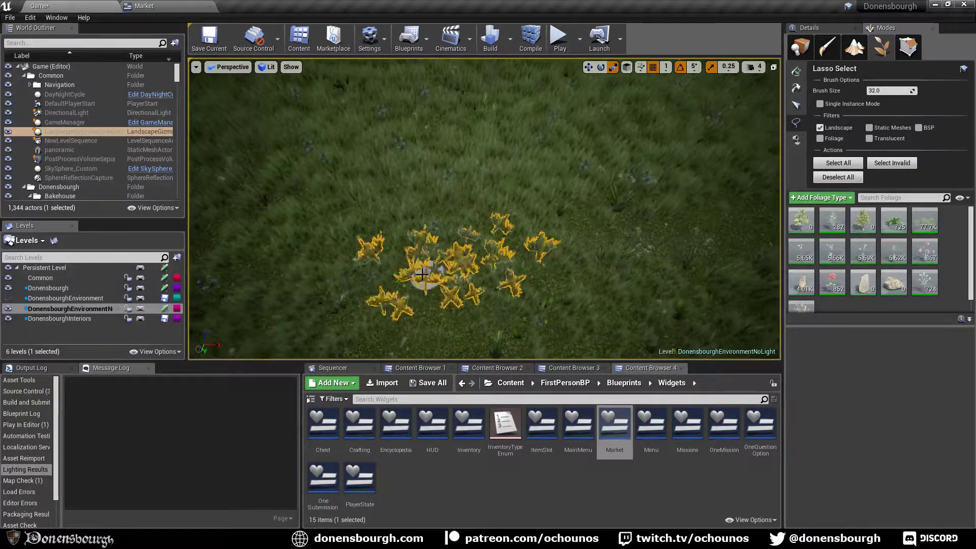
left_click_drag(501, 255, 507, 257)
right_click_drag(508, 257, 507, 257)
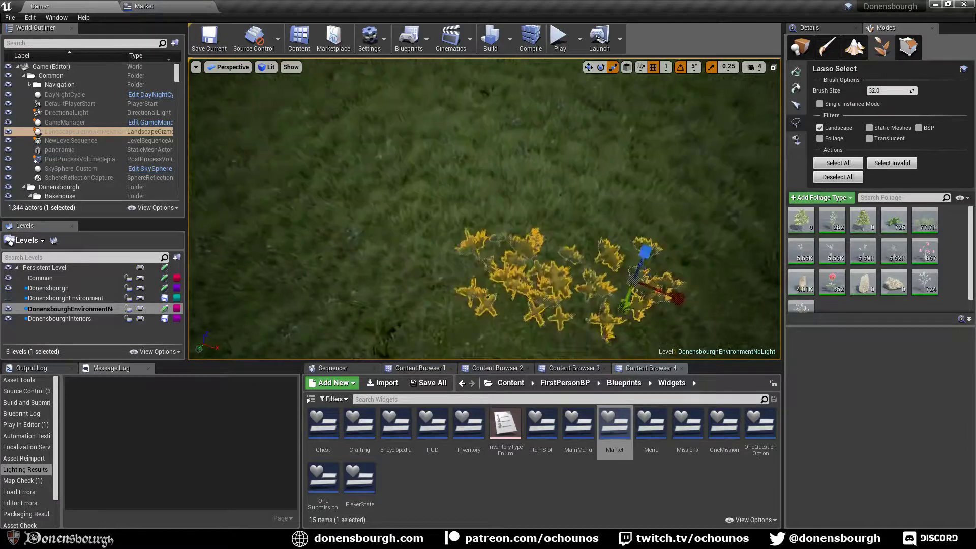
key("Delete")
mouse_move(508, 257)
left_mouse_down()
mouse_move(569, 279)
mouse_move(696, 285)
mouse_move(546, 276)
left_mouse_up()
key("Delete")
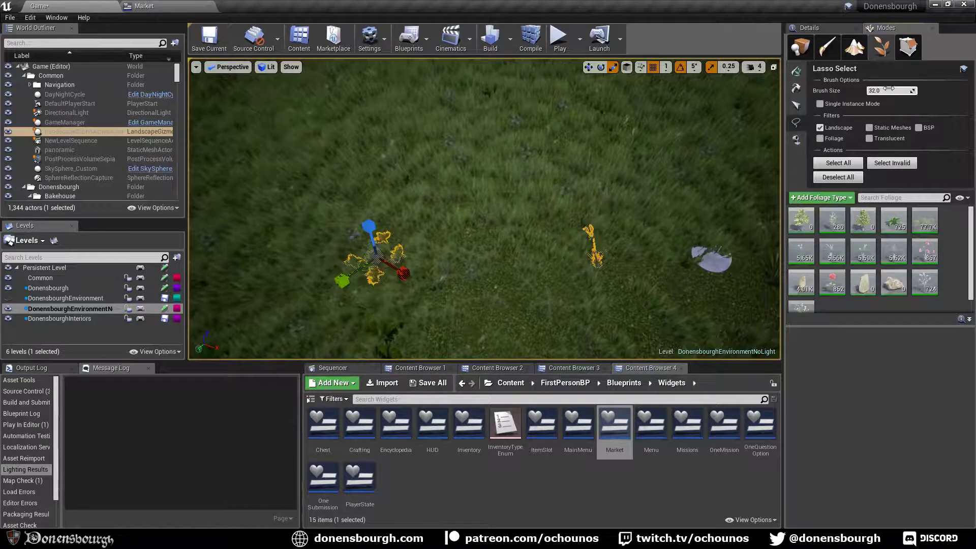
Set the Lasso Select brush size to 64 and delete the flowers and grass still covering the meadow trail.
type("64")
key("Return")
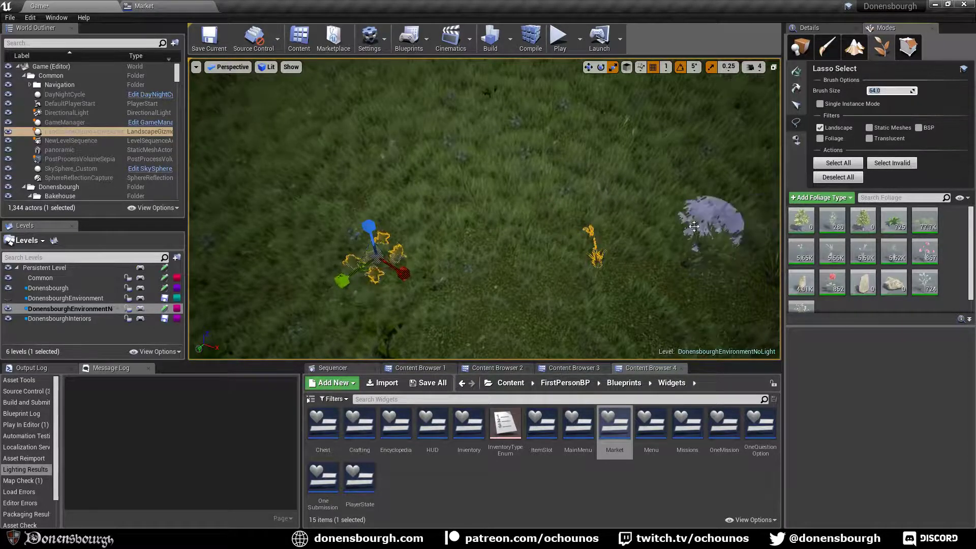
mouse_move(635, 295)
left_mouse_down()
mouse_move(441, 275)
mouse_move(544, 294)
mouse_move(636, 295)
mouse_move(323, 251)
mouse_move(470, 277)
mouse_move(707, 265)
mouse_move(600, 273)
left_mouse_up()
left_click(795, 70)
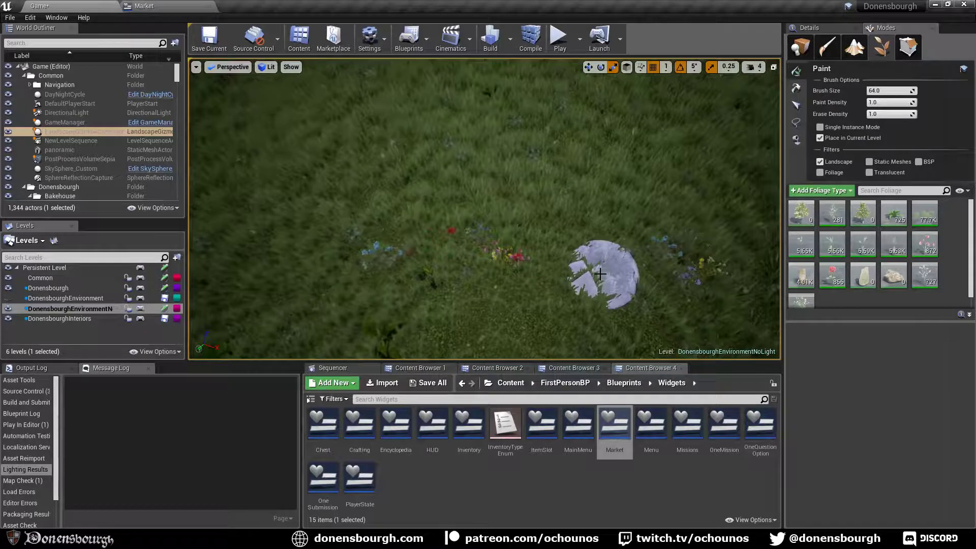
right_click_drag(528, 271, 577, 271)
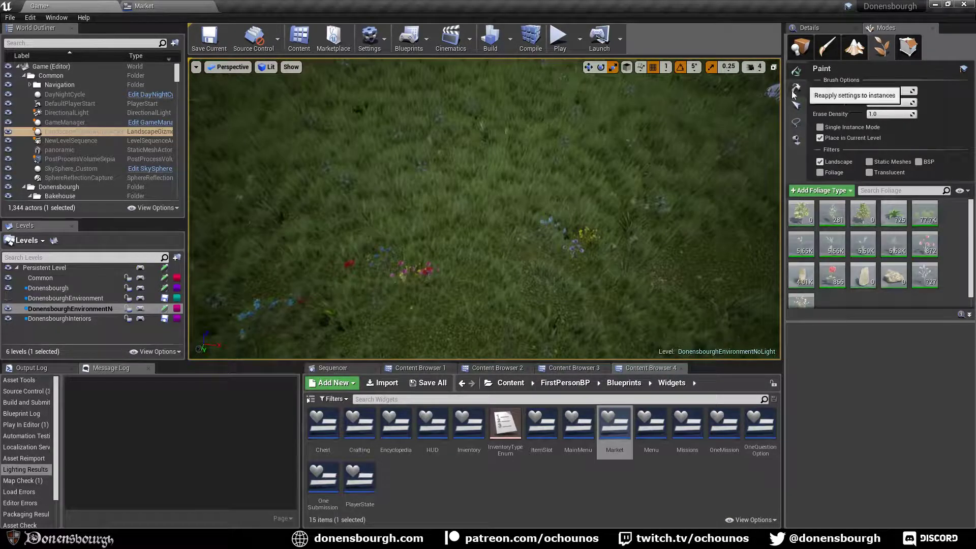
left_click(796, 105)
left_click(796, 122)
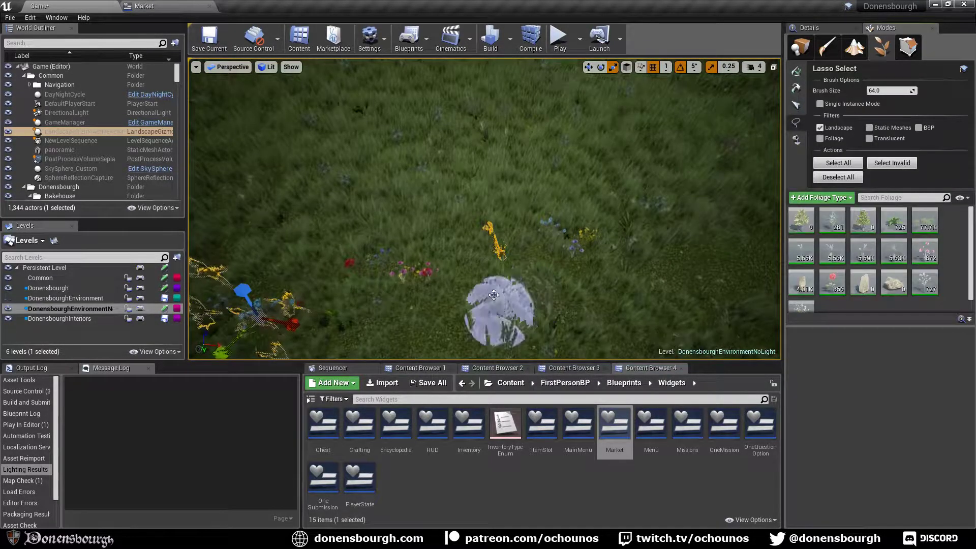
mouse_move(501, 305)
left_mouse_down()
mouse_move(631, 262)
mouse_move(223, 305)
left_mouse_up()
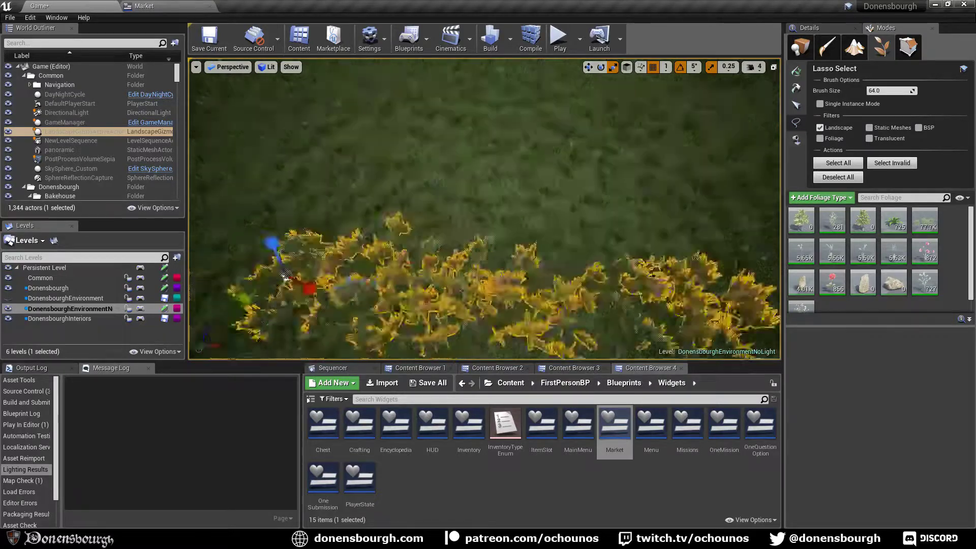
key("Delete")
Try deleting the lassoed plant clusters further along the meadow trail, and undo the deletion.
right_click_drag(500, 333, 604, 345)
left_click_drag(639, 270, 242, 272)
left_click_drag(312, 264, 403, 283)
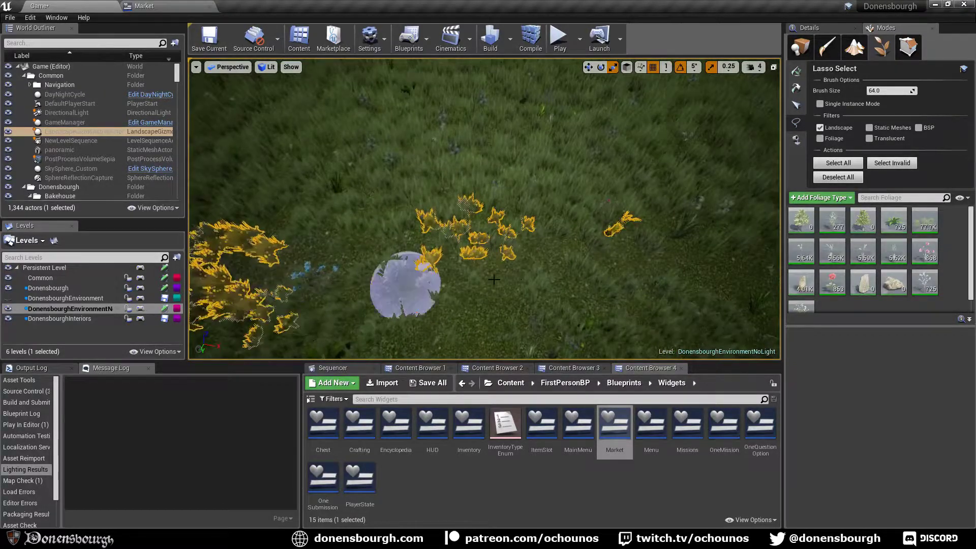
key("Delete")
key("ctrl+z")
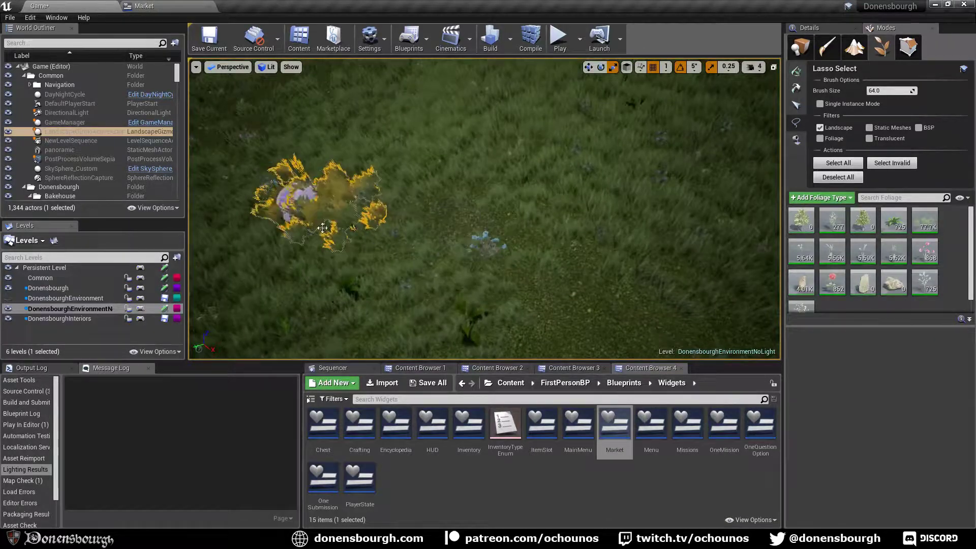
Lasso all foliage along the long riverside stretch of the trail, up to its bend near the water, and delete it.
right_click_drag(489, 272, 540, 289)
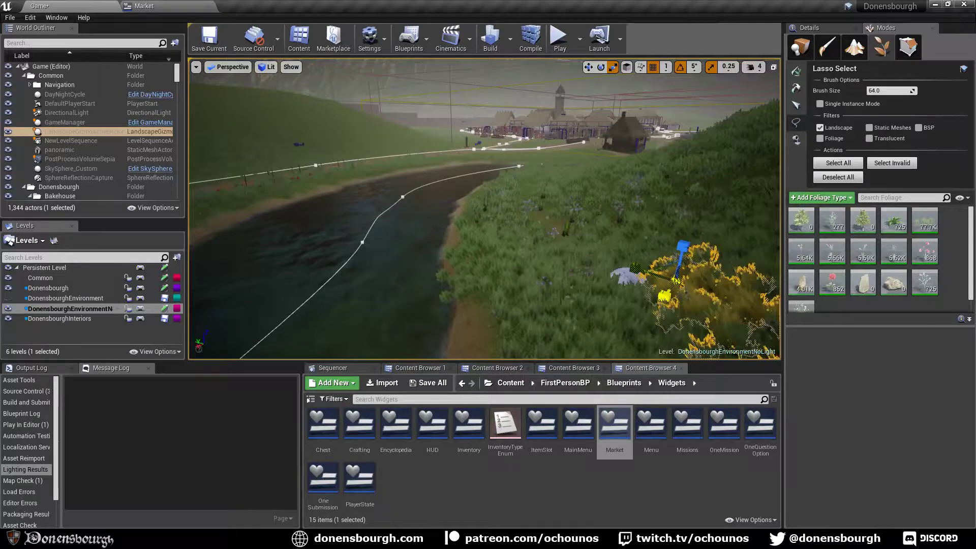
right_click_drag(614, 270, 671, 275)
mouse_move(581, 247)
right_mouse_down()
mouse_move(610, 298)
mouse_move(581, 246)
right_mouse_up()
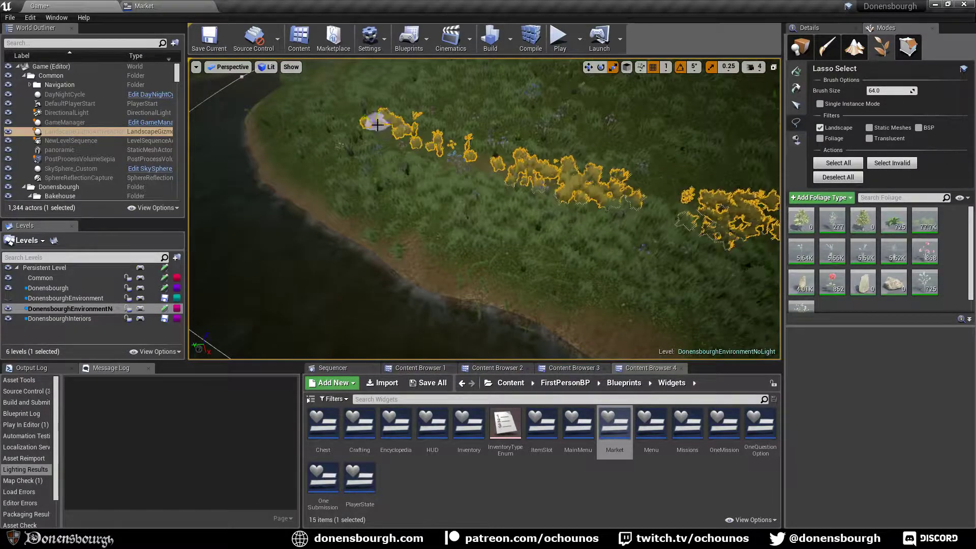
right_click_drag(377, 124, 361, 158)
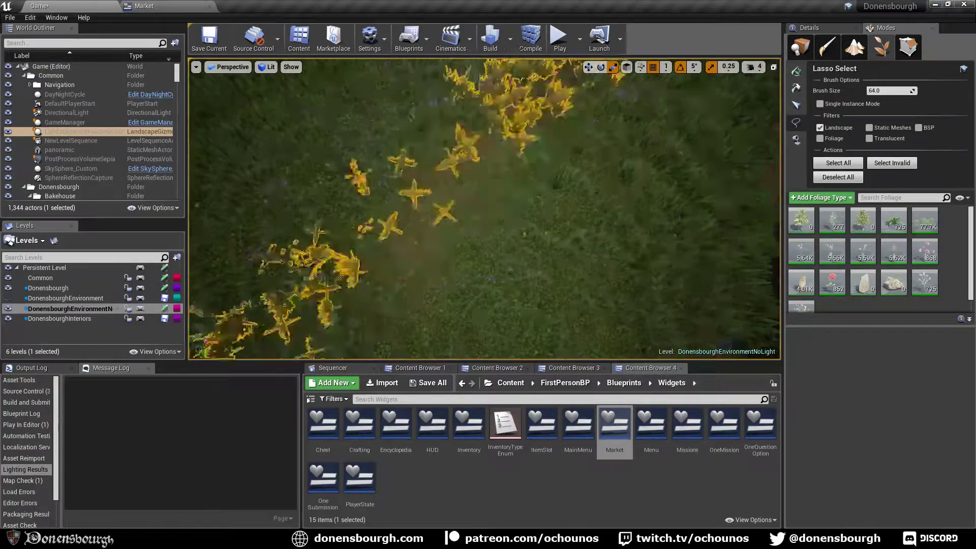
right_click_drag(551, 133, 508, 129)
right_click_drag(571, 187, 595, 181)
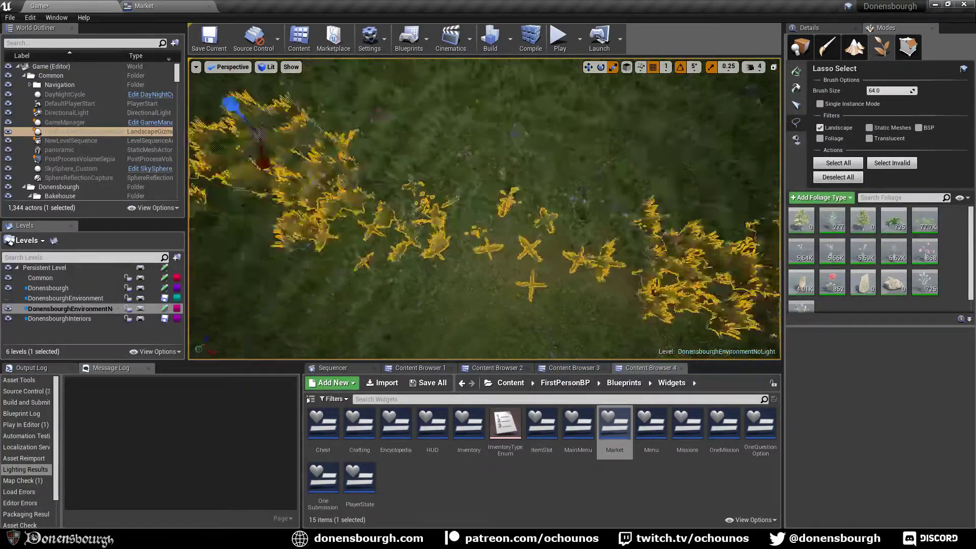
right_click_drag(508, 213, 469, 221)
mouse_move(546, 219)
left_mouse_down()
mouse_move(413, 174)
mouse_move(288, 105)
mouse_move(356, 146)
left_mouse_up()
right_click_drag(387, 176, 483, 180)
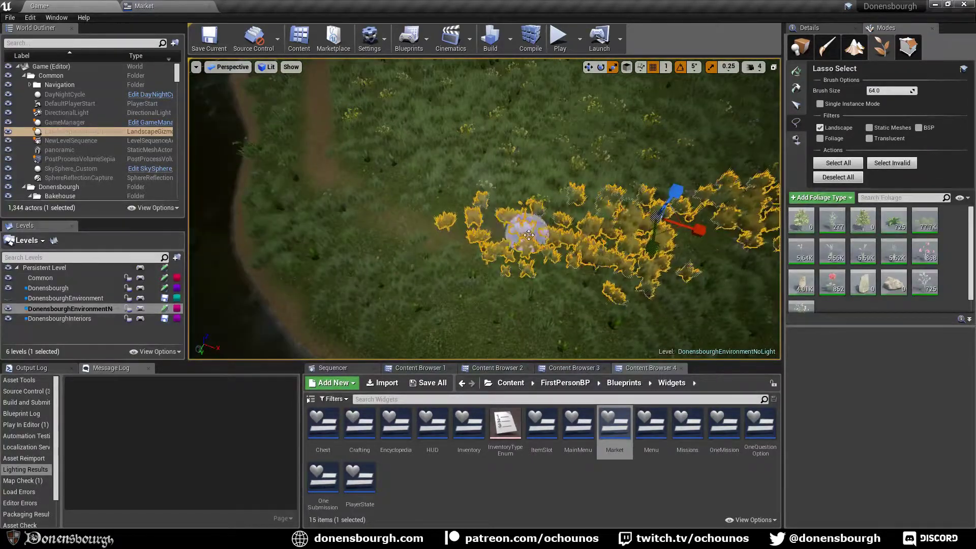
mouse_move(529, 235)
left_mouse_down()
mouse_move(403, 218)
mouse_move(344, 196)
mouse_move(452, 224)
left_mouse_up()
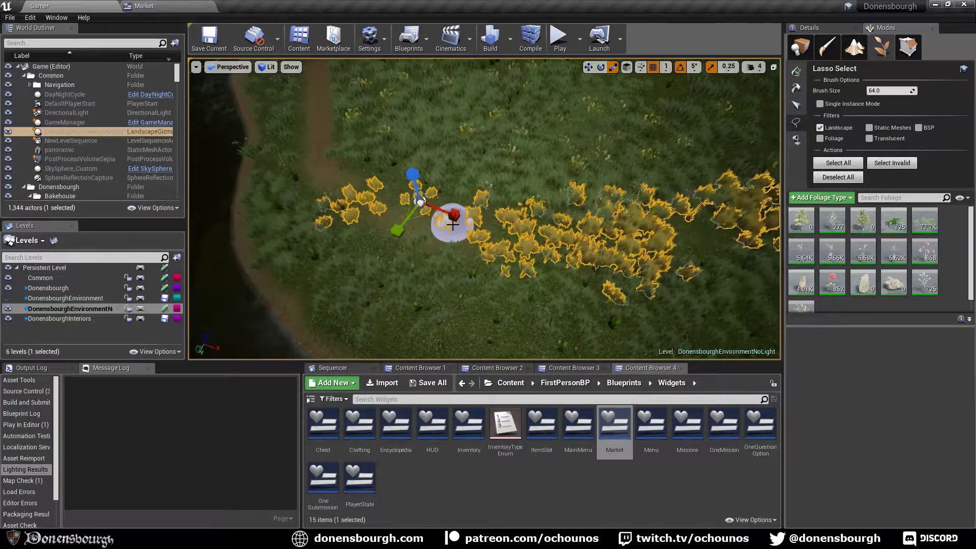
key("Delete")
Extend the trail along the riverbank toward the thatched hut by painting the Mud landscape layer with brush size 64.
right_click_drag(406, 263, 434, 263)
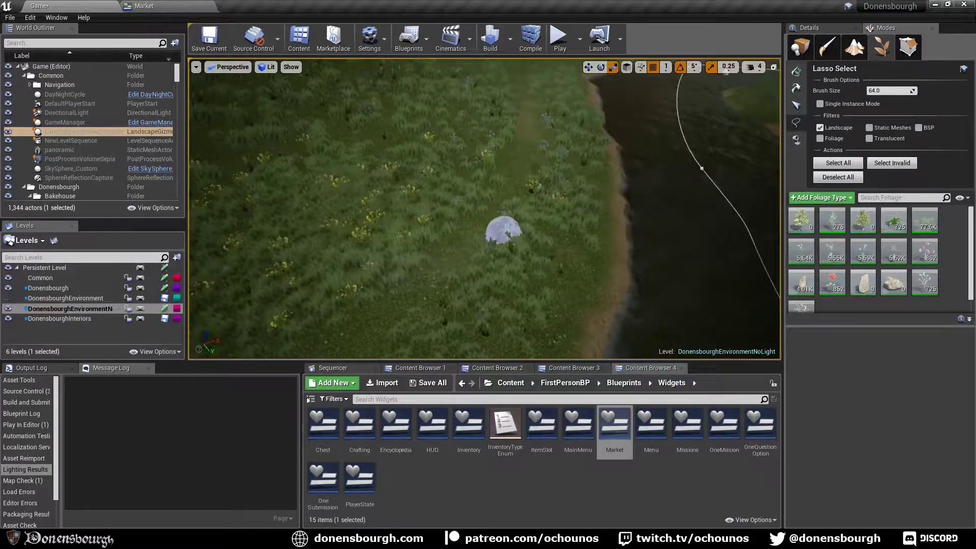
right_click_drag(503, 231, 501, 229)
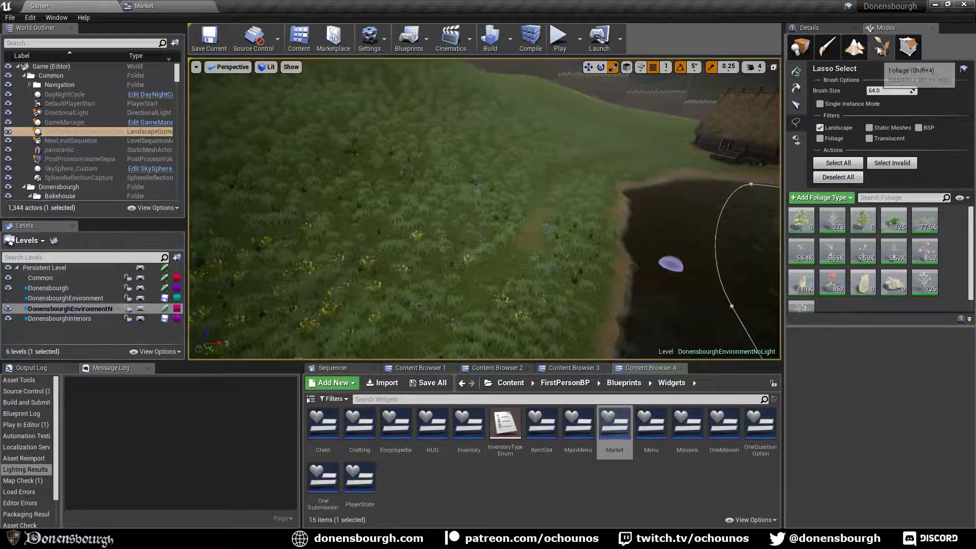
left_click(854, 47)
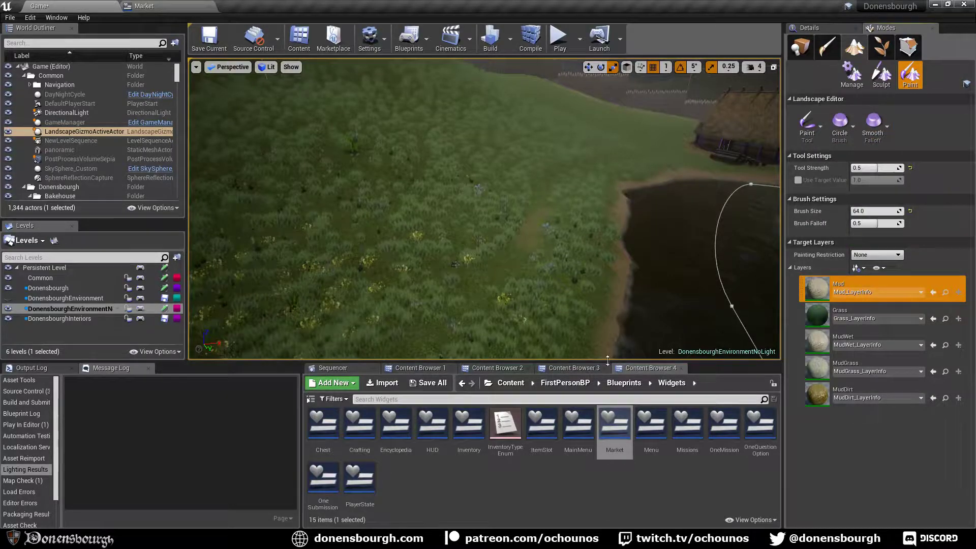
left_click_drag(502, 278, 438, 333)
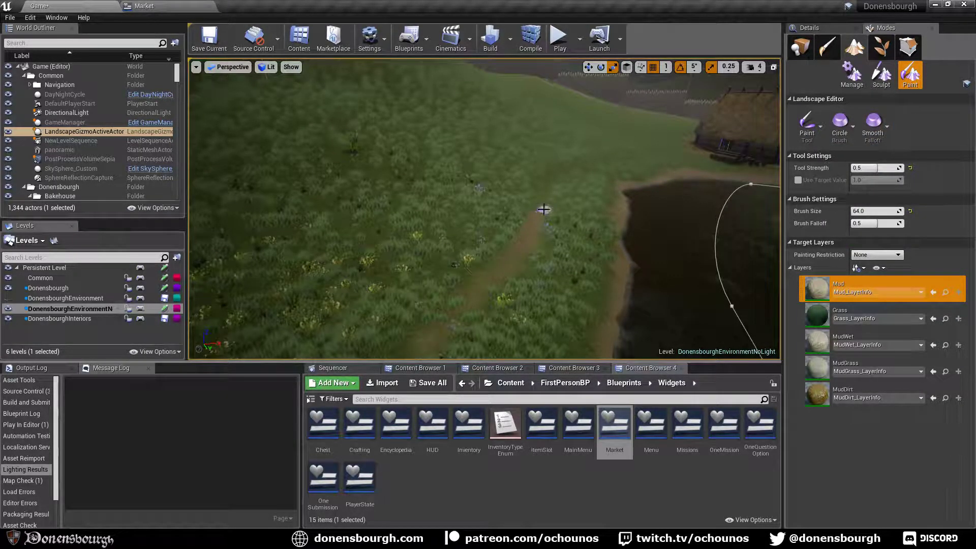
right_click_drag(630, 249, 457, 264)
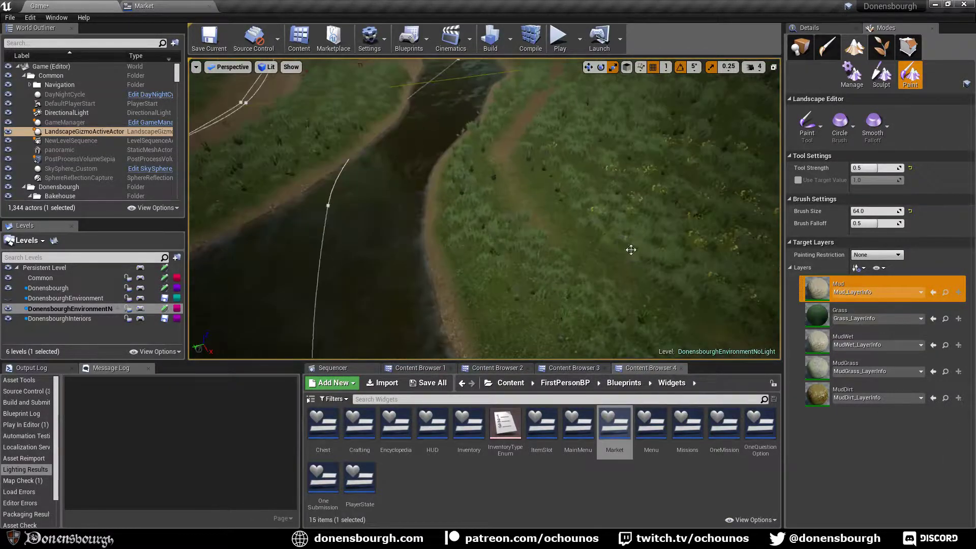
Continue the footpath across the riverside meadow by painting the Mud landscape layer with brush size 64.
mouse_move(723, 325)
left_mouse_down()
mouse_move(593, 268)
mouse_move(531, 197)
mouse_move(618, 273)
left_mouse_up()
right_click_drag(617, 272, 767, 290)
left_click_drag(428, 129, 532, 98)
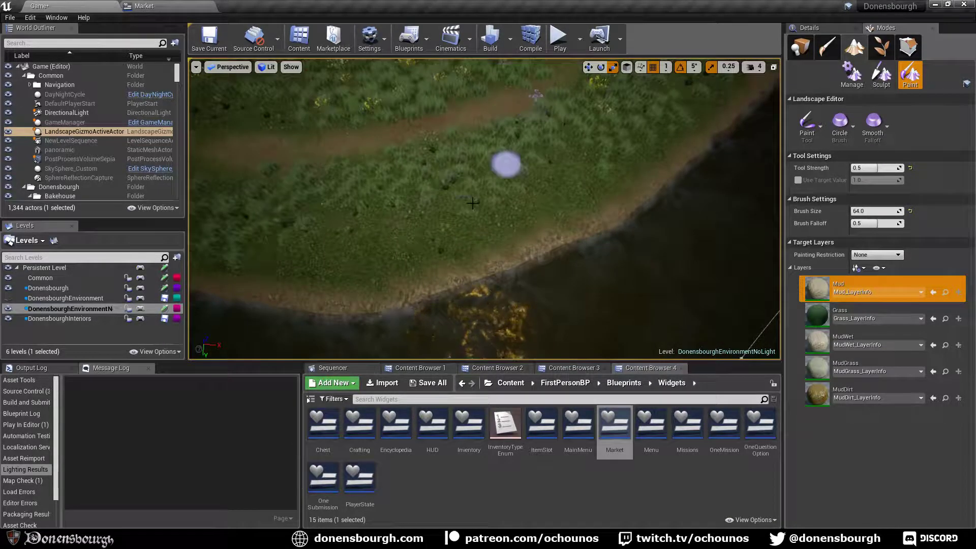
right_click_drag(505, 162, 472, 203)
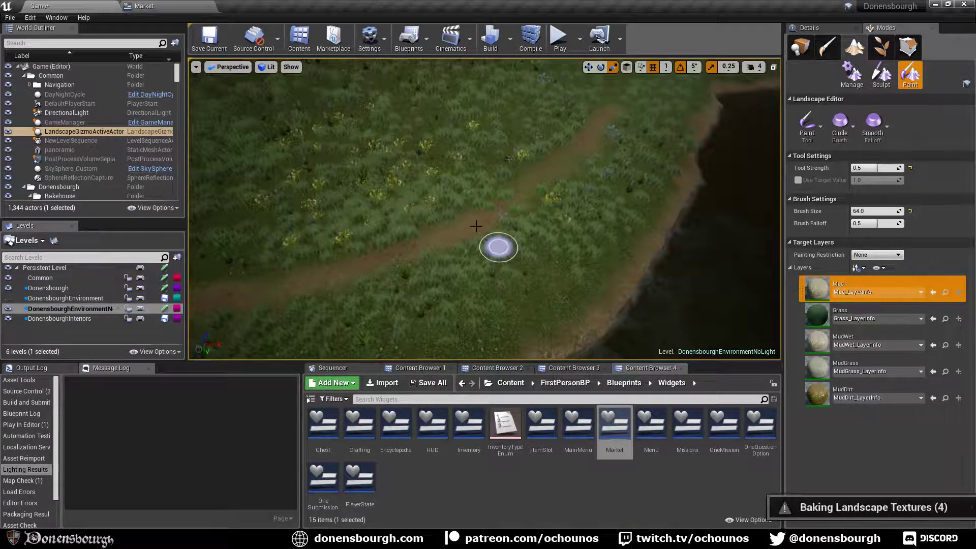
double_click(455, 249)
right_click_drag(456, 248, 417, 238)
right_click_drag(474, 274, 476, 246)
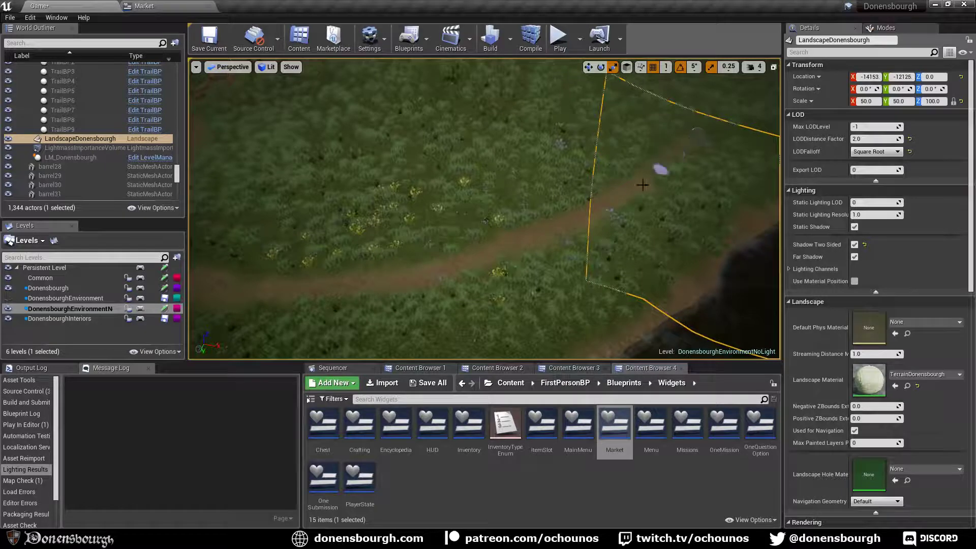
Extend the painted Mud trail around the foot of the grassy hill, past the water's edge to the hut with logs.
mouse_move(556, 247)
right_mouse_down()
mouse_move(511, 250)
mouse_move(500, 221)
right_mouse_up()
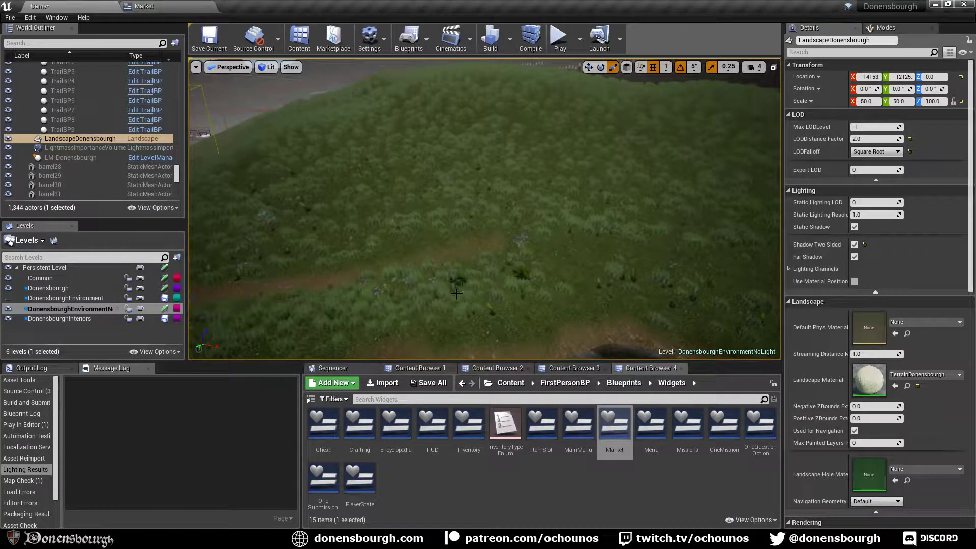
right_click_drag(500, 221, 525, 280)
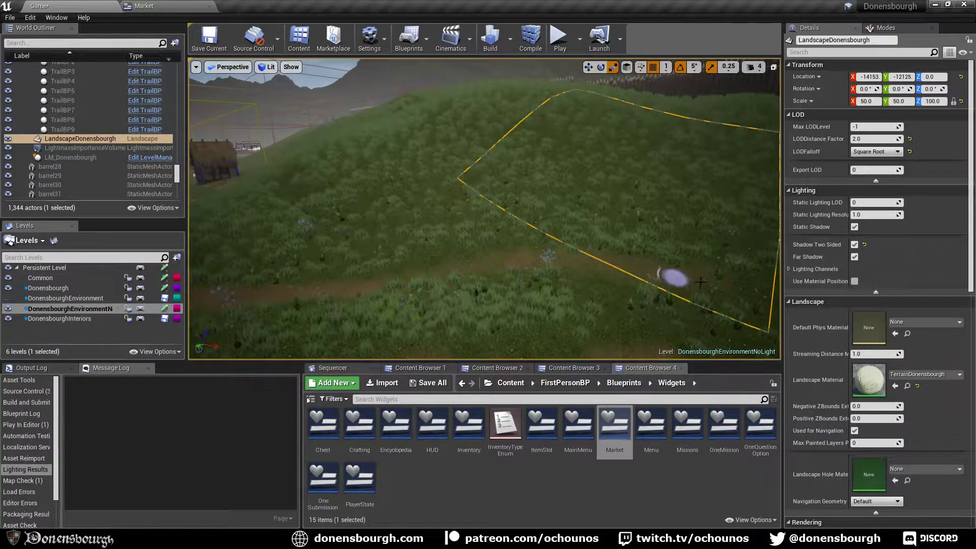
right_click_drag(610, 275, 490, 268)
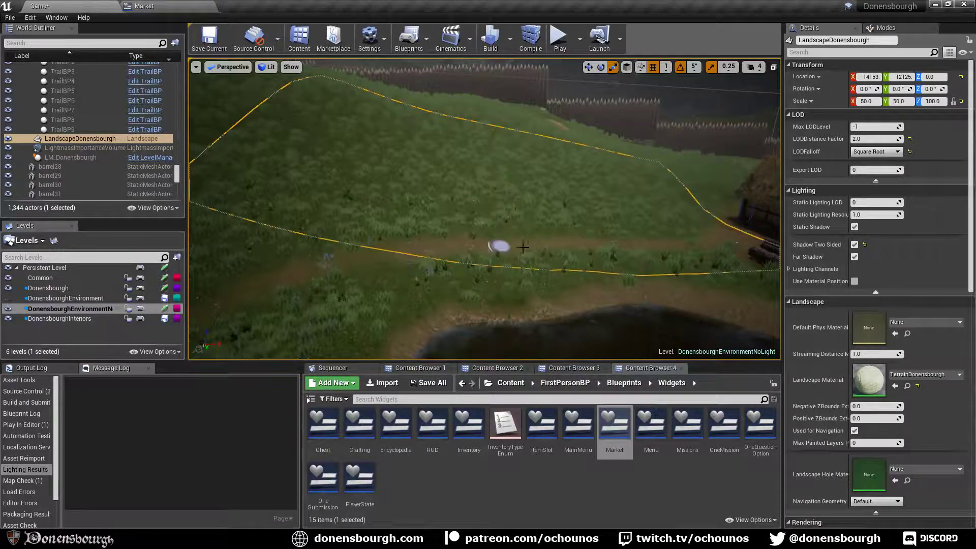
mouse_move(577, 283)
right_mouse_down()
mouse_move(513, 283)
mouse_move(503, 310)
right_mouse_up()
mouse_move(447, 256)
right_mouse_down()
mouse_move(430, 241)
mouse_move(424, 250)
right_mouse_up()
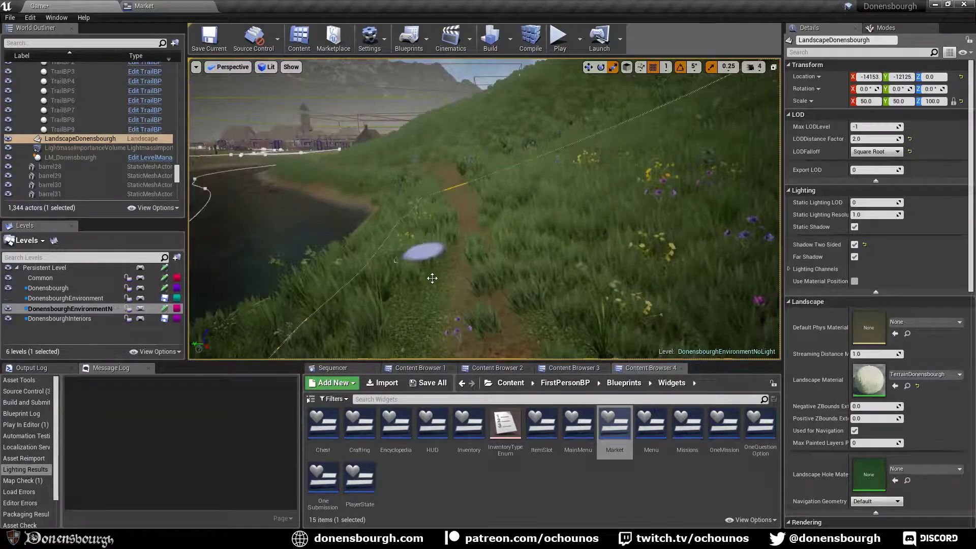
Leave landscape painting for the Place mode and make the DonensbourghEnvironment level visible.
left_click(886, 28)
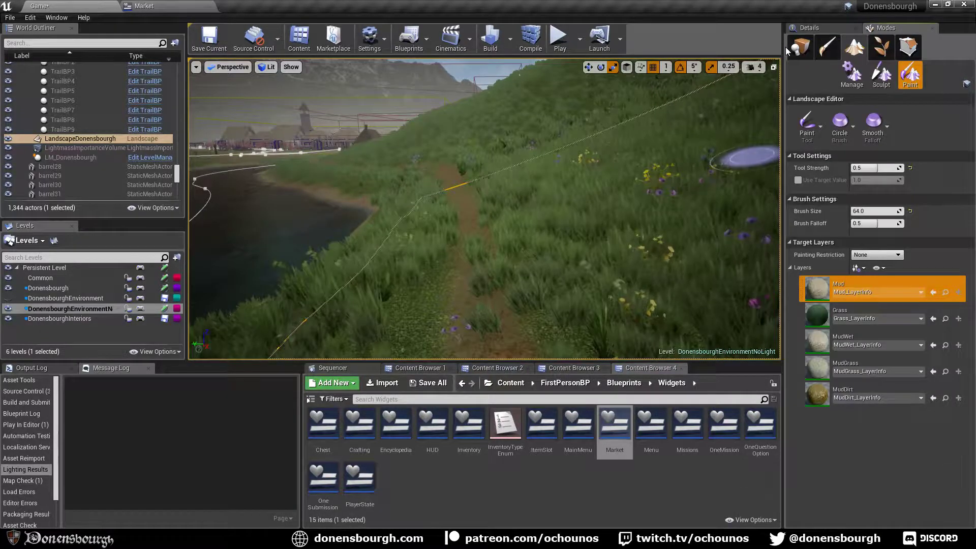
left_click(800, 46)
right_click_drag(407, 218, 431, 198)
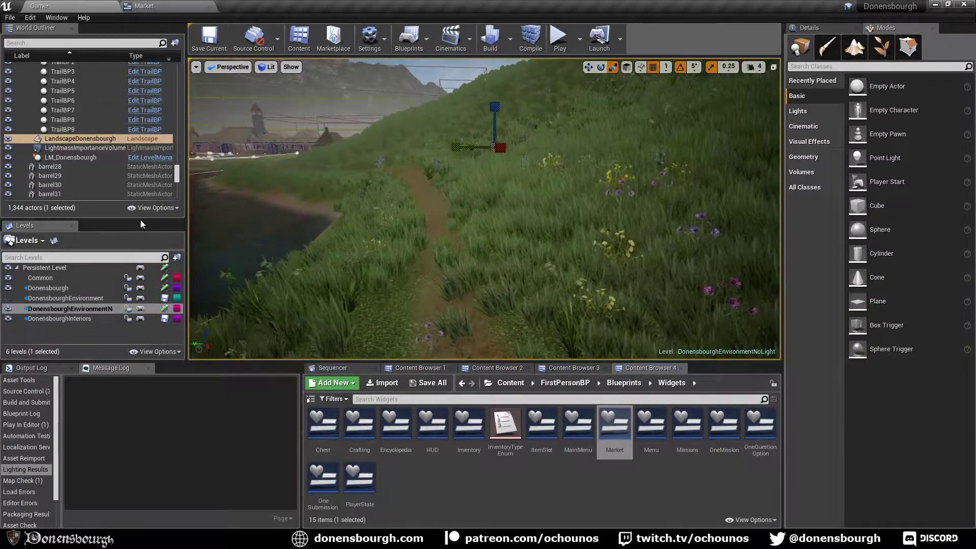
key("w")
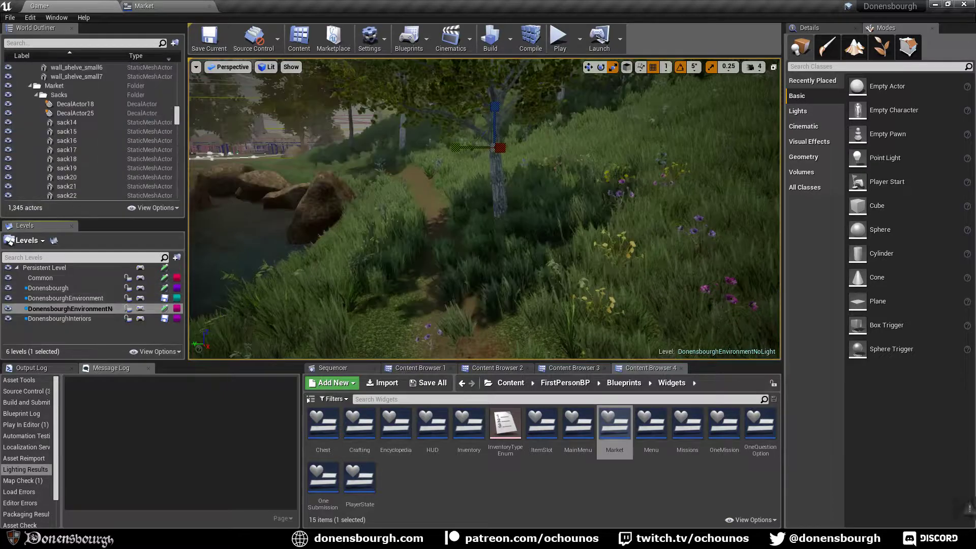
mouse_move(477, 249)
right_mouse_down()
mouse_move(484, 260)
mouse_move(470, 257)
right_mouse_up()
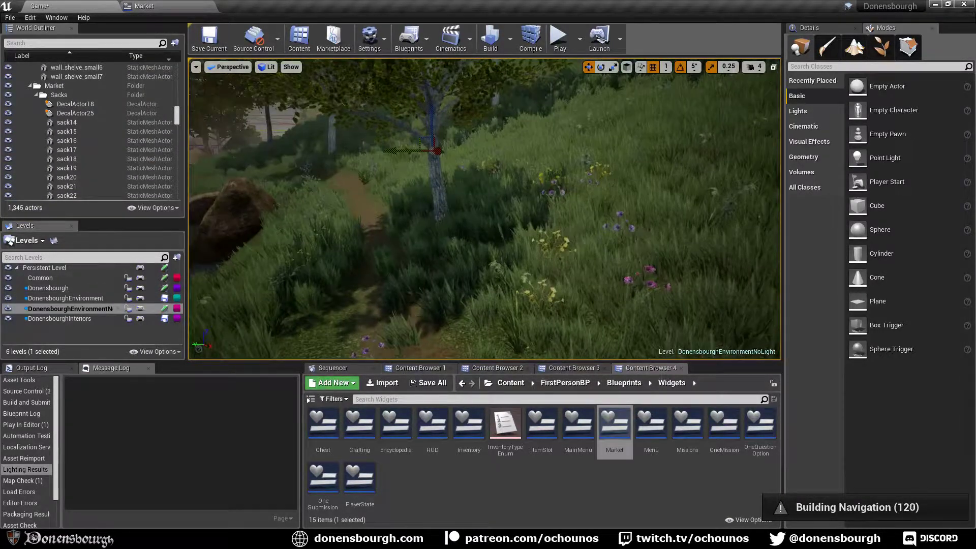
right_click_drag(564, 184, 562, 184)
left_click(881, 47)
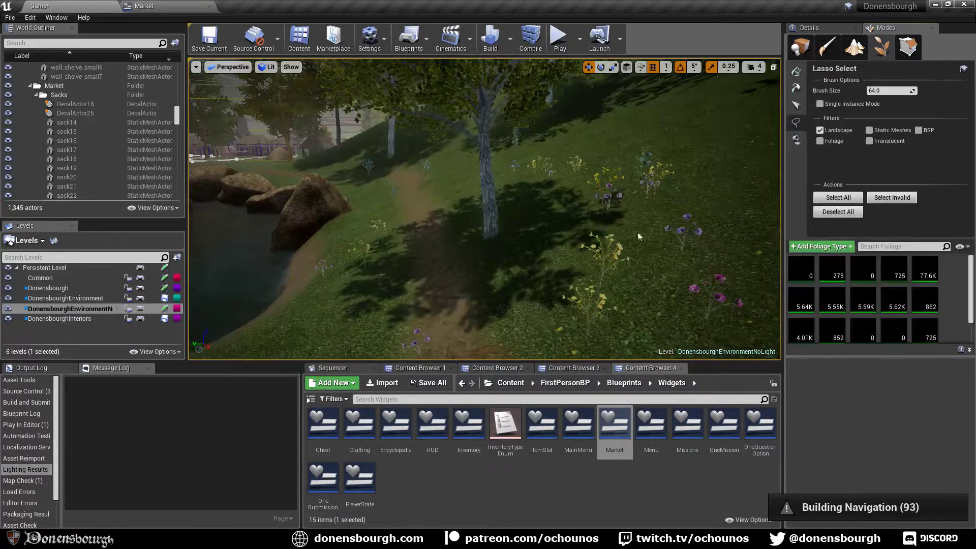
right_click_drag(508, 214, 503, 213)
right_click_drag(671, 153, 668, 153)
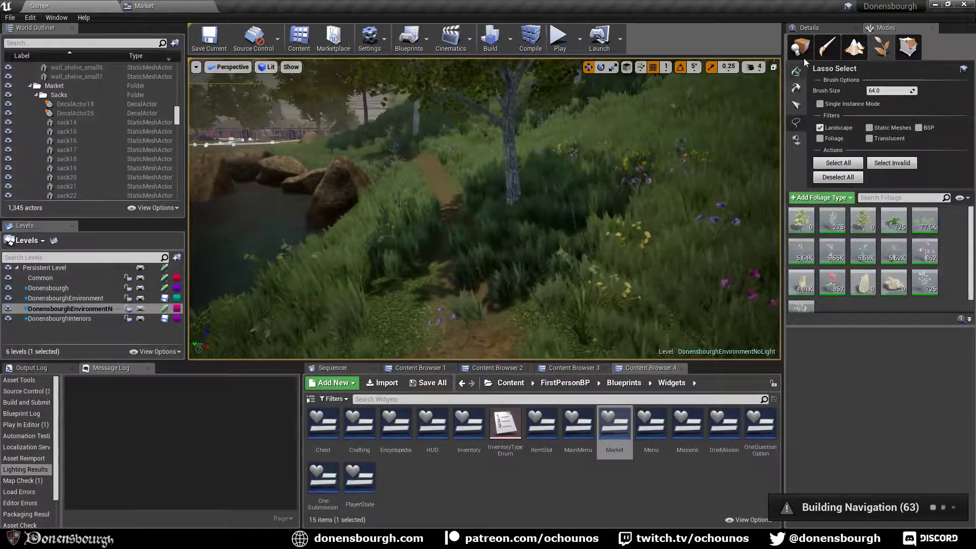
key("shift+1")
Play the level from the start of the trail near the logs and walk the mud path past the riverside rocks, checking its foliage.
right_click_drag(508, 214, 524, 214)
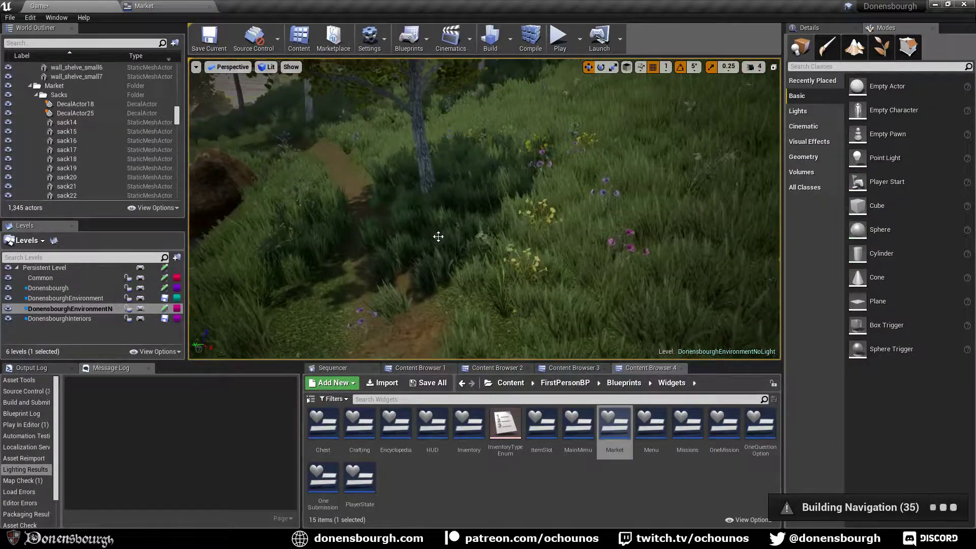
right_click_drag(439, 236, 458, 226)
right_click_drag(361, 180, 342, 167)
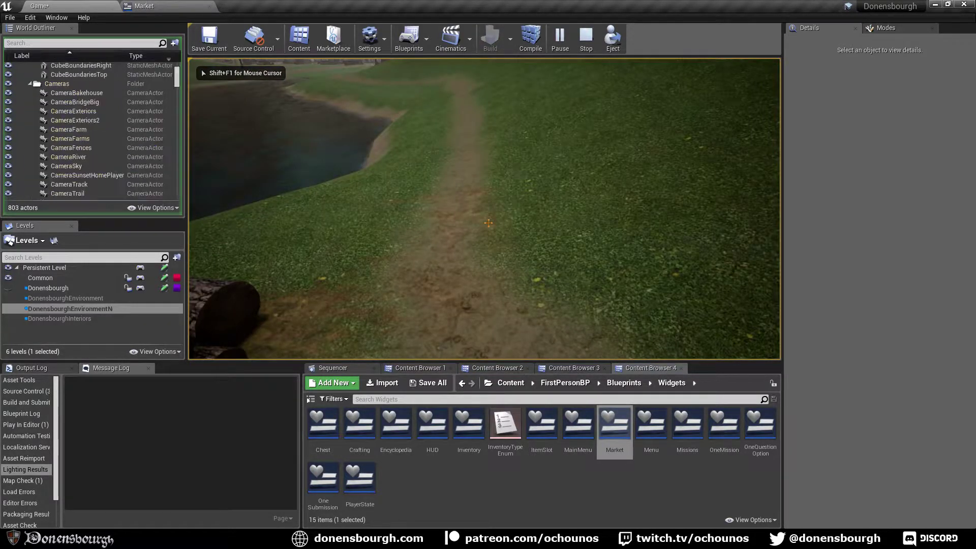
key("w")
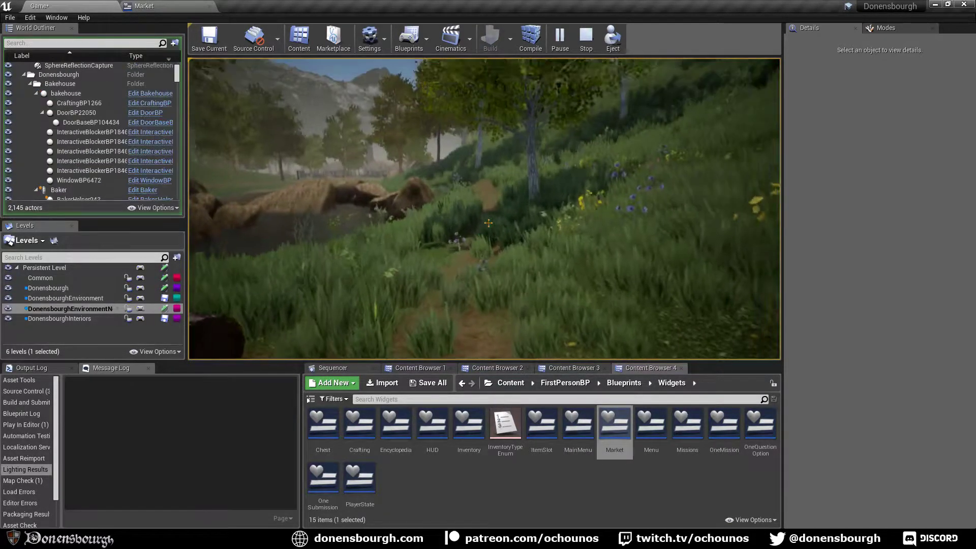
key("w")
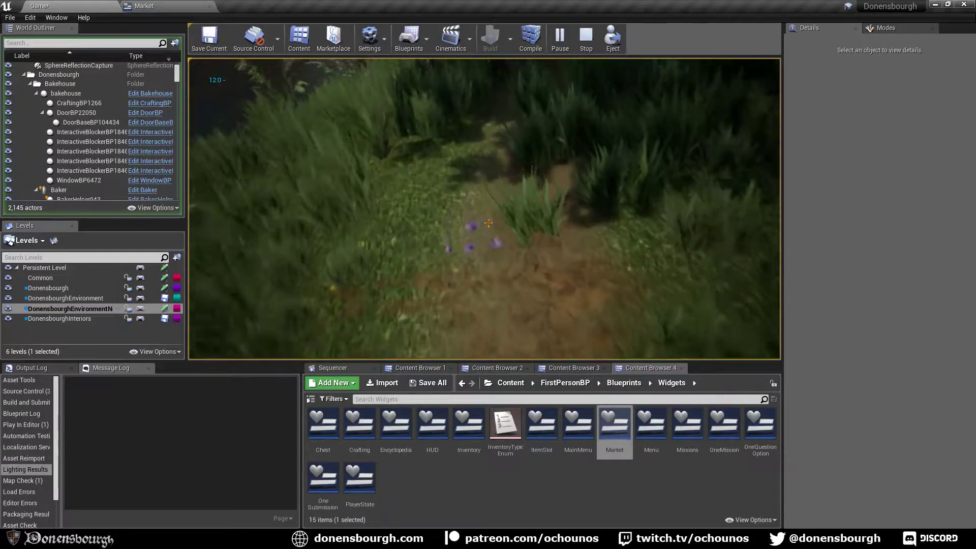
key("w")
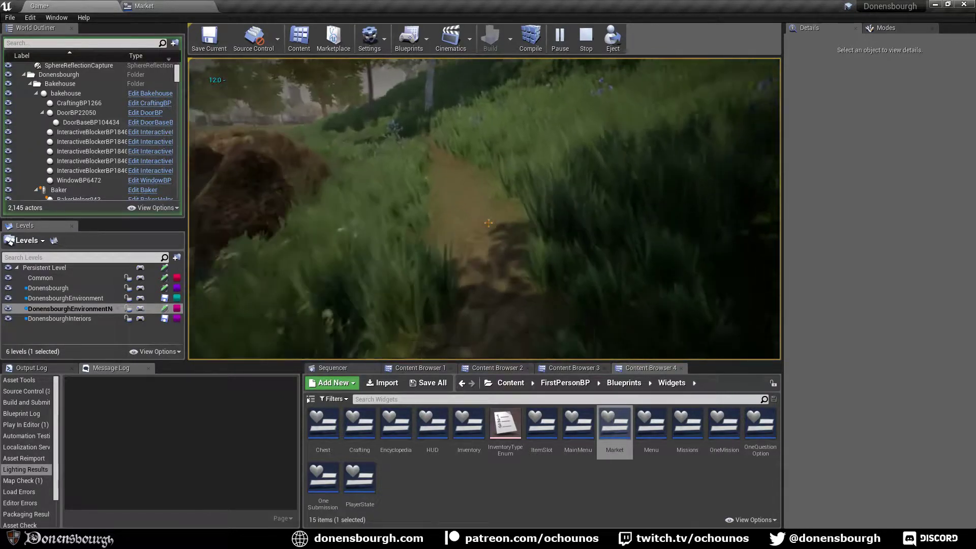
key("w")
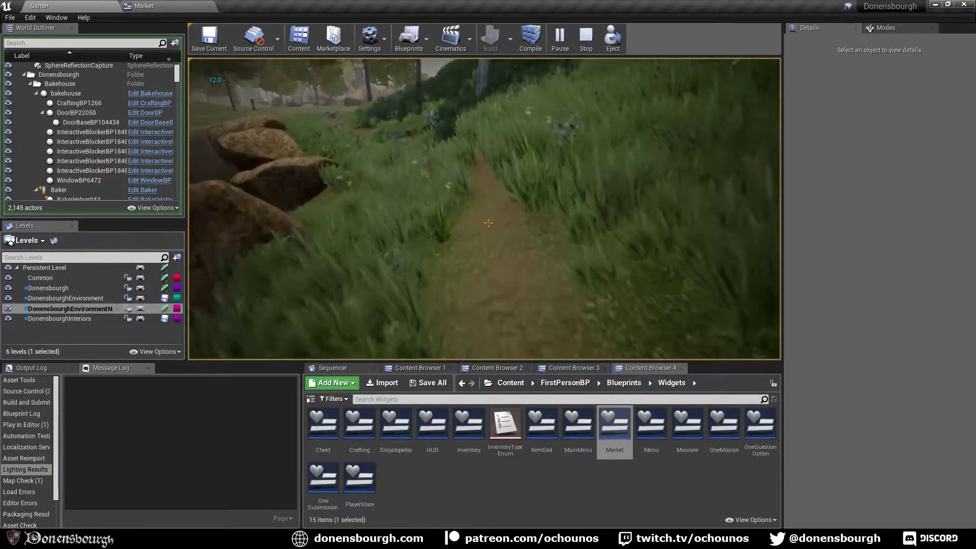
key("w")
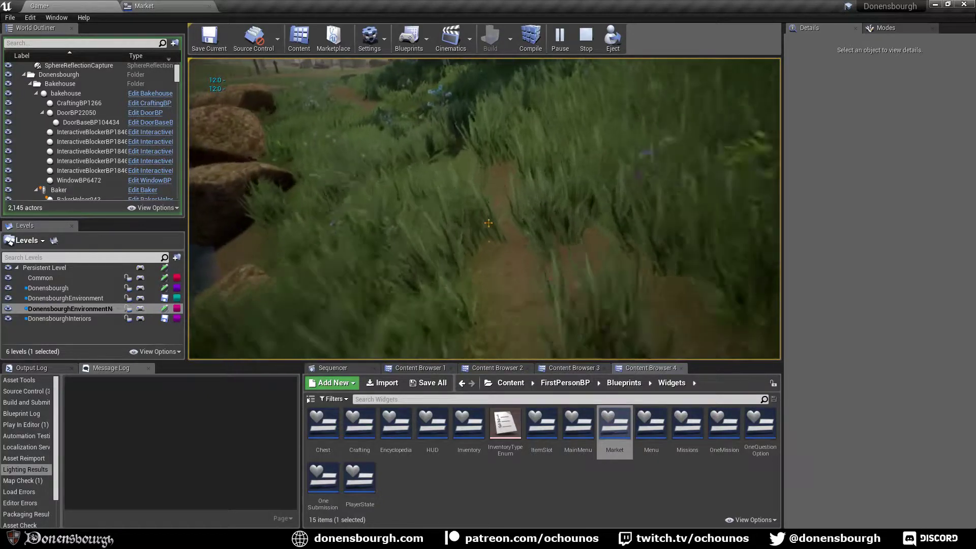
key("w")
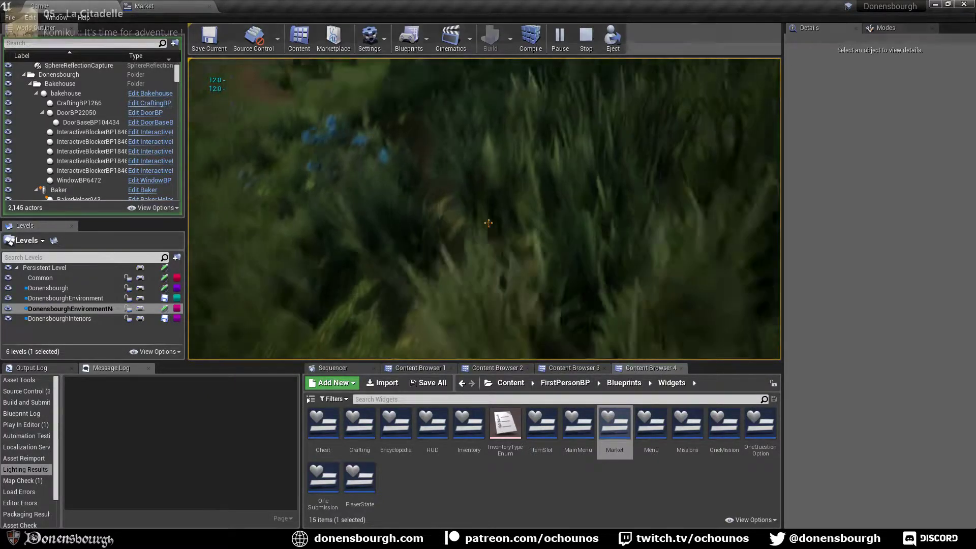
key("w")
key("shift")
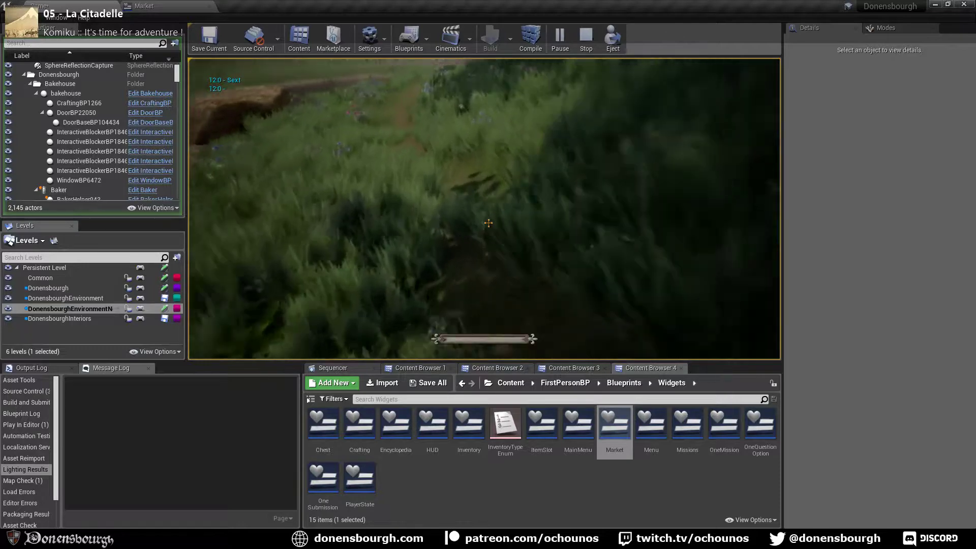
Follow the rest of the meadow trail in the play session, past the large tree to the wooden fence, checking for overgrown stretches.
key("w")
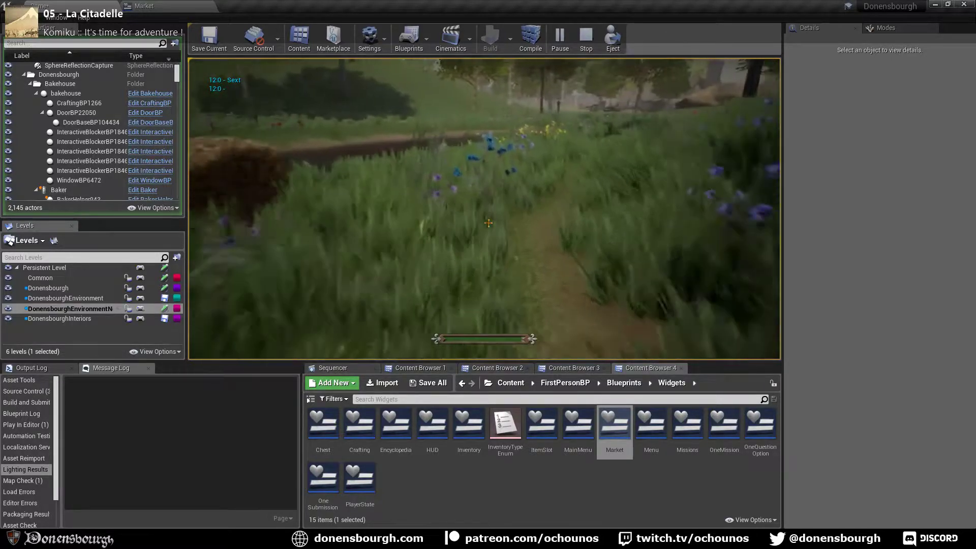
key("w")
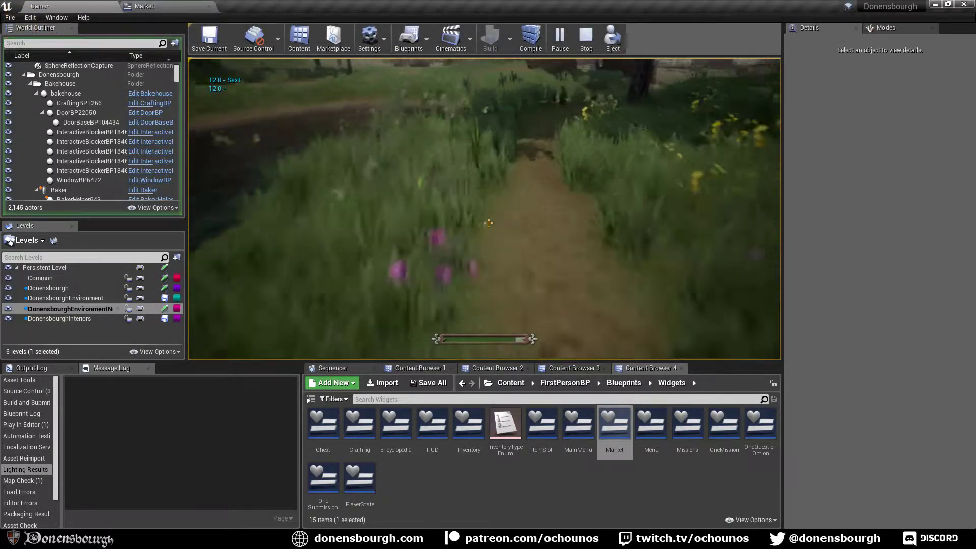
key("w")
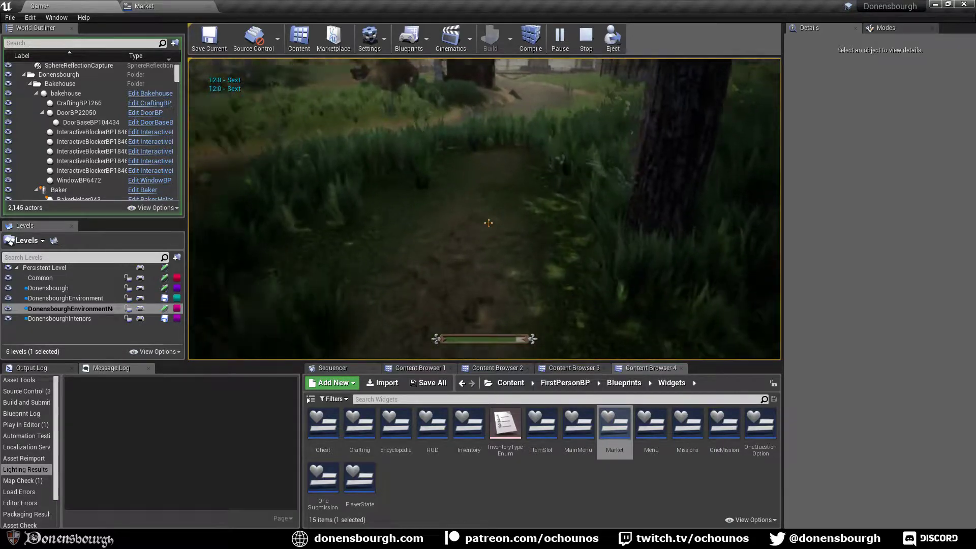
key("w")
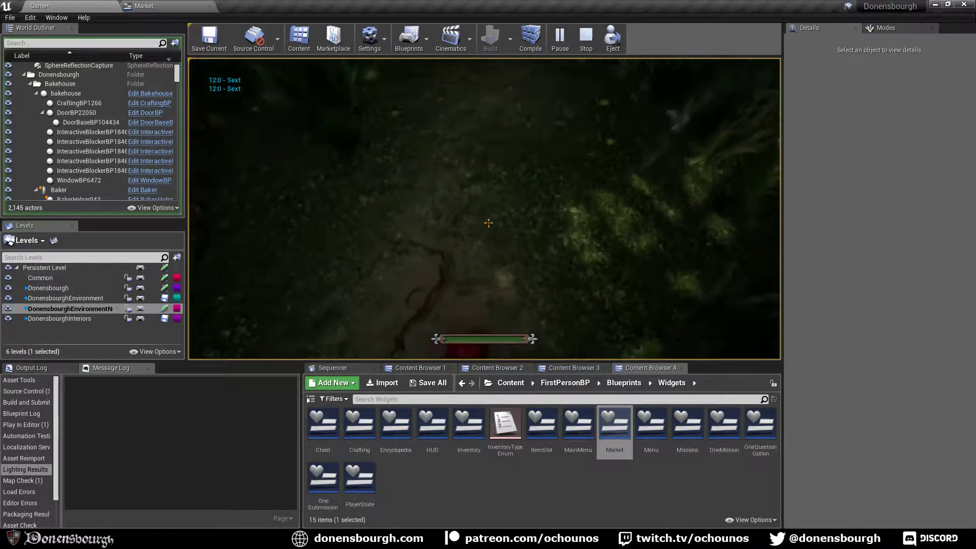
key("w")
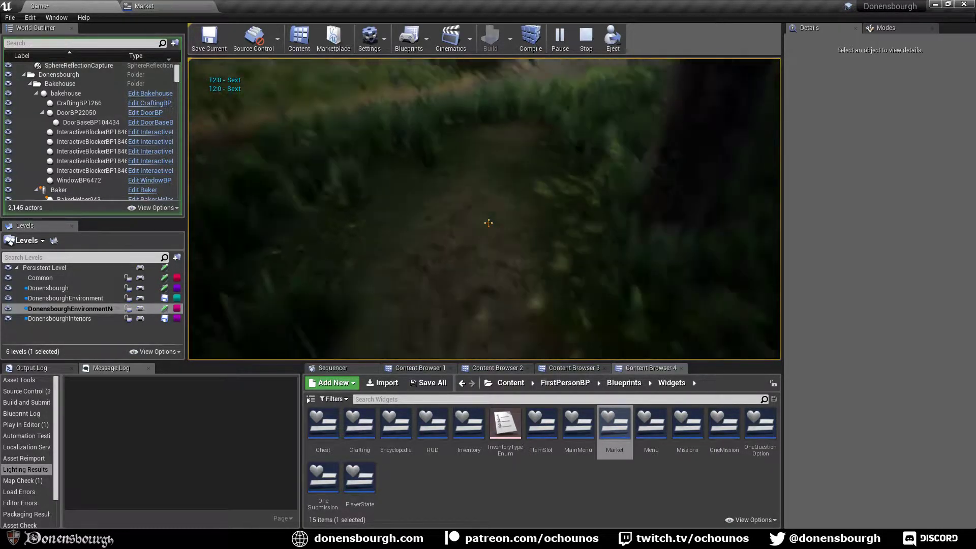
key("w")
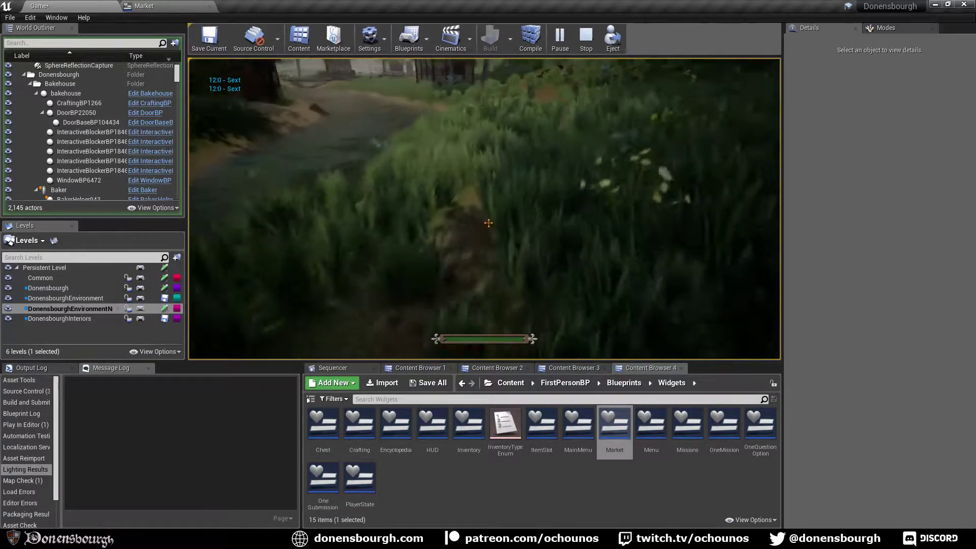
key("w")
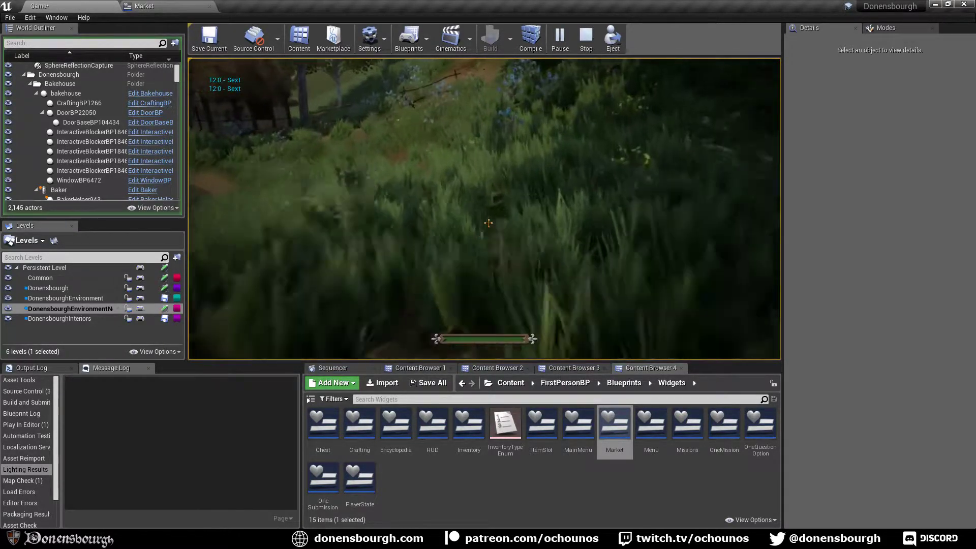
key("w")
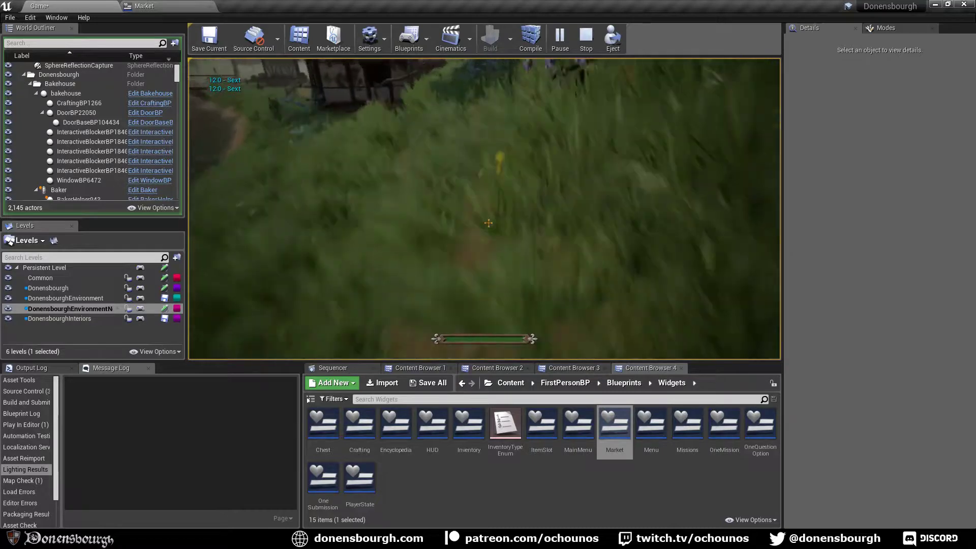
key("w")
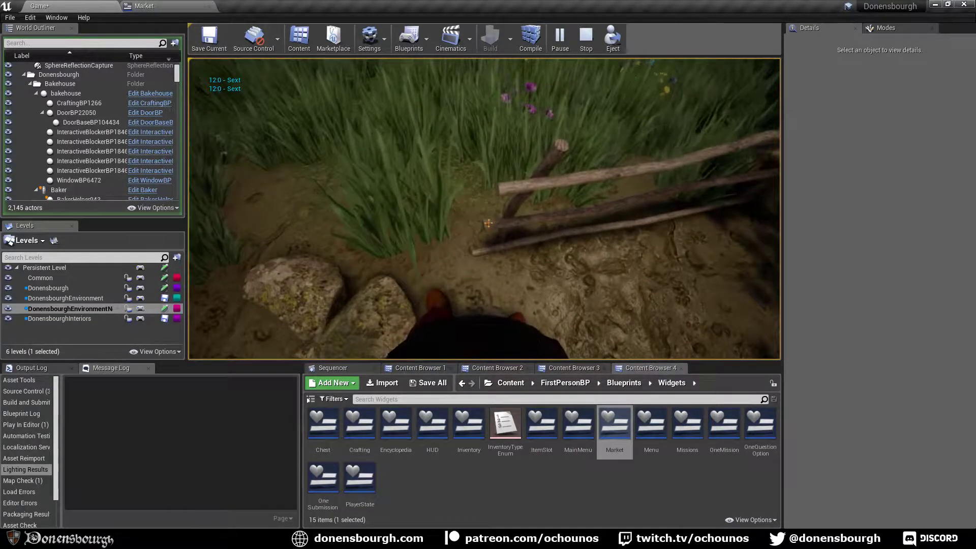
Examine the fence gap beside the rocks where the meadow trail meets the muddy ground.
key("s")
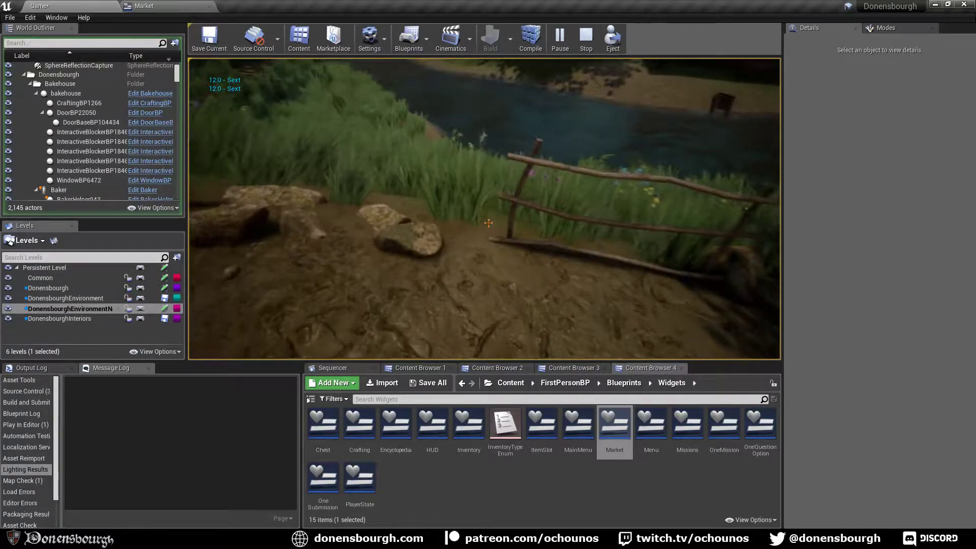
key("s")
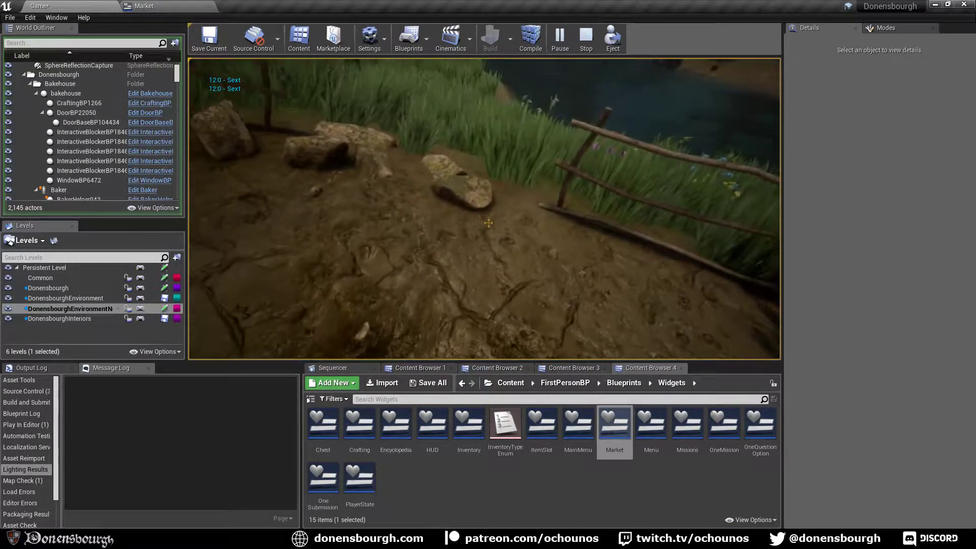
key("w")
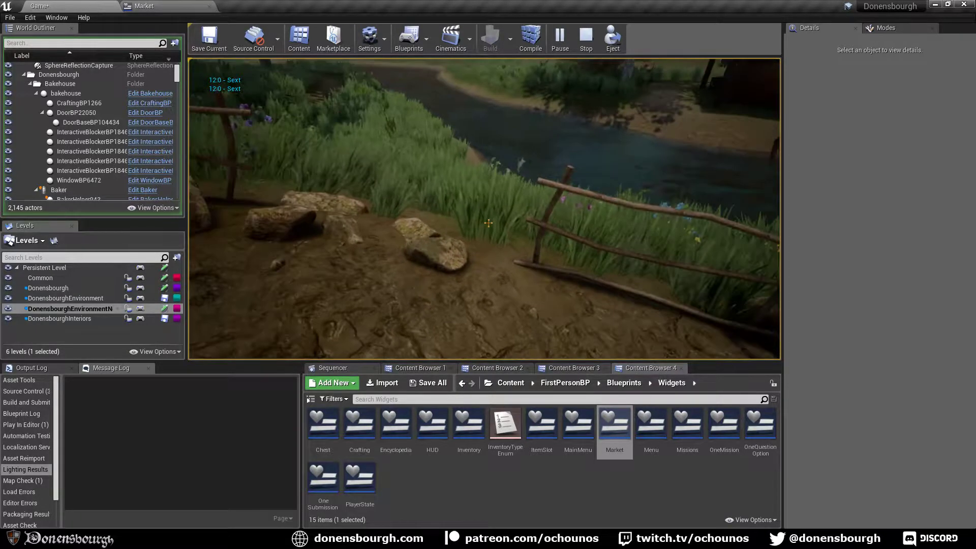
key("w")
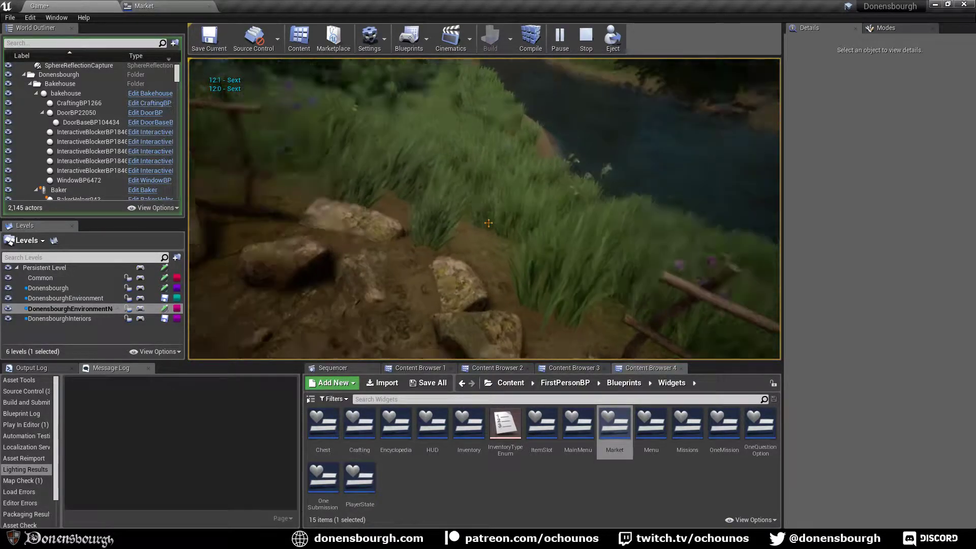
Walk from the fence gap back along the meadow trail, checking its overgrown stretches, and end the play session.
key("w")
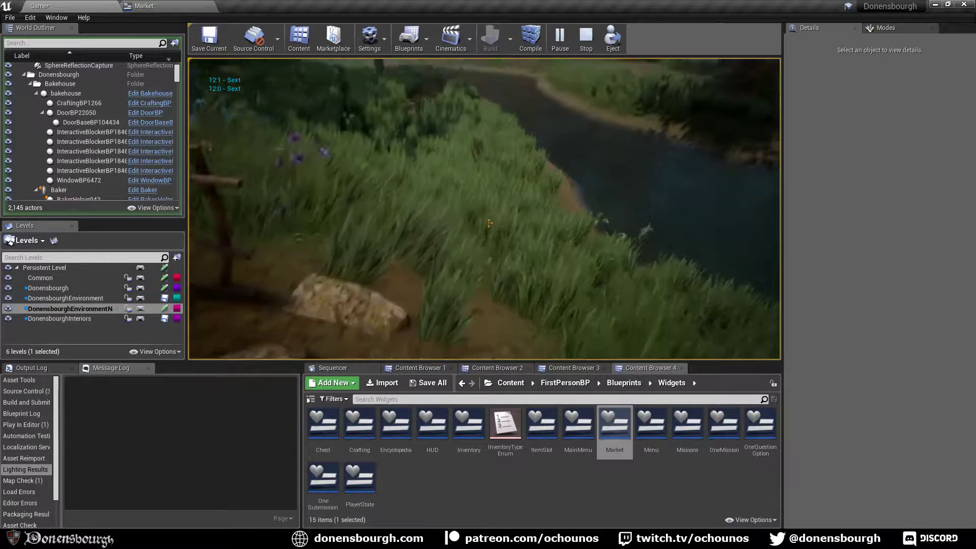
key("w")
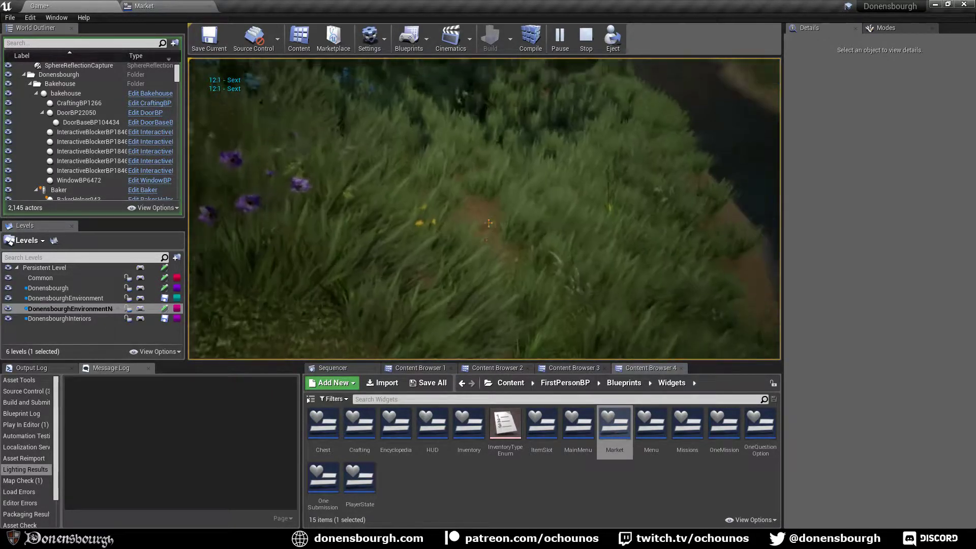
key("w")
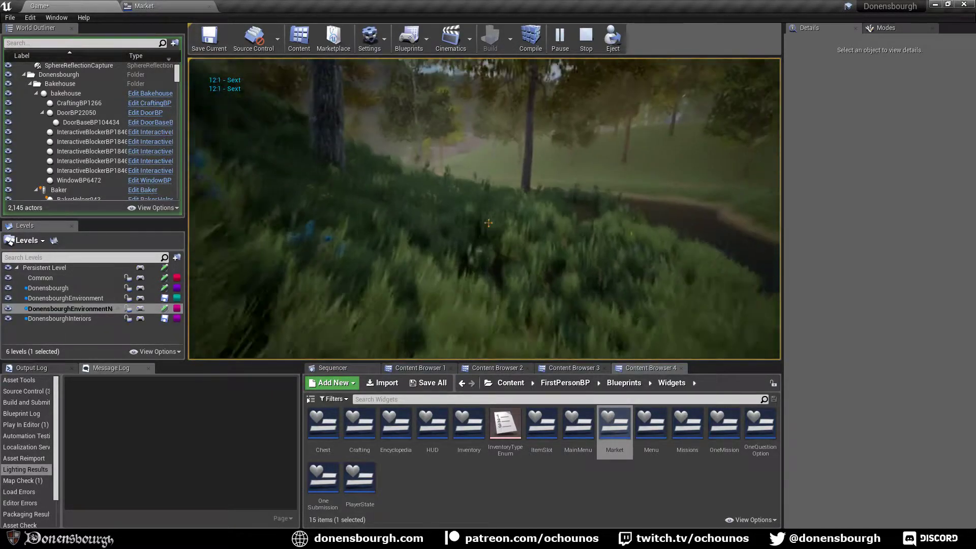
key("w")
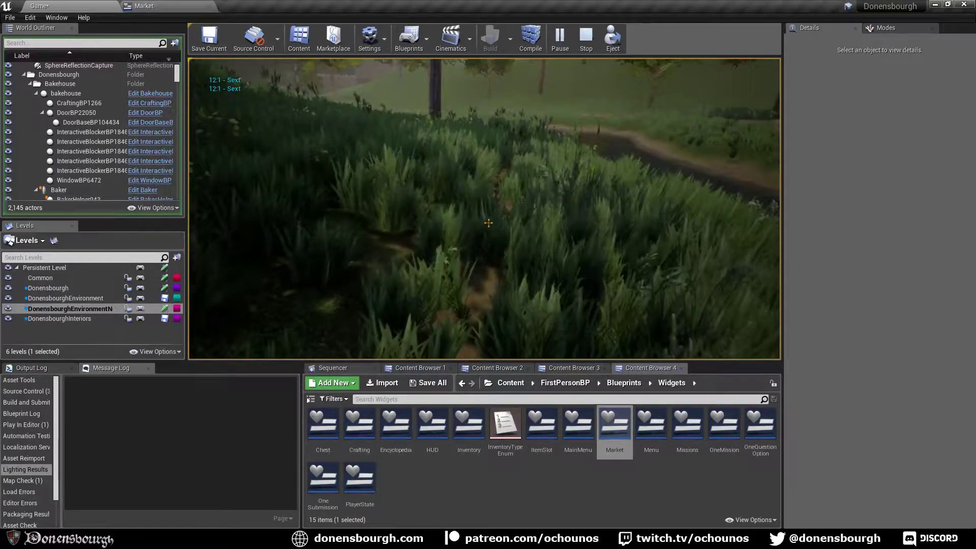
key("Escape")
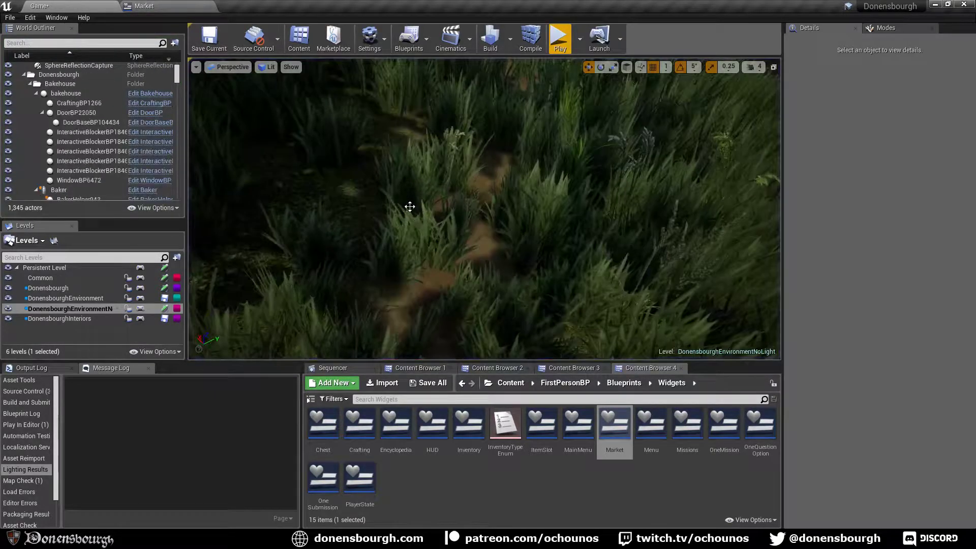
Lasso-select the grass clumps covering the mud trail beyond the fence gap with the Foliage tool and delete them.
scroll(410, 207, "down", 8)
scroll(402, 202, "up", 4)
right_click_drag(403, 201, 408, 180)
scroll(421, 179, "up", 4)
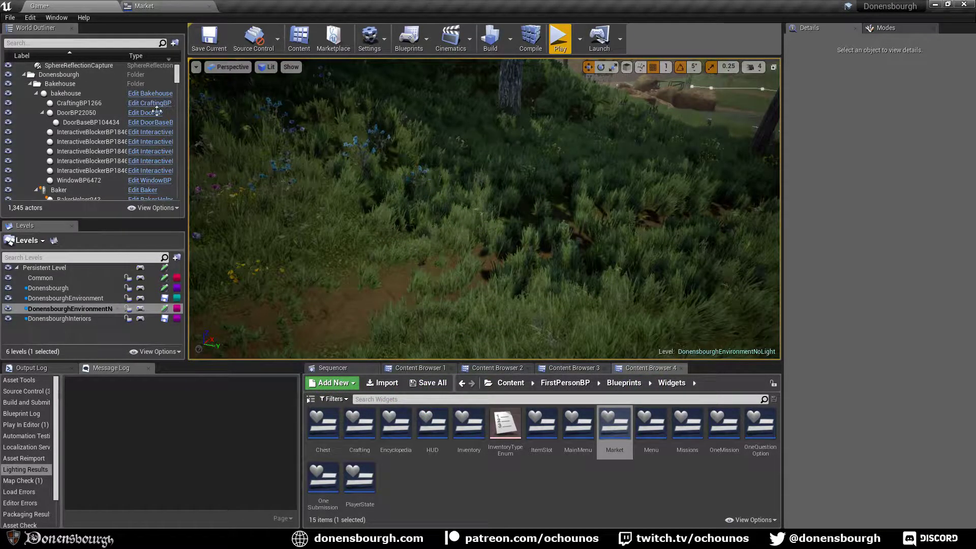
right_click_drag(445, 268, 446, 269)
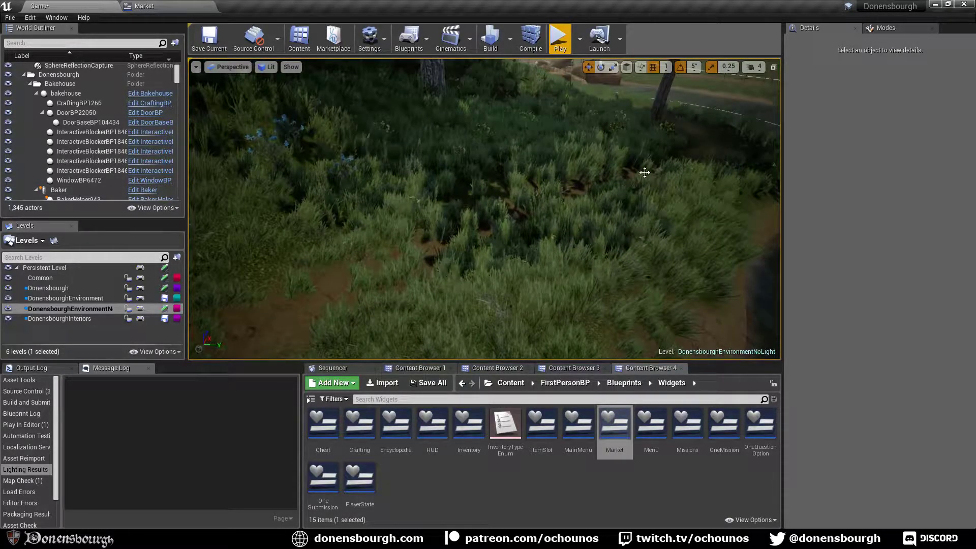
left_click(897, 28)
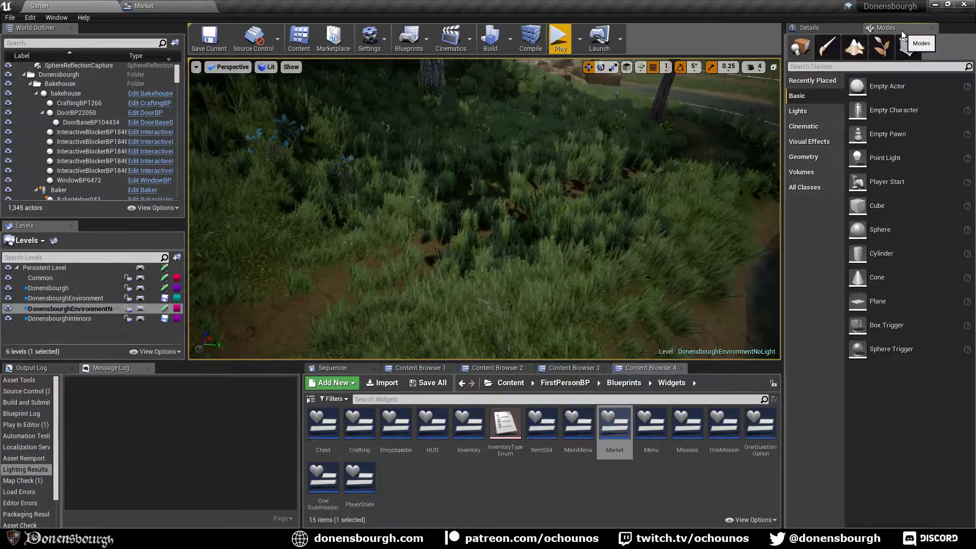
left_click(876, 54)
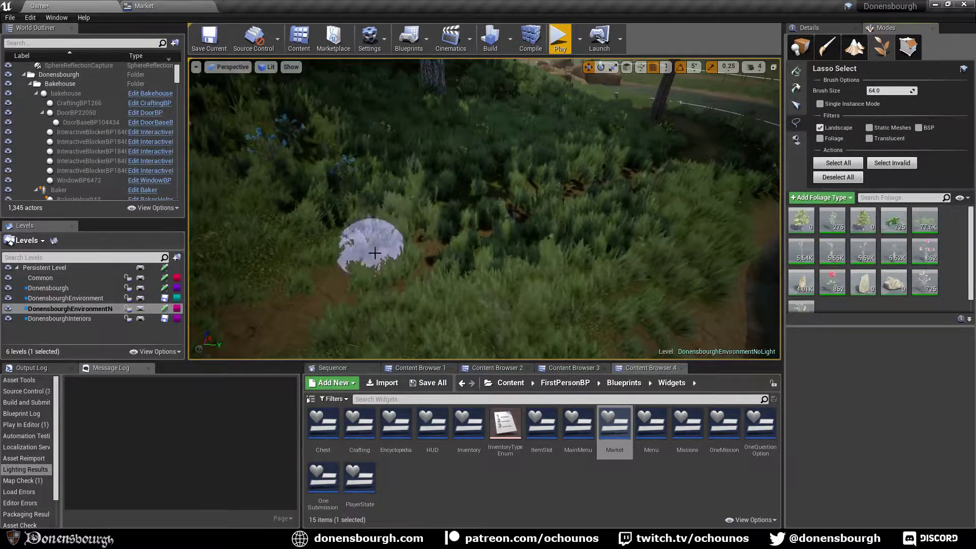
left_click_drag(508, 220, 533, 209)
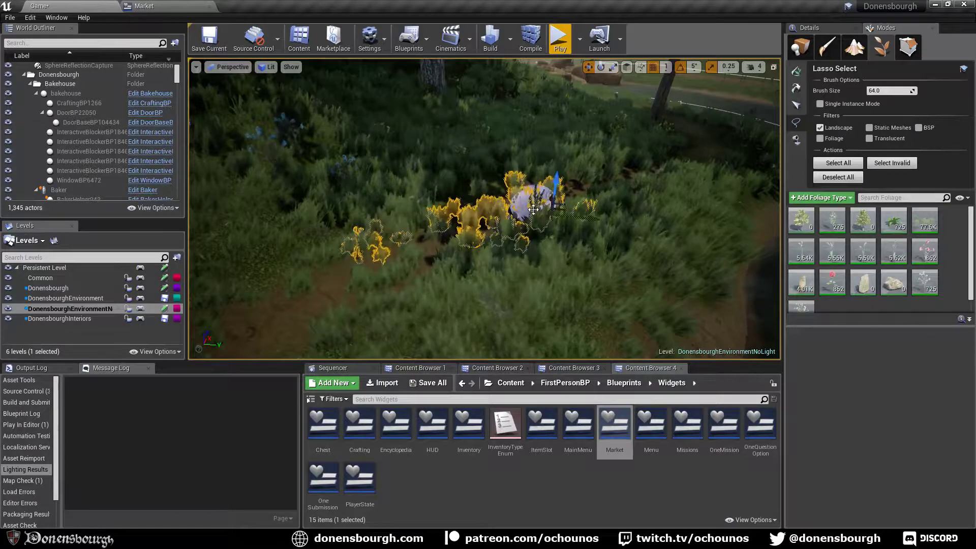
key("Delete")
Lasso-select the grass clumps on the mud path beside the fence rocks and delete them.
right_click_drag(508, 207, 396, 233)
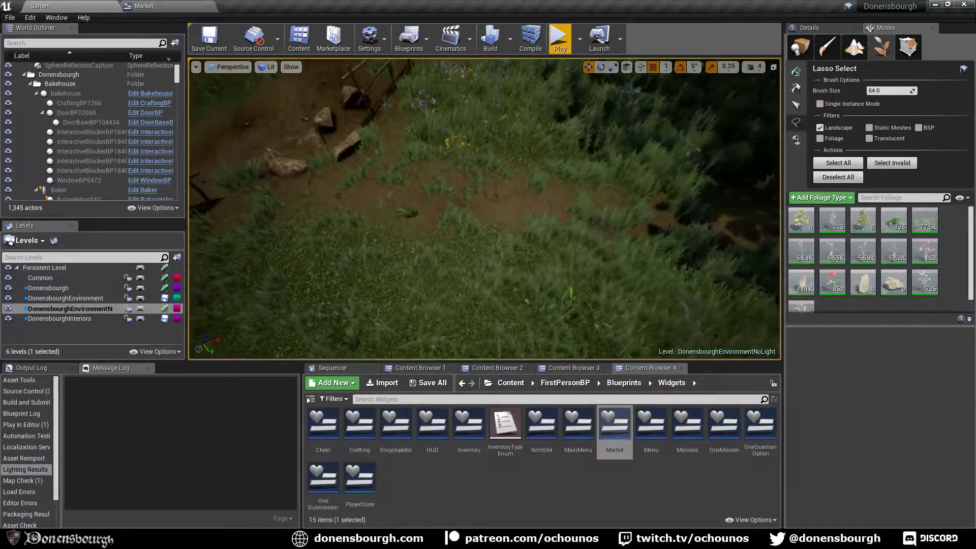
mouse_move(451, 197)
left_mouse_down()
mouse_move(356, 184)
mouse_move(409, 194)
left_mouse_up()
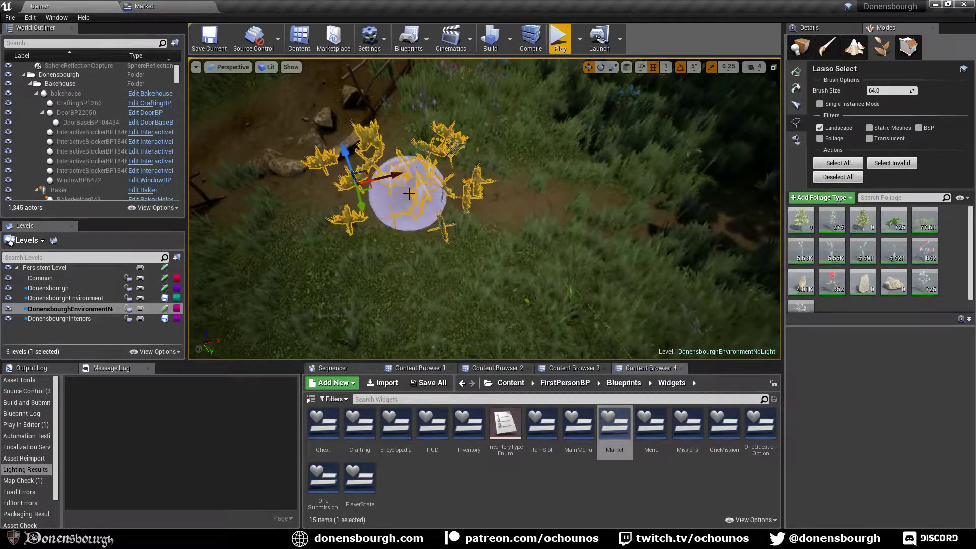
key("Delete")
Paint scattered flowers along both edges of the meadow trail near the large tree with the foliage Paint tool at brush size 64.
mouse_move(409, 194)
right_mouse_down()
mouse_move(498, 218)
mouse_move(437, 229)
mouse_move(453, 198)
mouse_move(470, 246)
mouse_move(482, 251)
mouse_move(473, 254)
right_mouse_up()
left_click(795, 86)
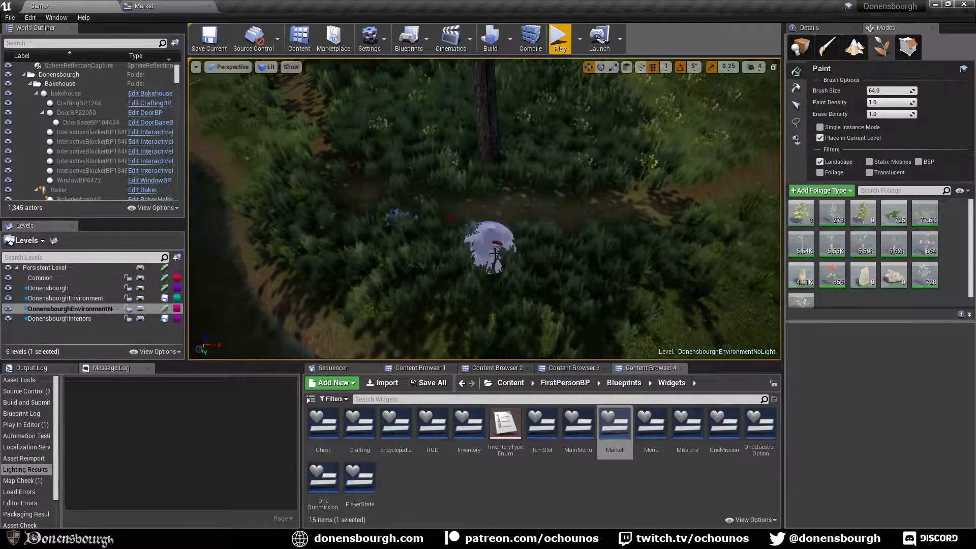
right_click_drag(494, 253, 503, 251)
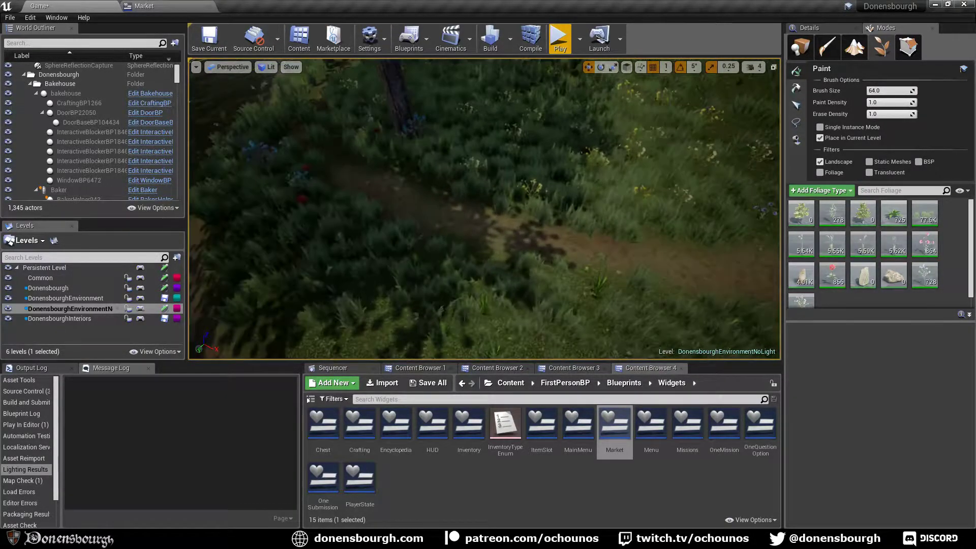
mouse_move(394, 253)
left_mouse_down()
mouse_move(322, 212)
mouse_move(499, 213)
mouse_move(447, 148)
mouse_move(479, 157)
mouse_move(389, 106)
left_mouse_up()
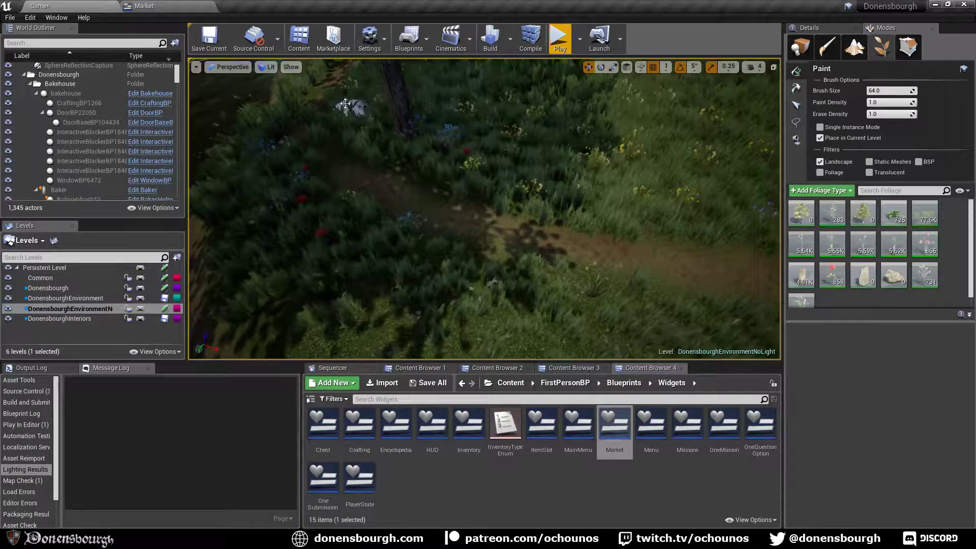
mouse_move(451, 128)
left_mouse_down()
mouse_move(555, 188)
mouse_move(528, 171)
left_mouse_up()
right_click_drag(532, 200, 554, 201)
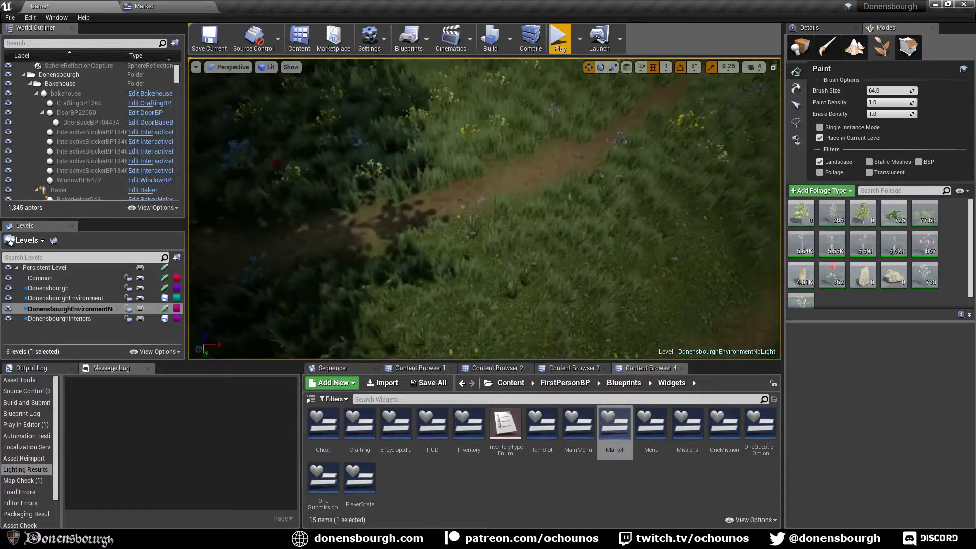
mouse_move(537, 204)
left_mouse_down()
mouse_move(444, 252)
mouse_move(600, 212)
mouse_move(547, 249)
mouse_move(443, 257)
left_mouse_up()
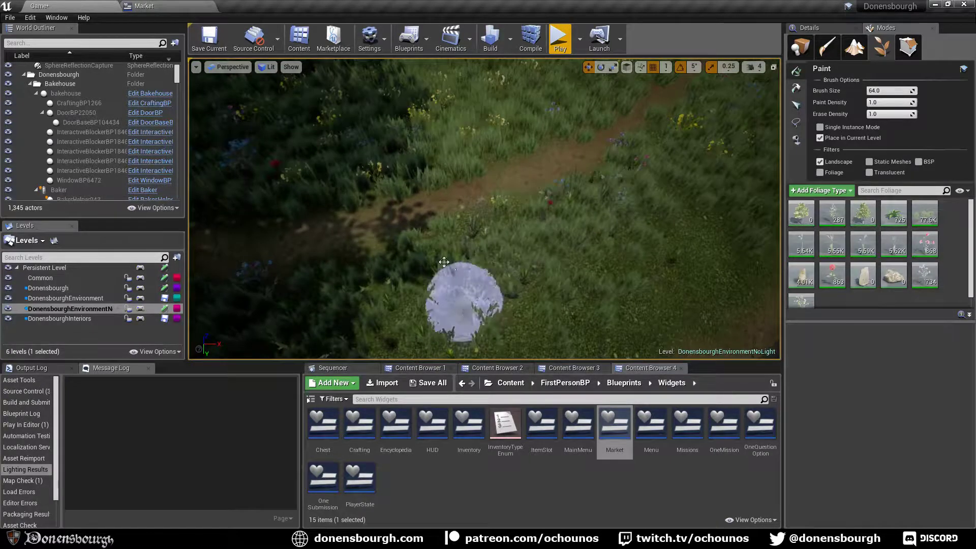
Enlarge the foliage palette and paint the foliage type with 4.01K instances along the mud trail through the flowery meadow.
mouse_move(444, 257)
right_mouse_down()
mouse_move(569, 244)
mouse_move(622, 196)
right_mouse_up()
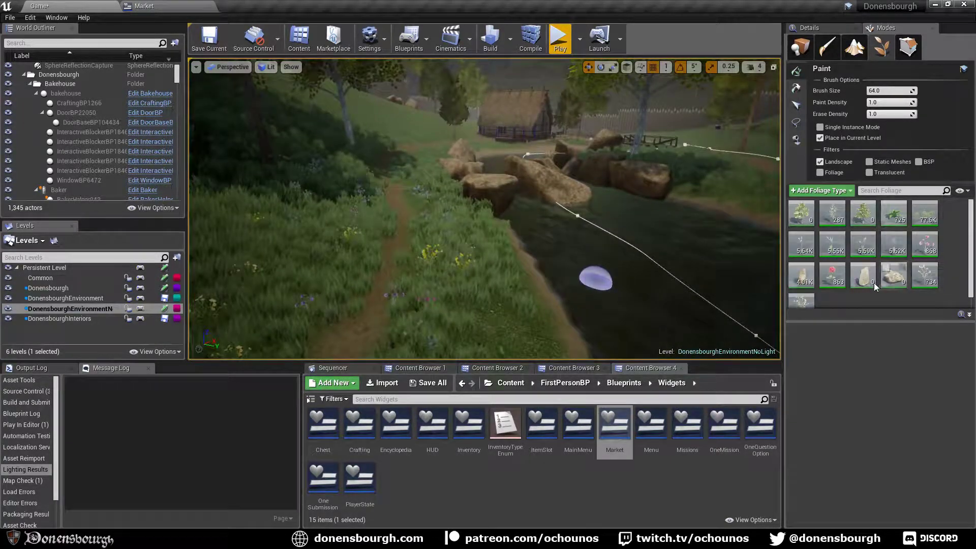
left_click_drag(877, 323, 877, 348)
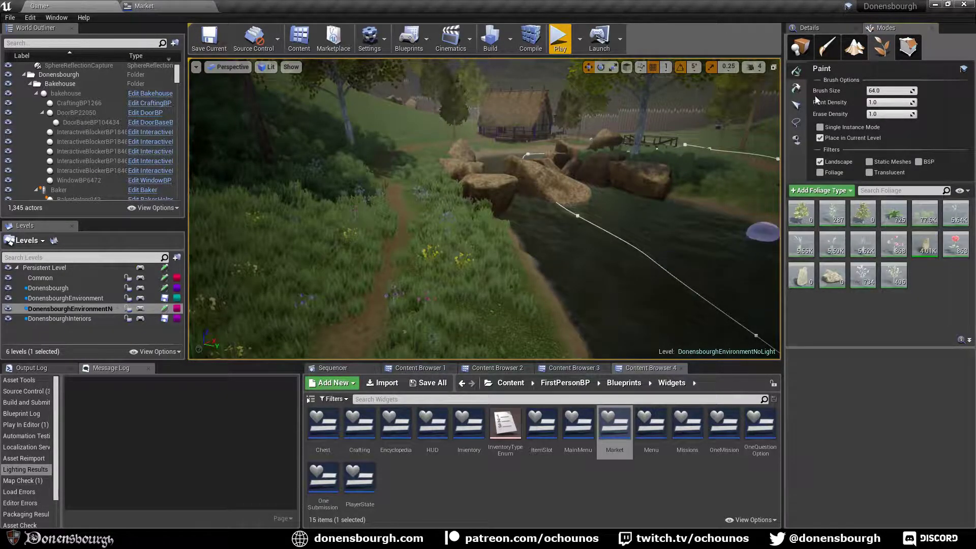
mouse_move(457, 266)
right_mouse_down()
mouse_move(462, 313)
mouse_move(468, 251)
right_mouse_up()
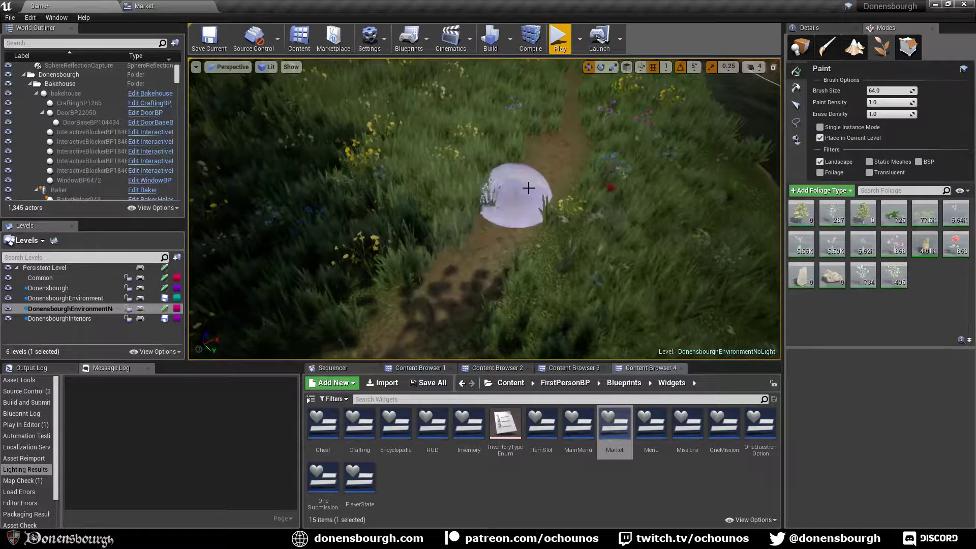
right_click_drag(510, 254, 614, 270)
right_click_drag(448, 218, 432, 237)
mouse_move(432, 238)
left_mouse_down()
mouse_move(403, 139)
mouse_move(513, 335)
left_mouse_up()
right_click_drag(513, 335, 553, 335)
right_click_drag(437, 244, 466, 264)
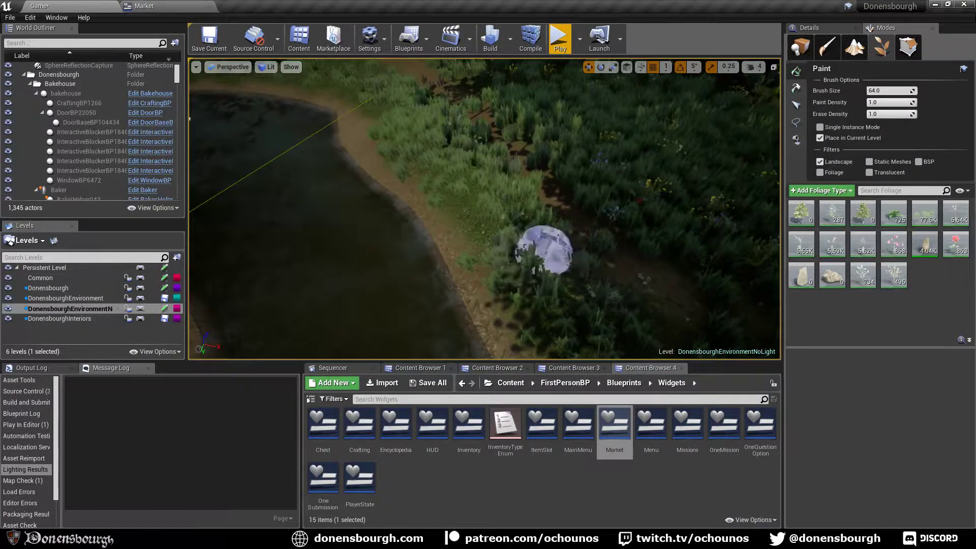
mouse_move(544, 250)
right_mouse_down()
mouse_move(538, 238)
mouse_move(574, 247)
mouse_move(545, 220)
right_mouse_up()
Paint the same foliage type on the trail from the fence gap through the shaded grass and past the large tree.
mouse_move(431, 180)
left_mouse_down()
mouse_move(263, 144)
mouse_move(266, 126)
mouse_move(318, 162)
left_mouse_up()
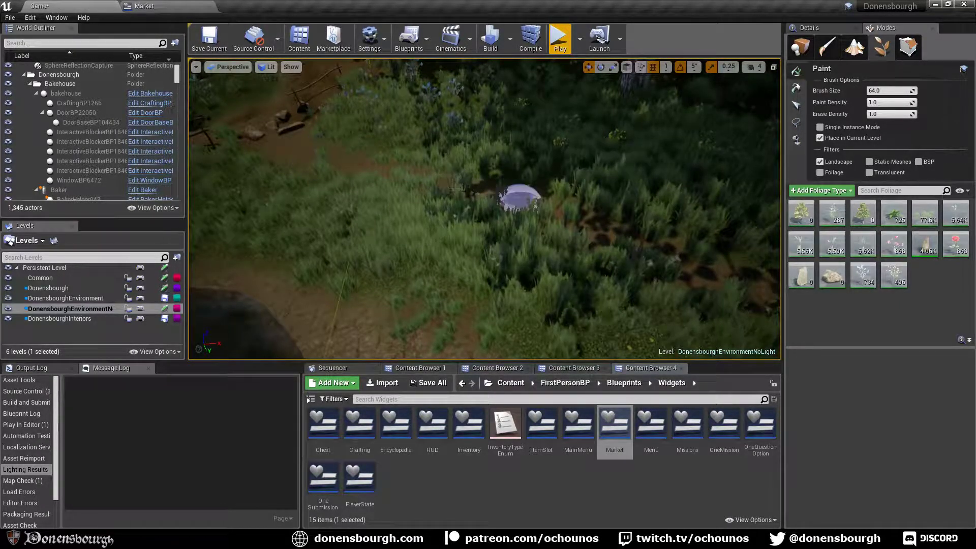
right_click_drag(639, 272, 660, 275)
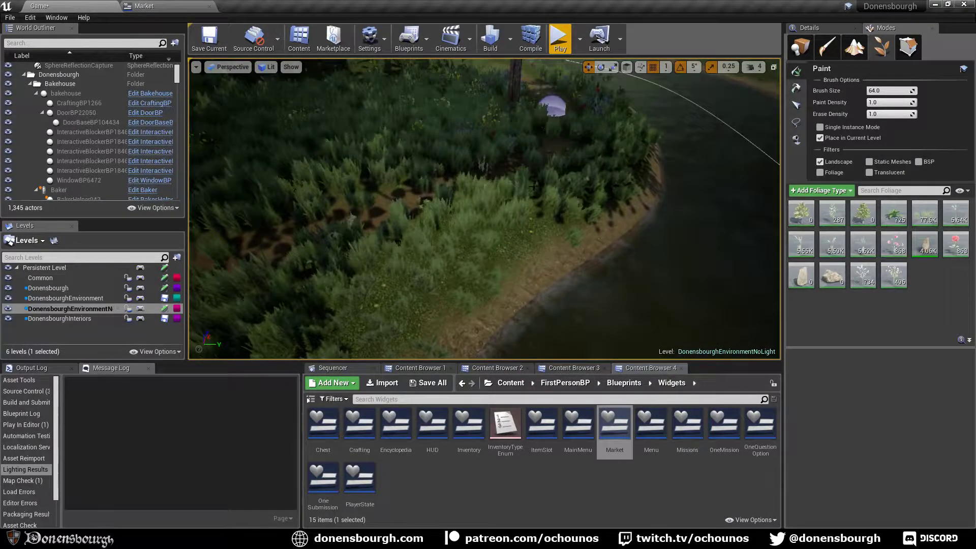
right_click_drag(533, 186, 419, 189)
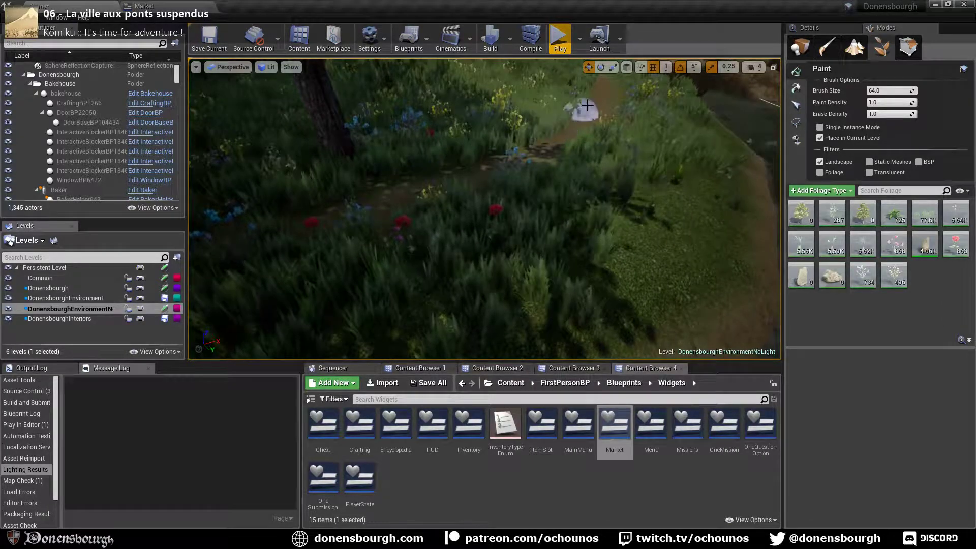
left_click_drag(587, 106, 601, 89)
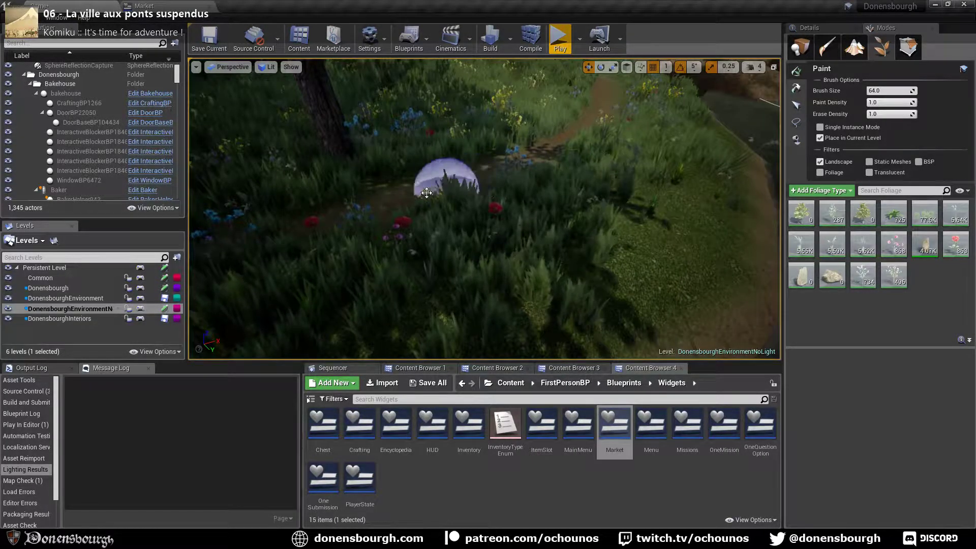
Continue painting the same foliage type along the trail behind the riverside rocks, under the tree and up to the hut's log pile.
right_click_drag(426, 192, 435, 222)
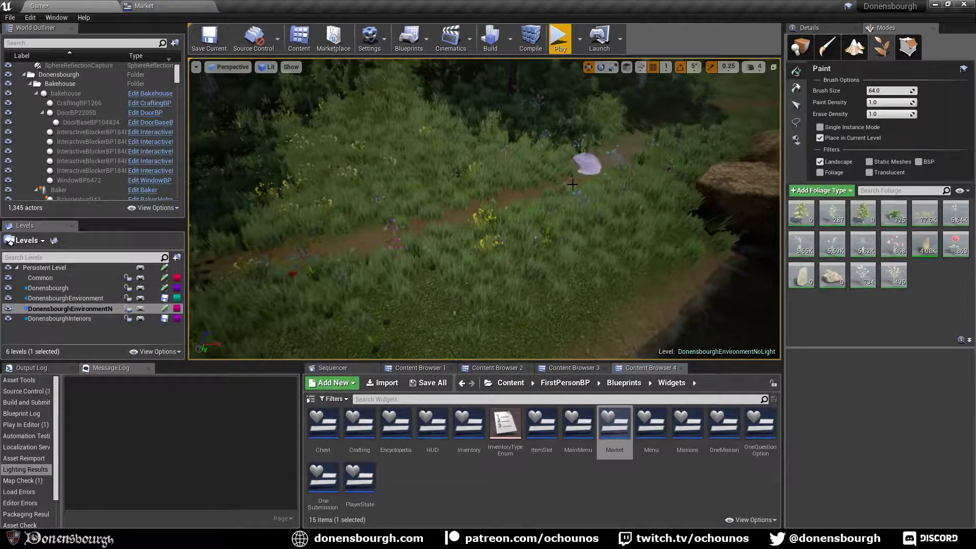
mouse_move(641, 216)
right_mouse_down()
mouse_move(633, 229)
mouse_move(581, 214)
mouse_move(573, 226)
right_mouse_up()
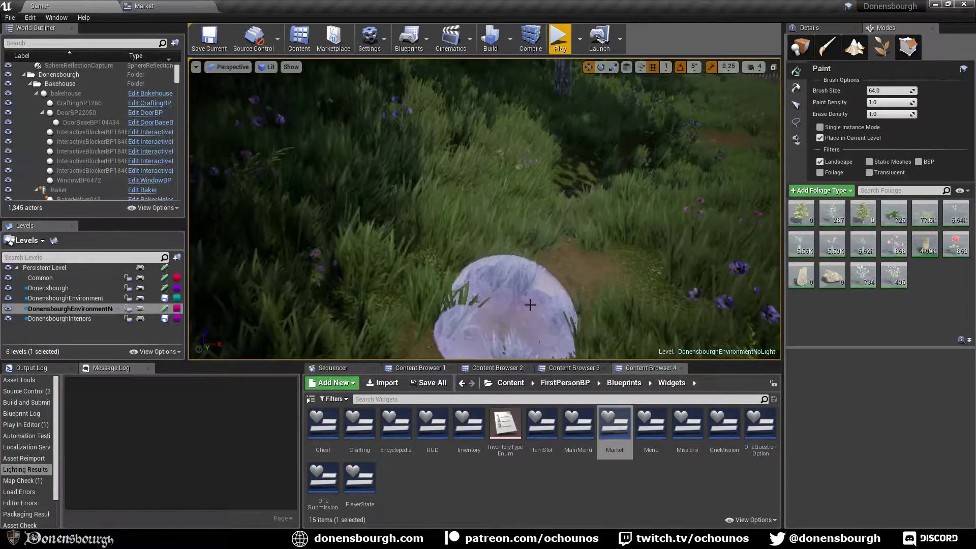
mouse_move(701, 144)
left_mouse_down()
mouse_move(728, 139)
mouse_move(701, 145)
left_mouse_up()
mouse_move(540, 294)
right_mouse_down()
mouse_move(534, 268)
mouse_move(575, 267)
right_mouse_up()
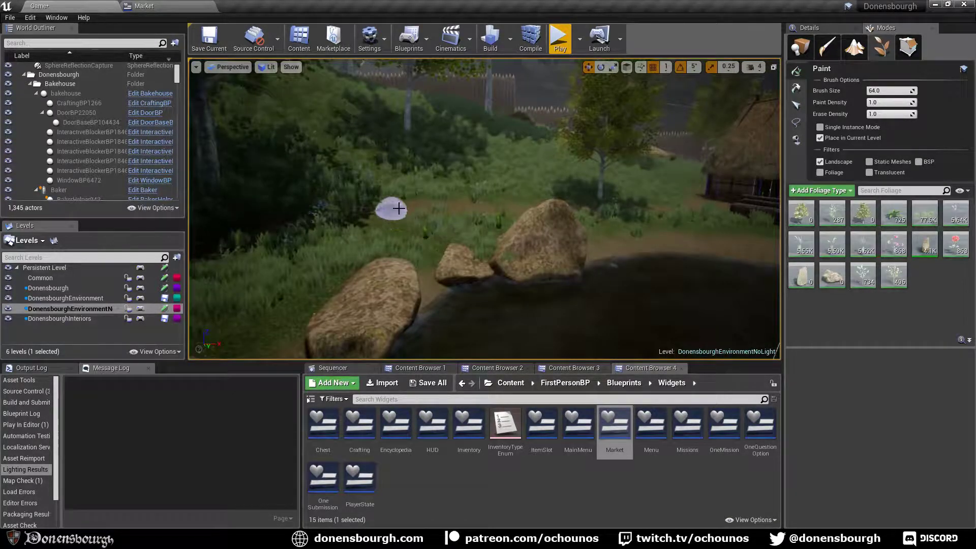
left_click_drag(458, 199, 522, 210)
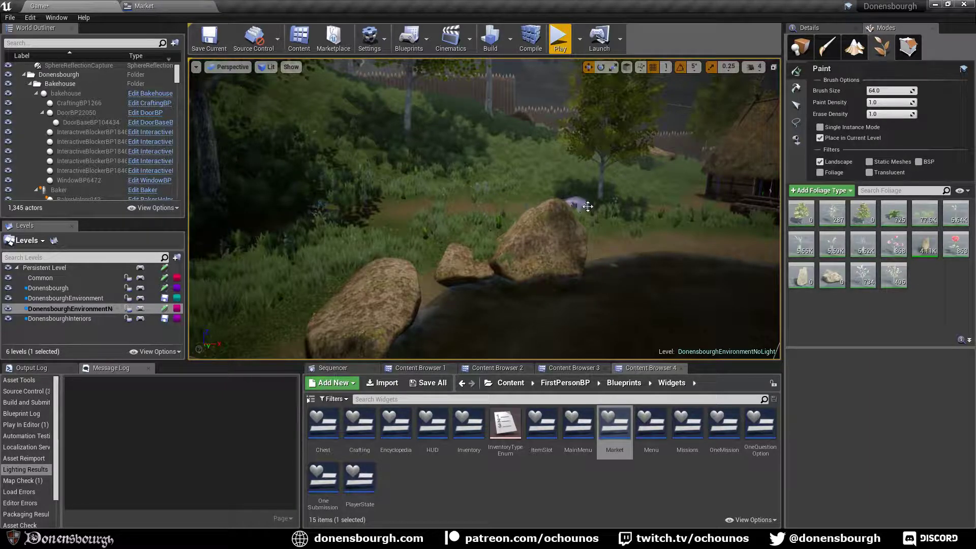
left_click_drag(588, 206, 635, 206)
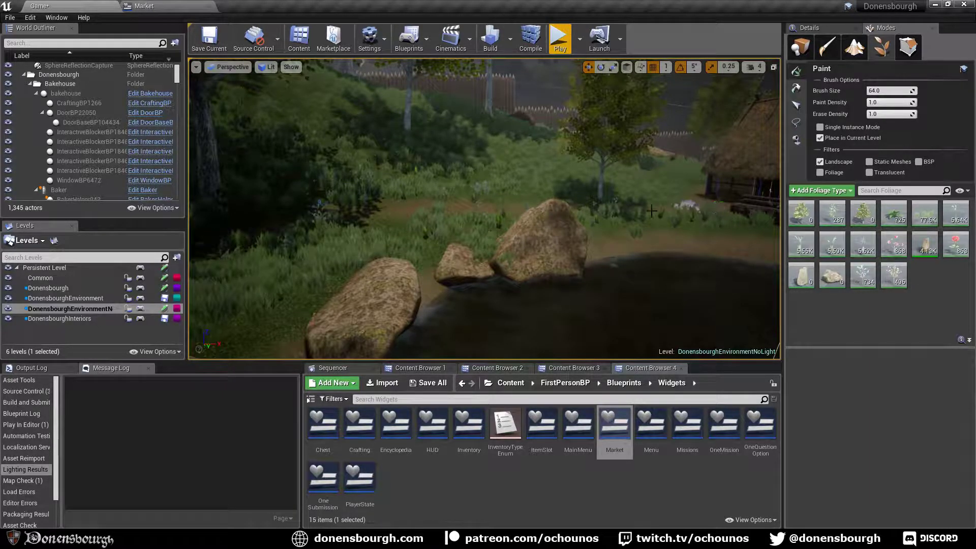
right_click_drag(660, 291, 490, 327)
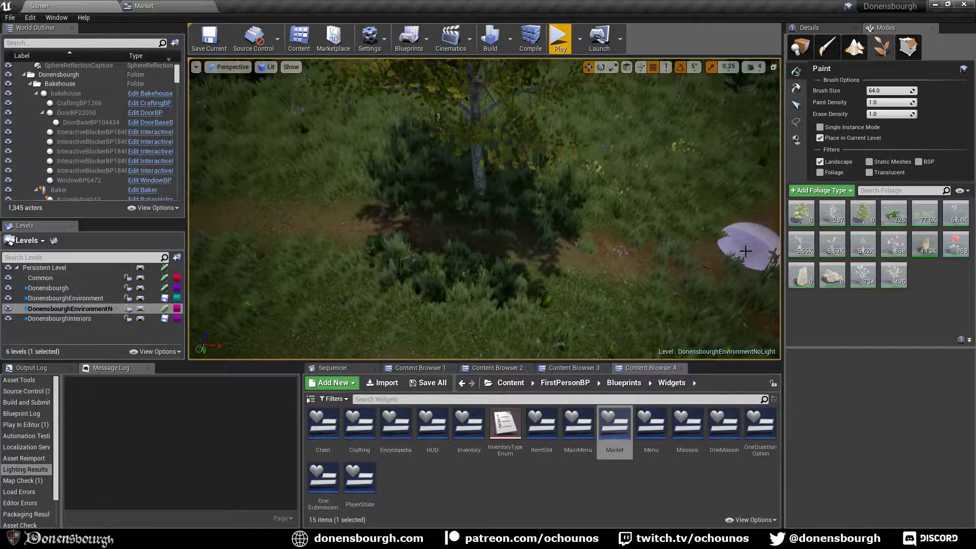
right_click_drag(616, 267, 514, 224)
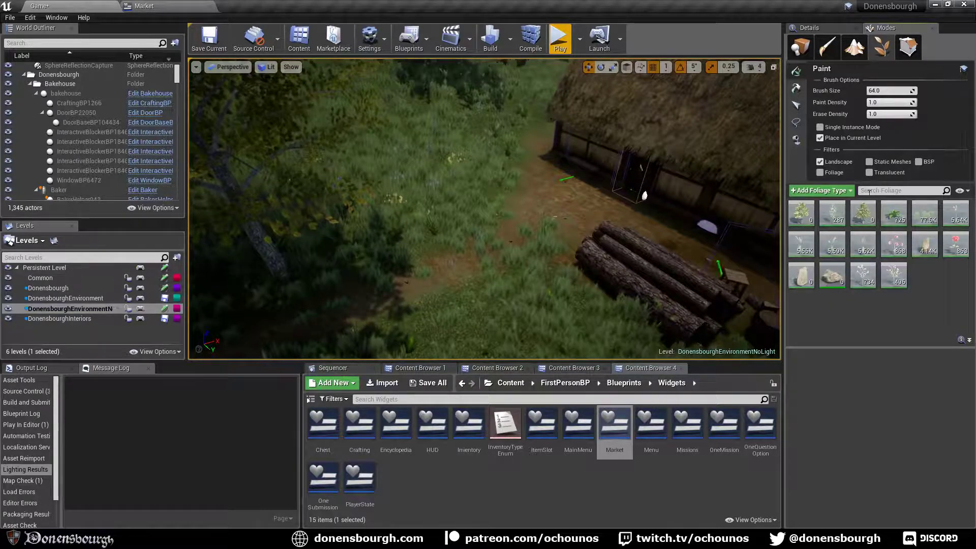
Make DonensbourghEnvironment the current level and, in Single Instance Mode, place one rock on the mud trail between the tree and the log pile.
double_click(84, 297)
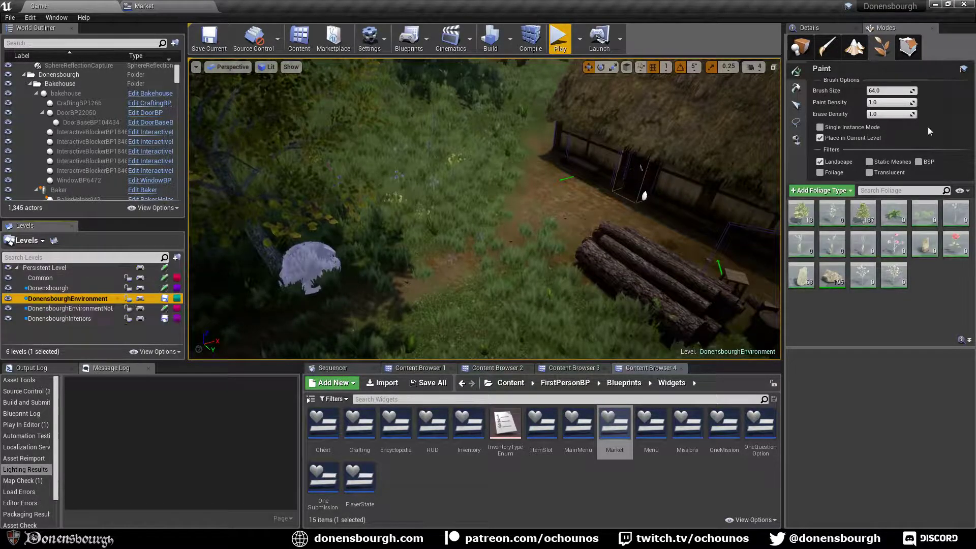
left_click(859, 126)
scroll(501, 265, "up", 3)
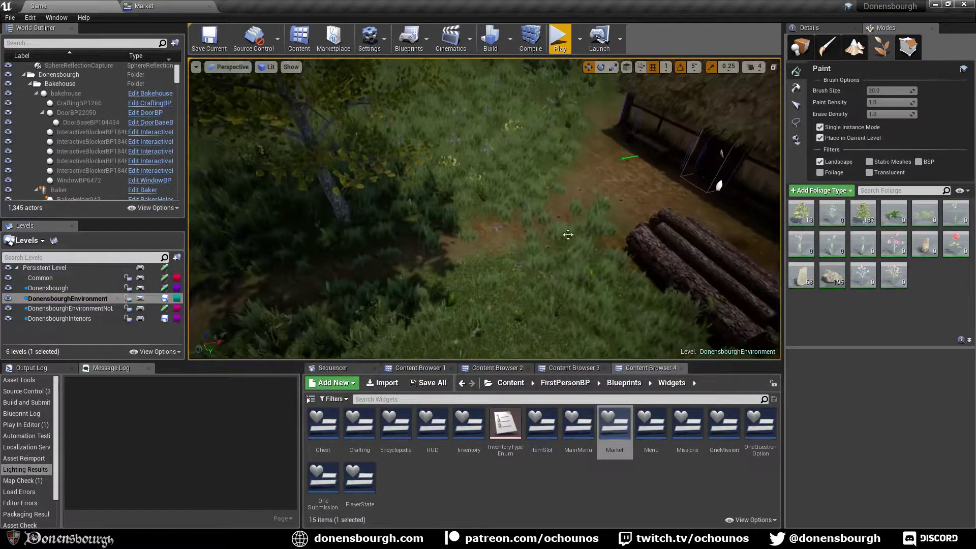
left_click(483, 216)
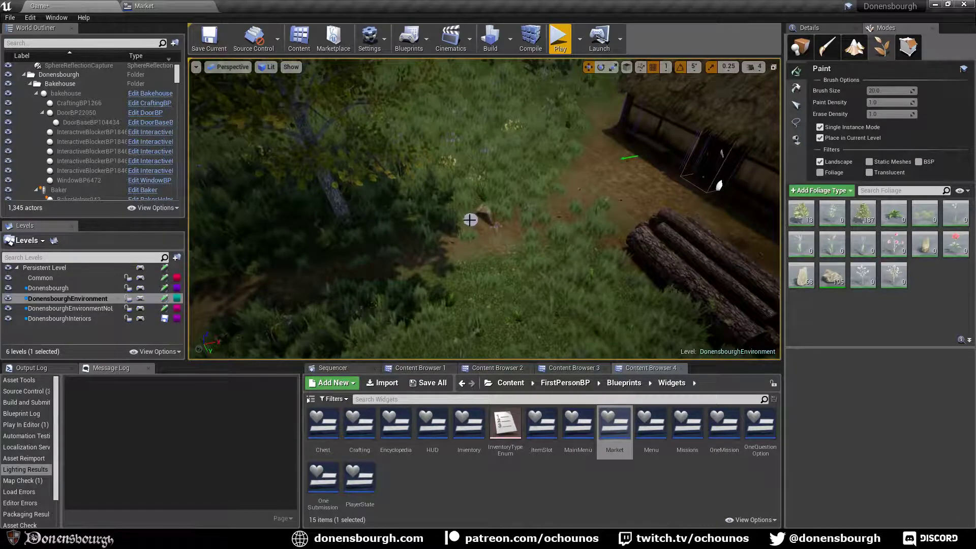
Place single rocks on both edges of the mud trail around the tree and the bend beside it.
left_click(468, 220)
right_click_drag(503, 257, 483, 257)
right_click_drag(525, 294, 508, 293)
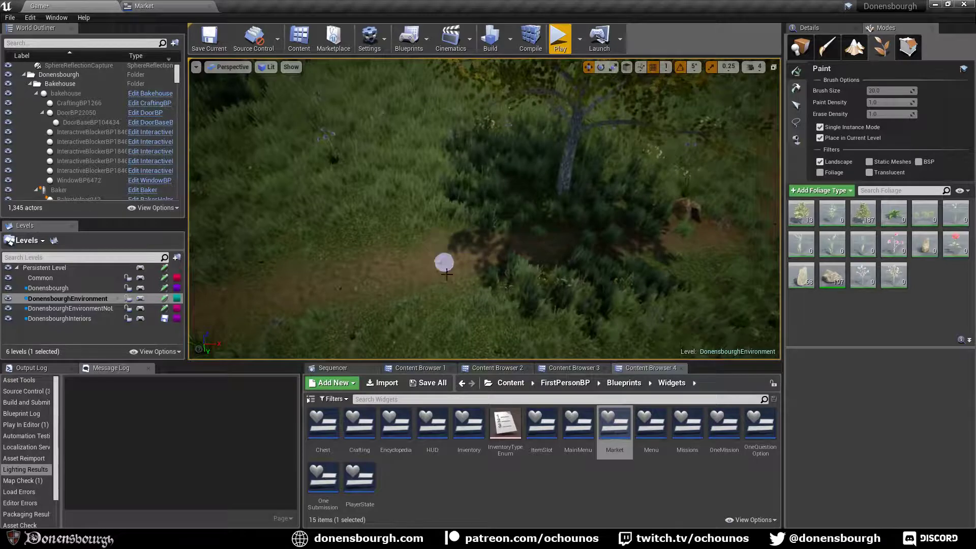
left_click(359, 313)
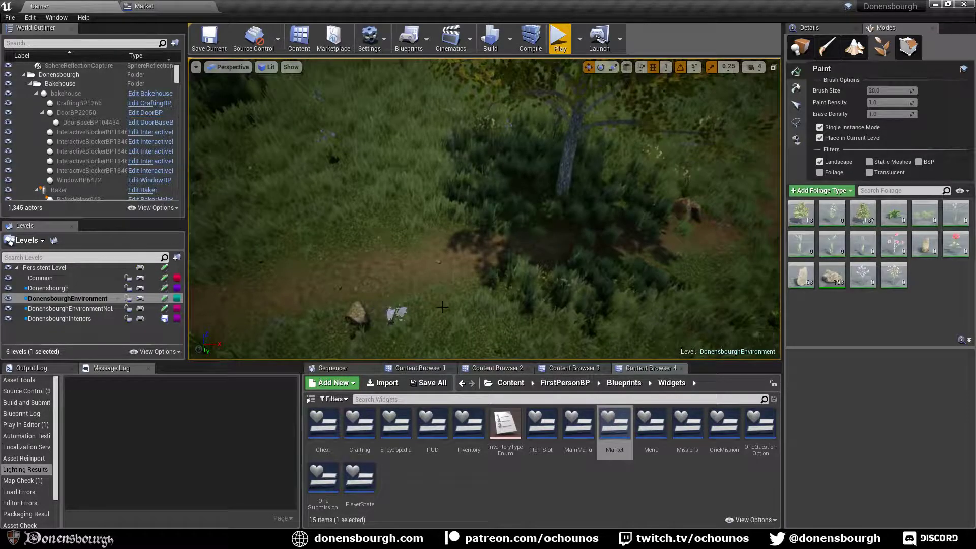
left_click(462, 286)
left_click(436, 228)
left_click(385, 245)
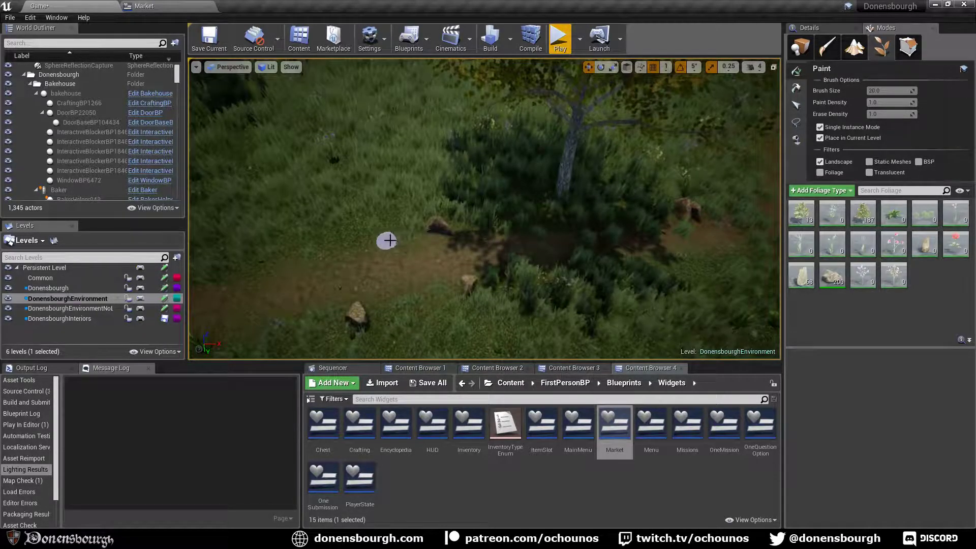
Place more single rocks along the trail behind the large riverside boulders and through the flowery meadow.
right_click_drag(366, 286, 448, 274)
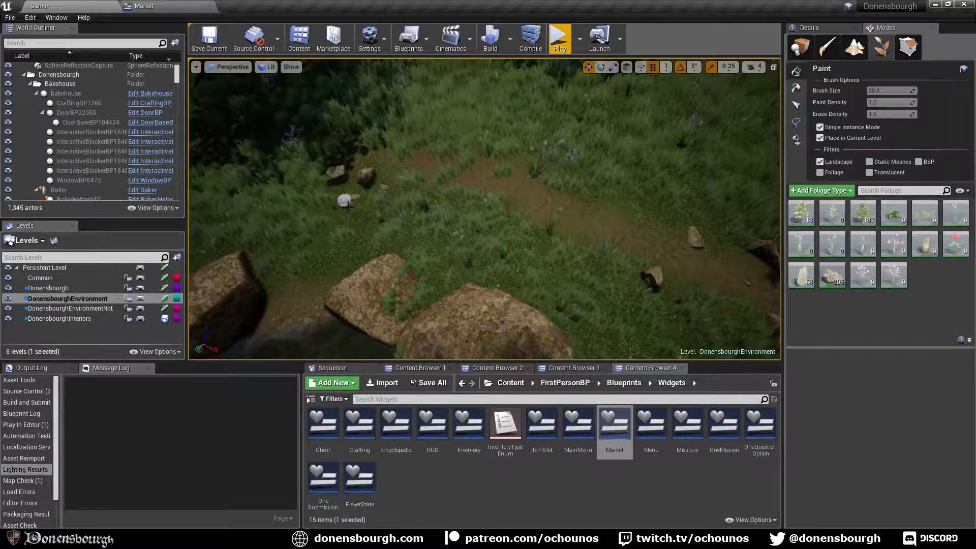
right_click_drag(362, 214, 547, 196)
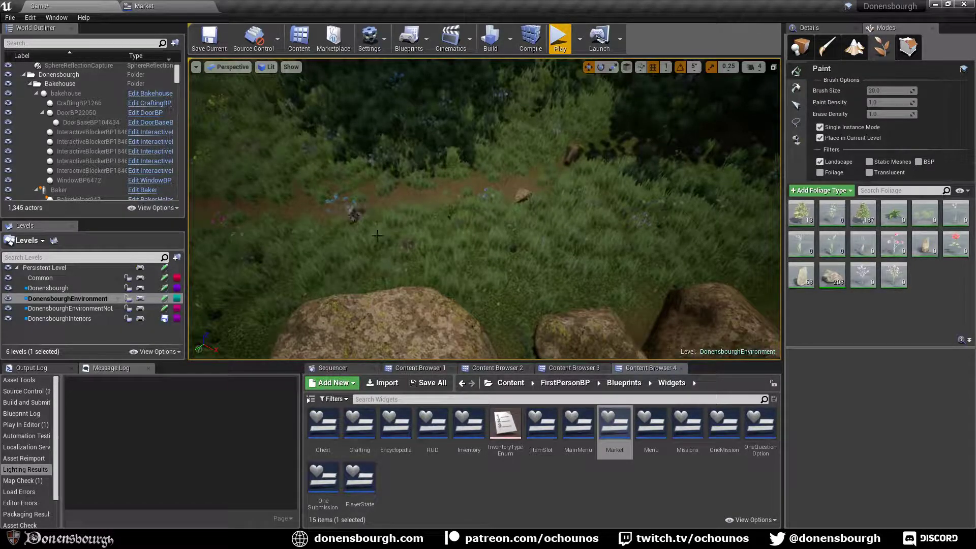
right_click_drag(378, 234, 500, 234)
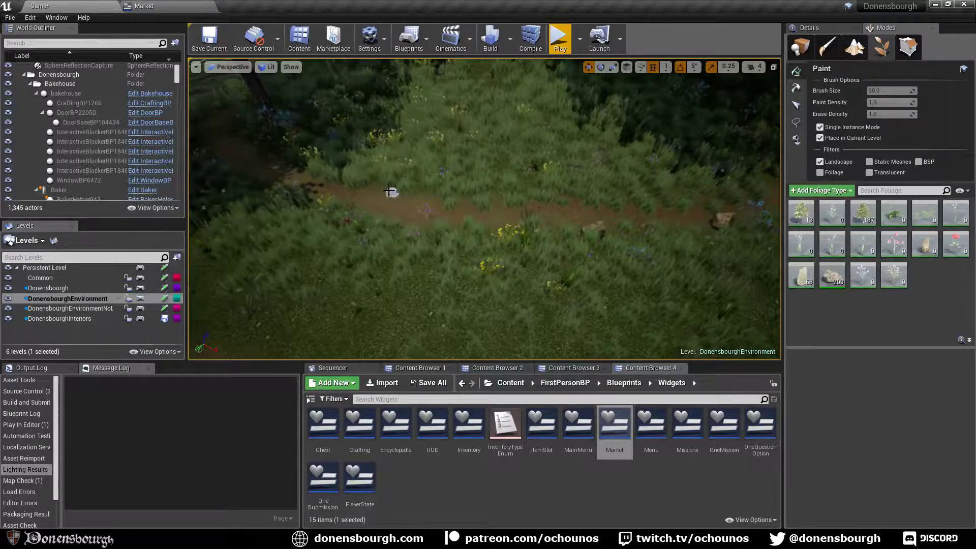
right_click_drag(541, 220, 511, 220)
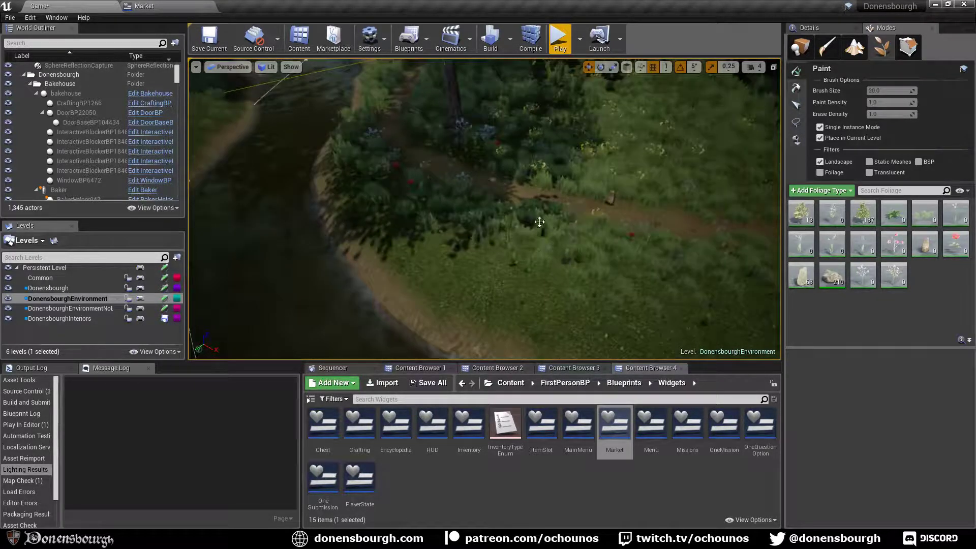
Undo the last rock placement, then place single rocks along the shaded trail between the trees and the riverbank.
key("ctrl+z")
mouse_move(617, 314)
right_mouse_down()
mouse_move(614, 301)
mouse_move(585, 296)
mouse_move(566, 204)
mouse_move(524, 239)
mouse_move(459, 256)
right_mouse_up()
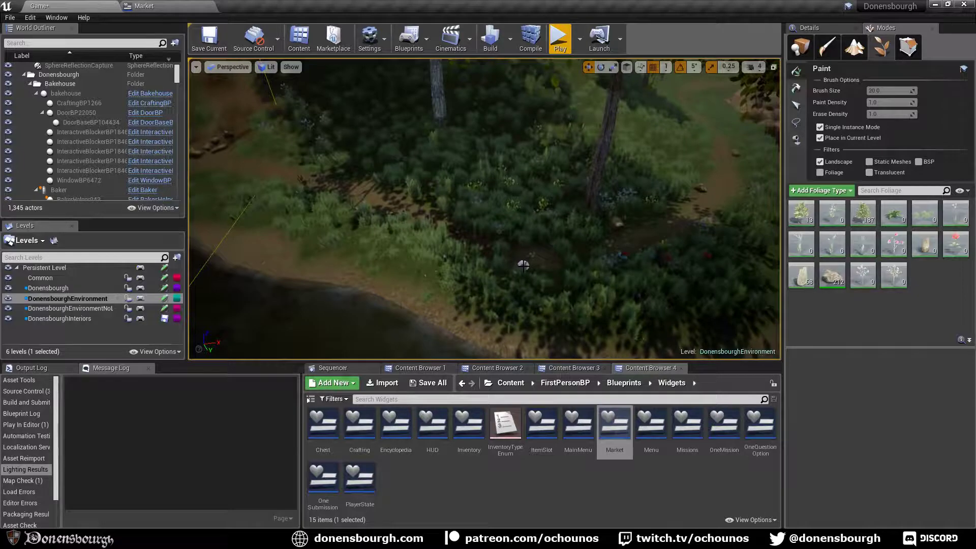
left_click(523, 266)
right_click_drag(603, 299, 581, 285)
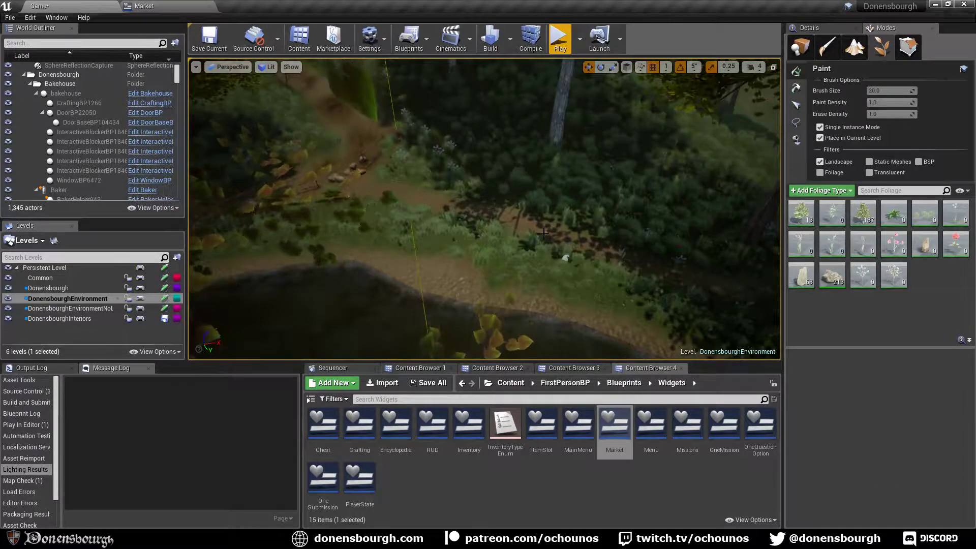
left_click(543, 233)
right_click_drag(543, 234, 376, 251)
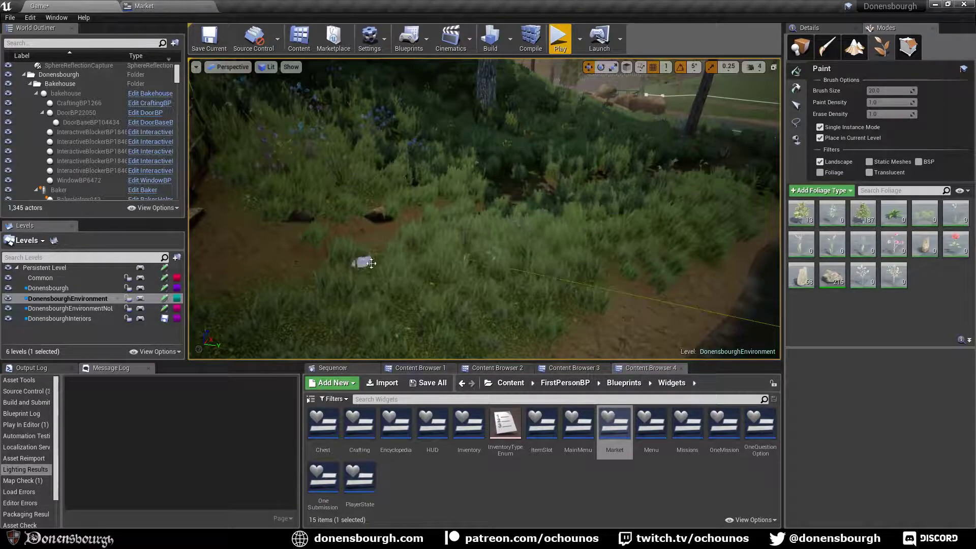
Place single rocks at the trail entrance by the fence gap, leave foliage painting and save the levels.
mouse_move(421, 258)
right_mouse_down()
mouse_move(459, 251)
mouse_move(438, 251)
right_mouse_up()
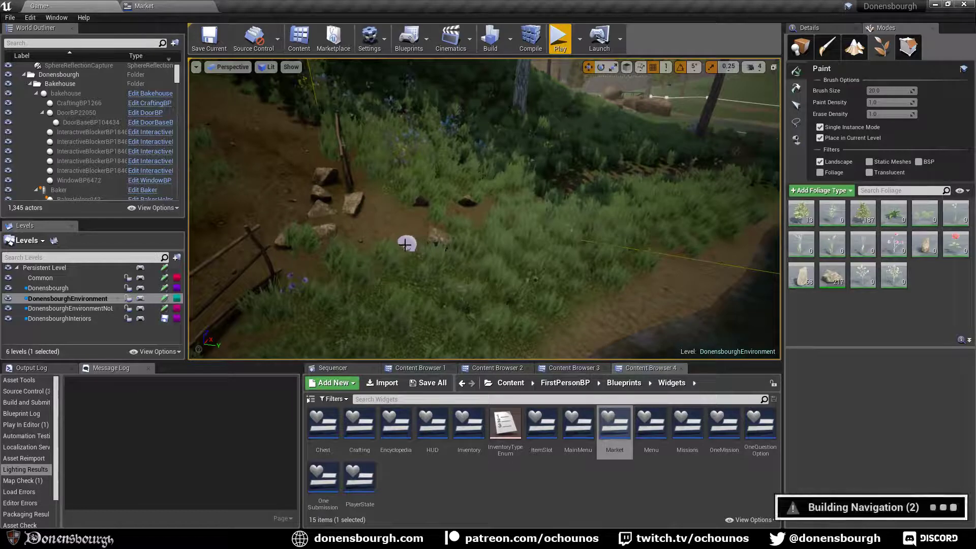
left_click(429, 296)
mouse_move(429, 296)
right_mouse_down()
mouse_move(447, 294)
mouse_move(406, 299)
mouse_move(436, 296)
right_mouse_up()
left_click(343, 217)
left_click(800, 49)
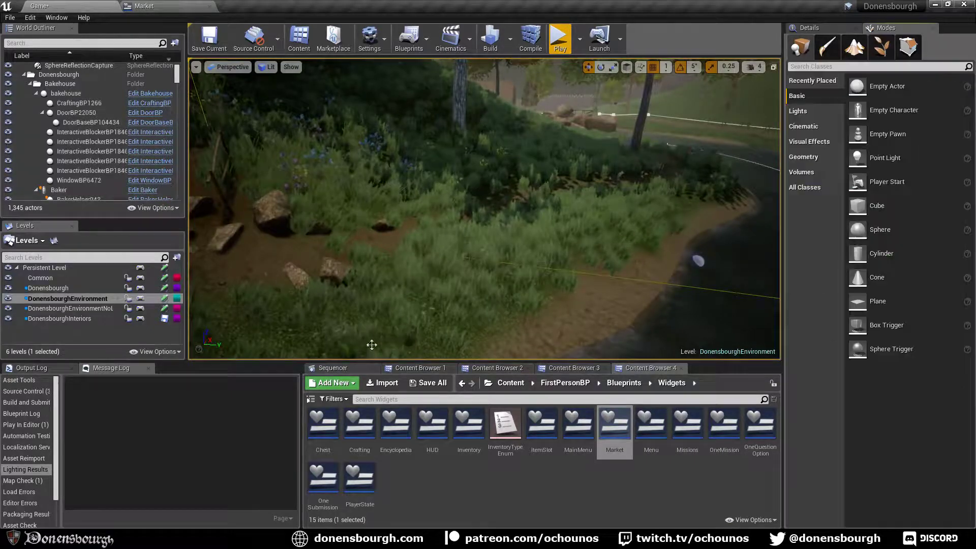
right_click_drag(508, 213, 467, 221)
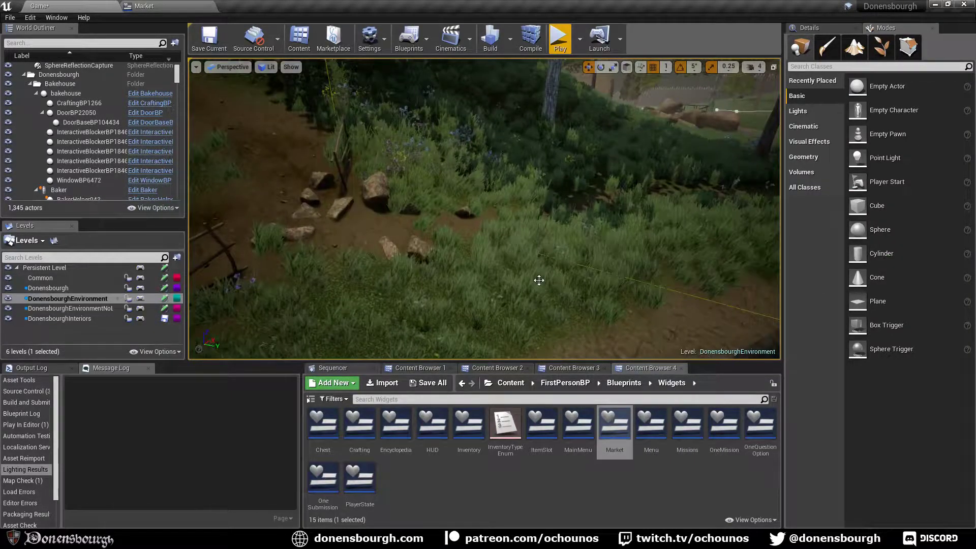
key("ctrl+s")
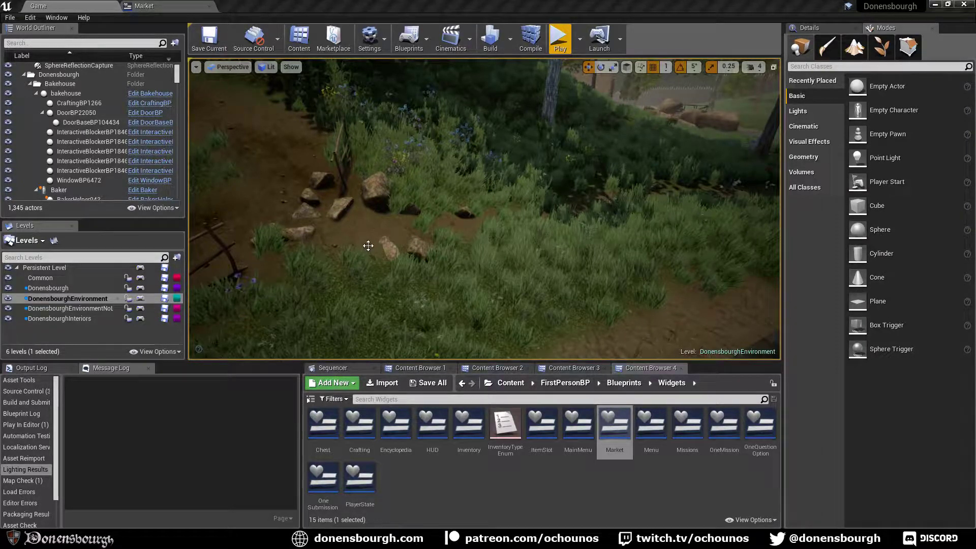
Set the DayNightCycle actor's Hour to 10 to change the lighting over the trail.
key("w")
right_click_drag(368, 245, 419, 240)
scroll(389, 238, "down", 5)
key("s")
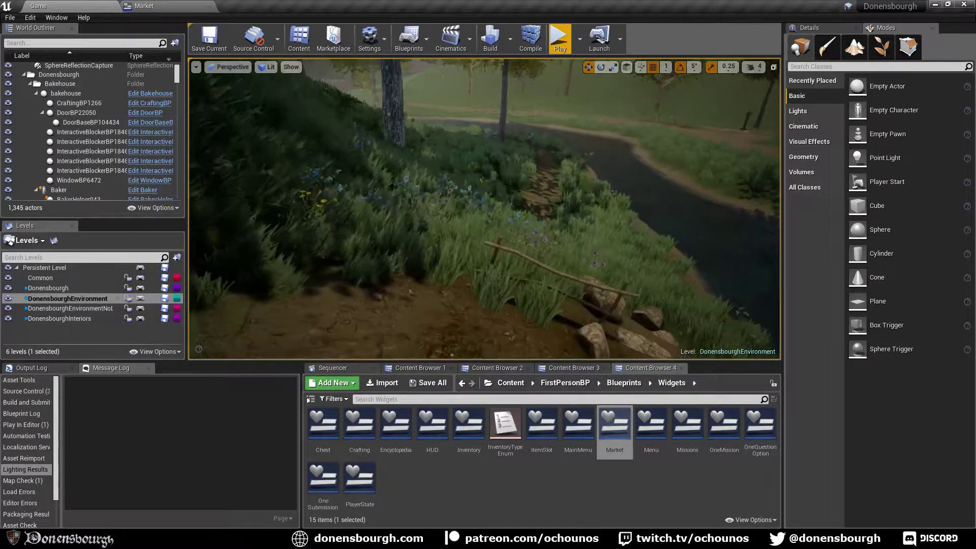
scroll(117, 110, "up", 4)
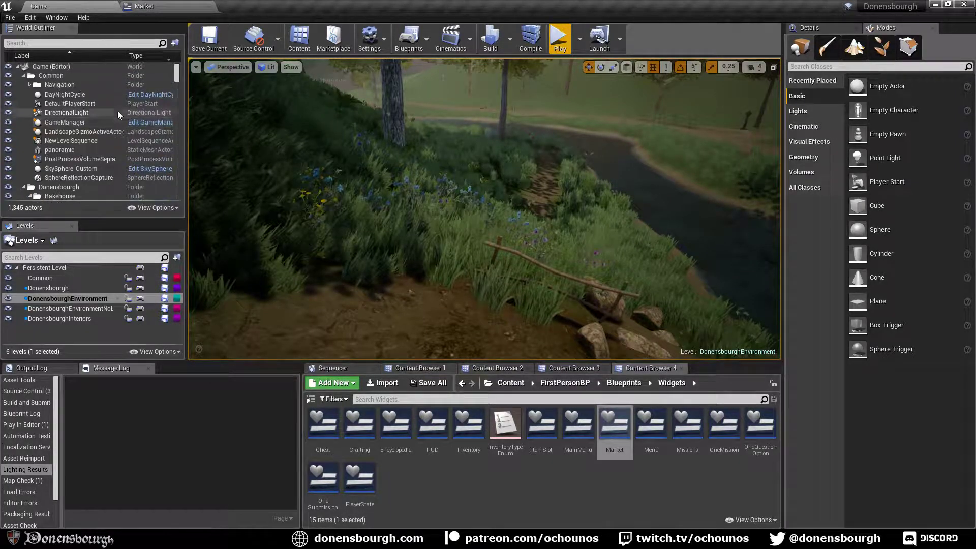
left_click(71, 95)
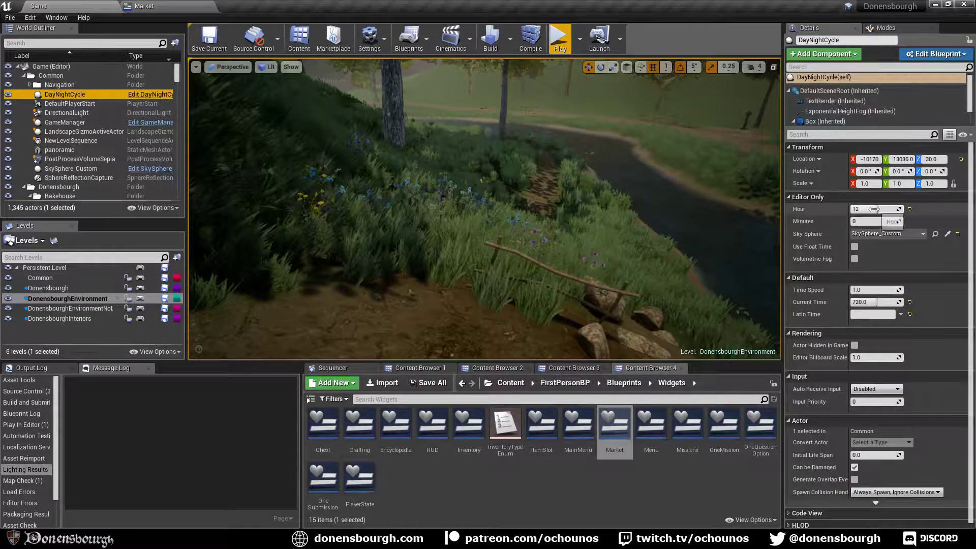
left_click(874, 208)
key("Return")
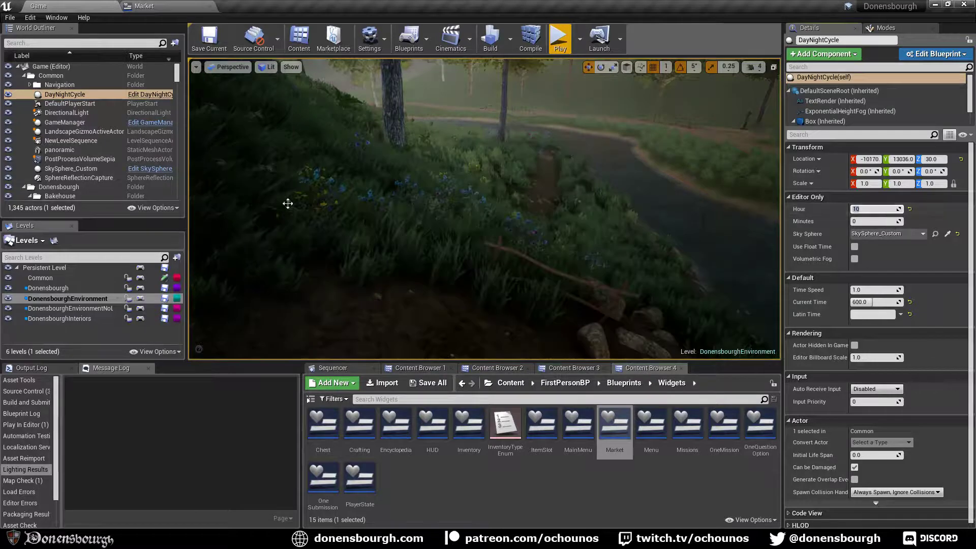
Play the level and run along the trail from the fence gap to examine the path and rocks.
right_click_drag(411, 247, 425, 235)
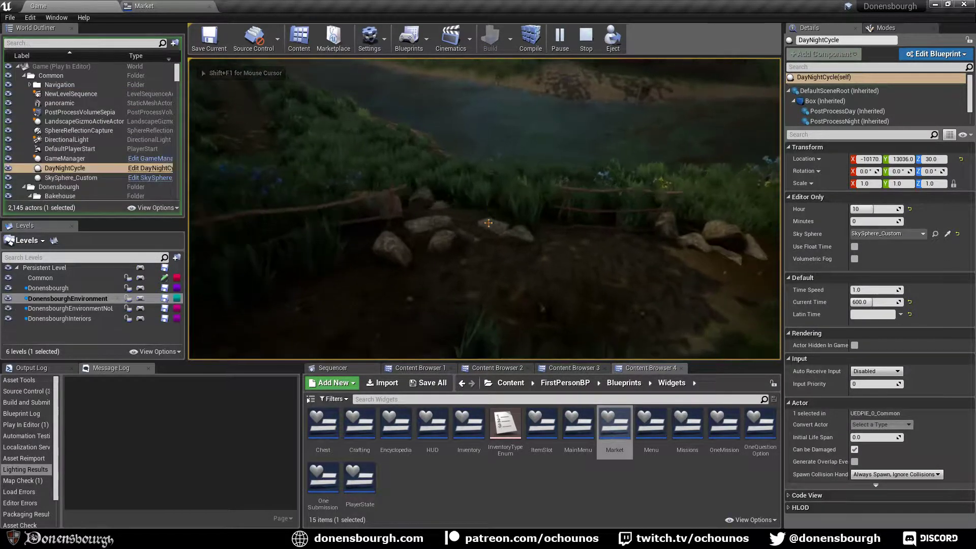
key("w")
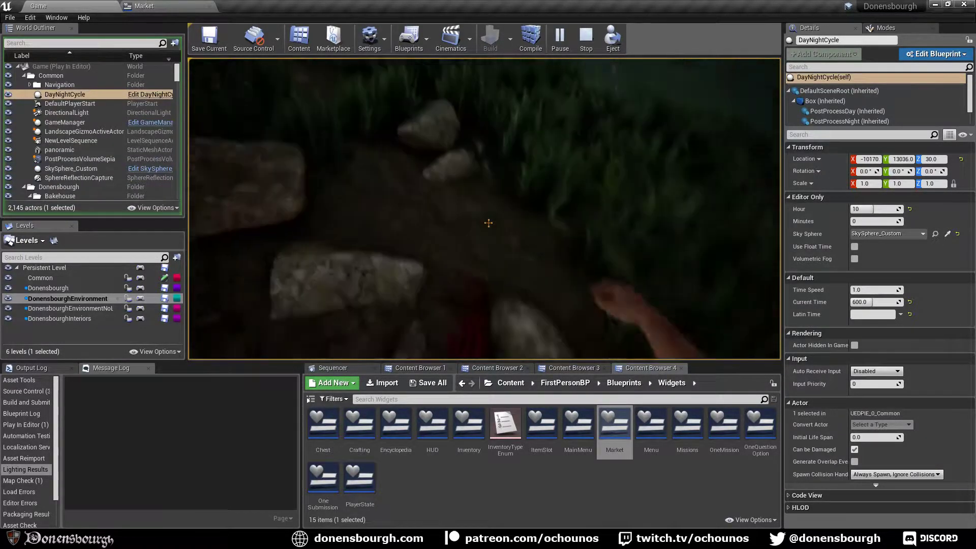
key("w")
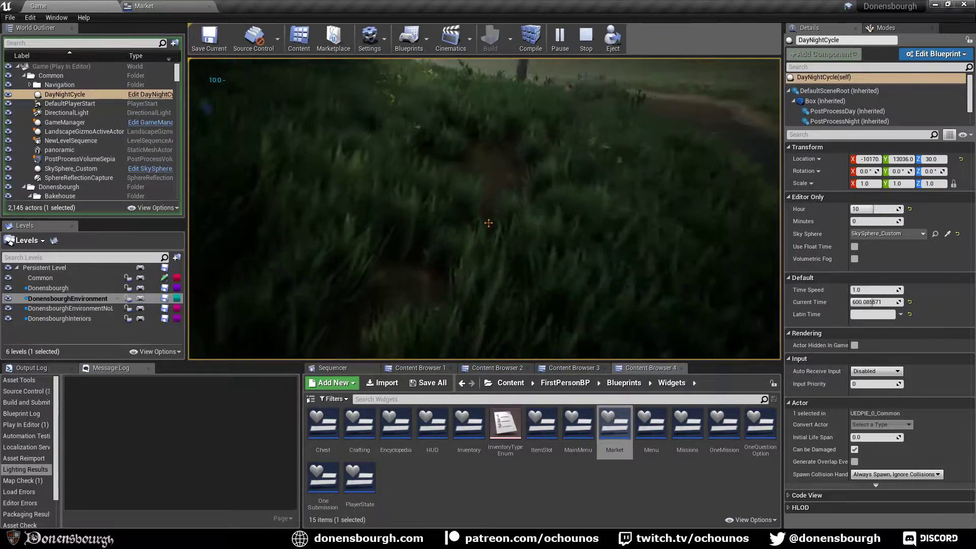
key("w")
key("shift")
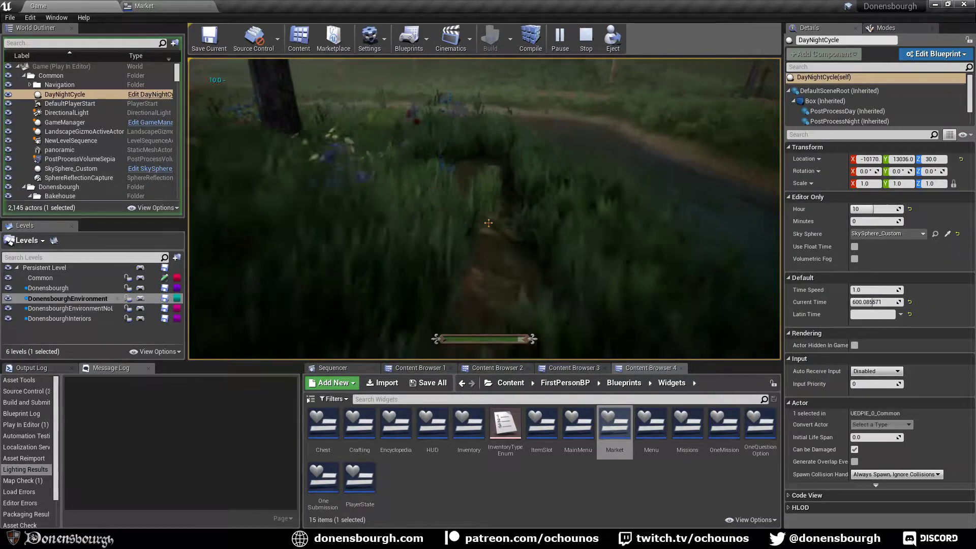
key("w")
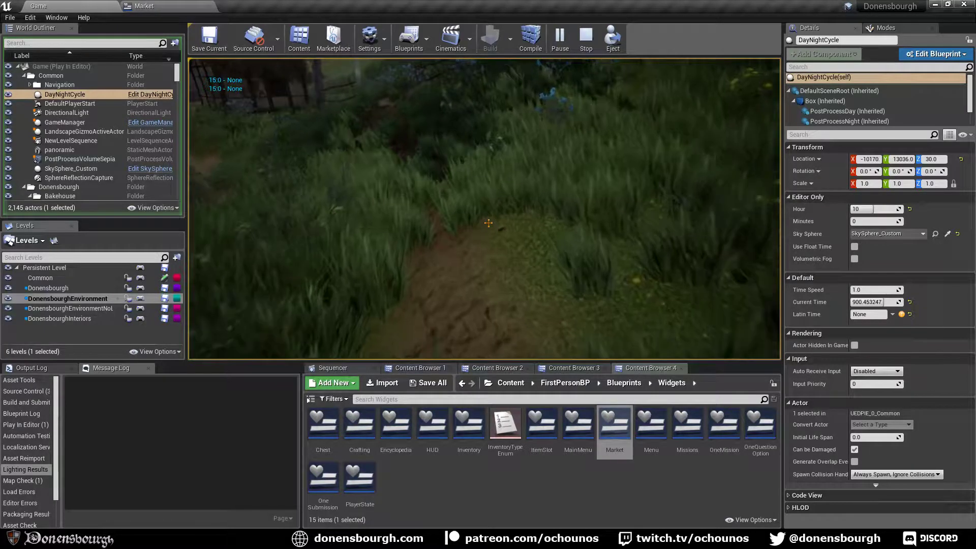
View the in-game inventory screen, walk the trail back to the fence gap and stop playing.
key("Tab")
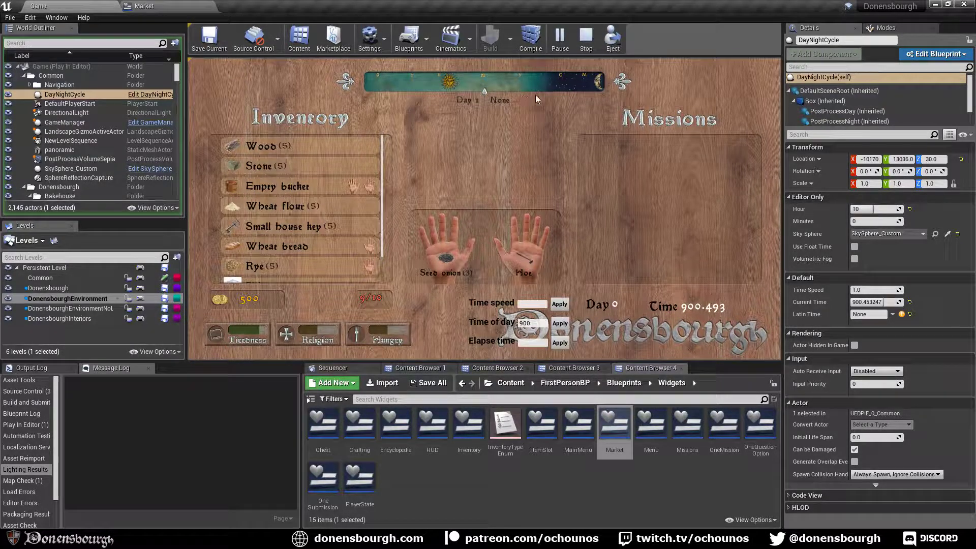
key("Tab")
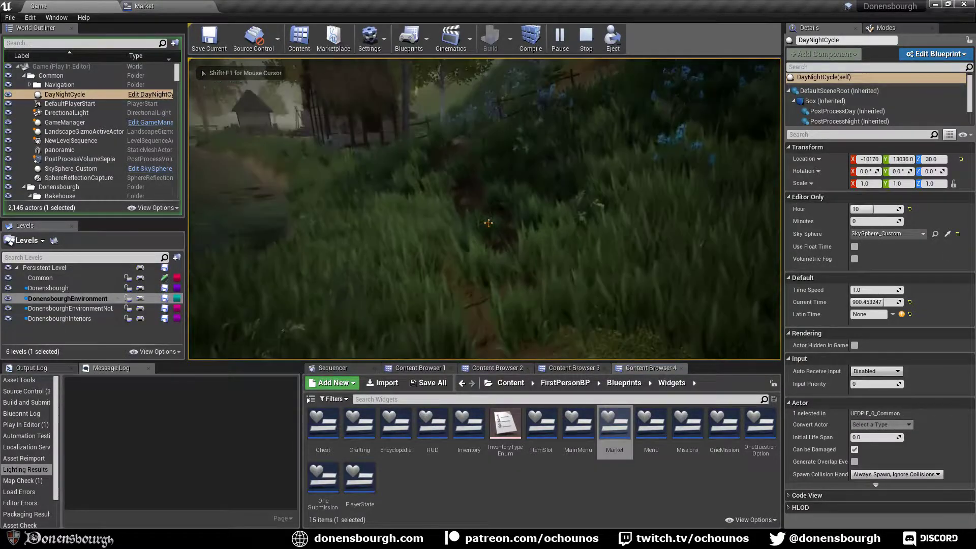
key("w")
key("w")
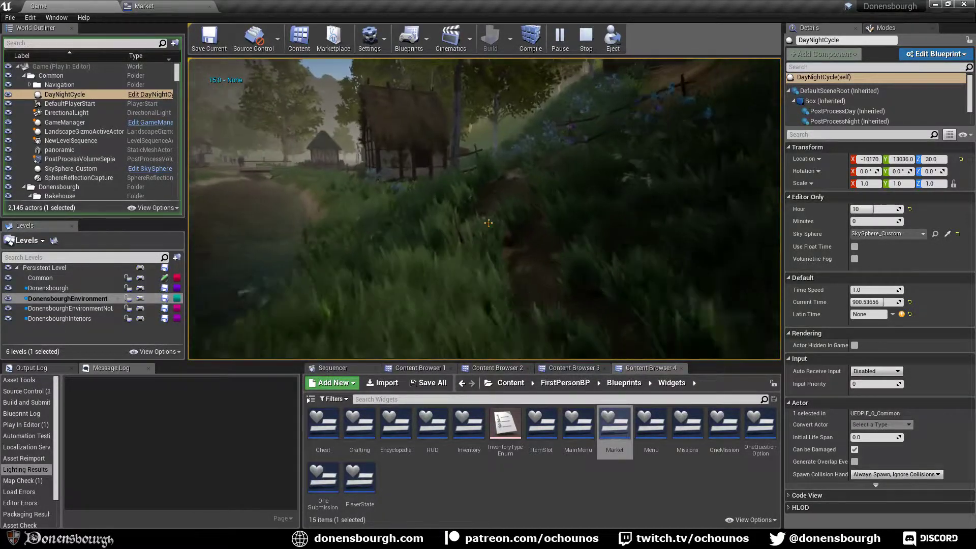
key("w")
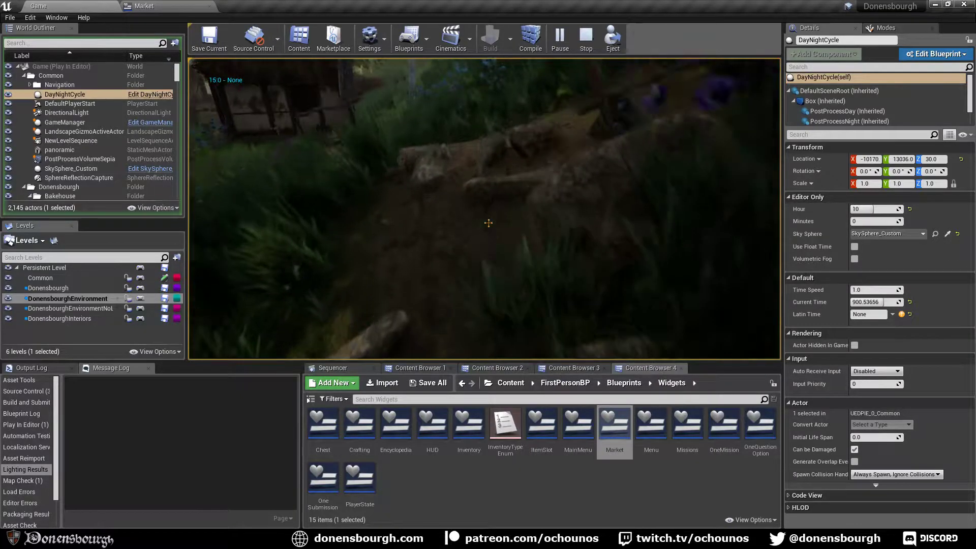
key("w")
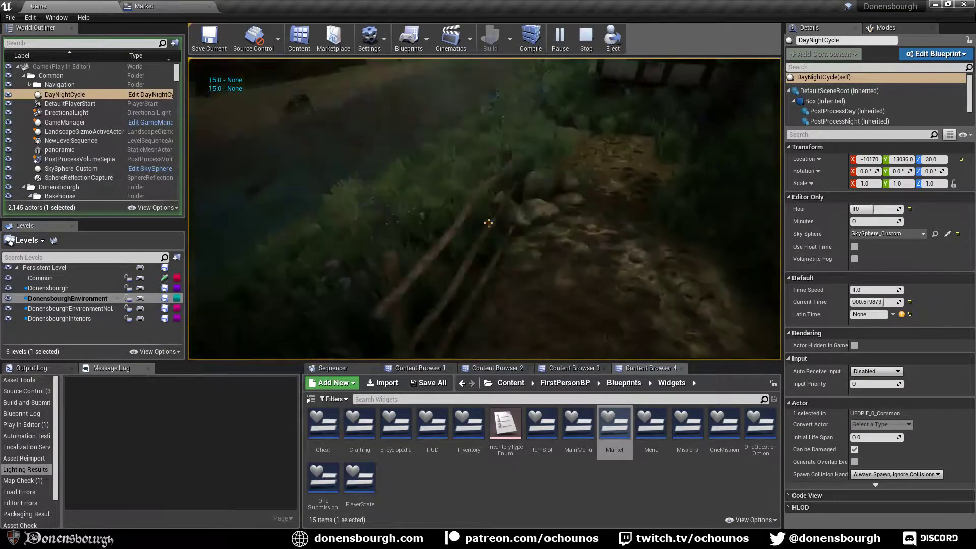
key("w")
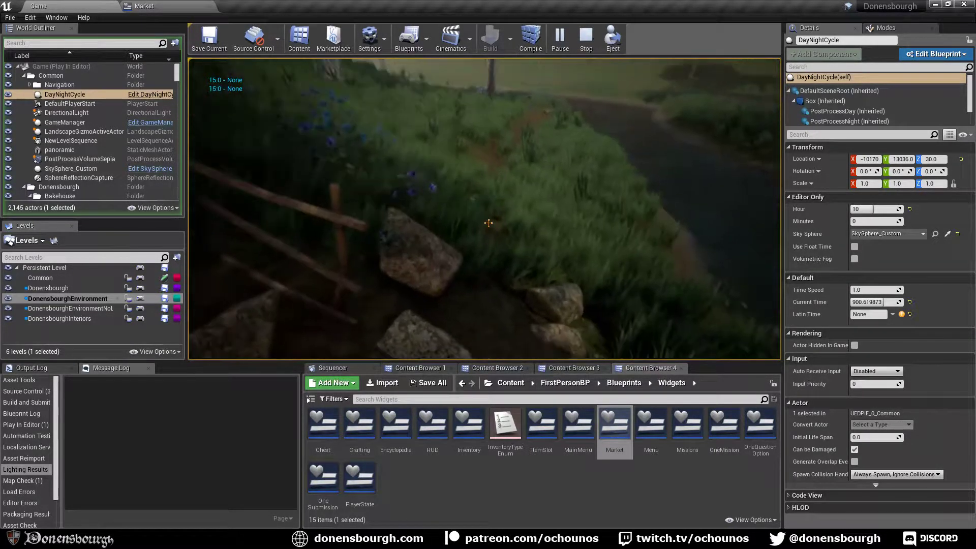
key("Escape")
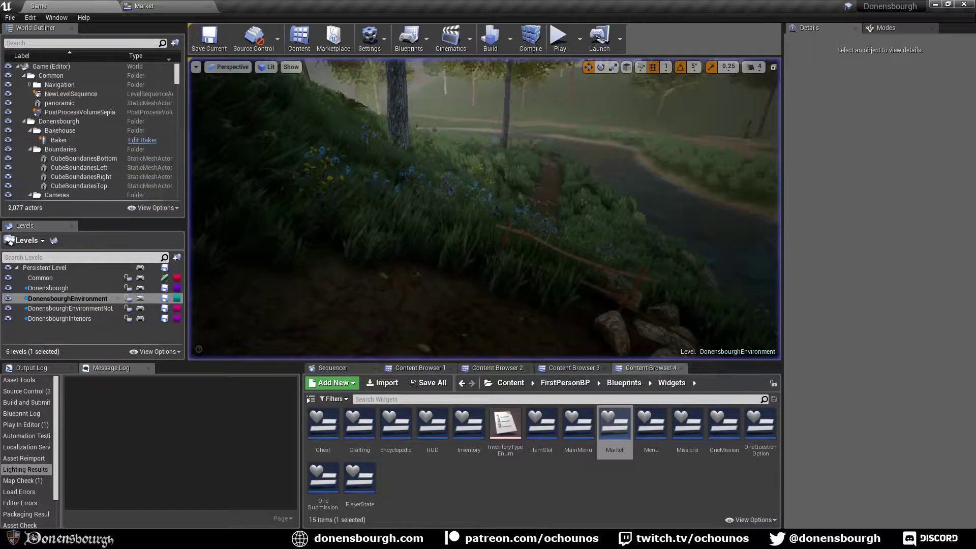
Paint the MudDirt landscape layer along the riverside meadow trail using brush size 64 and tool strength 0.5.
key("w")
right_click_drag(566, 240, 585, 247)
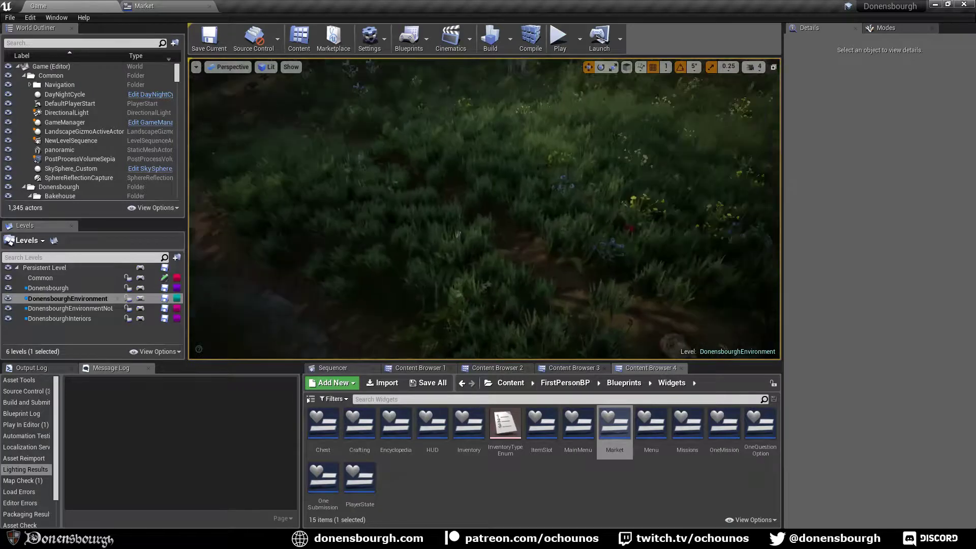
left_click(889, 29)
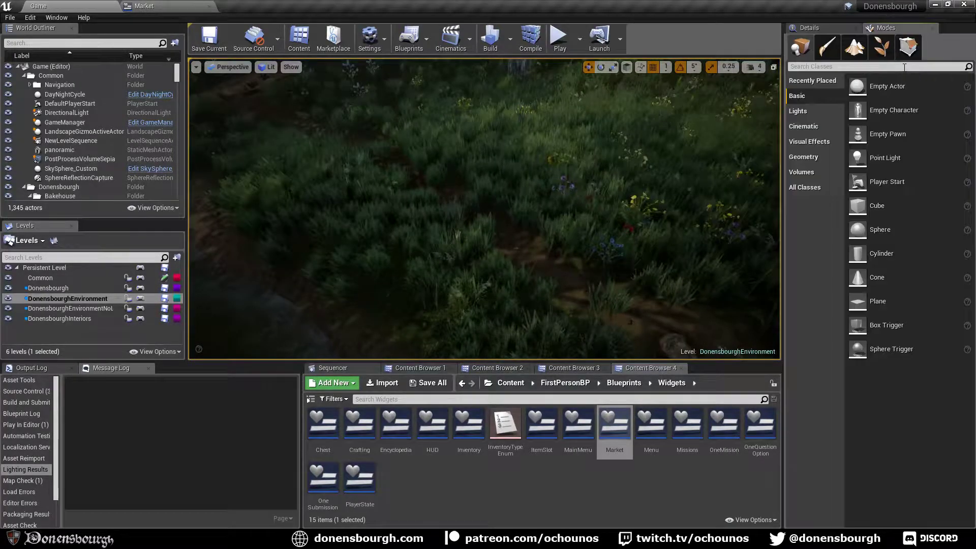
left_click(854, 45)
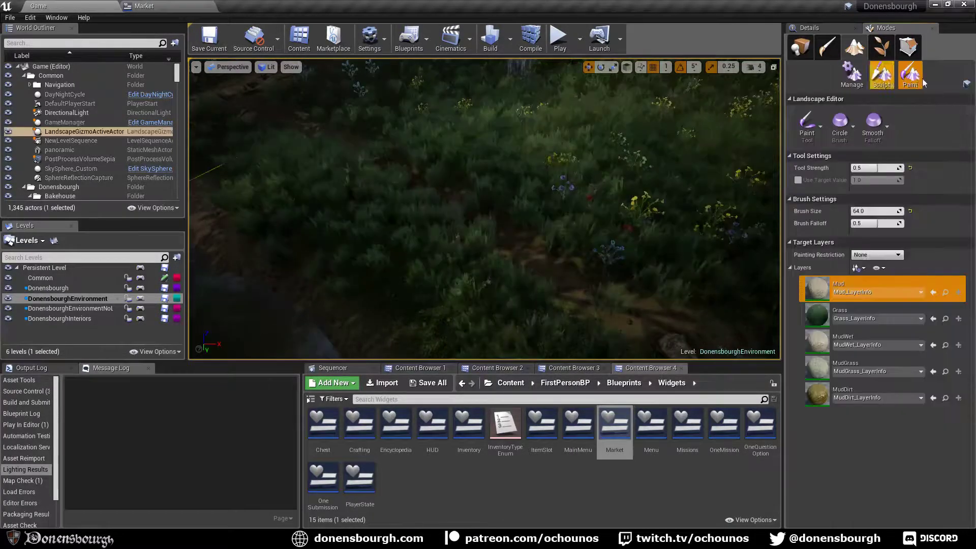
left_click(864, 390)
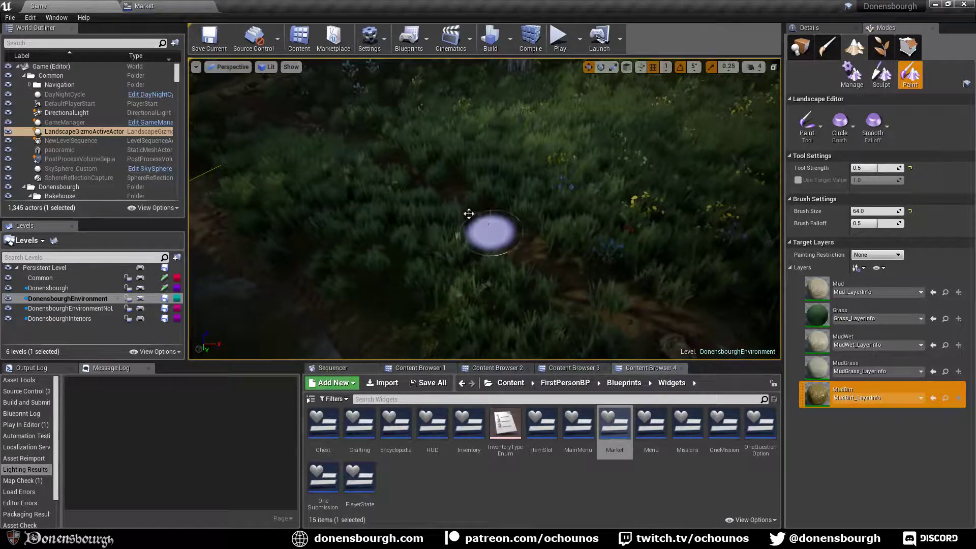
right_click_drag(544, 254, 481, 293)
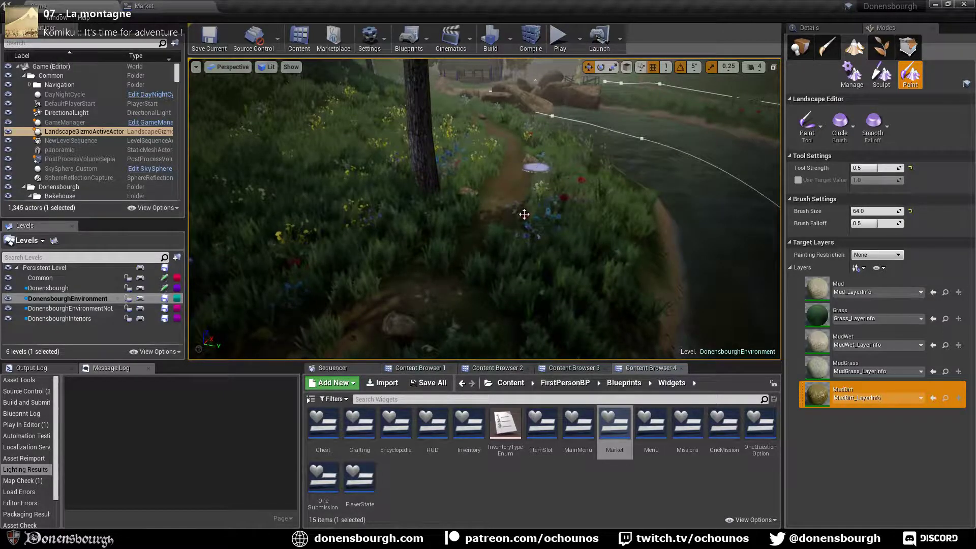
mouse_move(524, 213)
right_mouse_down()
mouse_move(514, 229)
mouse_move(585, 295)
mouse_move(570, 283)
right_mouse_up()
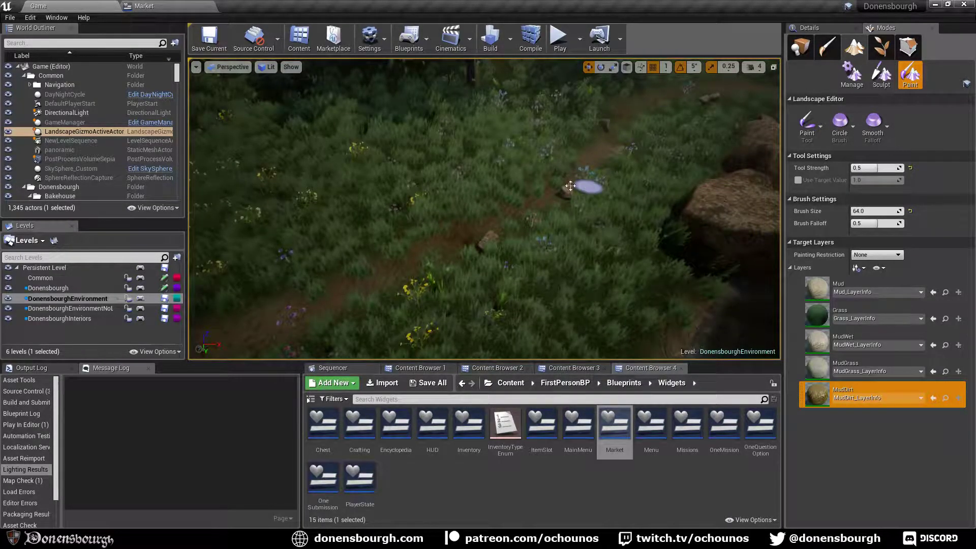
Extend the MudDirt ground along the trail behind the pond boulders to the log pile by the thatched house, and leave landscape painting.
mouse_move(479, 192)
right_mouse_down()
mouse_move(447, 189)
mouse_move(444, 161)
right_mouse_up()
key("d")
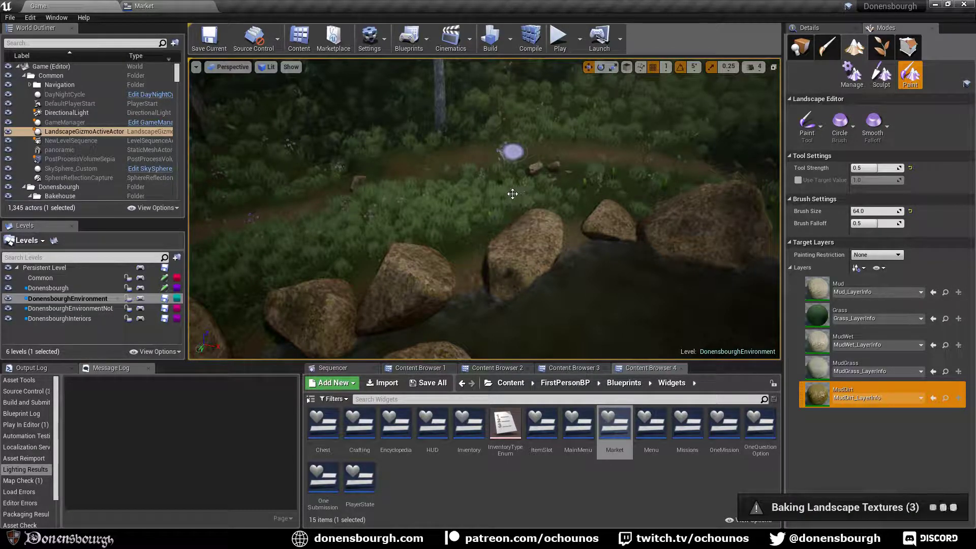
right_click_drag(513, 151, 512, 145)
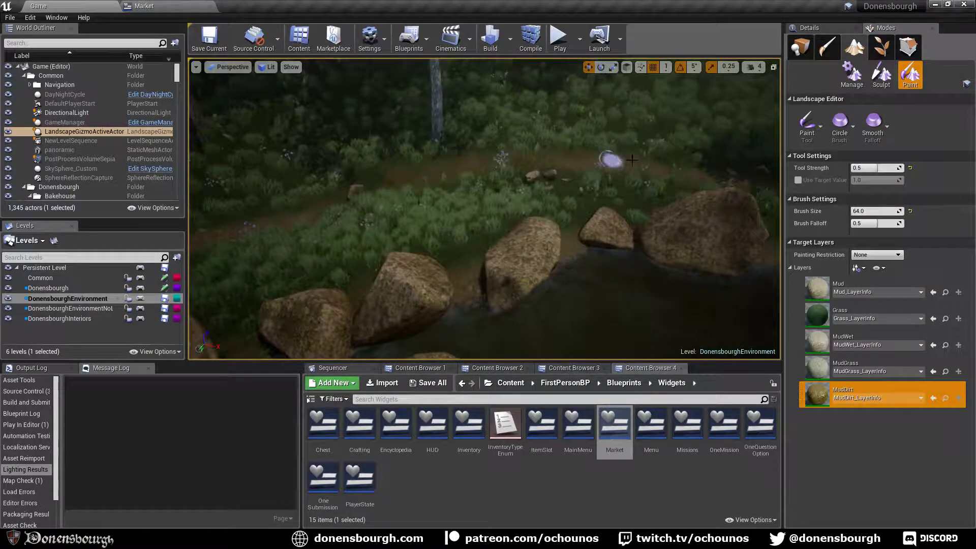
mouse_move(501, 218)
right_mouse_down()
mouse_move(529, 214)
mouse_move(505, 219)
right_mouse_up()
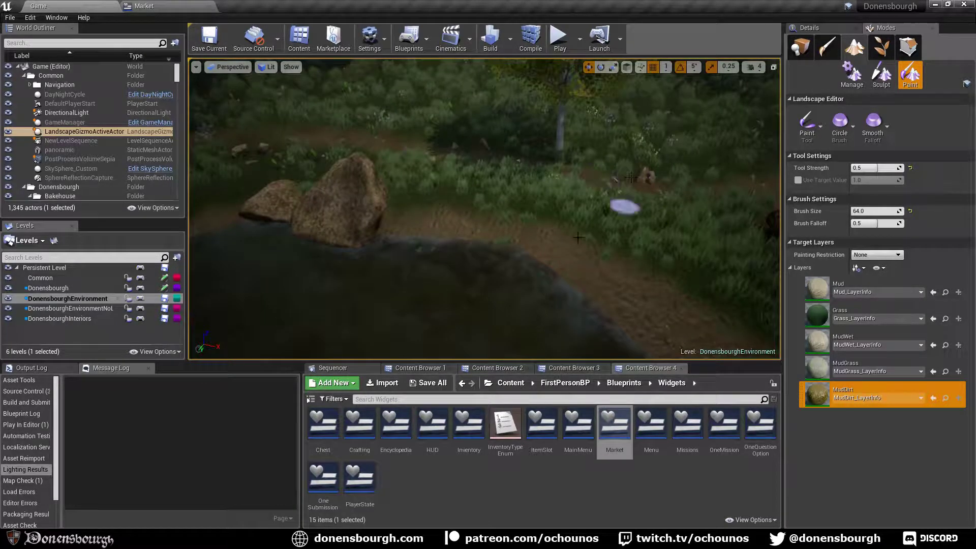
right_click_drag(629, 202, 513, 160)
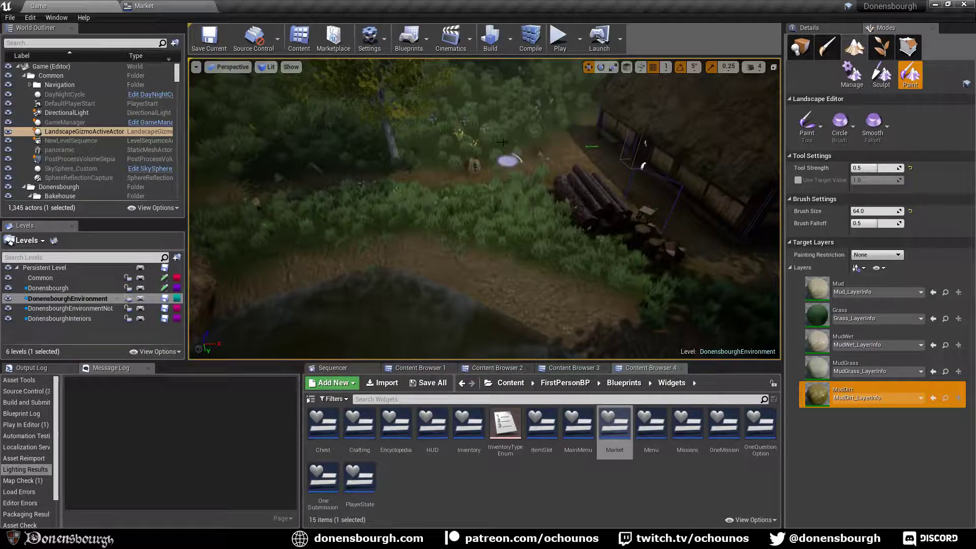
left_click(805, 46)
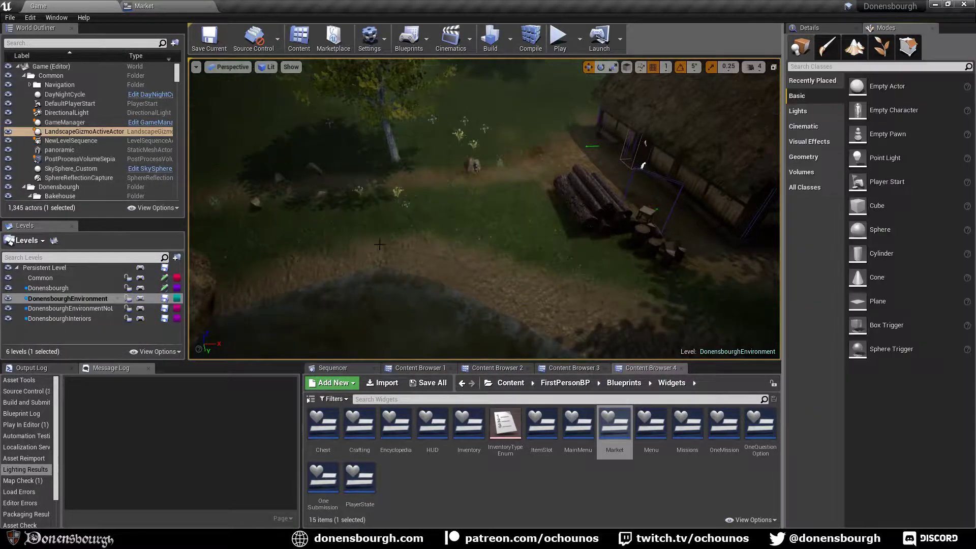
Try 8 as the DayNightCycle actor's Hour, and settle on 16 to change the lighting over the trail.
mouse_move(380, 244)
right_mouse_down()
mouse_move(350, 249)
mouse_move(405, 233)
mouse_move(397, 242)
right_mouse_up()
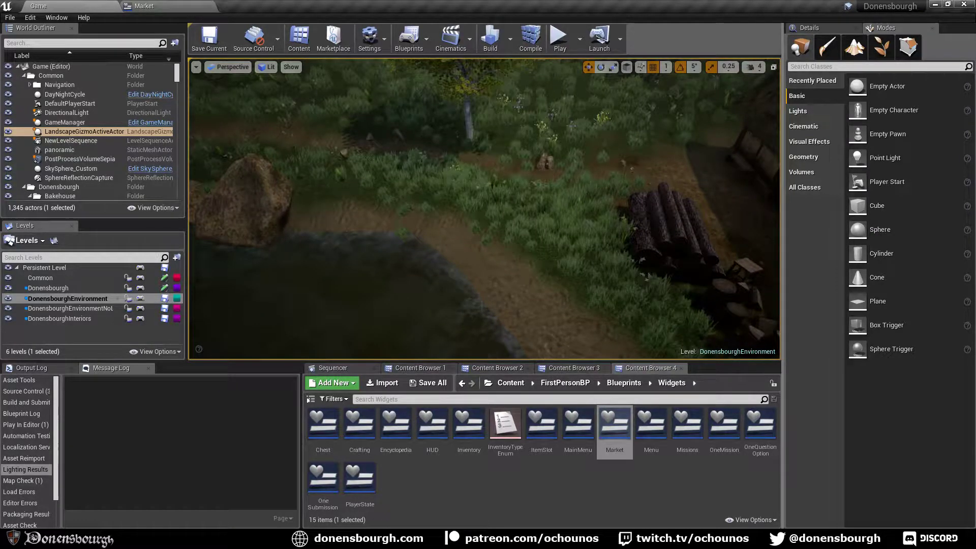
mouse_move(474, 190)
right_mouse_down()
mouse_move(470, 168)
mouse_move(503, 162)
mouse_move(457, 183)
right_mouse_up()
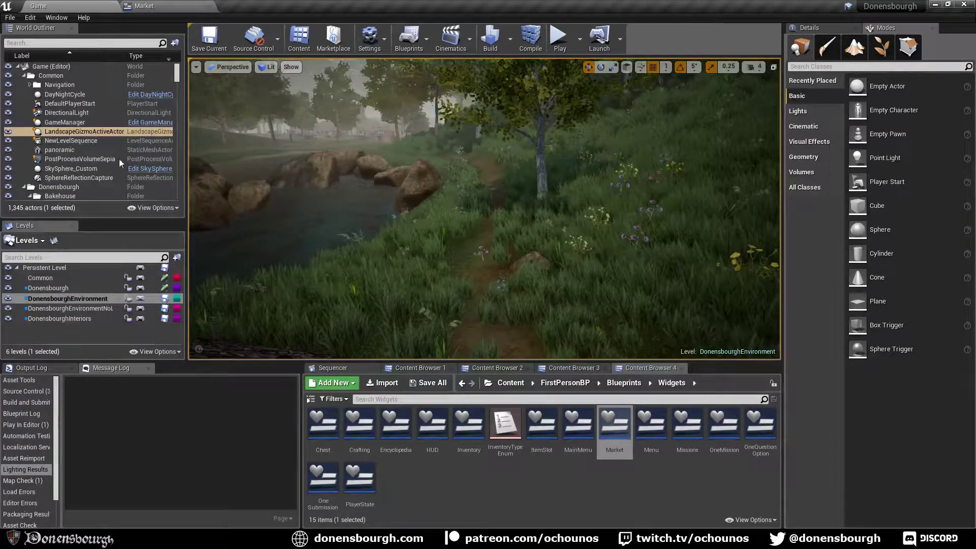
left_click(62, 95)
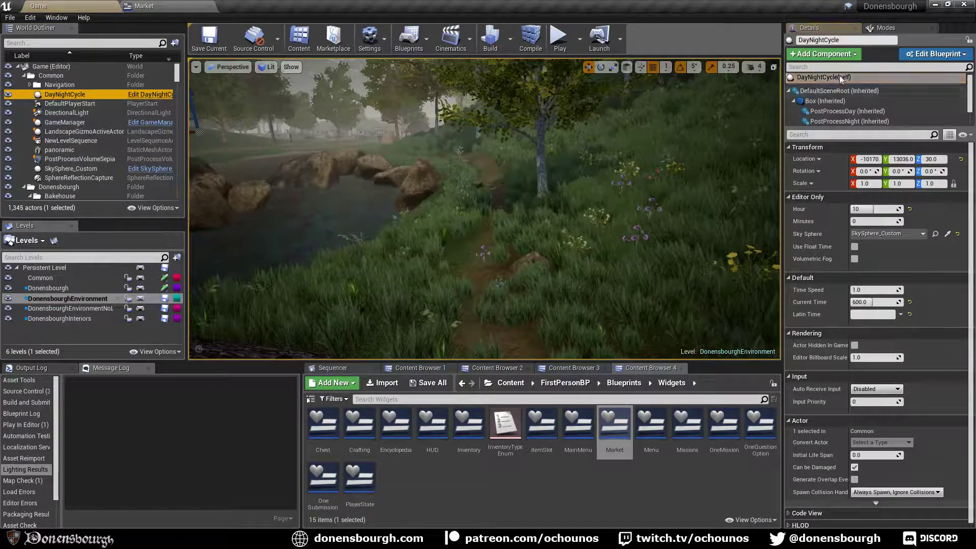
left_click(872, 208)
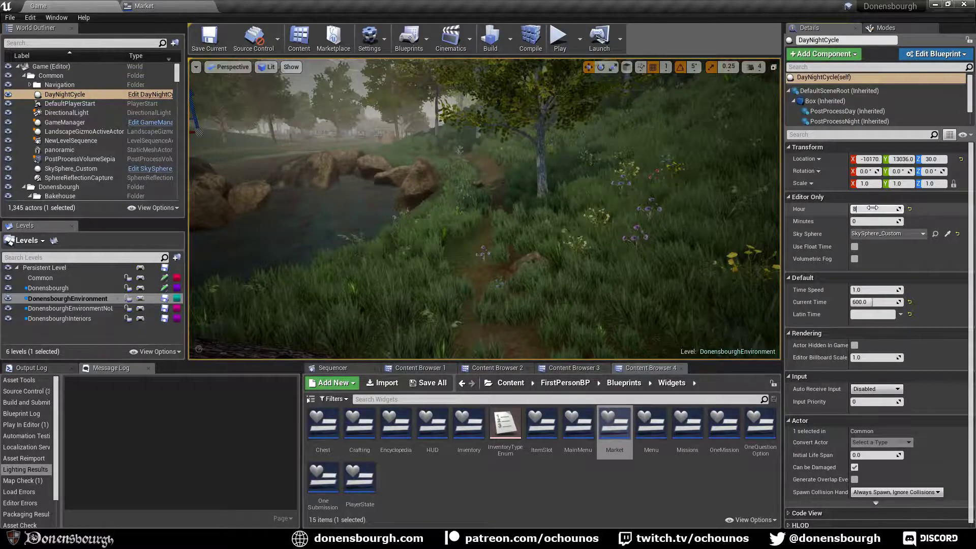
type("8")
key("Return")
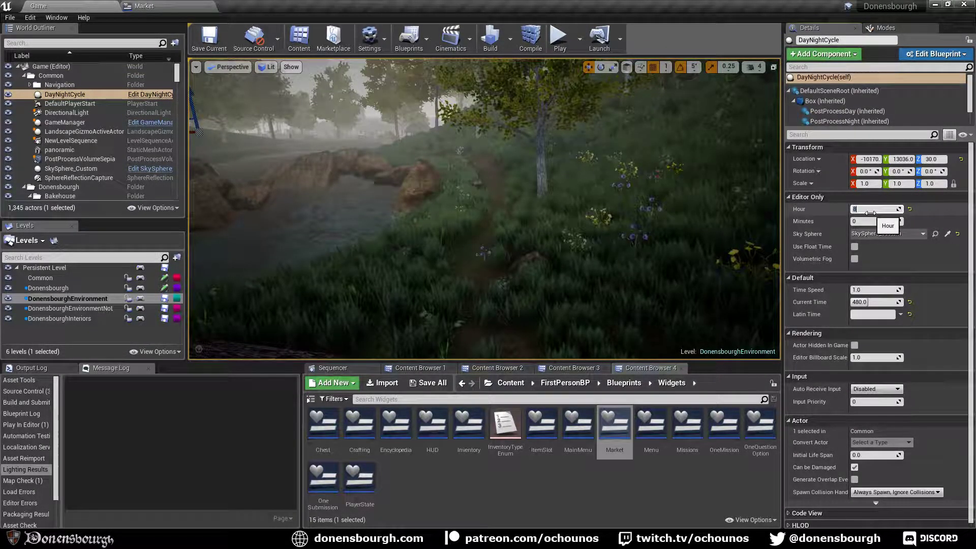
type("16")
key("Return")
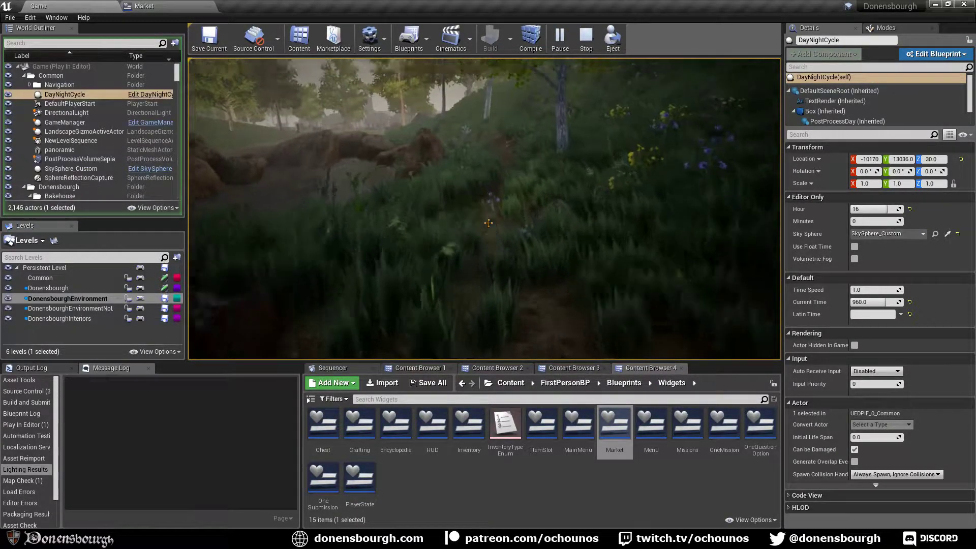
Play the level and run along the trail past the pond to examine the path and grass, and stop playing.
key("w")
key("w")
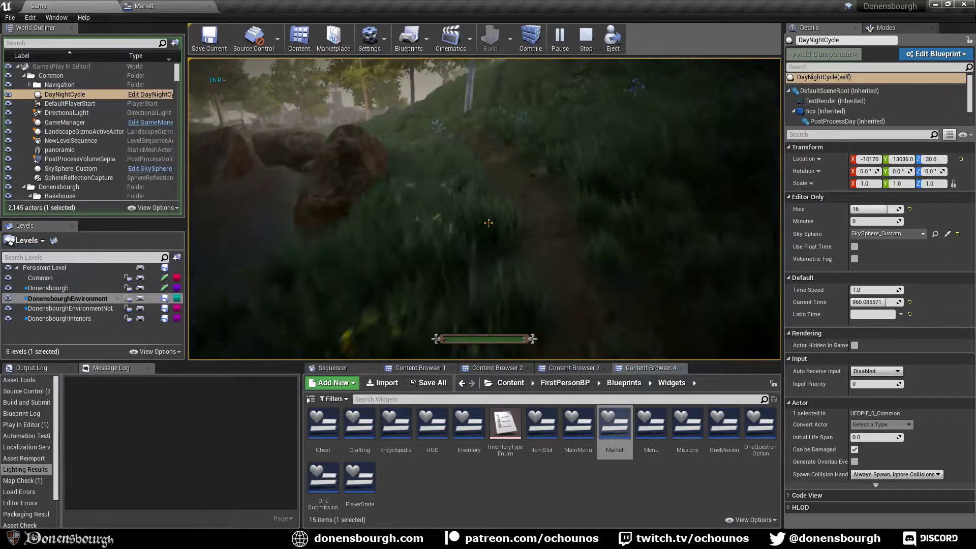
key("w")
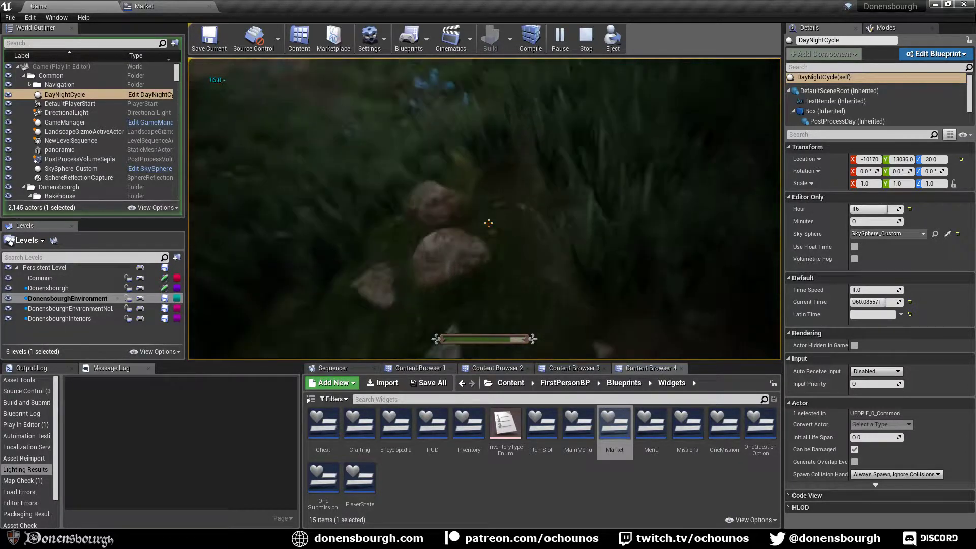
key("w")
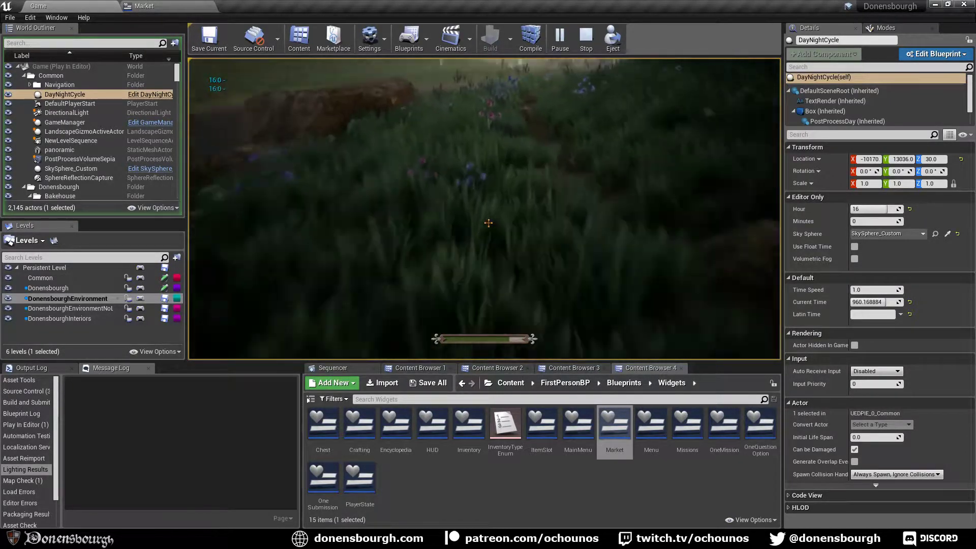
key("w")
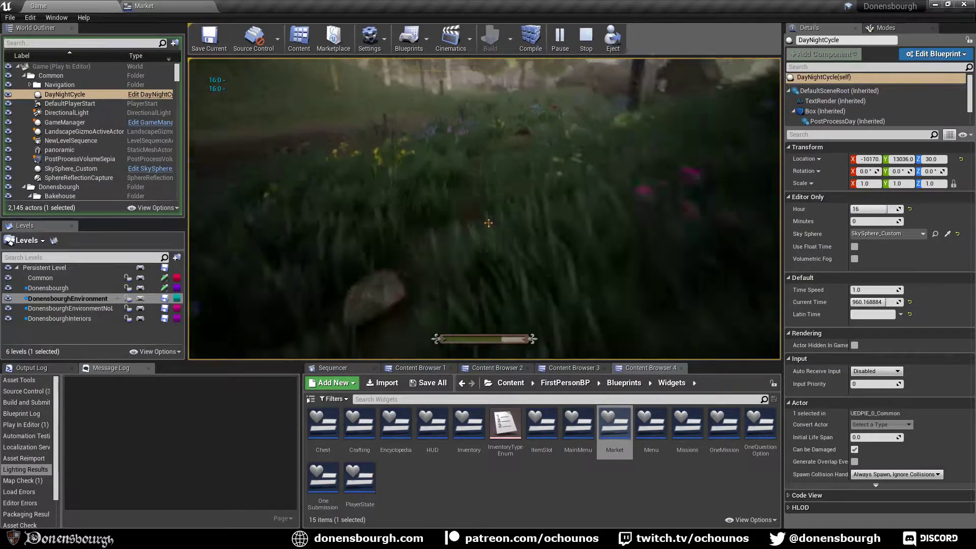
key("w")
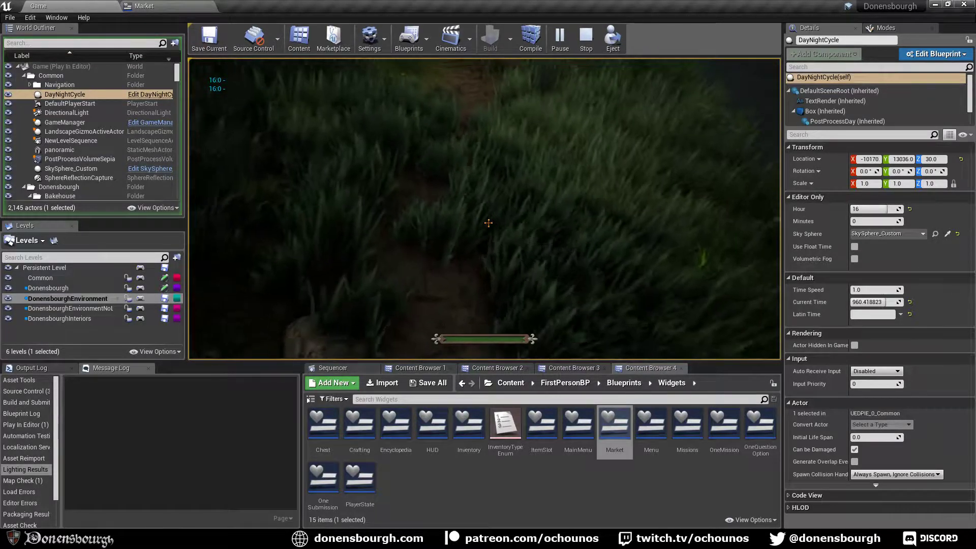
key("shift+F1")
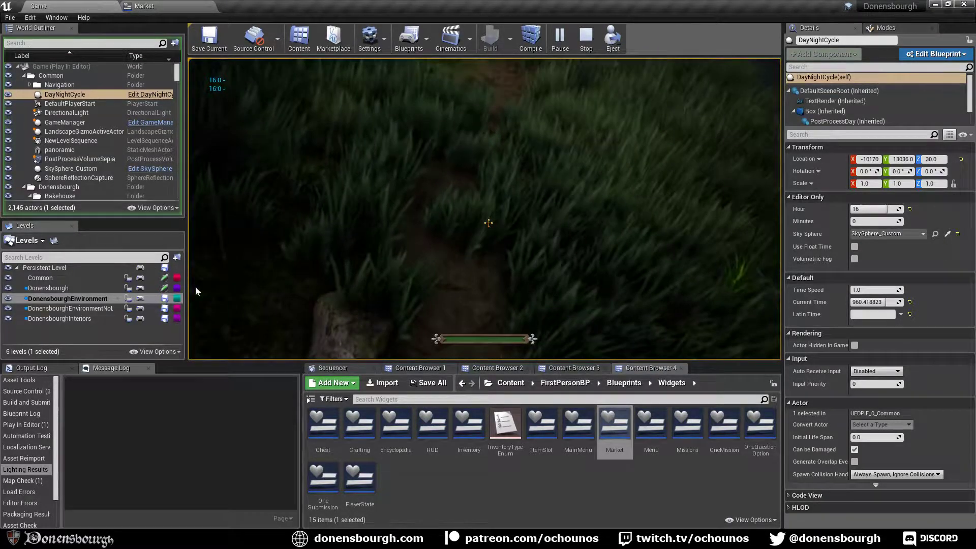
key("Escape")
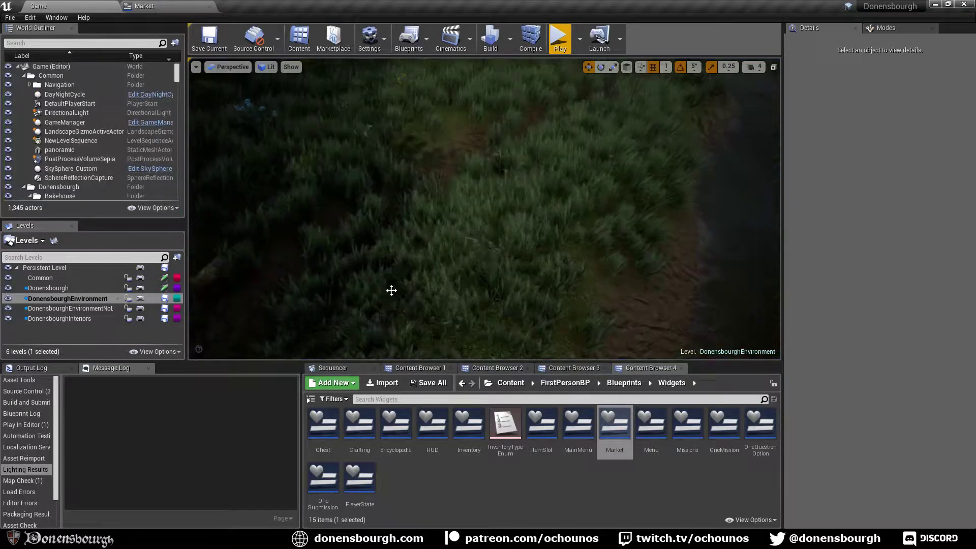
Delete the foliage covering the trail by the riverbank using Lasso Select with Single Instance Mode off and brush size 64.
right_click_drag(440, 303, 472, 269)
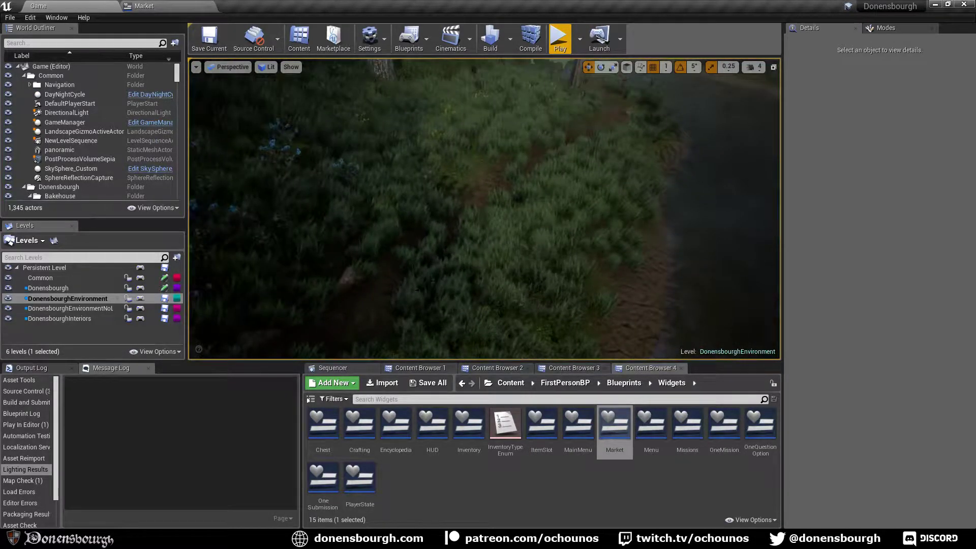
left_click(894, 28)
left_click(882, 50)
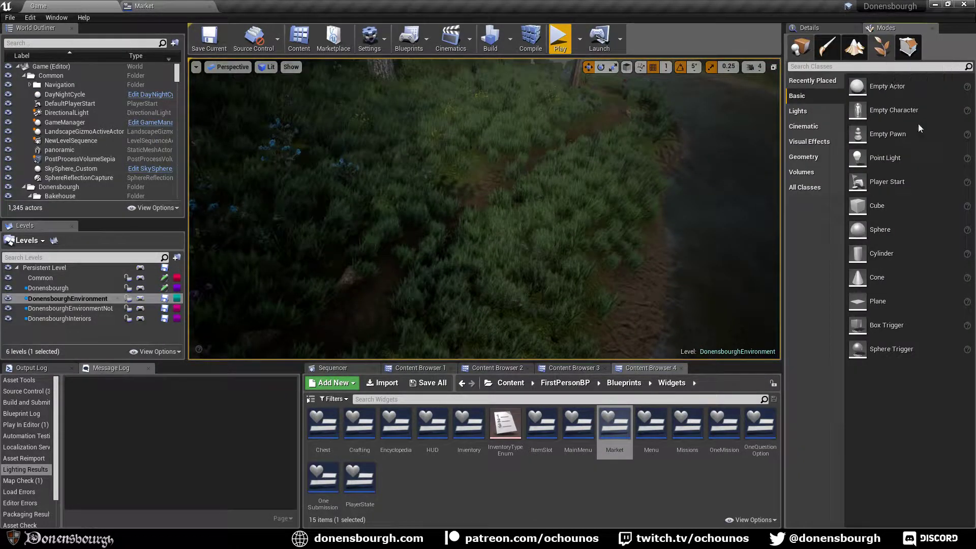
left_click(796, 122)
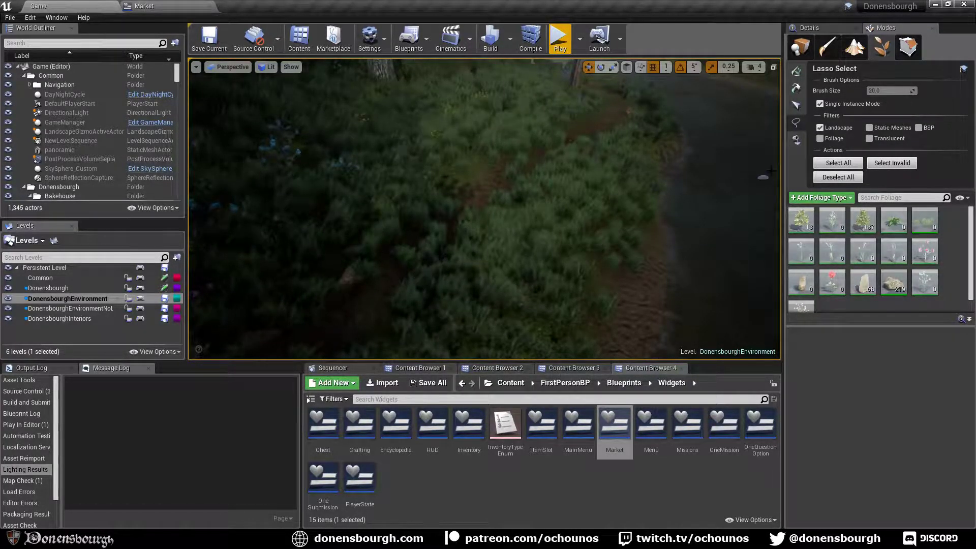
left_click(820, 104)
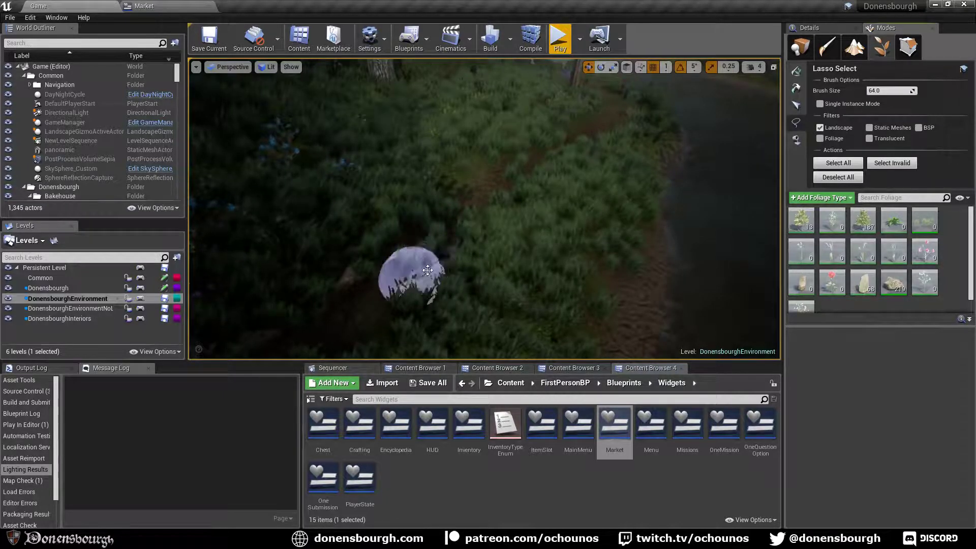
mouse_move(401, 298)
left_mouse_down()
mouse_move(435, 262)
mouse_move(408, 282)
mouse_move(451, 218)
left_mouse_up()
key("Delete")
key("Delete")
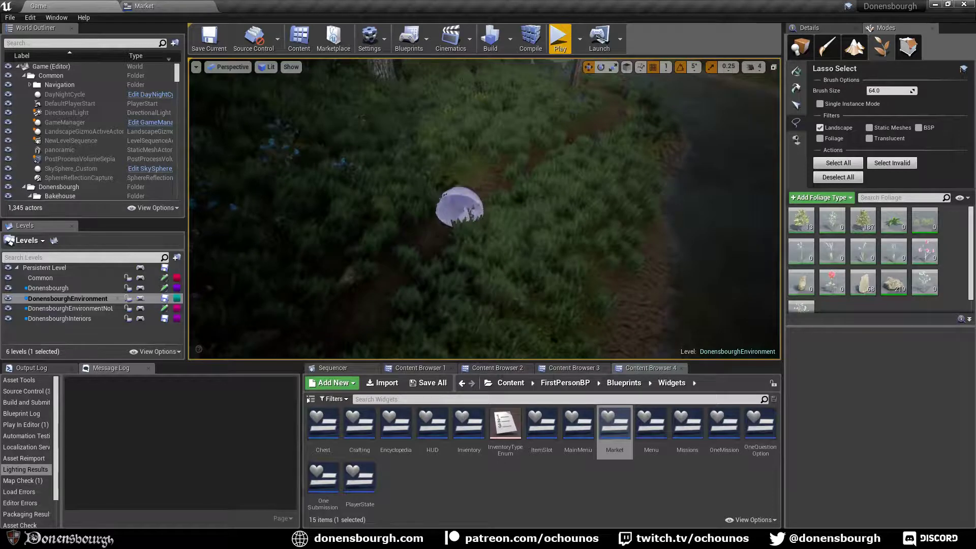
mouse_move(407, 272)
left_mouse_down()
mouse_move(444, 270)
mouse_move(393, 247)
mouse_move(392, 235)
mouse_move(431, 251)
left_mouse_up()
key("Delete")
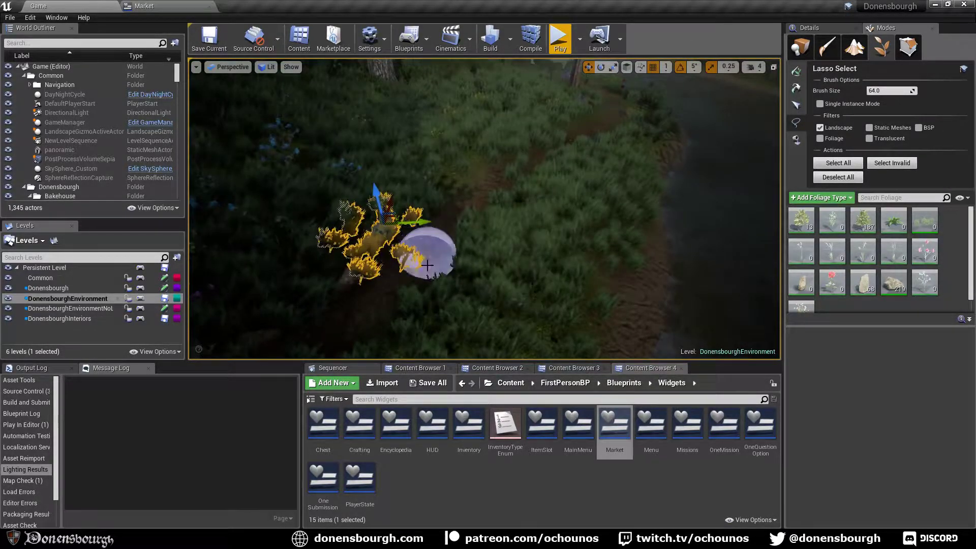
key("Delete")
mouse_move(392, 304)
right_mouse_down()
mouse_move(430, 254)
mouse_move(407, 249)
right_mouse_up()
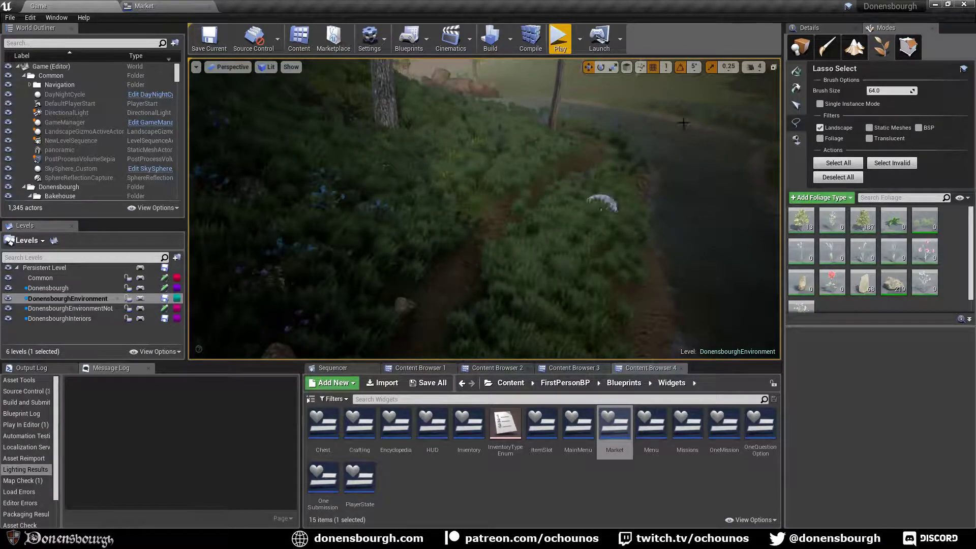
Leave foliage editing, review the trail entrance by the fence and save the levels.
left_click(805, 53)
left_click_drag(502, 284, 417, 264)
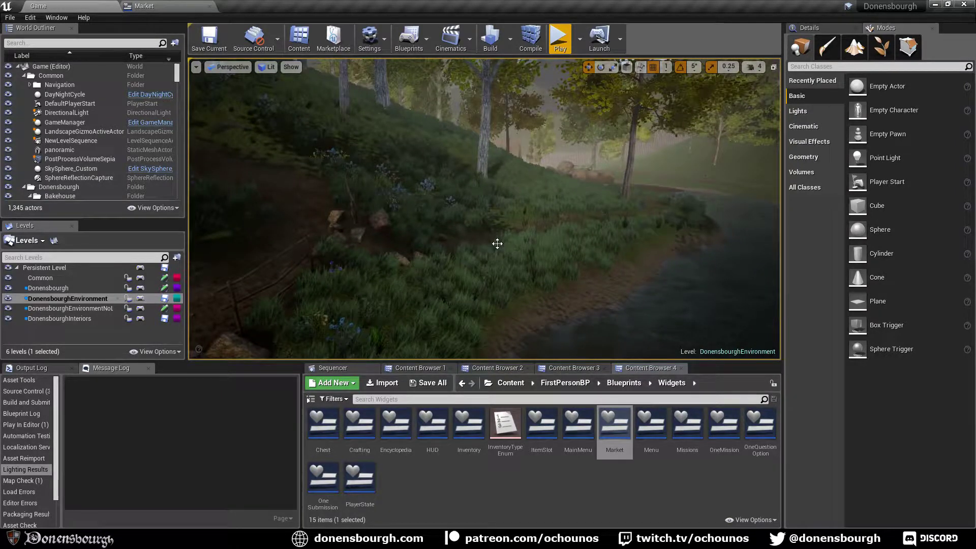
key("ctrl+s")
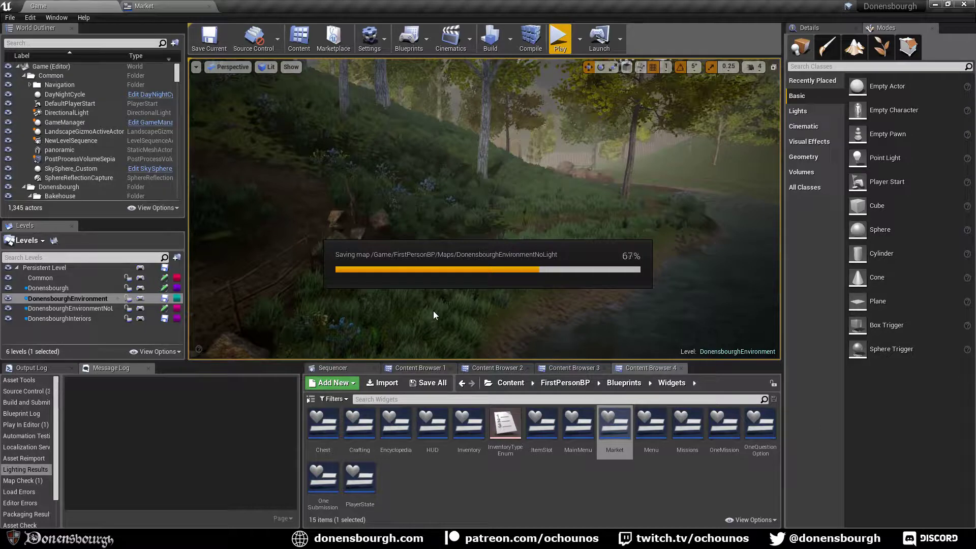
Play the level, try the thatched house's door and look inside, and stop playing.
right_click_drag(433, 310, 505, 310)
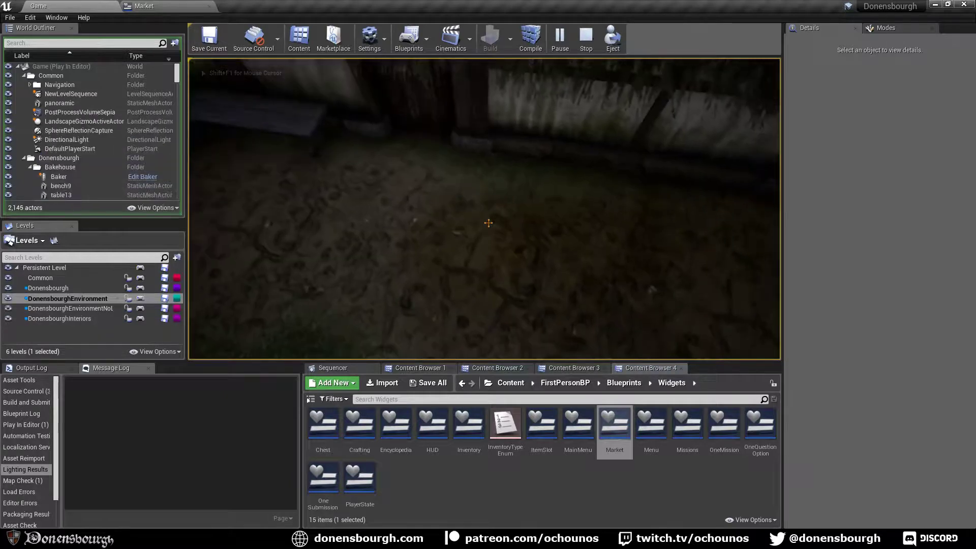
key("w")
key("e")
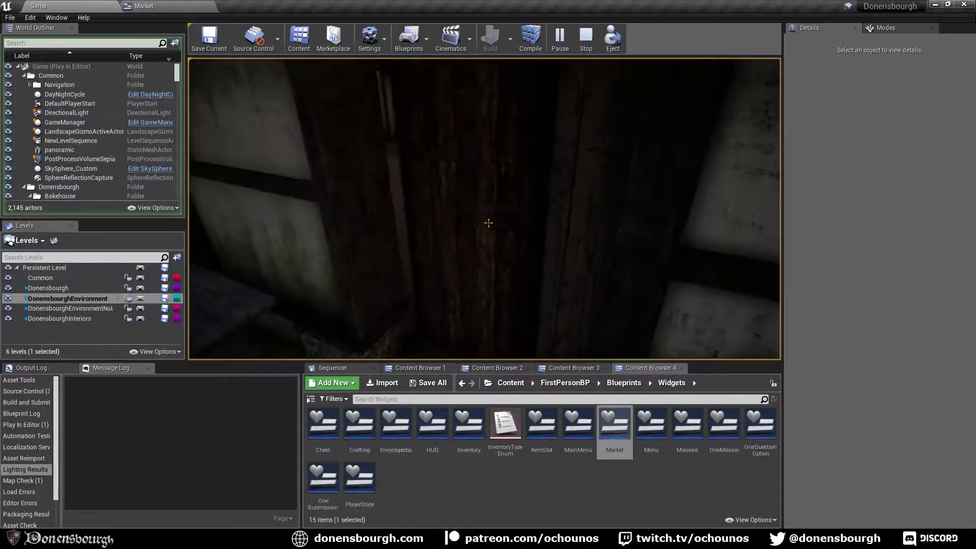
key("w")
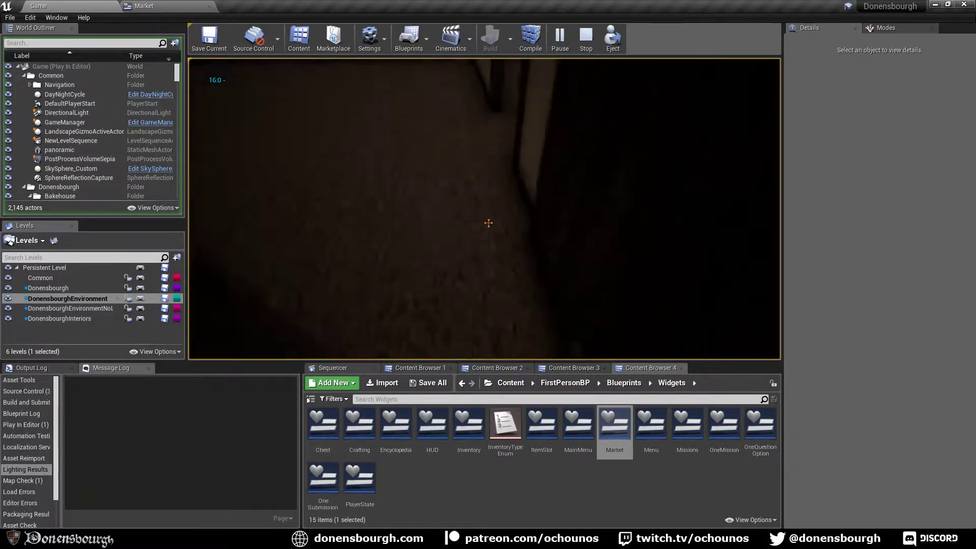
key("w")
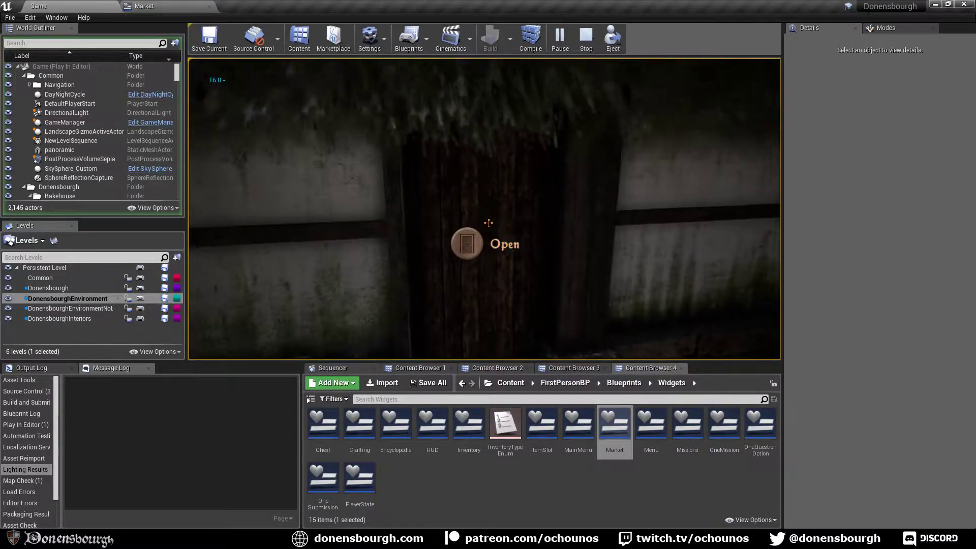
key("Escape")
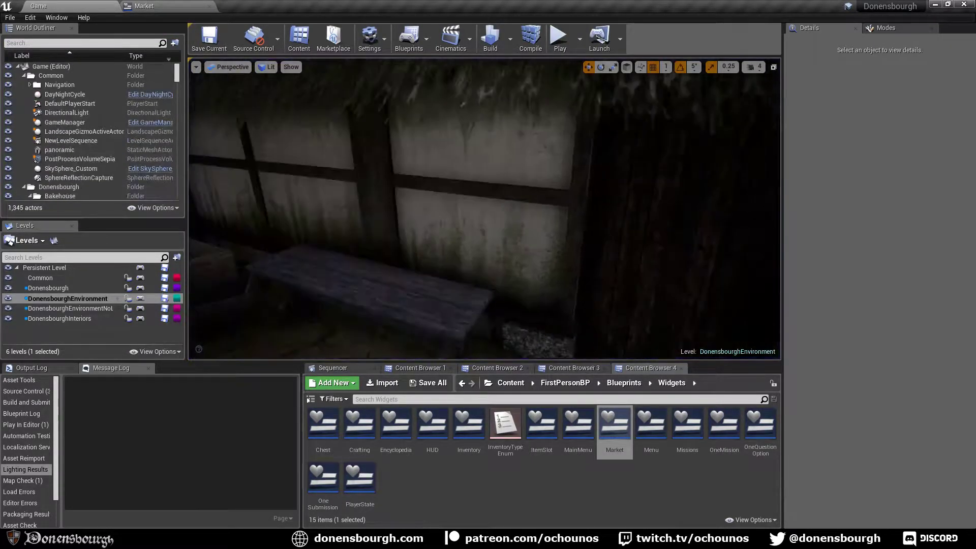
Select the thatched house House1BP beside the bench and close the Market widget editor.
key("s")
mouse_move(615, 241)
right_mouse_down()
mouse_move(595, 241)
mouse_move(630, 245)
right_mouse_up()
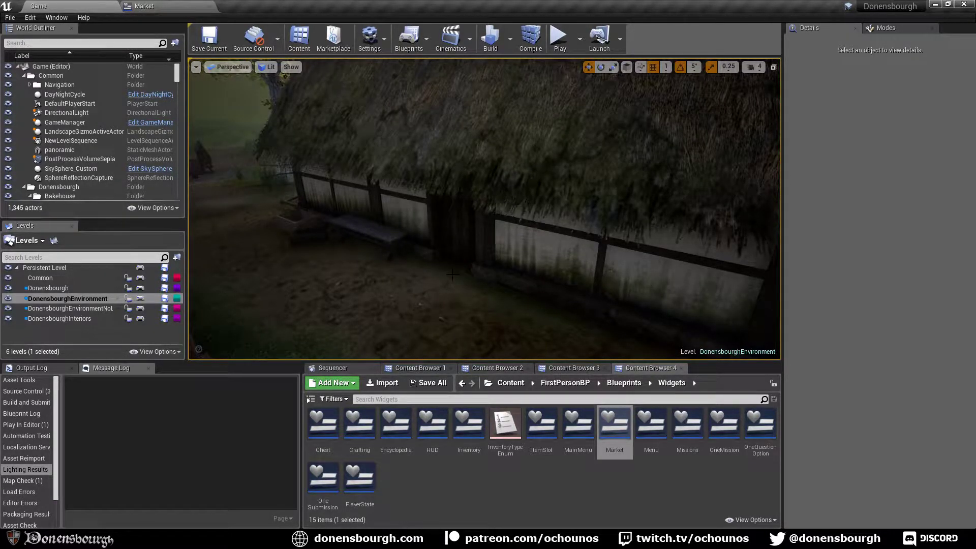
mouse_move(452, 273)
right_mouse_down()
mouse_move(396, 274)
mouse_move(462, 277)
right_mouse_up()
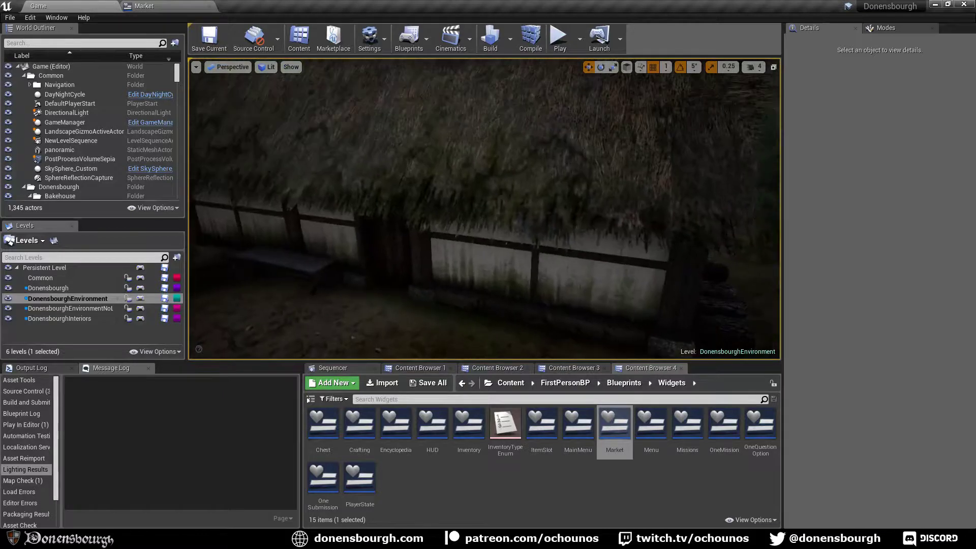
left_click(524, 277)
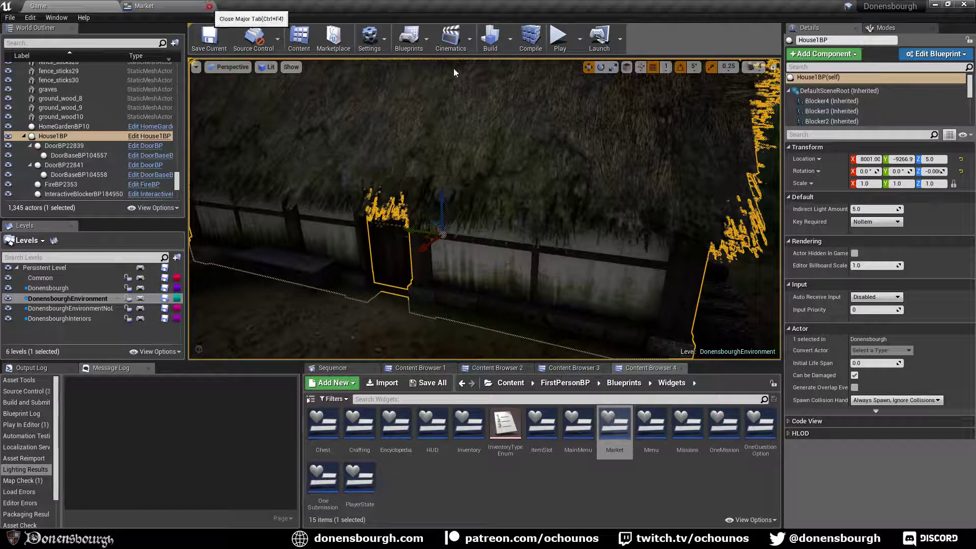
left_click(208, 7)
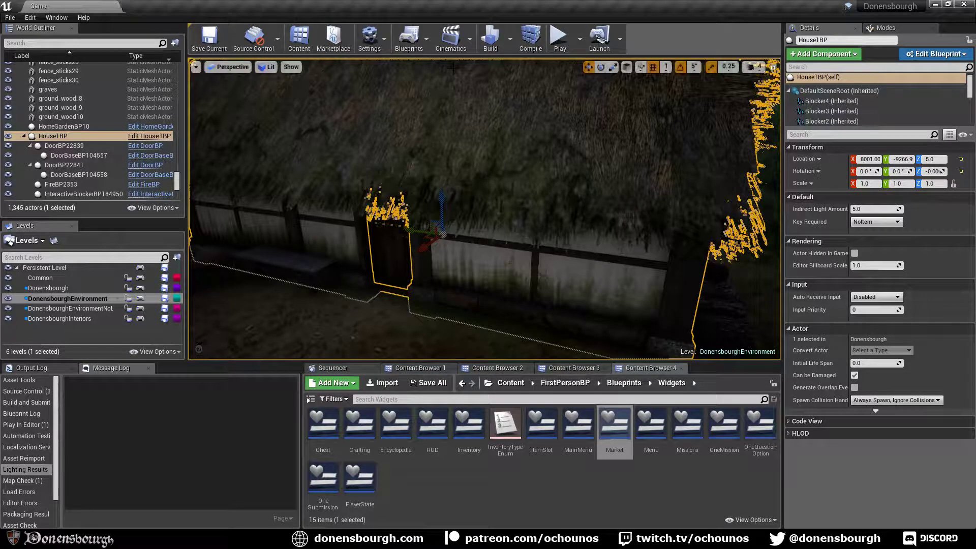
Open the Donensbourgh sub-level Blueprint and locate the end of the building references in the Set buildings group.
left_click(427, 35)
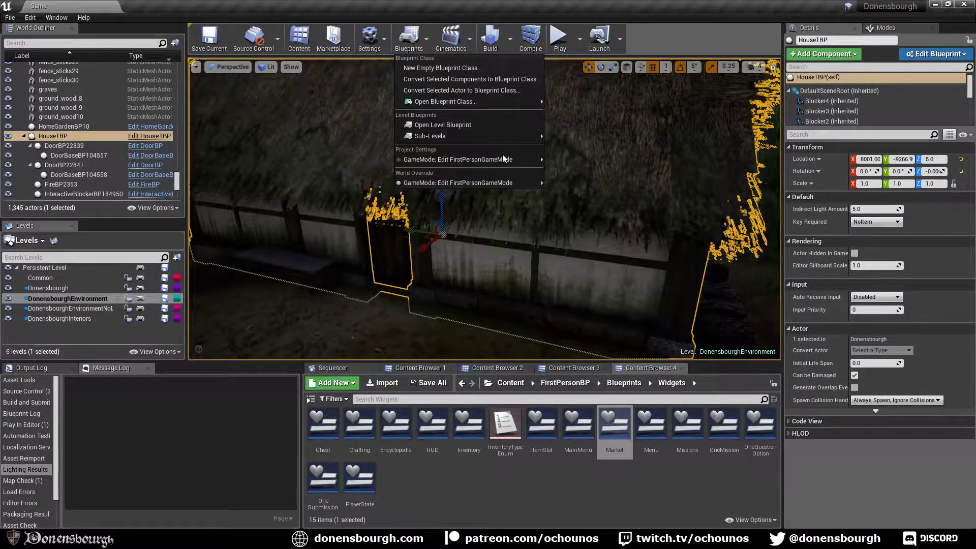
mouse_move(489, 139)
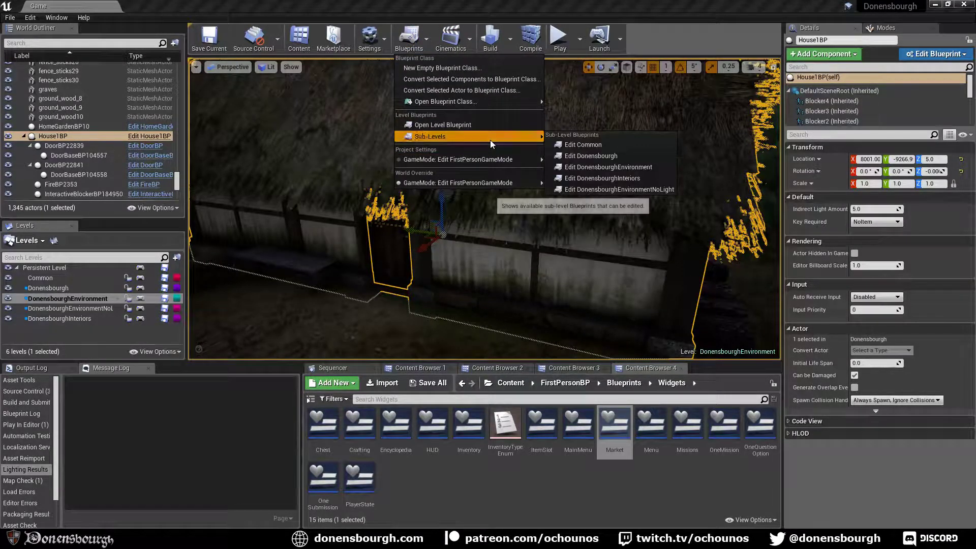
left_click(618, 155)
scroll(525, 261, "down", 5)
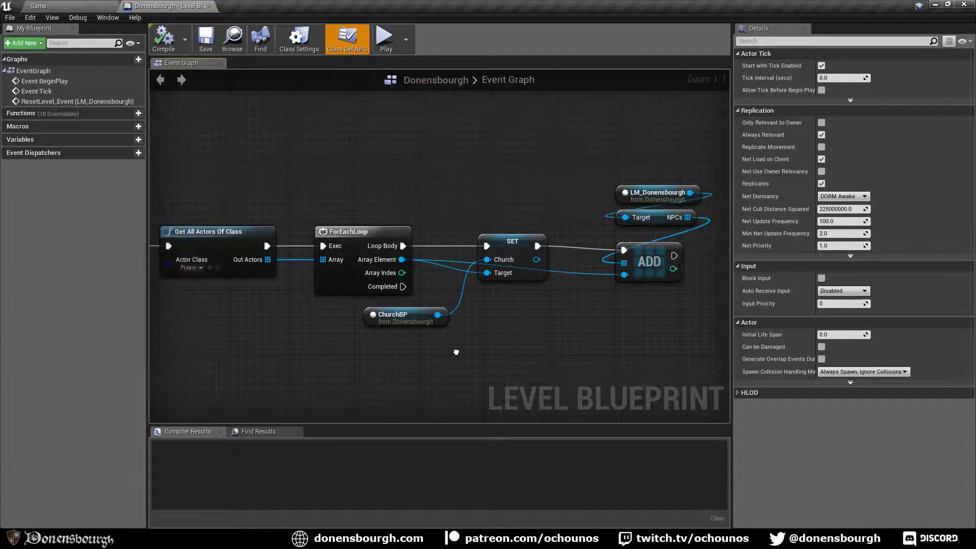
right_click_drag(220, 285, 427, 270)
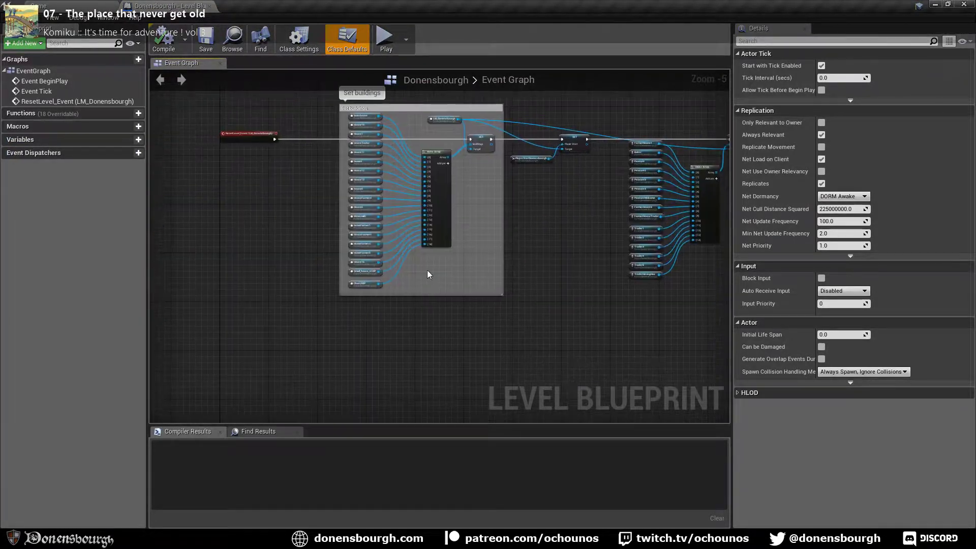
scroll(427, 270, "up", 5)
right_click_drag(287, 335, 425, 336)
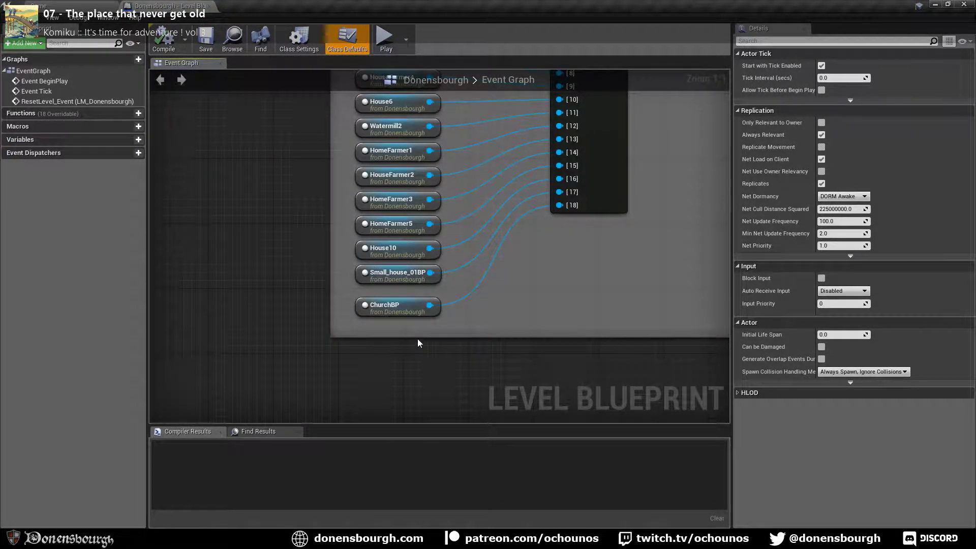
Extend the Set buildings comment box downward and add a reference to House1BP below ChurchBP.
left_click_drag(417, 337, 418, 387)
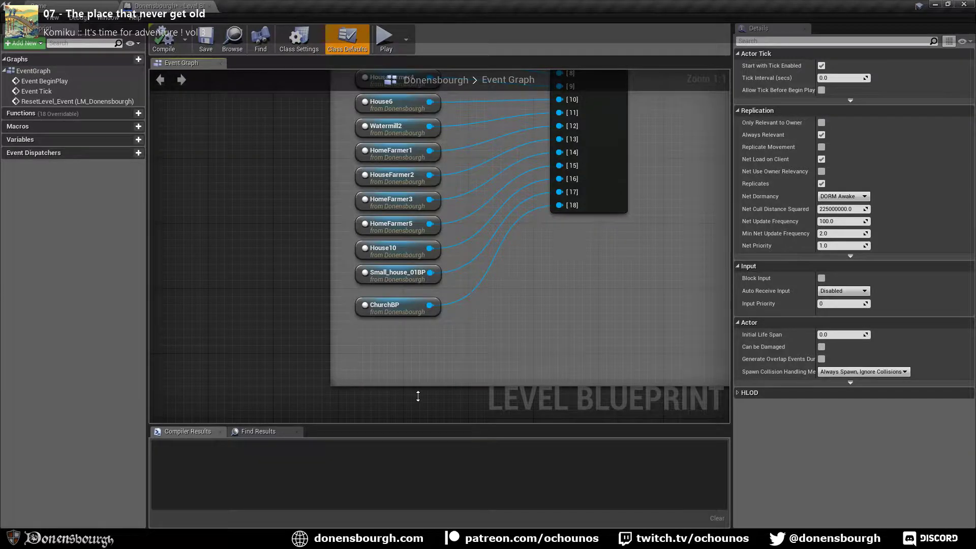
right_click(370, 364)
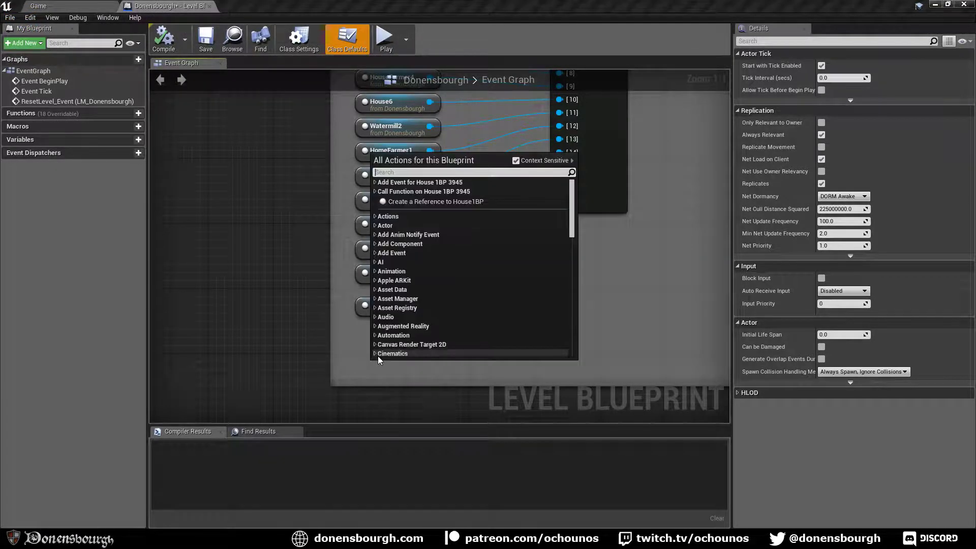
left_click(454, 203)
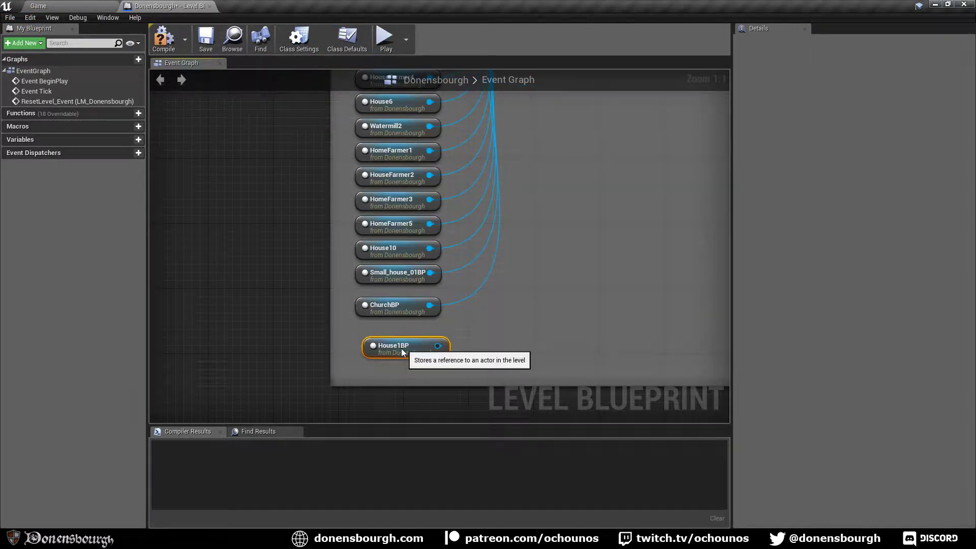
Add a pin to the buildings' Make Array node, connect House1BP to input [19] and save the level Blueprint.
scroll(483, 354, "down", 2)
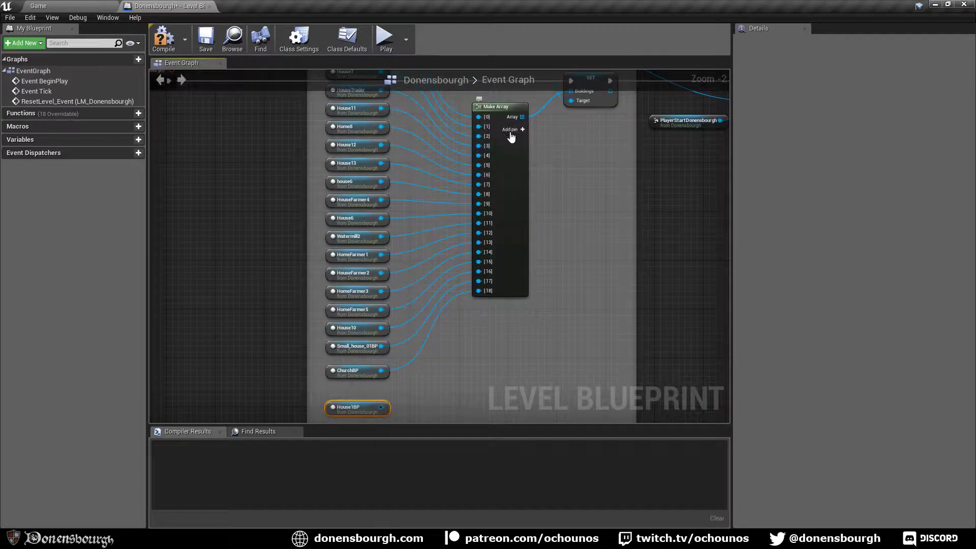
left_click(511, 131)
left_click_drag(380, 407, 479, 300)
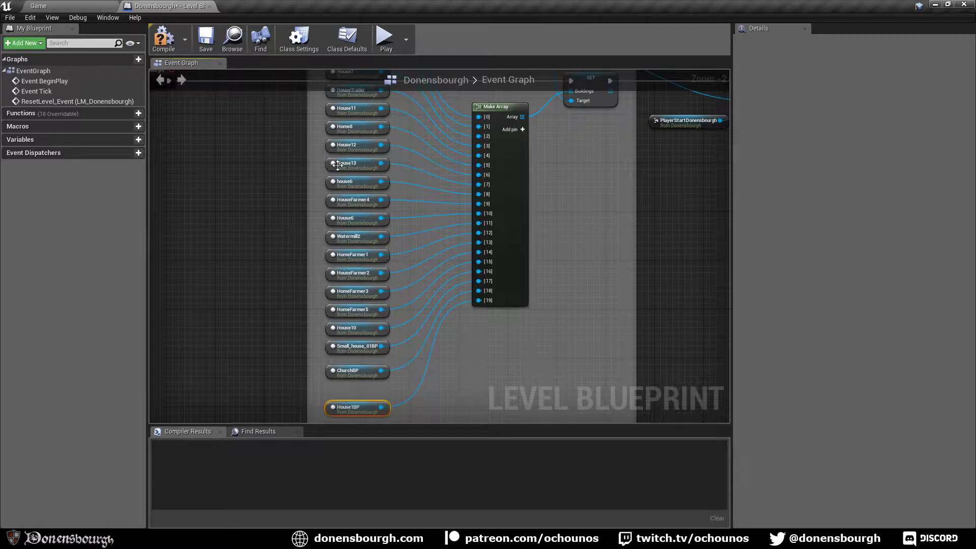
left_click(206, 40)
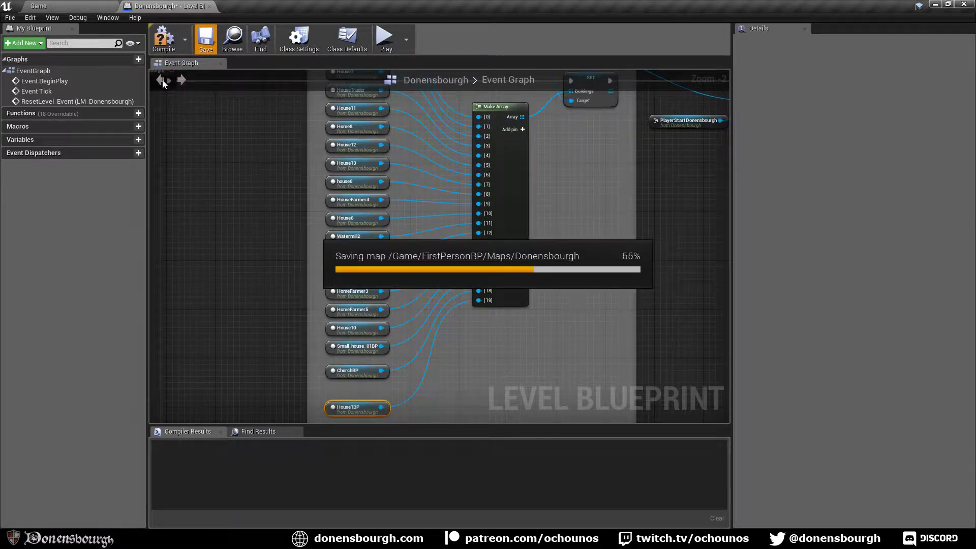
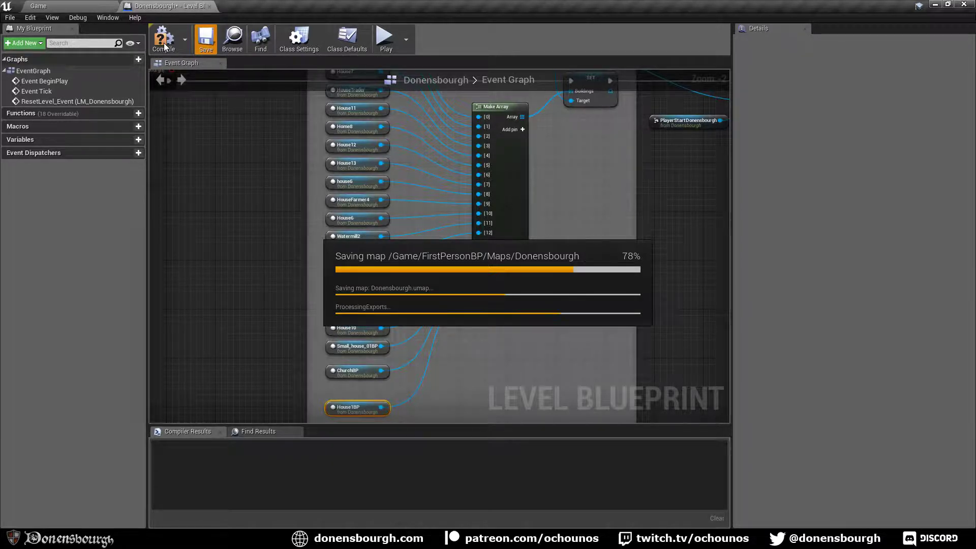
Return to the level editor, play the level and try to open House1BP's door.
left_click(81, 5)
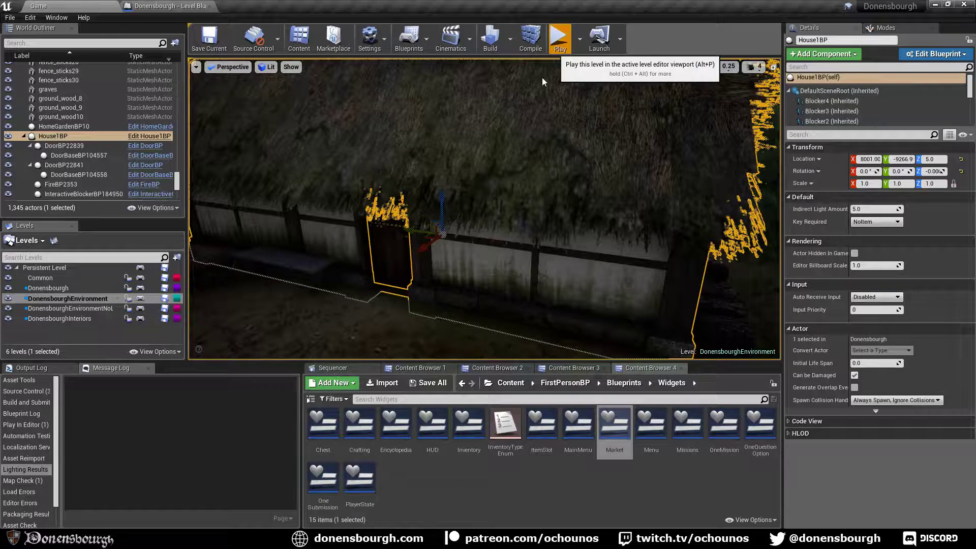
left_click(553, 42)
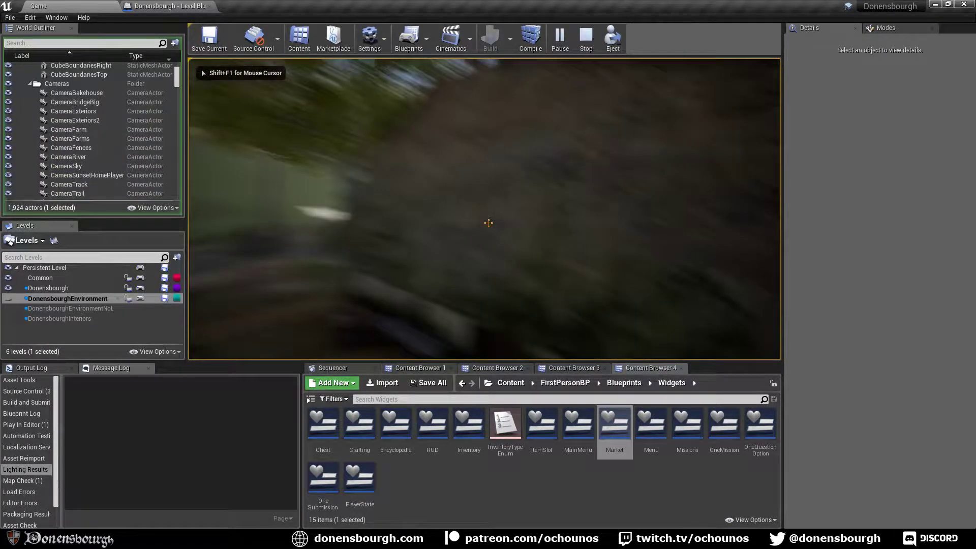
key("w")
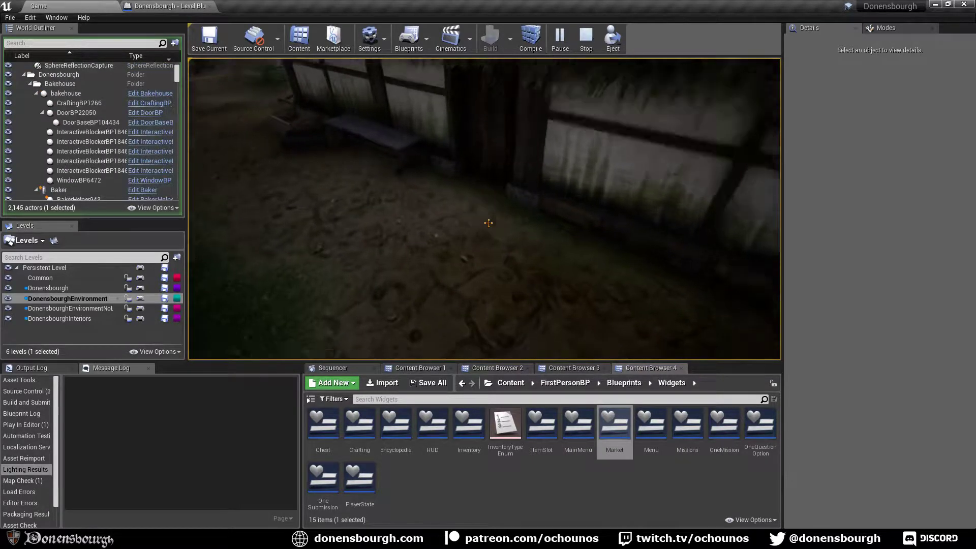
key("e")
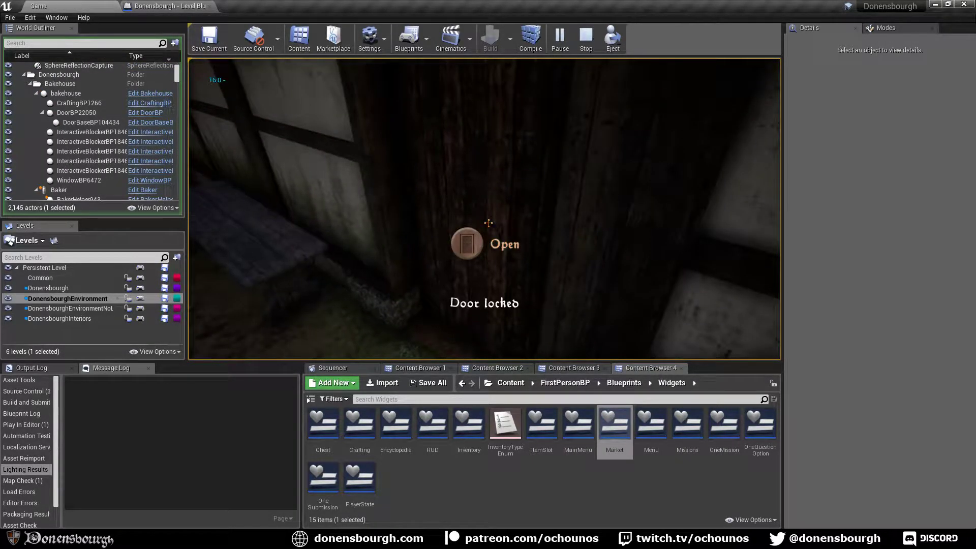
key("w")
key("s")
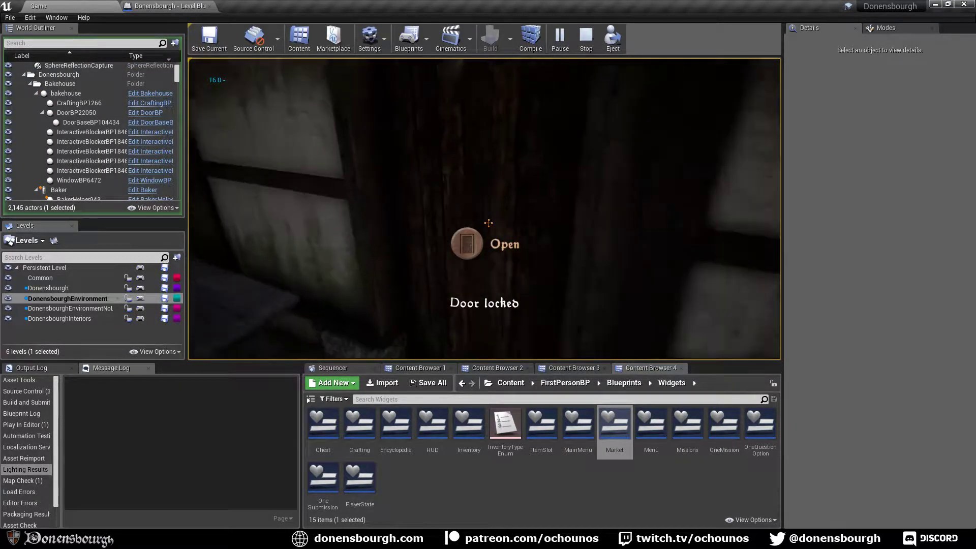
key("w")
key("w")
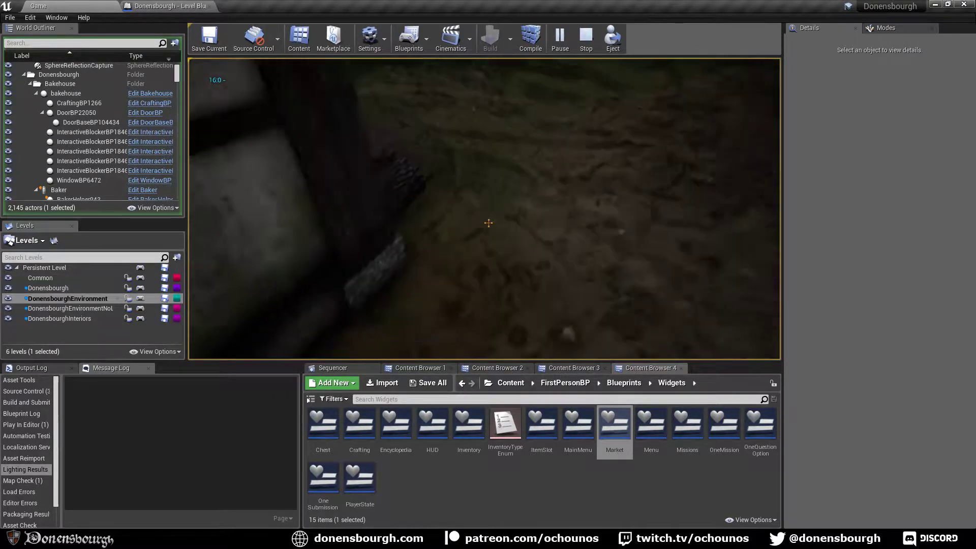
Run through the village along the mud path and around the fenced plots to a house door in play.
key("shift")
key("w")
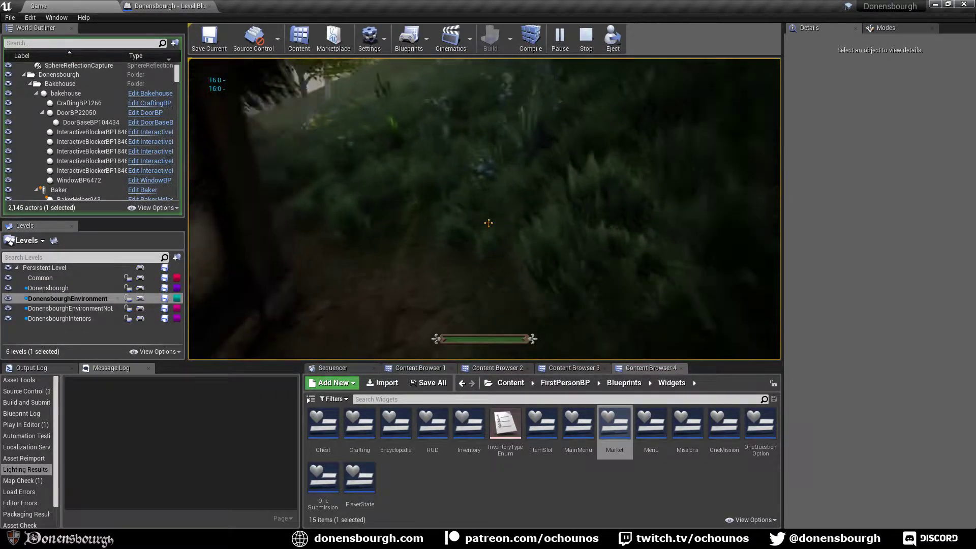
key("w")
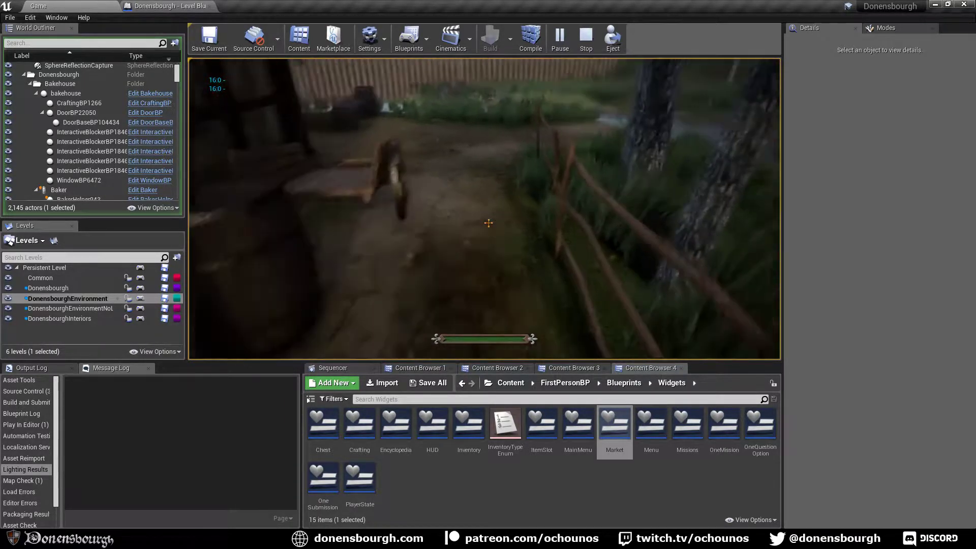
key("w")
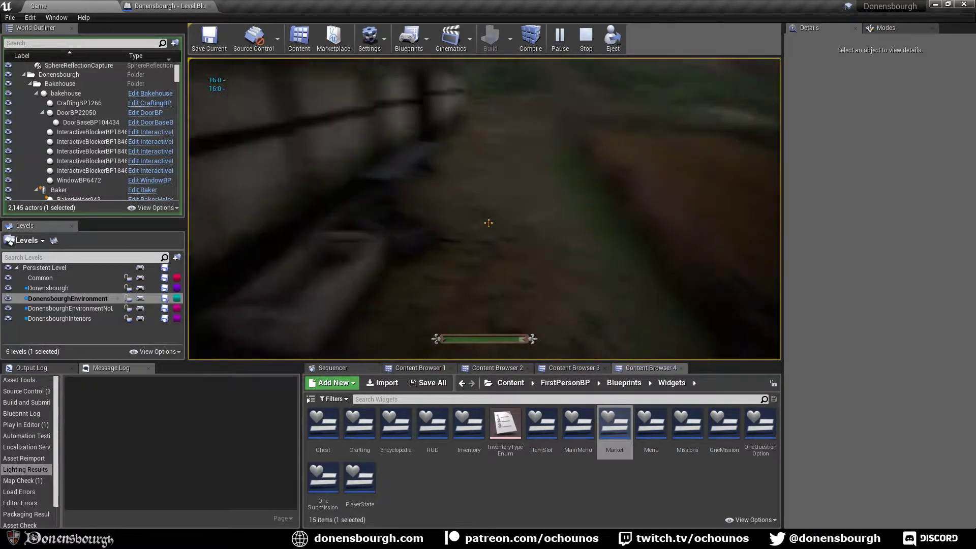
key("w")
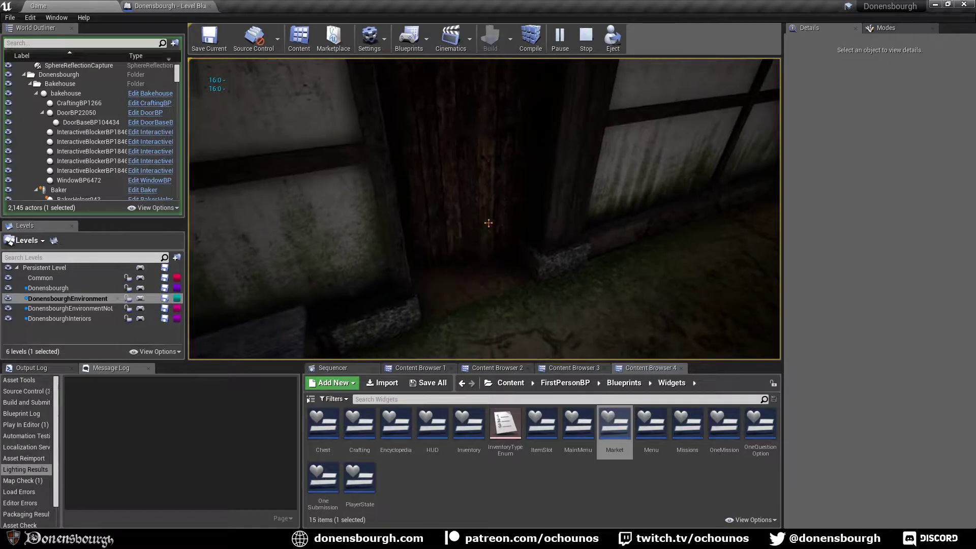
Walk through the house's interior rooms and its open doorway in play, and end the play session.
key("w")
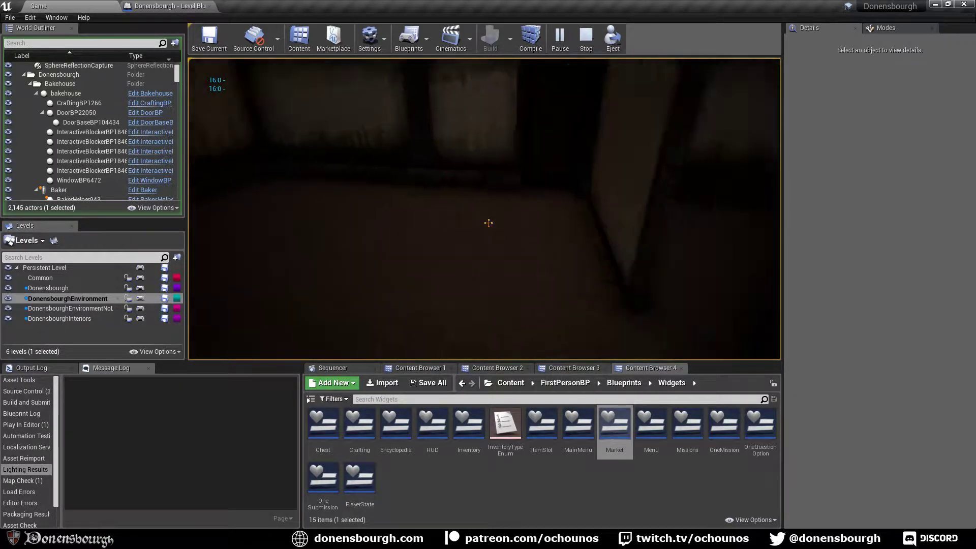
key("w")
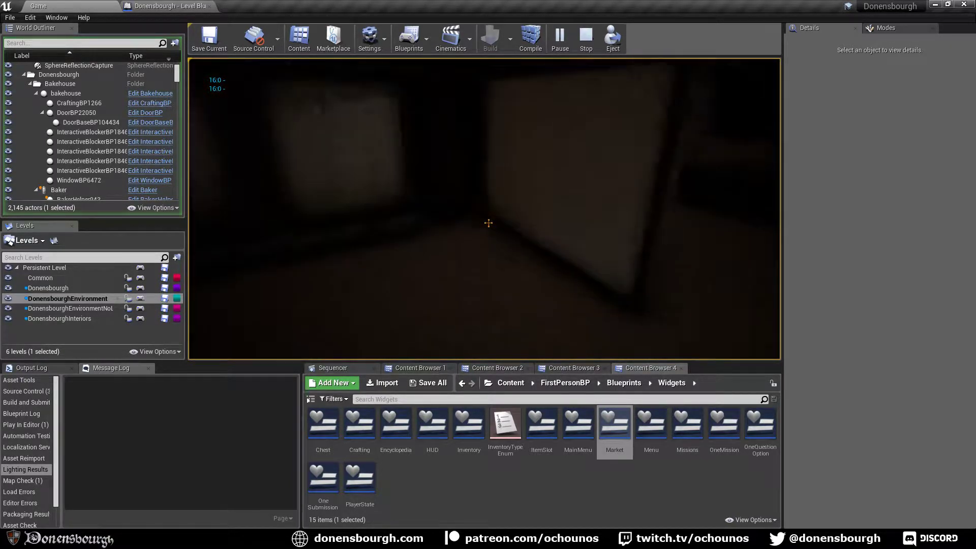
key("w")
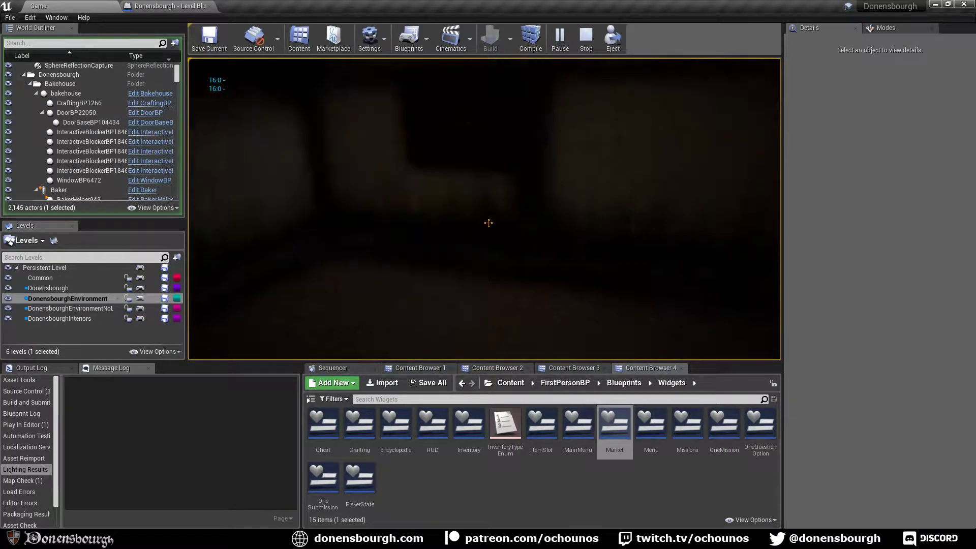
key("w")
key("w")
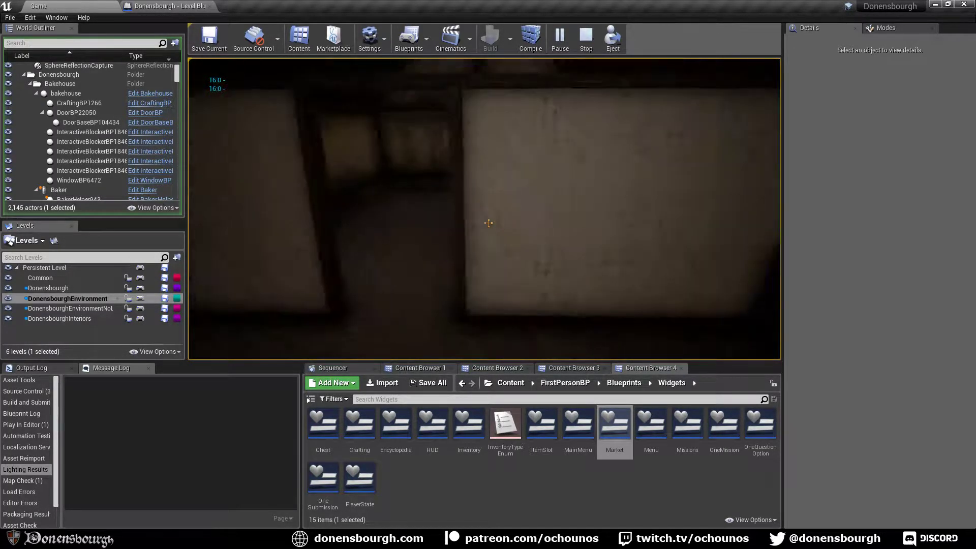
key("w")
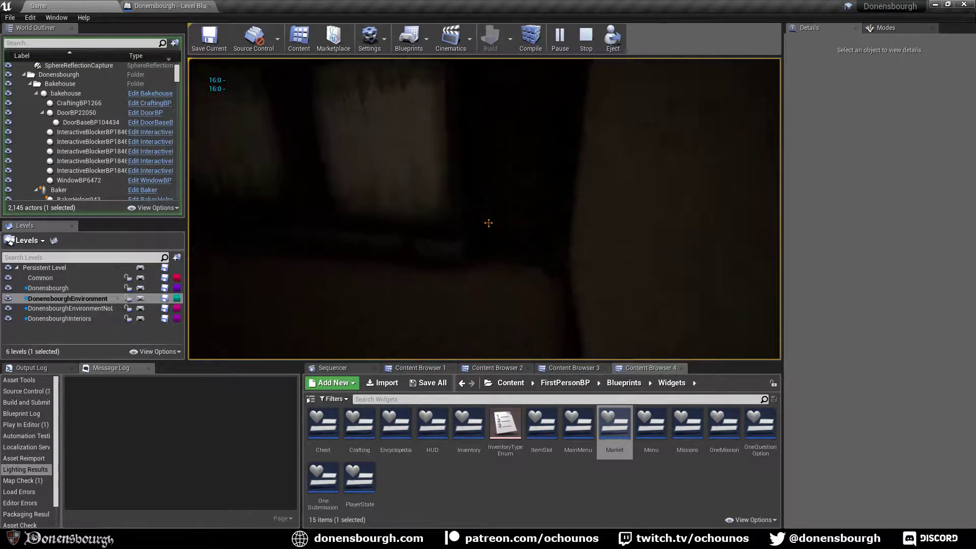
key("w")
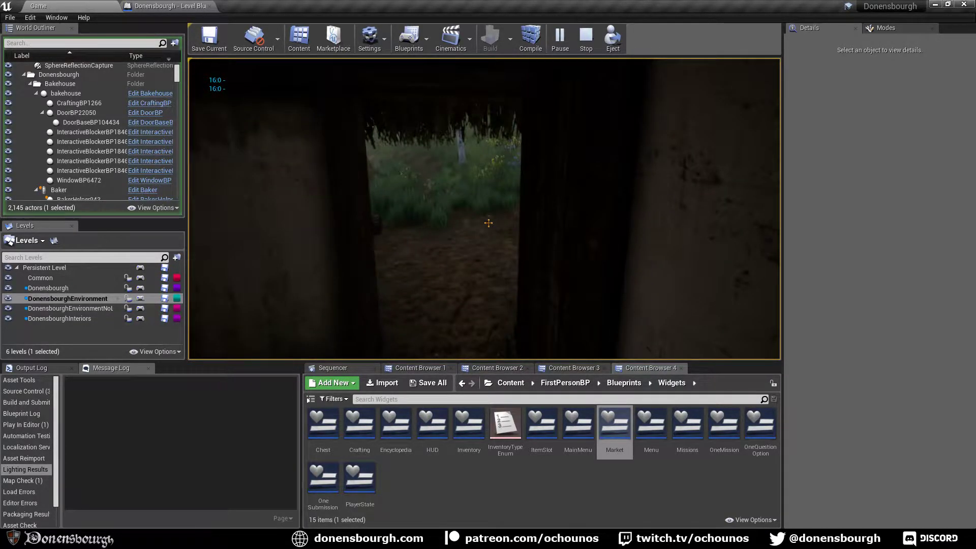
key("w")
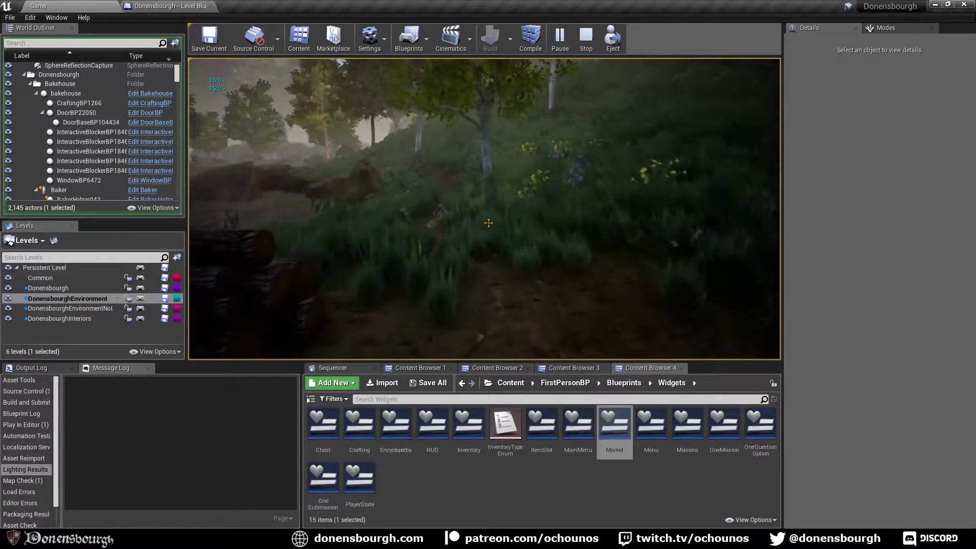
key("w")
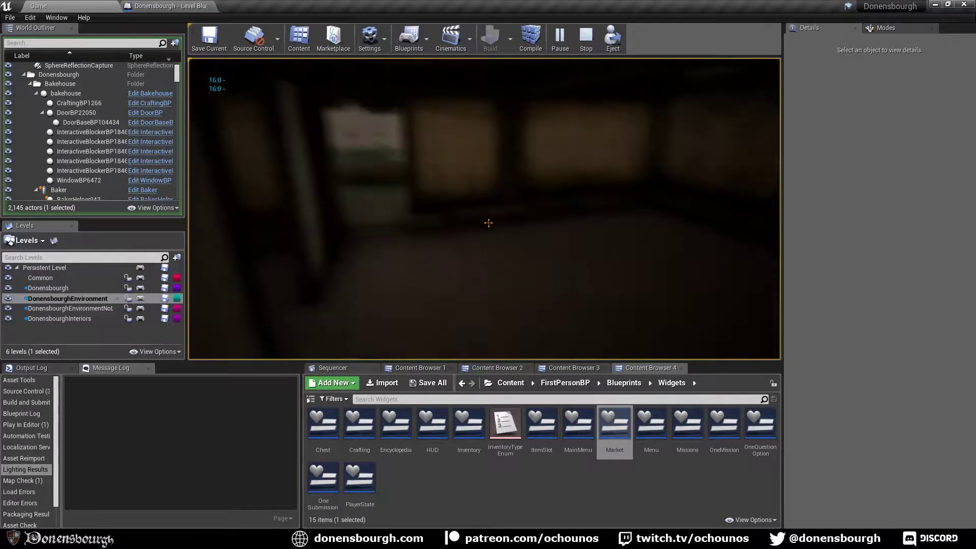
key("Escape")
Make DonensbourghInteriors the current level and place a BedBP on the house floor, rotated about 90° around Z.
key("w")
right_click_drag(264, 320, 312, 335)
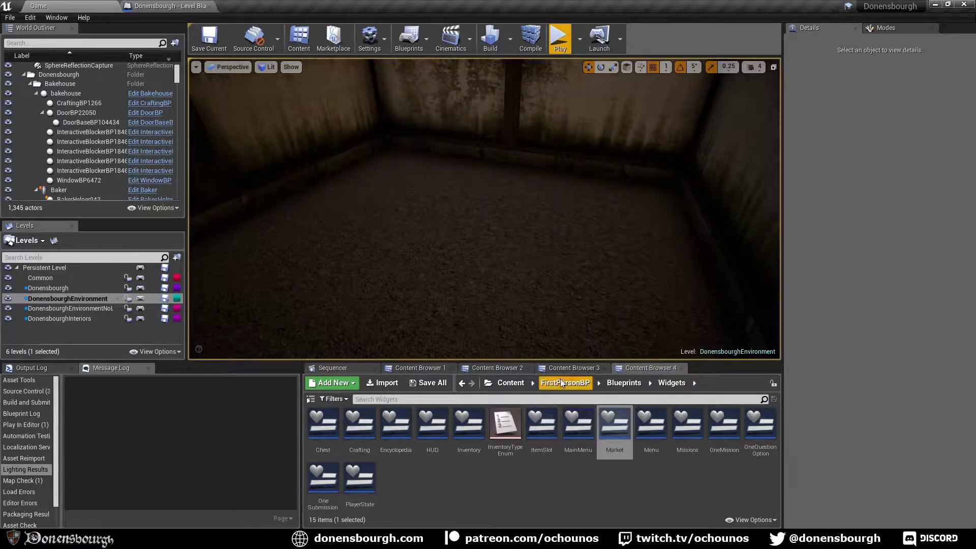
left_click(414, 371)
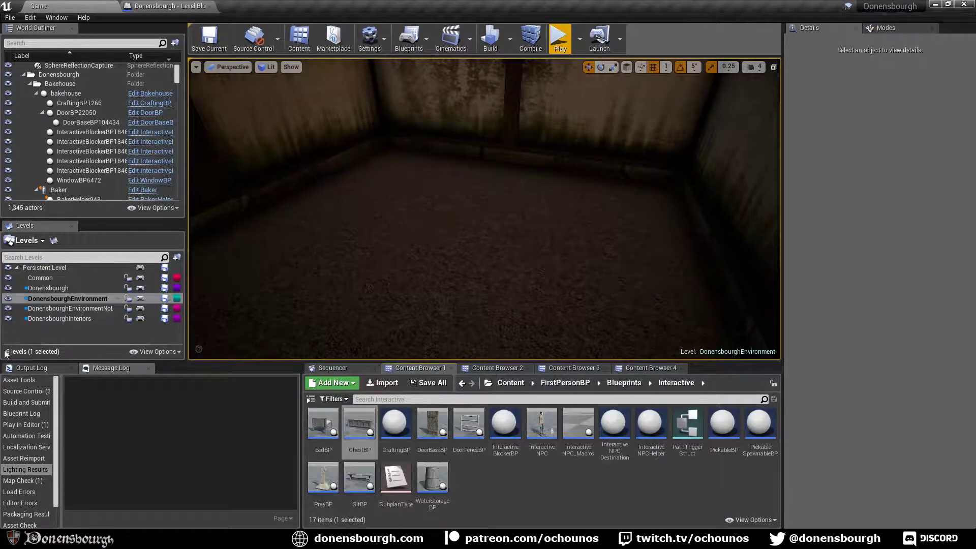
double_click(62, 319)
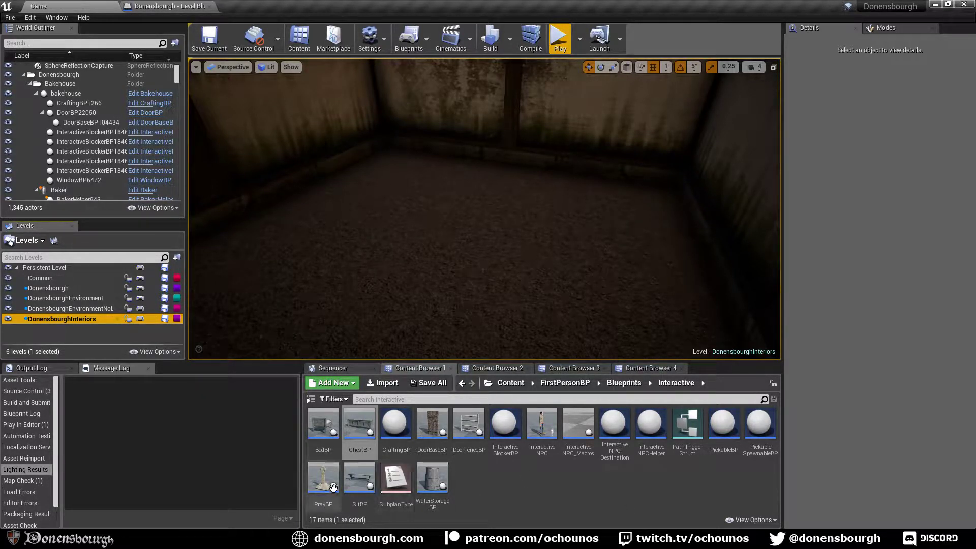
left_click_drag(332, 424, 541, 230)
key("e")
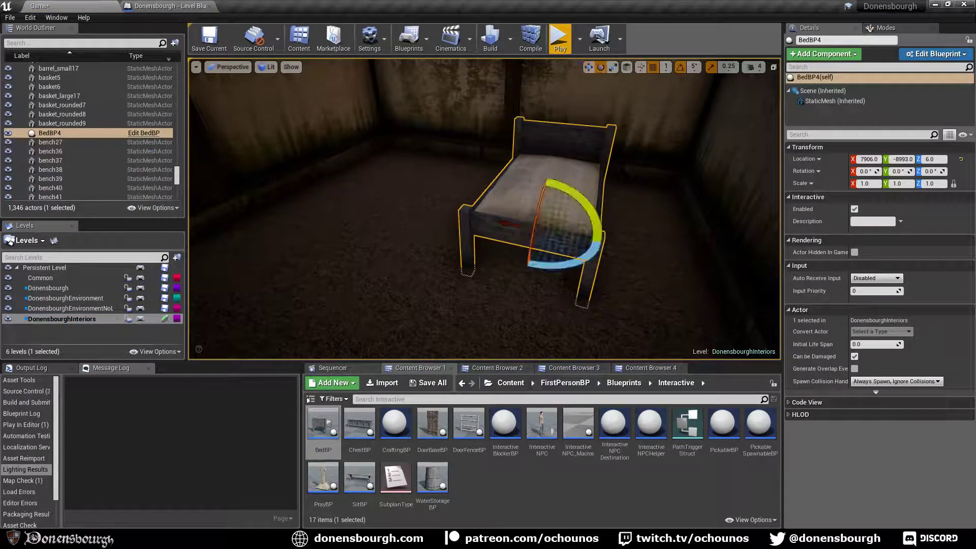
left_click_drag(579, 255, 496, 267)
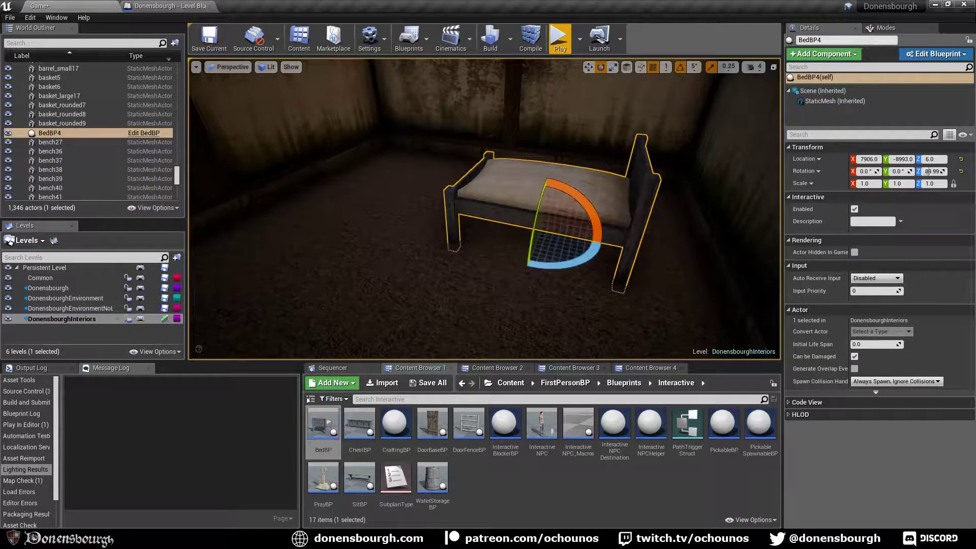
Move the bed into the corner of the room against the walls, at about X 7833, Y -8880.
right_click_drag(495, 267, 536, 234)
key("w")
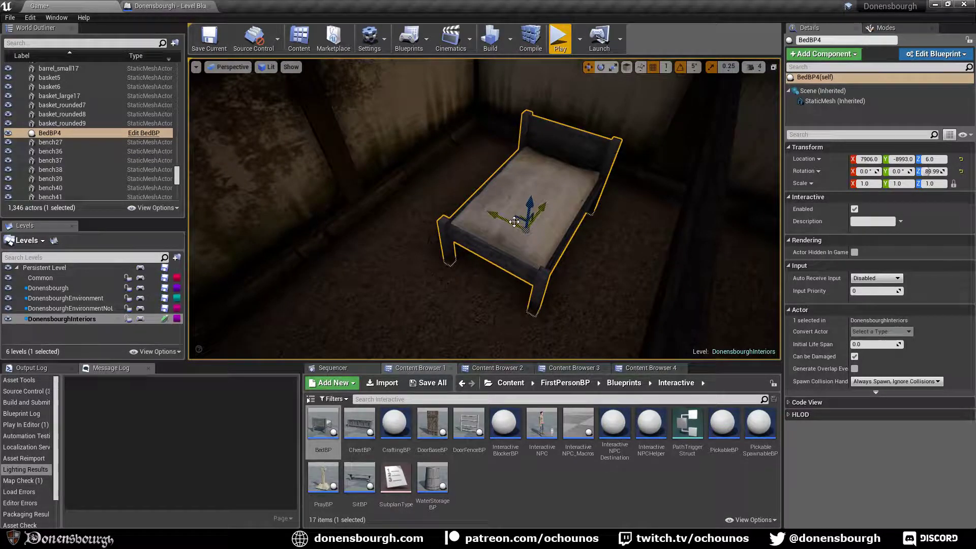
left_click_drag(502, 218, 439, 185)
key("ctrl+z")
right_click_drag(439, 185, 468, 196)
left_click_drag(457, 188, 516, 162)
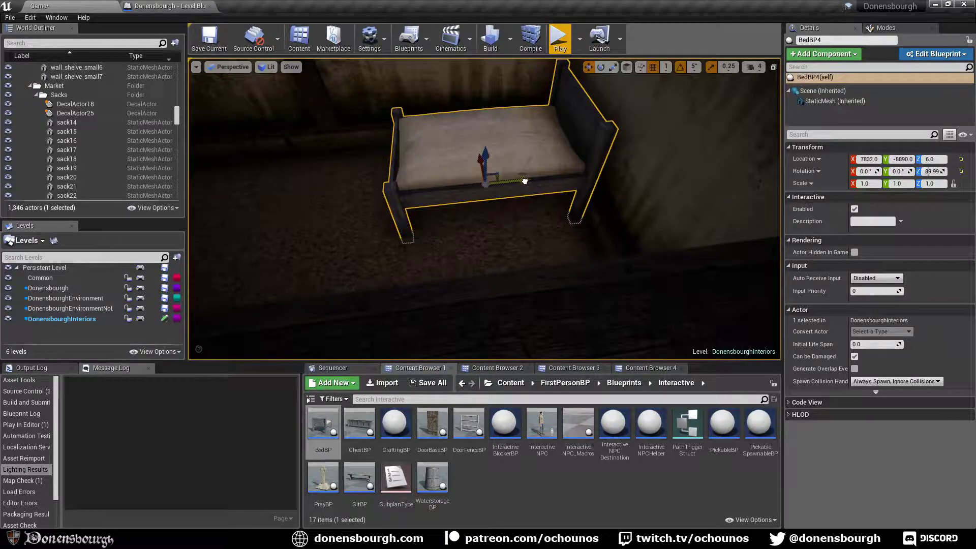
right_click_drag(519, 188, 452, 183)
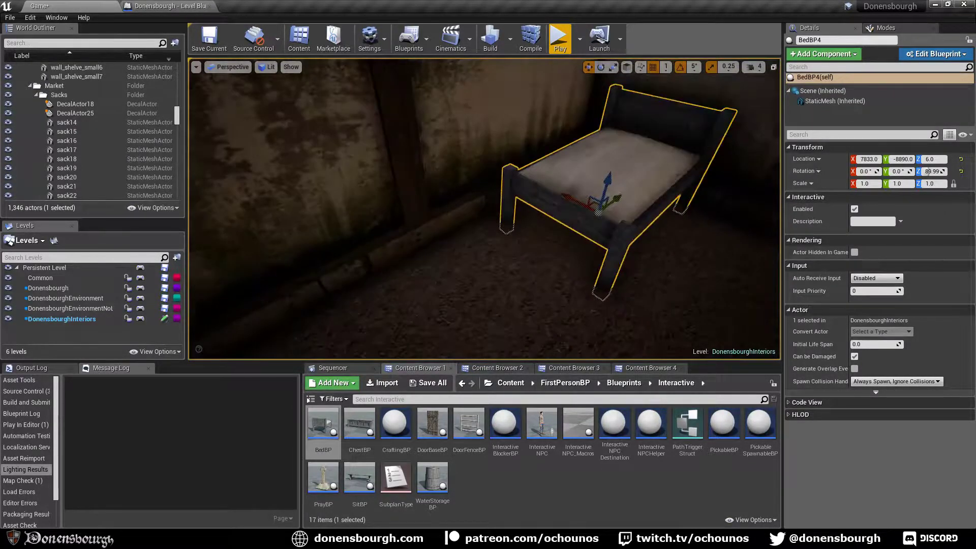
left_click_drag(580, 201, 571, 198)
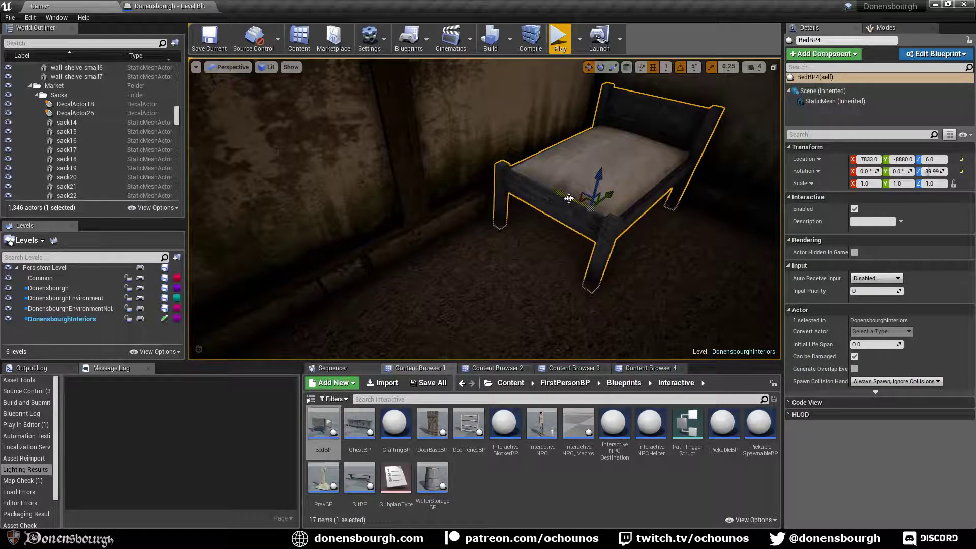
right_click_drag(570, 198, 450, 379)
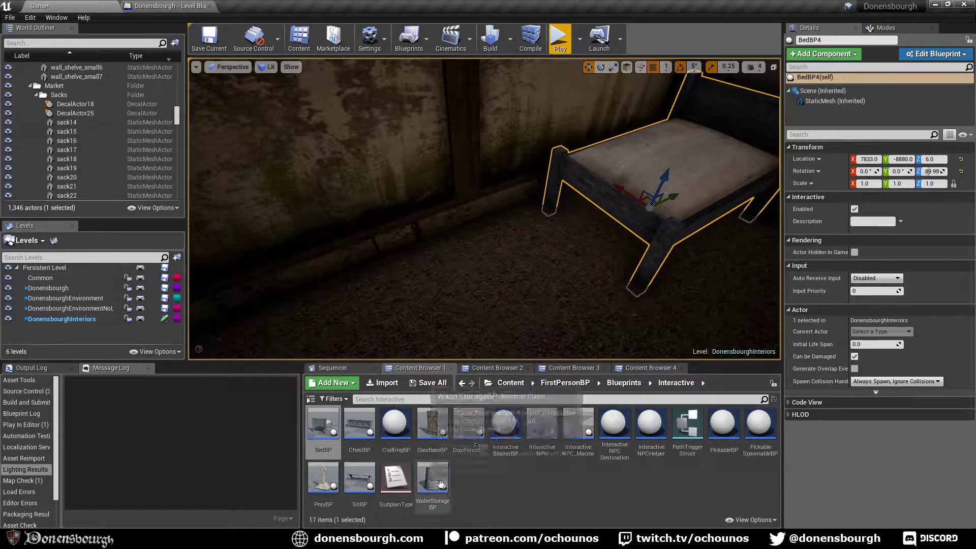
Place a ChestBP on the floor near the foot of the bed and rotate it to about -95° around Z.
left_click_drag(365, 428, 438, 291)
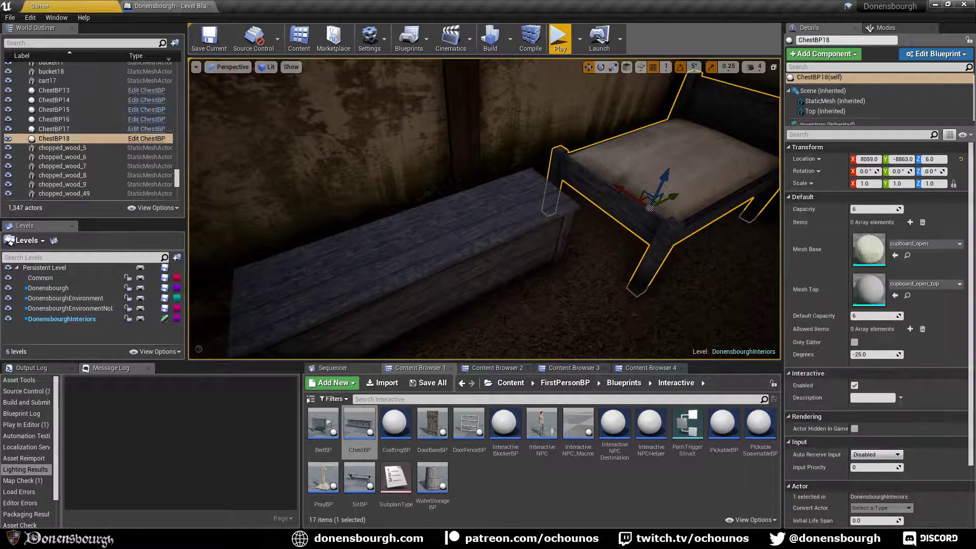
key("e")
left_click_drag(430, 342, 468, 341)
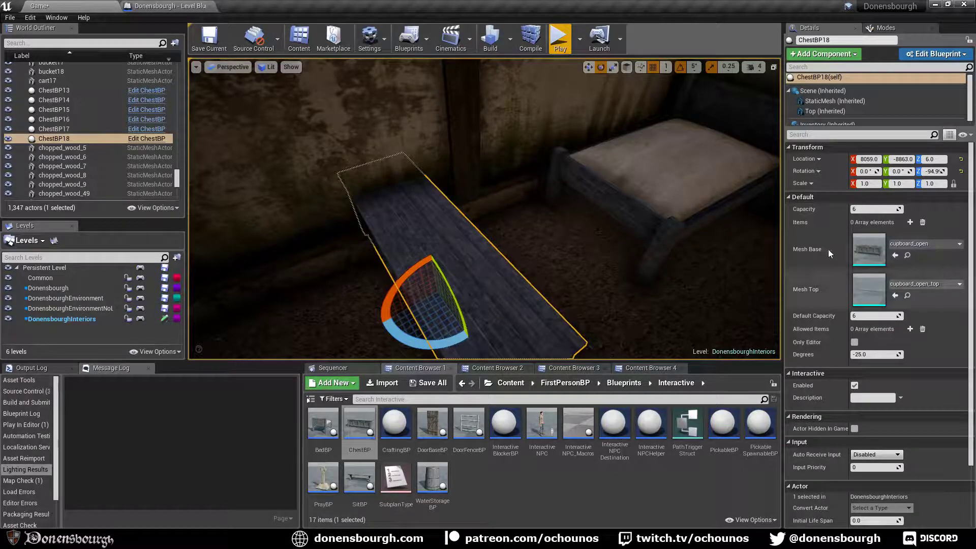
Set the chest's Mesh Base to cupbard_small and clear its Mesh Top.
left_click(923, 245)
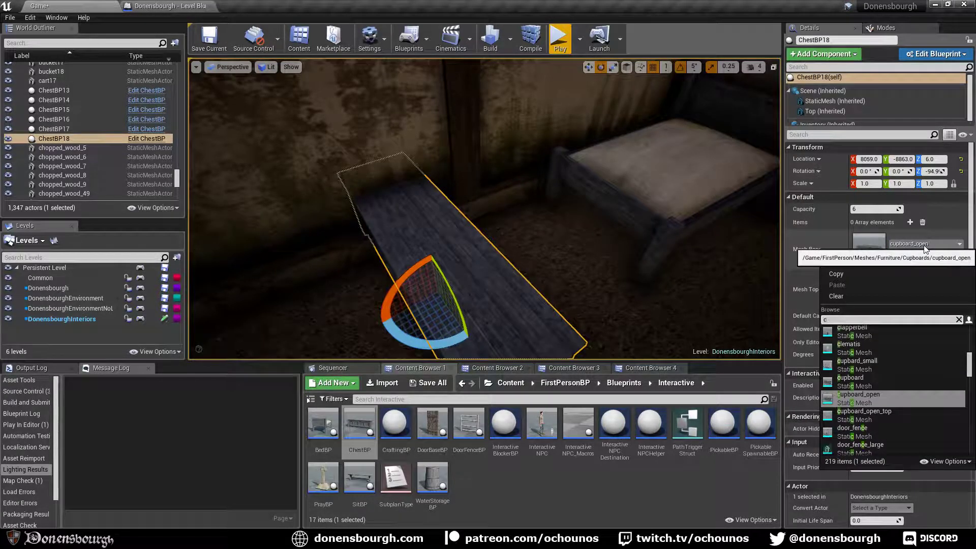
type("cupb")
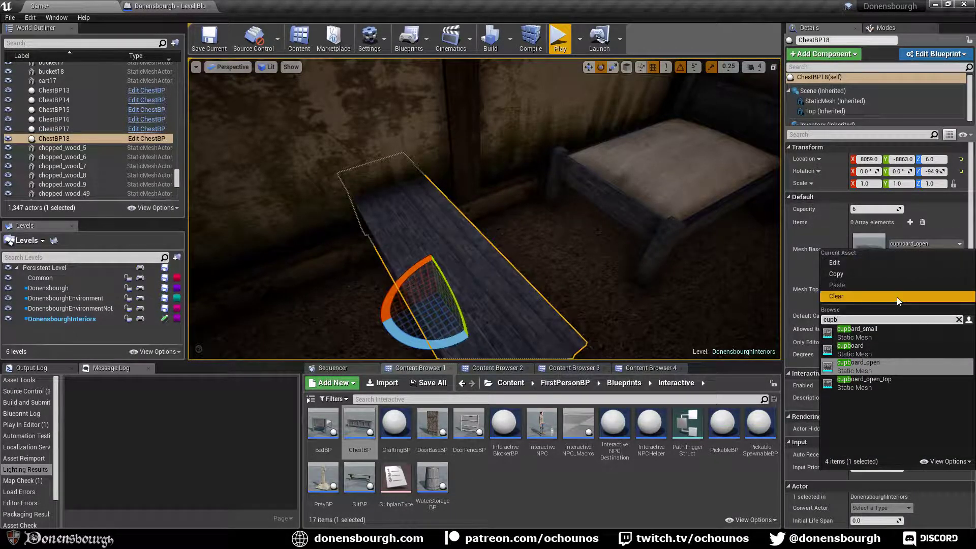
left_click(889, 332)
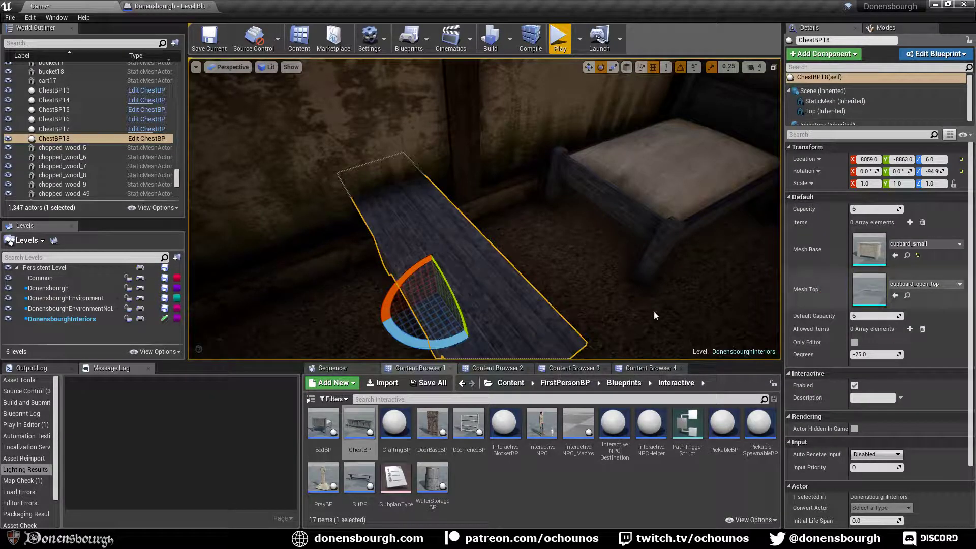
left_click(945, 288)
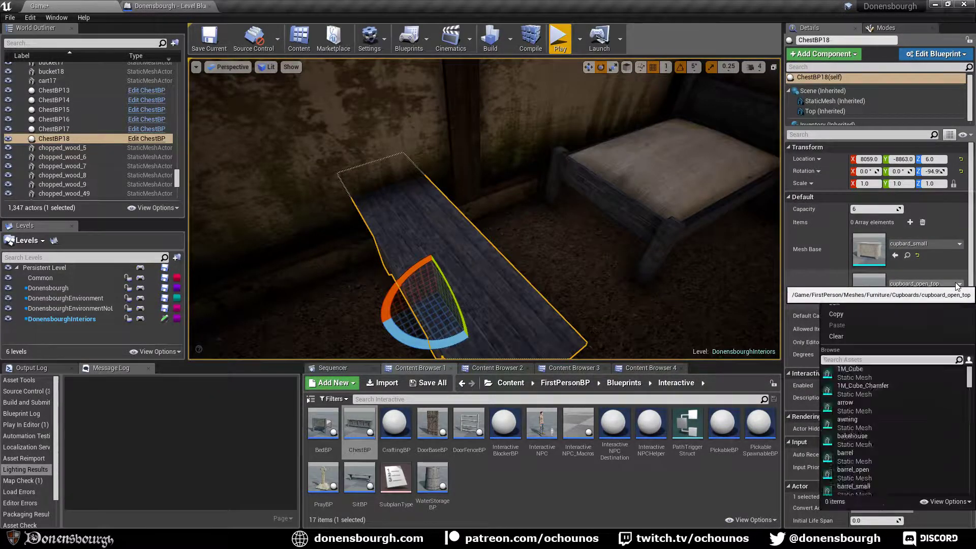
left_click(853, 335)
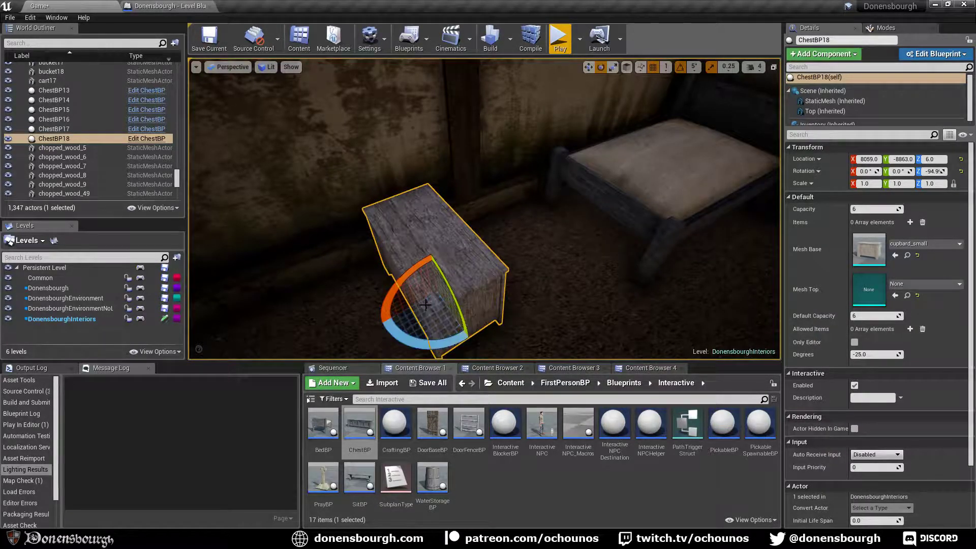
Position the small cupboard at the foot of the bed, at about X 7953, Y -8877, rotated to -90° around Z.
key("w")
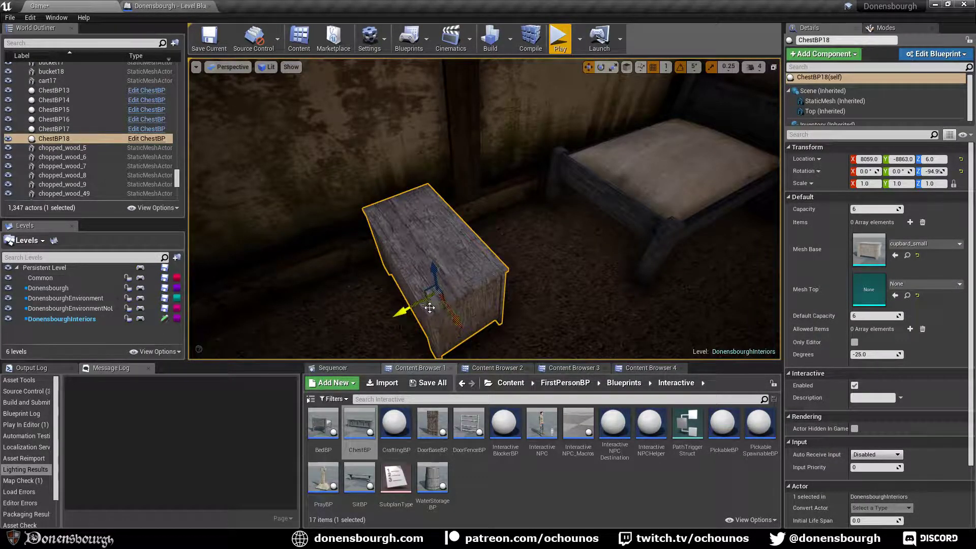
left_click_drag(439, 304, 561, 265)
right_click_drag(561, 265, 561, 266)
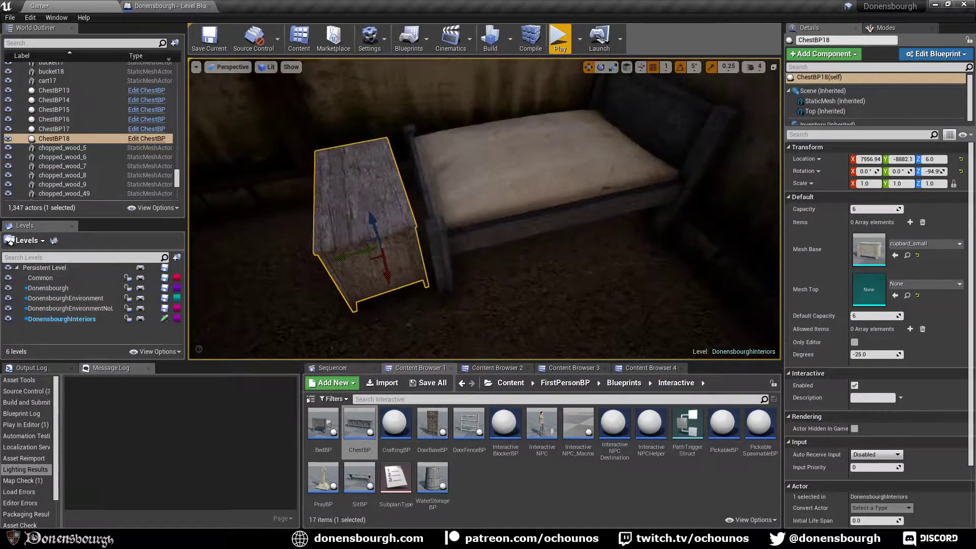
key("e")
left_click_drag(378, 269, 361, 250)
key("w")
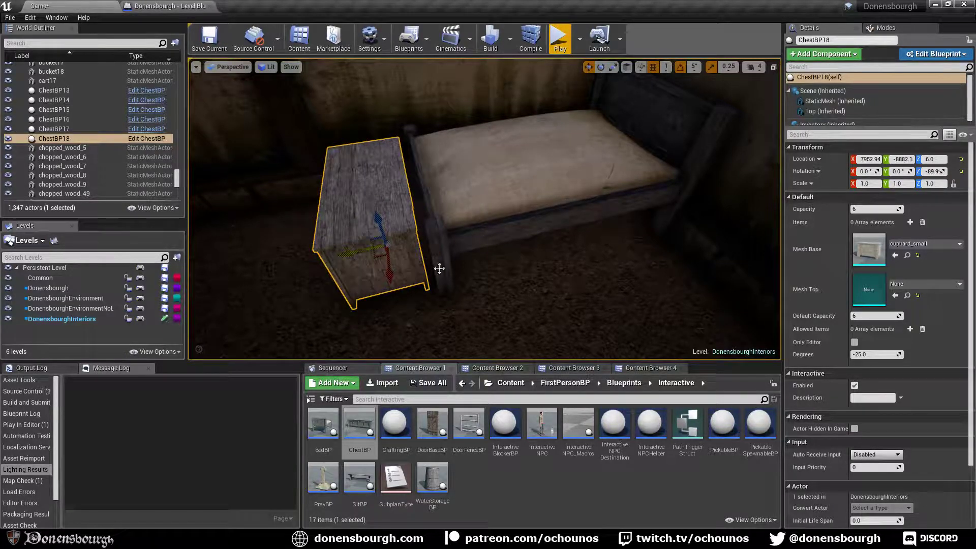
right_click_drag(439, 269, 440, 269)
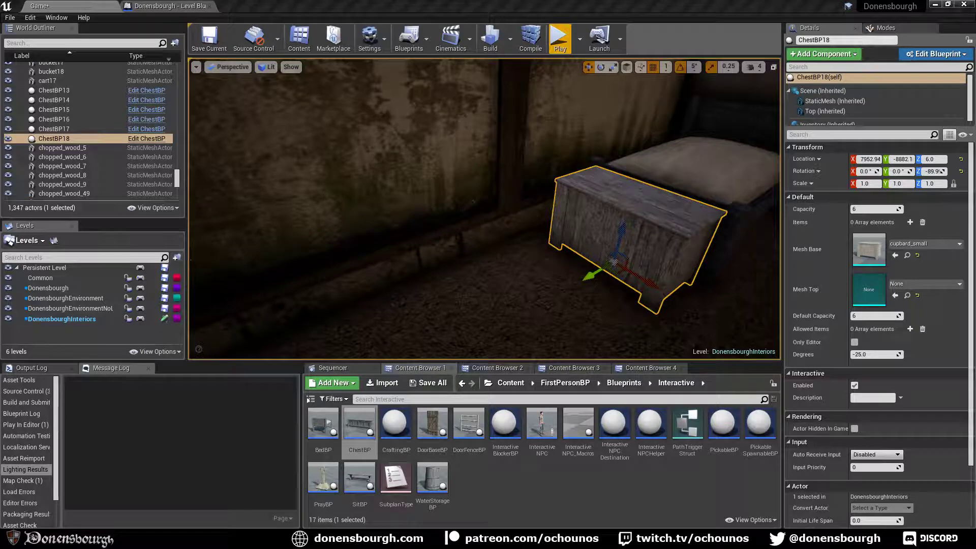
right_click_drag(466, 257, 466, 257)
mouse_move(461, 253)
left_mouse_down()
mouse_move(448, 258)
mouse_move(457, 258)
left_mouse_up()
right_click_drag(457, 257, 457, 257)
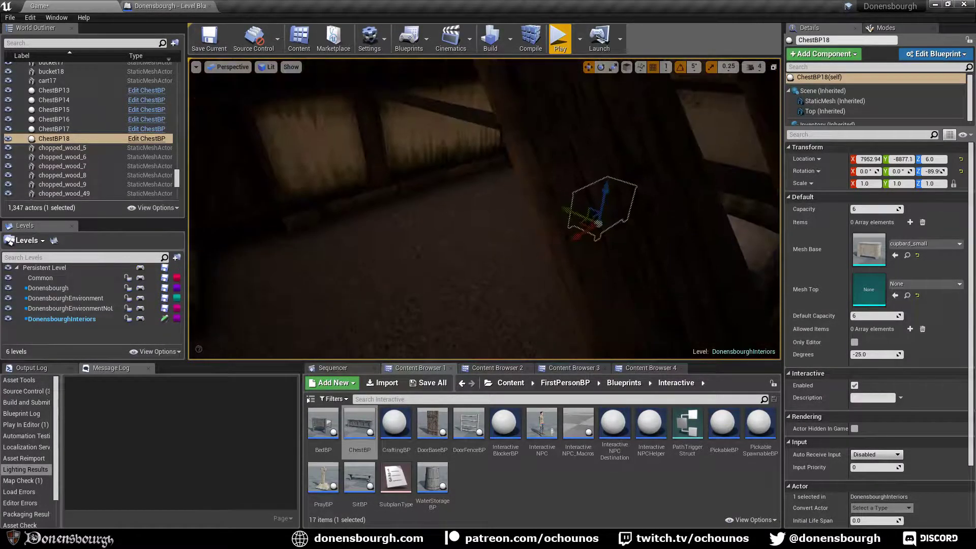
right_click_drag(613, 333, 613, 333)
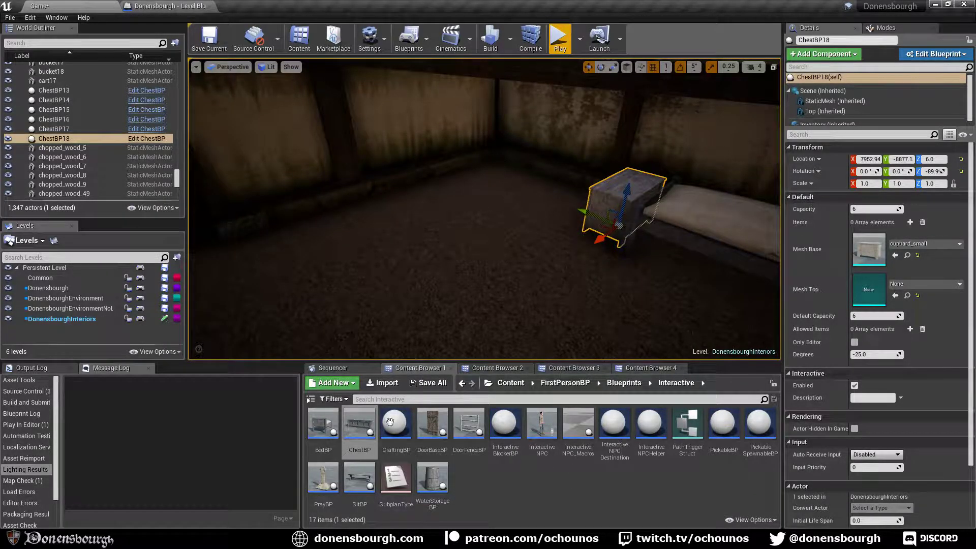
Place the table2withCloth mesh from the Tables folder on the room's floor and rotate it to about -90° around Z.
left_click(562, 368)
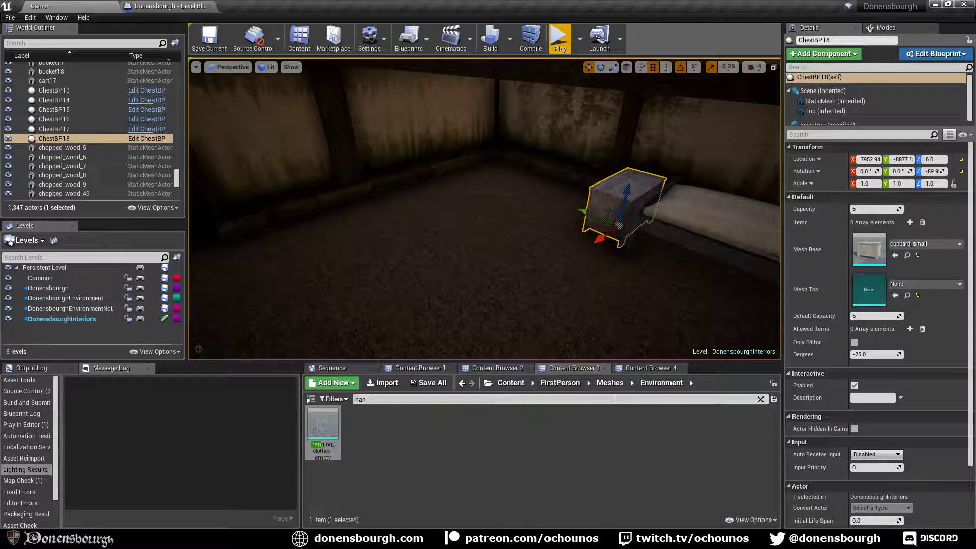
left_click(609, 383)
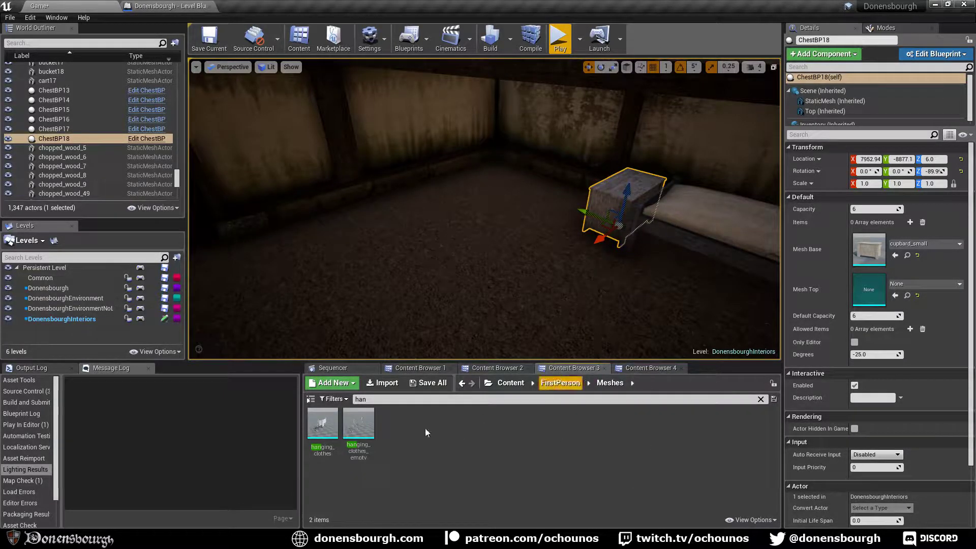
left_click(760, 399)
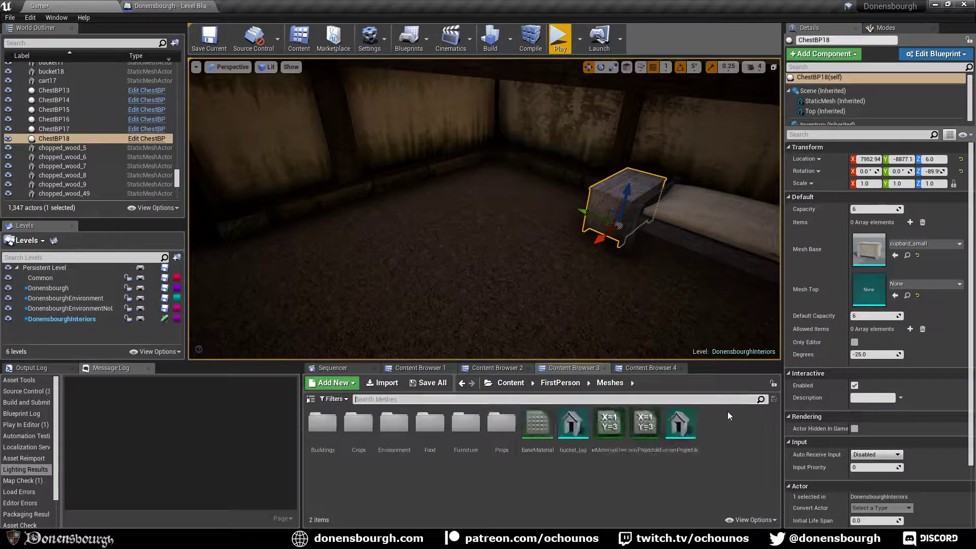
left_click(462, 420)
double_click(462, 418)
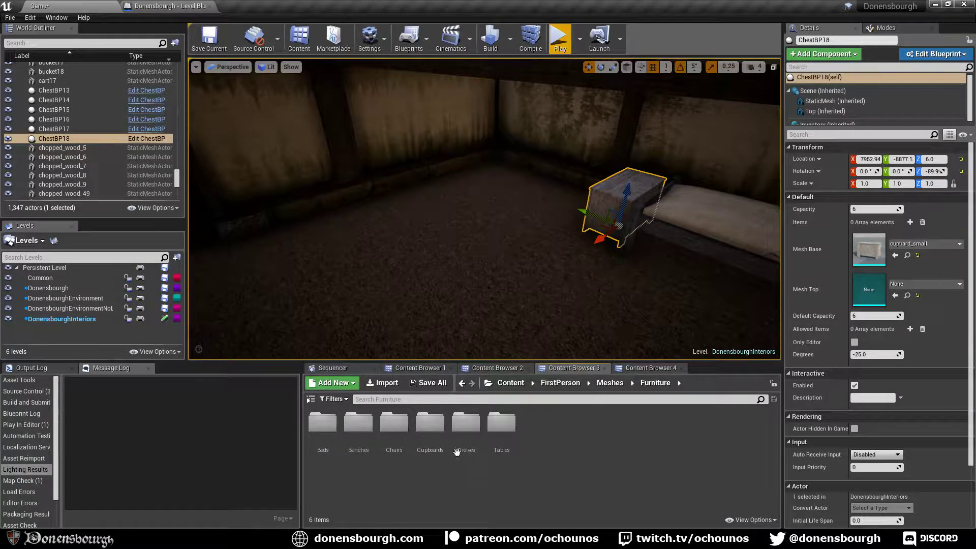
double_click(500, 426)
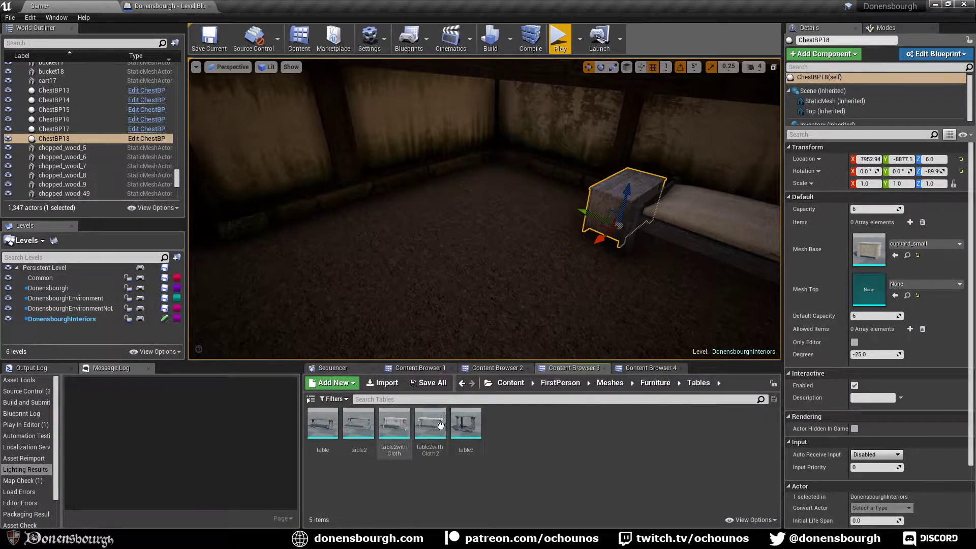
left_click_drag(393, 423, 403, 279)
key("e")
left_click_drag(383, 316, 310, 279)
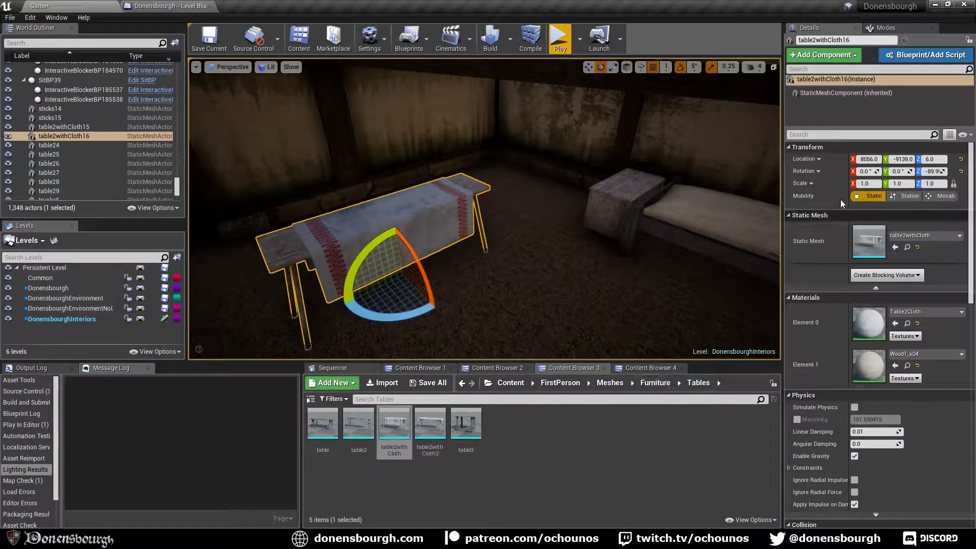
left_click(940, 232)
left_click(899, 410)
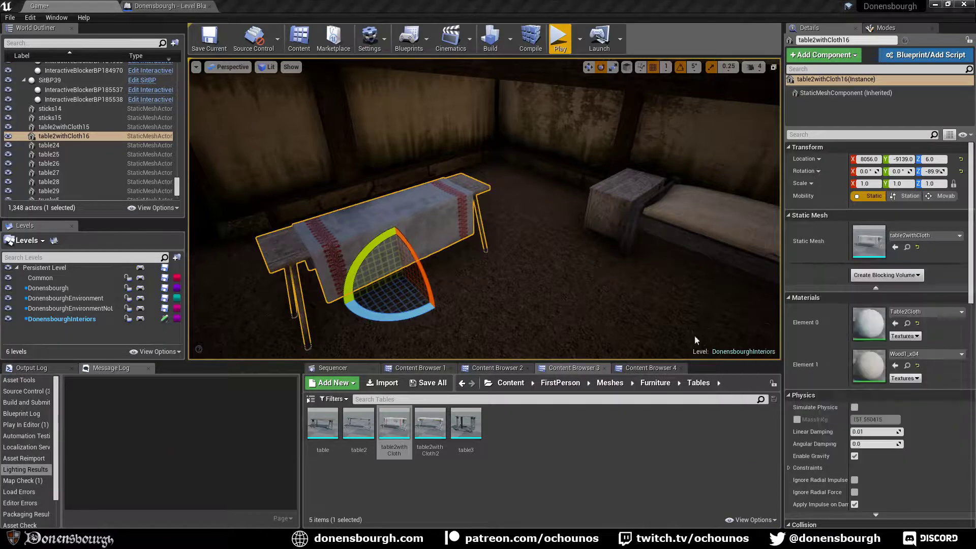
left_click(930, 235)
left_click(904, 373)
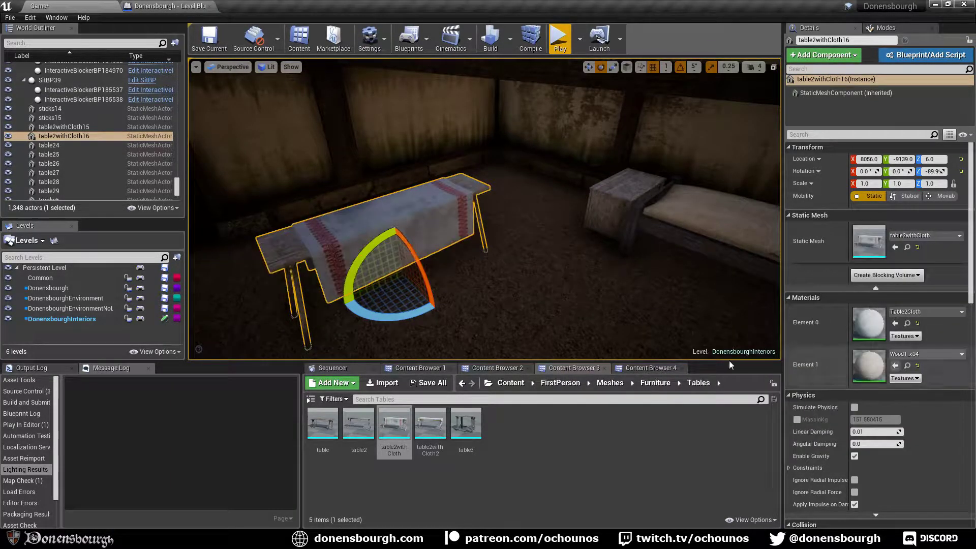
Move the cloth-covered table along the wall opposite the bed, to about X 8223, Y -9142.
key("w")
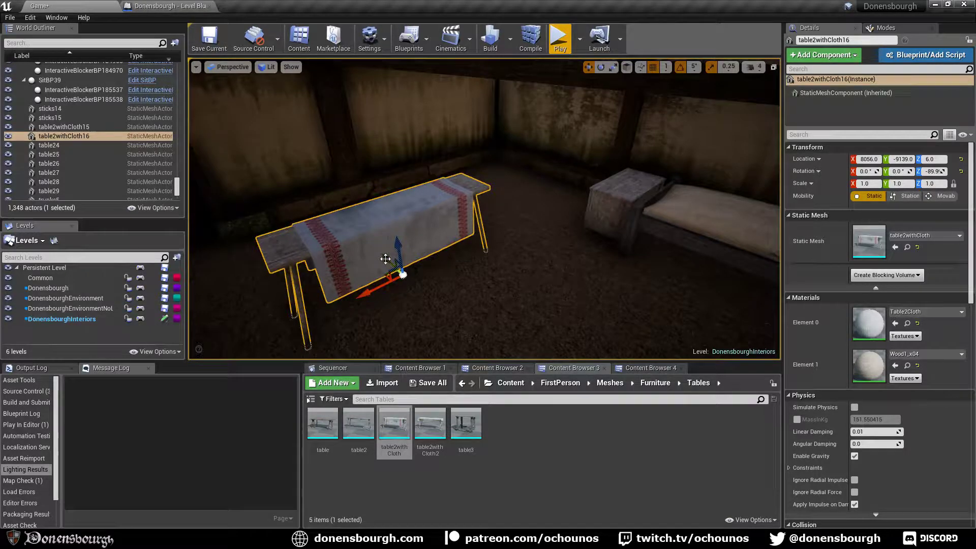
left_click_drag(375, 250, 333, 215)
key("a")
right_click_drag(354, 216, 457, 233)
mouse_move(543, 257)
left_mouse_down()
mouse_move(531, 257)
mouse_move(546, 260)
left_mouse_up()
mouse_move(531, 254)
right_mouse_down()
mouse_move(549, 244)
mouse_move(435, 241)
mouse_move(513, 261)
right_mouse_up()
key("s")
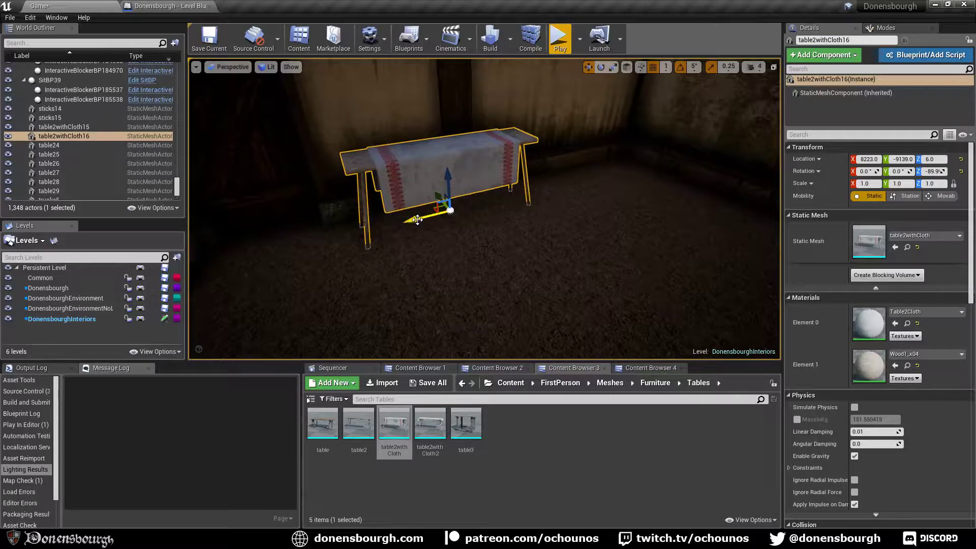
left_click_drag(418, 220, 414, 220)
right_click_drag(415, 220, 460, 232)
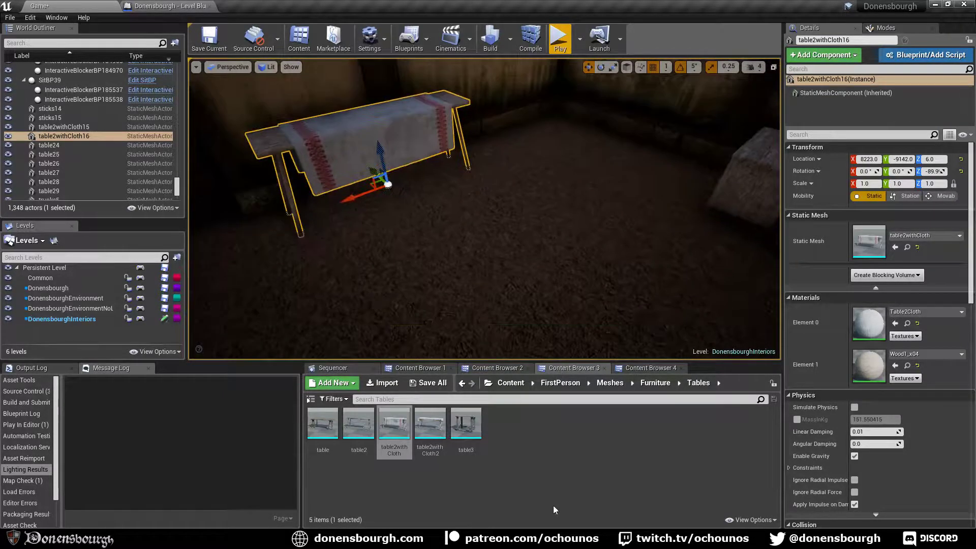
Place the chair1 mesh from the Chairs folder on the floor in front of the bed and rotate it to about 85° around Z.
left_click(656, 383)
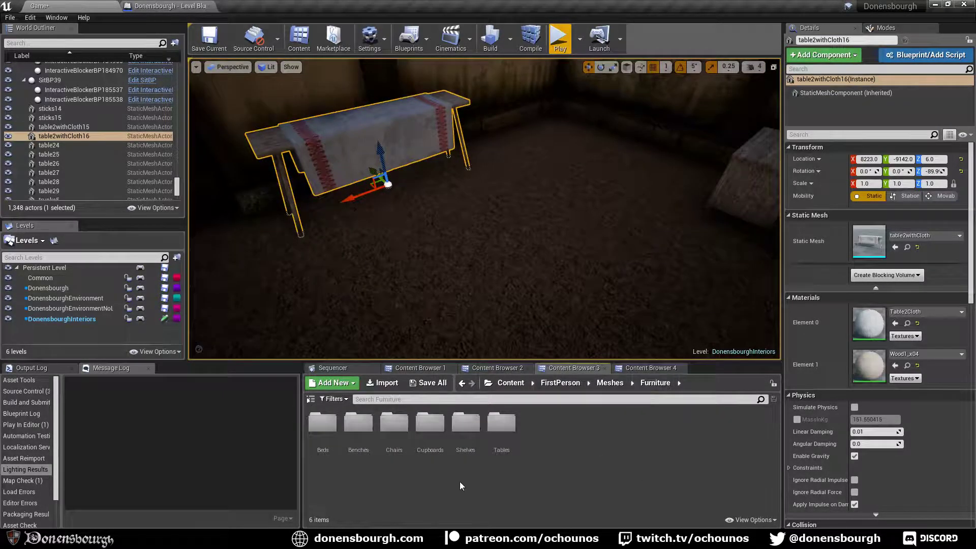
double_click(395, 422)
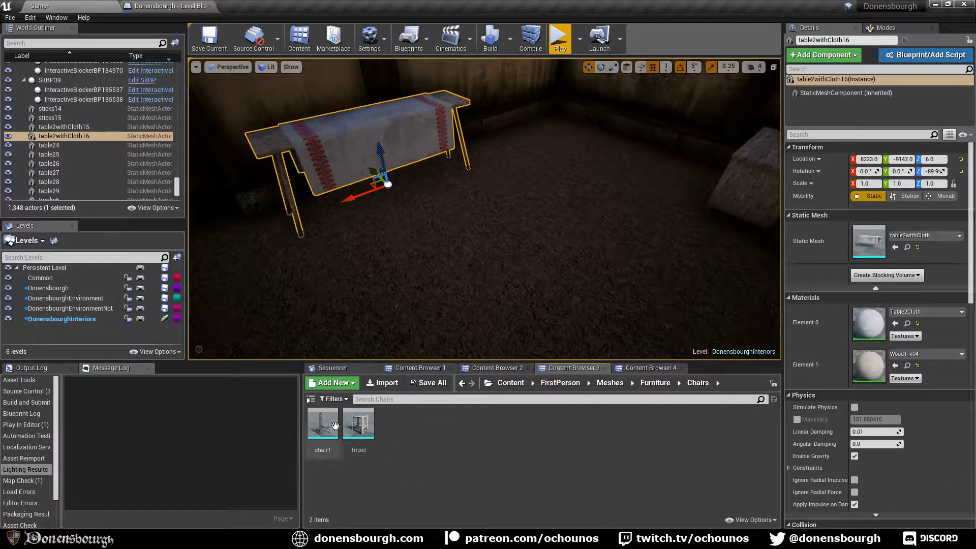
left_click_drag(334, 425, 698, 285)
key("f")
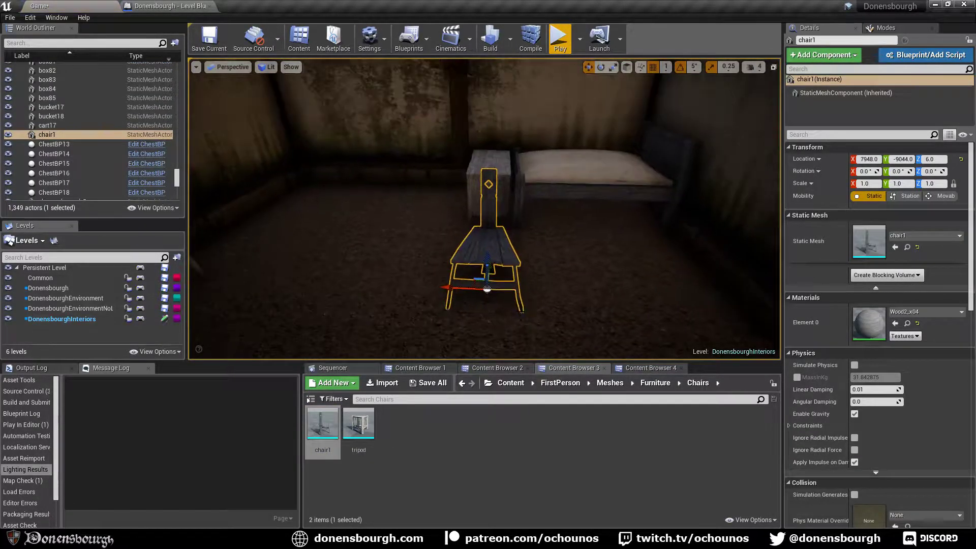
key("e")
left_click_drag(528, 312, 674, 283)
Move the chair beside the bed near the wall, to about X 7780, Y -8982.
key("w")
right_click_drag(674, 282, 717, 305)
left_click_drag(575, 192, 500, 200)
right_click_drag(500, 200, 488, 223)
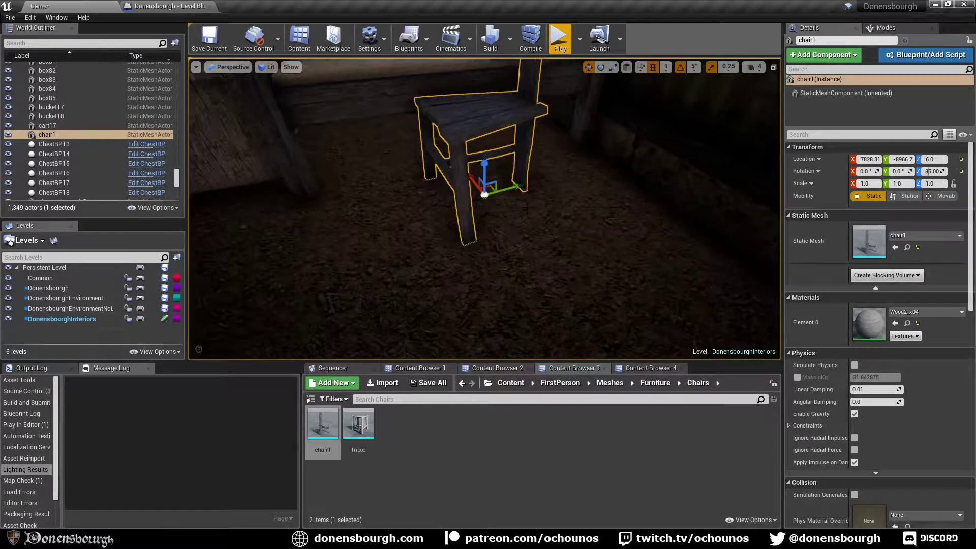
left_click_drag(510, 188, 558, 181)
right_click_drag(558, 181, 321, 176)
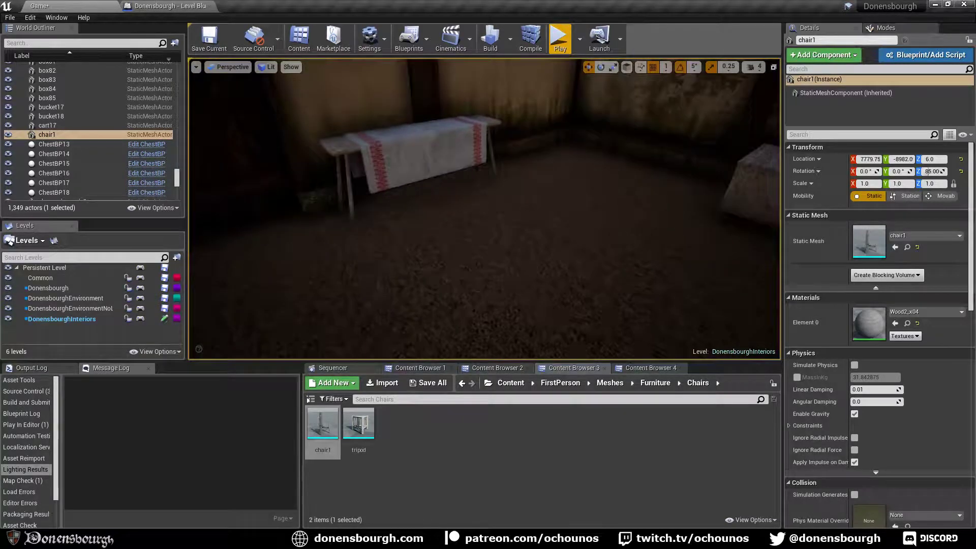
Place the bench5 stool from the Benches folder in front of the cloth-covered table and rotate it to -40° around Z.
left_click(653, 370)
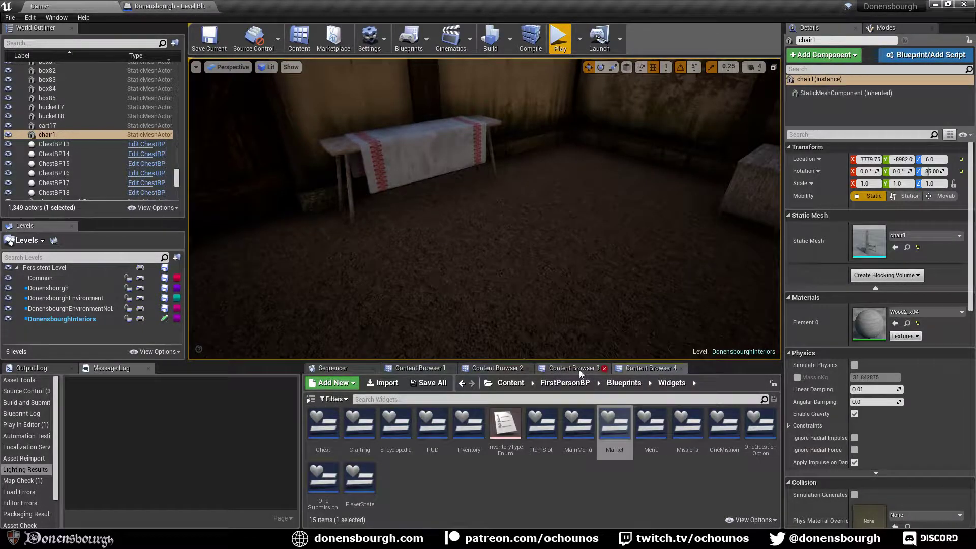
left_click(579, 370)
left_click(660, 386)
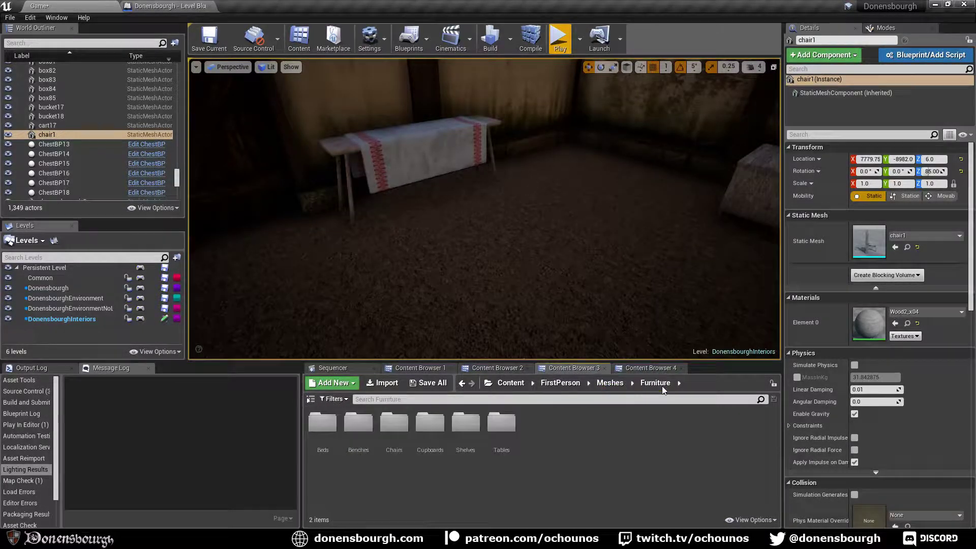
double_click(358, 423)
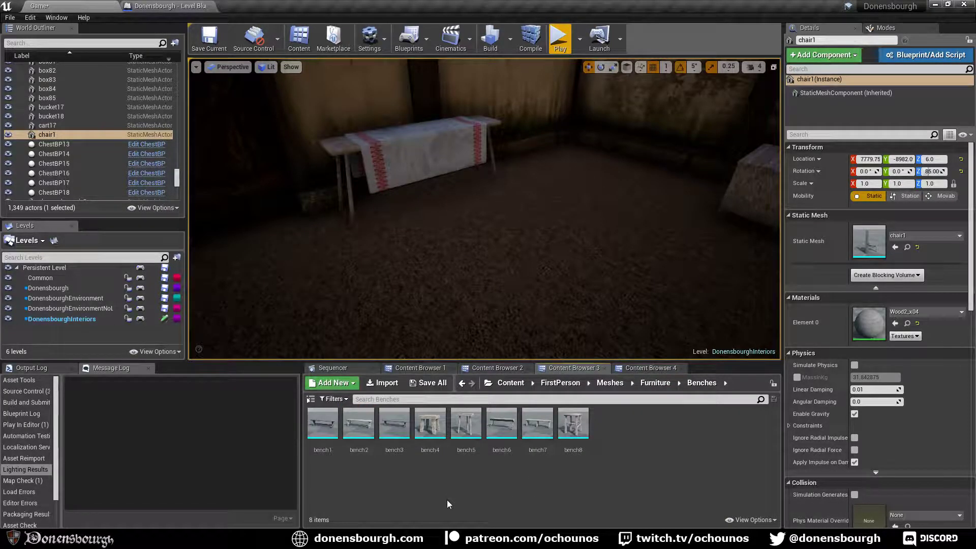
left_click_drag(466, 424, 402, 239)
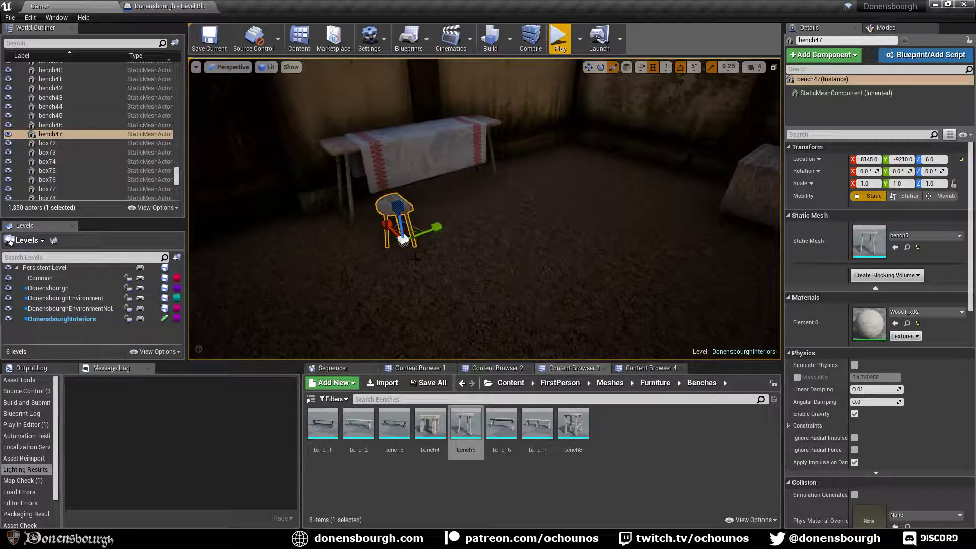
key("e")
left_click_drag(388, 276, 351, 231)
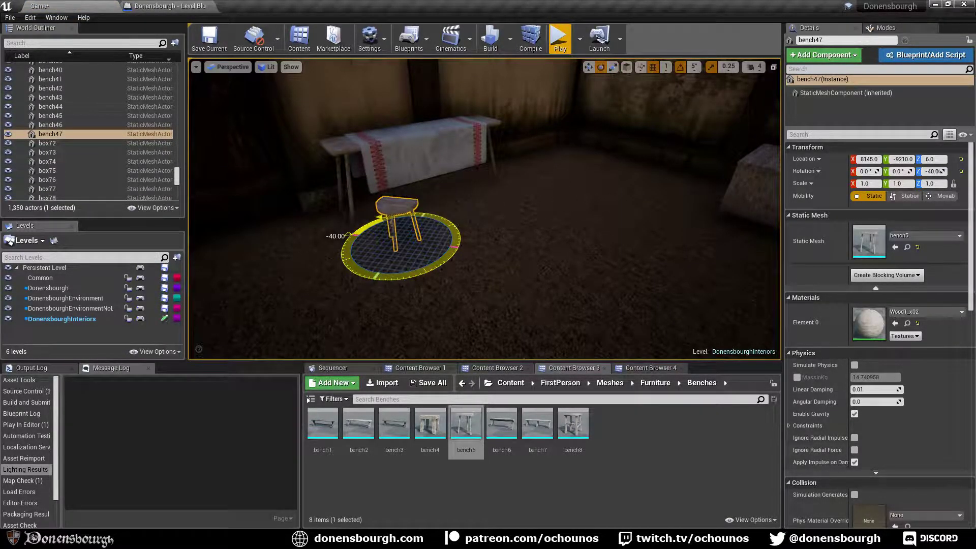
Add the bench4 stool beside the cloth-covered table at about X 8157, Y -9103 and rotate it to a slight angle.
left_click_drag(430, 422, 484, 205)
key("w")
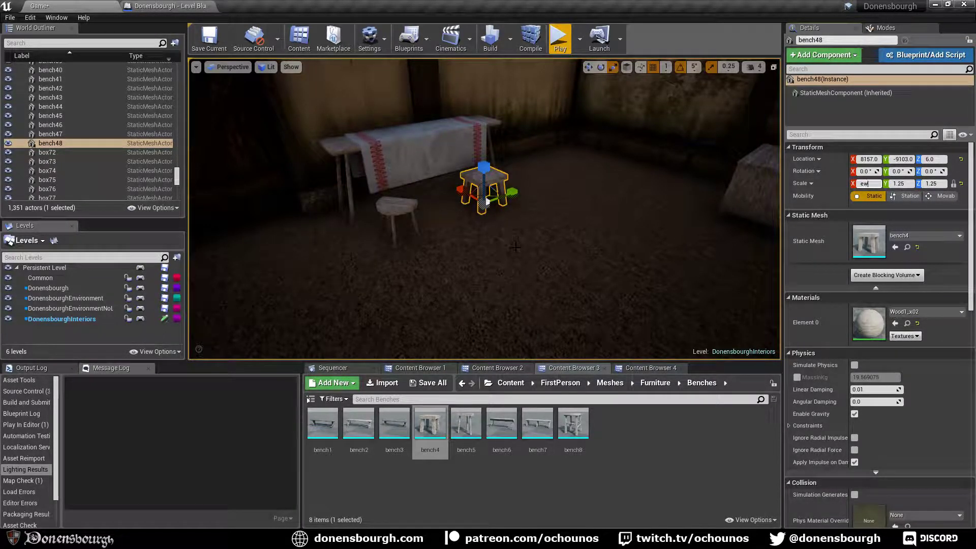
key("e")
left_click_drag(502, 230, 419, 238)
right_click_drag(532, 244, 457, 201)
key("w")
key("s")
key("s")
right_click_drag(427, 271, 333, 262)
key("Escape")
key("s")
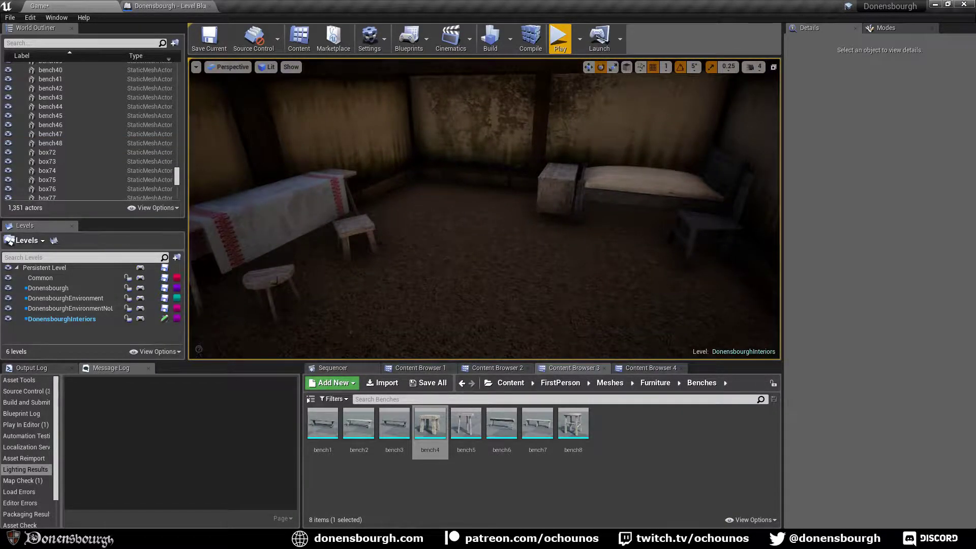
Nudge the bench5 stool to about X 8147, Y -9208.
left_click(282, 284)
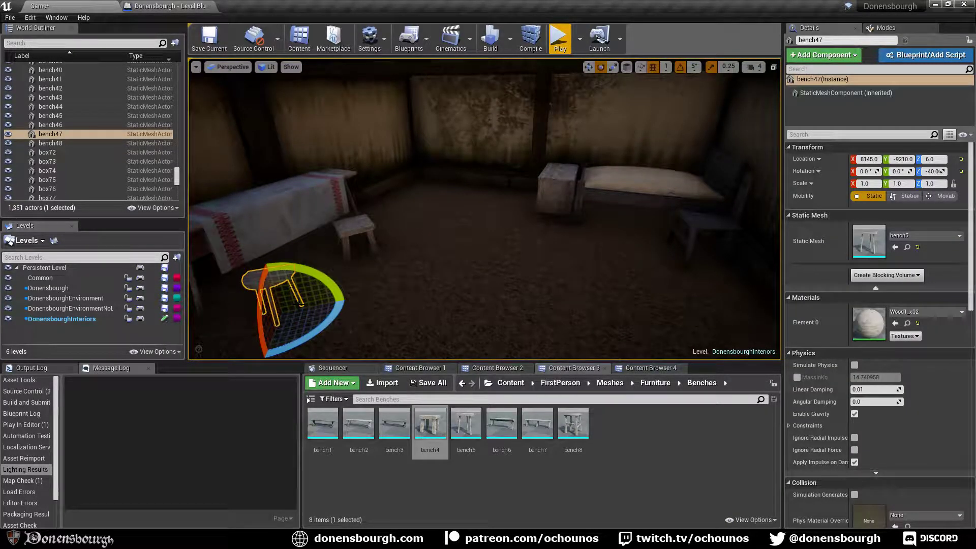
key("w")
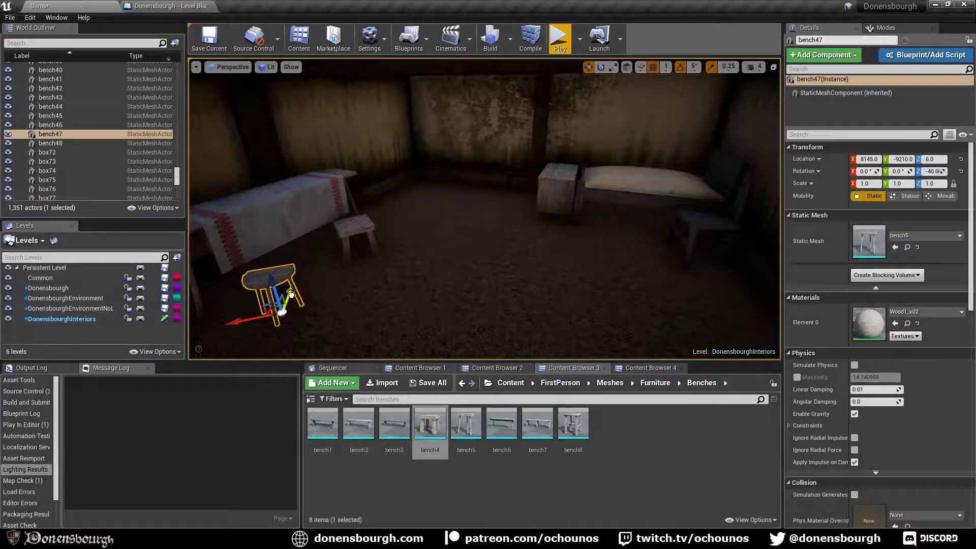
left_click_drag(290, 294, 289, 292)
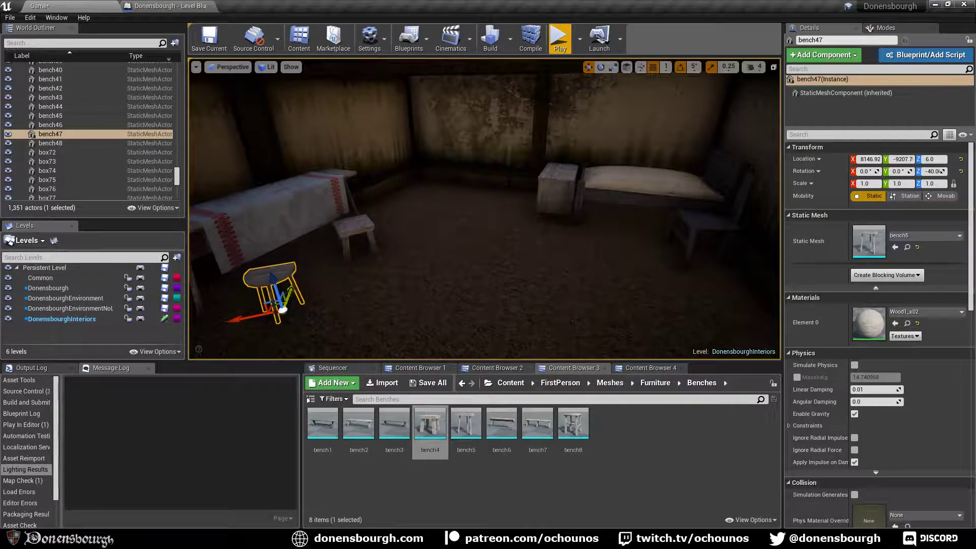
mouse_move(387, 244)
right_mouse_down()
mouse_move(377, 264)
mouse_move(387, 263)
right_mouse_up()
Instead of a plain bench8 mesh, place a SitBP at about X 7916, Y -9122 and set its Mesh to bench8.
left_click_drag(581, 433, 636, 289)
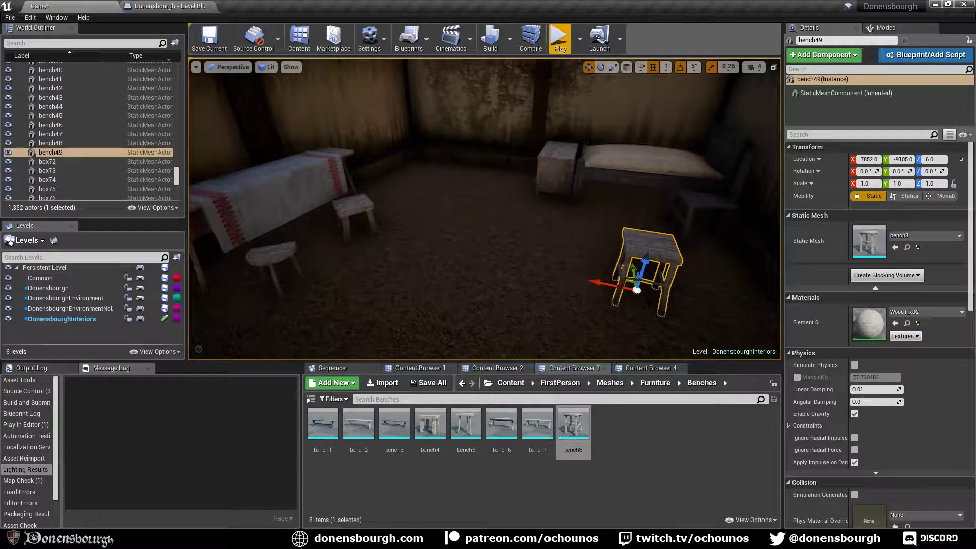
key("Delete")
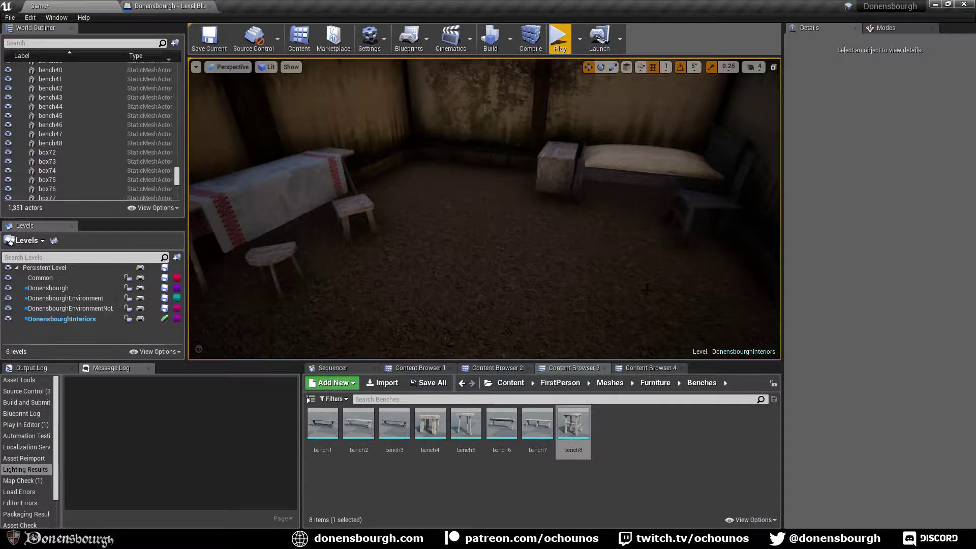
left_click(414, 368)
left_click_drag(360, 479, 562, 285)
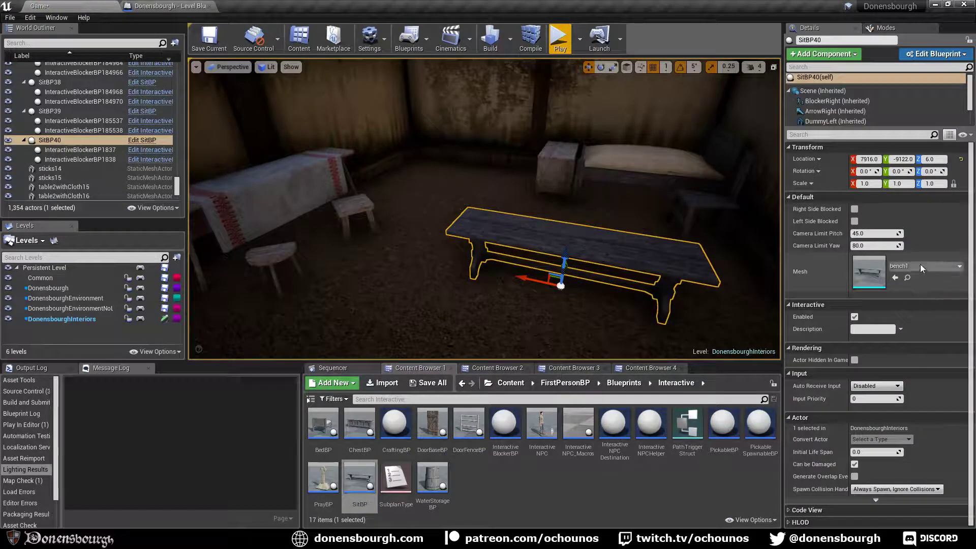
left_click(921, 267)
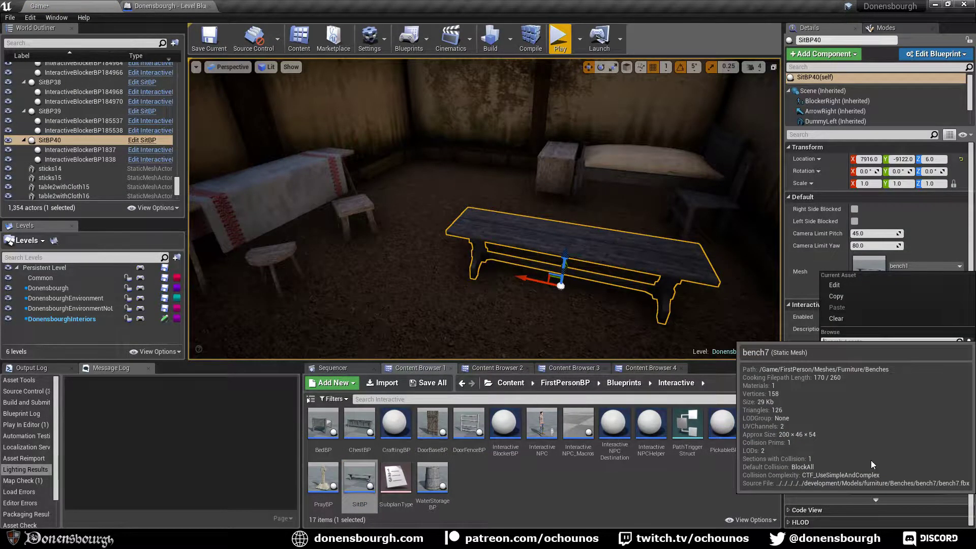
left_click(873, 453)
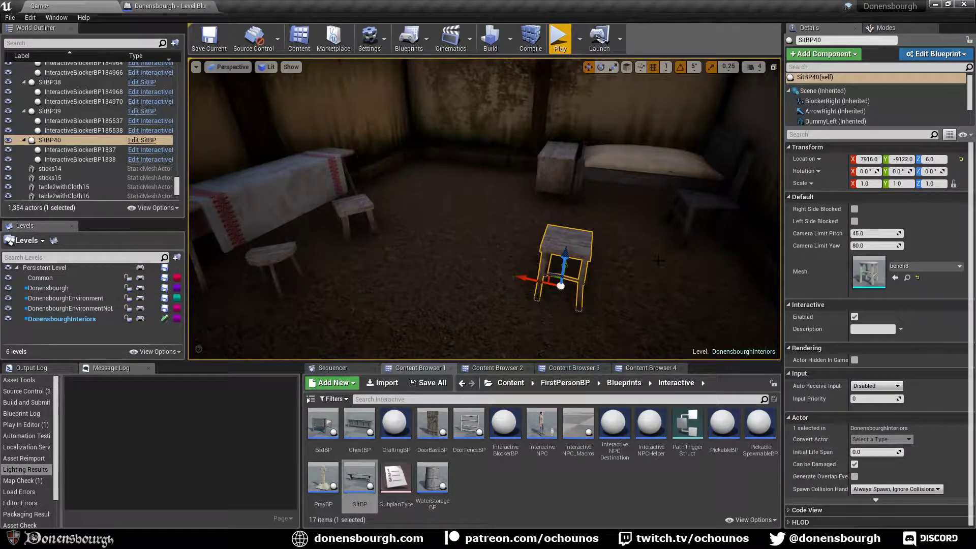
Inspect the SitBP stool and its sitting-direction arrows up close, toggling game view.
right_click_drag(484, 210, 461, 210)
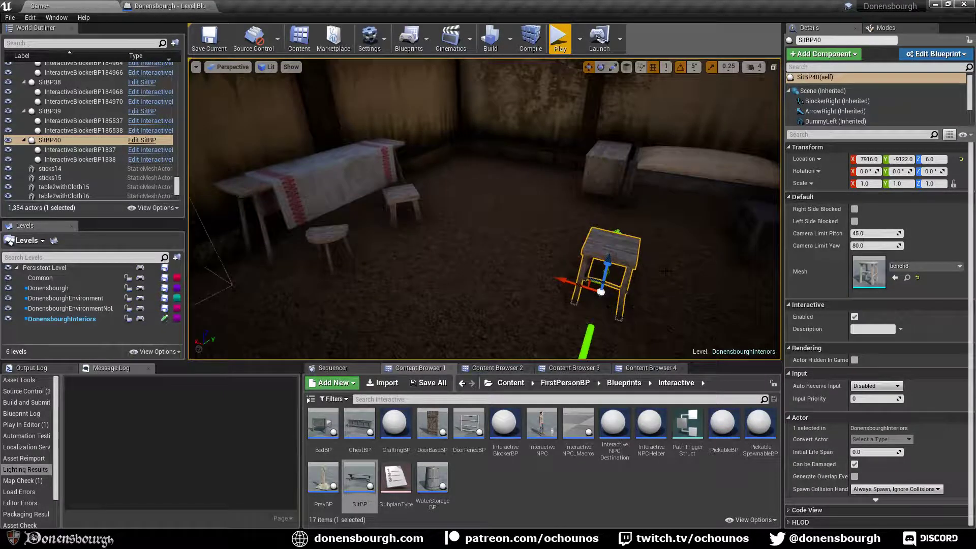
right_click_drag(666, 272, 592, 305)
scroll(529, 285, "up", 6)
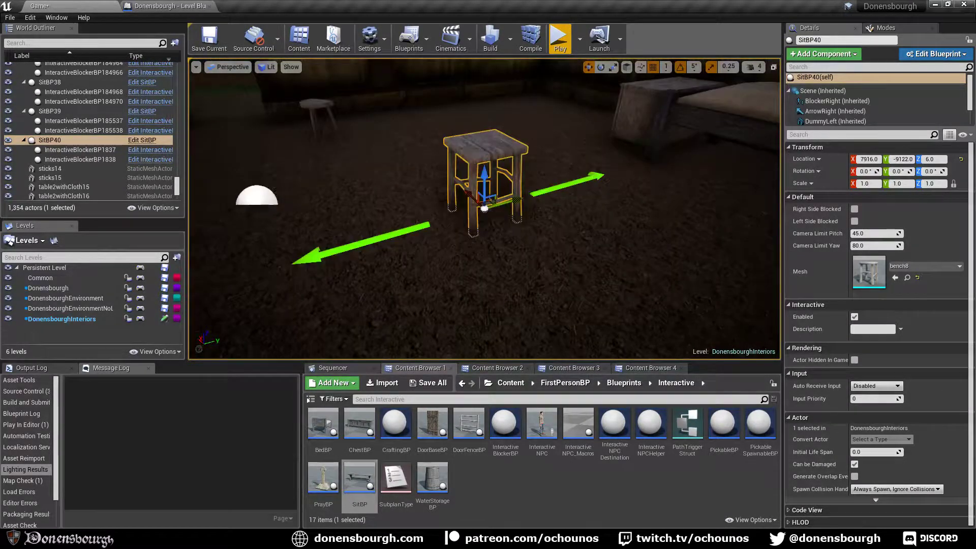
right_click_drag(529, 285, 553, 273)
key("g")
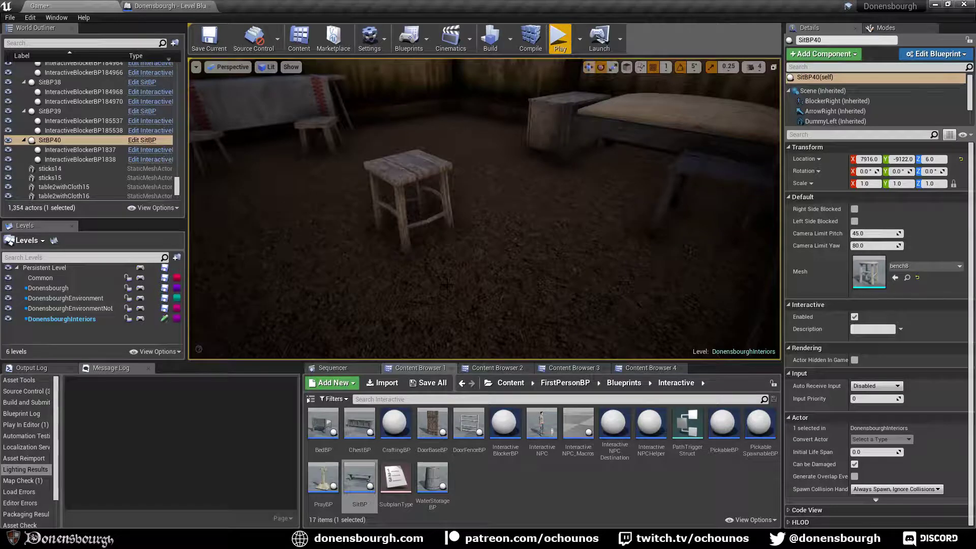
key("g")
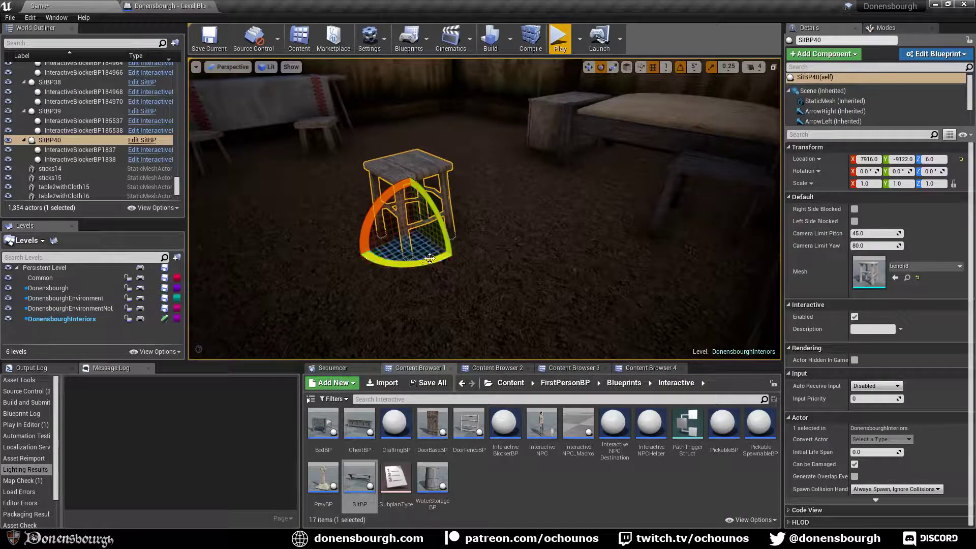
Rotate the bench8 SitBP stool to 25° and move it to about X 7927, Y -9066.
left_click_drag(429, 259, 399, 263)
mouse_move(429, 259)
right_mouse_down()
mouse_move(491, 290)
mouse_move(437, 272)
right_mouse_up()
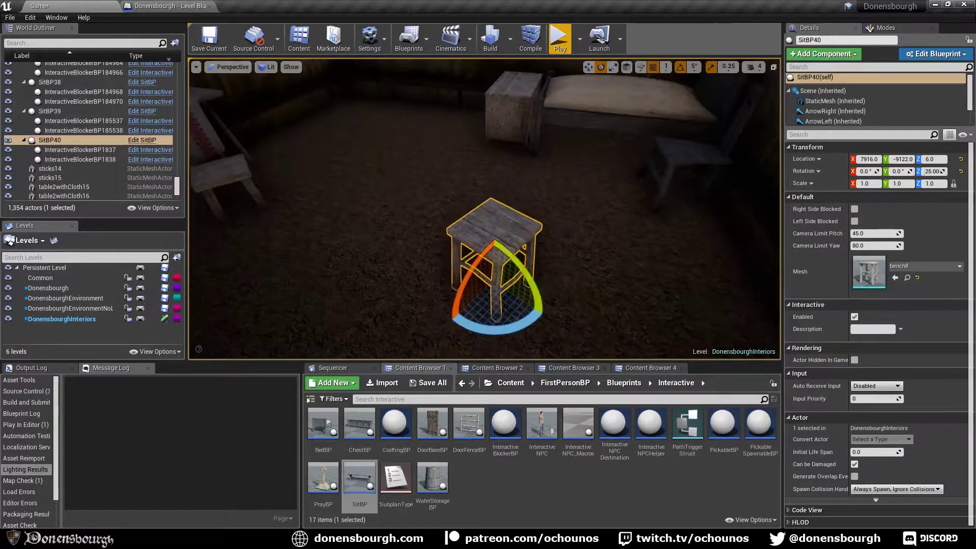
key("w")
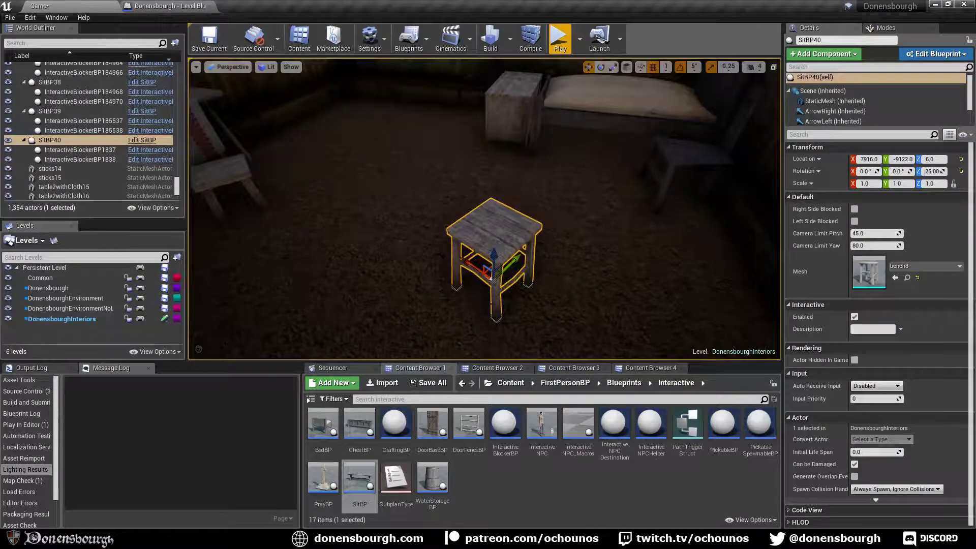
left_click(489, 276)
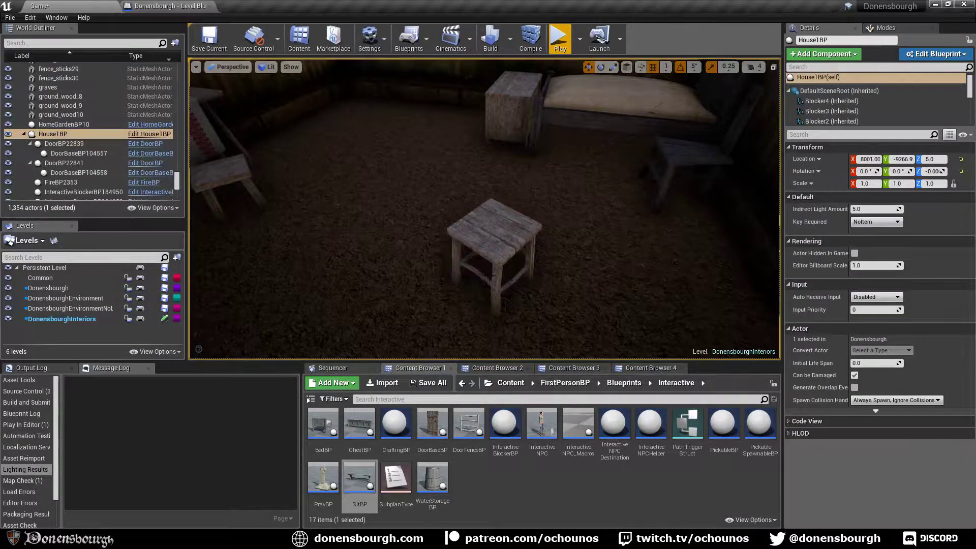
left_click(496, 274)
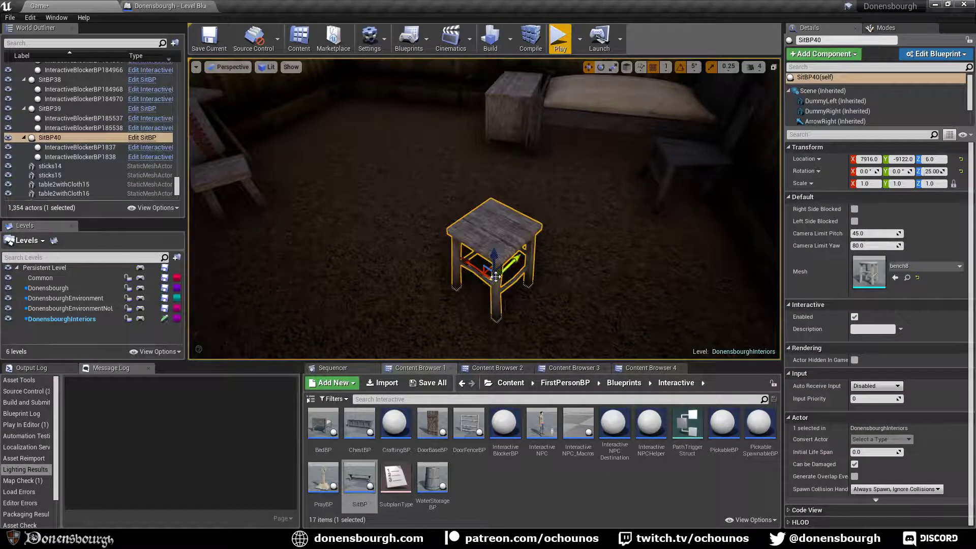
right_click_drag(493, 277, 681, 280)
key("a")
left_click_drag(546, 255, 471, 255)
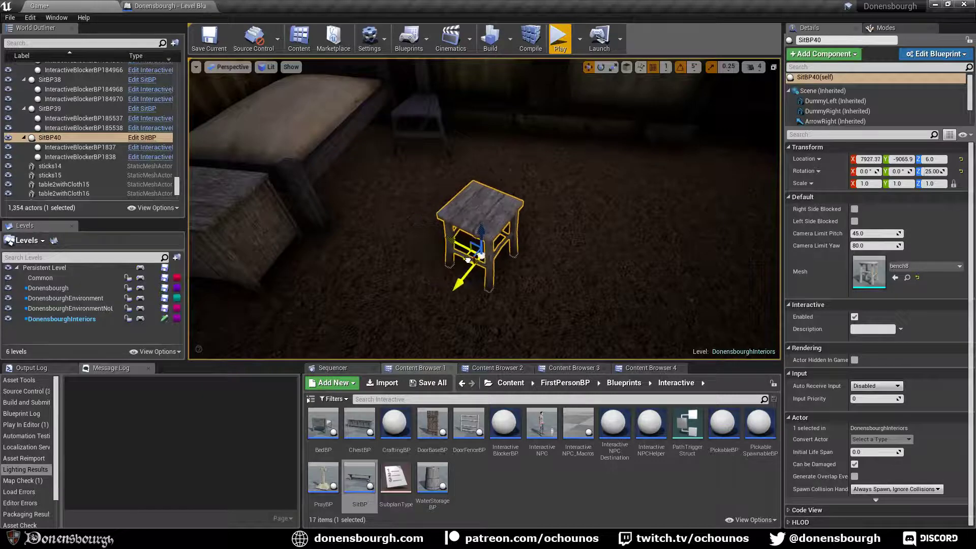
Face the empty corner beyond the cloth-covered table and open the Shelves folder of the furniture meshes.
right_click_drag(542, 270, 488, 224)
key("d")
key("s")
right_click_drag(523, 256, 542, 267)
key("w")
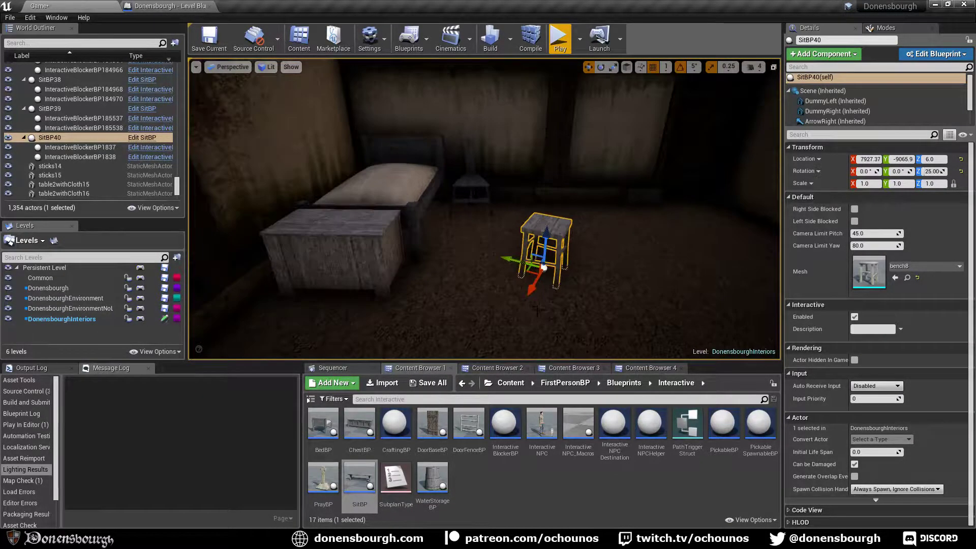
right_click_drag(475, 251, 315, 288)
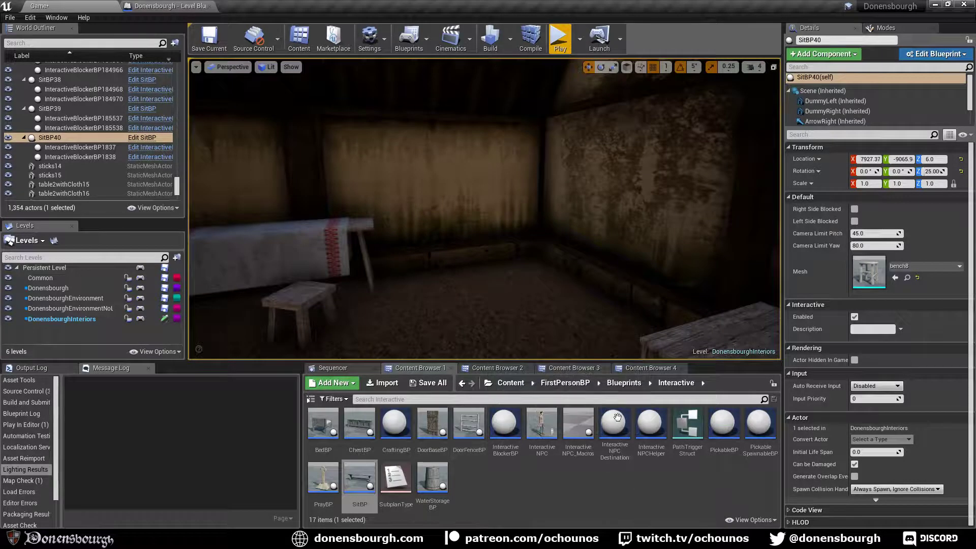
left_click(571, 371)
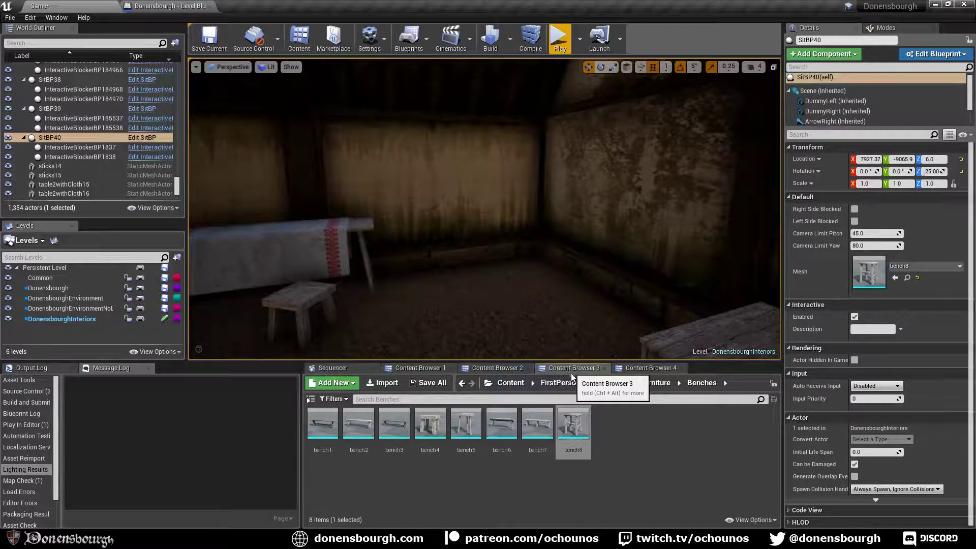
left_click(655, 383)
double_click(473, 420)
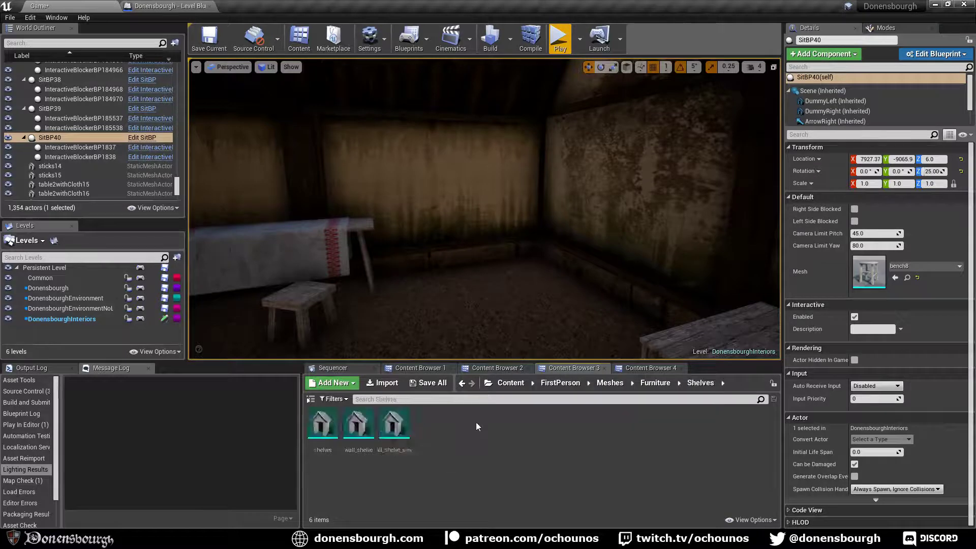
Place the shelves mesh against the corner wall at about X 8240, Y -8910, rotated to about -90°.
left_click_drag(322, 423, 451, 281)
key("e")
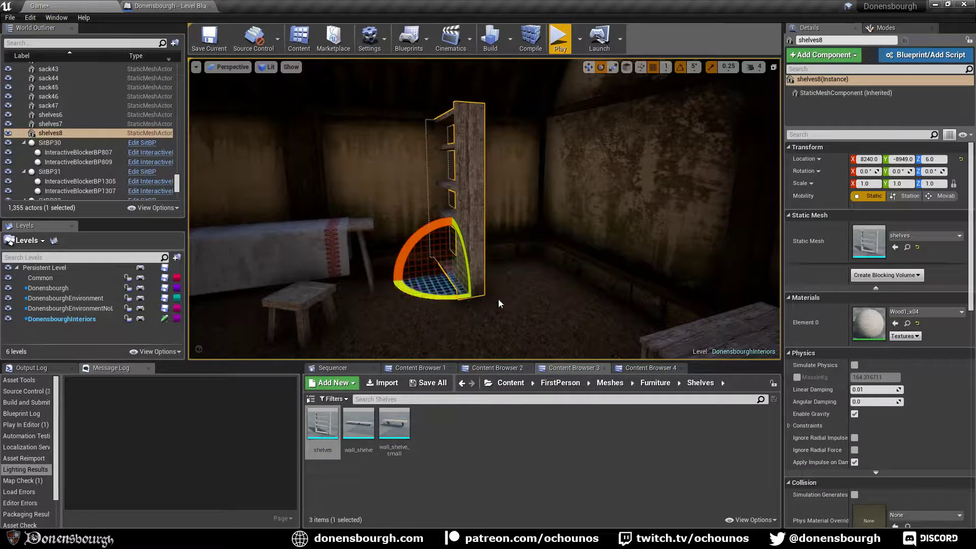
left_click_drag(499, 304, 449, 305)
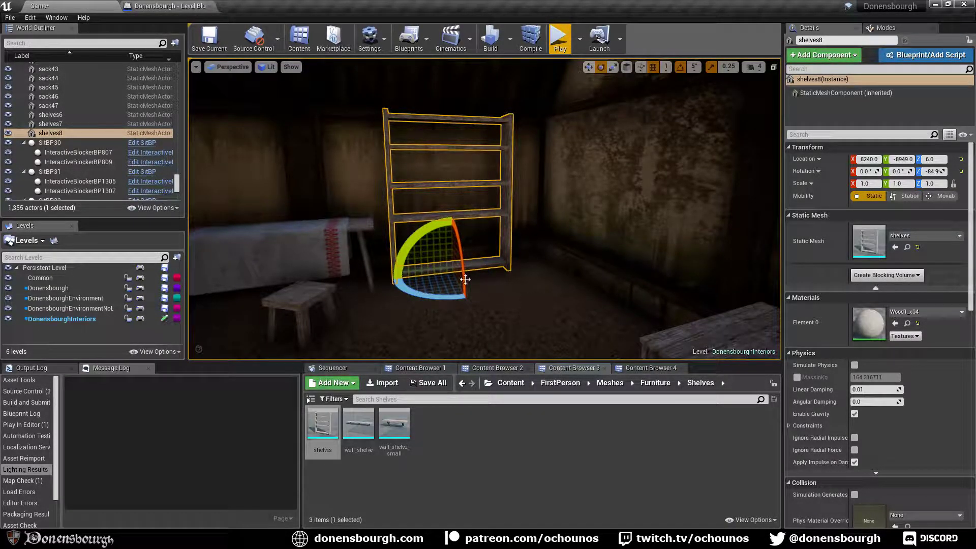
left_click_drag(420, 292, 414, 296)
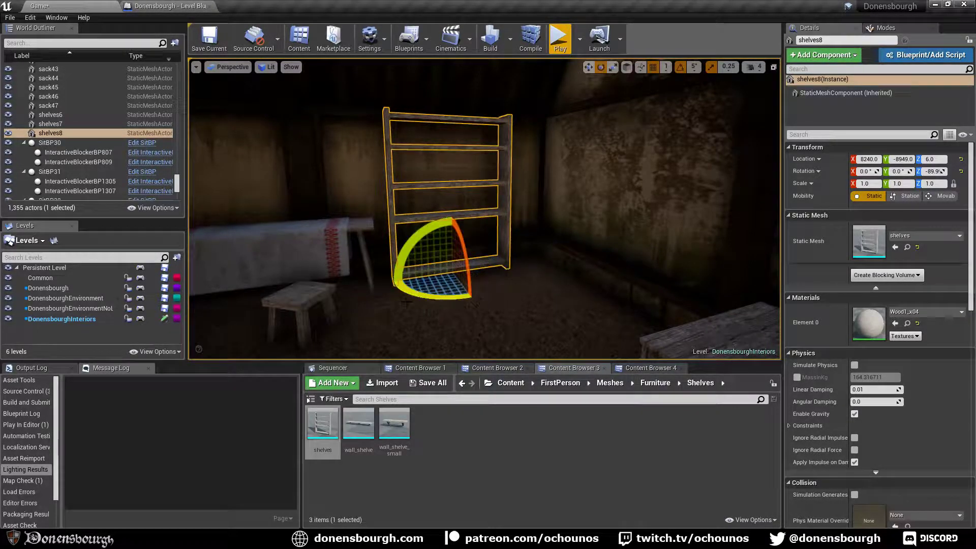
right_click_drag(414, 297, 498, 305)
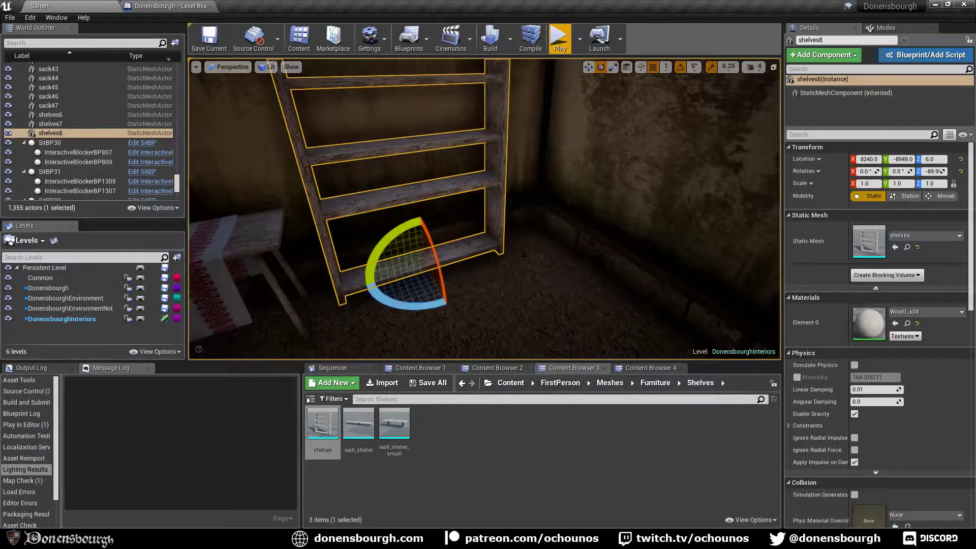
left_click_drag(400, 275, 447, 264)
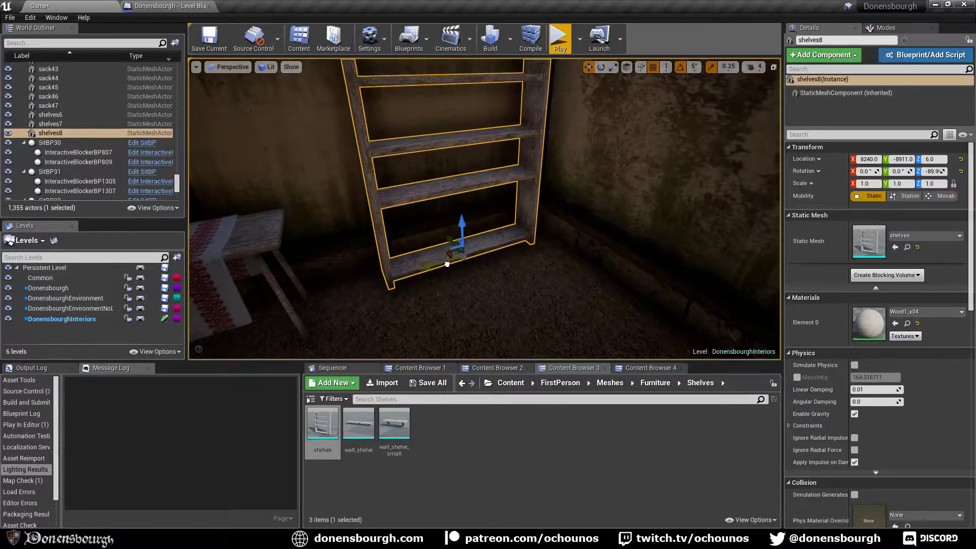
Mount a wall_shelve on the wall above the bed at about X 7849, Y -8802, Z 129, rotated to about 180°.
right_click_drag(447, 264, 605, 274)
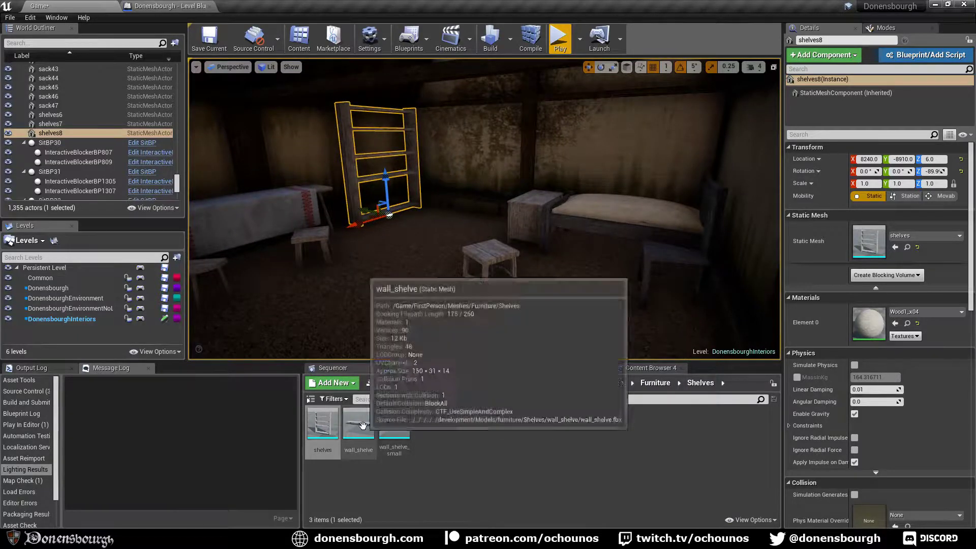
left_click_drag(358, 423, 607, 187)
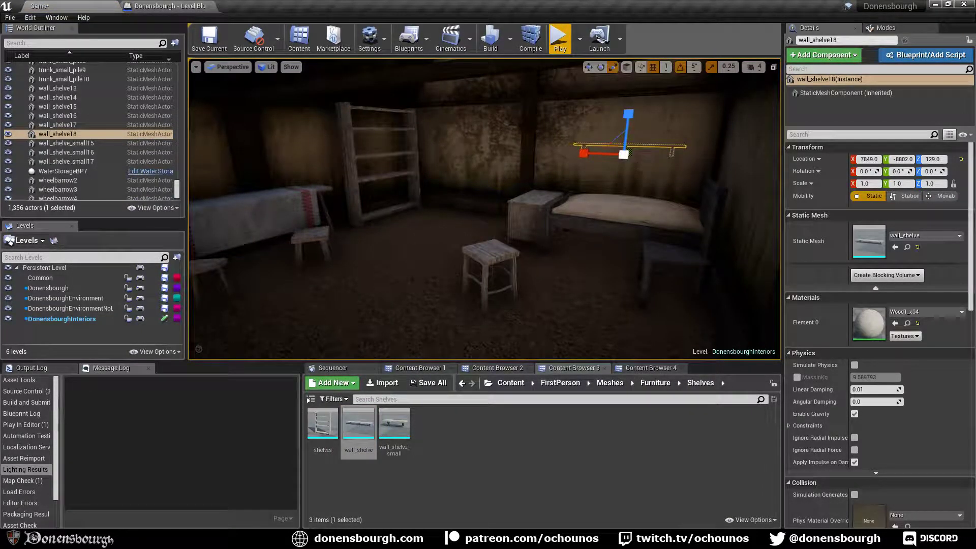
right_click_drag(638, 188, 594, 182)
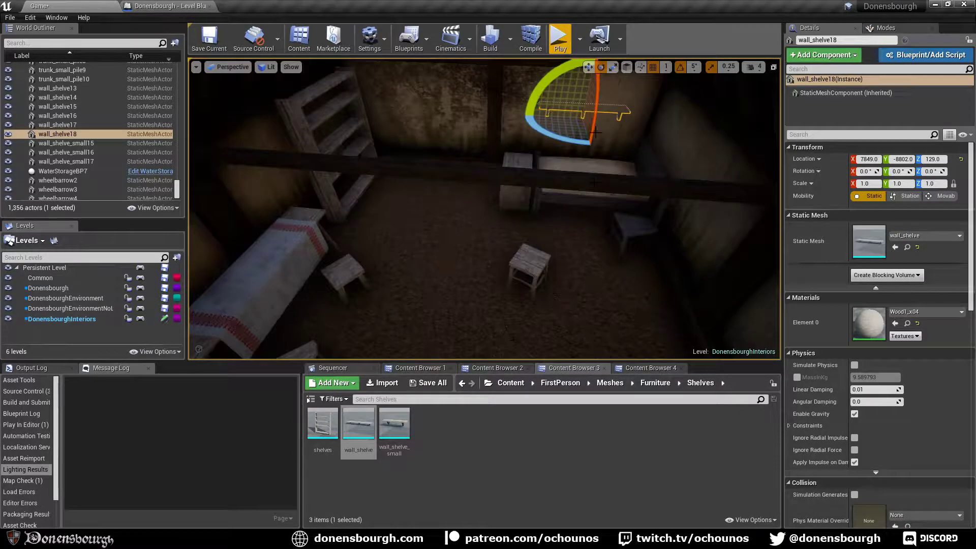
left_click_drag(572, 136, 610, 136)
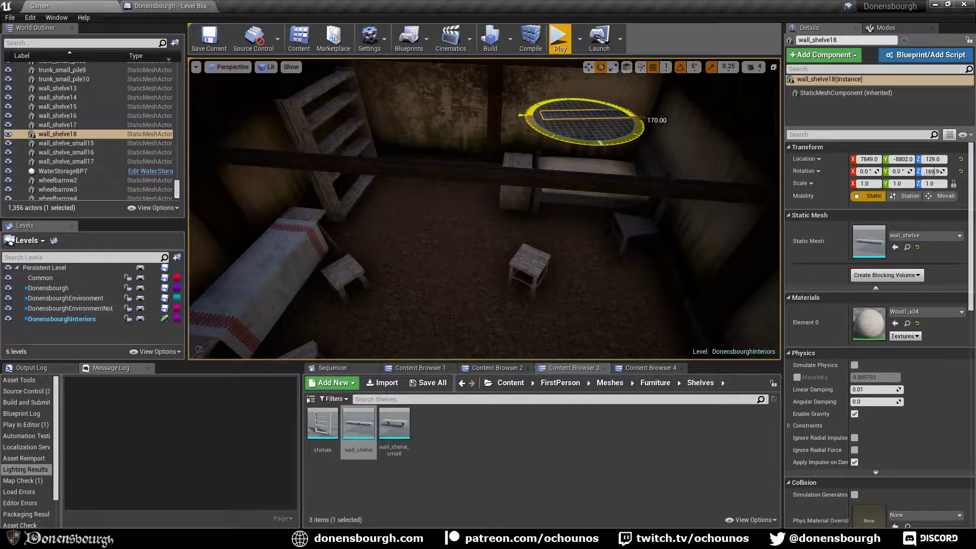
right_click_drag(585, 152, 549, 173)
mouse_move(599, 204)
right_mouse_down()
mouse_move(597, 193)
mouse_move(574, 200)
mouse_move(608, 212)
right_mouse_up()
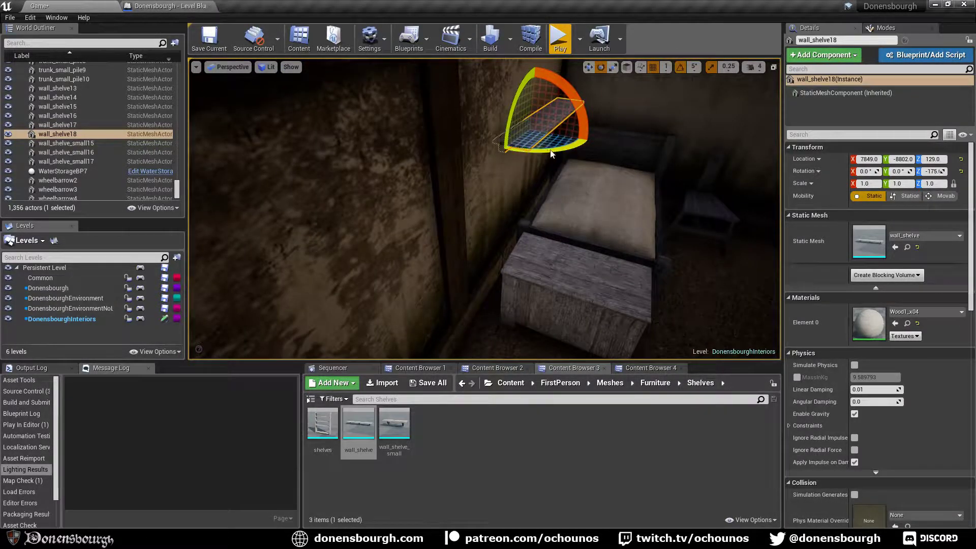
left_click_drag(552, 154, 545, 155)
right_click_drag(545, 155, 519, 176)
Mount two wall_shelve_small shelves above the chair at X 7735: Y -8973, Z 125 rotated about -85°, and Y -9031, Z 155 rotated about -90°.
left_click_drag(384, 426, 561, 235)
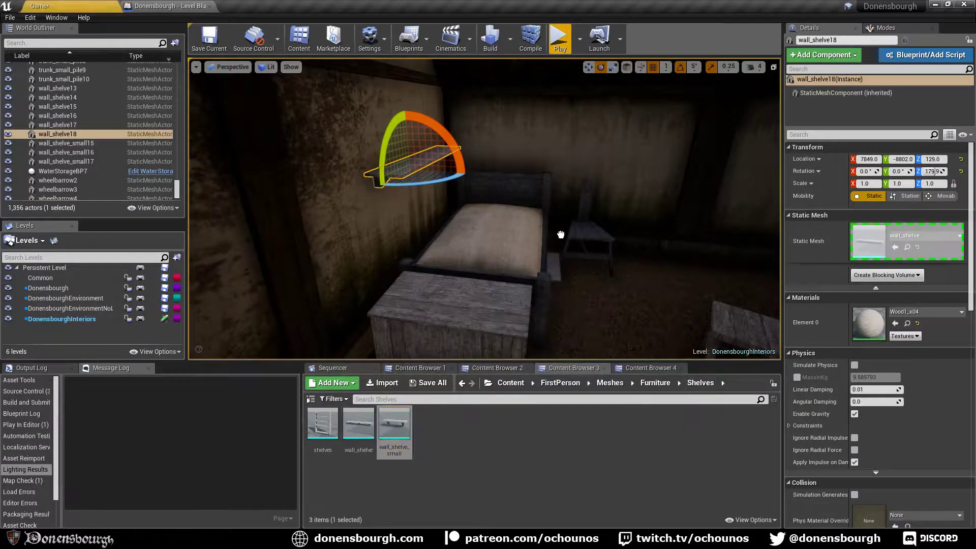
left_click_drag(586, 163, 579, 171)
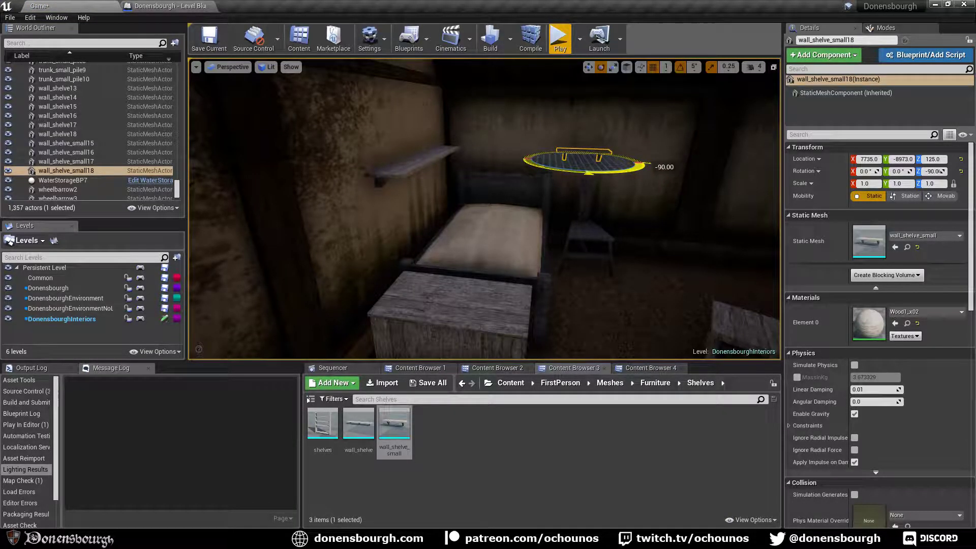
left_click_drag(399, 415, 657, 180)
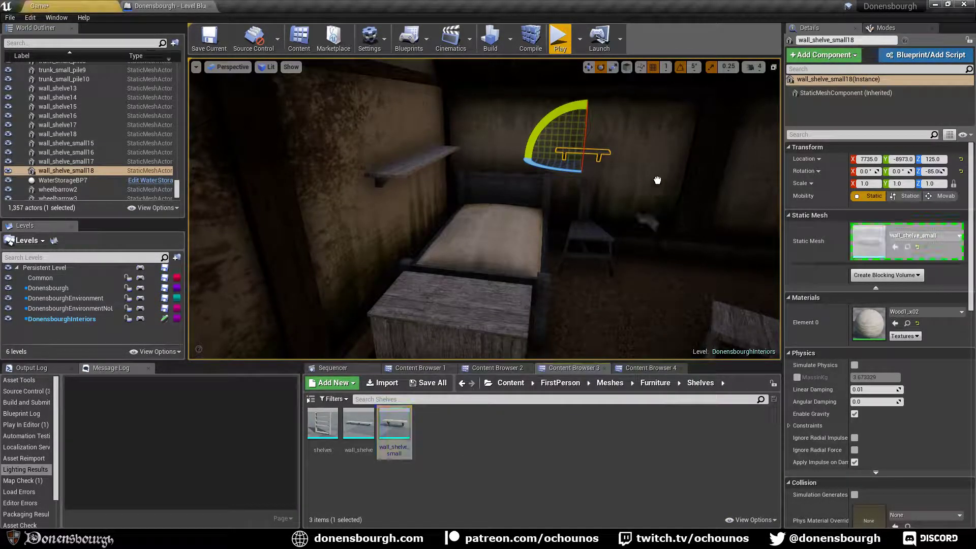
mouse_move(637, 136)
left_mouse_down()
mouse_move(624, 152)
mouse_move(618, 140)
left_mouse_up()
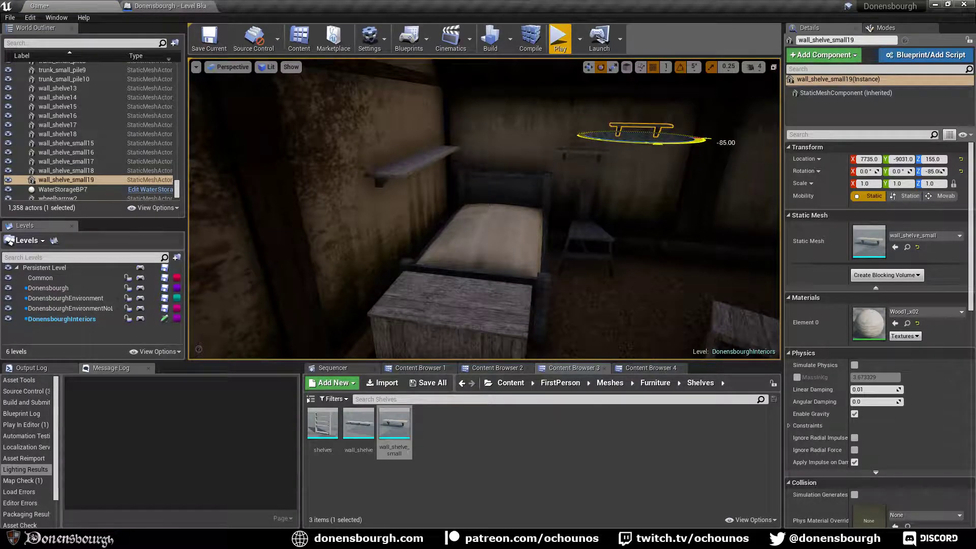
right_click_drag(618, 140, 660, 119)
right_click_drag(535, 214, 605, 264)
scroll(459, 275, "down", 6)
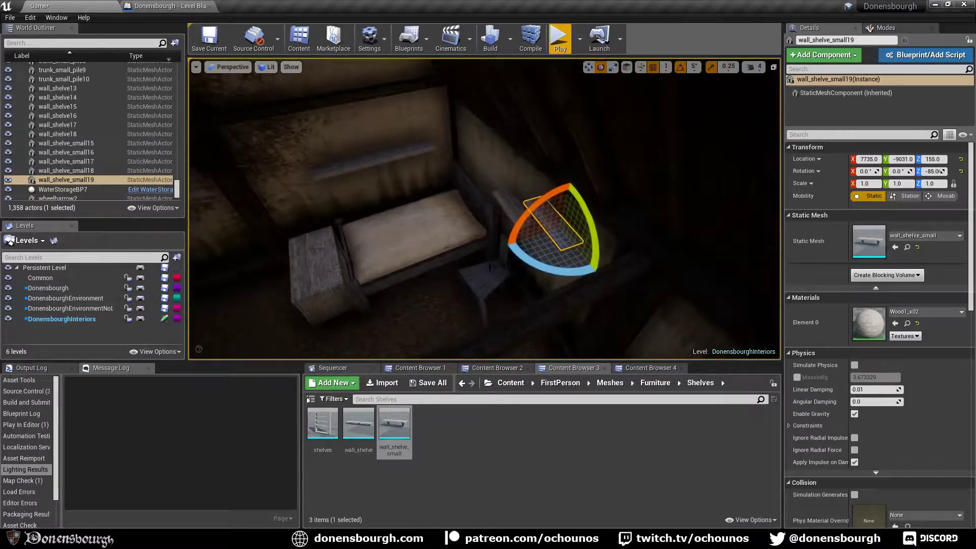
left_click_drag(527, 264, 553, 350)
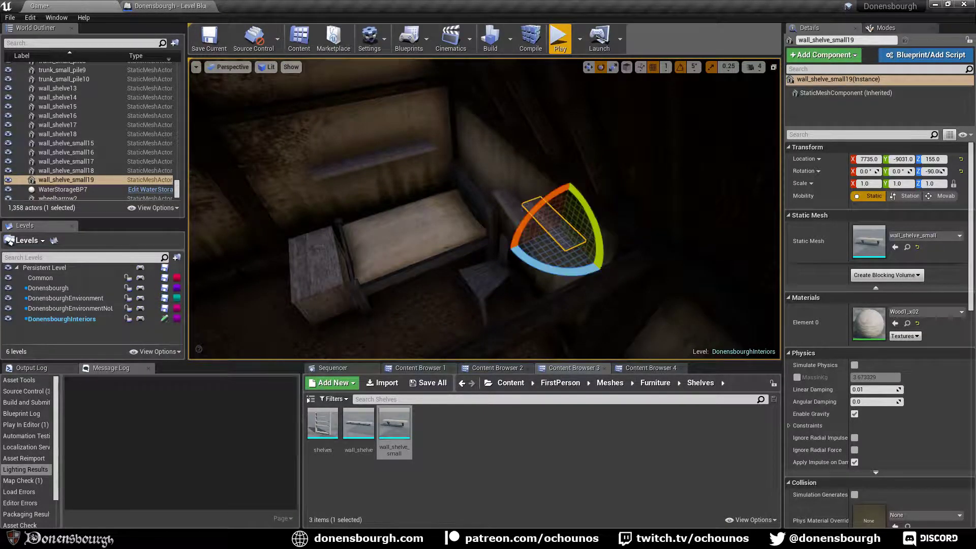
Place a SitBP along the wall at about X 7776, Y -9135, rotated to about -90°, and set its Mesh to bench2.
right_click_drag(553, 351, 364, 325)
right_click_drag(685, 279, 706, 277)
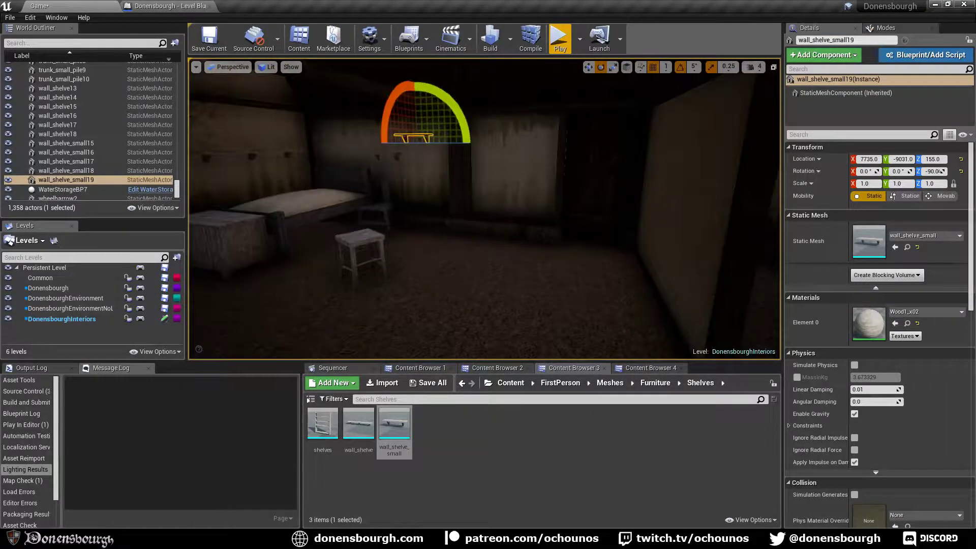
left_click(413, 369)
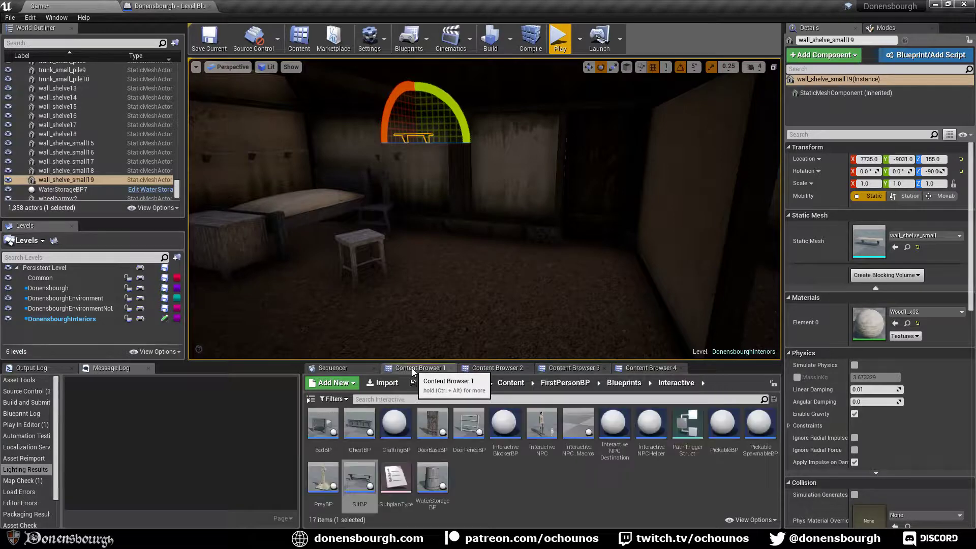
left_click_drag(359, 477, 529, 255)
right_click_drag(528, 255, 419, 274)
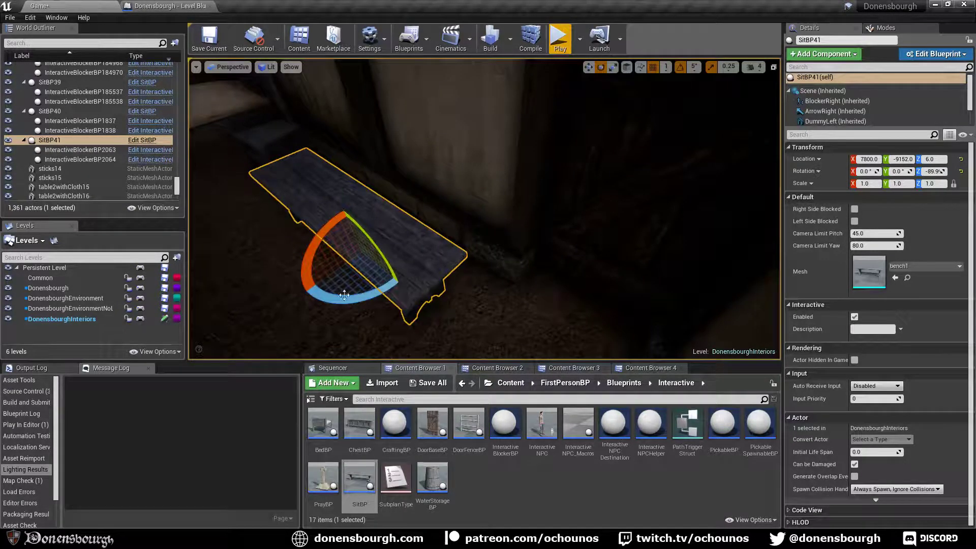
left_click_drag(350, 304, 466, 208)
key("w")
left_click_drag(362, 263, 373, 237)
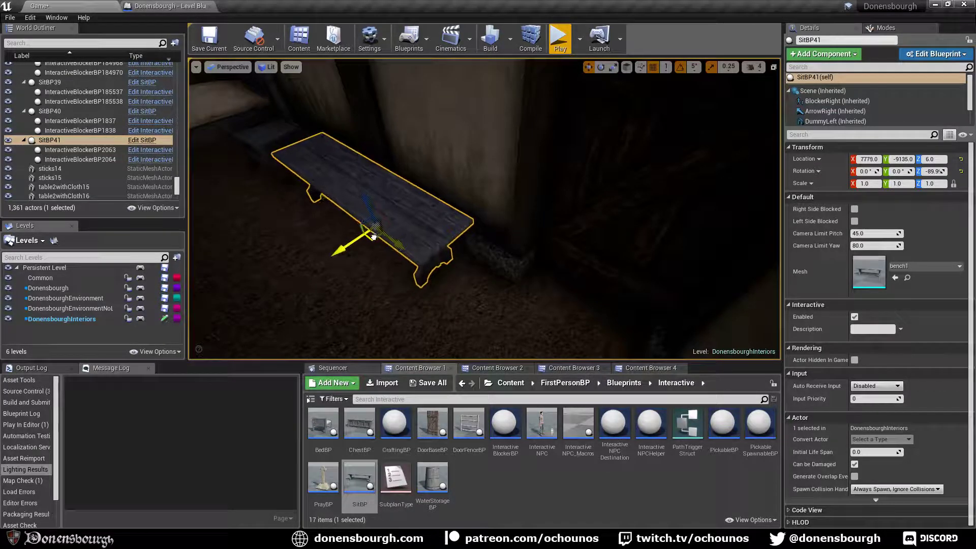
left_click(925, 265)
left_click(882, 436)
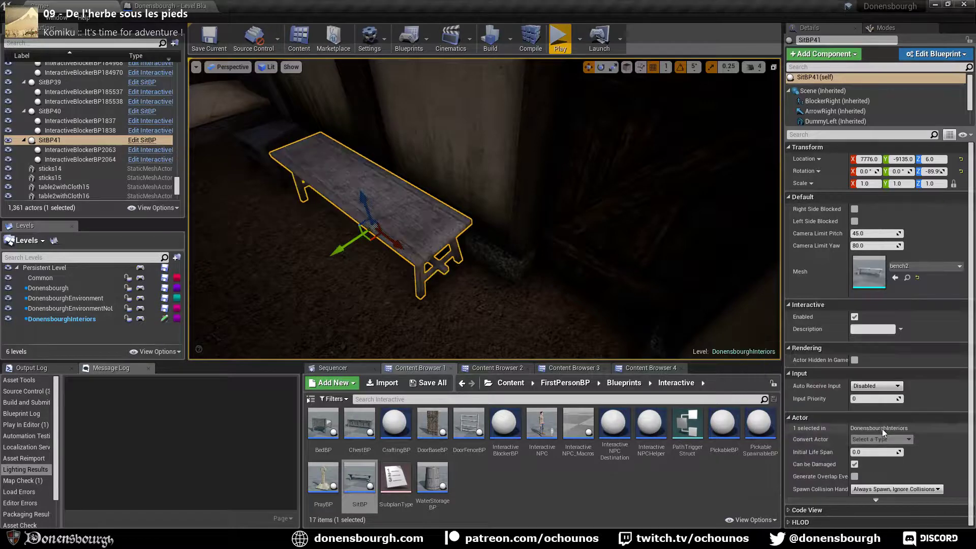
Look over the furnished house interior from several viewpoints, including the shelves, bed and stools.
right_click_drag(559, 228, 401, 197)
key("d")
key("a")
key("s")
key("w")
key("s")
key("w")
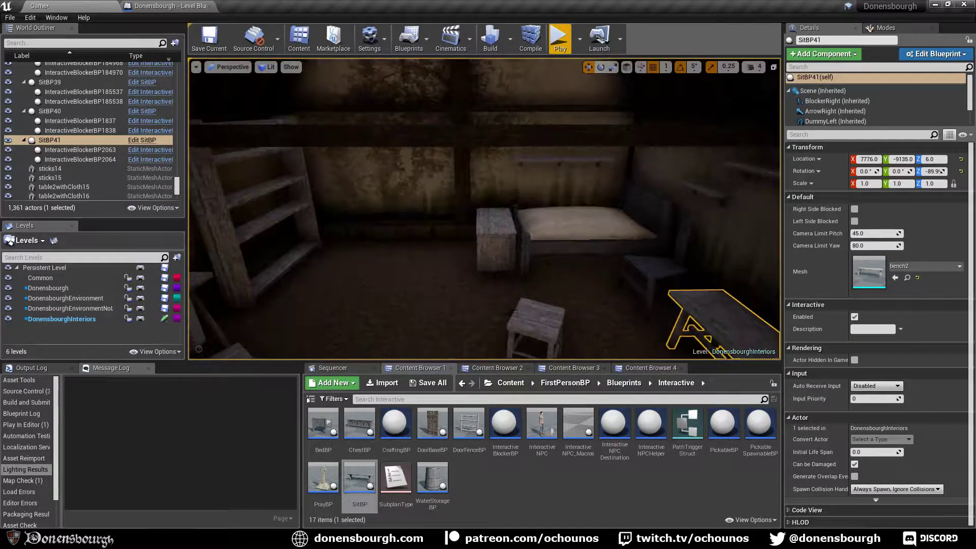
key("w")
right_click_drag(511, 311, 514, 311)
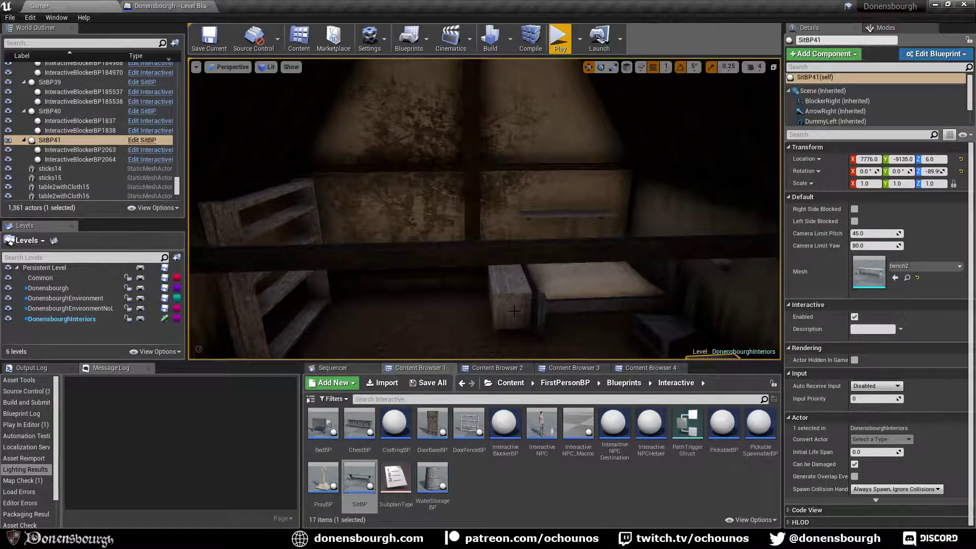
Save the level and start playing it, approach the long bench, and open and close the chest's Vault beside the bed.
key("ctrl+s")
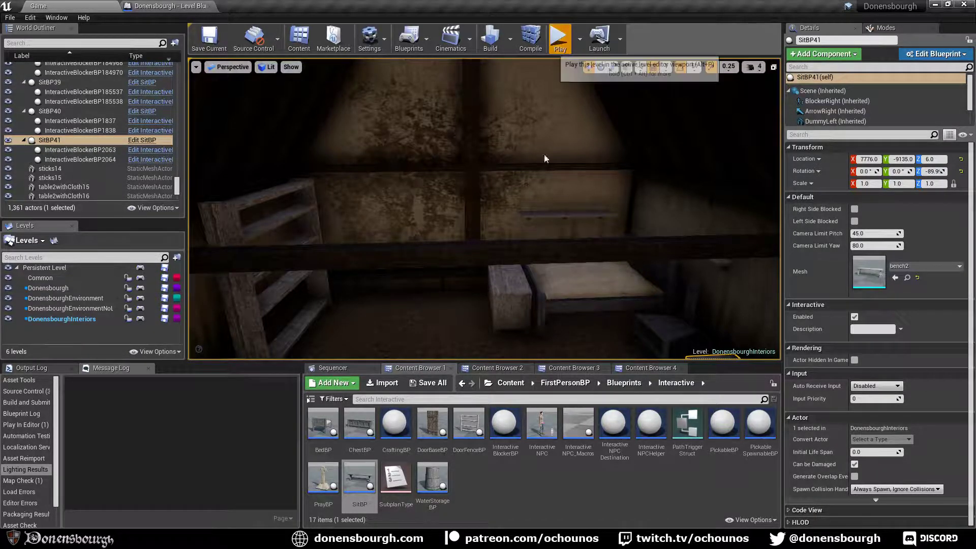
key("alt+p")
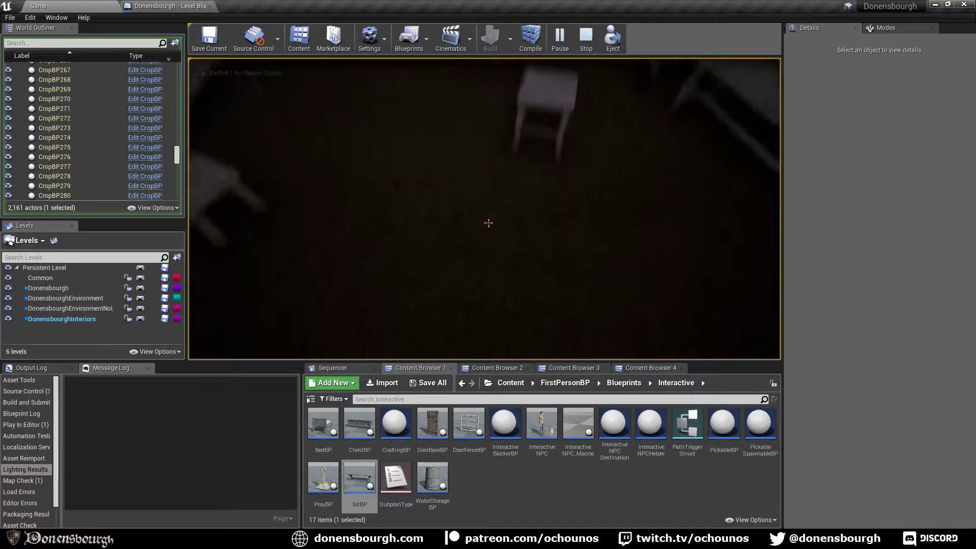
key("w")
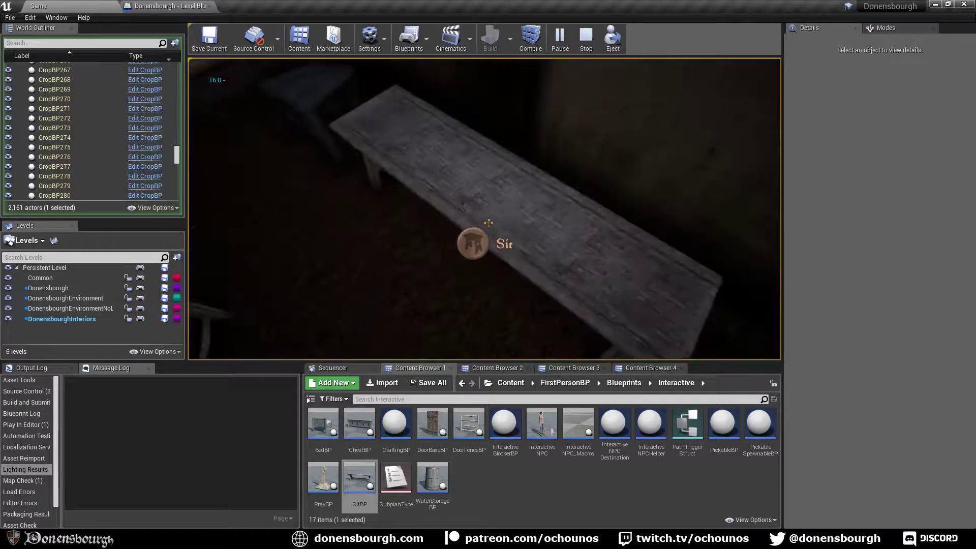
key("w")
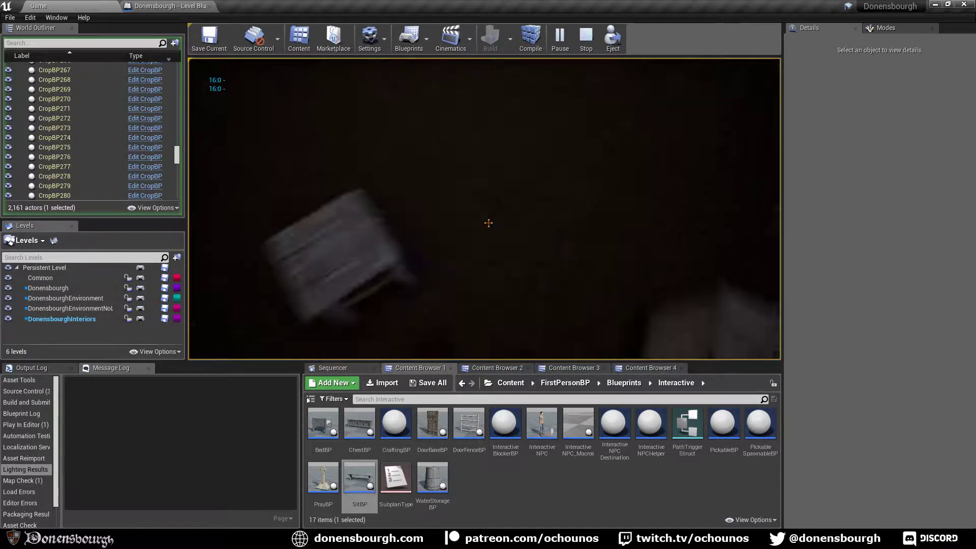
key("e")
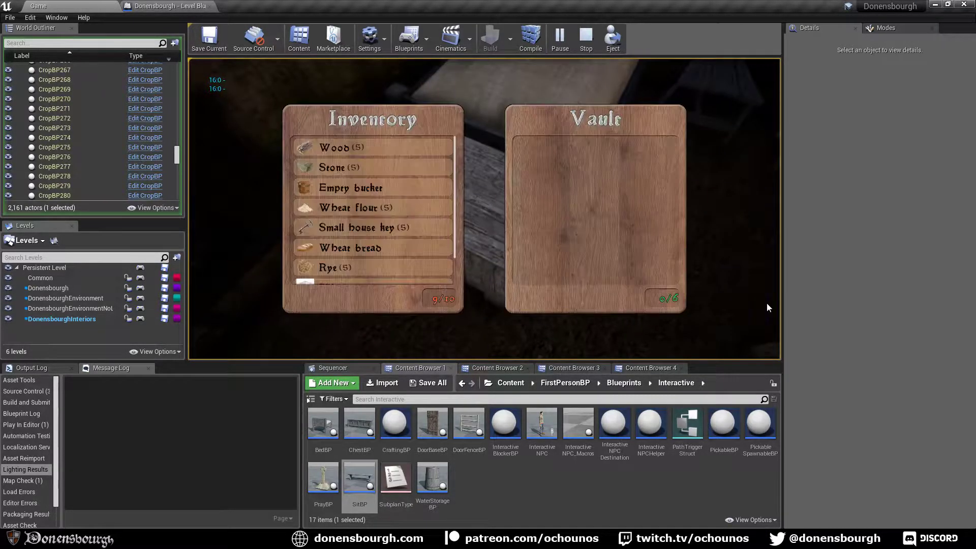
key("e")
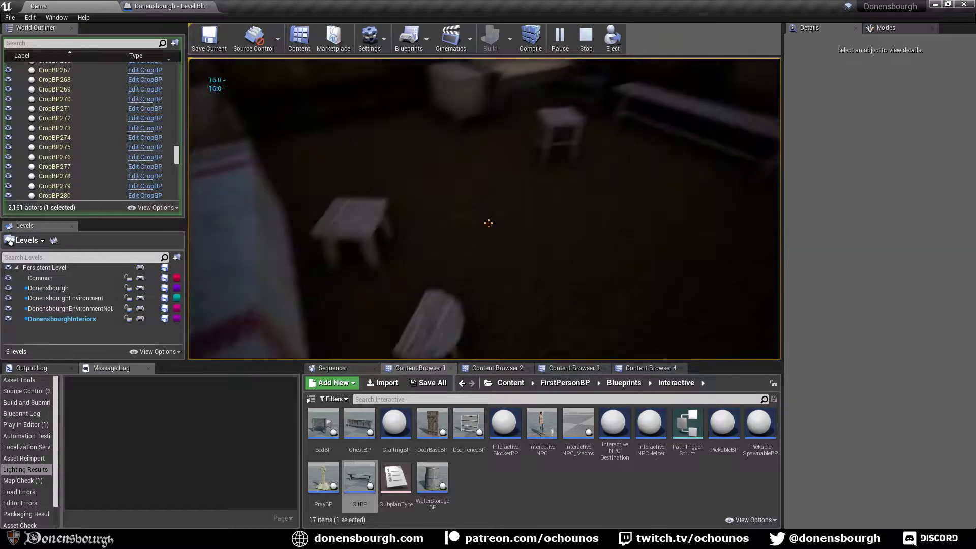
Walk around the house interior in play to examine the table, stools, bench, bed and shelves, and stop playing.
key("w")
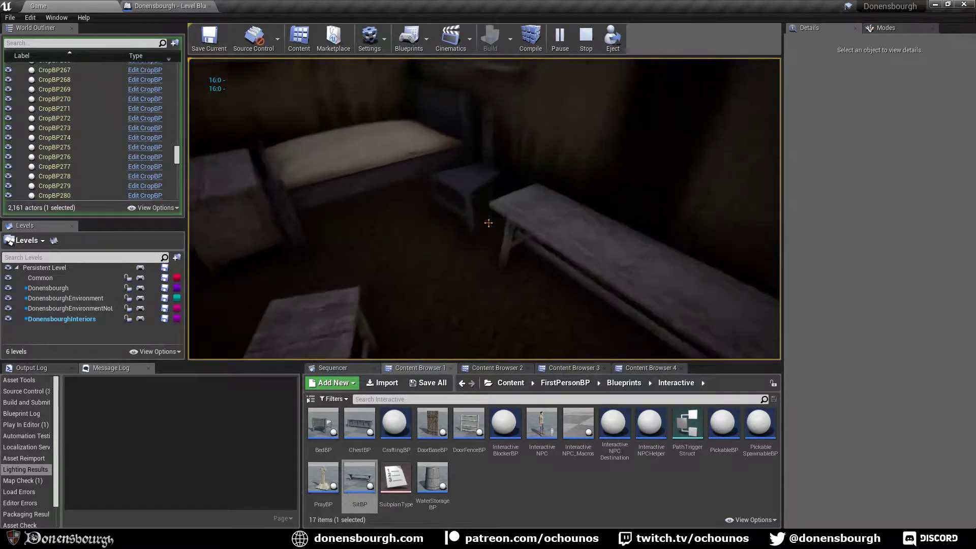
key("s")
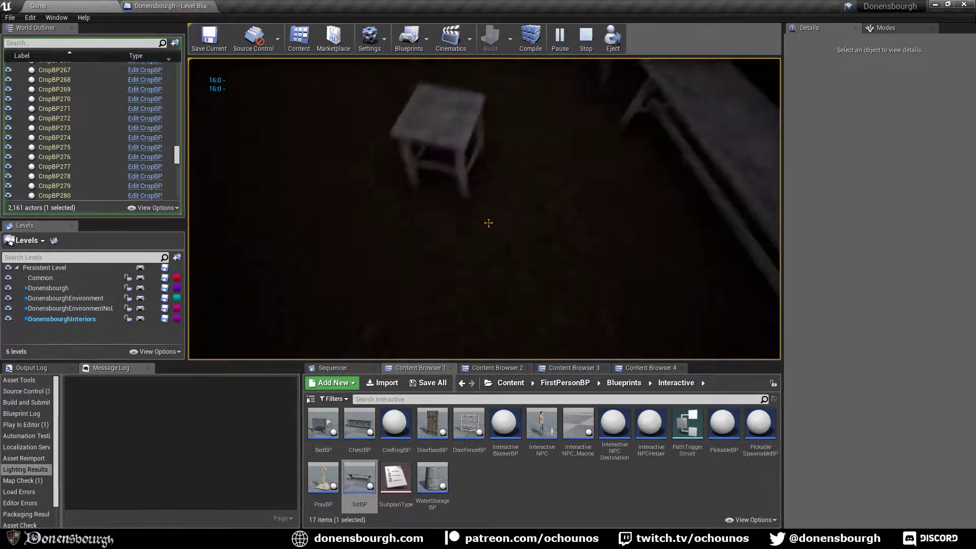
key("w")
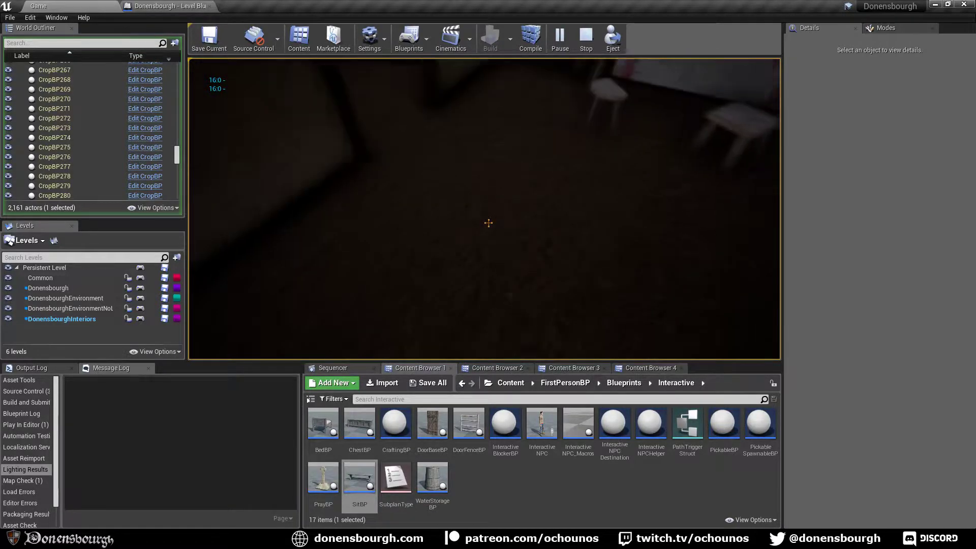
key("w")
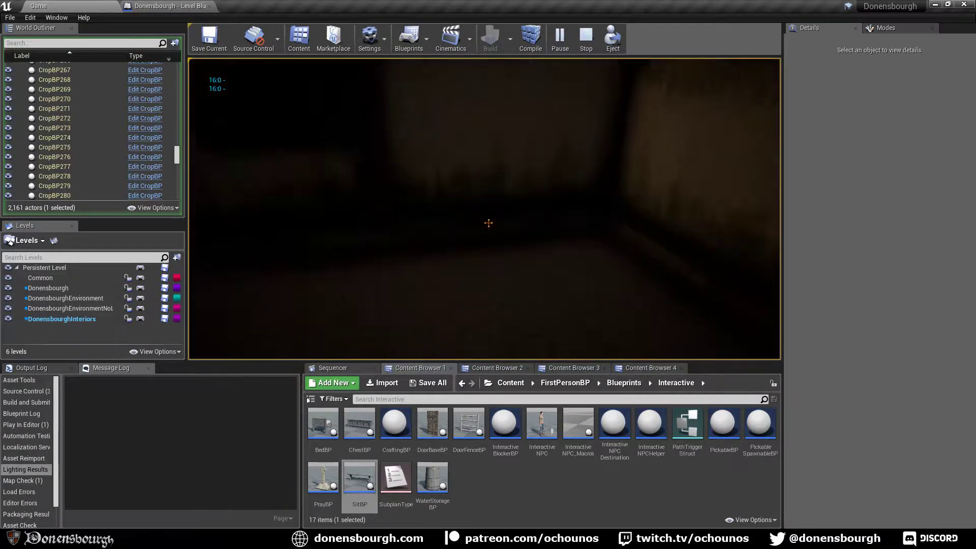
key("w")
key("e")
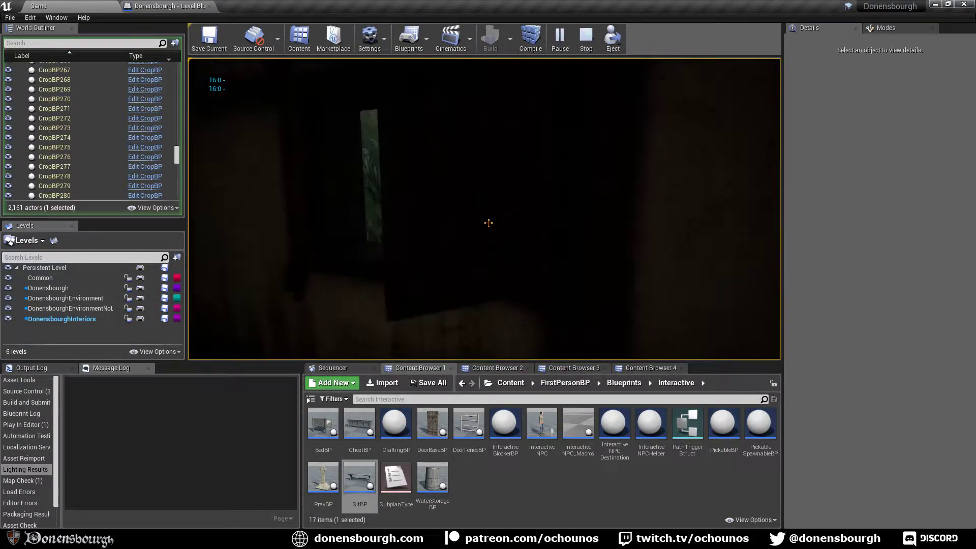
key("w")
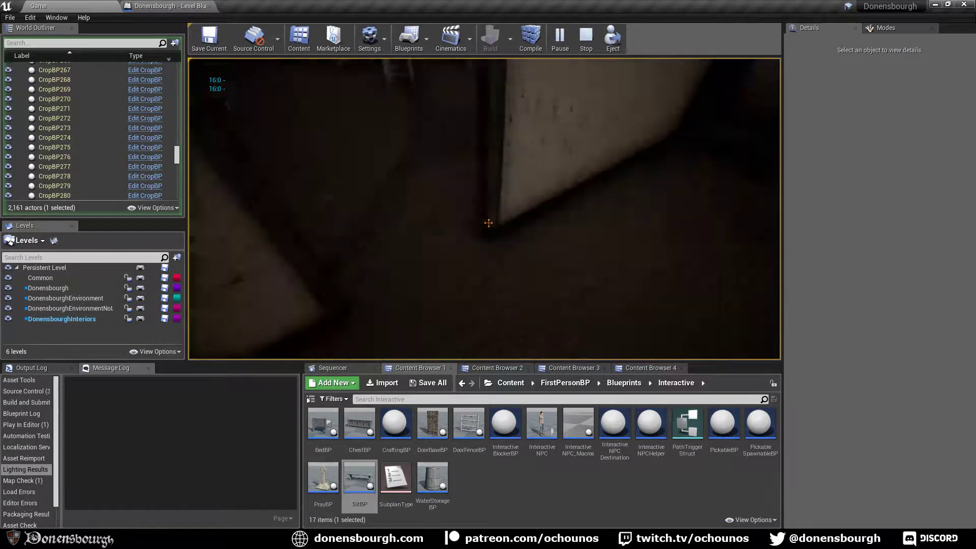
key("s")
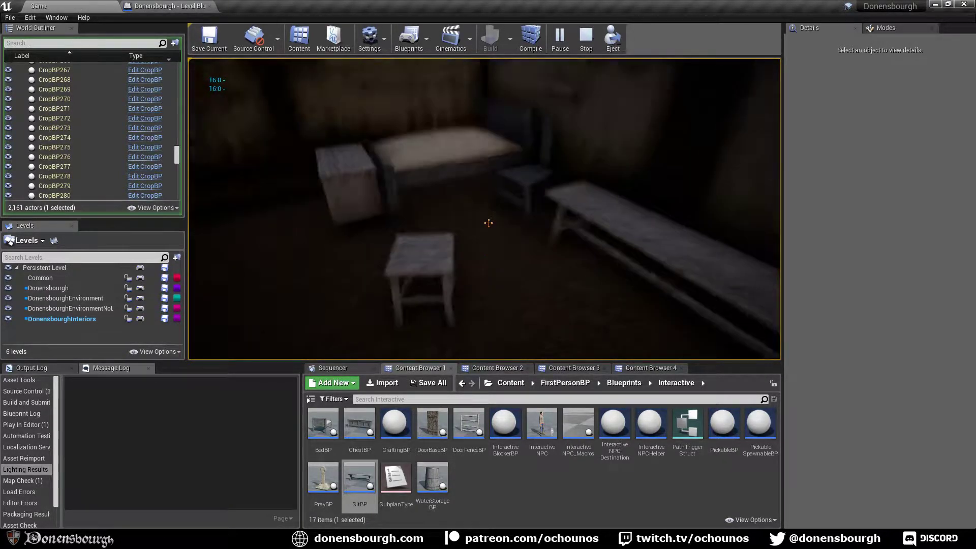
key("w")
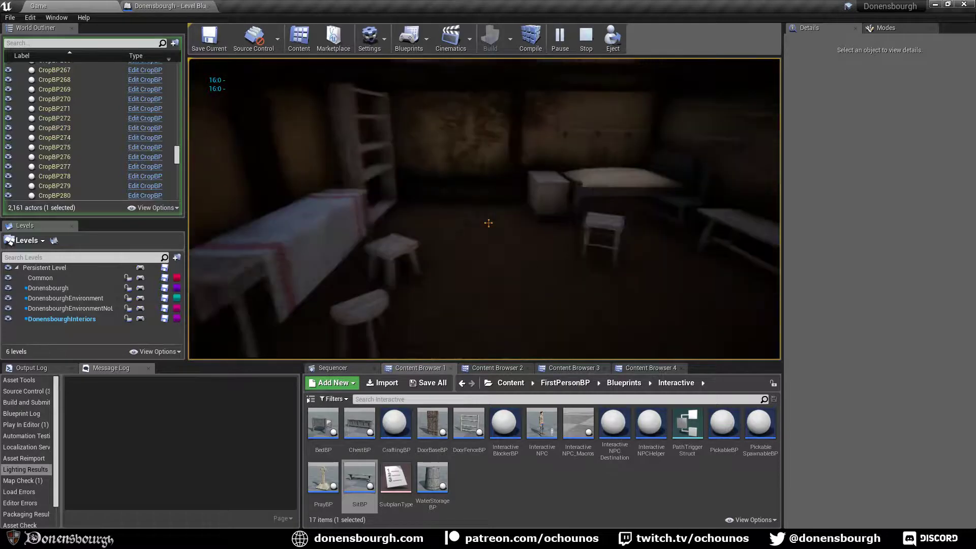
key("s")
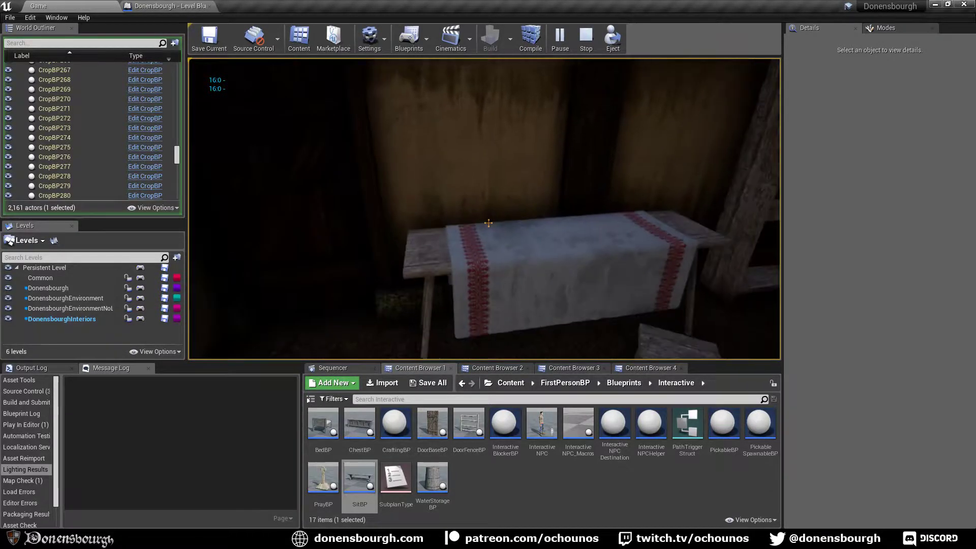
key("Escape")
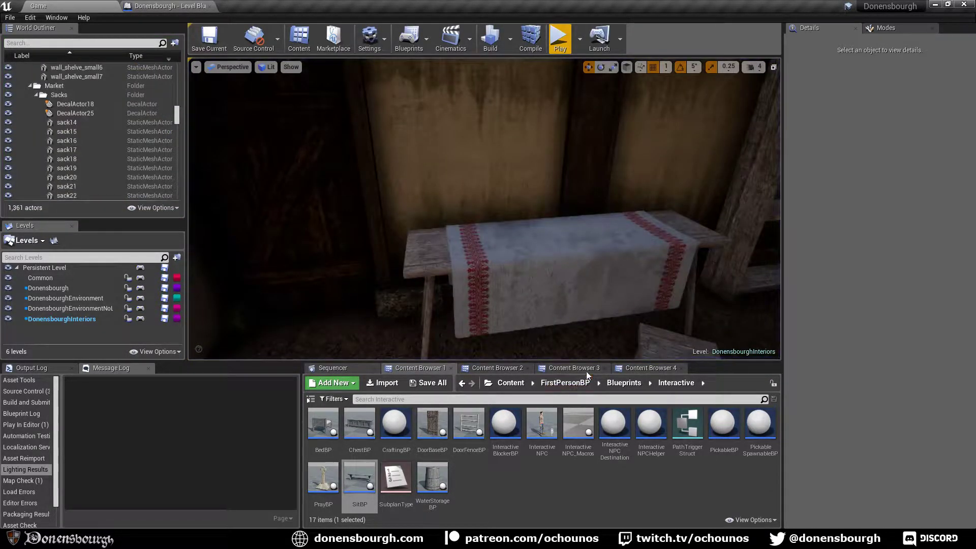
left_click(587, 371)
left_click_drag(358, 422, 517, 247)
key("e")
right_click_drag(517, 247, 523, 274)
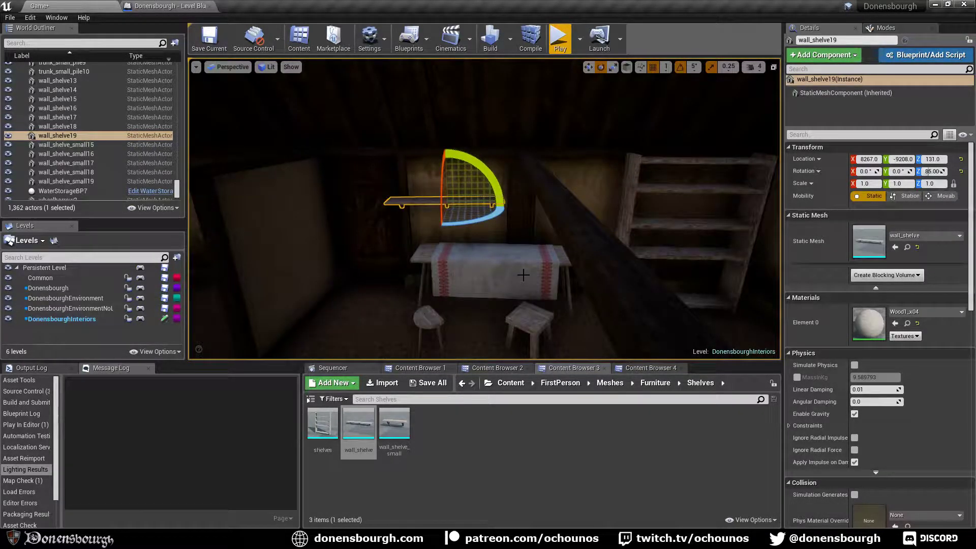
key("Delete")
Mount two wall_shelve_small shelves above the cloth-covered table at X 8267: Y -9196, Z 144 and Y -9046, Z 113, both rotated to about 90°.
left_click_drag(394, 425, 458, 198)
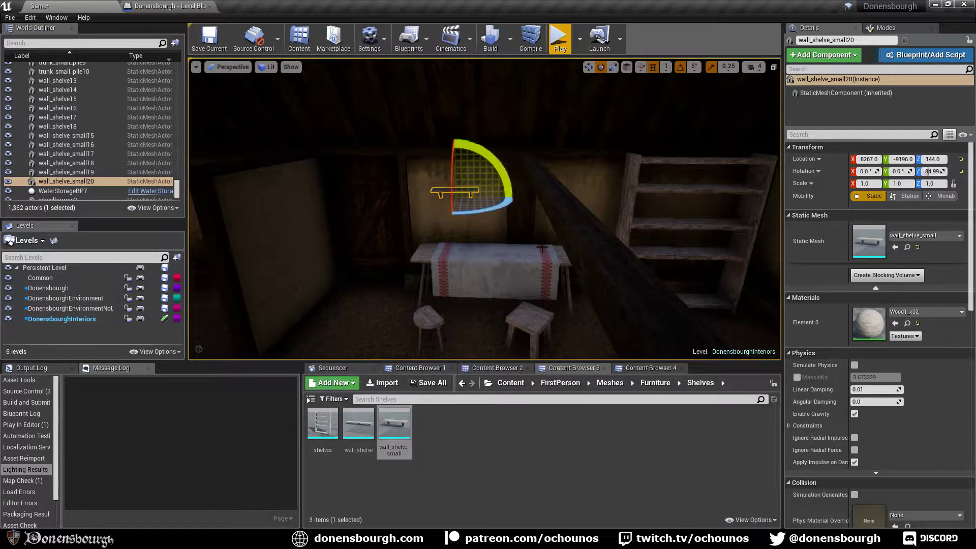
mouse_move(501, 293)
right_mouse_down()
mouse_move(489, 290)
mouse_move(504, 301)
mouse_move(500, 293)
right_mouse_up()
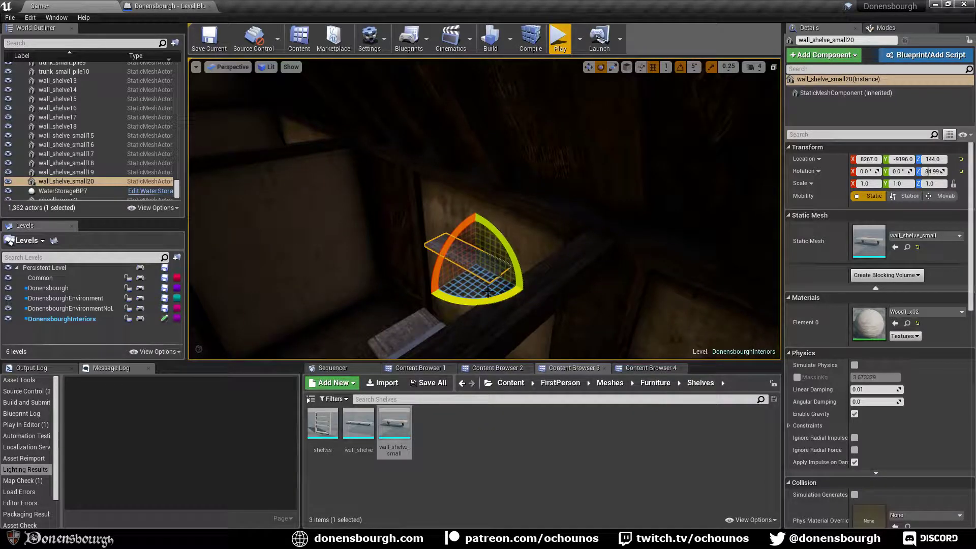
left_click_drag(500, 293, 512, 296)
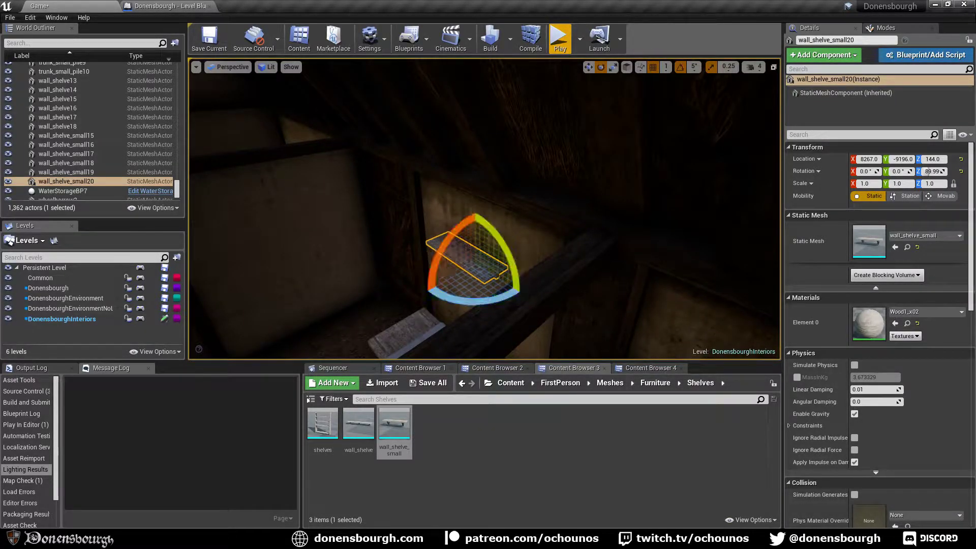
right_click_drag(502, 315, 574, 313)
left_click_drag(402, 416, 543, 299)
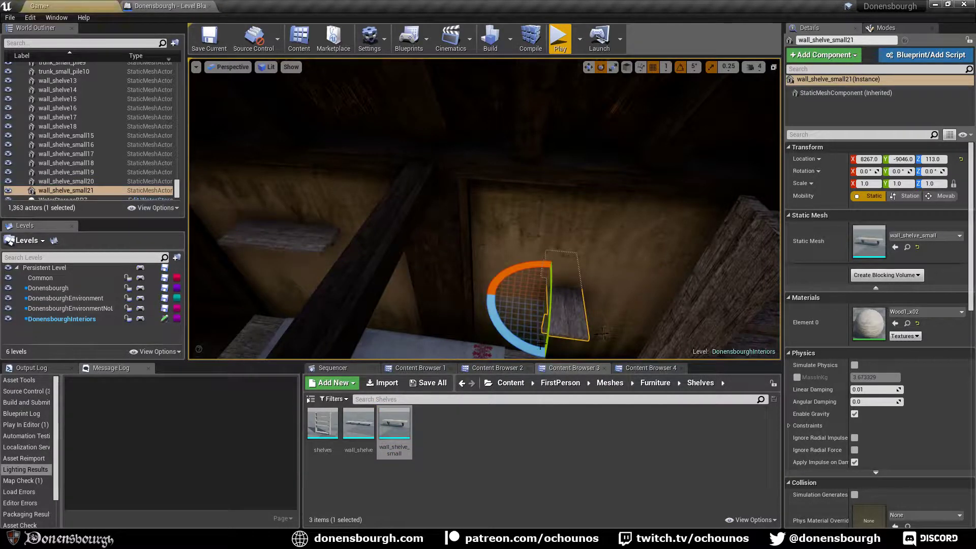
left_click_drag(531, 347, 488, 315)
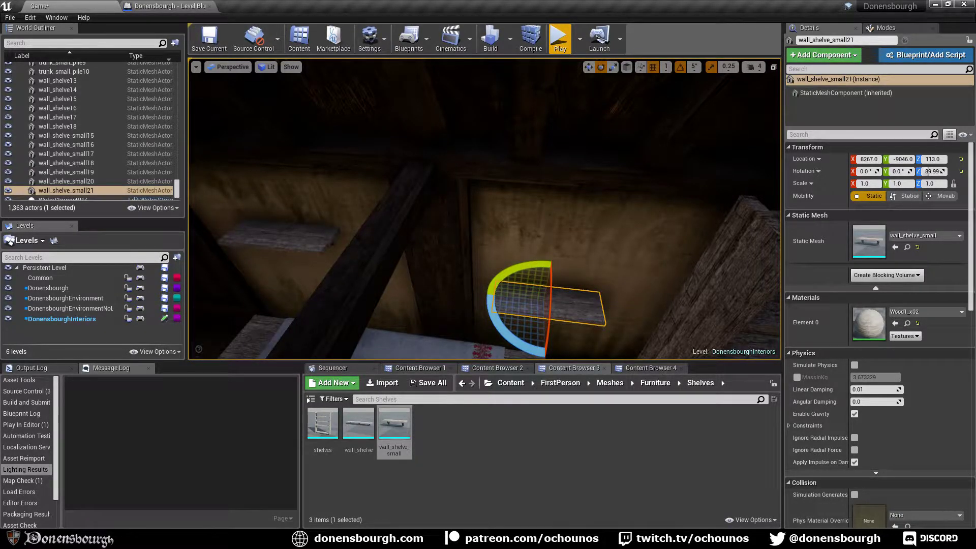
Delete the static chair1 standing between the bed and the long bench.
right_click_drag(488, 316, 475, 295)
key("s")
left_click(523, 188)
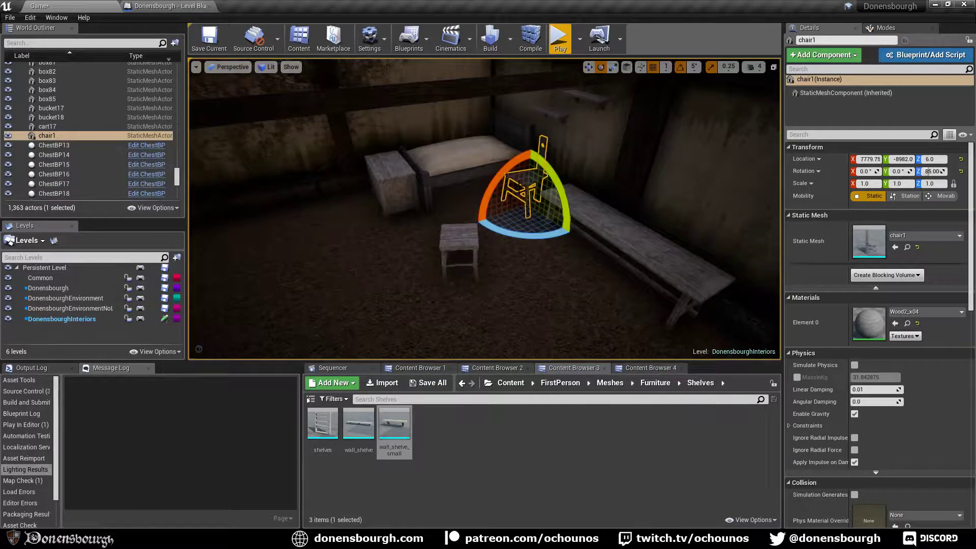
key("Delete")
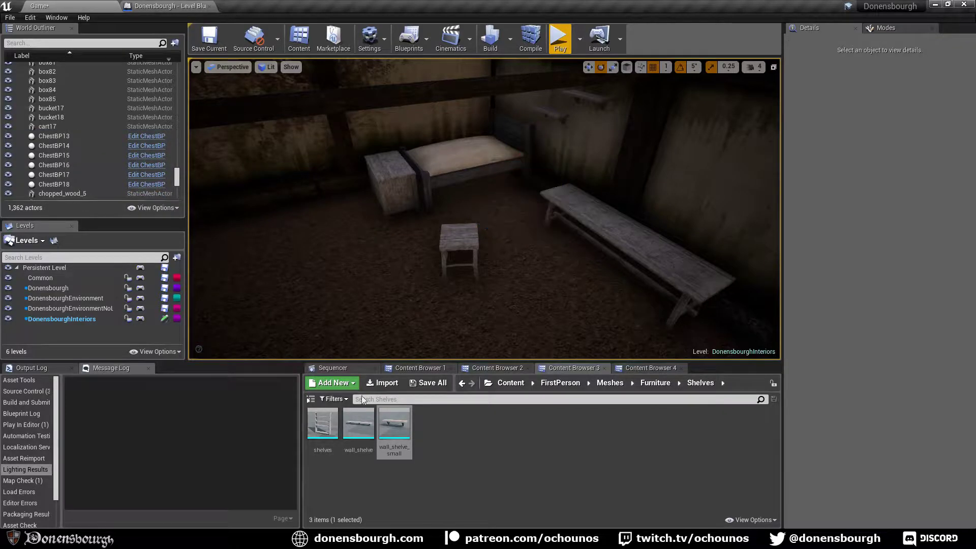
Place a SitBP on the floor near the long bench at X 7883, Y -9126 and set its Mesh to chair1.
left_click(420, 368)
left_click_drag(359, 478, 524, 291)
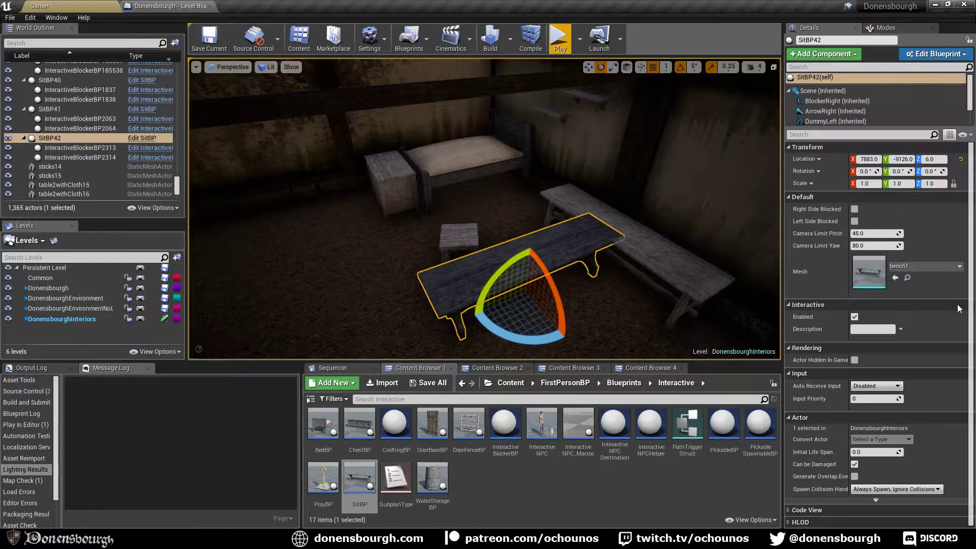
left_click(935, 266)
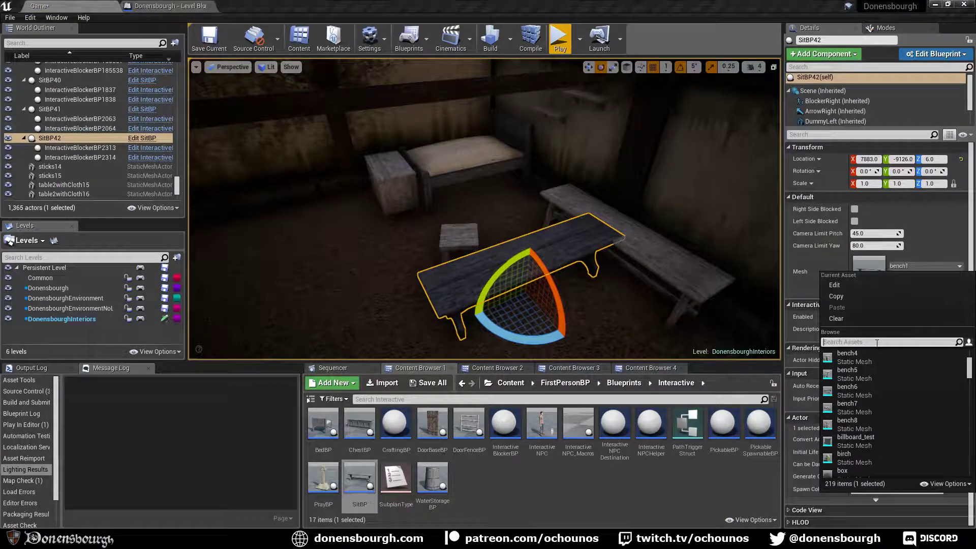
type("cha")
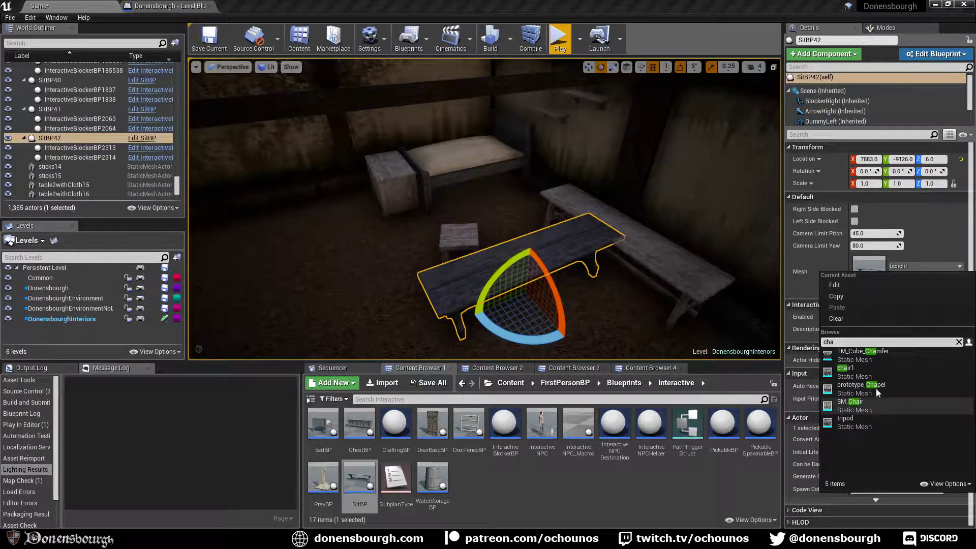
left_click(871, 373)
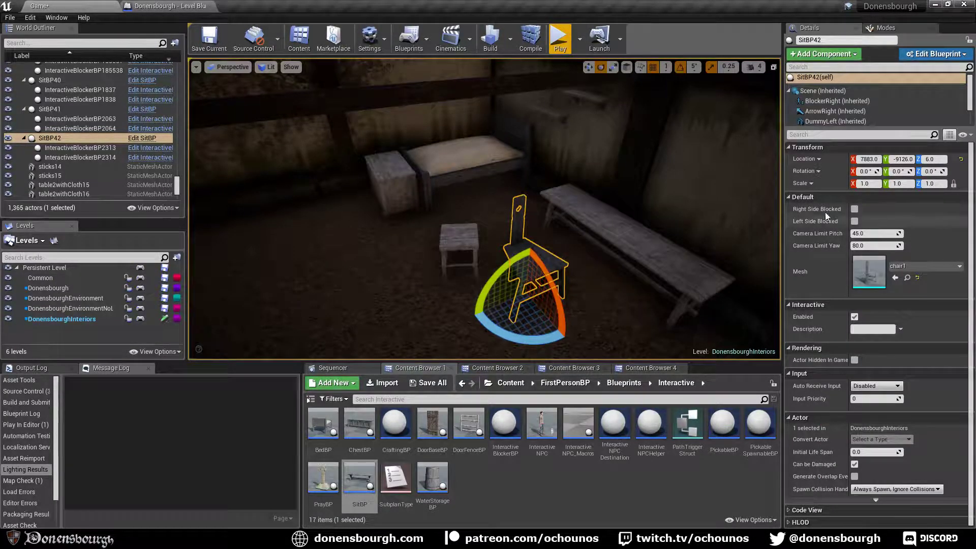
Enable Right Side Blocked on the chair SitBP and position it between bed and bench at about X 7790, Y -9001, rotated to about 95°.
right_click_drag(625, 288, 612, 293)
key("g")
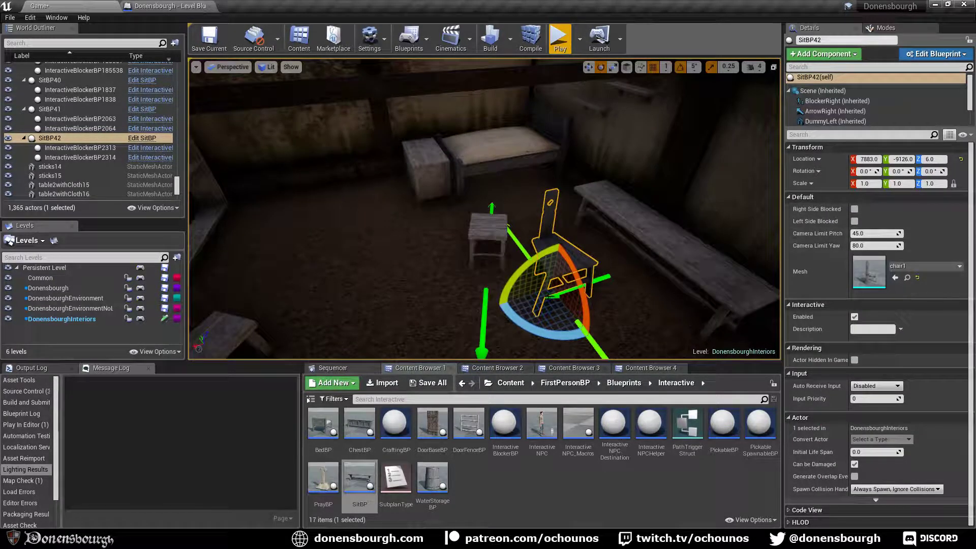
left_click(854, 209)
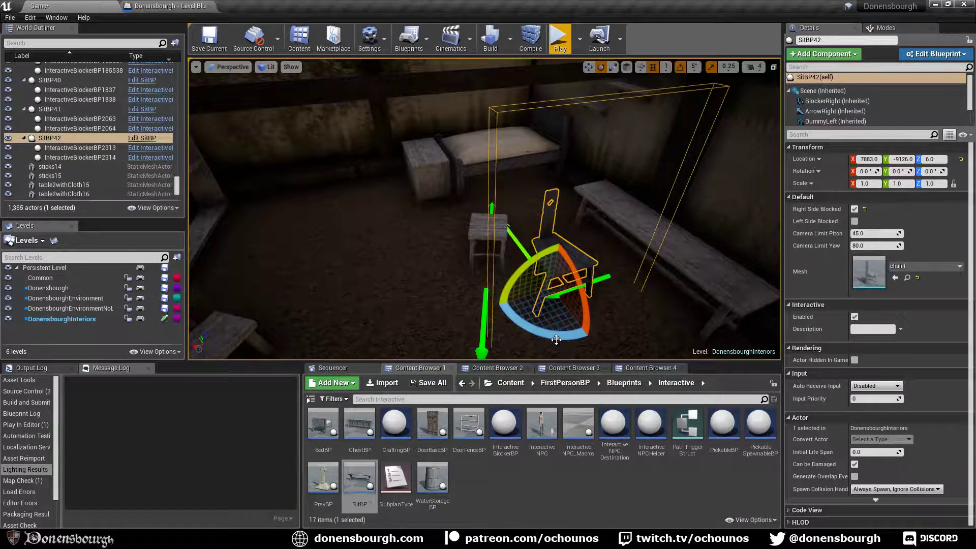
left_click_drag(556, 339, 491, 330)
key("w")
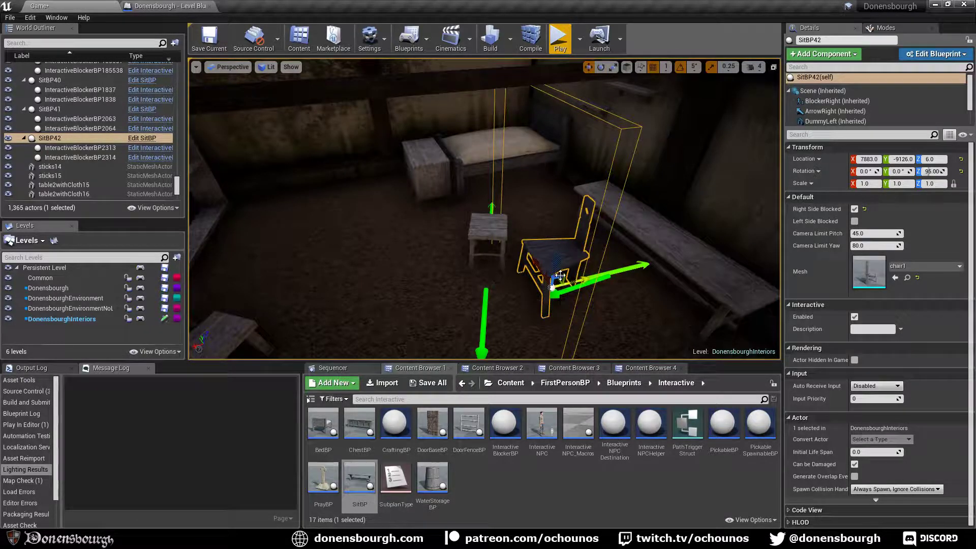
left_click_drag(557, 271, 563, 198)
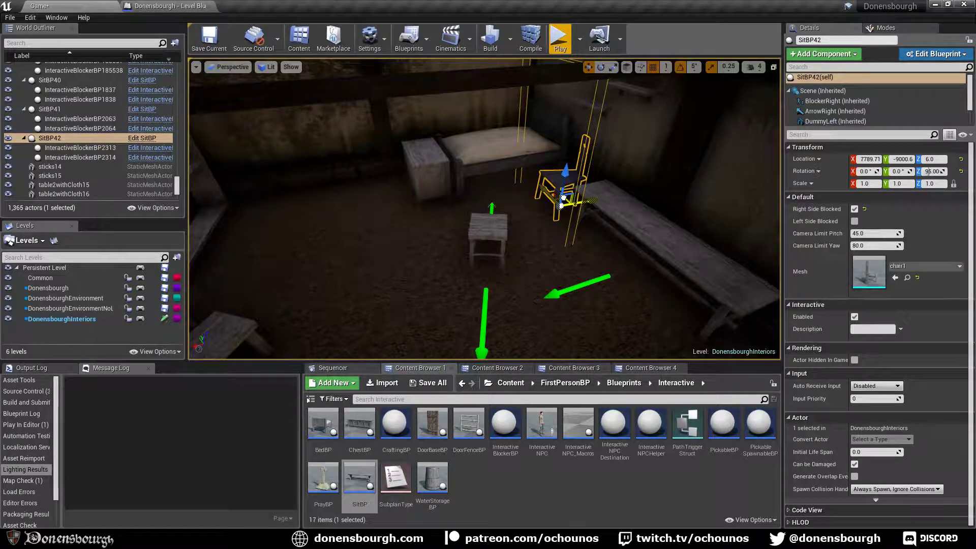
Switch the chair SitBP from Right Side Blocked to Left Side Blocked, and enable Left Side Blocked on the neighbouring bench2 SitBP.
left_click(855, 209)
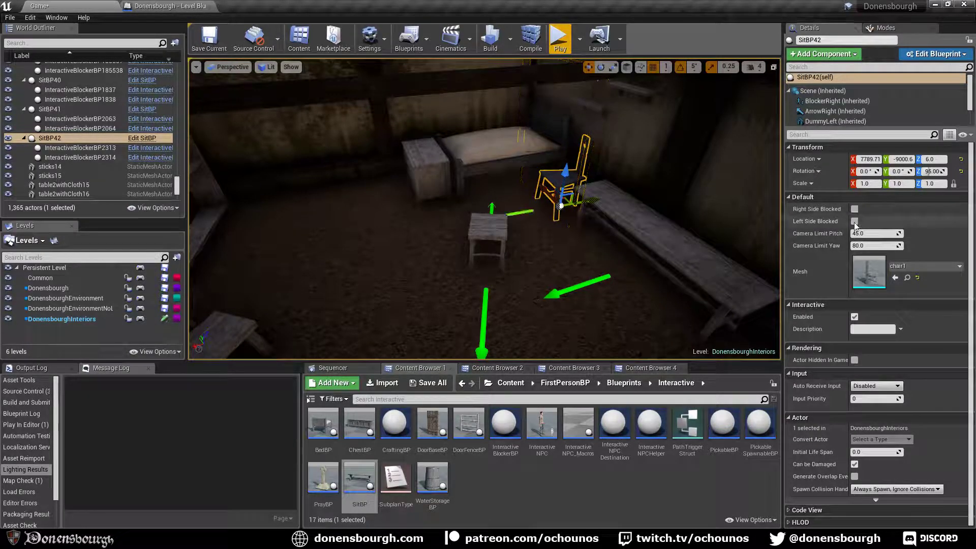
left_click(854, 222)
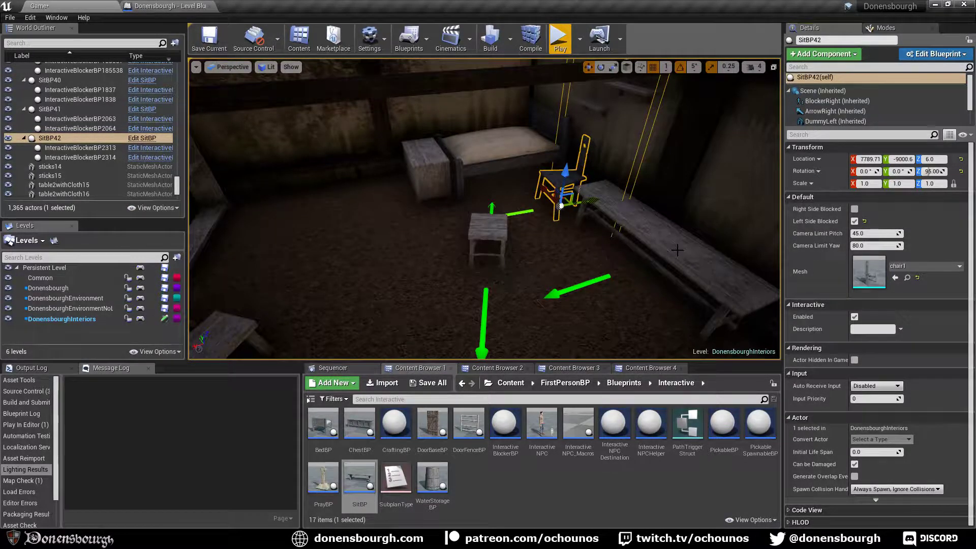
left_click(710, 257)
left_click(854, 222)
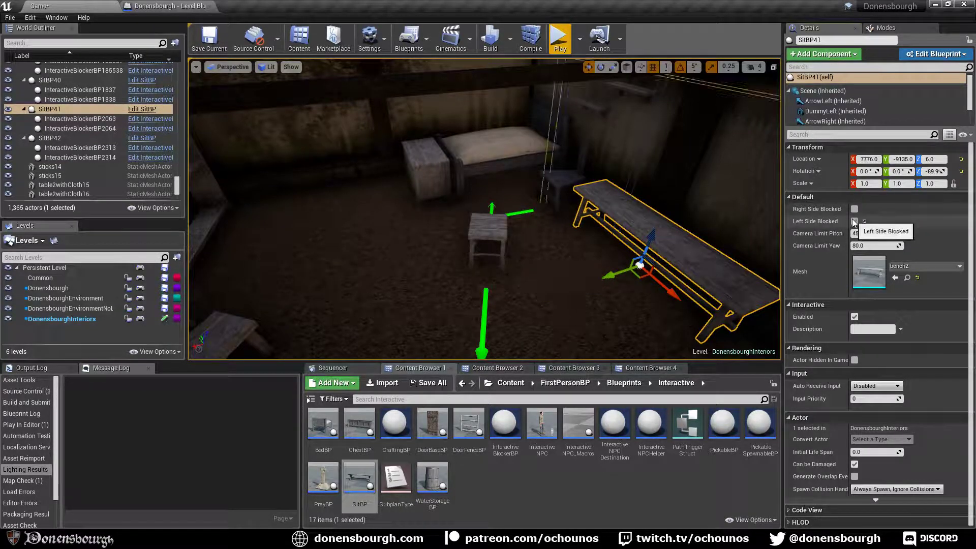
Switch the bench2 SitBP beside the wall from Left Side Blocked to Right Side Blocked and deselect it.
left_click(854, 222)
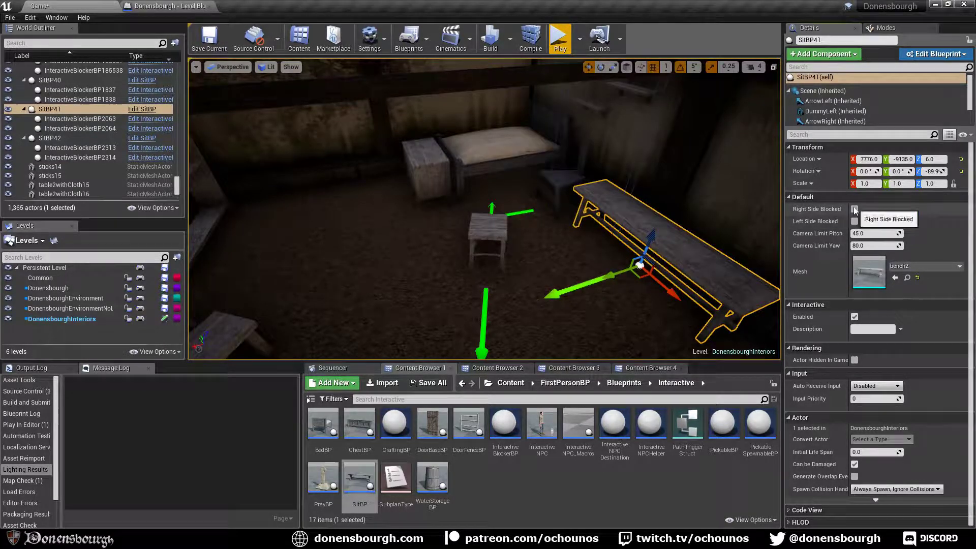
left_click(854, 209)
right_click_drag(559, 204, 661, 204)
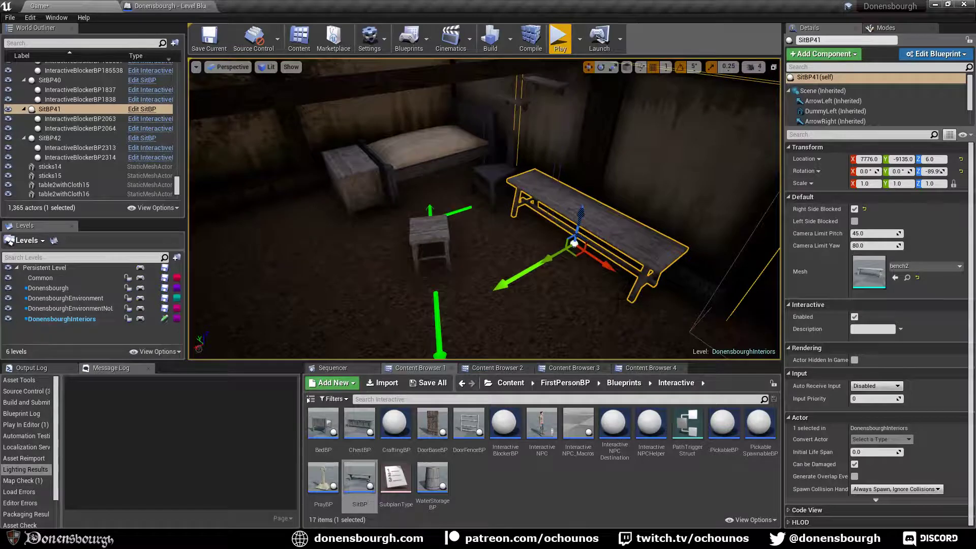
right_click_drag(625, 316, 625, 288)
right_click_drag(688, 187, 538, 204)
key("Escape")
Examine the house exterior, its fenced garden, the wooden jetty and the riverside footpath from outside.
key("s")
key("w")
key("s")
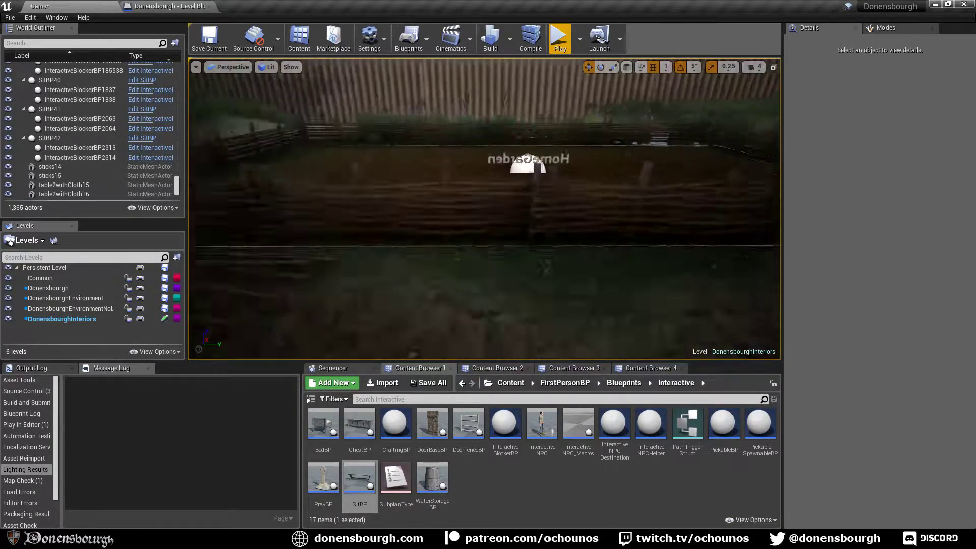
right_click_drag(545, 267, 480, 221)
right_click_drag(516, 304, 447, 299)
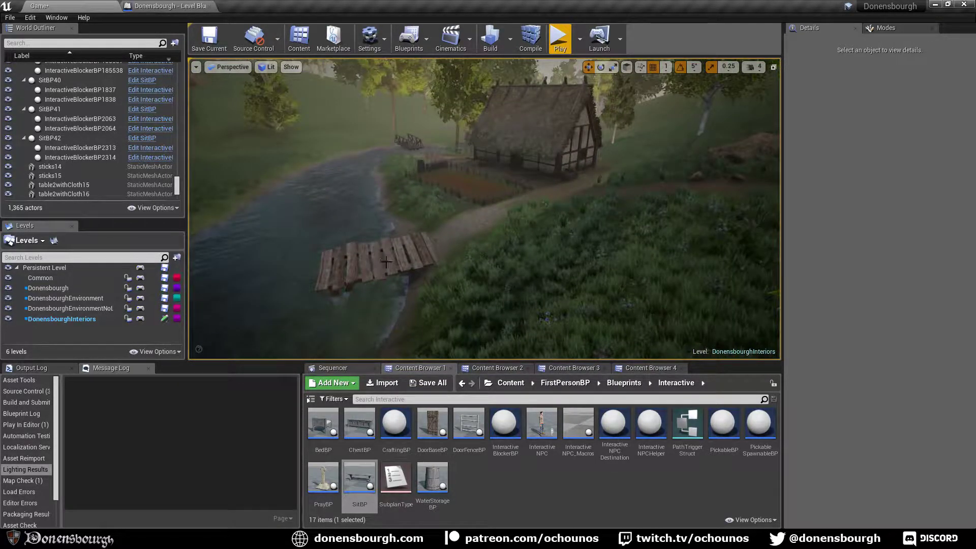
right_click_drag(447, 299, 420, 309)
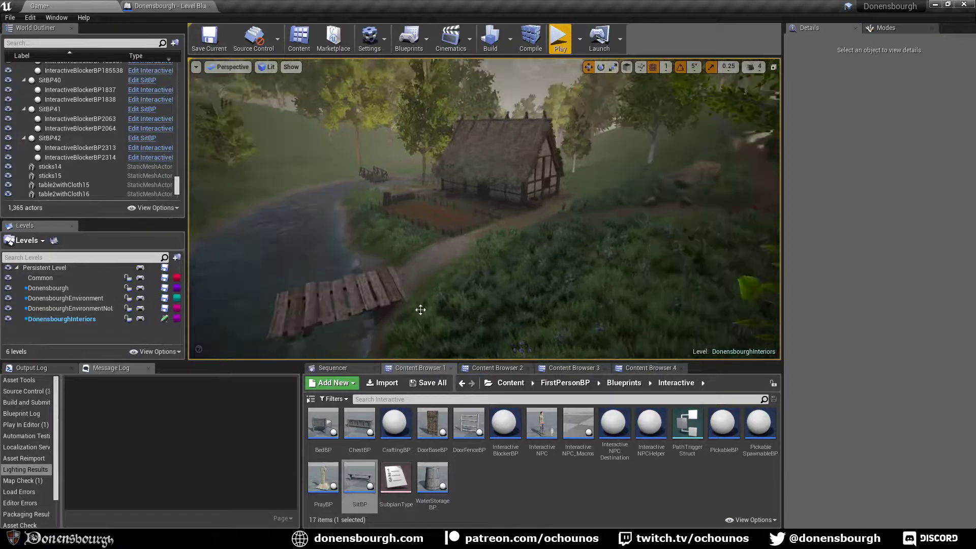
right_click_drag(471, 333, 511, 326)
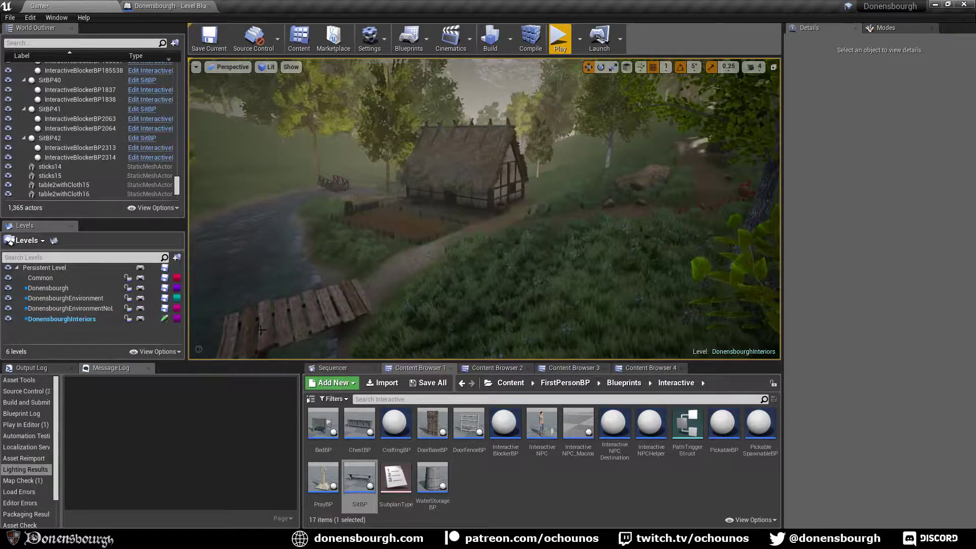
mouse_move(339, 284)
right_mouse_down()
mouse_move(359, 308)
mouse_move(387, 285)
mouse_move(355, 289)
right_mouse_up()
right_click_drag(444, 292, 440, 297)
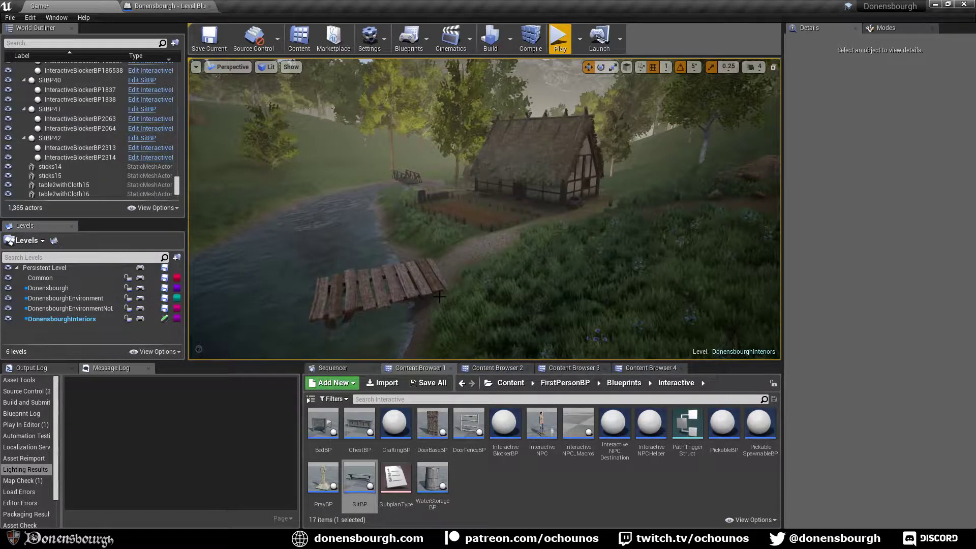
Survey the riverbank, rocks and vegetation around the village, and return to an overview of the house and jetty.
right_click_drag(470, 289, 591, 279)
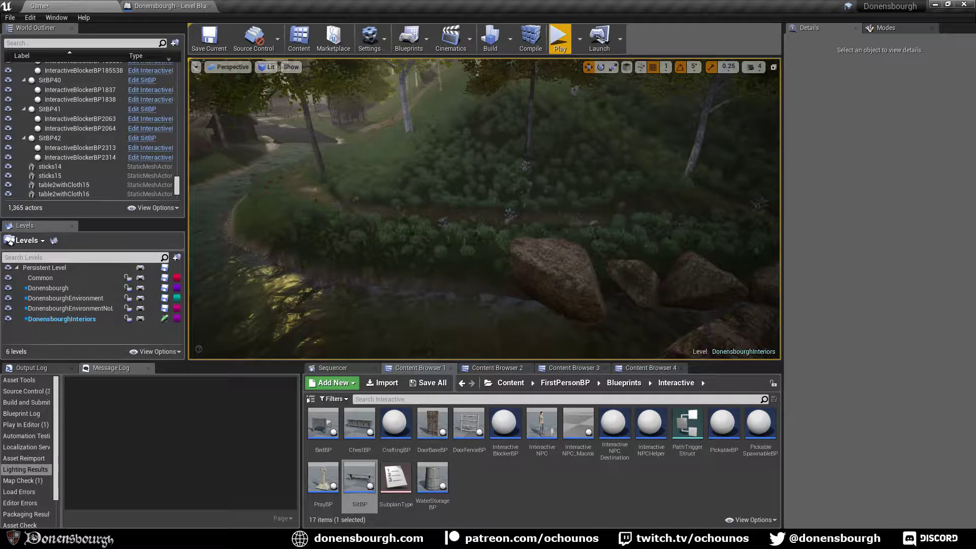
right_click_drag(591, 278, 575, 275)
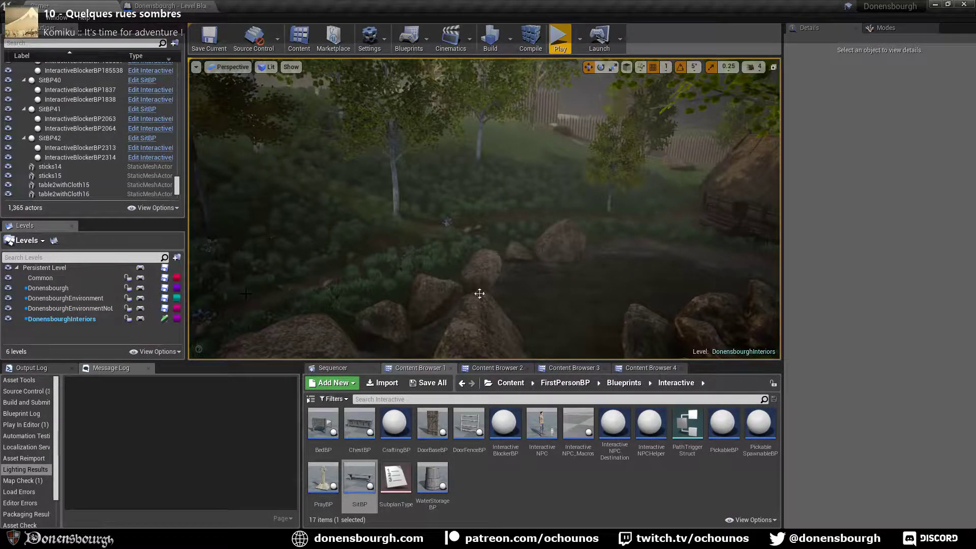
right_click_drag(479, 293, 581, 264)
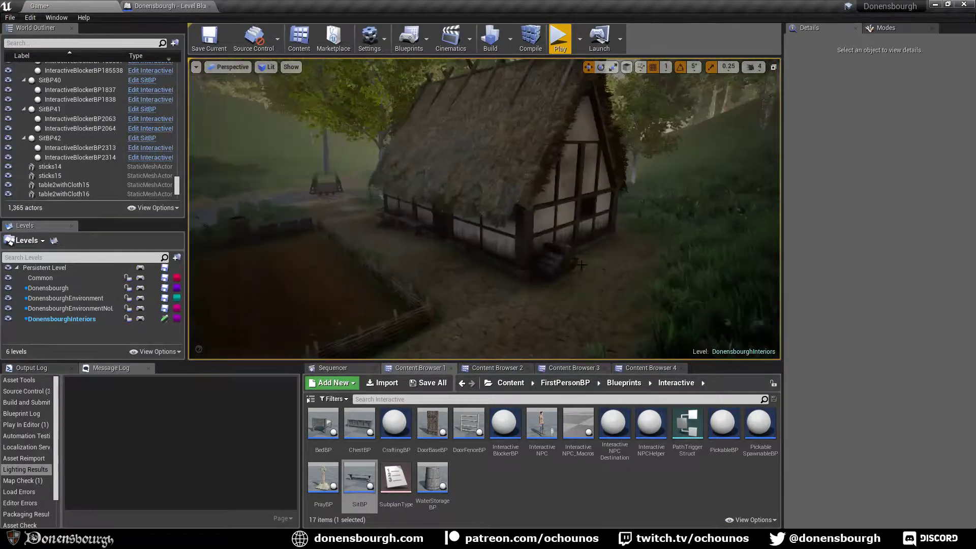
scroll(581, 265, "down", 12)
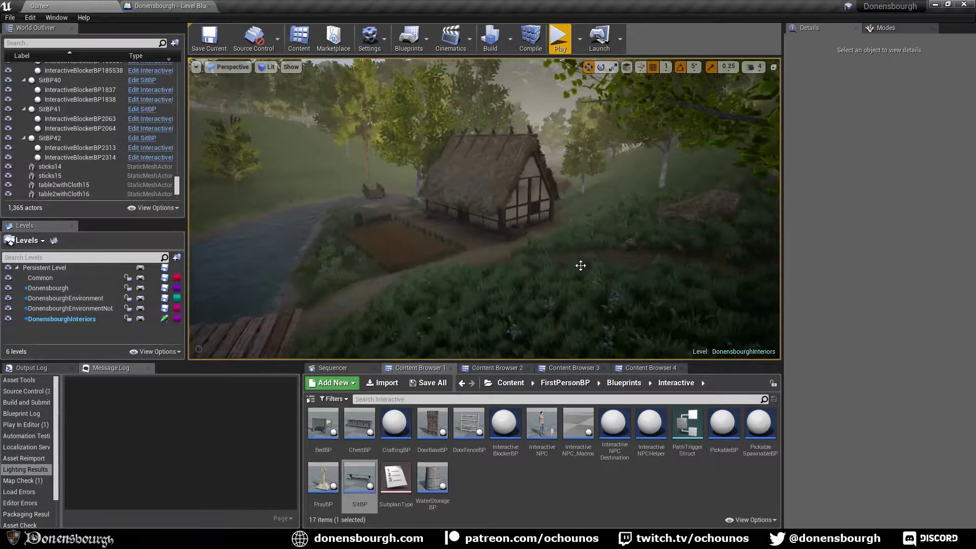
scroll(581, 266, "down", 8)
right_click_drag(517, 294, 542, 293)
mouse_move(587, 261)
right_mouse_down()
mouse_move(598, 252)
mouse_move(592, 259)
right_mouse_up()
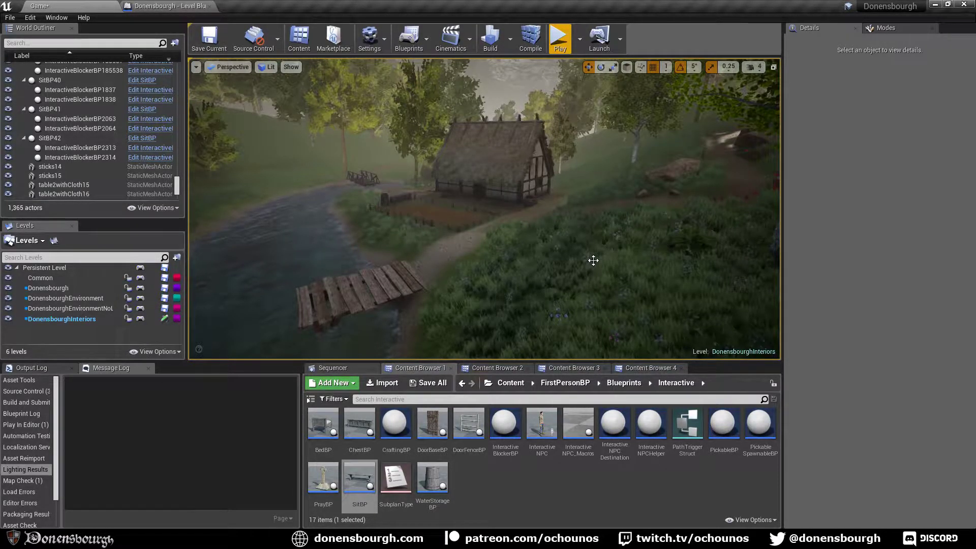
right_click_drag(635, 280, 611, 264)
right_click_drag(509, 292, 497, 259)
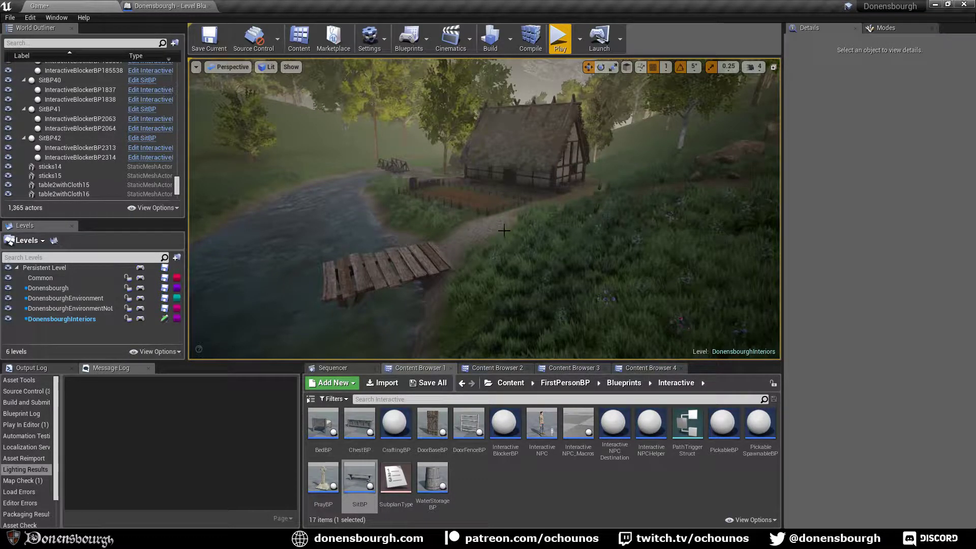
right_click_drag(564, 146, 576, 137)
right_click_drag(549, 233, 528, 242)
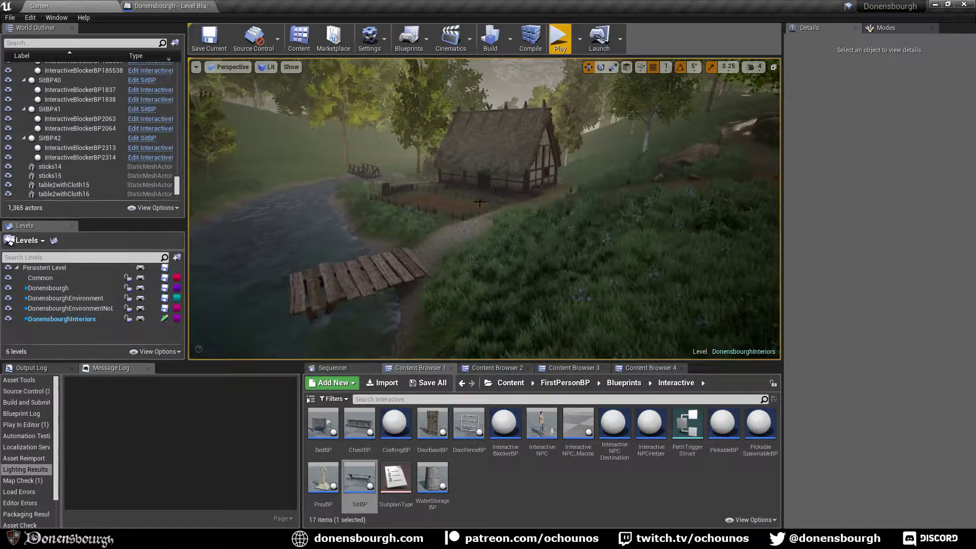
right_click_drag(533, 251, 514, 255)
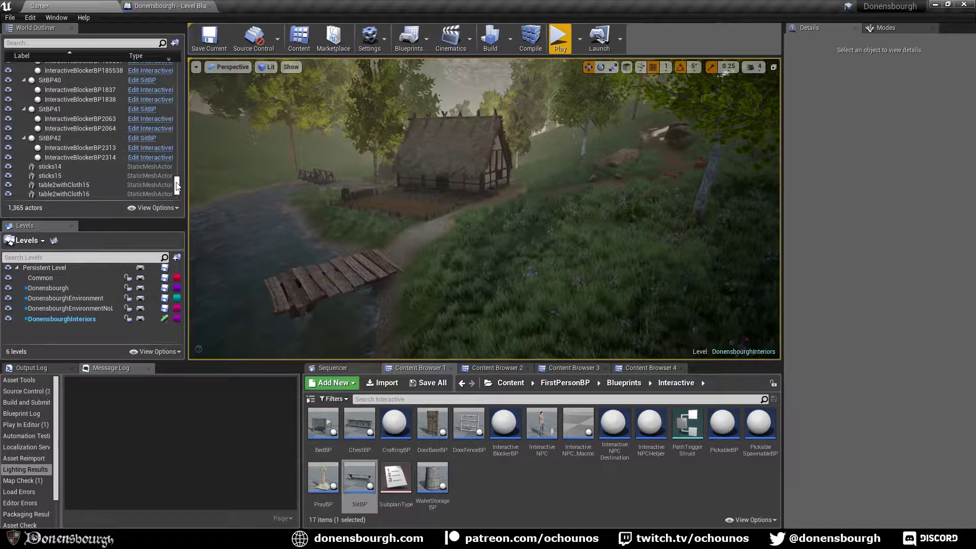
Select the DayNightCycle actor in the Common folder and set its editor Hour to 10.
left_click_drag(177, 185, 181, 60)
left_click(110, 94)
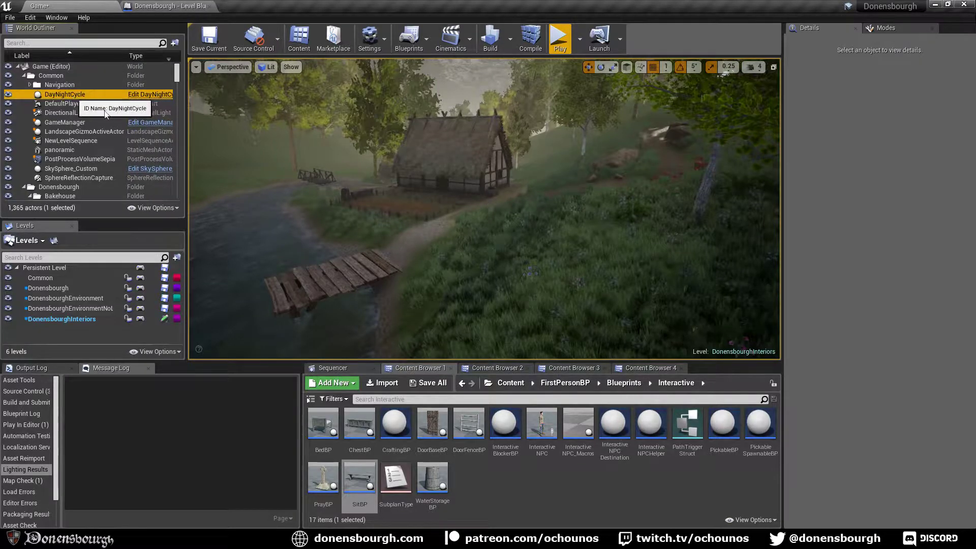
left_click(865, 209)
type("10")
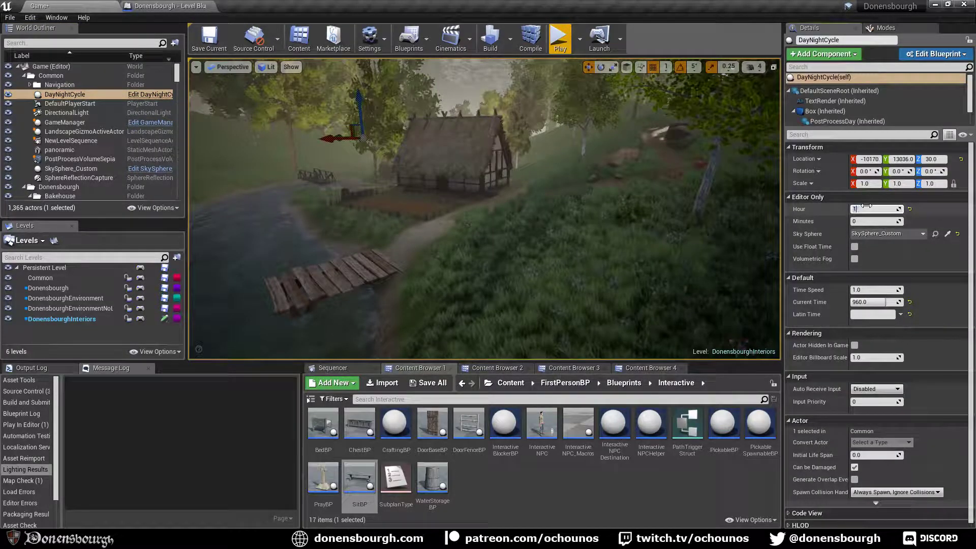
key("Return")
left_click(866, 209)
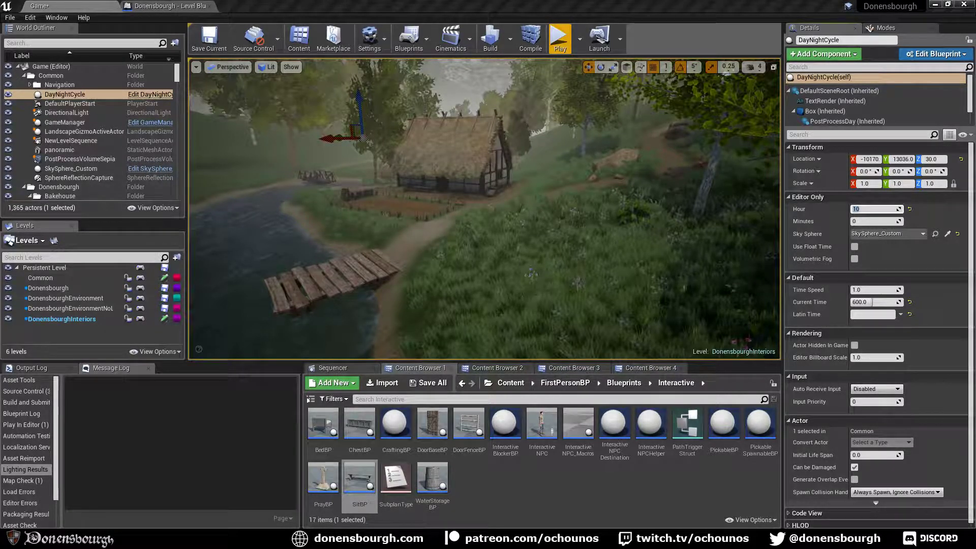
Frame the riverside house and jetty, save the modified levels, and bring up the Donensbourgh level blueprint.
right_click(425, 329)
middle_click_drag(425, 329, 490, 318)
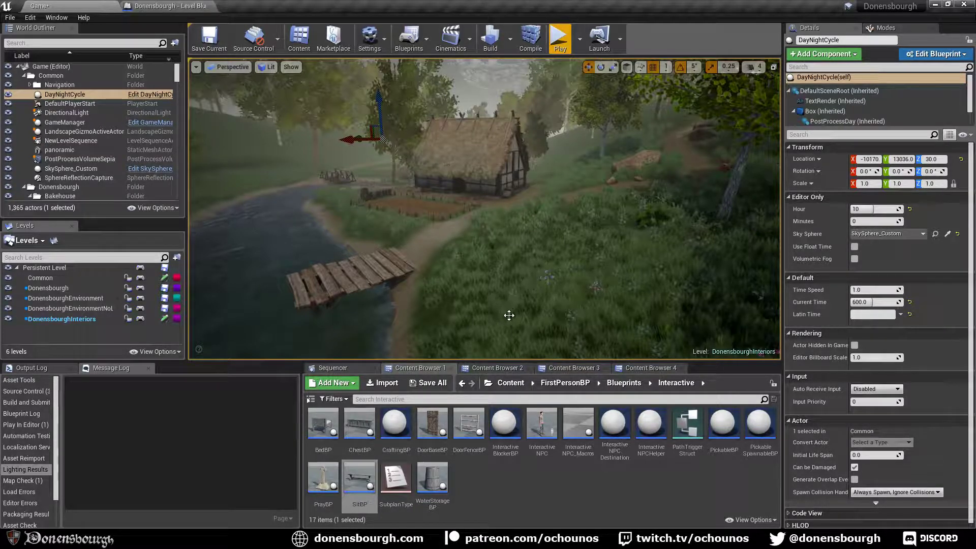
right_click_drag(506, 326, 521, 320)
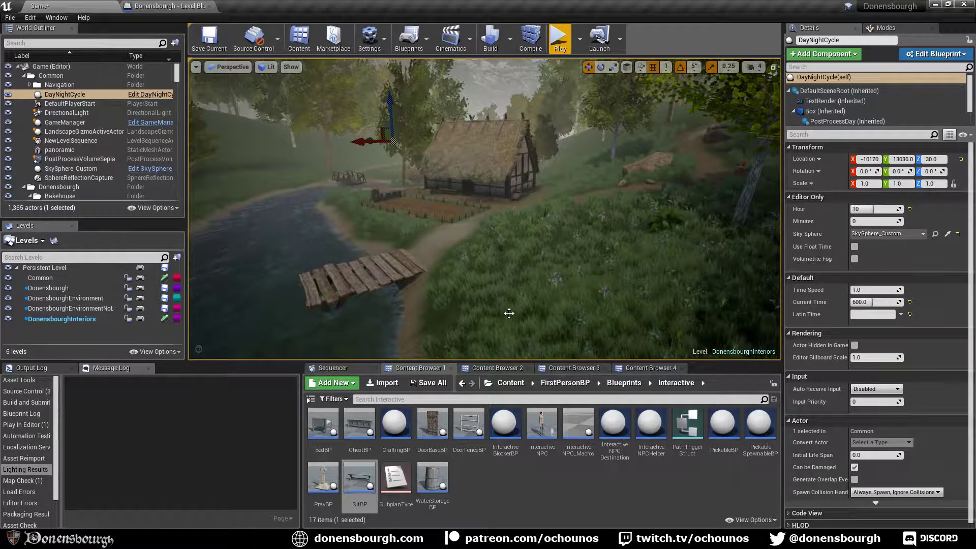
right_click_drag(510, 314, 499, 319)
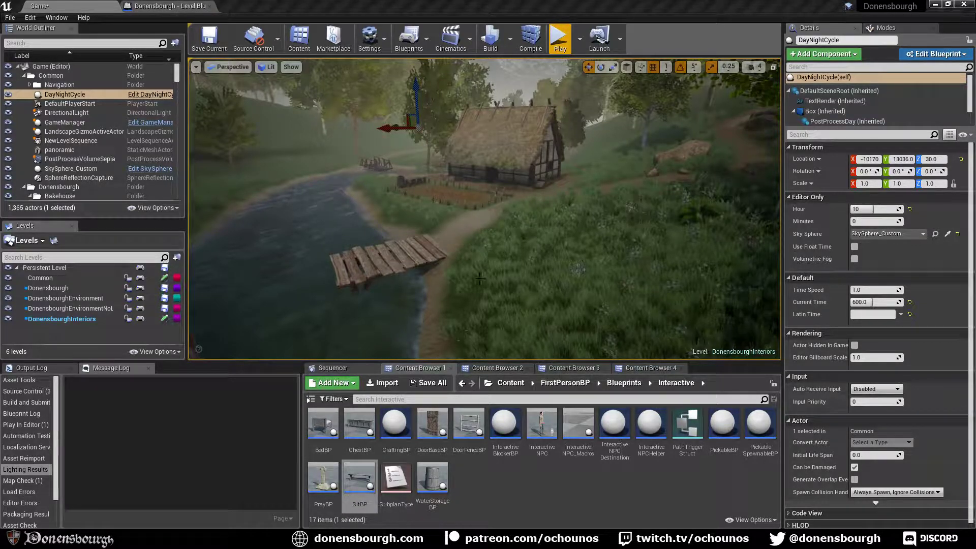
right_click_drag(484, 208, 515, 196)
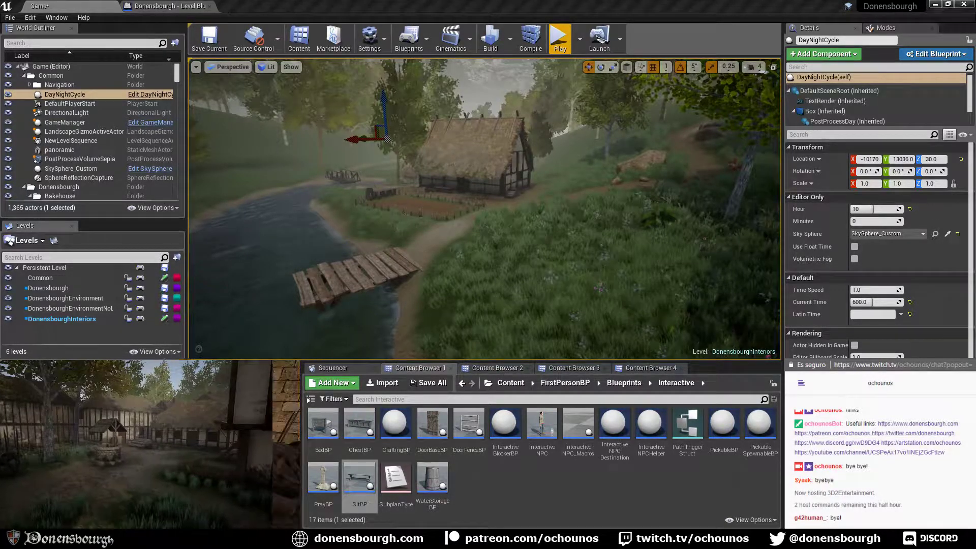
right_click_drag(466, 278, 463, 295)
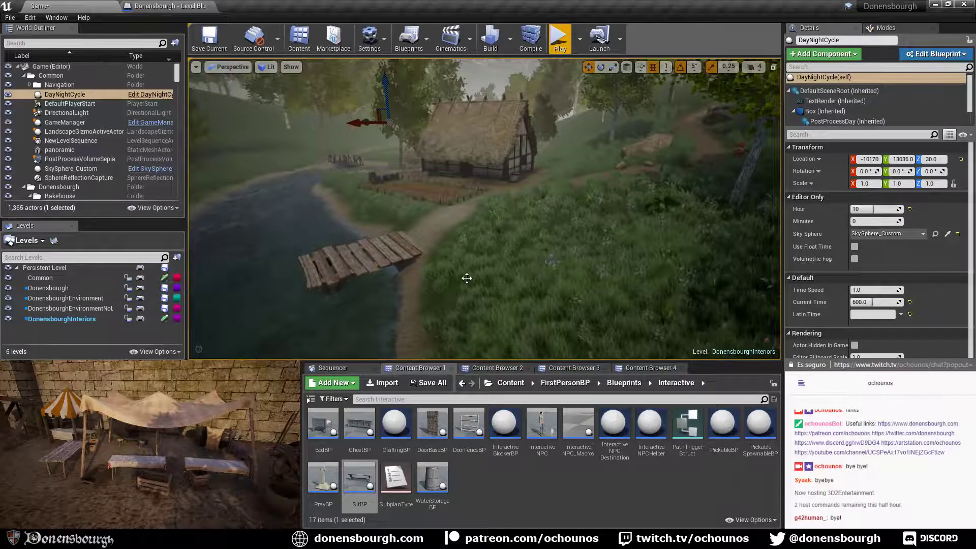
key("ctrl+s")
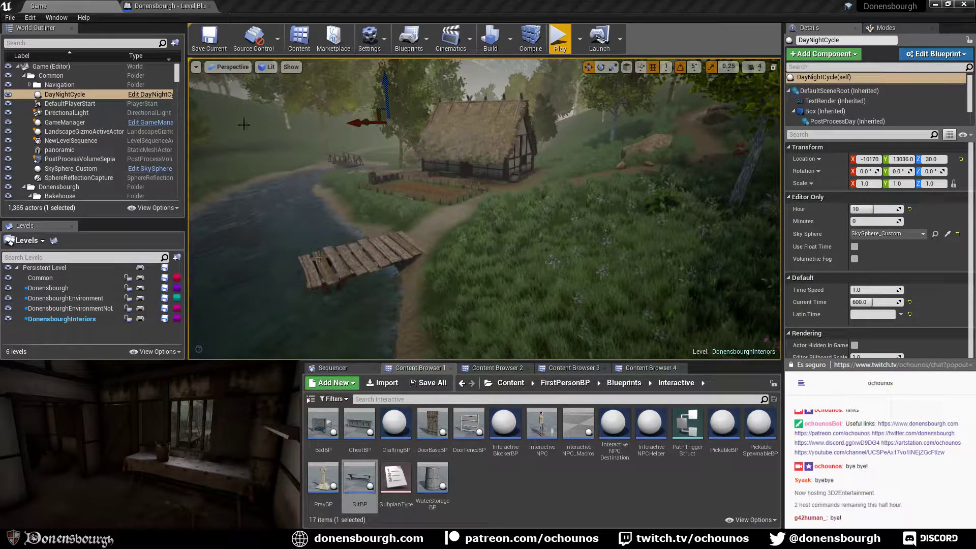
left_click(179, 5)
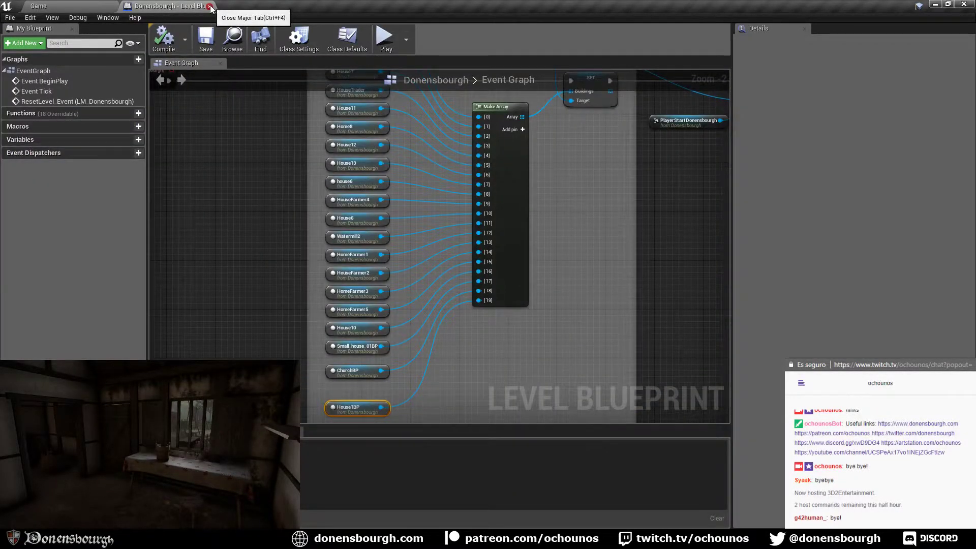